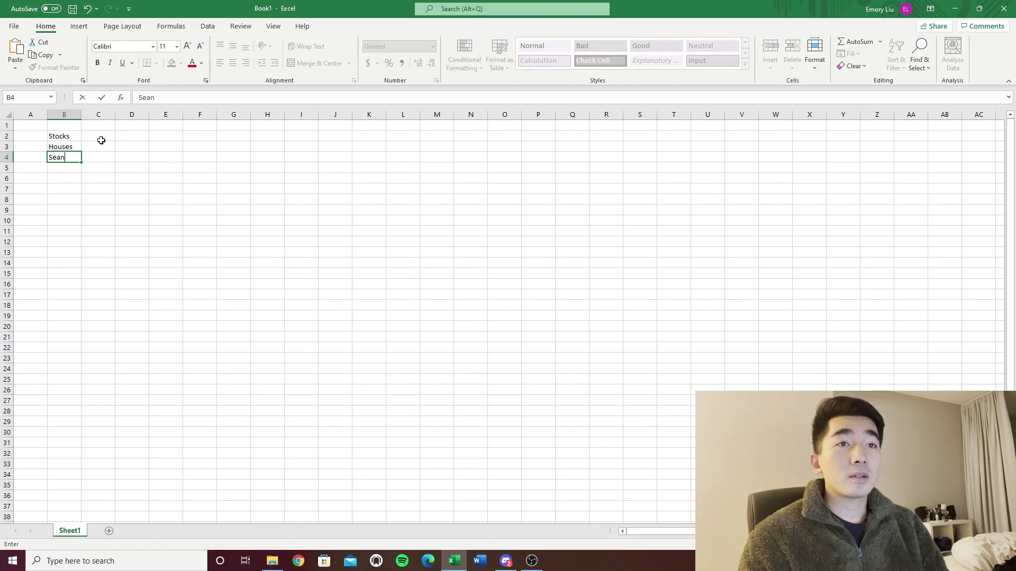
Complete the list in column B with Sneakers, Shiba Inu and NFTs in cells B4 to B6.
text(kers)
key(Return)
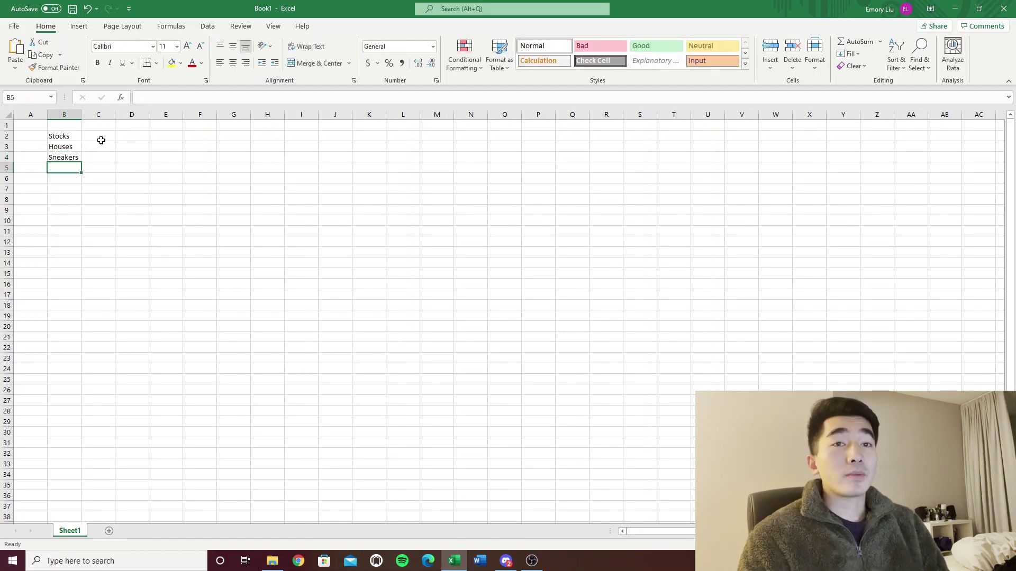
text(Cry)
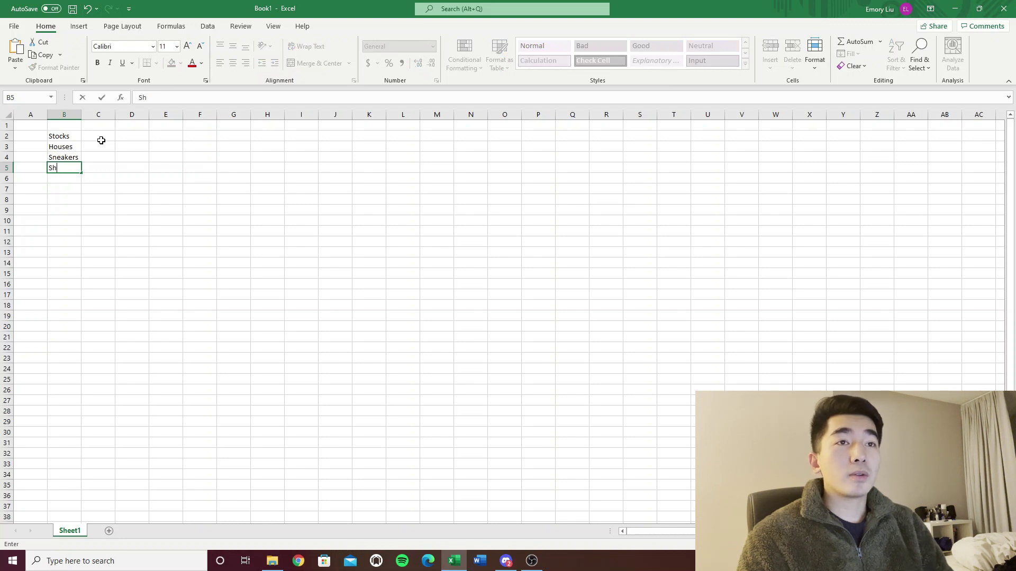
text(Shiba Inu)
key(Return)
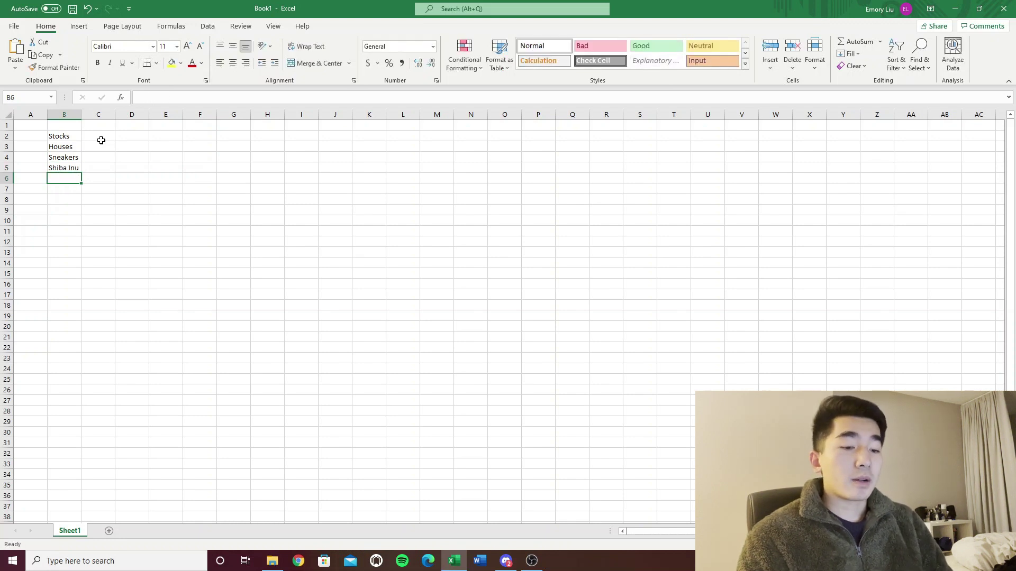
text(NFTS)
key(Return)
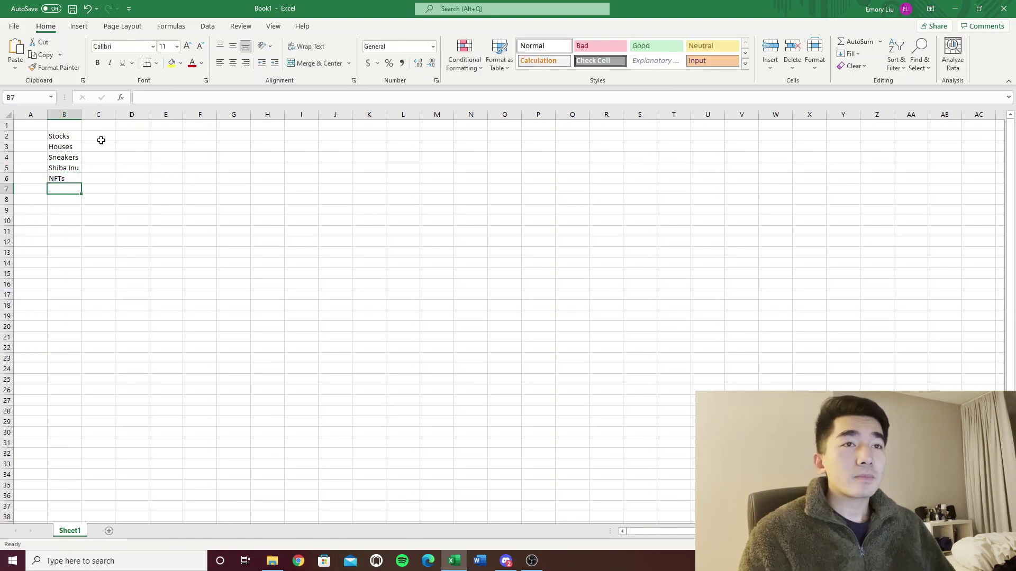
drag(76, 137, 71, 185)
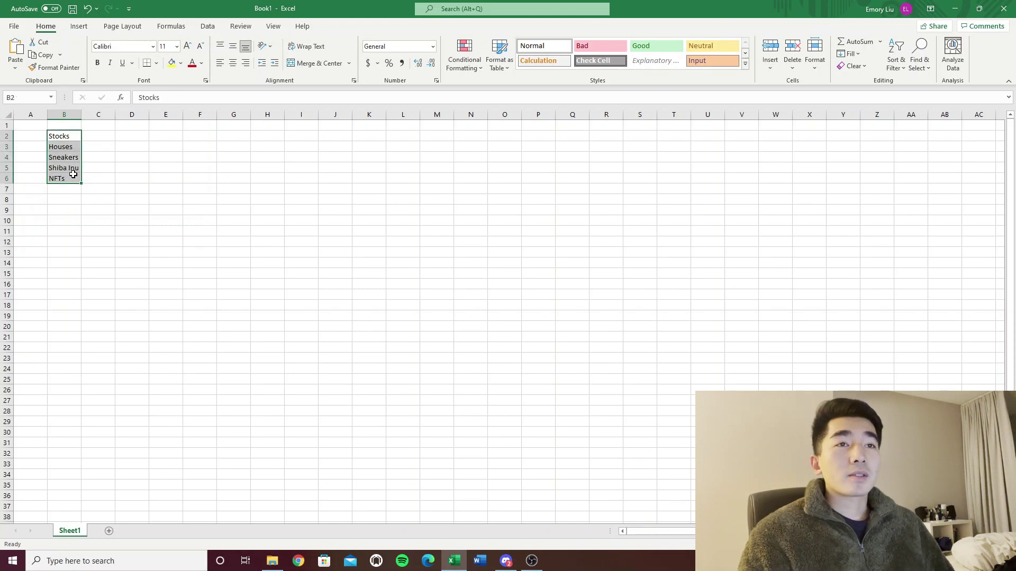
click(153, 144)
click(131, 136)
drag(74, 136, 68, 146)
click(73, 136)
click(126, 139)
click(70, 135)
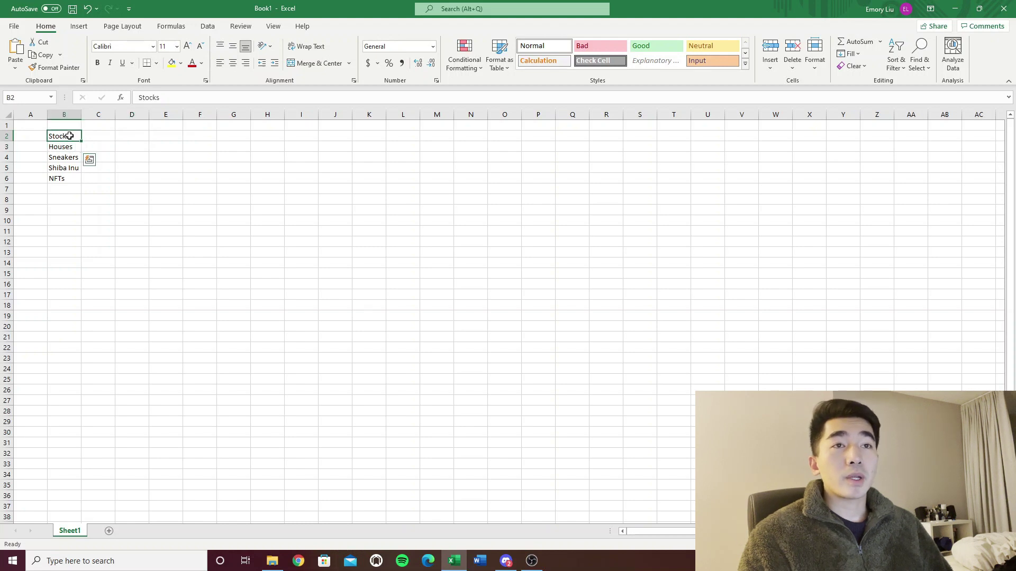
click(70, 148)
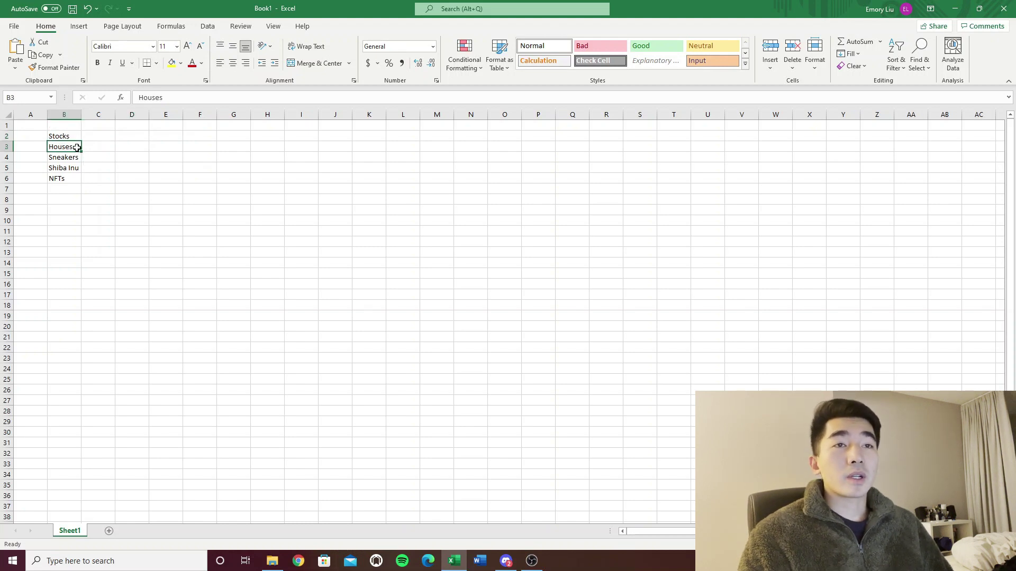
drag(71, 159, 62, 178)
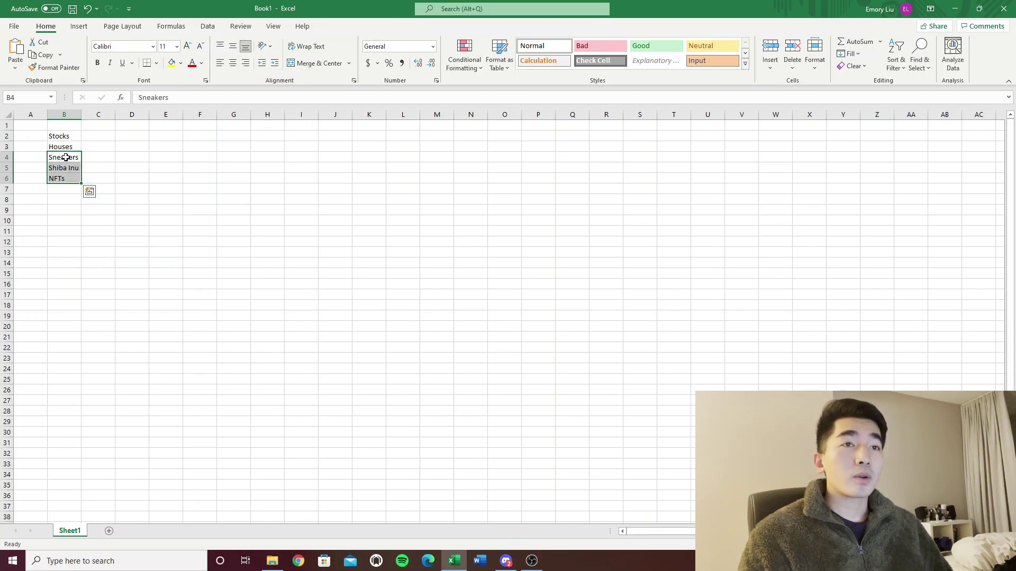
click(92, 156)
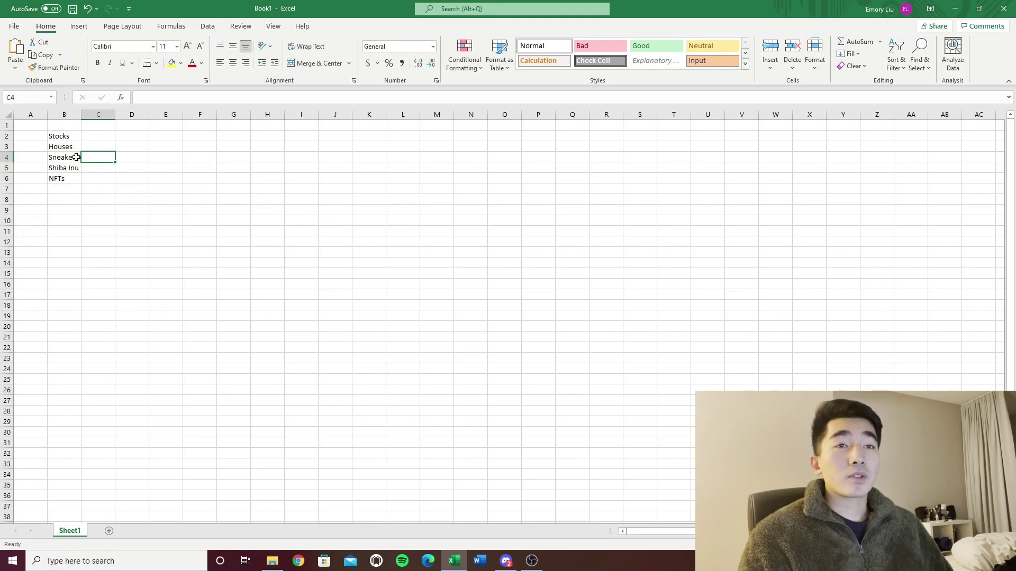
drag(77, 157, 72, 174)
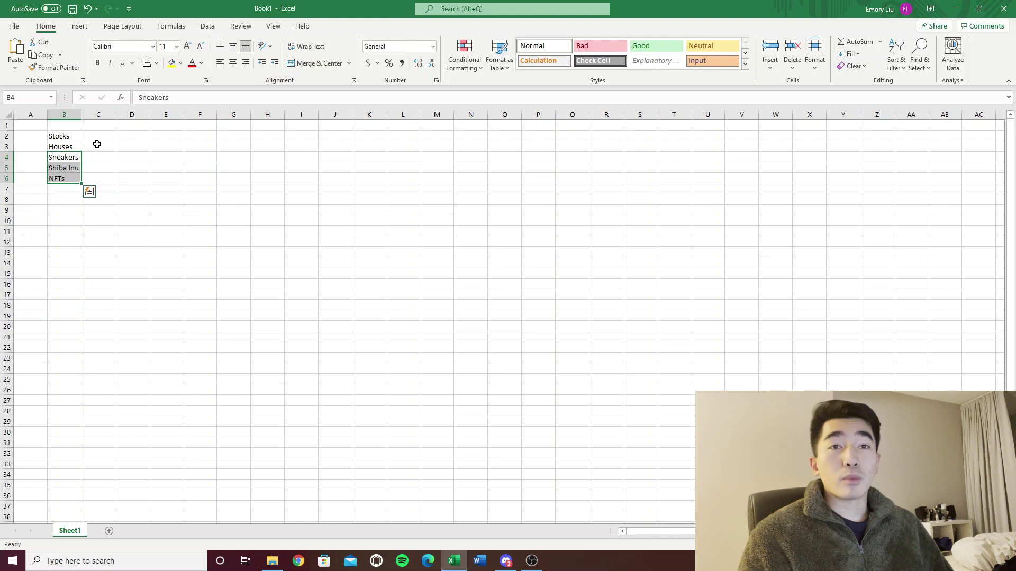
click(132, 155)
drag(60, 136, 63, 178)
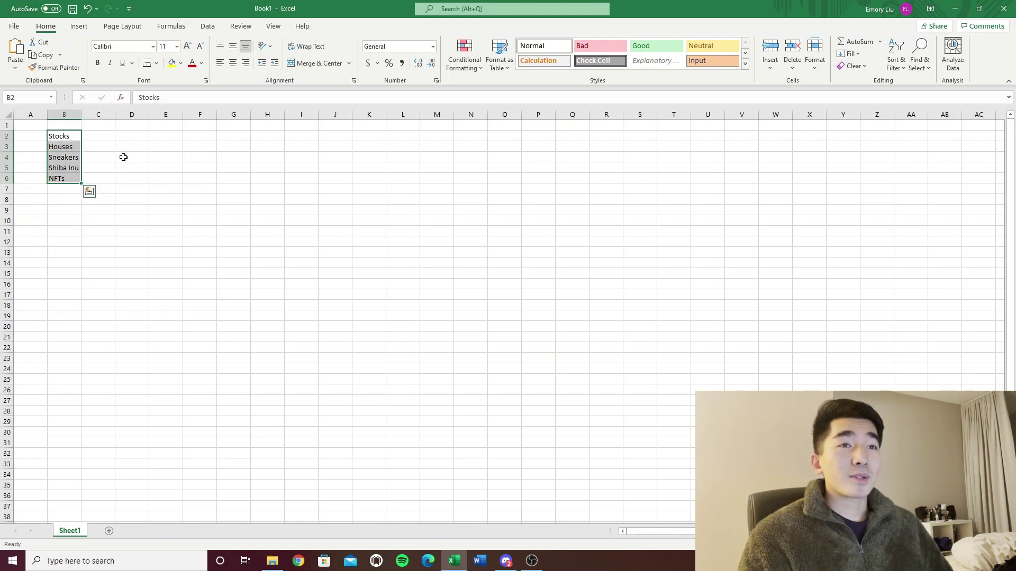
click(123, 157)
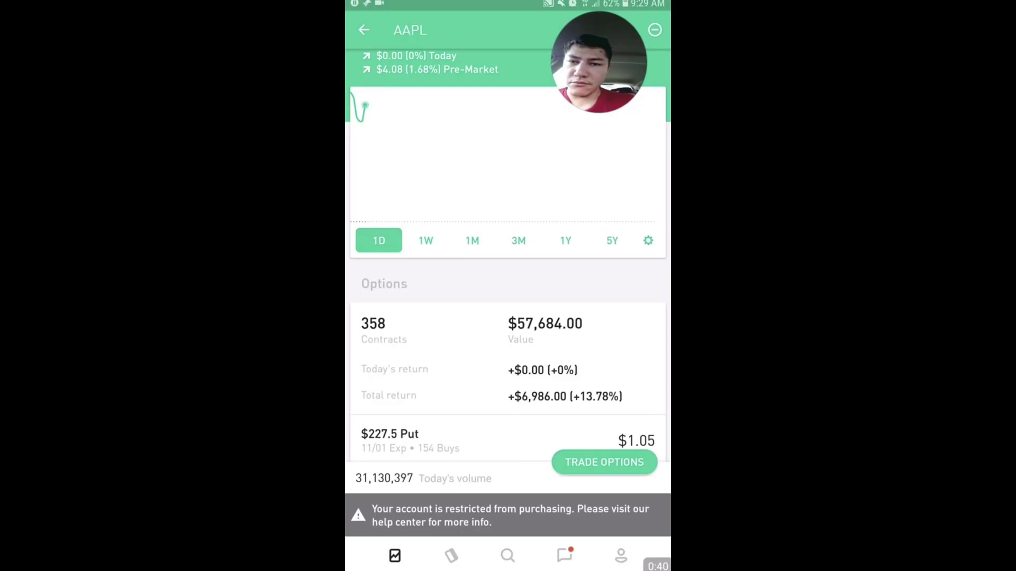
scroll(508, 254, up, 1)
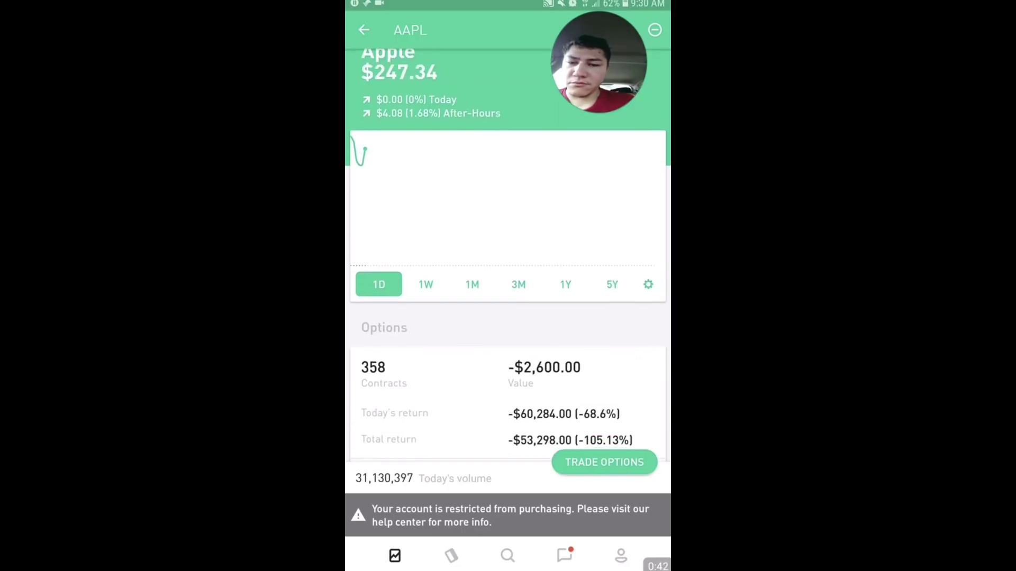
scroll(508, 254, down, 1)
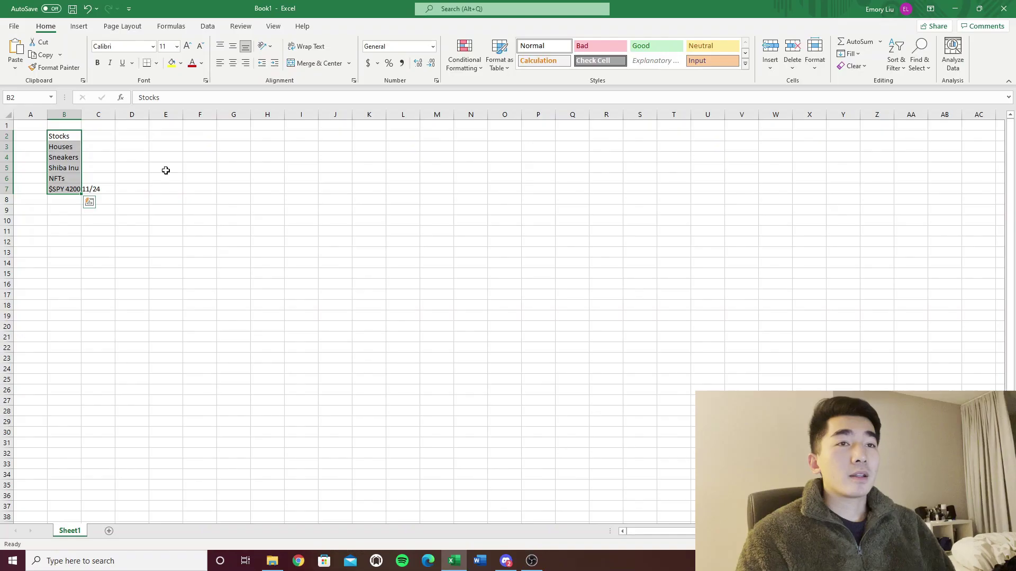
Clear the list in B2:B7 and enter the title "Jordan 1 Chicagos" in cell B3.
key(Delete)
key(Down)
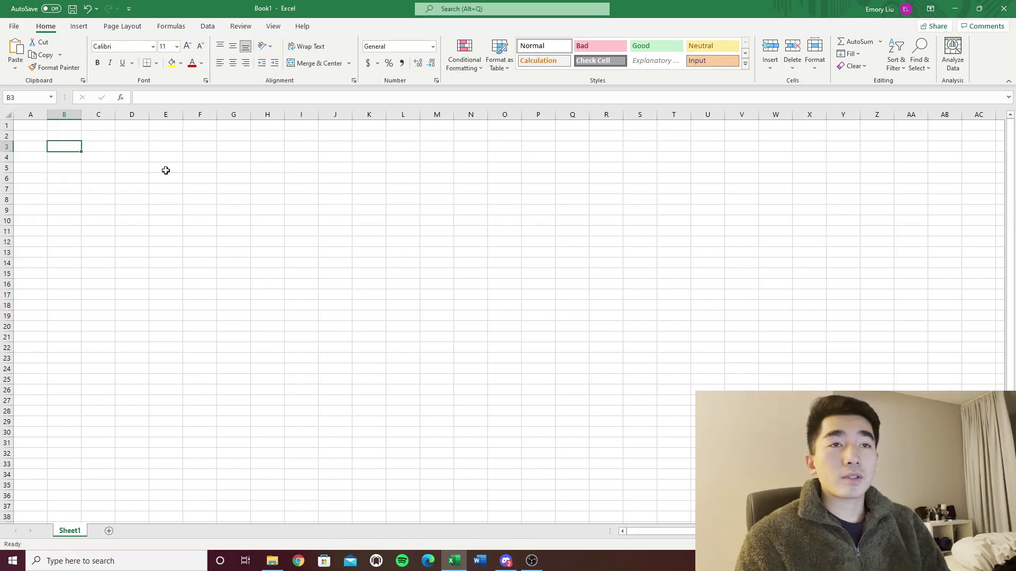
text(Jordan 1 Ch)
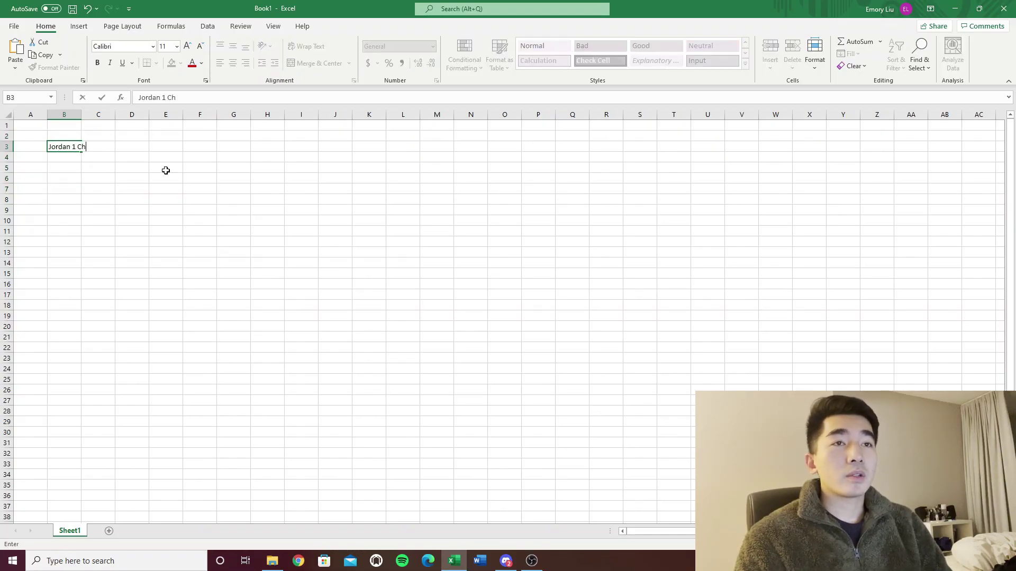
text(icagos)
key(Return)
key(Return)
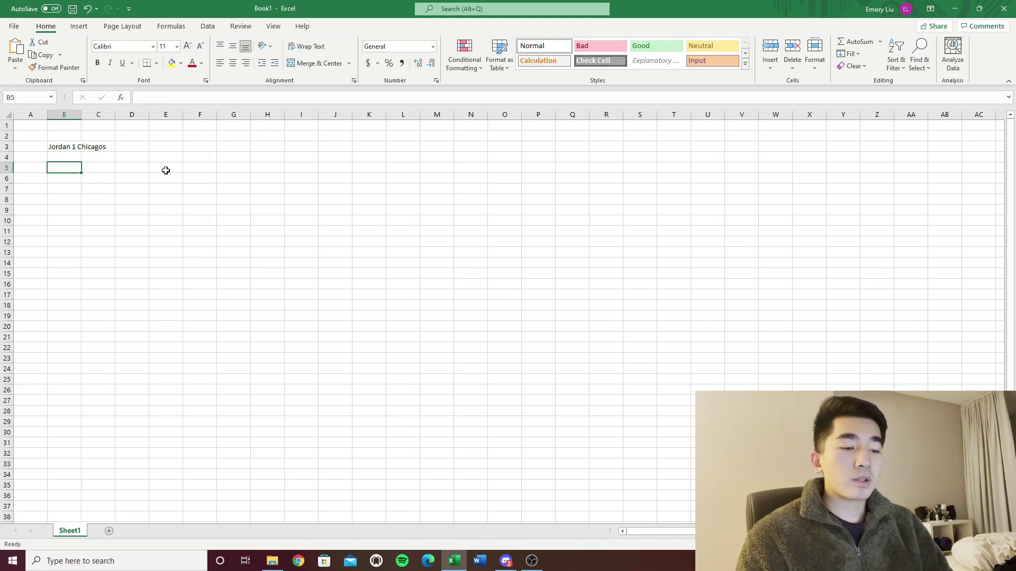
Enter today's date in B5 with =TODAY() and the price $1,500 below it in B6.
text(=today())
key(Return)
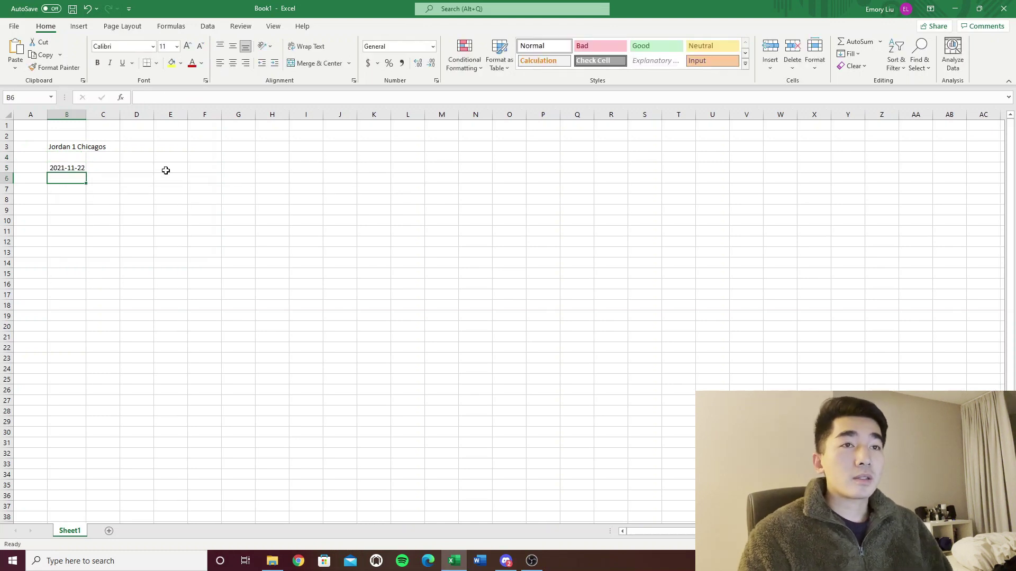
key(Up)
key(Down)
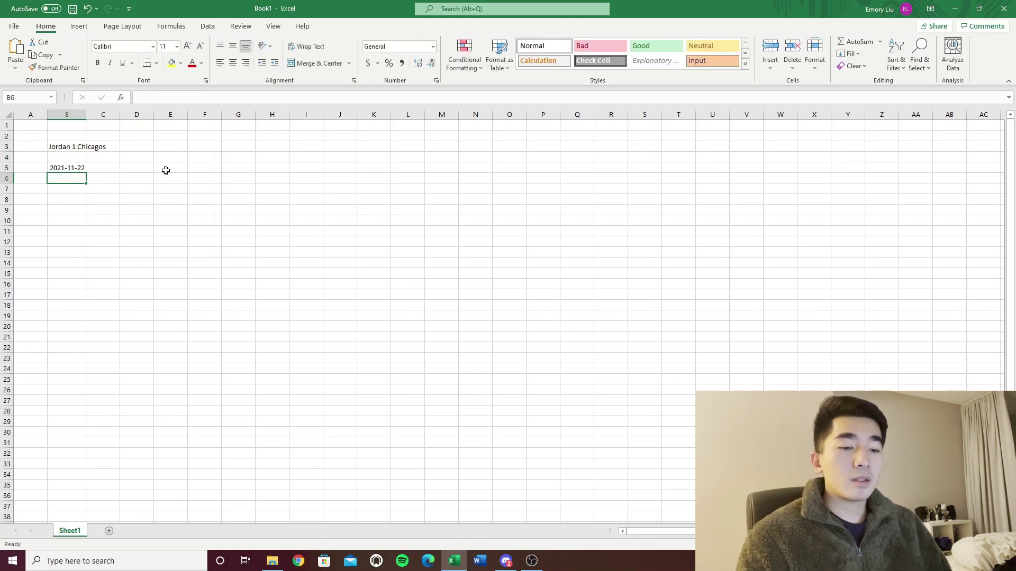
text($)
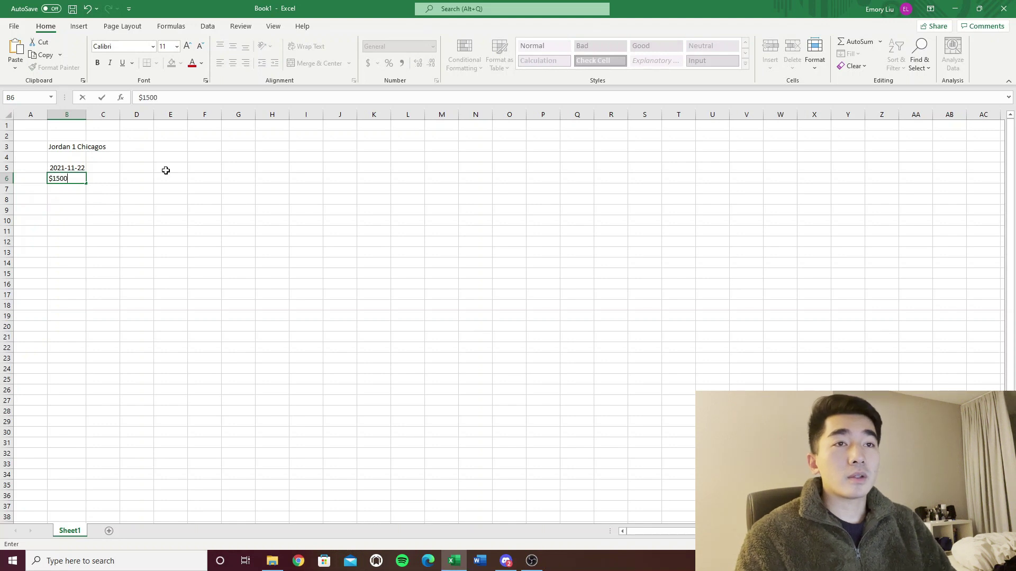
text(1,500)
key(Return)
Enter an EDATE formula in C5 that returns the date 12 months after the date in B5.
key(Up)
key(Up)
key(Right)
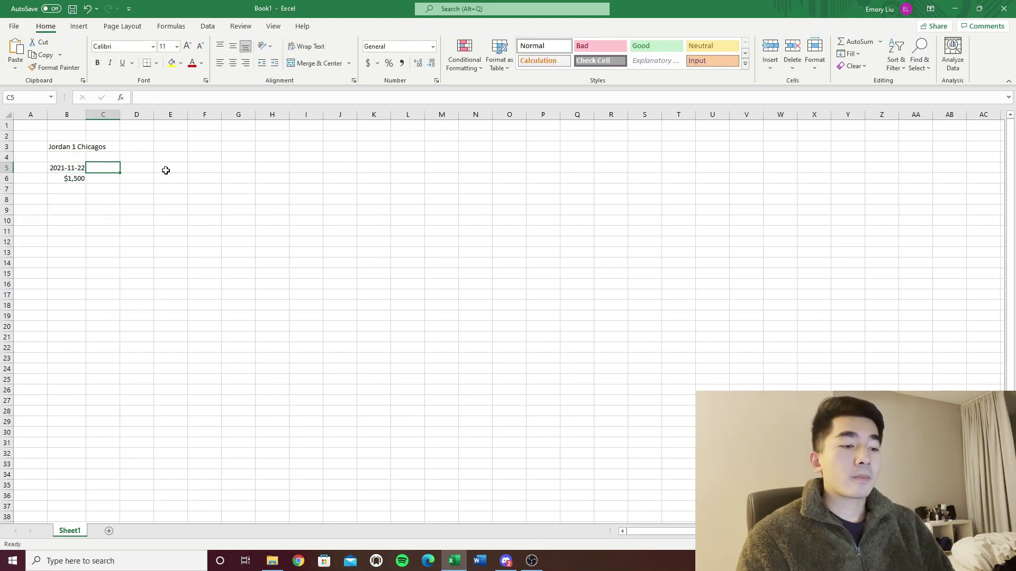
text(=edate(,12))
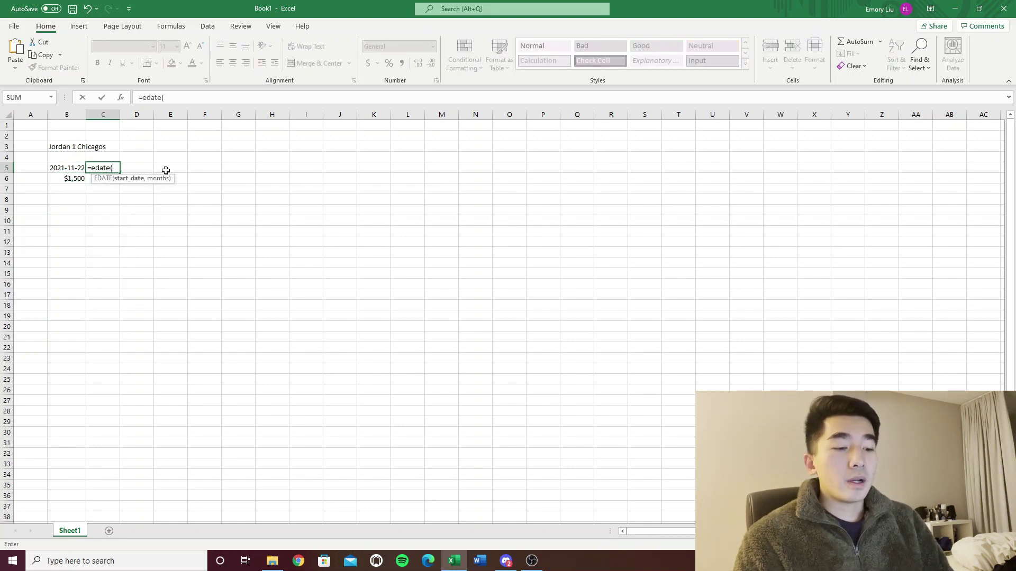
key(BackSpace)
key(BackSpace)
key(BackSpace)
key(BackSpace)
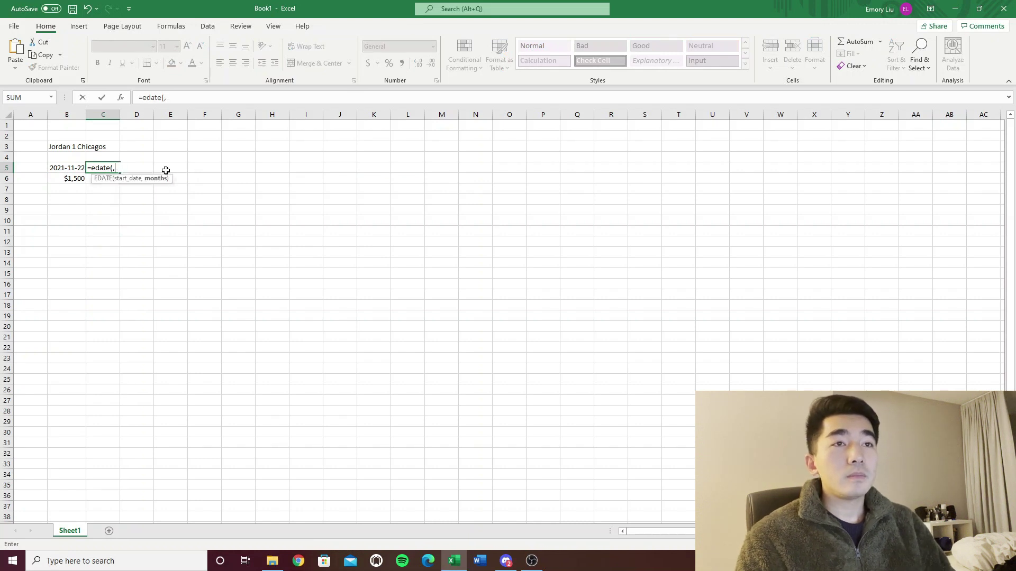
key(Left)
text(,12))
key(Return)
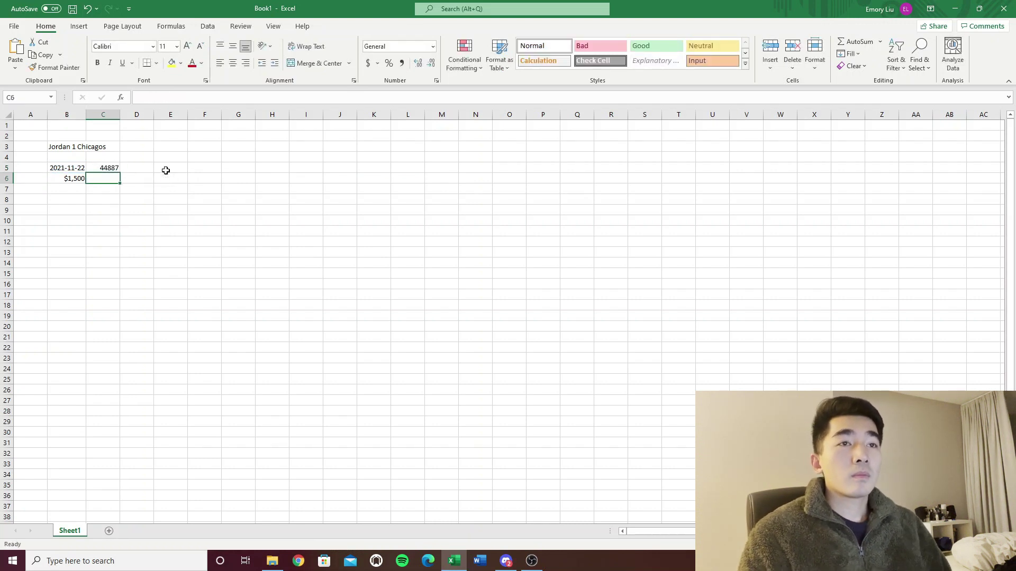
Copy the date format from B5 to C5 and autofit the width of column C.
key(Up)
key(Left)
key(alt+h)
key(f)
key(p)
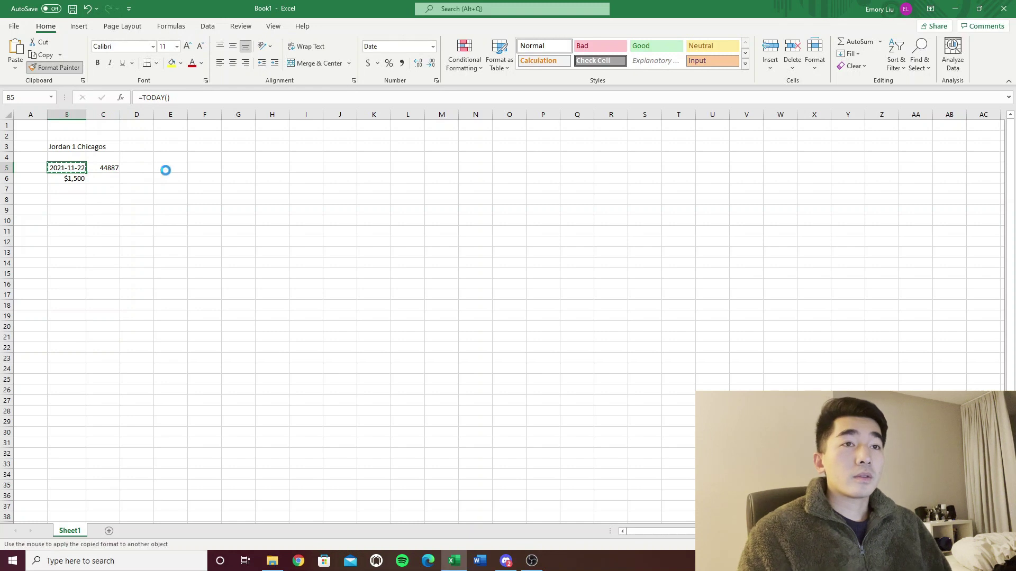
key(Right)
key(Return)
key(alt+h)
key(o)
key(i)
Enter the price $3000 in cell C6 below the second date.
key(Down)
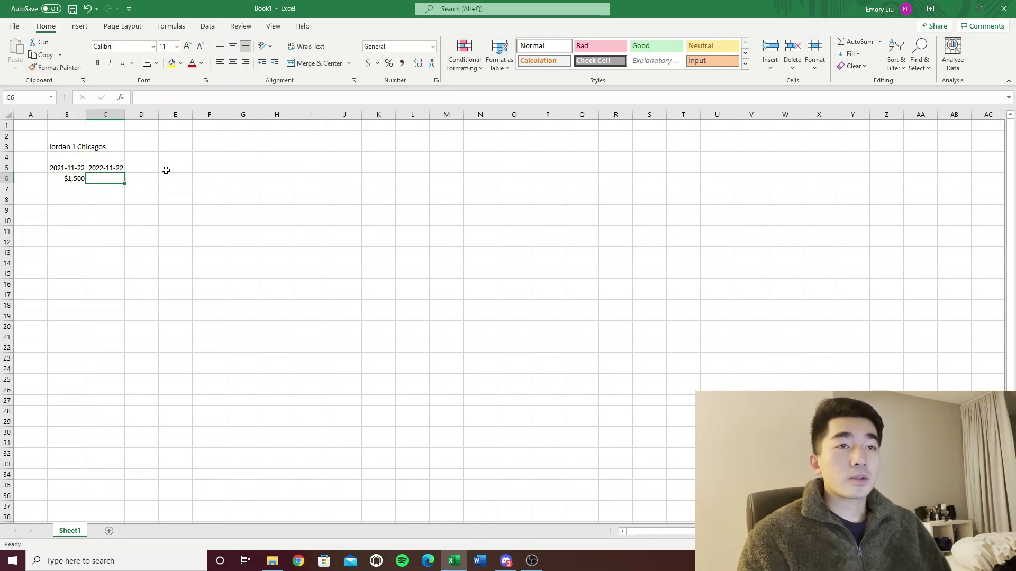
text($3000)
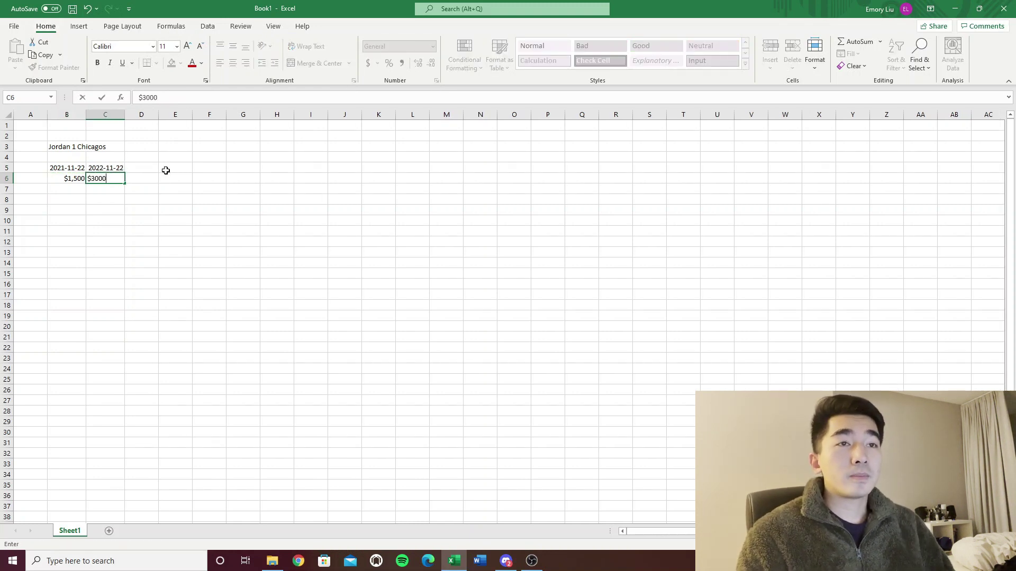
key(Return)
key(Up)
key(Up)
key(Left)
key(shift+Right)
key(shift+Down)
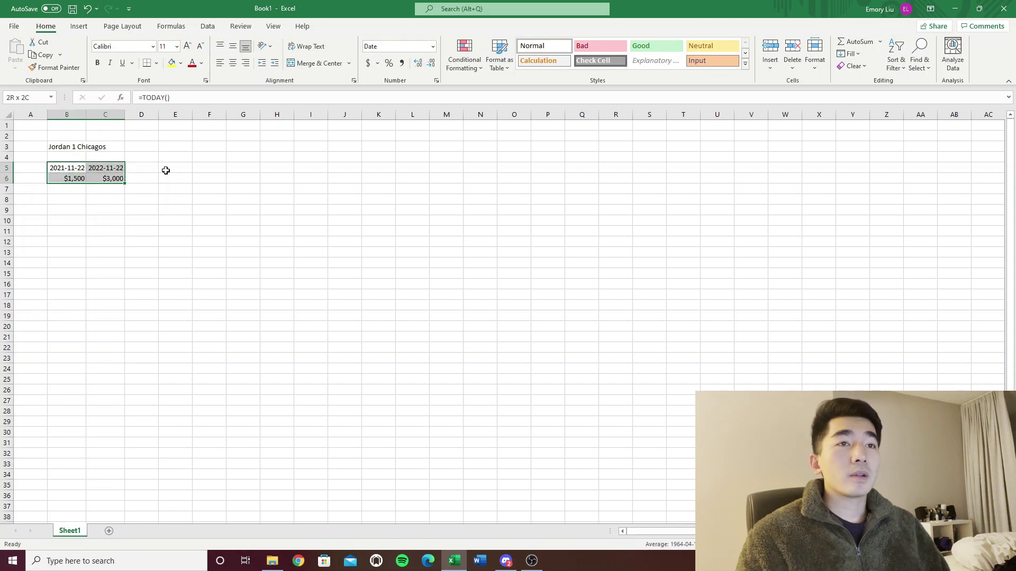
key(shift+Left)
key(Down)
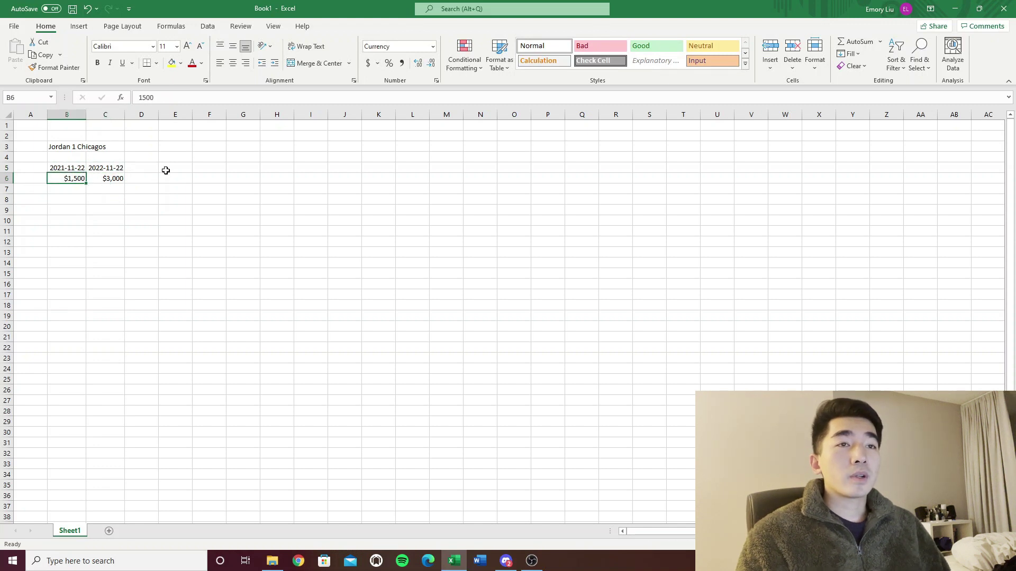
key(Right)
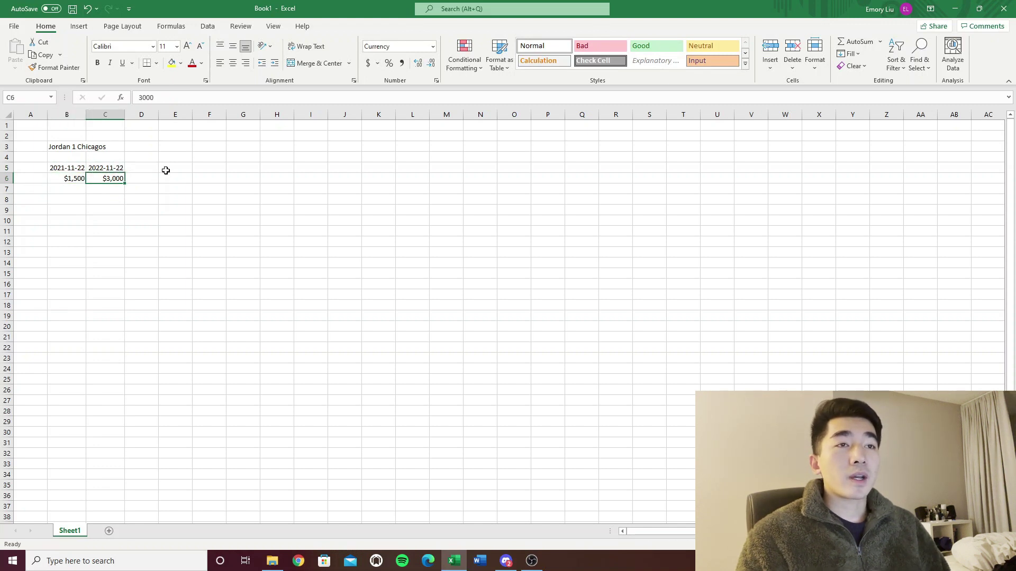
Calculate the price gain in cell F6 with the formula =C6-B6.
key(Right)
key(Right)
key(Right)
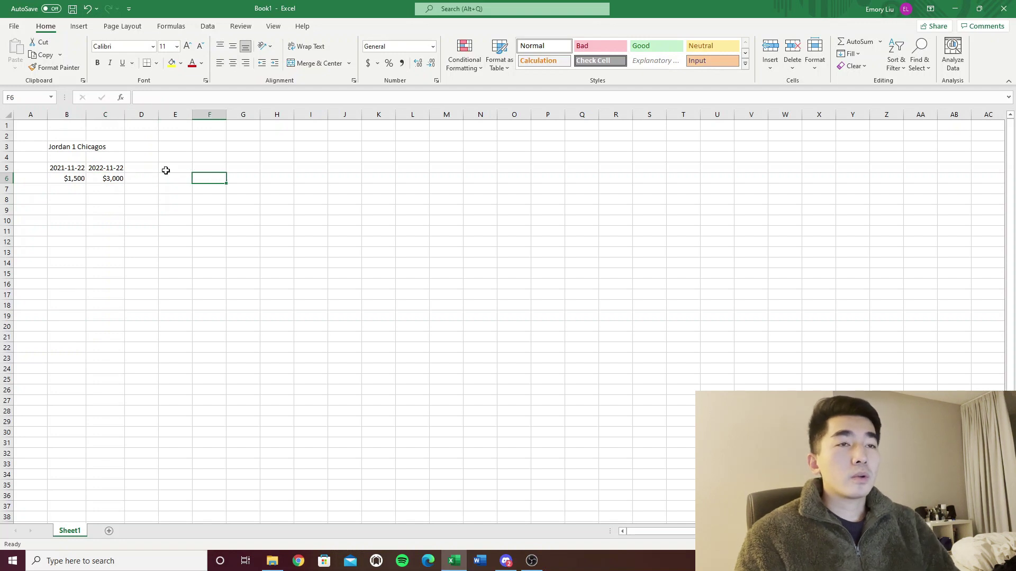
text(=)
key(Left)
key(Left)
key(Left)
text(-)
key(Left)
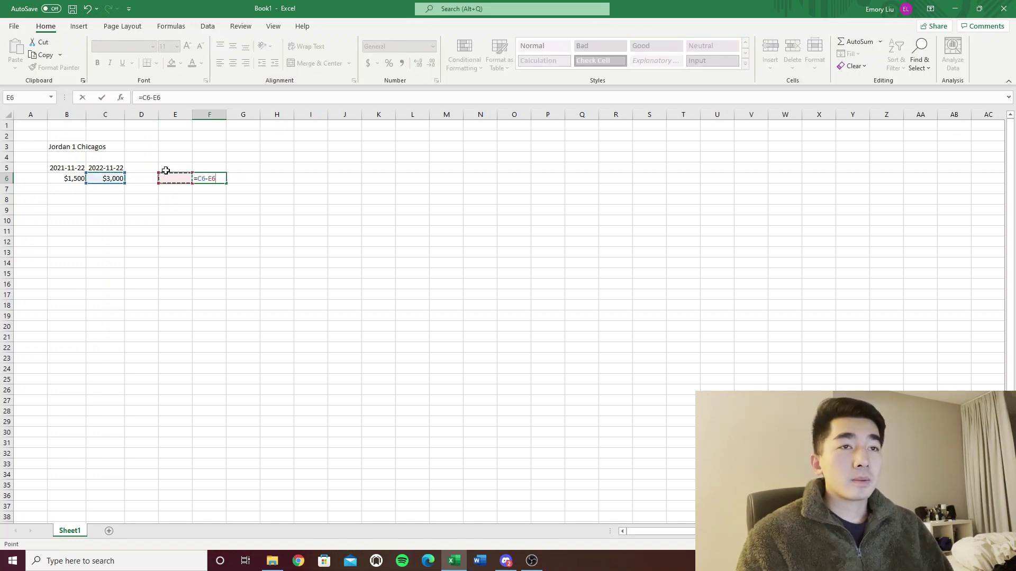
key(Left)
key(Left)
key(Left)
key(ctrl+Return)
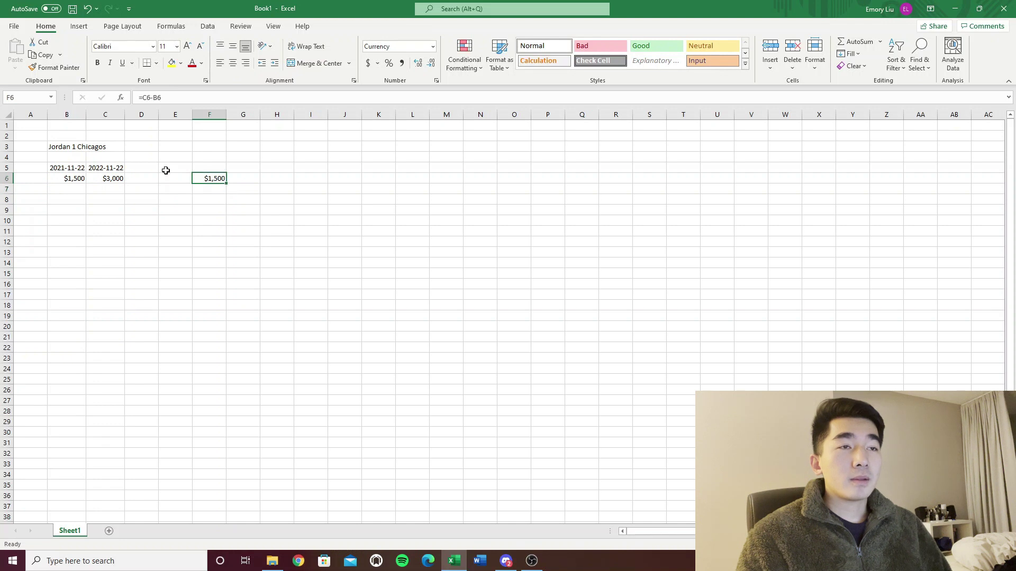
key(Right)
key(Left)
key(Left)
key(Left)
key(Left)
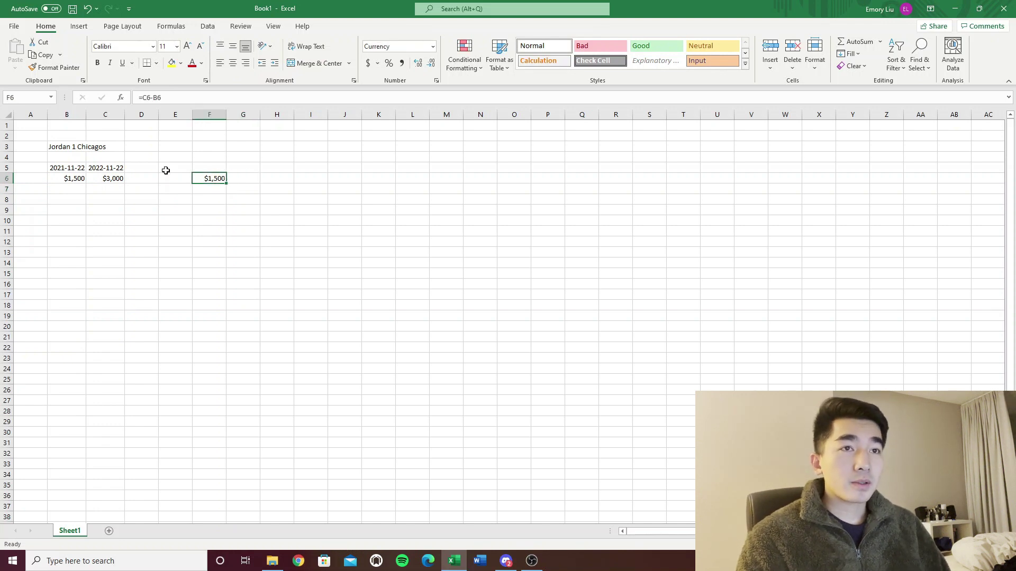
key(Left)
key(Right)
key(Right)
key(Right)
key(Right)
key(Right)
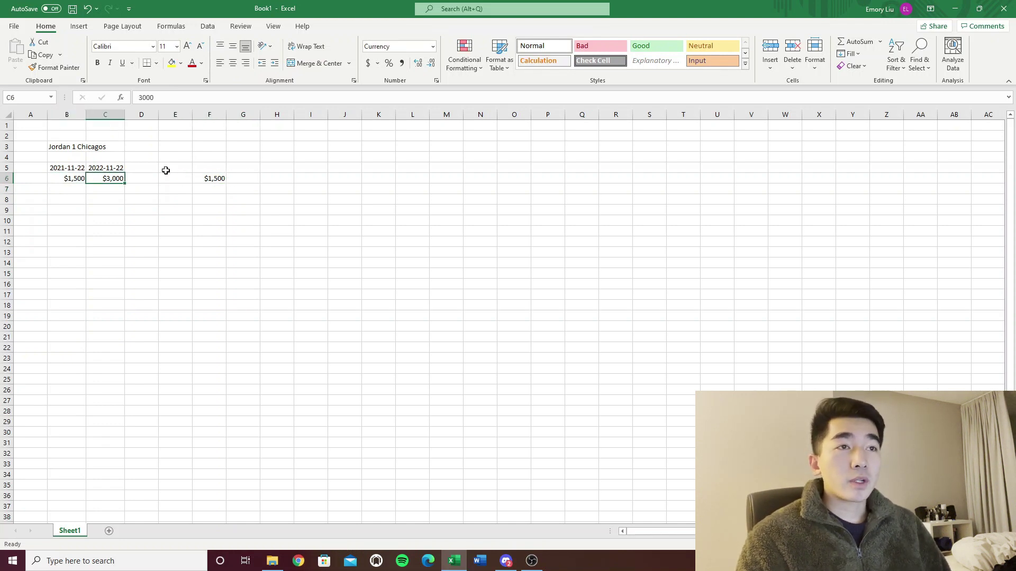
Label the price gain by entering "profit" in cell G6.
text(p)
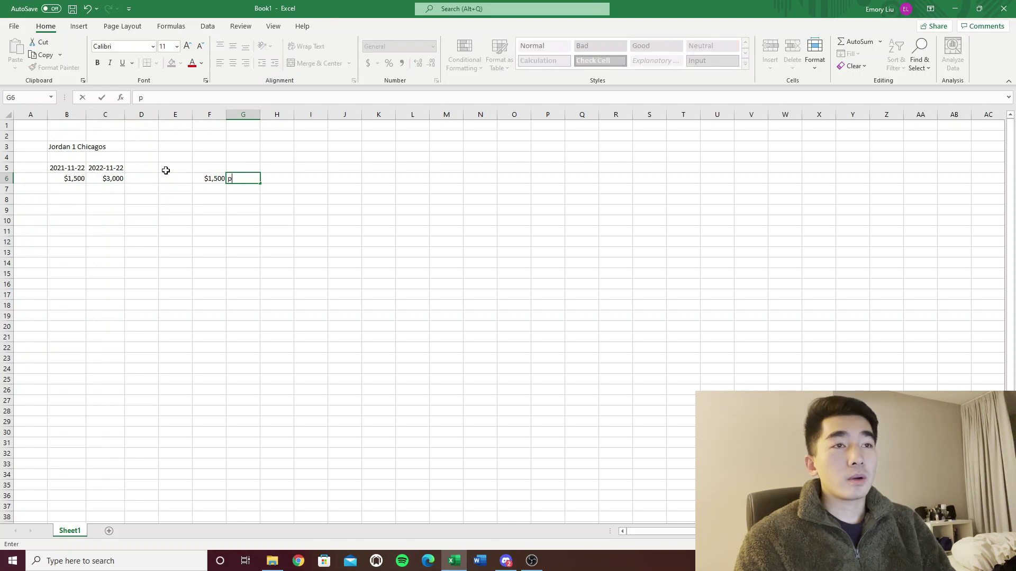
text(oofit)
key(Return)
key(Up)
key(Left)
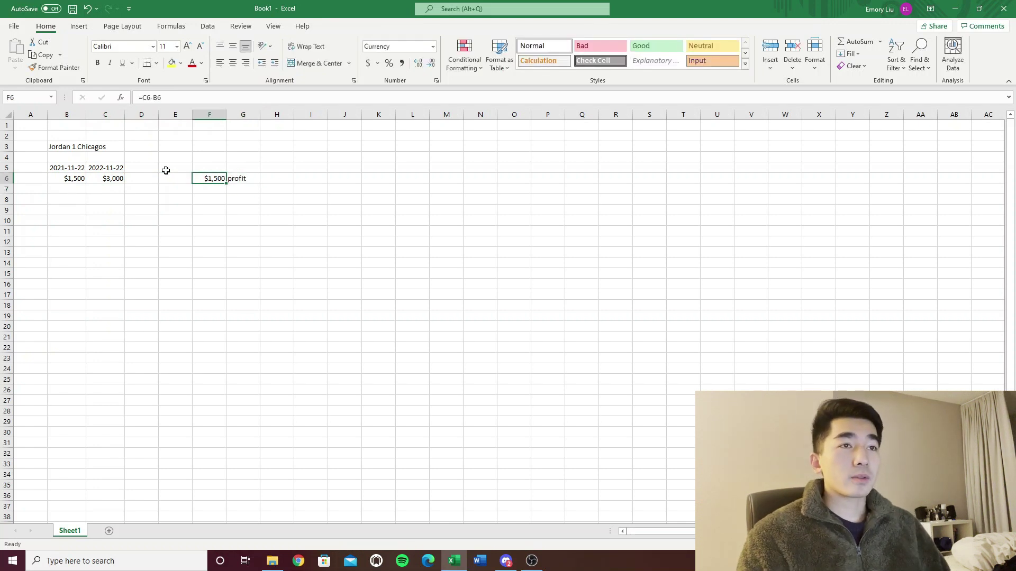
Review the dates and prices in B5:C6 and the profit formula in F6.
key(Left)
key(Left)
key(Left)
key(Left)
key(Up)
key(Up)
key(Up)
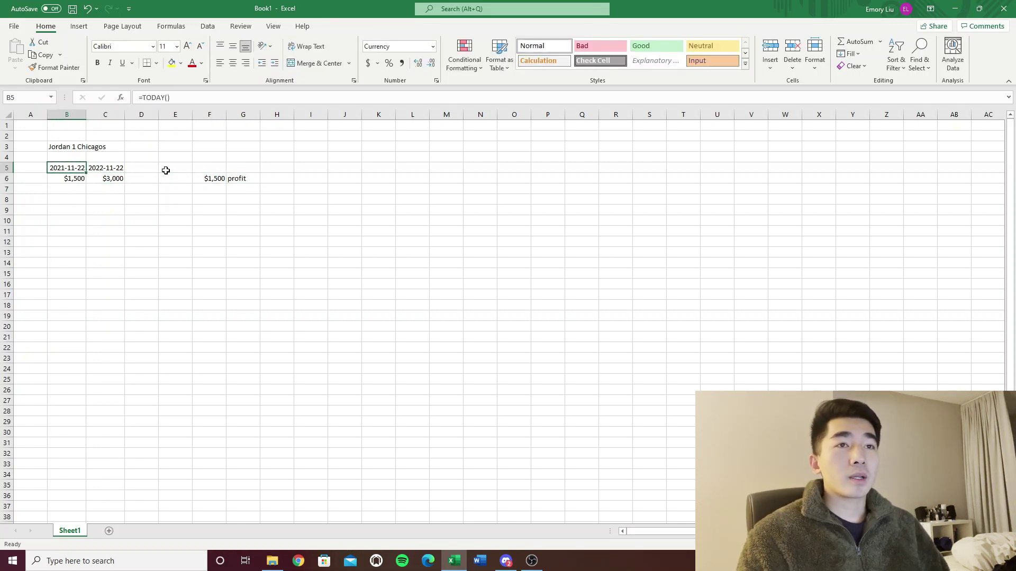
key(Down)
key(Down)
key(Down)
key(Right)
key(Right)
key(Right)
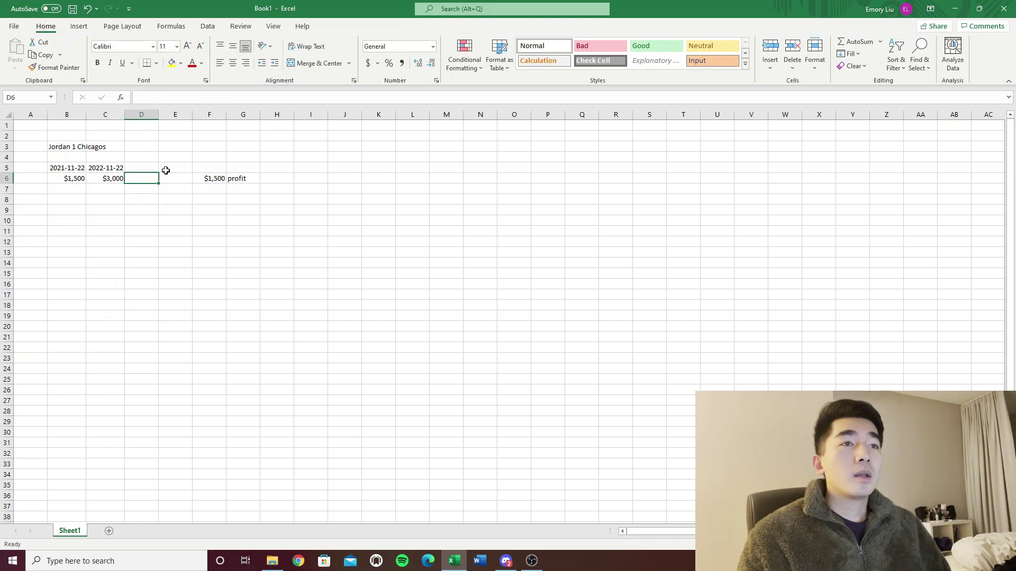
key(Right)
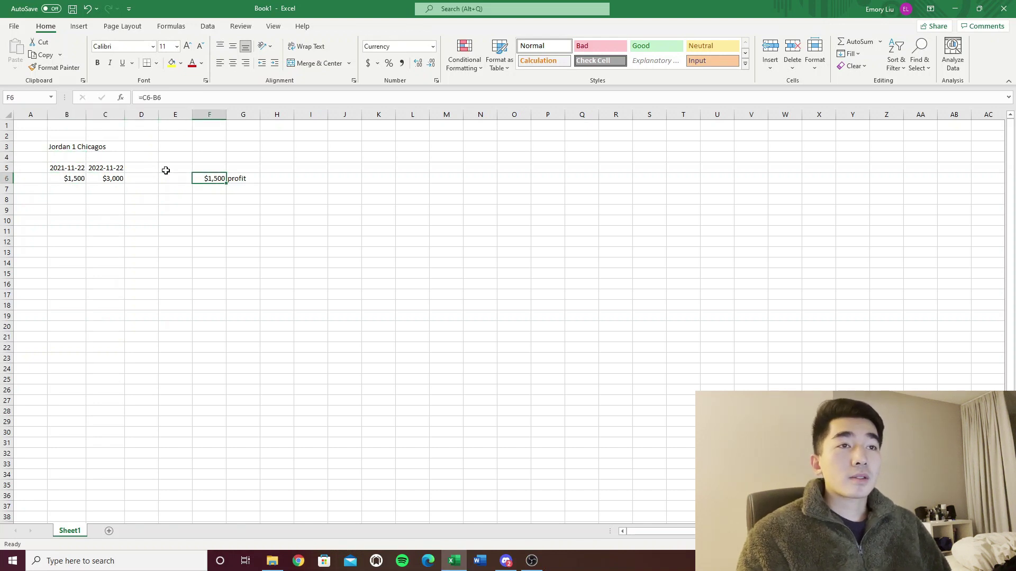
Enter the label "Gross Returns" in cell G7 below the profit label.
key(Down)
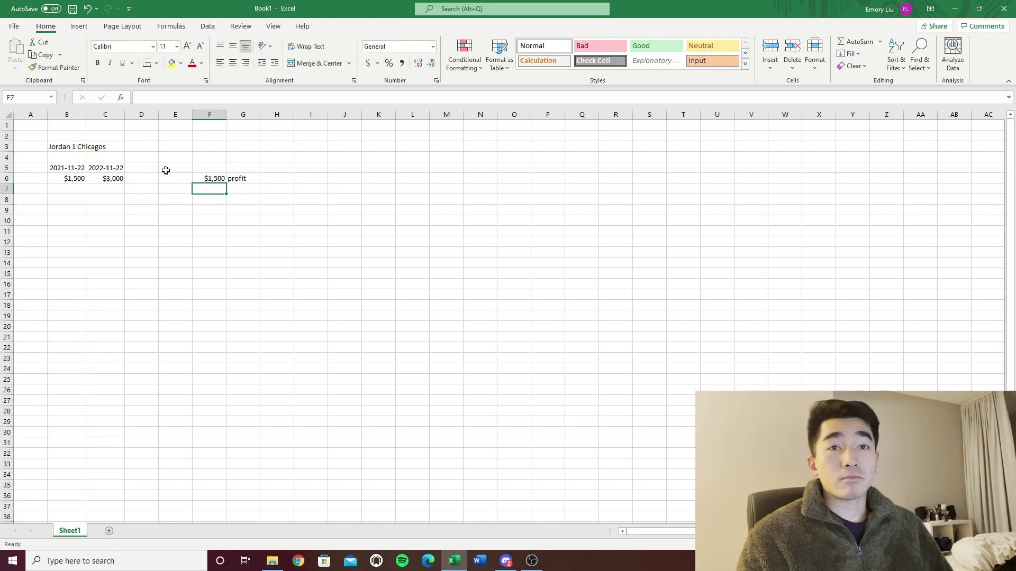
key(Right)
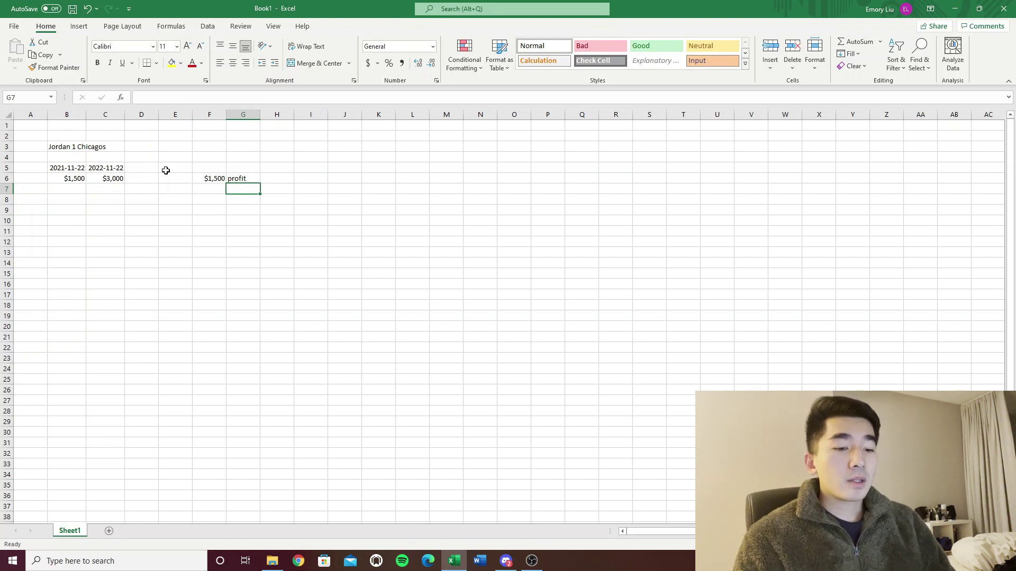
text(G)
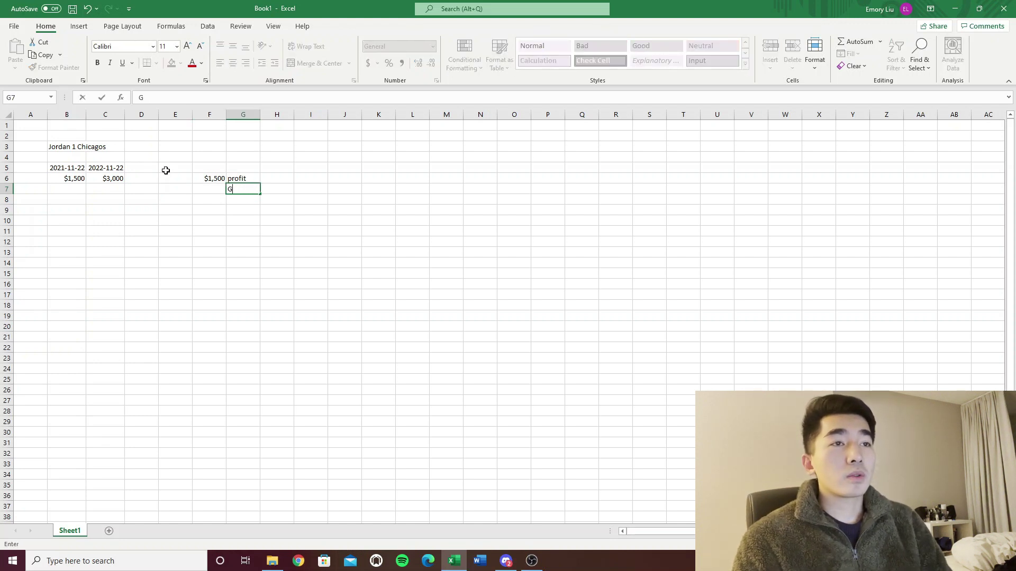
text(ross Returns)
key(Return)
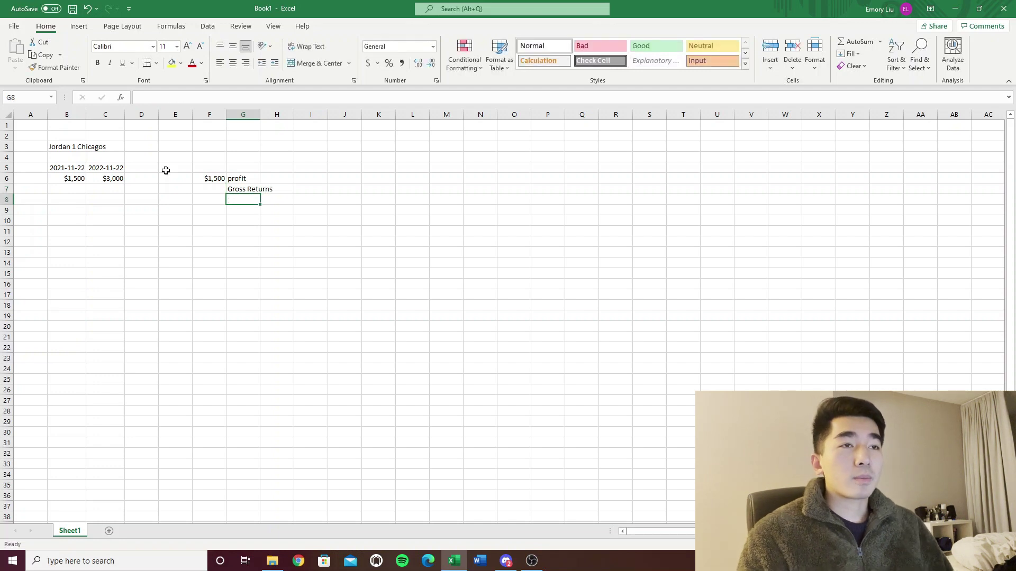
Calculate the gross returns in F7 with the formula =F6/B6 and format the cell as a percentage.
key(Up)
key(Left)
text(=)
key(Up)
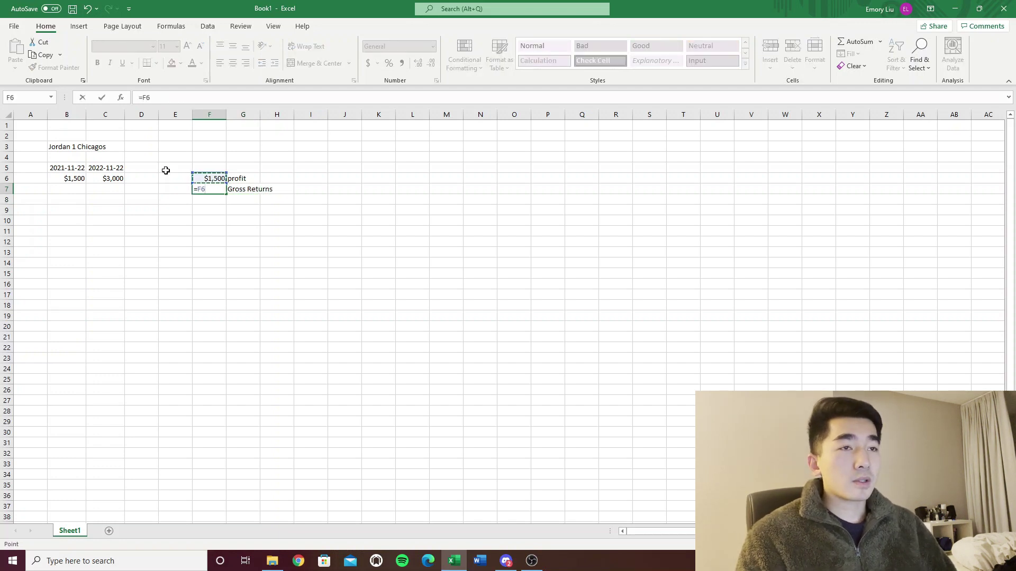
text(/)
key(Left)
key(Left)
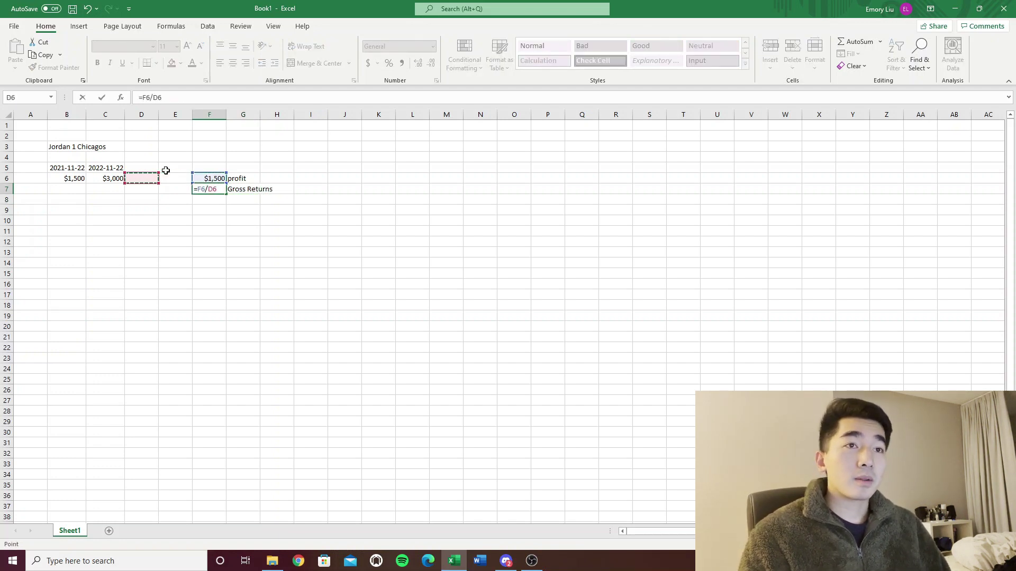
key(Left)
key(Left)
key(Return)
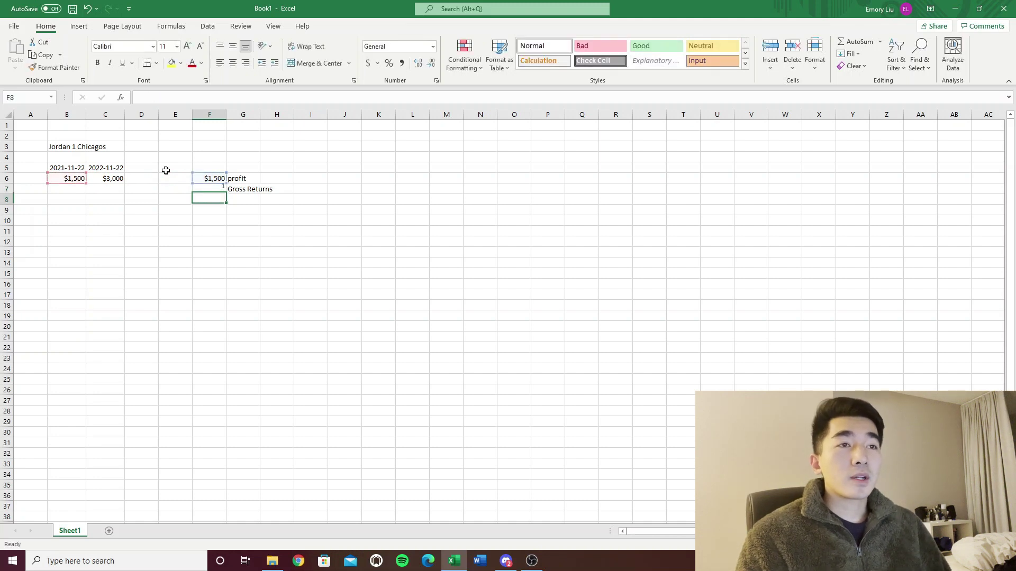
key(Up)
key(ctrl+shift+5)
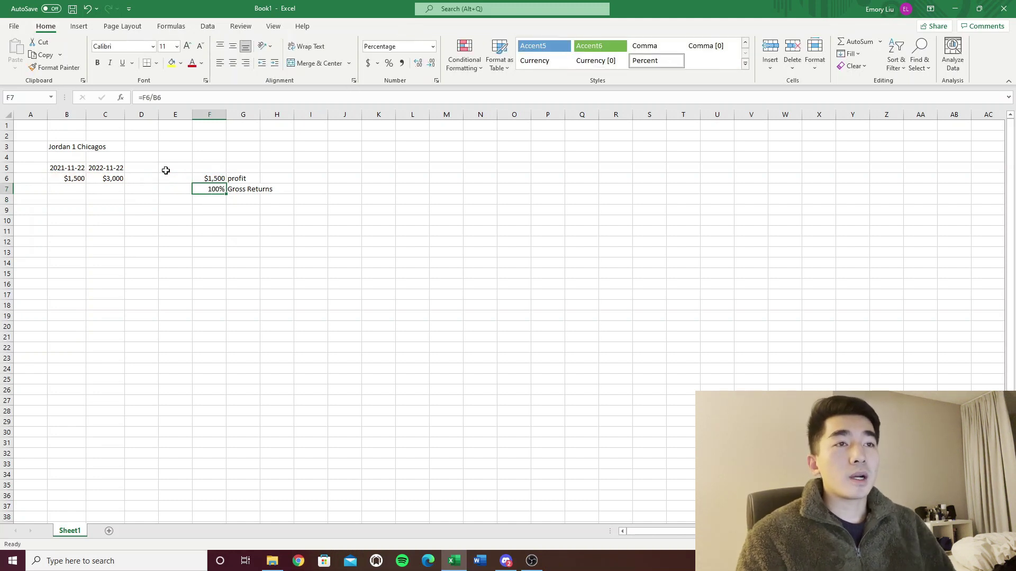
Examine the profit and gross returns cells against the purchase price, later price and dates.
key(Right)
key(Left)
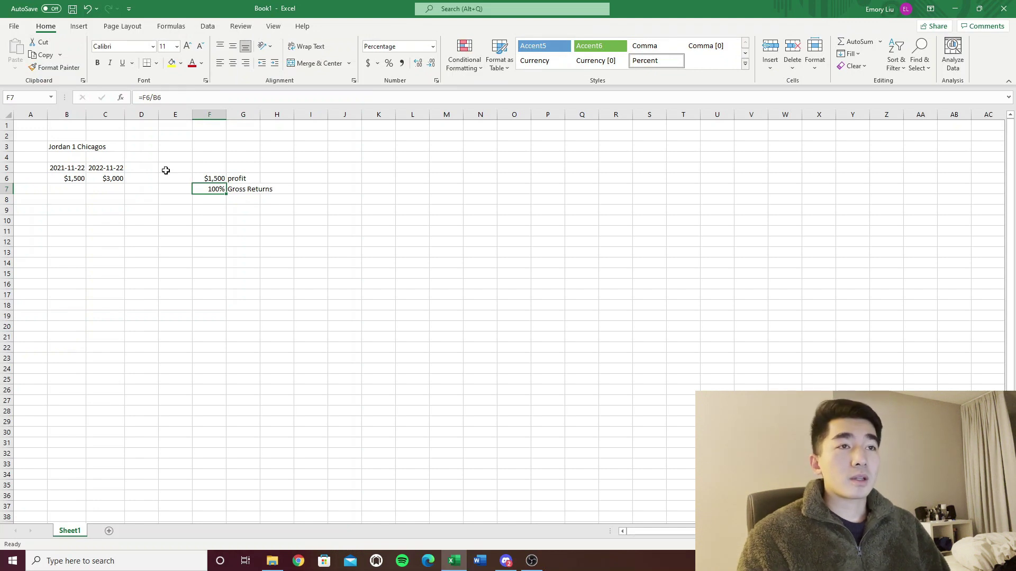
key(Up)
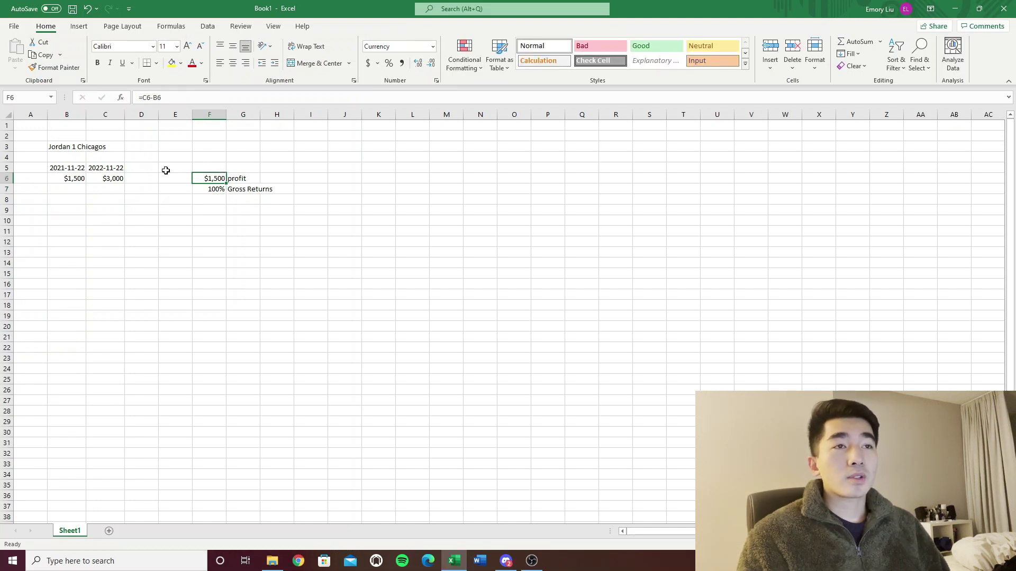
key(Left)
key(Left)
key(Left)
key(Left)
key(Right)
key(Right)
key(Right)
key(Right)
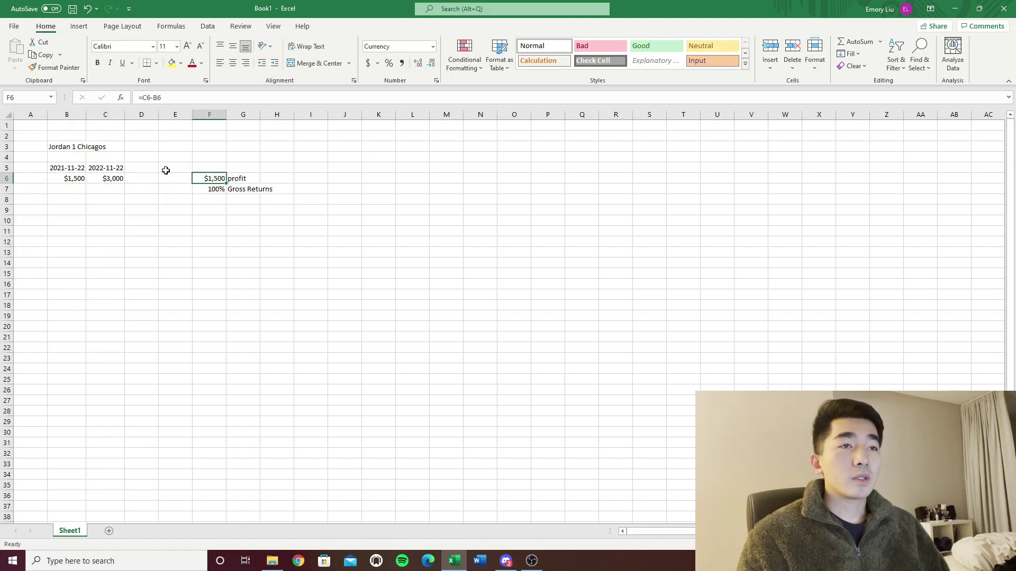
key(Down)
key(Down)
key(Up)
key(Up)
key(Left)
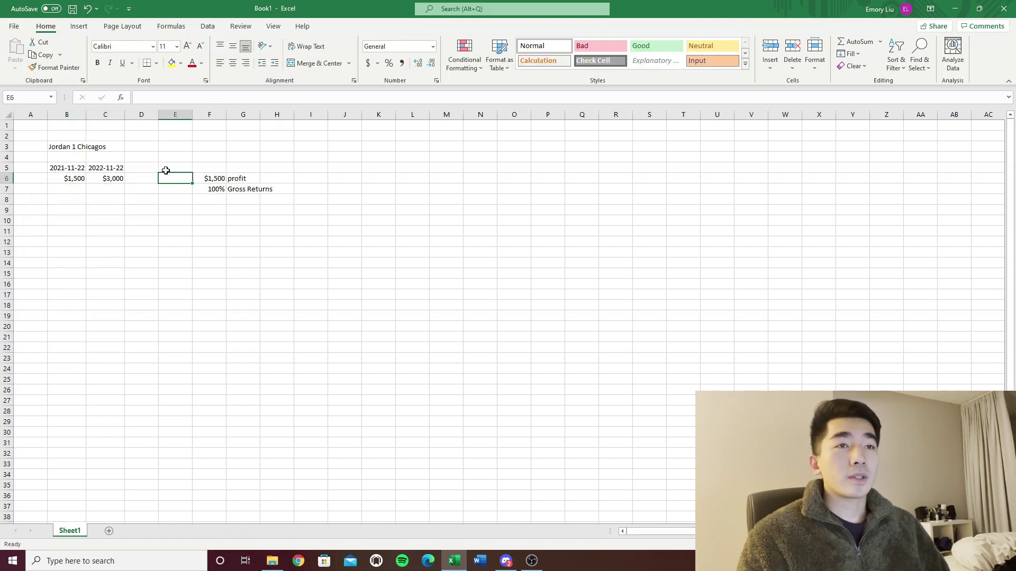
key(Left)
key(Left)
key(Up)
key(Right)
key(Right)
key(Right)
key(Right)
key(Down)
key(Left)
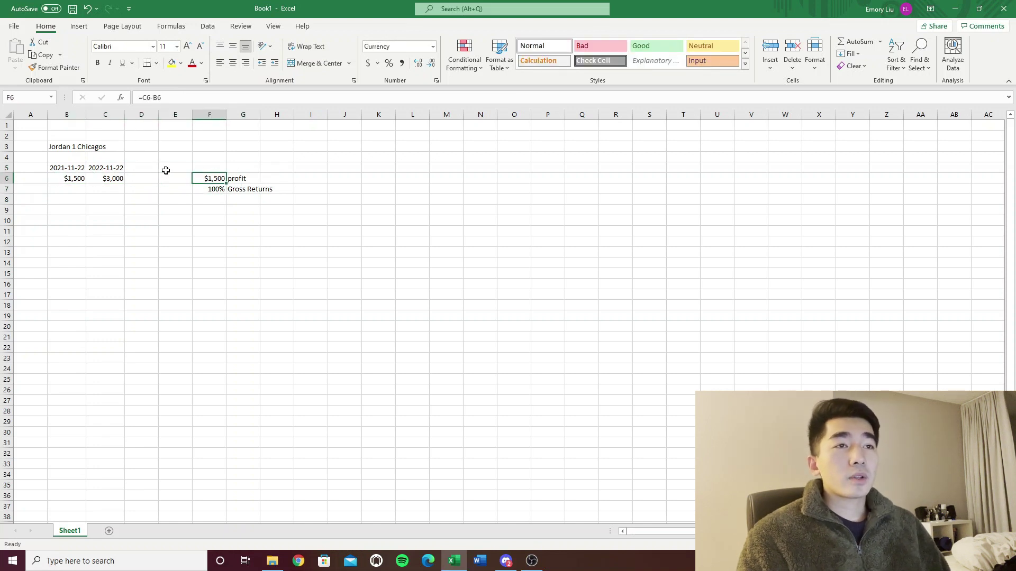
Enter the label "Annual Returns" in cell G8 below the gross returns label.
key(Down)
key(Down)
key(Right)
text(Annu)
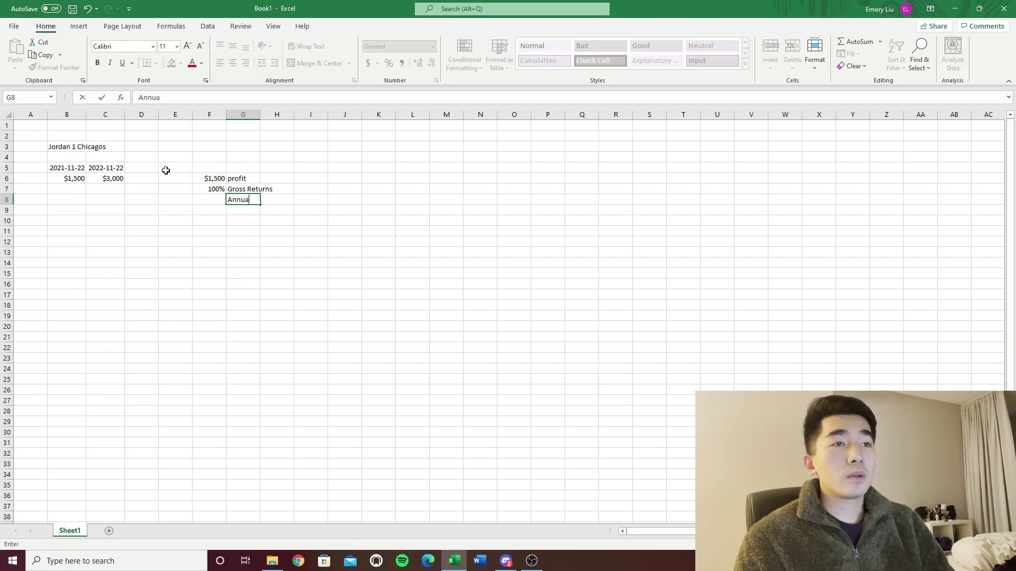
text(al Returns)
key(Return)
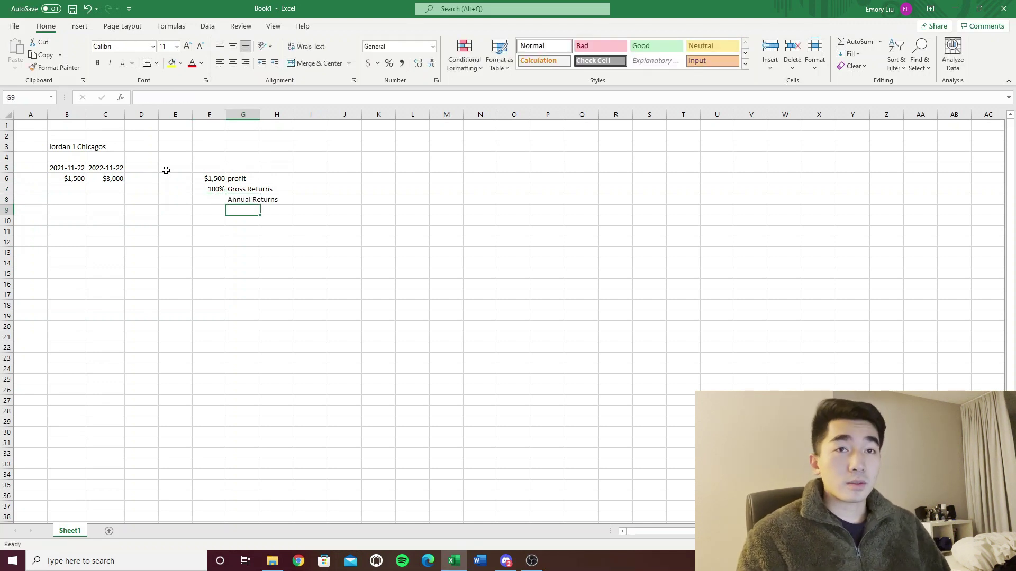
Begin the annual returns formula in F8 by dividing the gross returns by the days between both dates, =F7/(C5-B5).
key(Up)
key(Left)
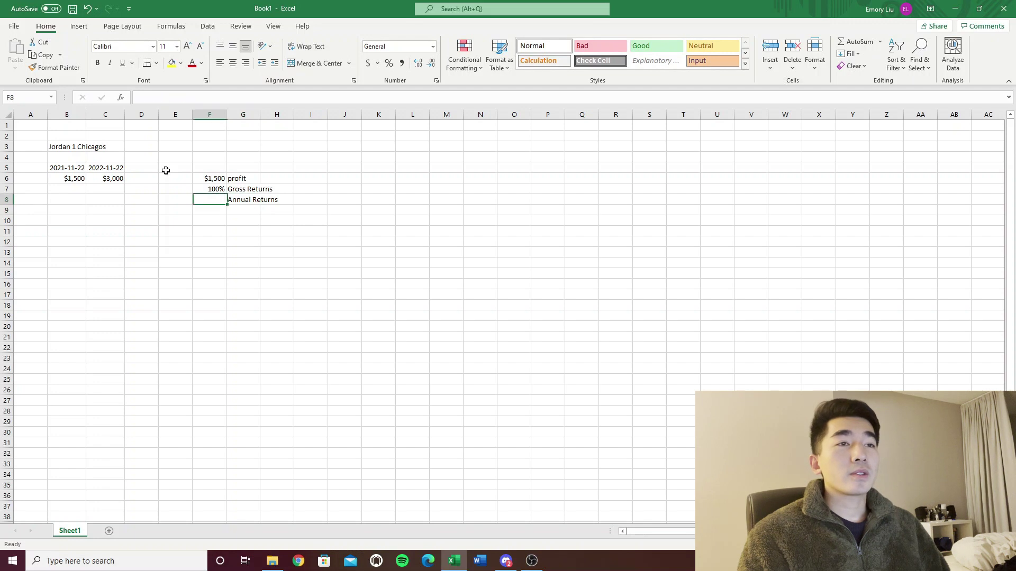
key(Up)
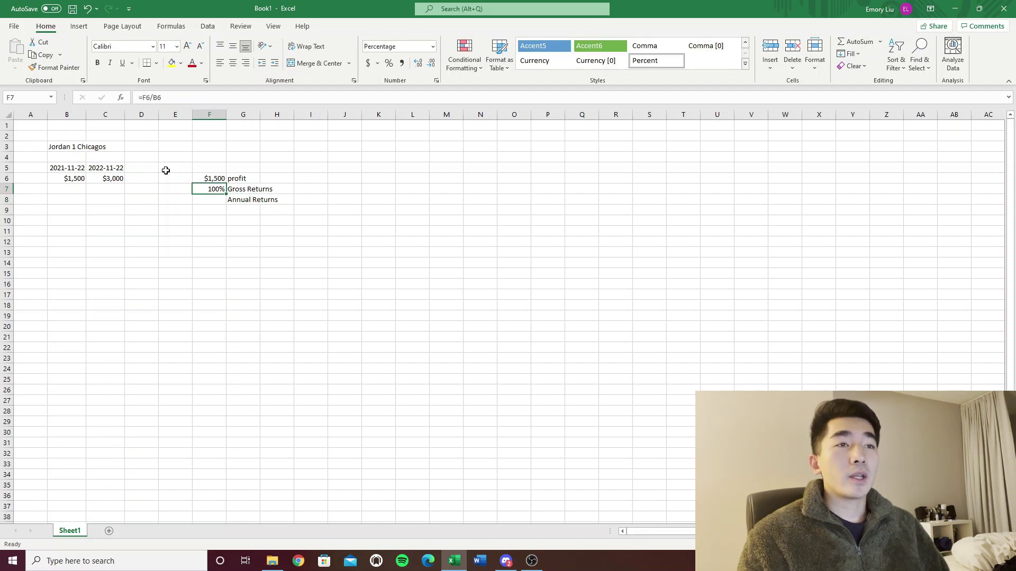
key(Down)
key(Right)
key(Left)
text(=)
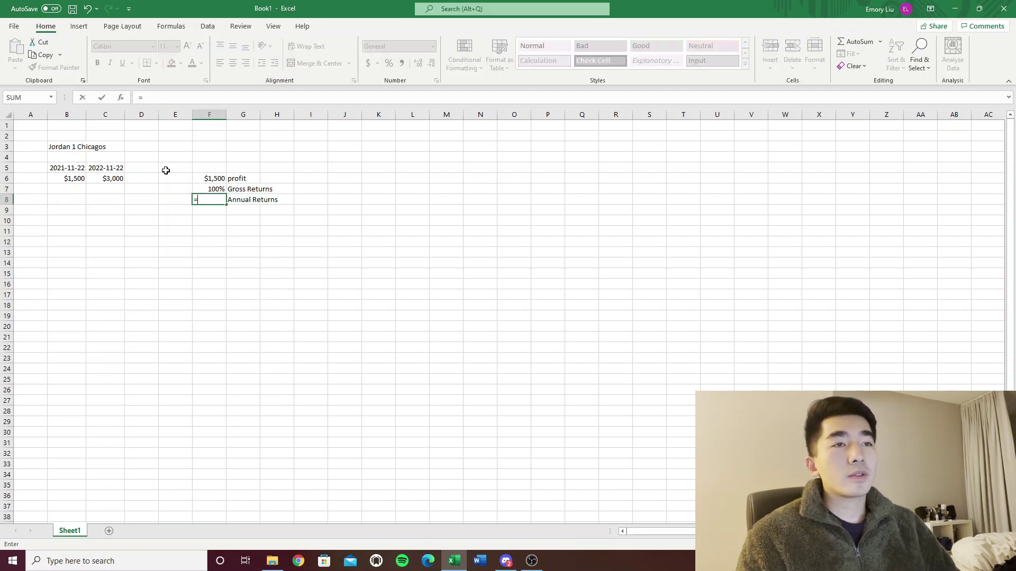
key(Up)
text(-)
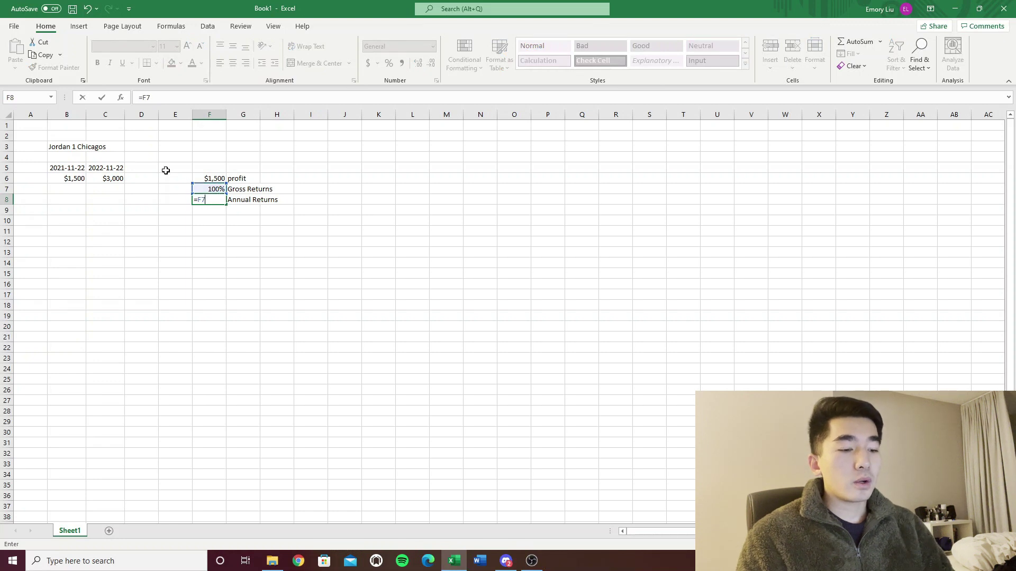
text(()
click(119, 166)
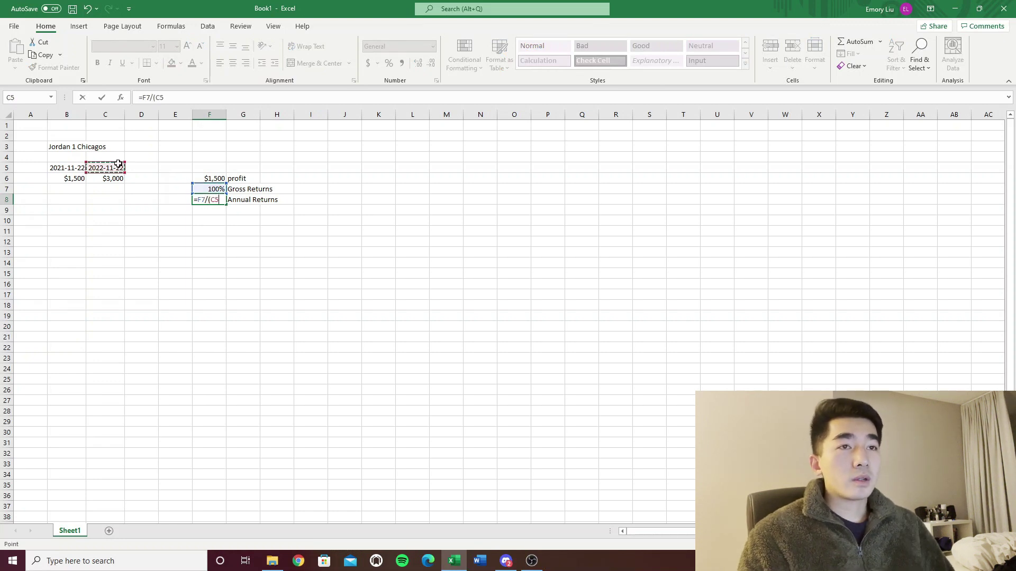
text(-)
click(74, 168)
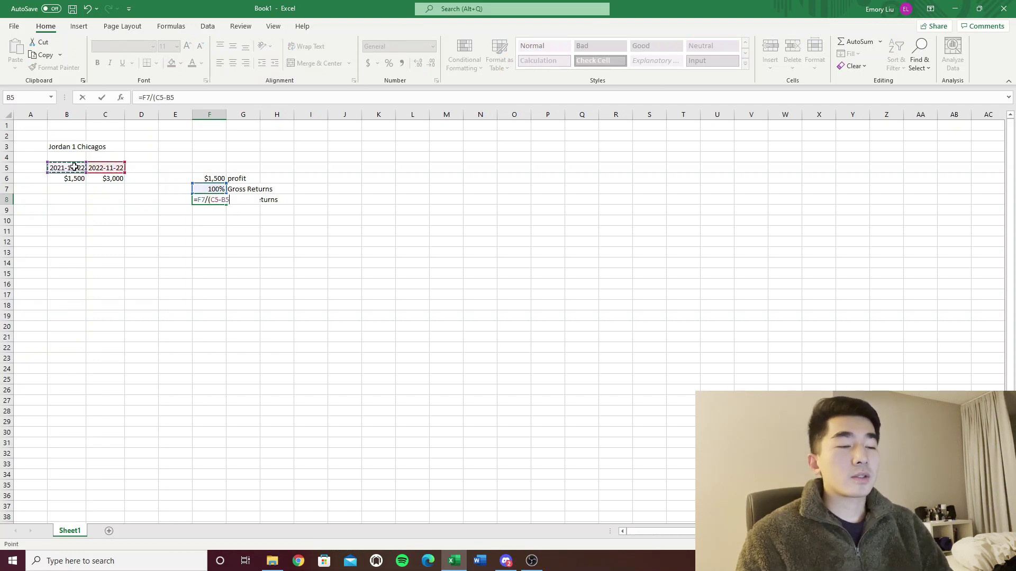
text())
Convert the day difference in the F8 formula to years by dividing it by 365, completing =F7/((C5-B5)/365).
click(191, 96)
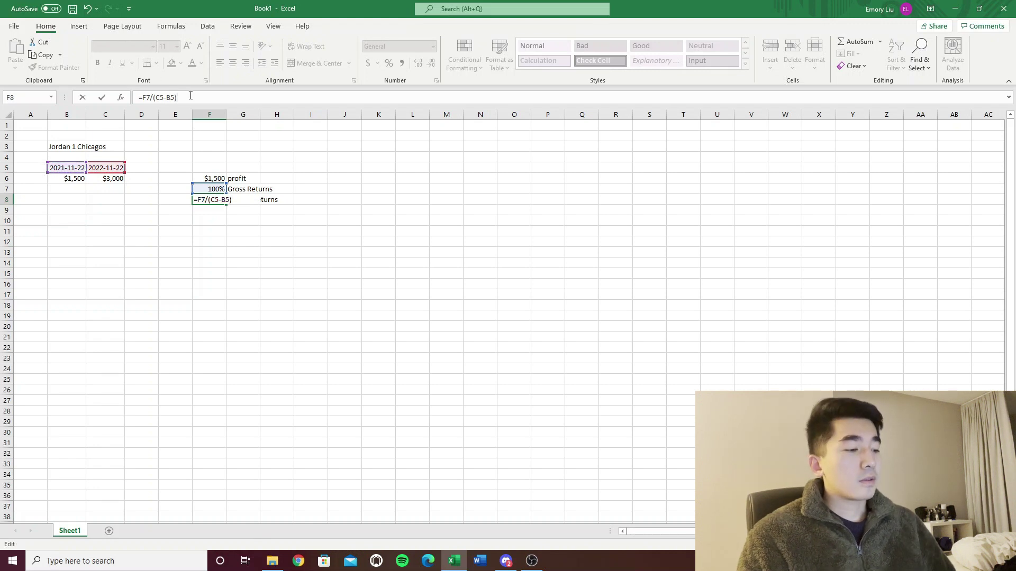
text(/365)
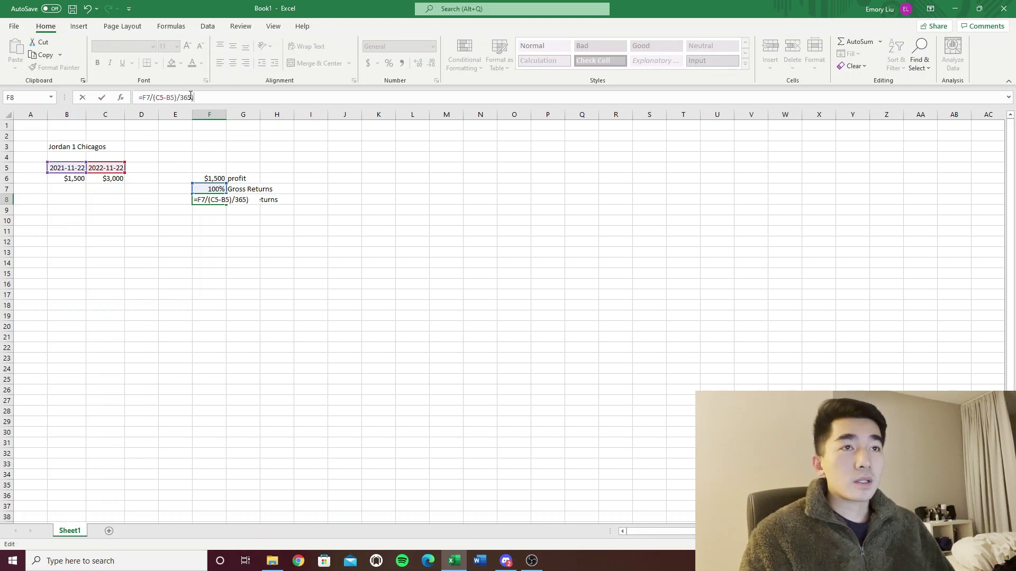
text())
click(157, 97)
text(()
key(Return)
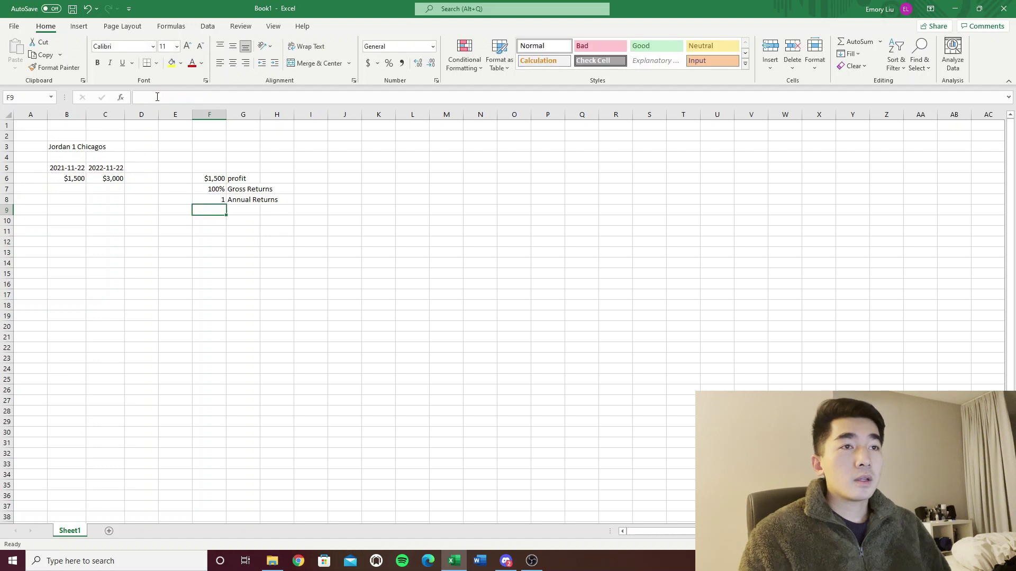
Format the annual returns in F8 as a percentage.
key(Up)
key(alt)
key(p)
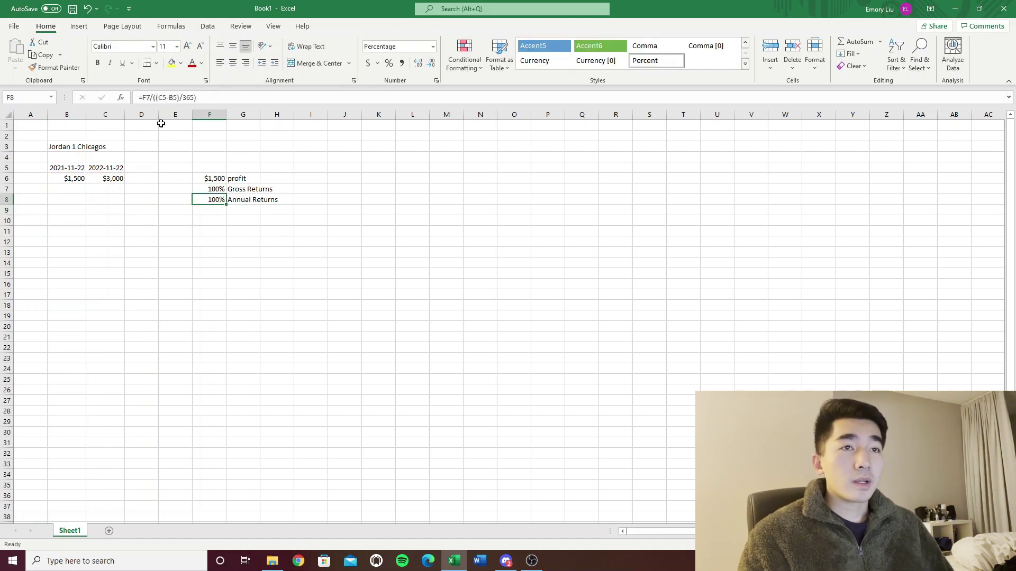
Review the whole Jordan 1 Chicagos example and compare the gross and annual returns in F7 and F8.
drag(204, 169, 266, 198)
click(342, 197)
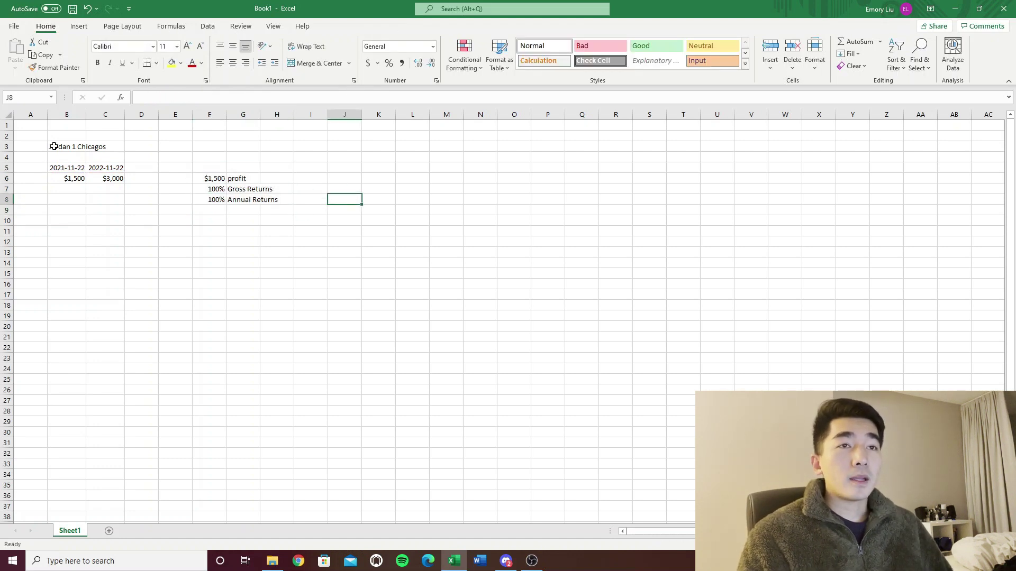
drag(42, 146, 291, 209)
click(309, 201)
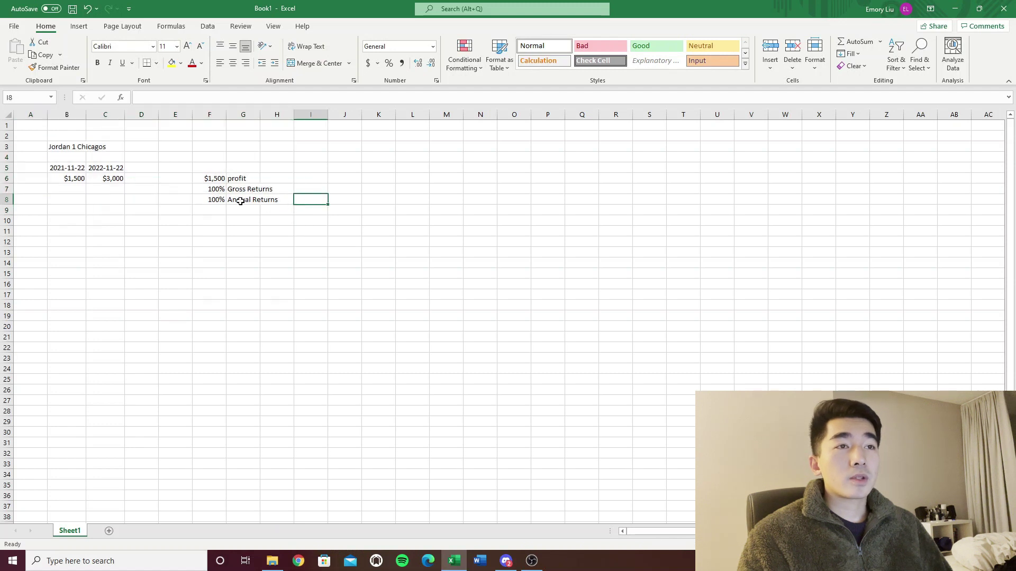
drag(217, 189, 219, 199)
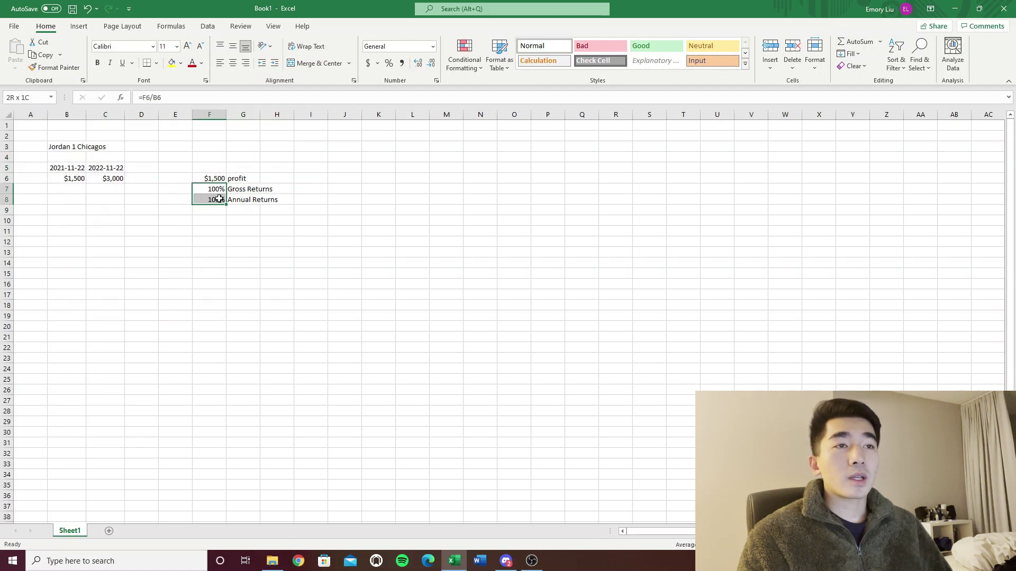
click(233, 189)
click(219, 190)
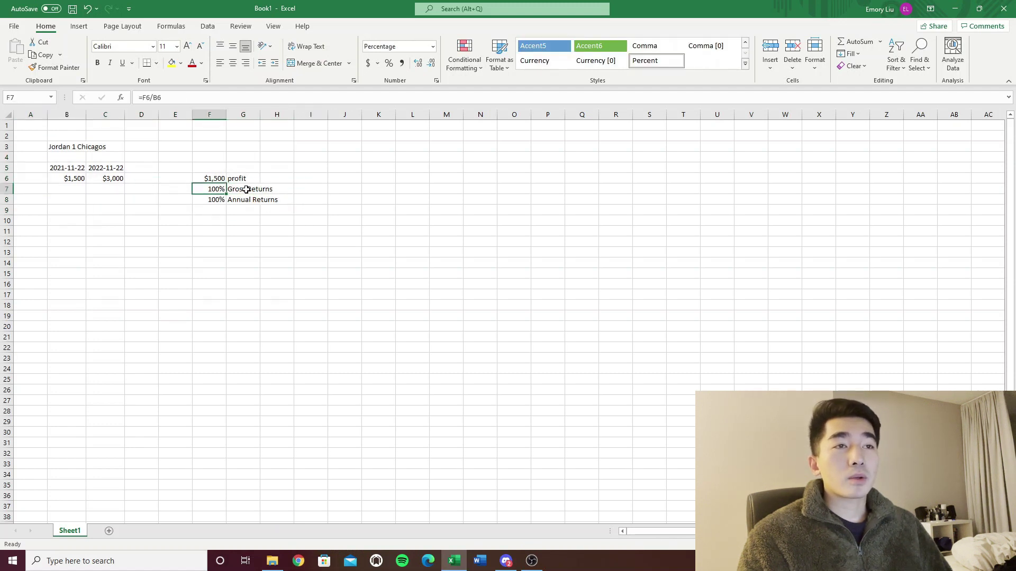
click(211, 198)
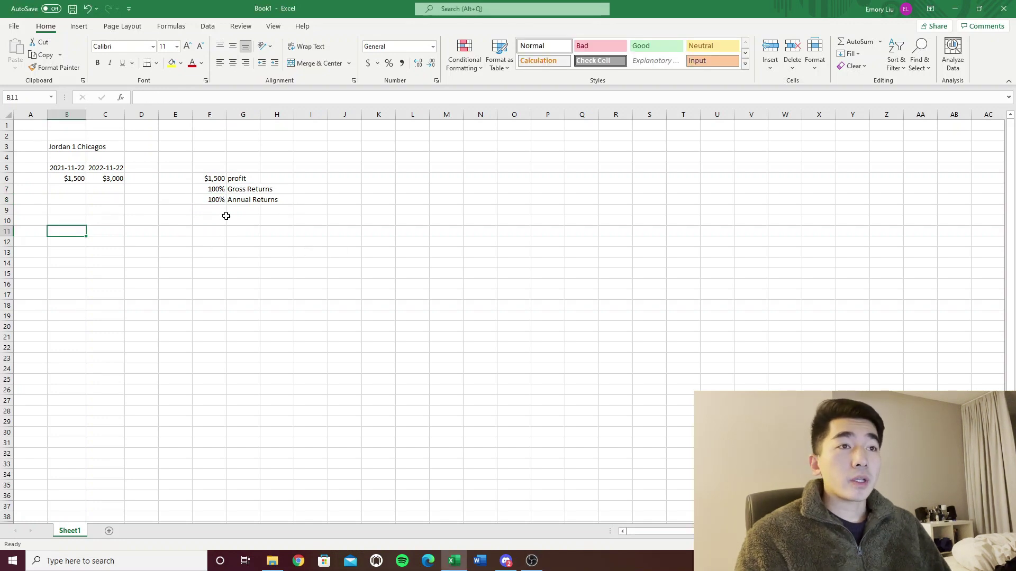
Examine the annual returns result and its label in F8 and G8.
click(224, 218)
key(Up)
key(Up)
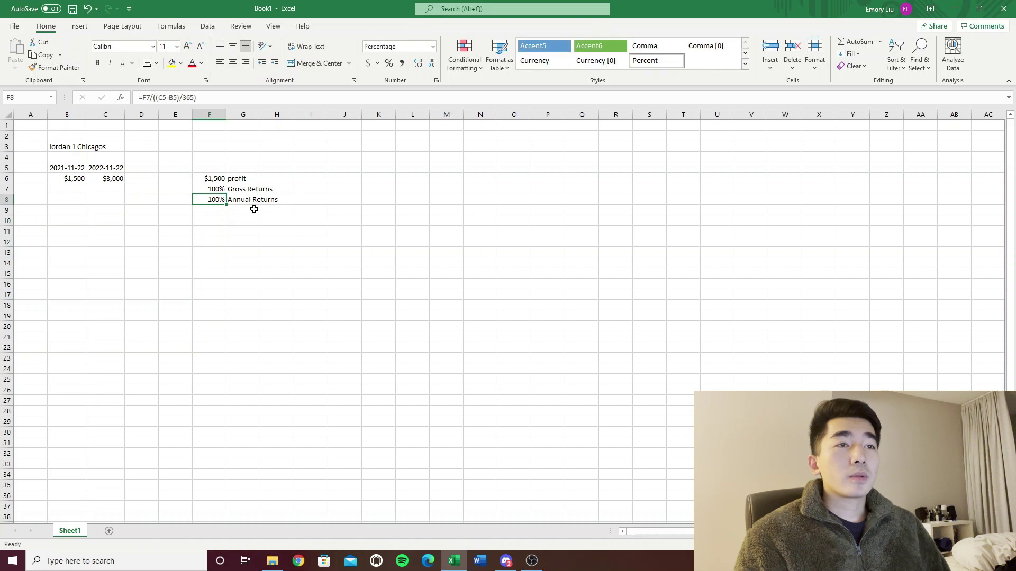
key(shift+Right)
key(shift+Left)
key(shift+Right)
key(Left)
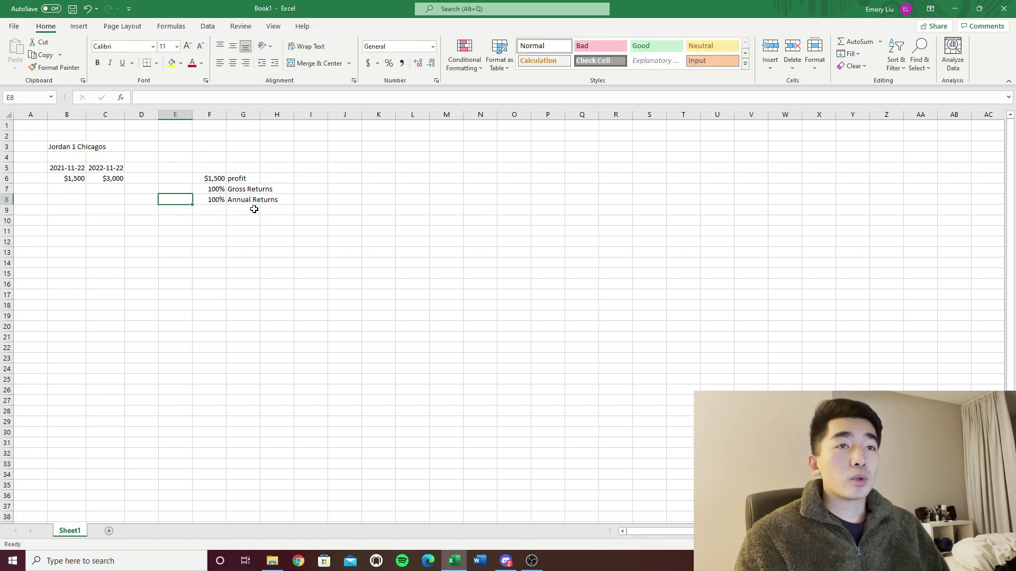
Enter the label Private Equity in A12.
key(Down)
key(Left)
key(Down)
key(Left)
key(Down)
key(Left)
key(Down)
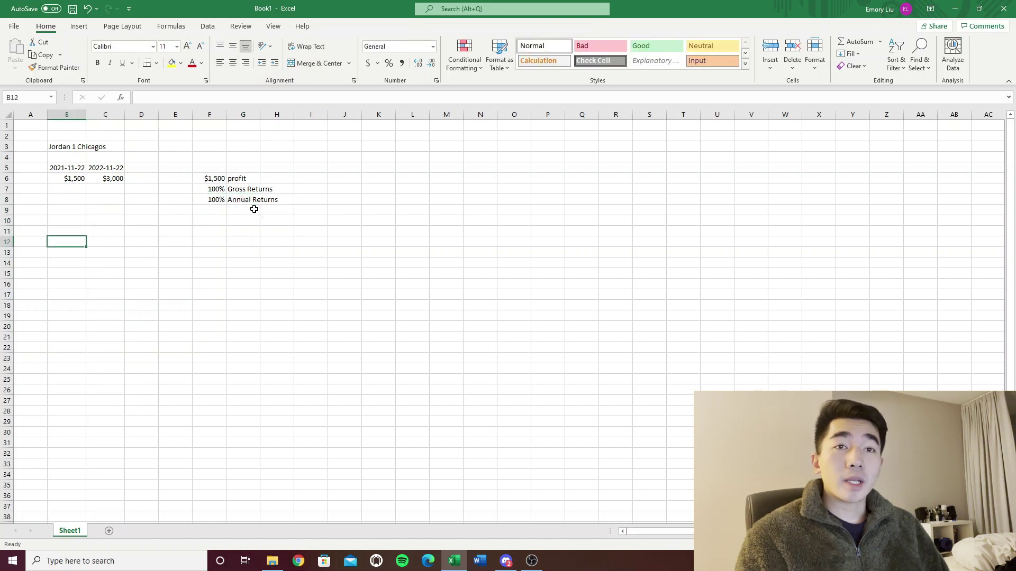
key(Left)
text(Private Equity)
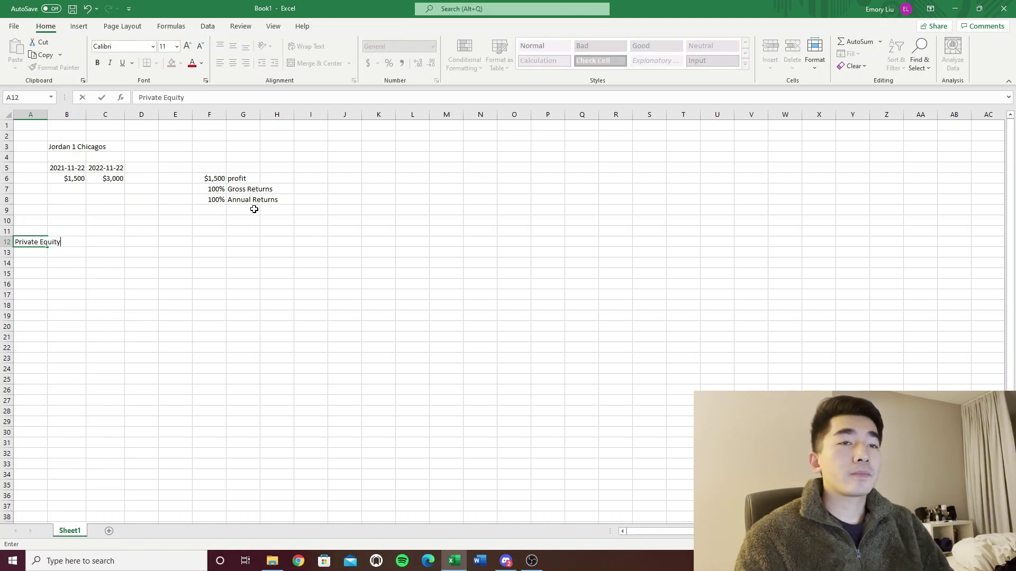
key(Return)
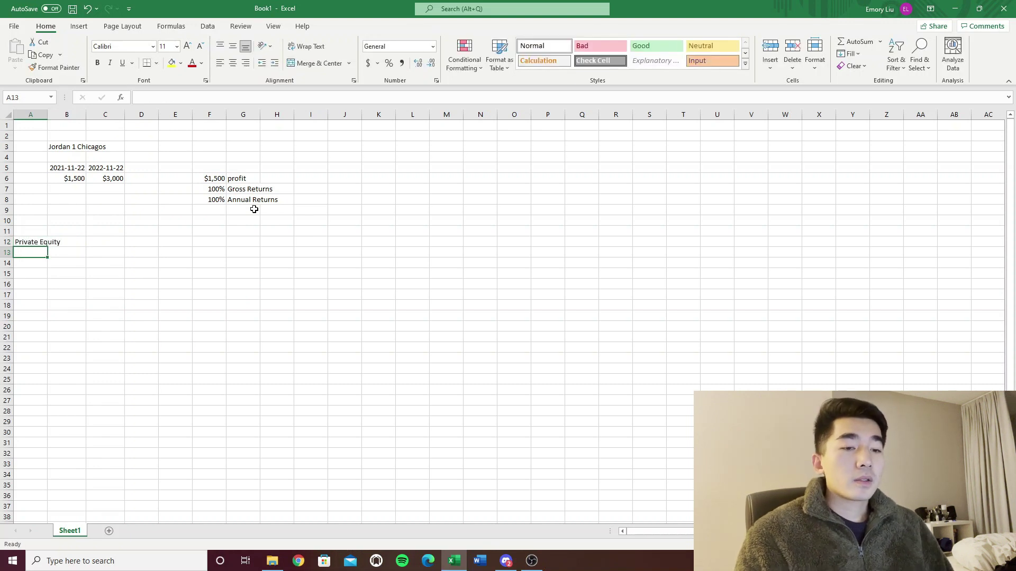
Fit the width of column A to the Private Equity label.
key(Up)
key(alt+h)
key(o)
key(i)
key(Right)
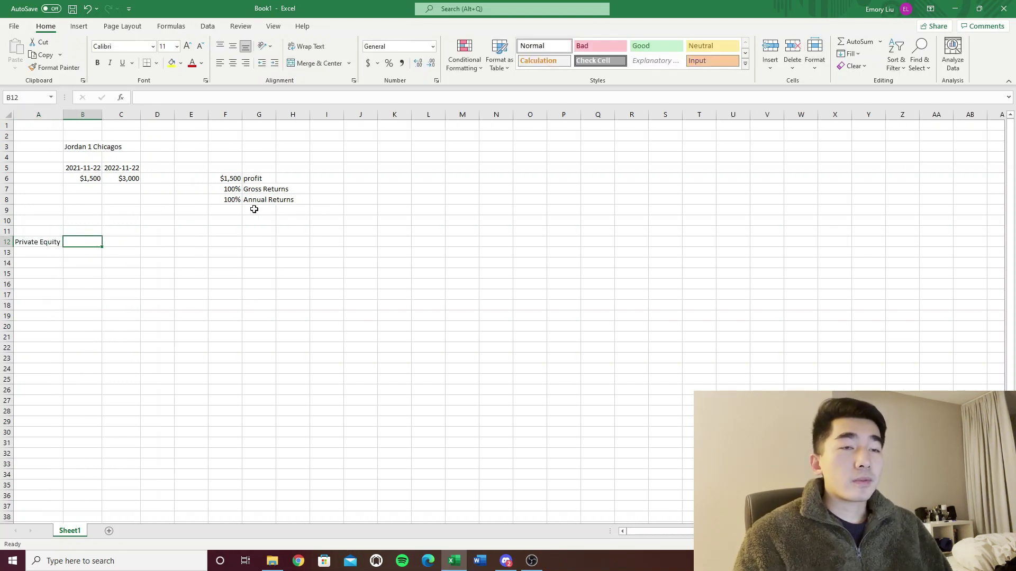
Revisit the annual returns formula in F8 as the measure relevant to the Private Equity entry.
key(Right)
key(Down)
key(Left)
key(Up)
key(Right)
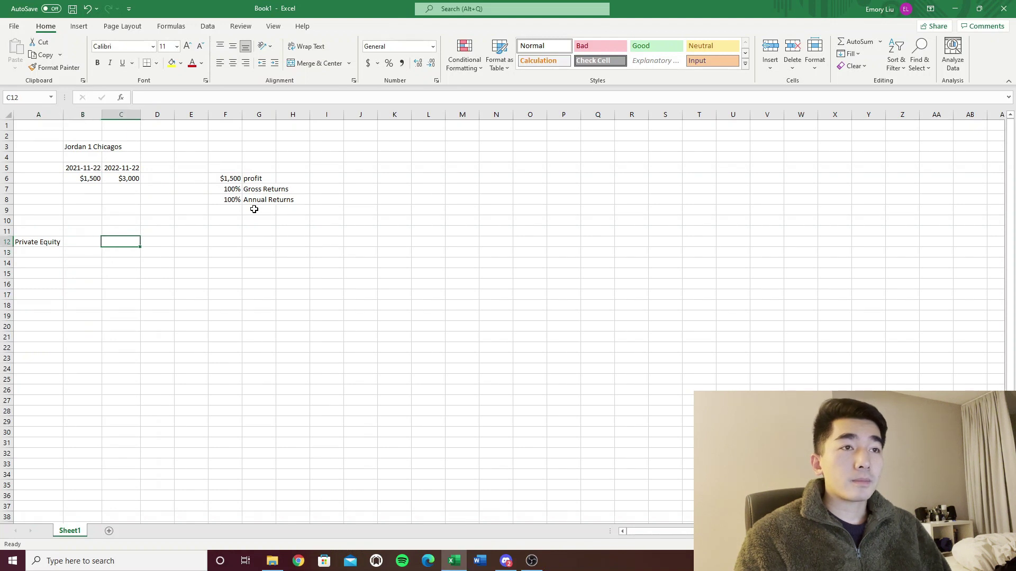
key(Up)
key(Up)
key(Right)
key(Right)
key(Up)
key(Up)
key(Right)
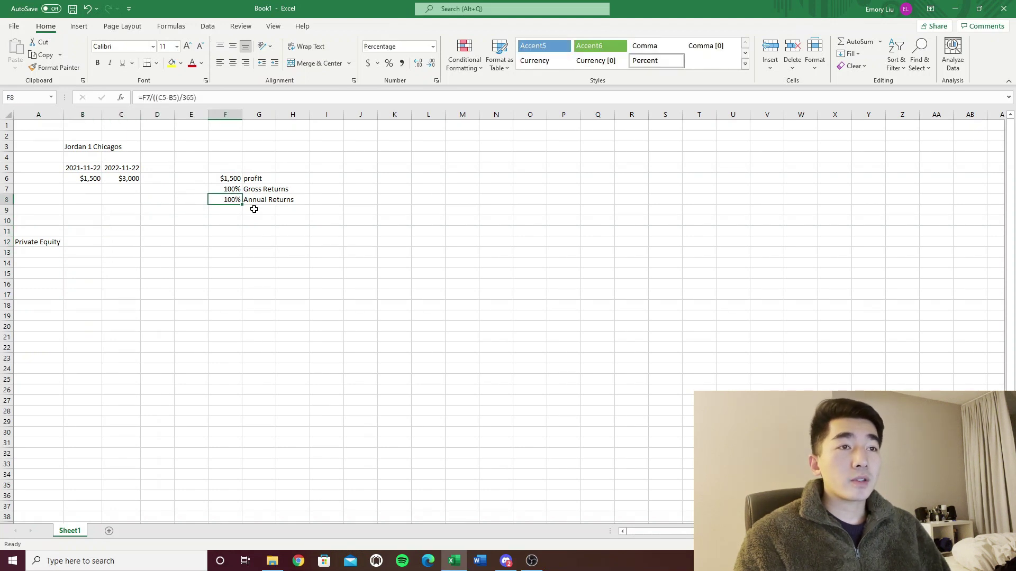
key(shift+Right)
key(shift+Left)
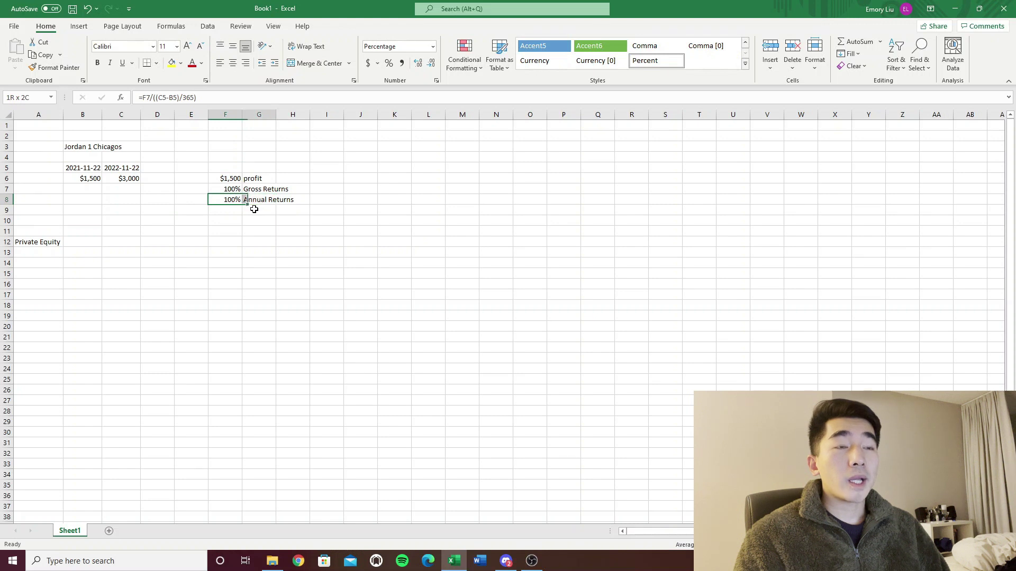
key(shift+Right)
key(Down)
key(Left)
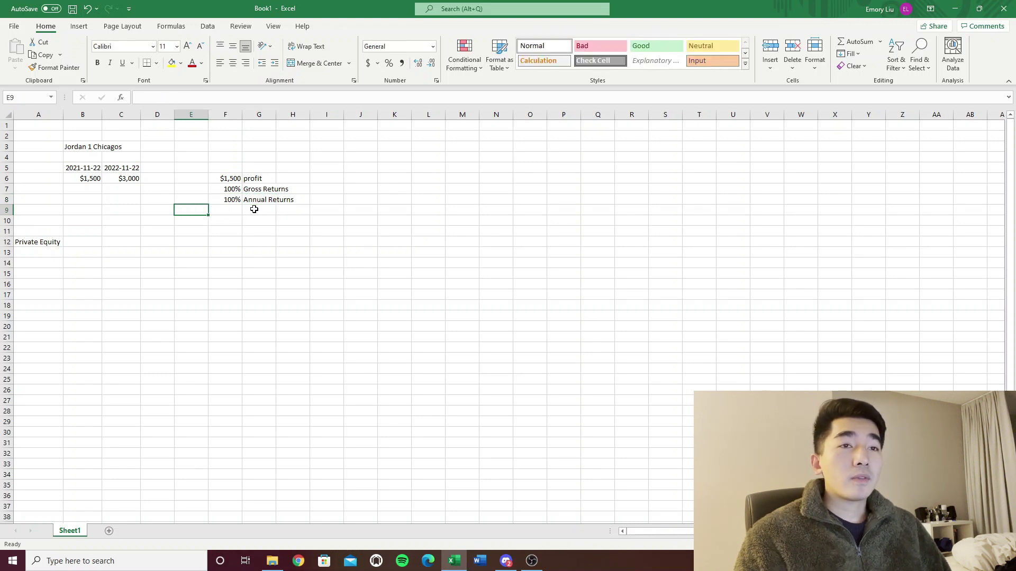
Enter the label Closed-end funds in B12, beside Private Equity.
key(Down)
key(Left)
key(Down)
key(Left)
key(Down)
key(Left)
key(Right)
key(Right)
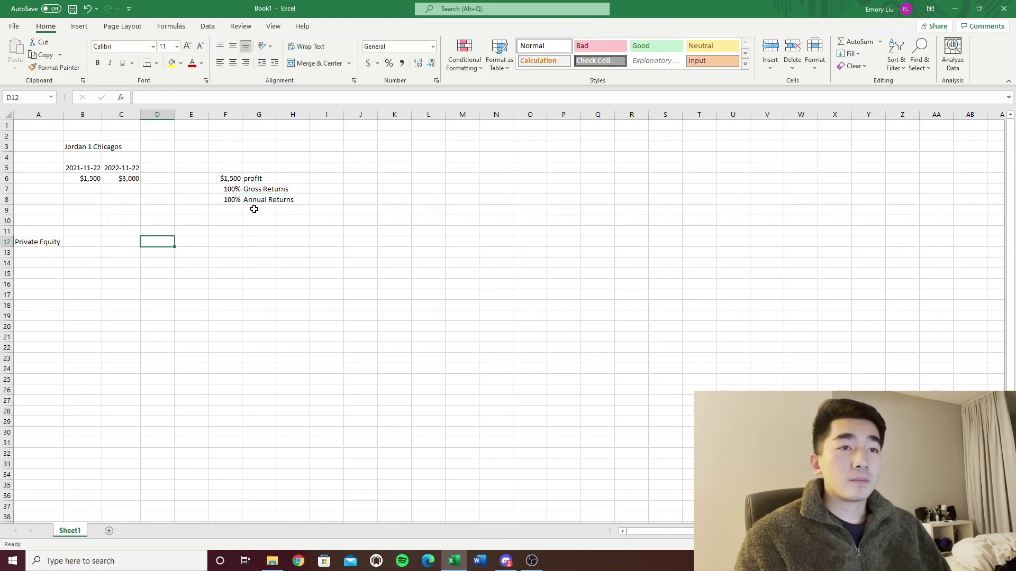
key(Left)
key(Left)
text(Closed)
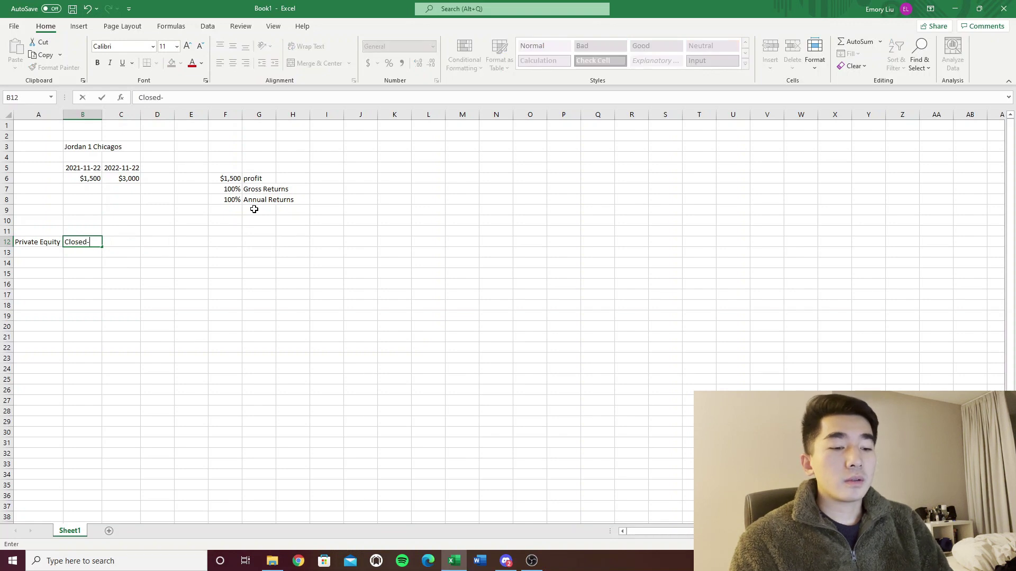
text(-end funds)
key(Return)
Move the Closed-end funds label from B12 to K12.
key(Up)
key(ctrl+c)
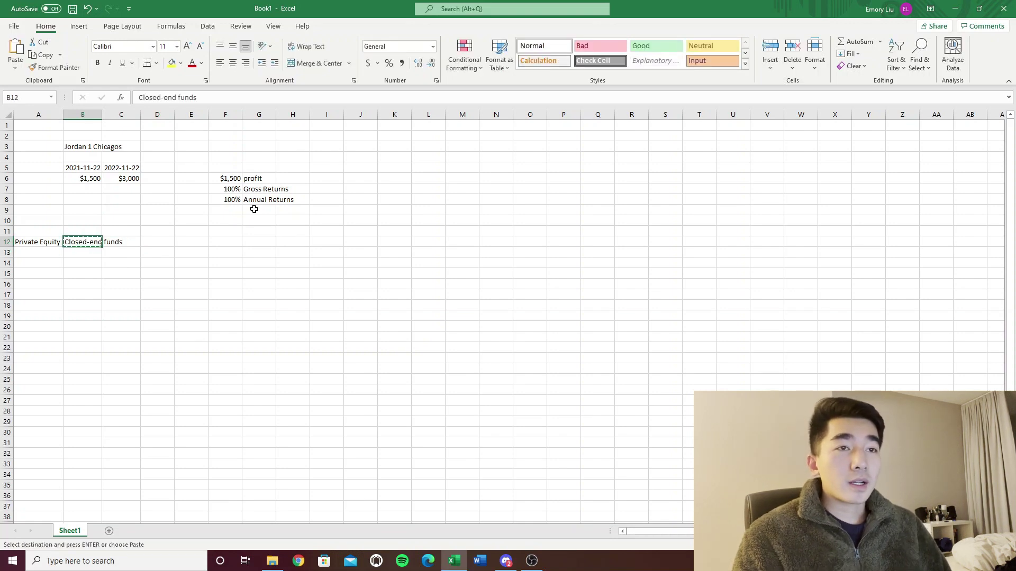
key(Right)
key(Right)
key(Right)
key(Right)
key(Right)
key(Right)
key(Right)
key(Right)
key(Right)
key(Right)
key(Left)
key(ctrl+v)
Examine the Annual Returns row in F8 and G8 once more.
key(Left)
key(Left)
key(Up)
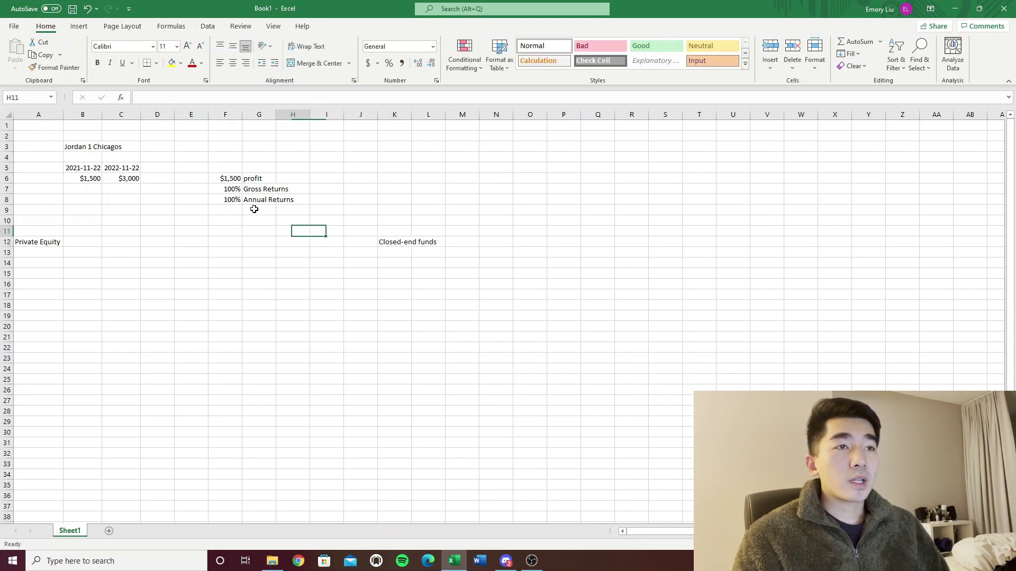
key(Left)
key(Left)
key(Left)
key(Up)
key(Up)
key(Up)
key(Right)
key(shift+Left)
key(shift+Right)
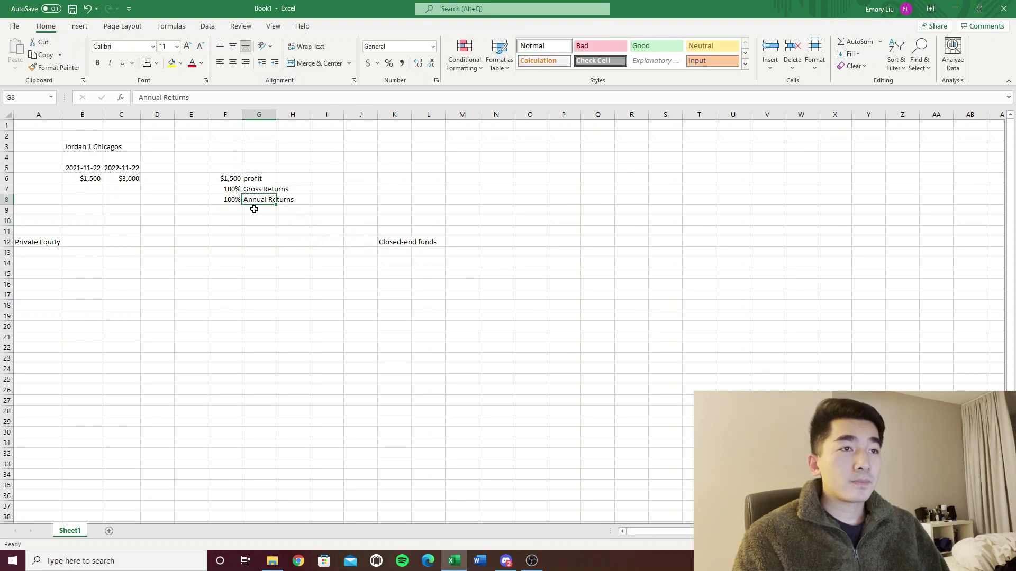
Move the Jordan 1 Chicagos title from B3 up to B2.
key(Left)
key(Up)
key(Left)
key(Up)
key(Left)
key(Left)
key(Up)
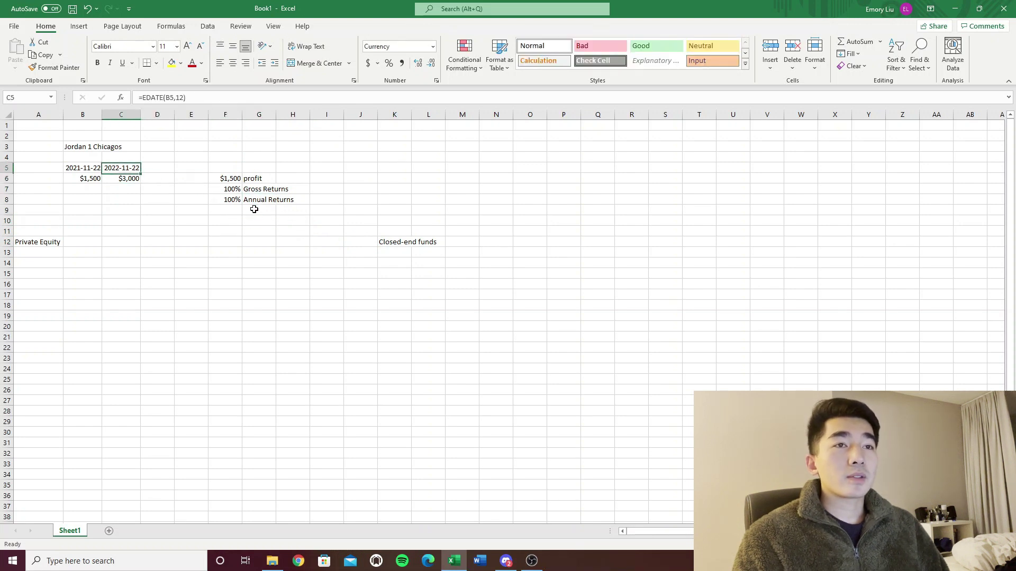
key(Up)
key(Left)
key(Up)
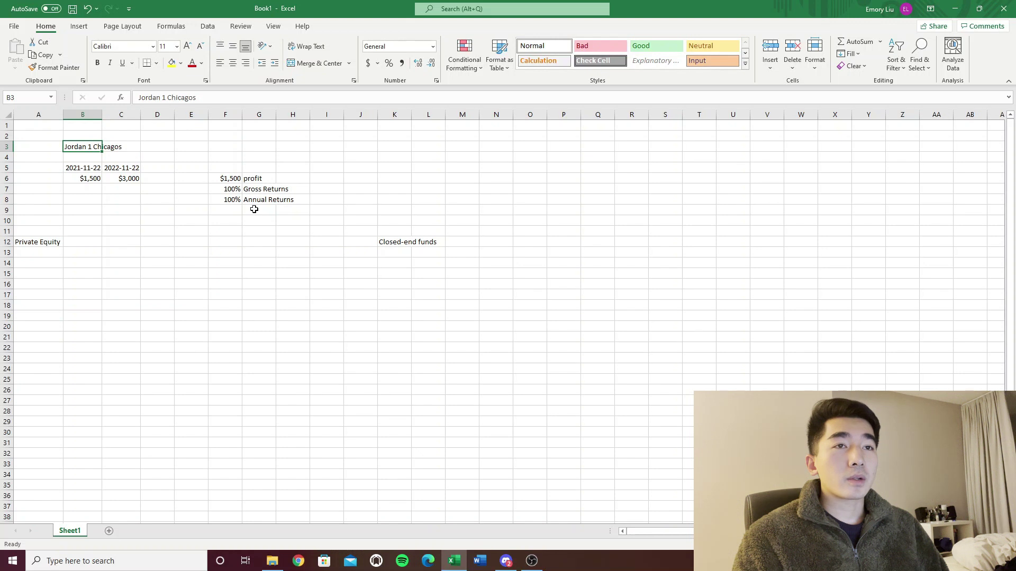
key(ctrl+x)
key(Up)
key(ctrl+v)
Check the second date and its price in C5 and C6.
key(Down)
key(Down)
key(Down)
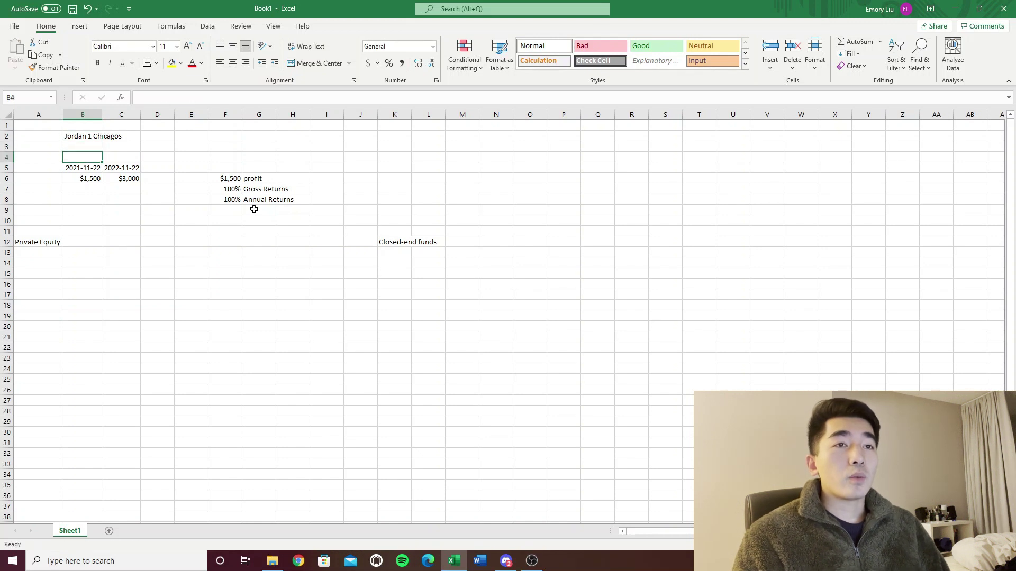
key(Down)
key(Right)
key(Up)
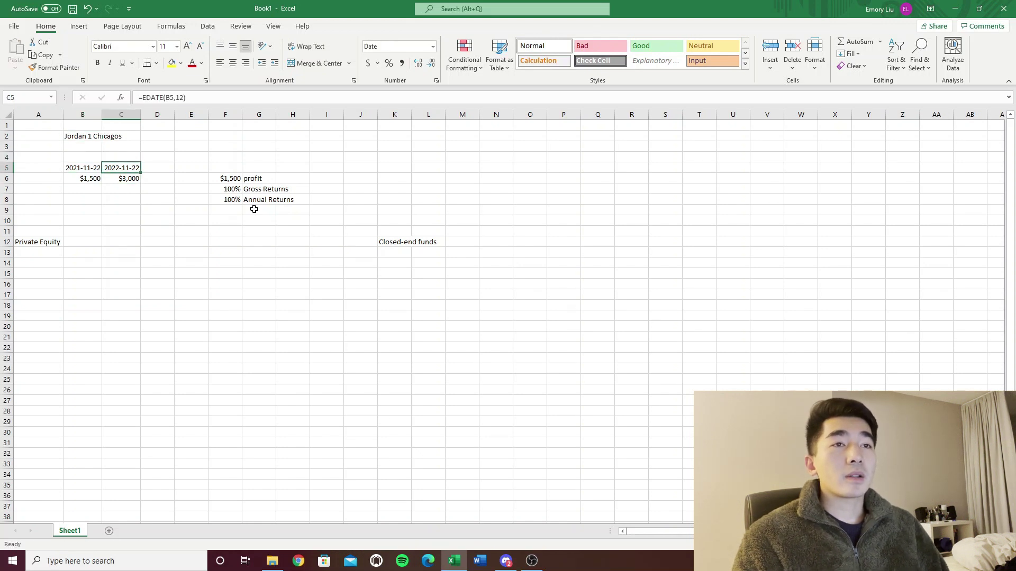
key(Down)
key(Up)
key(Up)
key(Down)
key(Down)
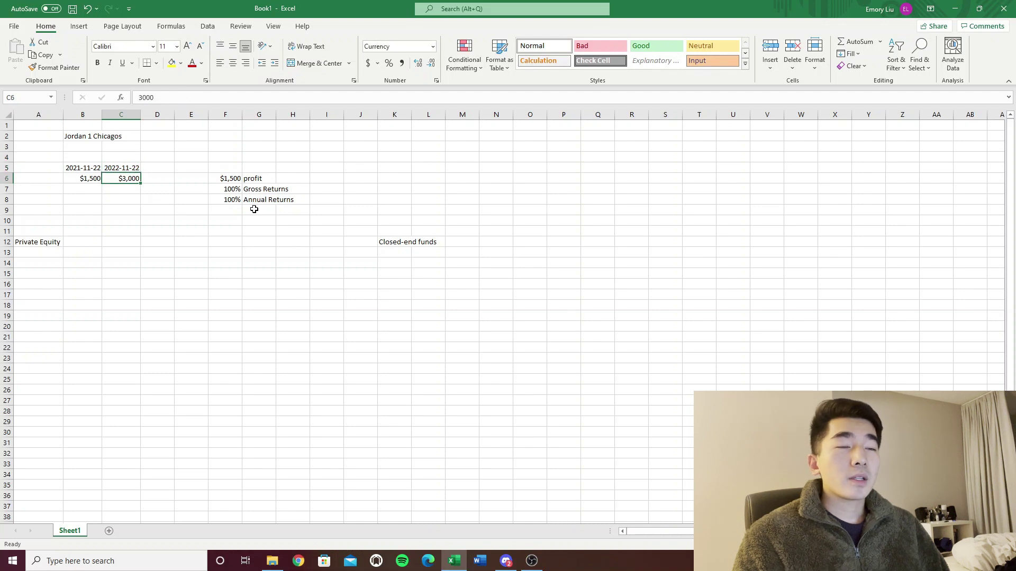
Add a third date in D5, twelve months after the second, with the formula =EDATE(C5,12).
key(Up)
key(Right)
text(edate()
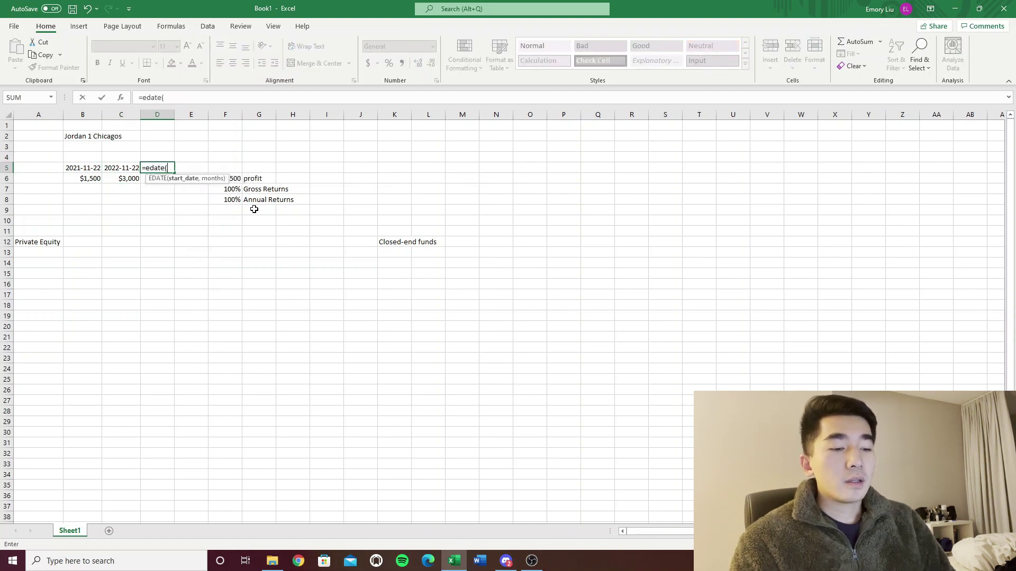
key(Left)
text(,12))
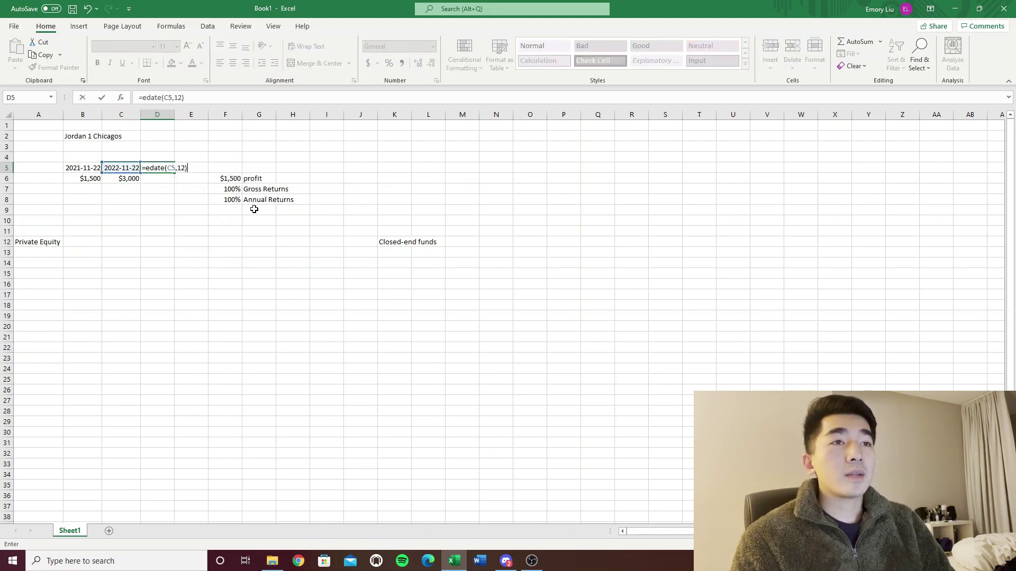
key(Return)
Copy the date format from C5 to D5 and fit column D to the date.
key(Up)
key(Left)
key(alt)
key(h)
key(c)
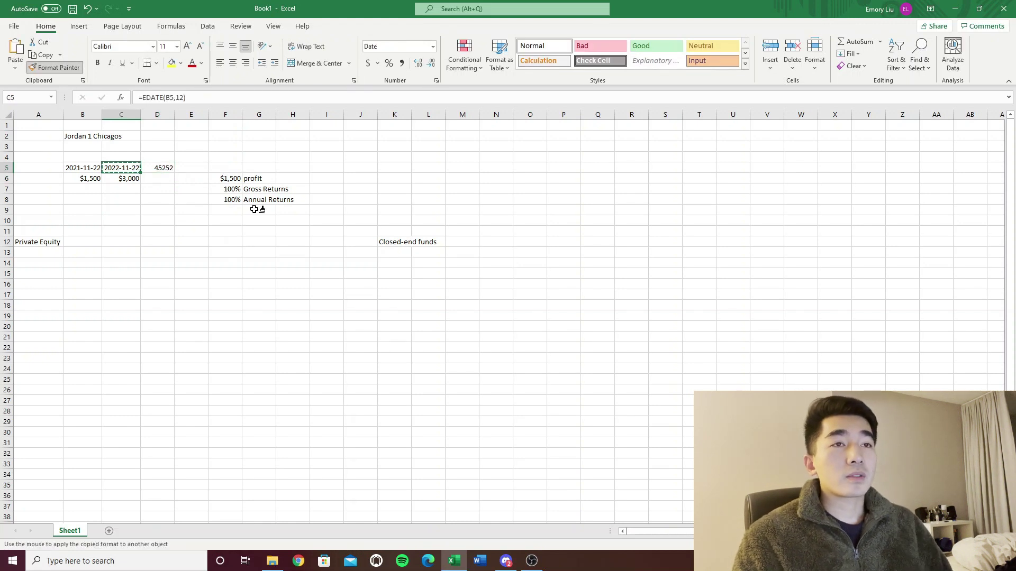
key(Right)
key(ctrl+v)
key(alt+h)
key(o)
key(i)
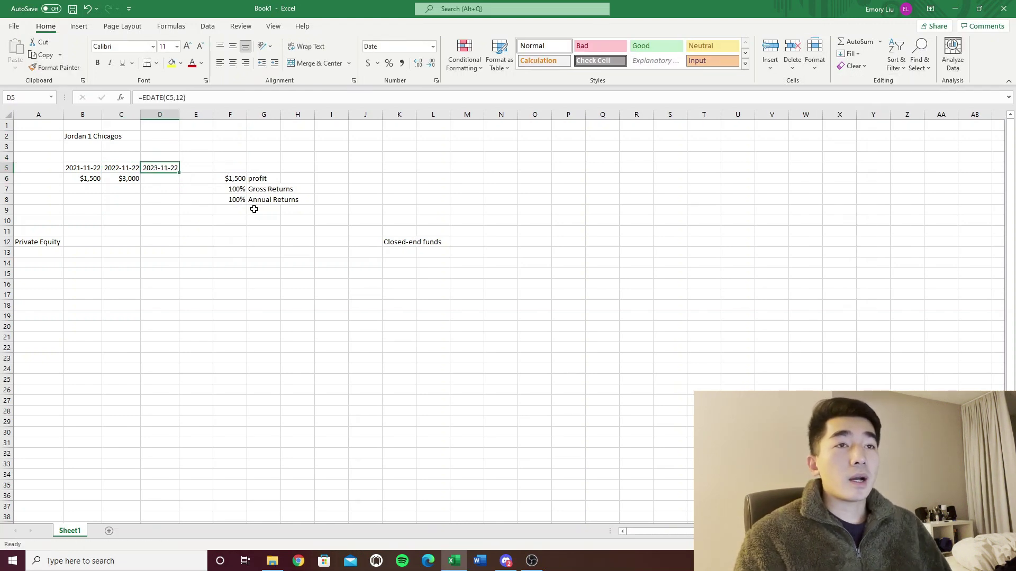
Enter the second item, 2x Jordan 1 Royals, in B3 below the Jordan 1 Chicagos title.
key(Up)
key(Up)
key(Left)
key(Left)
text(2x J)
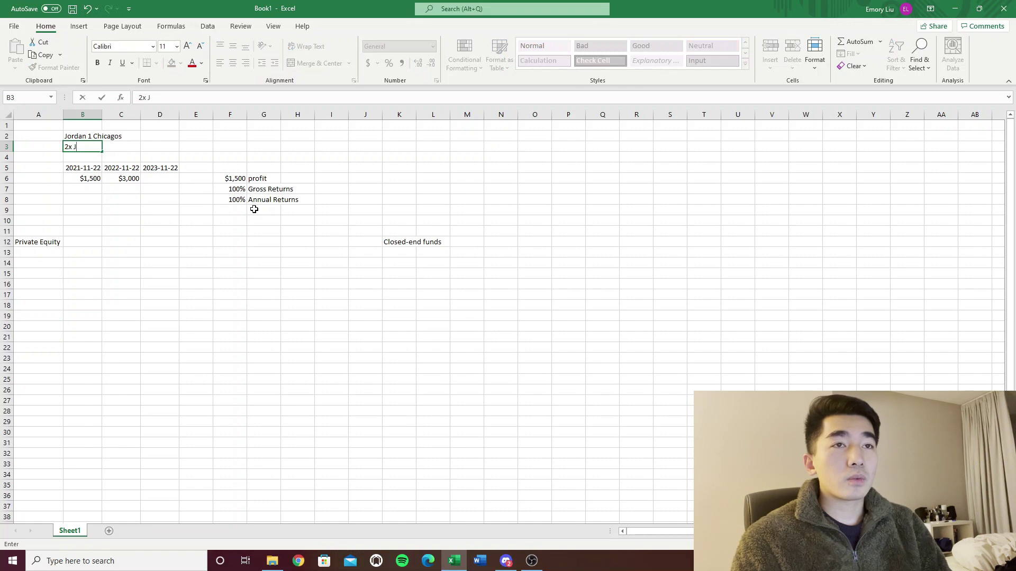
text(ordan)
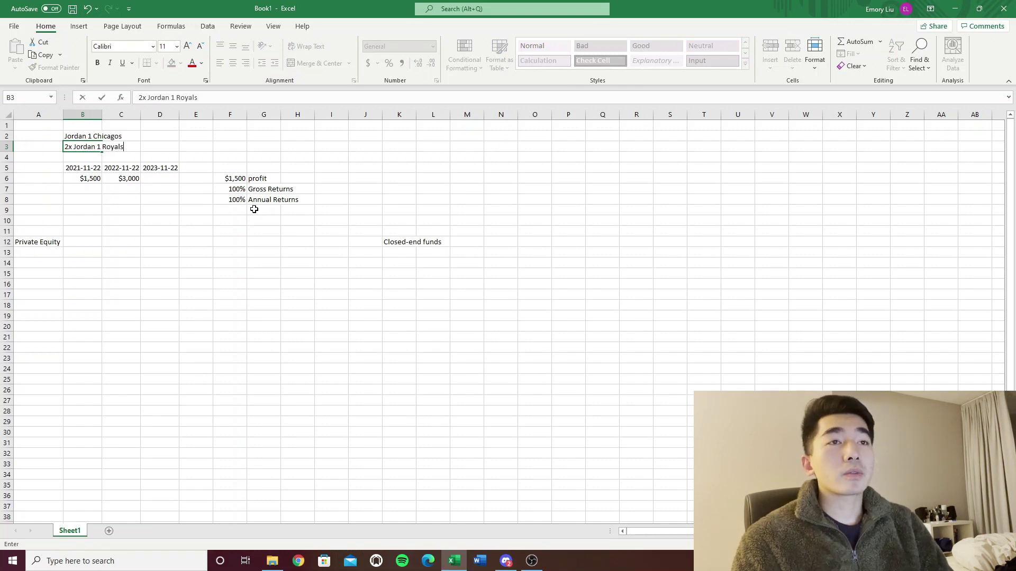
text( 1 Royals)
key(Return)
Review the dates and prices in rows 5 and 6 against the two shoe titles in B2 and B3.
key(Up)
key(Right)
key(Down)
key(Down)
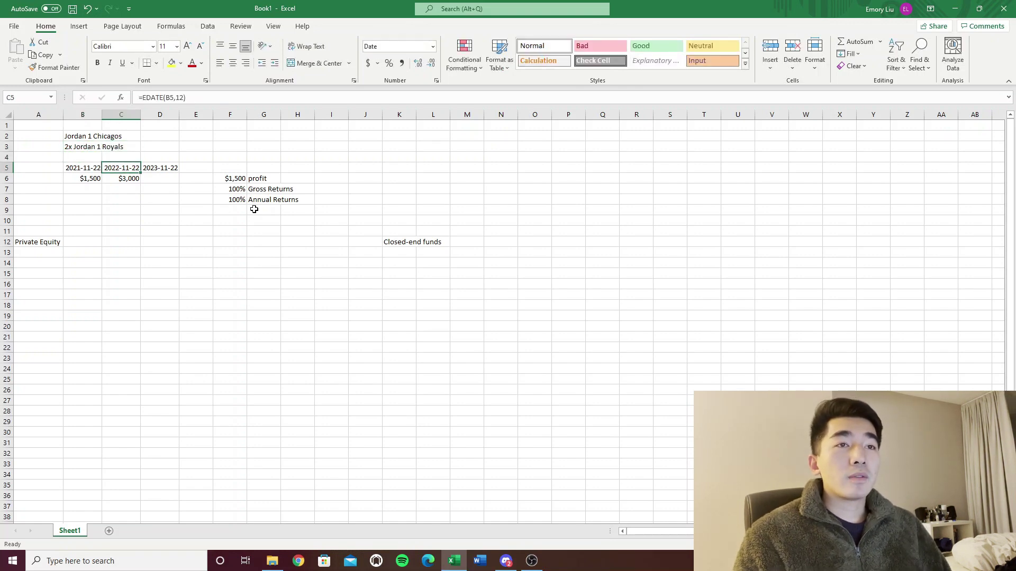
key(Down)
key(Left)
key(Right)
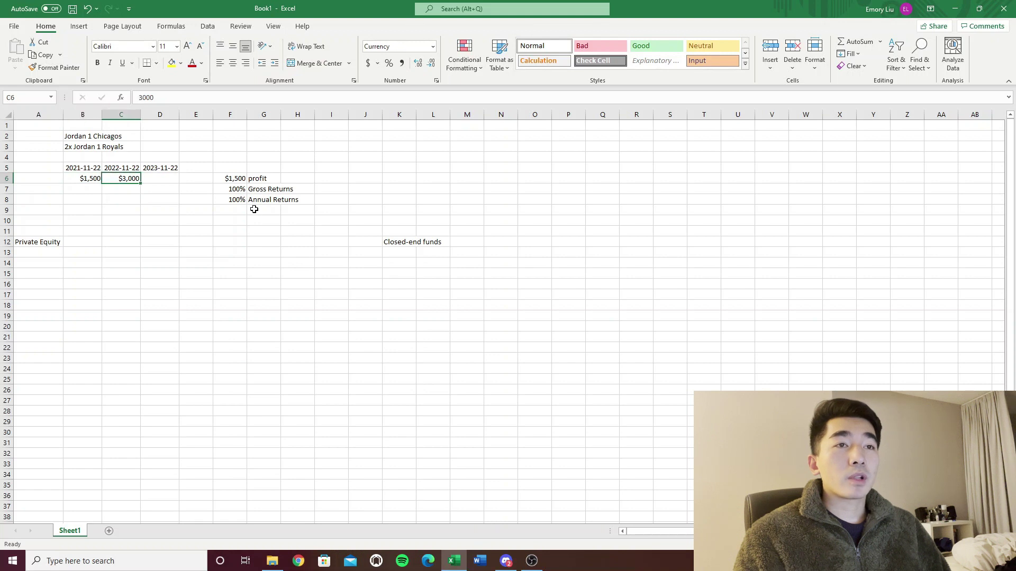
key(Right)
key(Left)
key(Up)
key(Up)
key(Left)
key(Up)
key(Right)
key(Right)
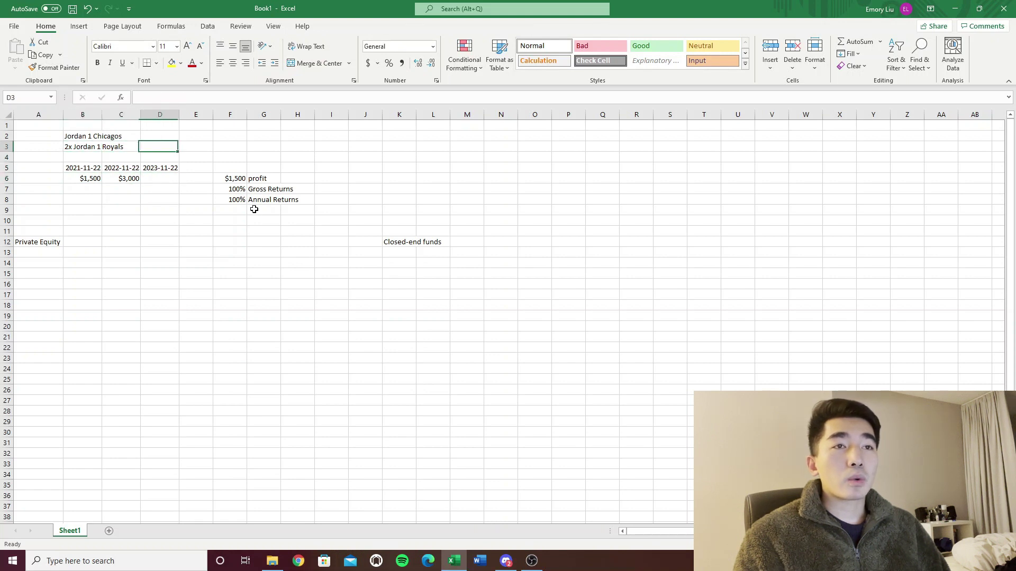
Enter $6,000 in D6 as the value for the third date.
key(Down)
key(Left)
key(Down)
key(Down)
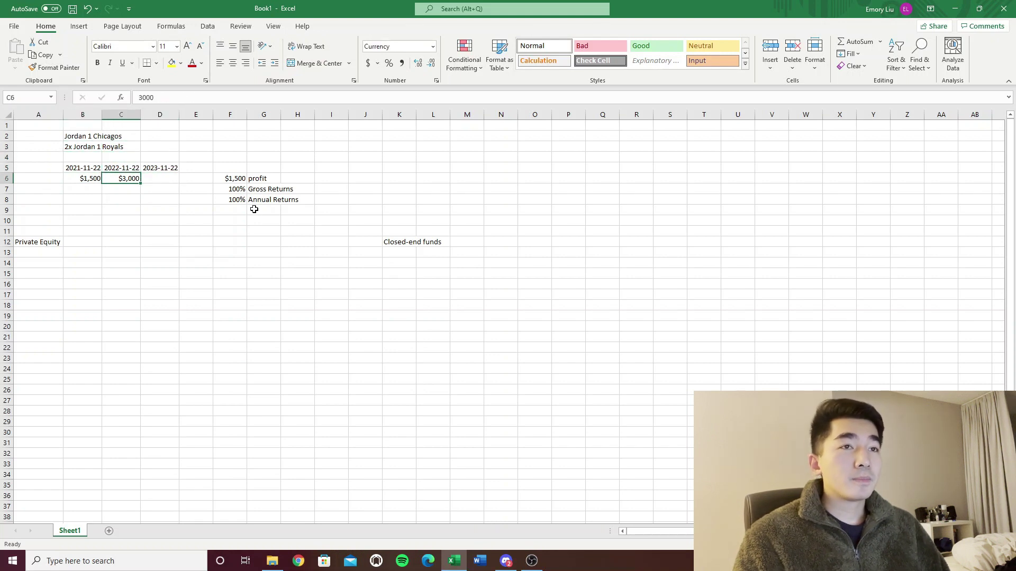
key(Right)
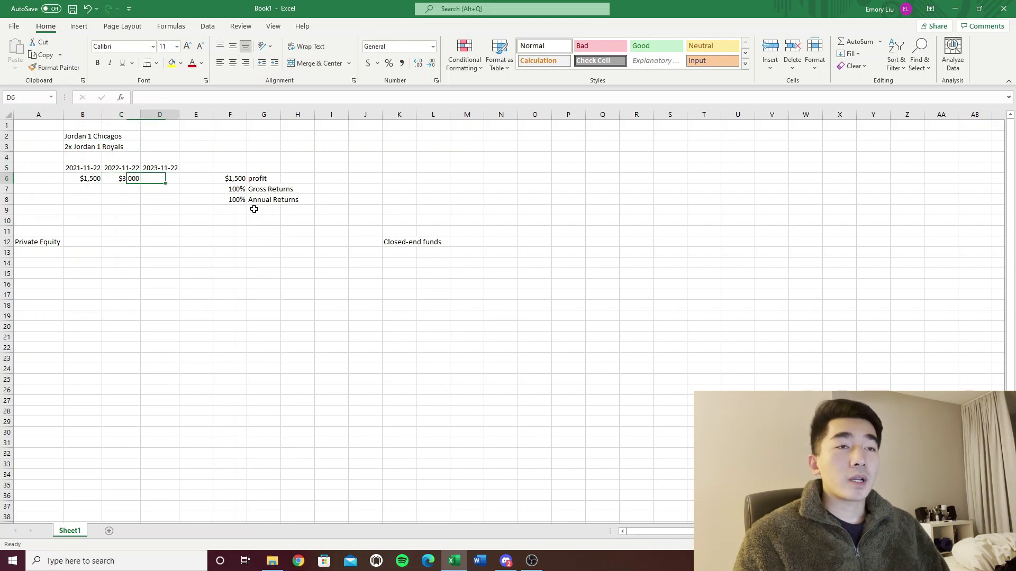
text($)
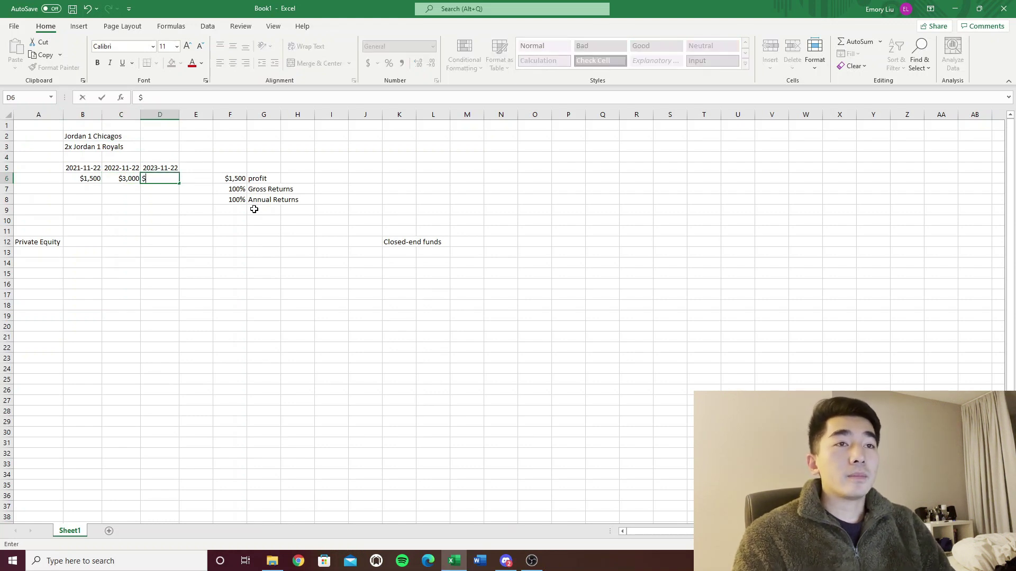
text(6,000)
key(Return)
key(Up)
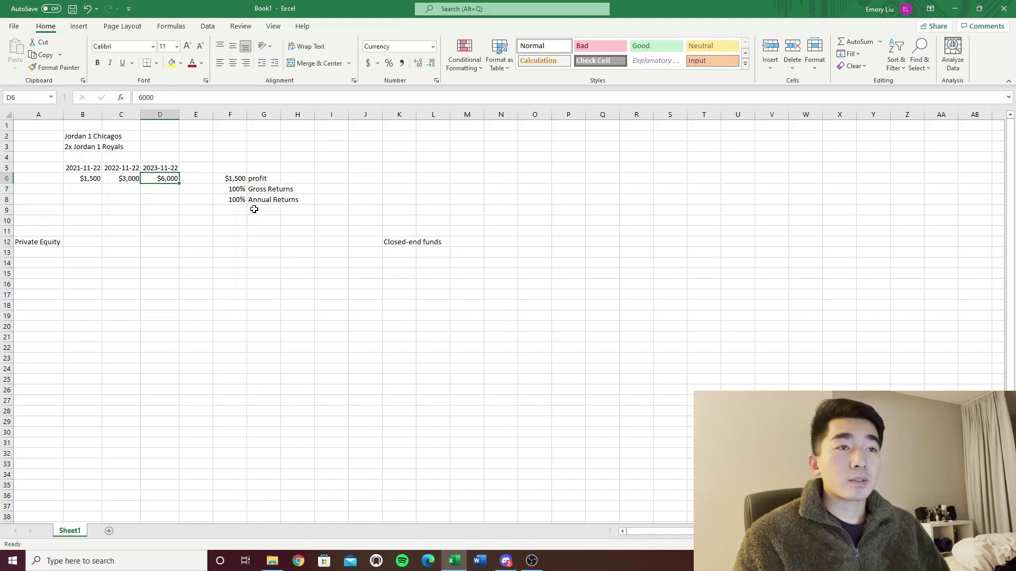
Review the shoe titles and the second date in C5 after adding the third value.
key(Left)
key(Up)
key(Up)
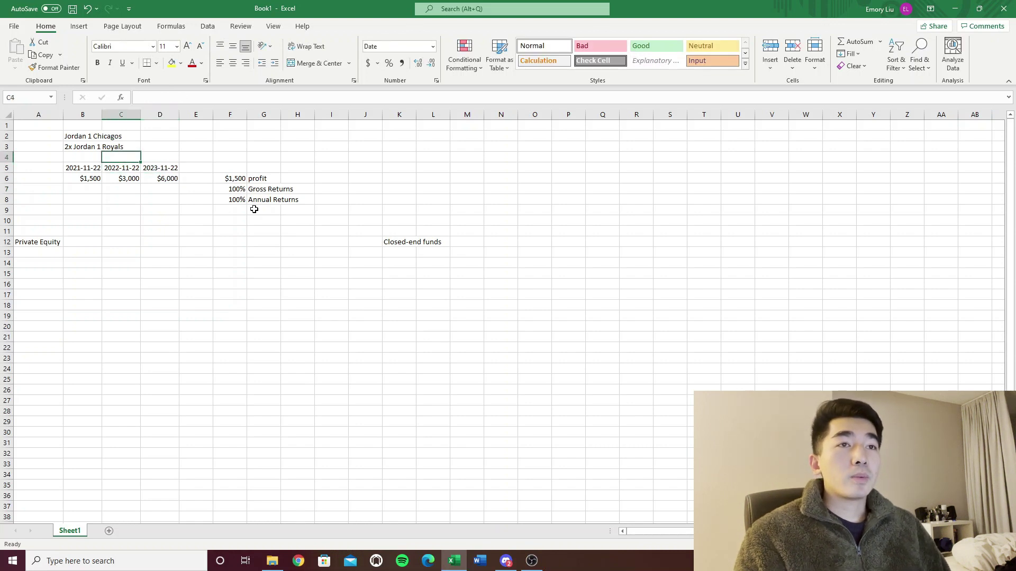
key(Left)
key(Up)
key(Right)
key(Down)
key(Down)
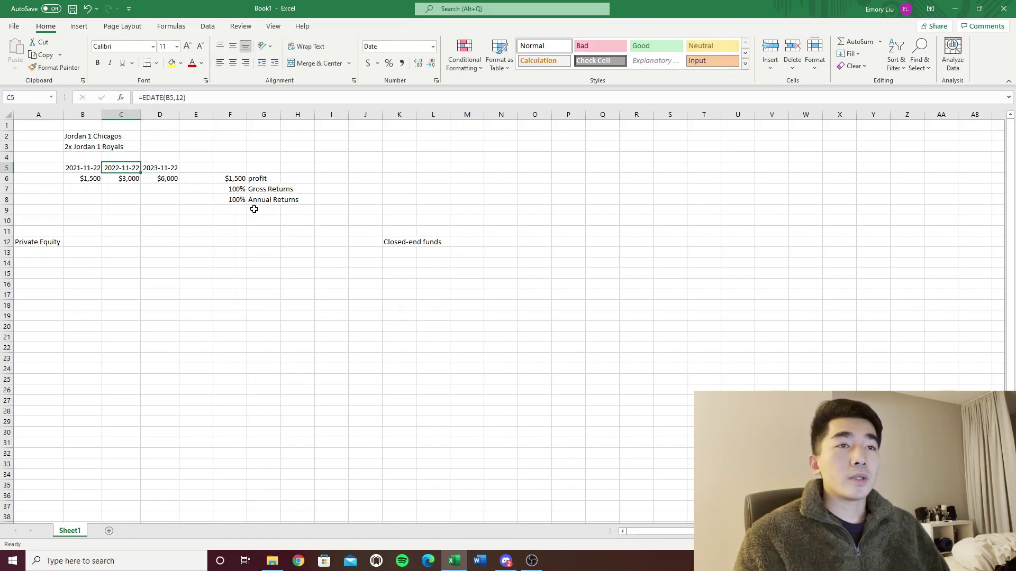
Change the profit formula in F6 to subtract the first value from the third date's value, D6-B6.
key(Right)
key(Down)
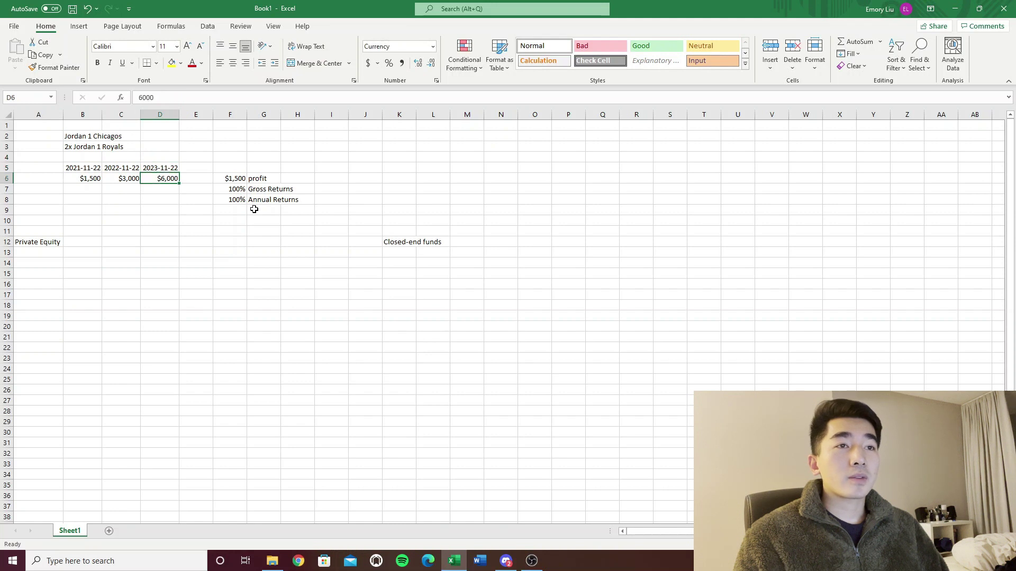
key(Up)
key(Down)
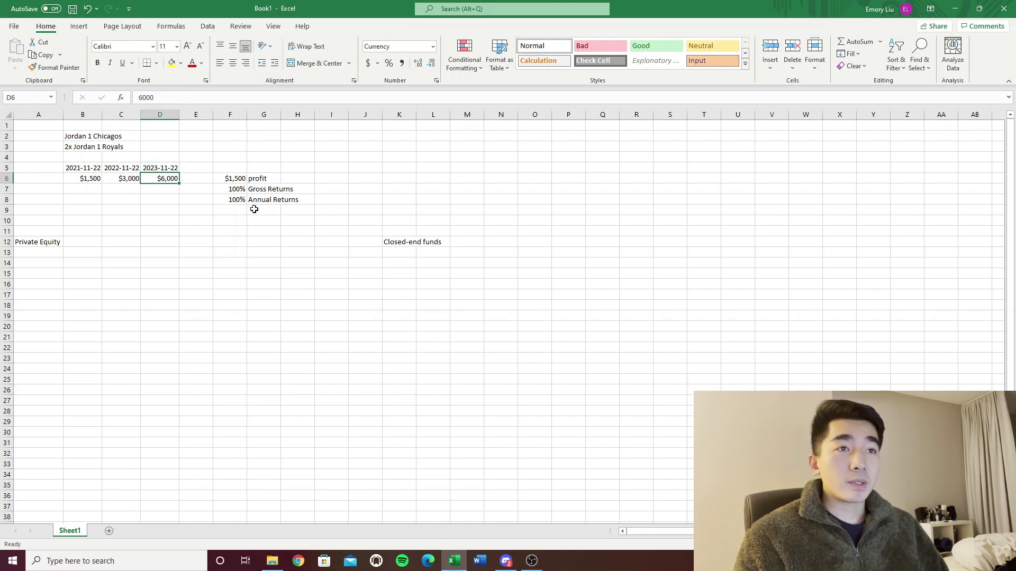
key(Right)
key(Right)
click(171, 99)
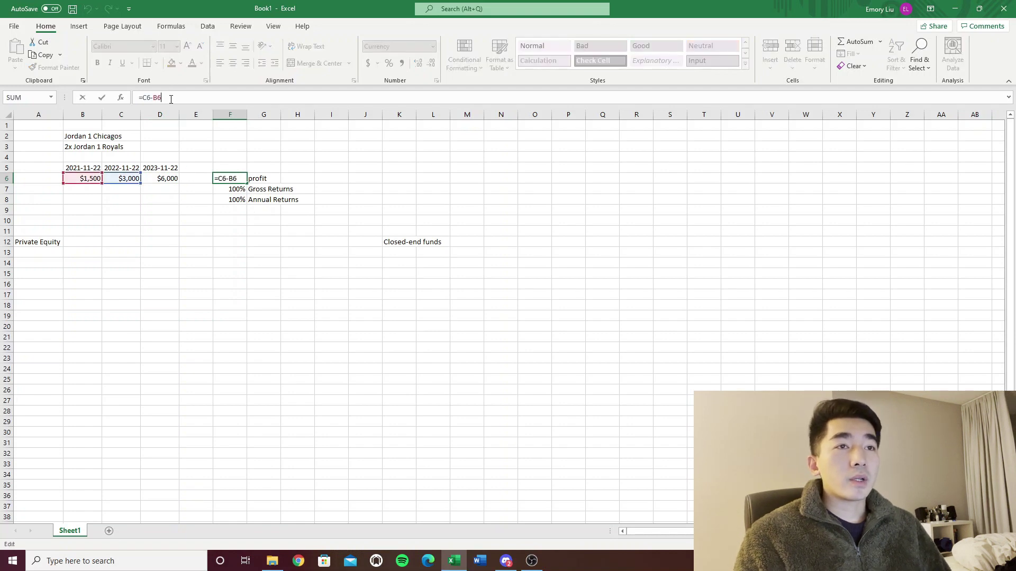
drag(137, 186, 153, 182)
key(Return)
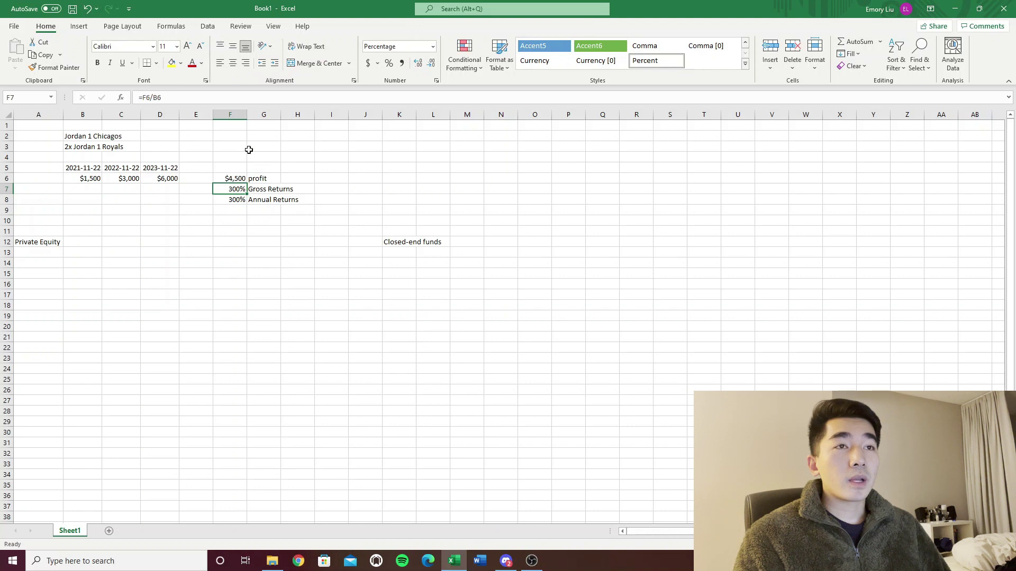
Extend the annual returns formula in F8 to the third date, using =F7/((D5-B5)/365).
click(234, 179)
click(98, 178)
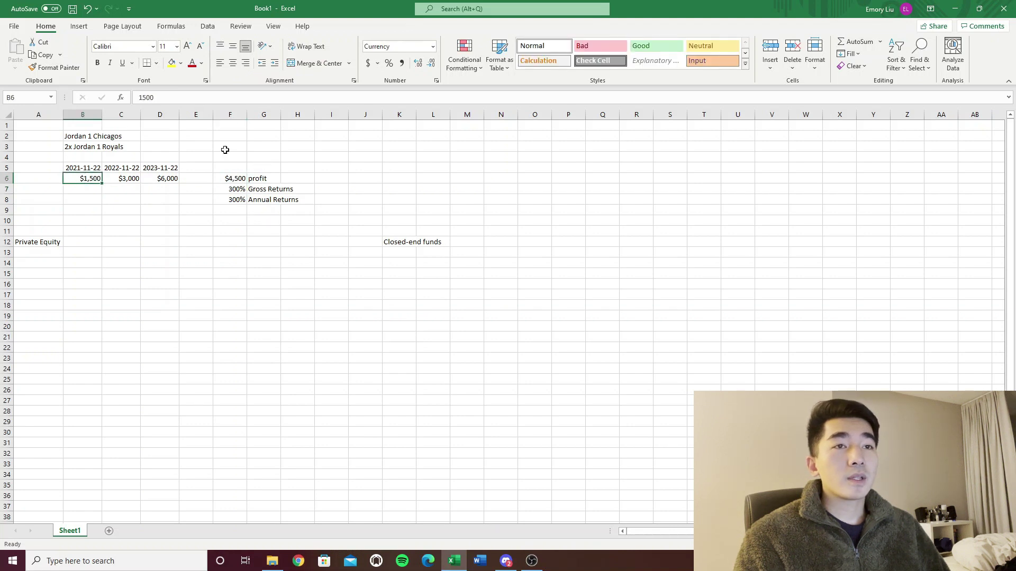
click(242, 200)
double_click(241, 200)
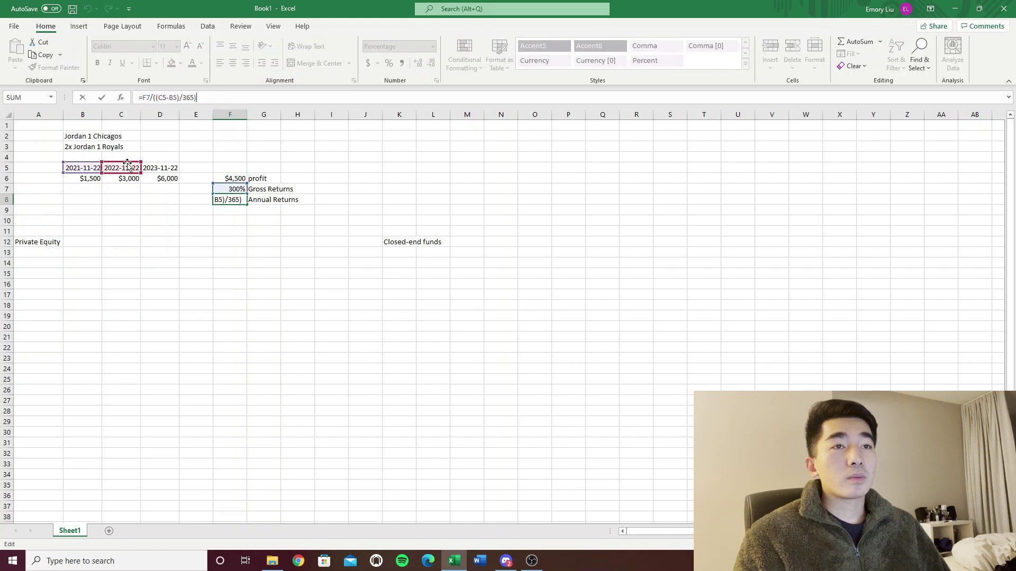
drag(128, 165, 151, 166)
key(Return)
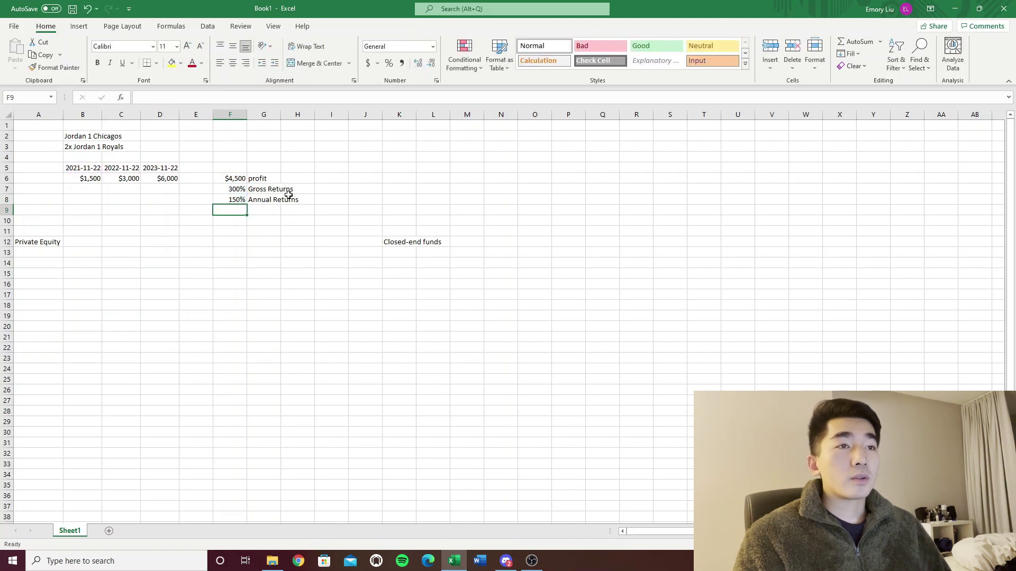
Check the annual and gross returns in F8 and F7 against the values in row 6.
click(237, 200)
click(238, 189)
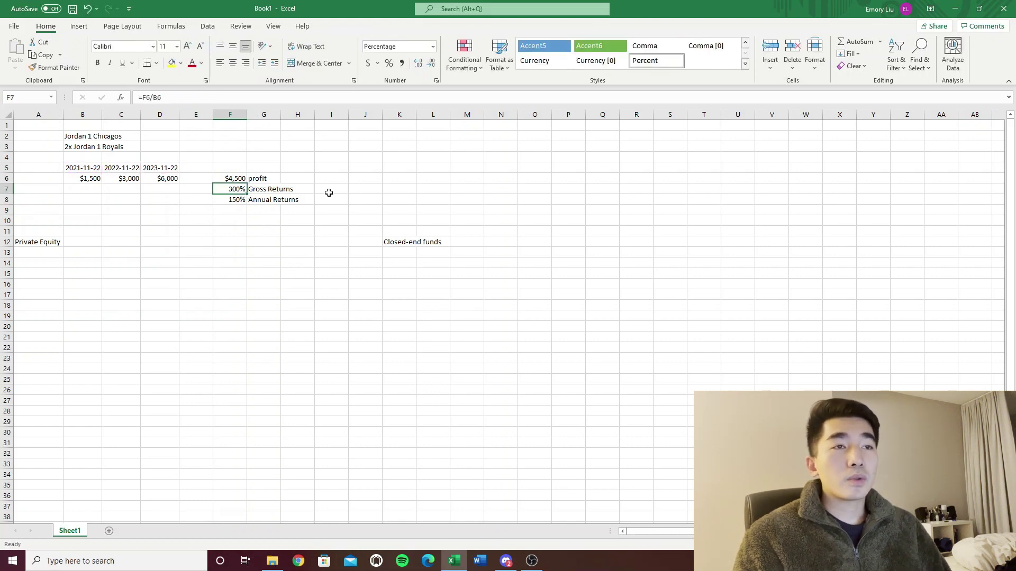
key(Down)
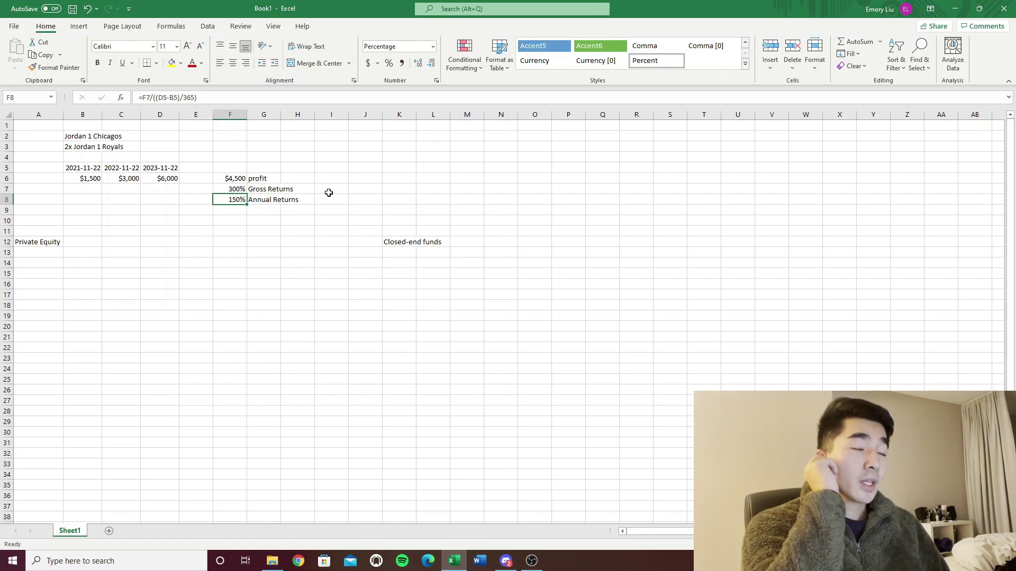
key(Up)
key(Up)
key(Left)
key(Left)
key(Left)
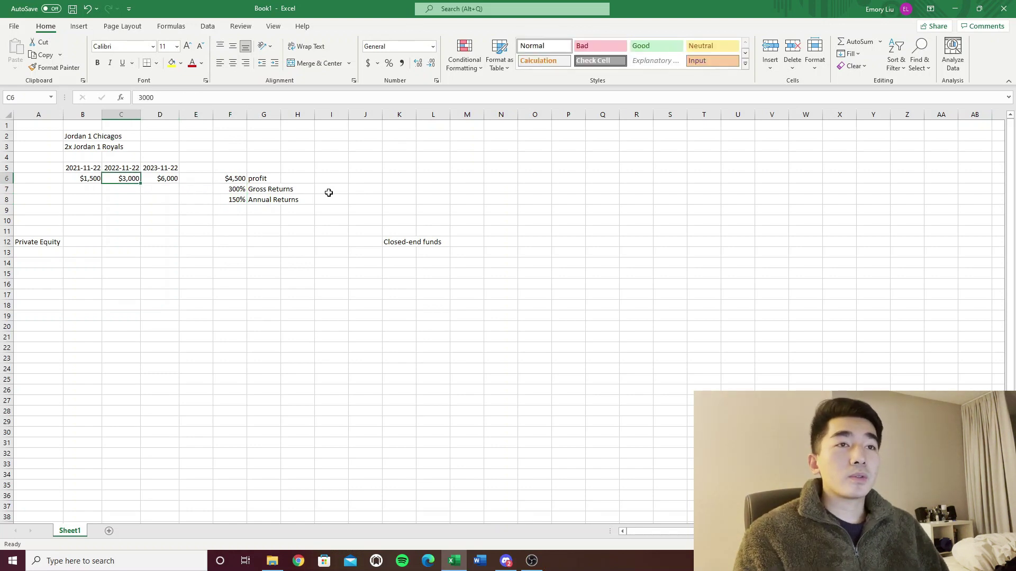
Review the second date and its value in C5:C6 against the two shoe titles in B2 and B3.
key(shift+Up)
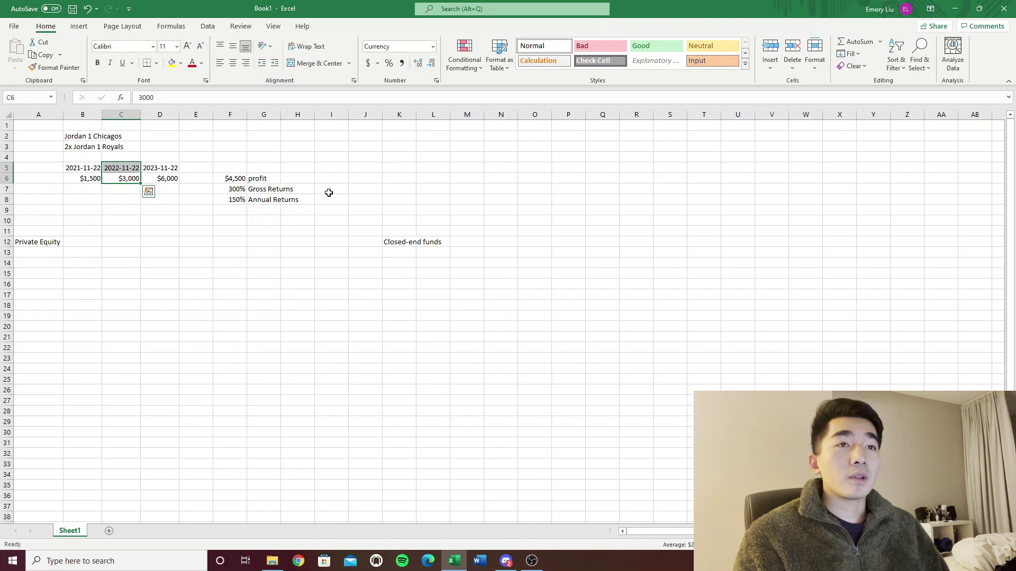
key(Up)
key(Left)
key(Up)
key(Up)
key(Up)
key(Right)
key(Down)
key(Down)
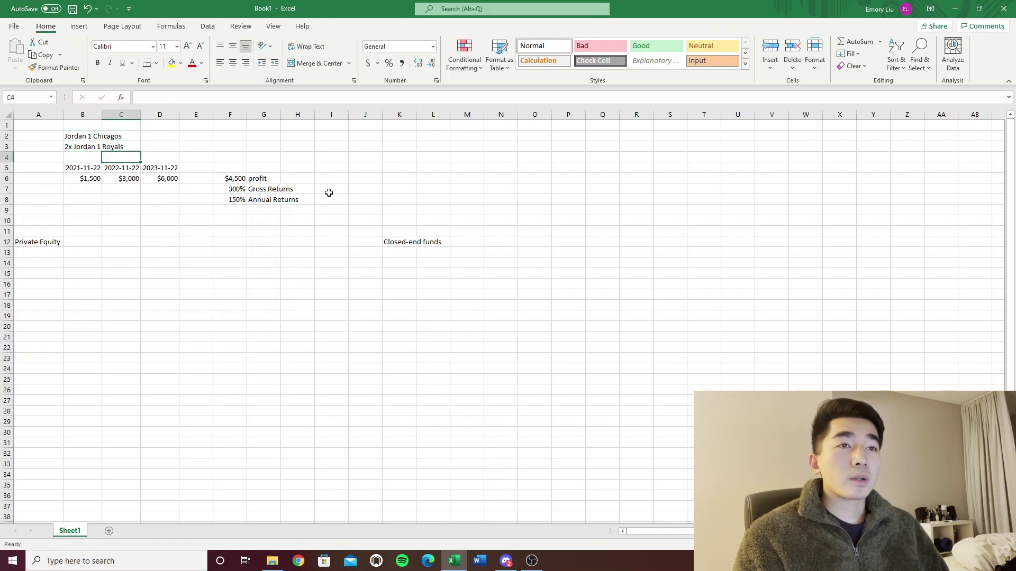
key(Down)
key(shift+Down)
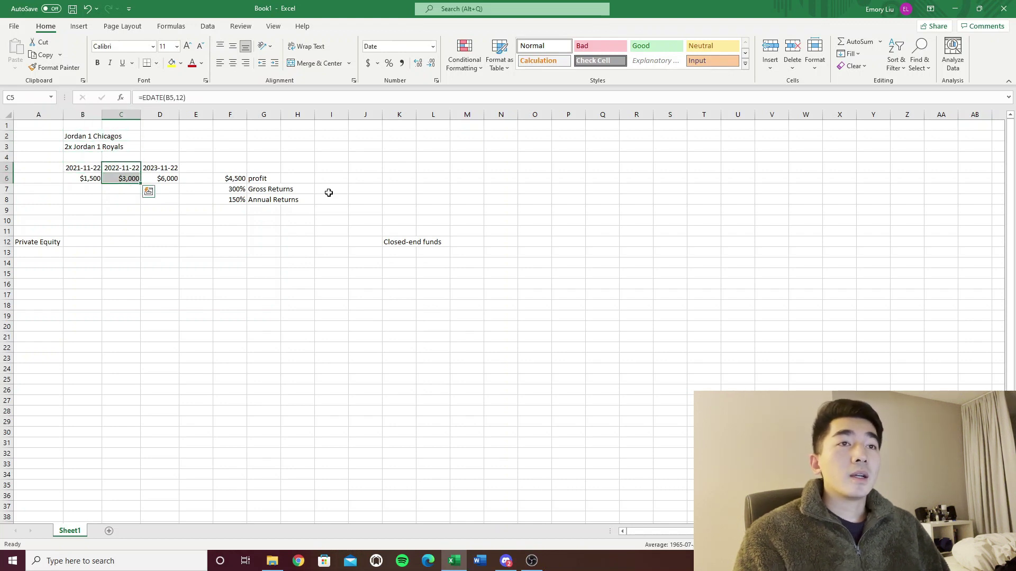
key(Up)
key(Left)
key(Up)
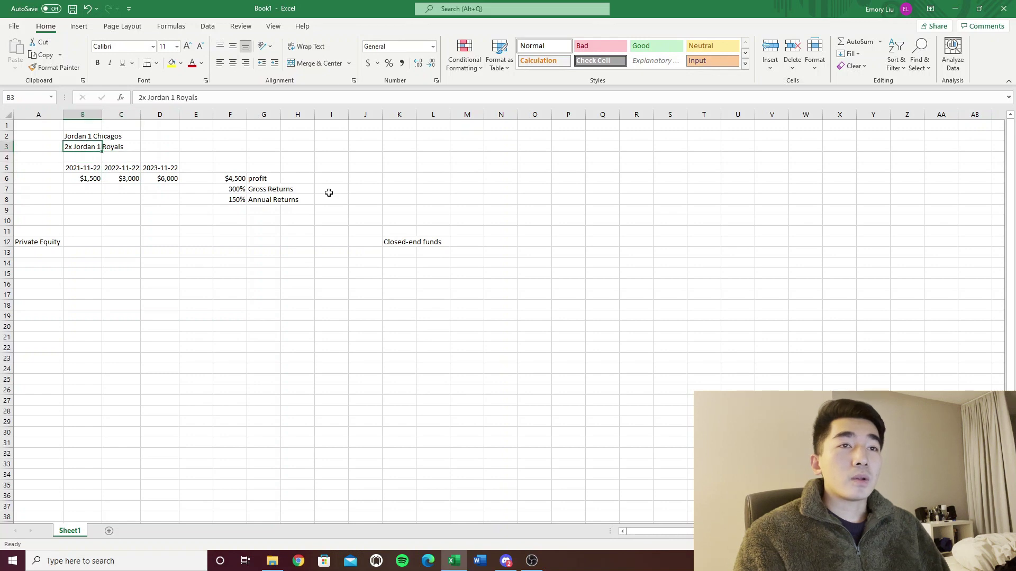
key(Right)
key(Right)
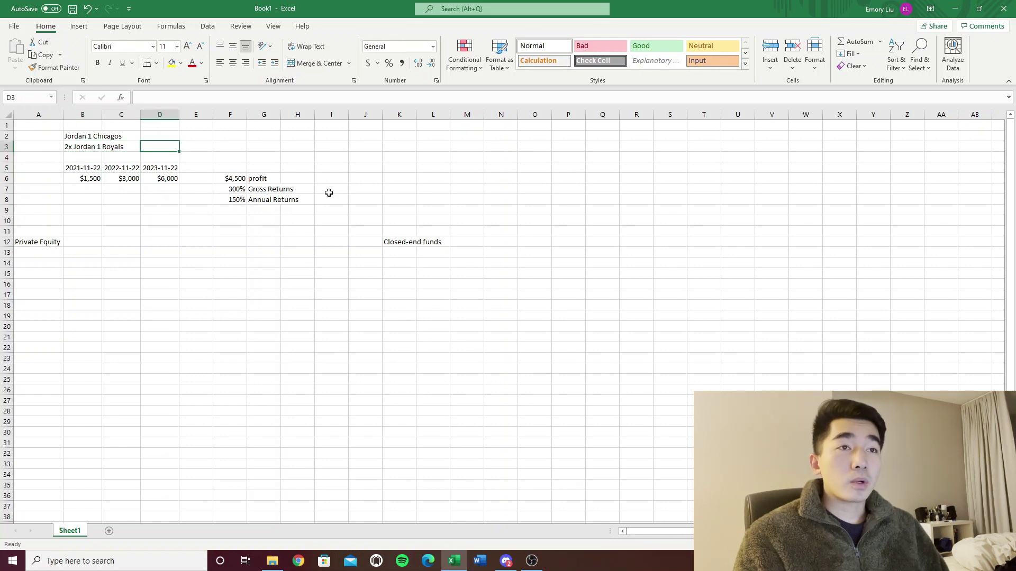
Compare the second and third dates and their values in C5:D6, ending on the third year.
key(Down)
key(Down)
key(Left)
key(shift+Right)
key(shift+Left)
key(Down)
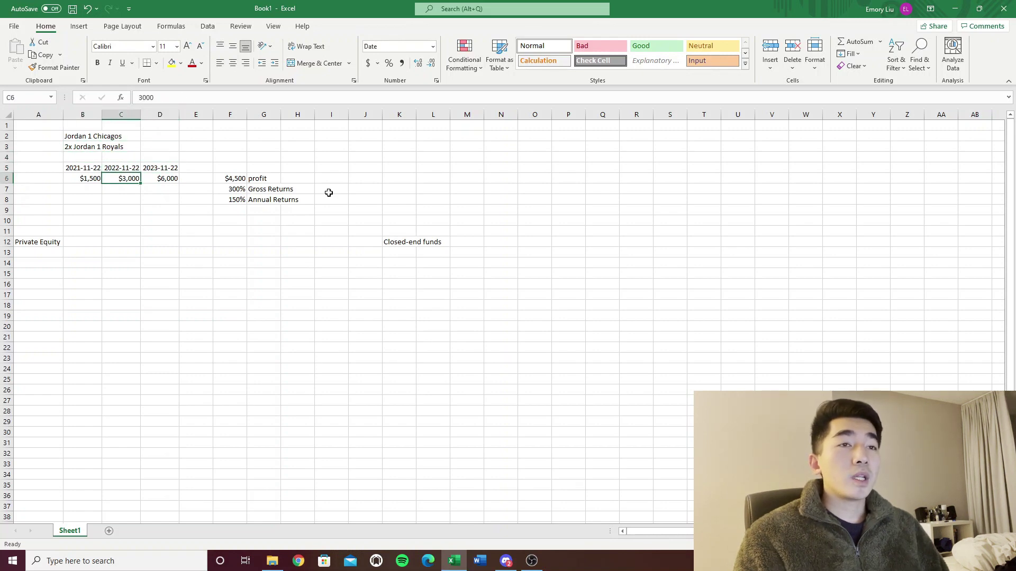
key(Left)
key(Right)
key(Right)
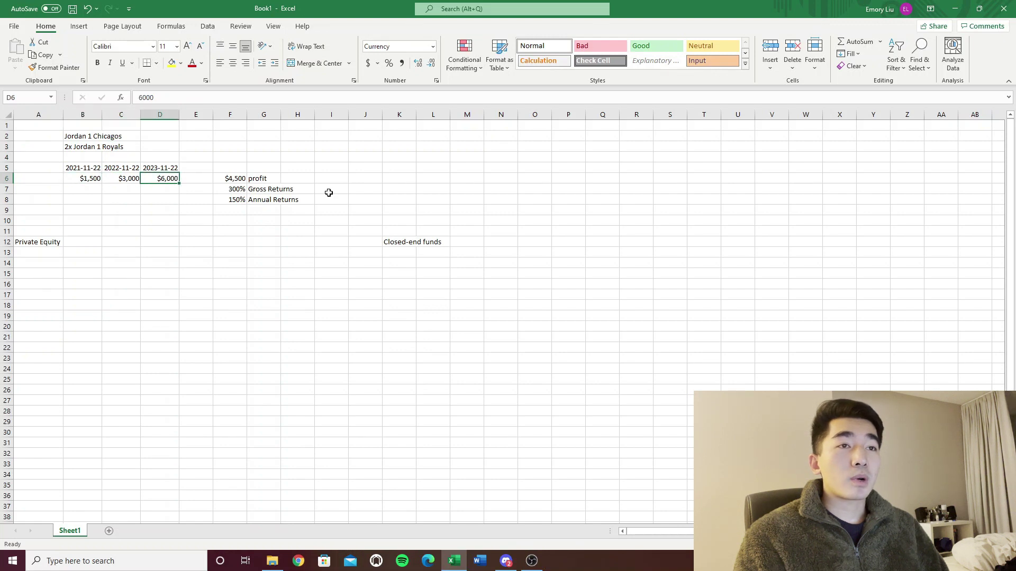
key(shift+Up)
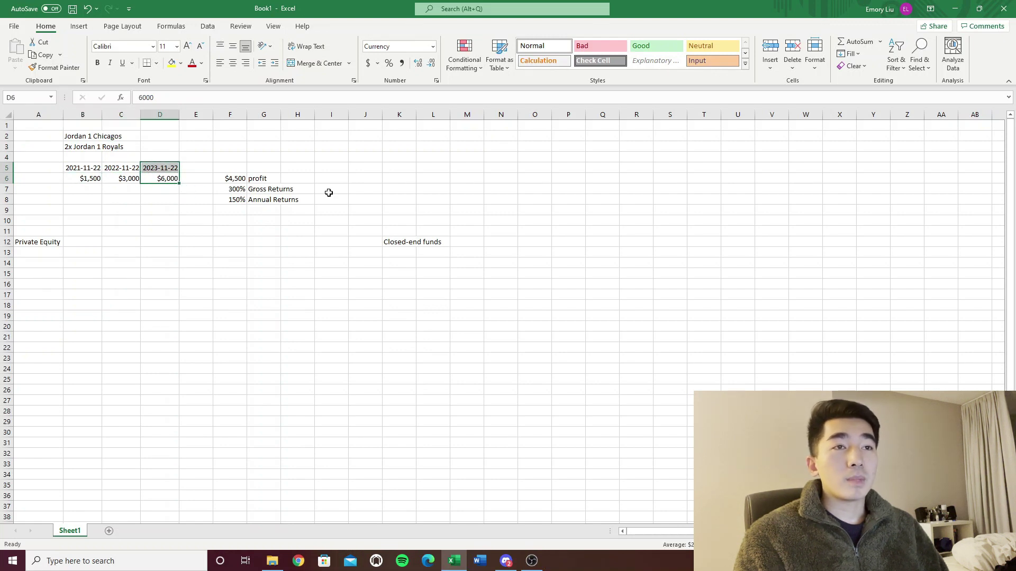
key(shift+Down)
key(shift+Up)
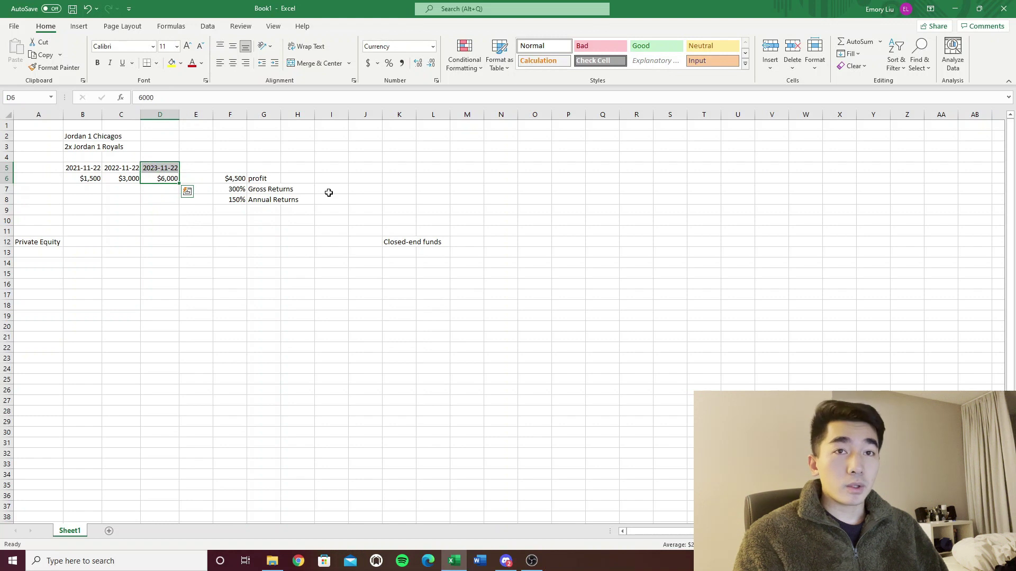
Enter the note "- you can't really take out your money during the fund term" in K13 under Closed-end funds.
key(Right)
key(Down)
key(Down)
key(Down)
key(Down)
key(Right)
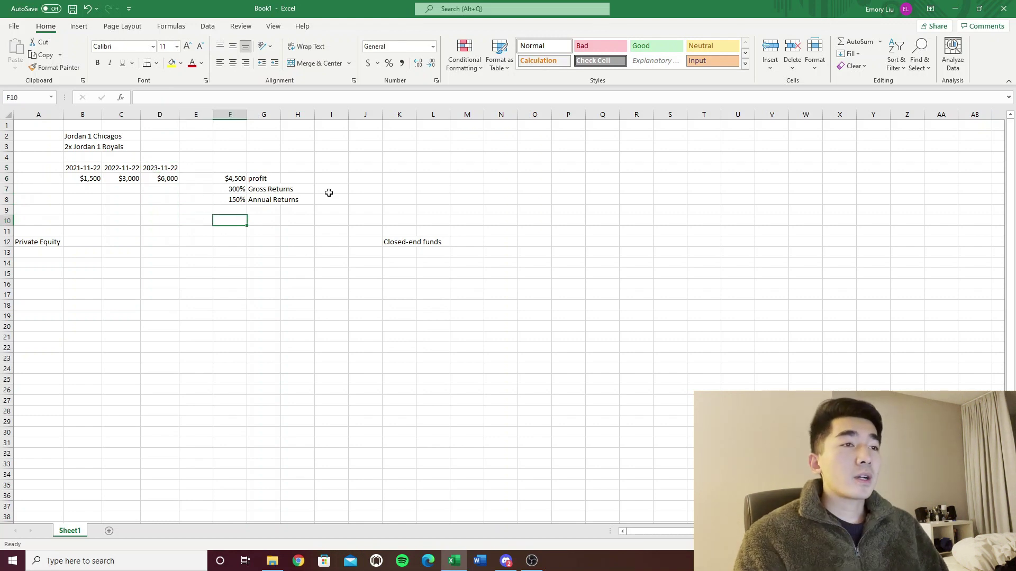
key(Right)
key(Right)
key(Right)
key(Right)
key(Down)
key(Right)
key(Down)
key(Down)
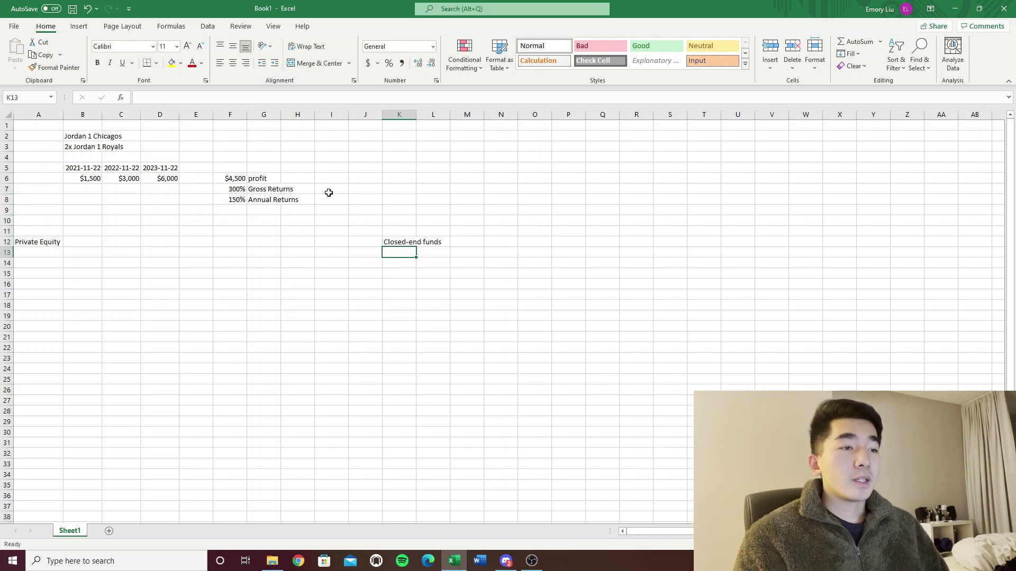
text('- you)
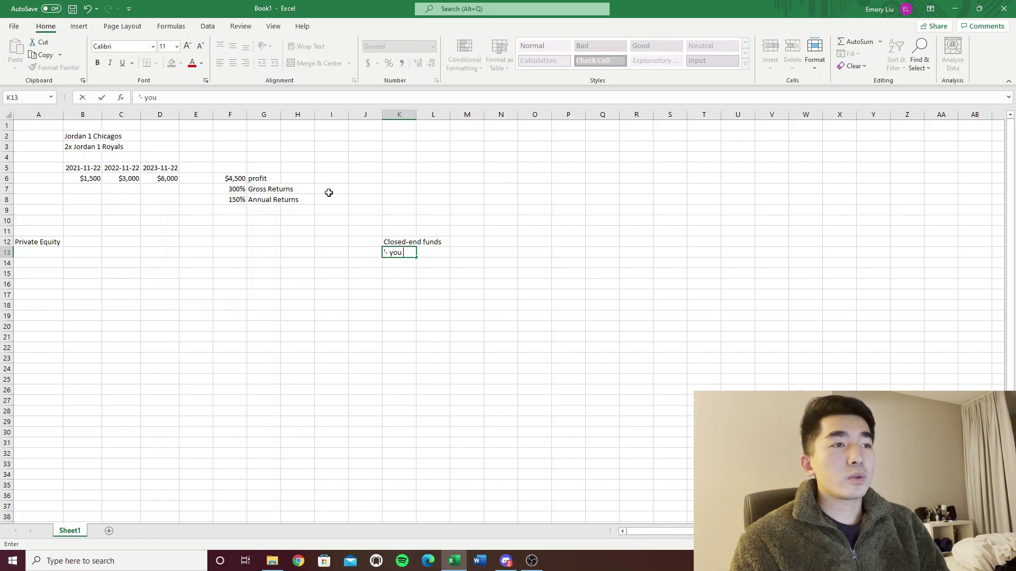
text( can't really take out your money fu)
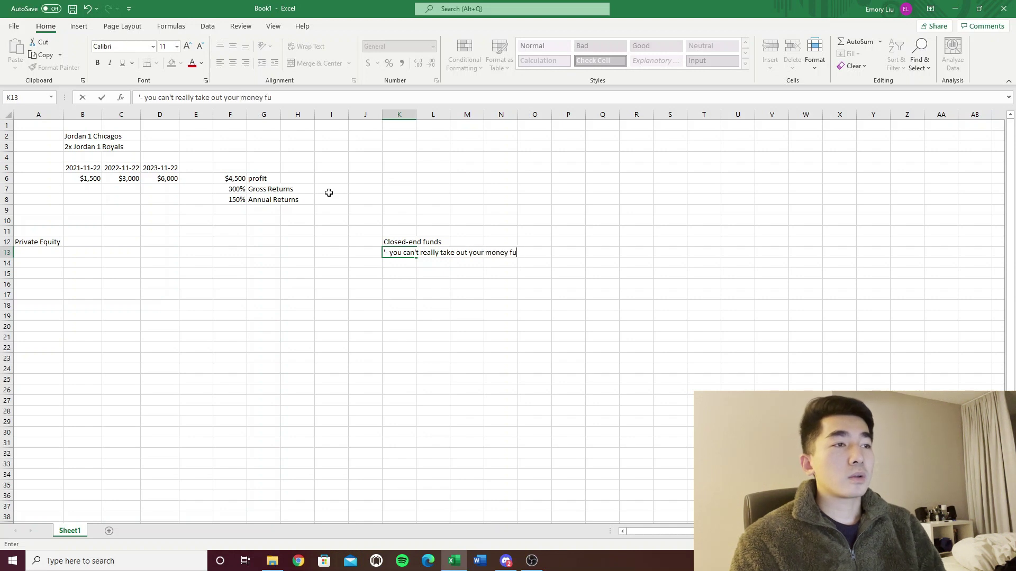
key(BackSpace)
key(BackSpace)
text(during the fund te)
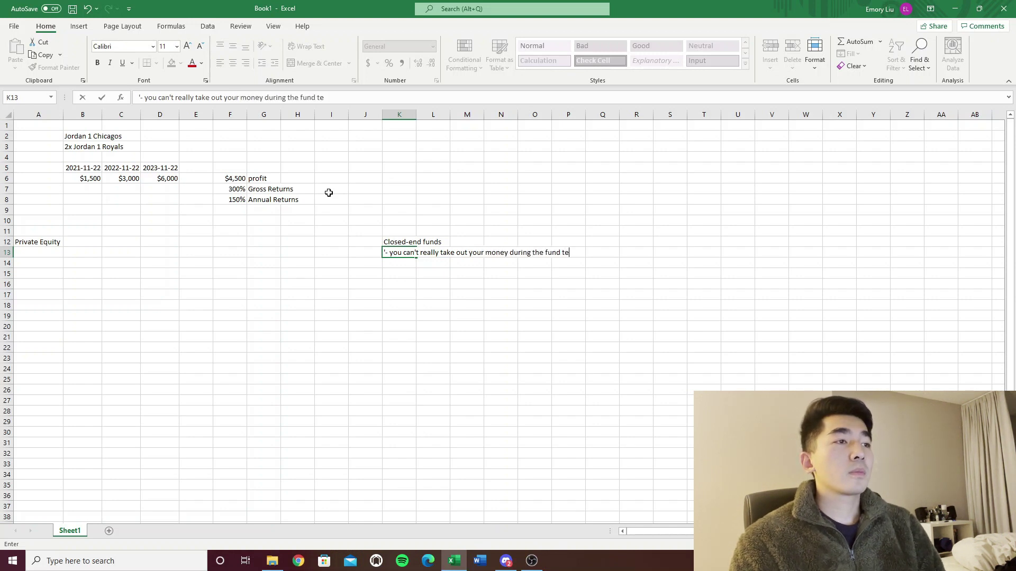
text(rm)
key(Return)
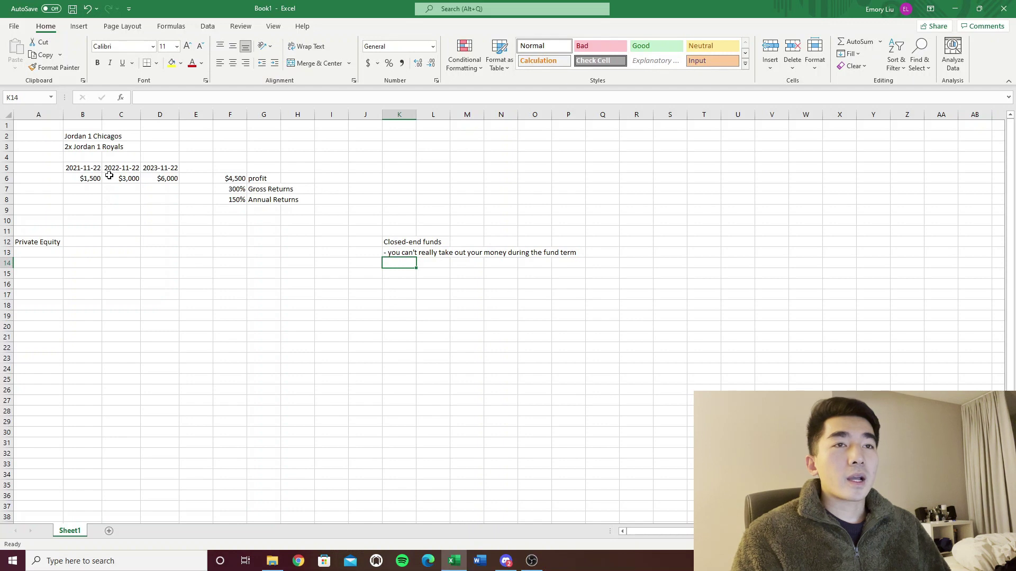
Review the shoe example's titles, dates, values and returns in relation to the closed-end funds note.
drag(121, 169, 168, 168)
click(90, 139)
click(264, 168)
drag(90, 147, 285, 201)
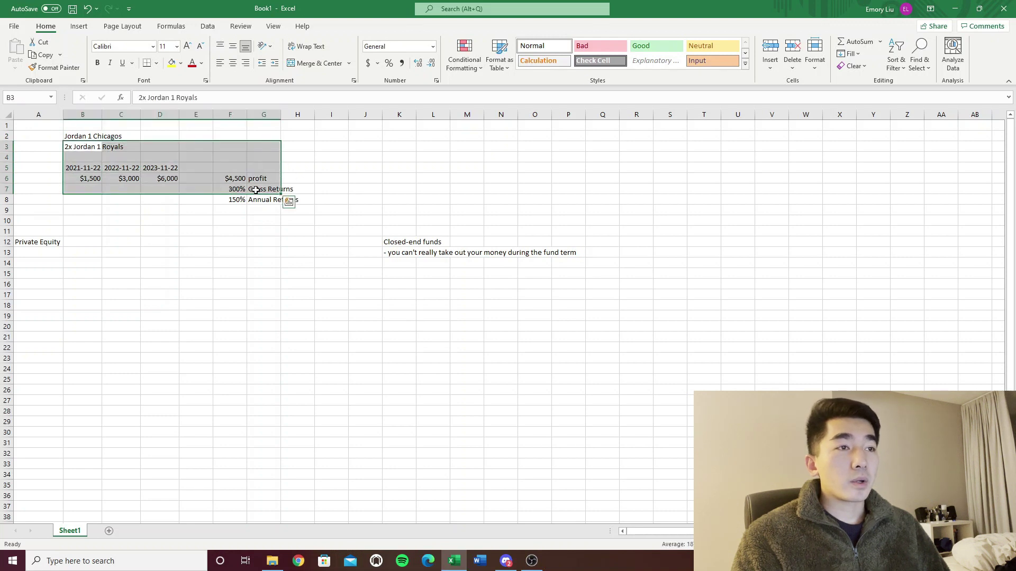
click(467, 189)
click(402, 285)
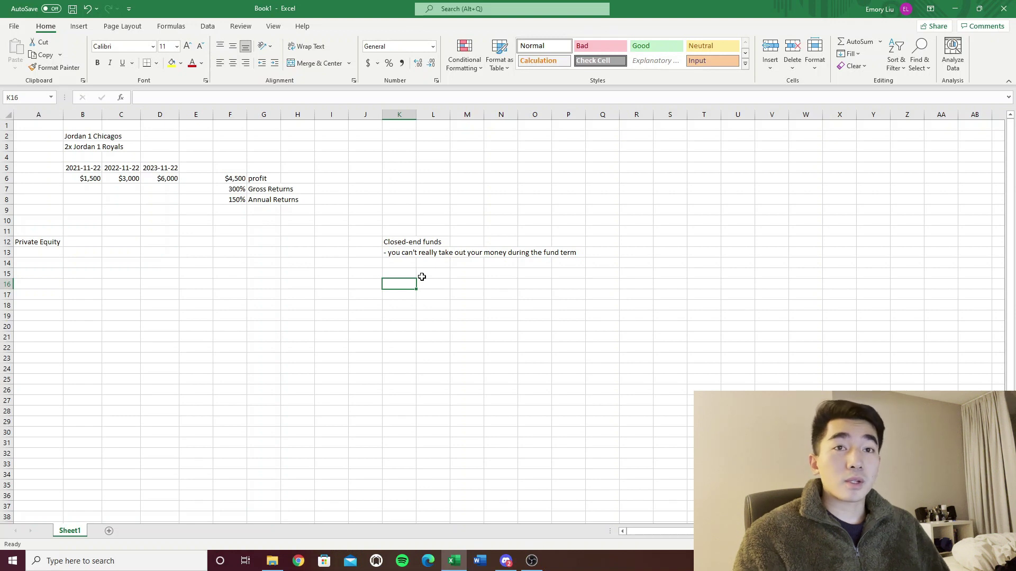
click(401, 259)
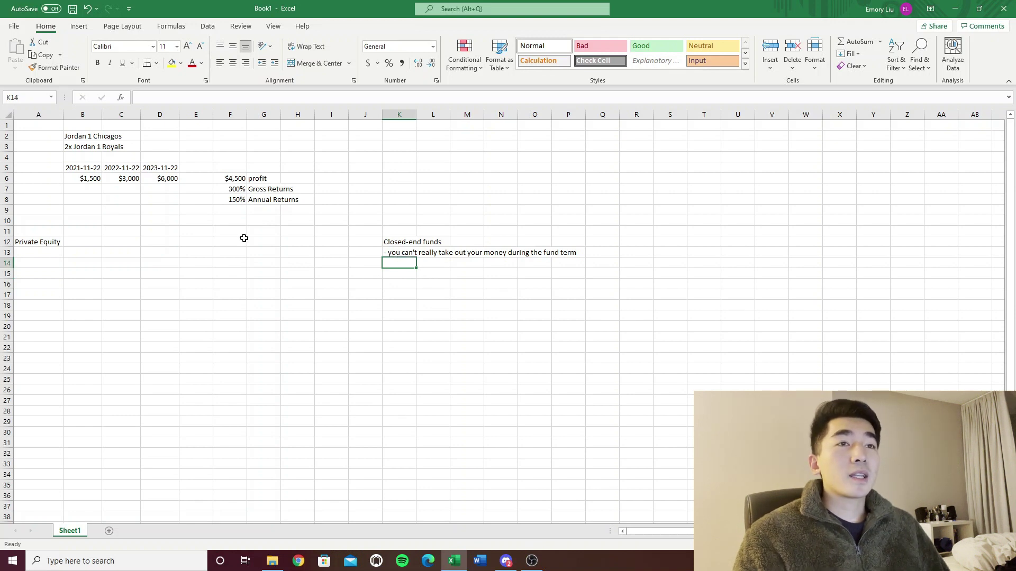
drag(122, 169, 125, 180)
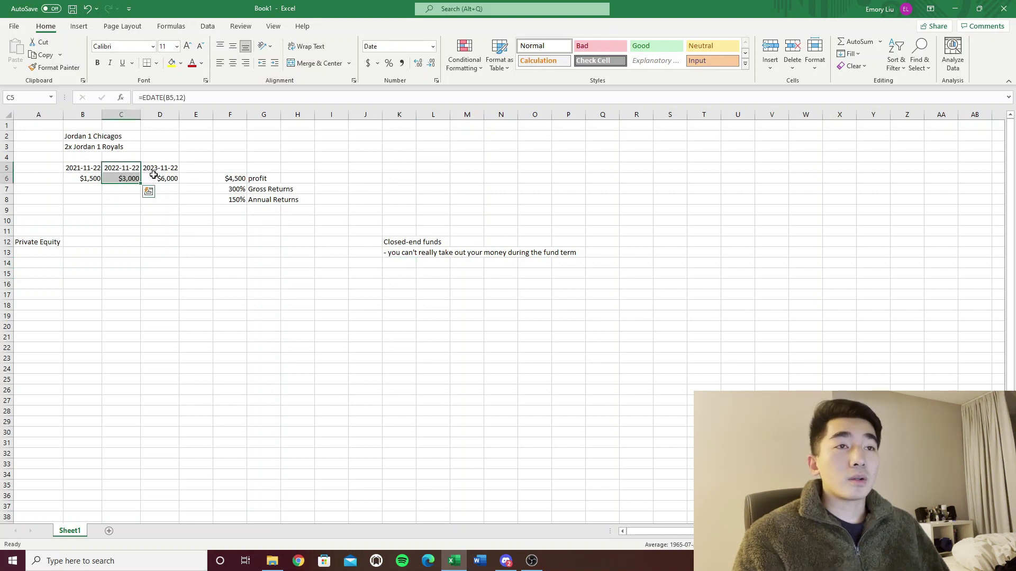
click(296, 157)
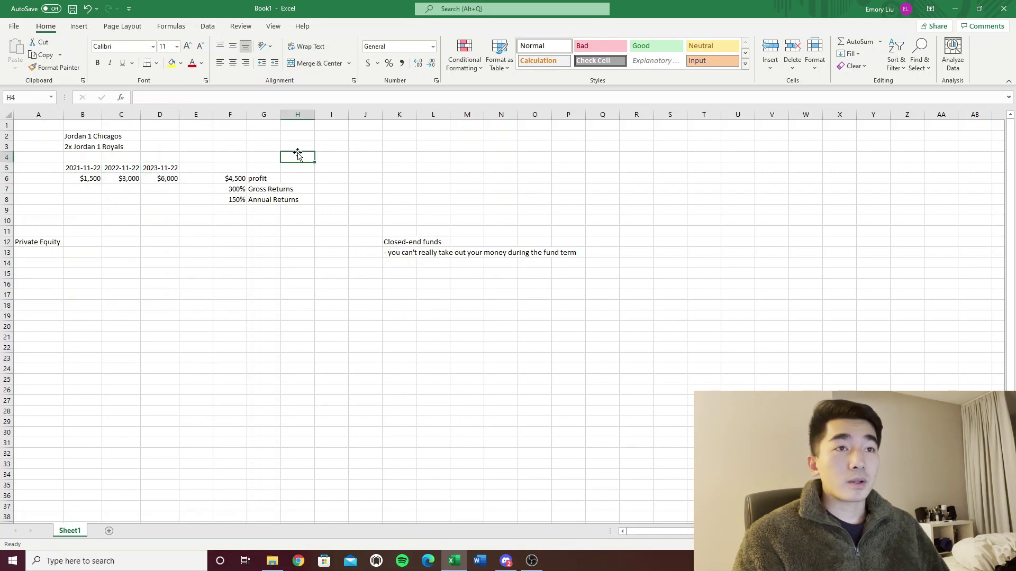
drag(75, 168, 122, 180)
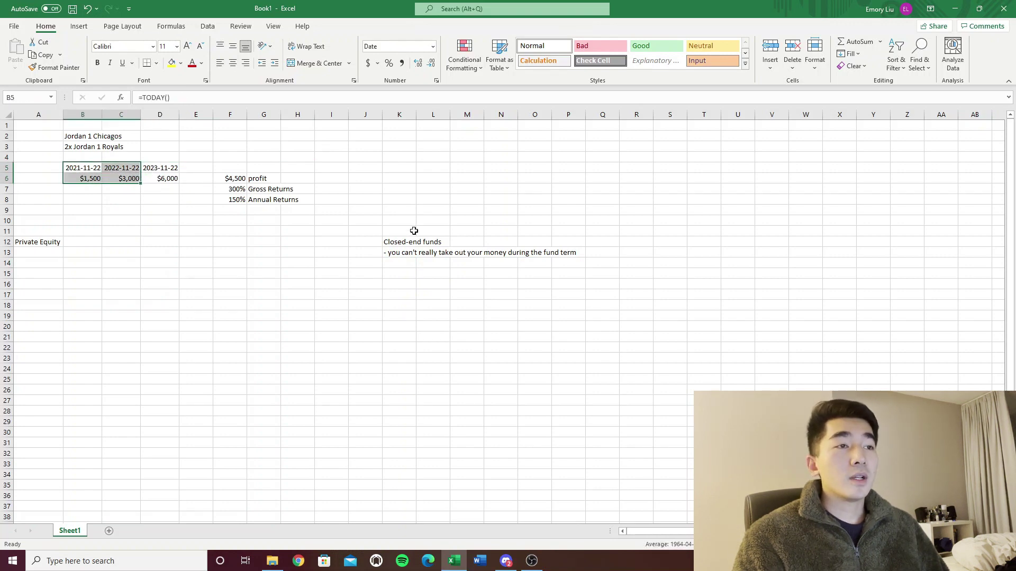
Enter the label Fund Term in P12, on the same row as the Closed-end funds heading.
click(398, 272)
drag(398, 231, 407, 275)
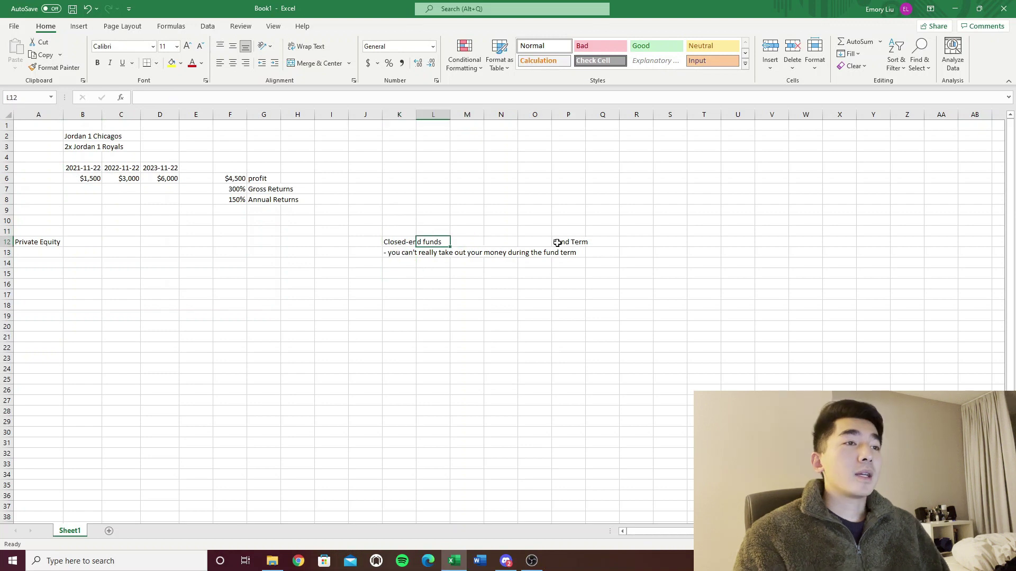
key(shift+Right)
key(shift+Right)
key(shift+Right)
key(shift+Right)
key(shift+Right)
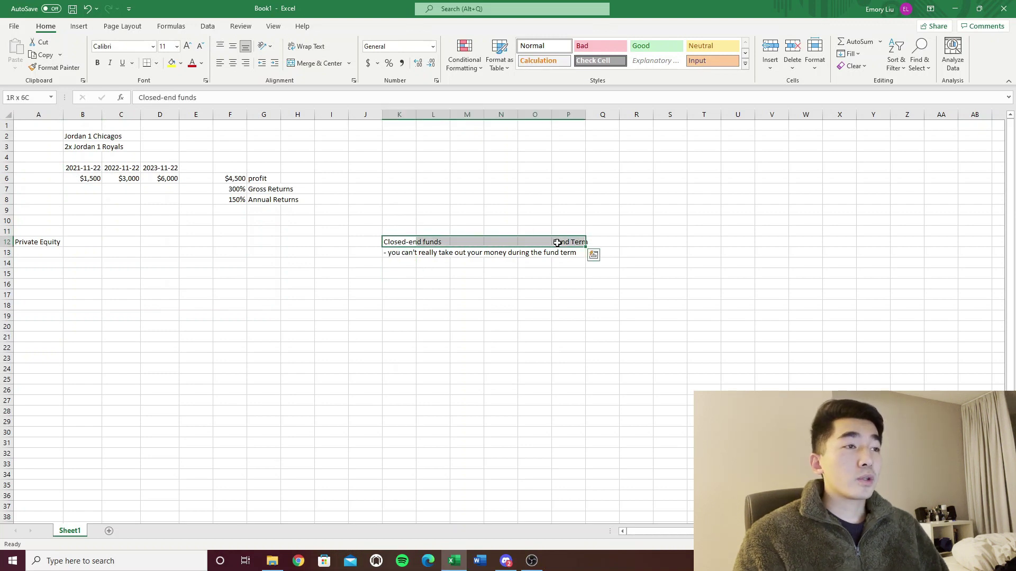
Examine the Fund Term label in row 12 alongside the second date and its value in C5:C6.
key(Right)
key(Right)
key(Right)
key(Right)
key(Right)
key(Left)
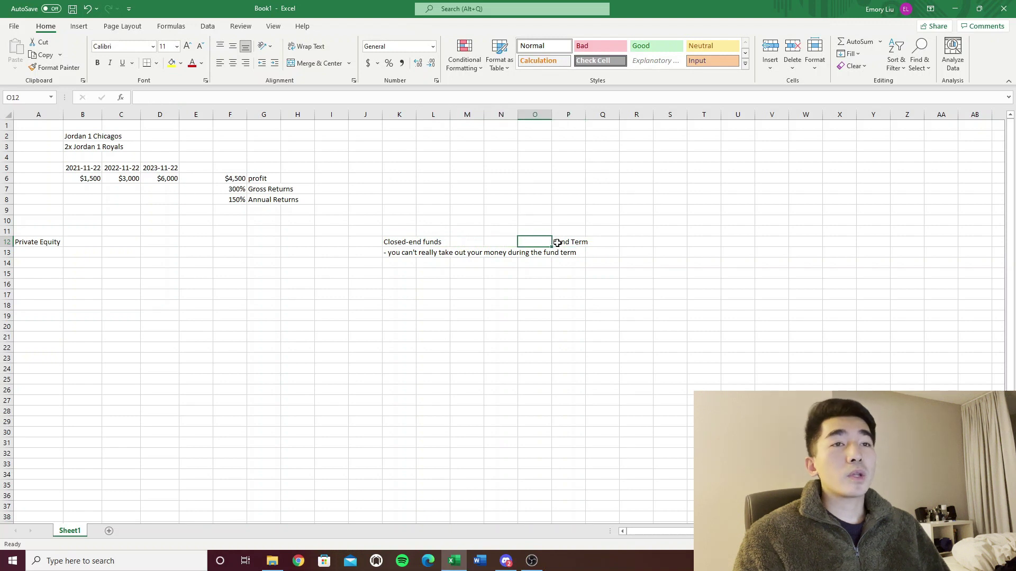
drag(125, 168, 124, 184)
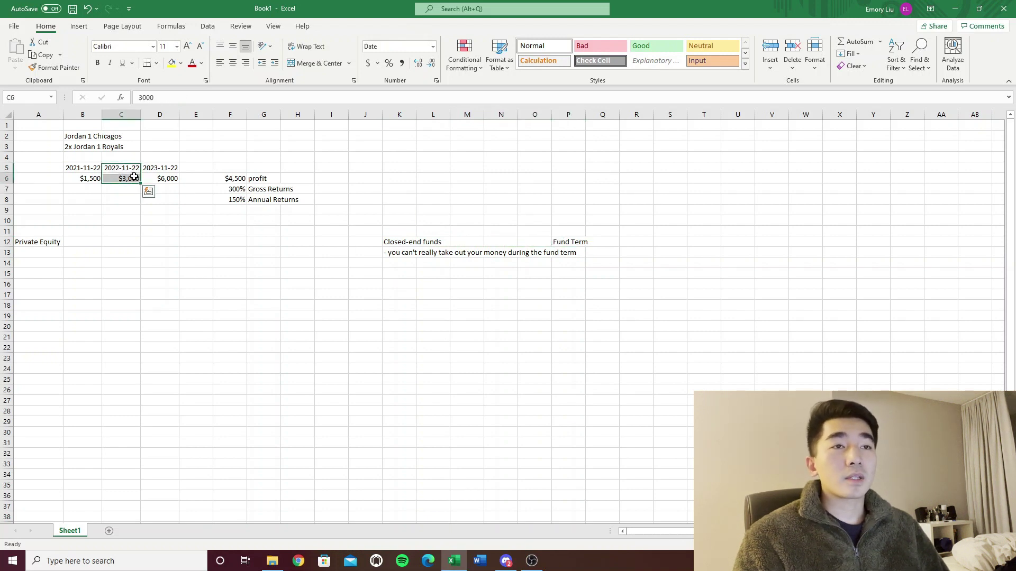
Review the dates and values in B5:D6, including the second year's cells, alongside the closed-end funds note.
click(127, 178)
click(194, 177)
click(369, 177)
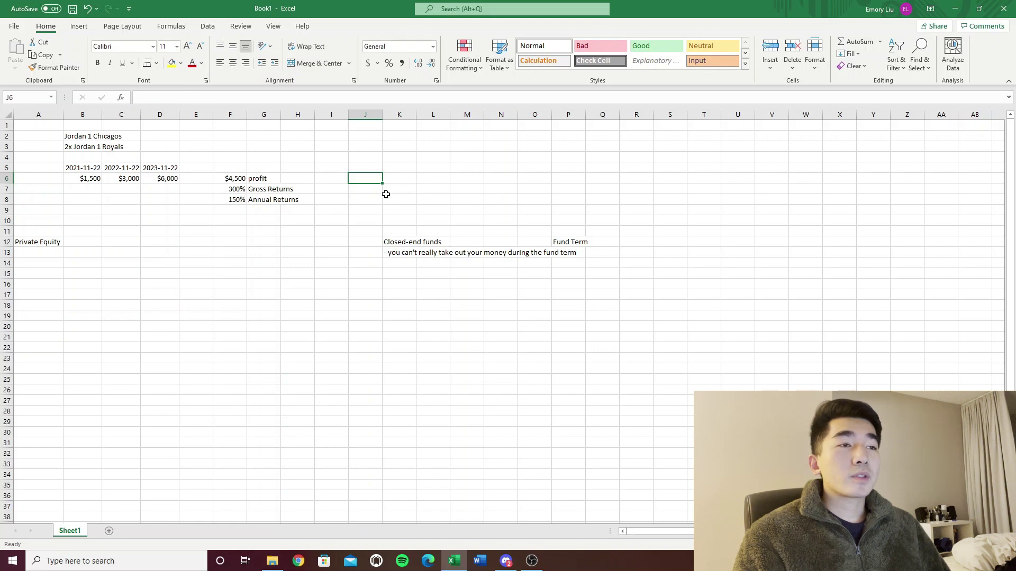
drag(398, 252, 414, 237)
click(413, 226)
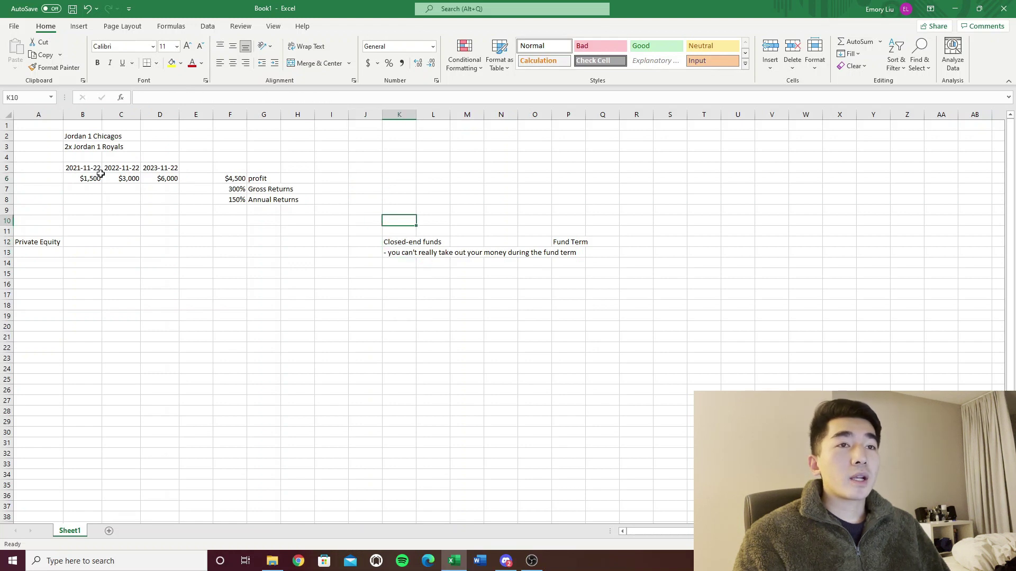
drag(99, 170, 159, 177)
click(159, 178)
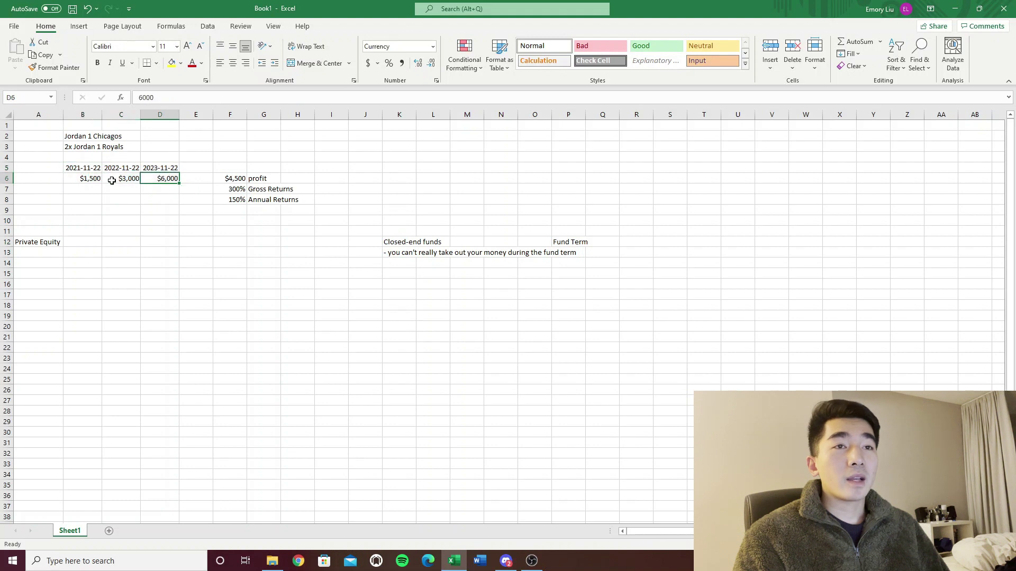
drag(97, 179, 164, 179)
click(153, 249)
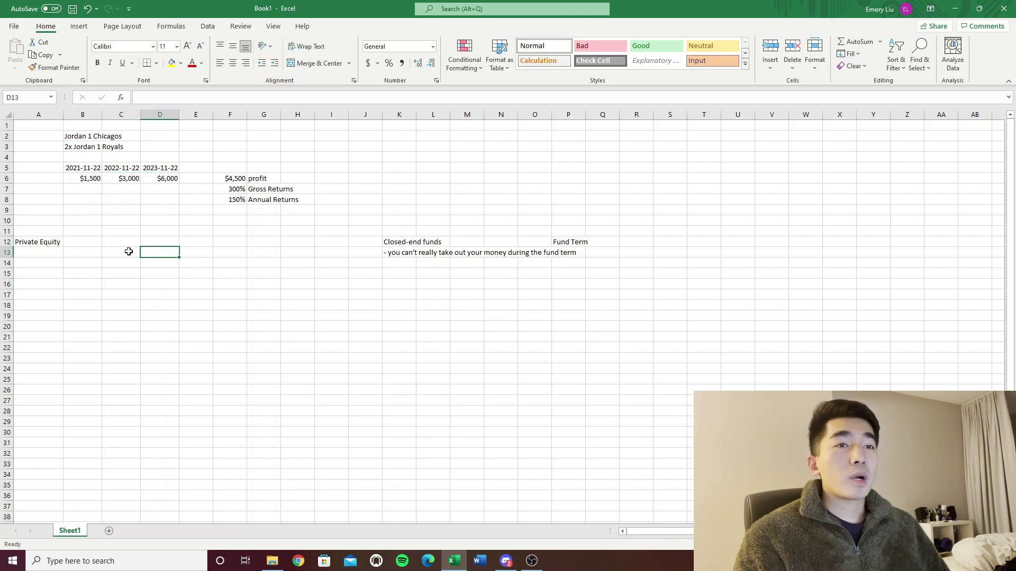
drag(126, 169, 131, 180)
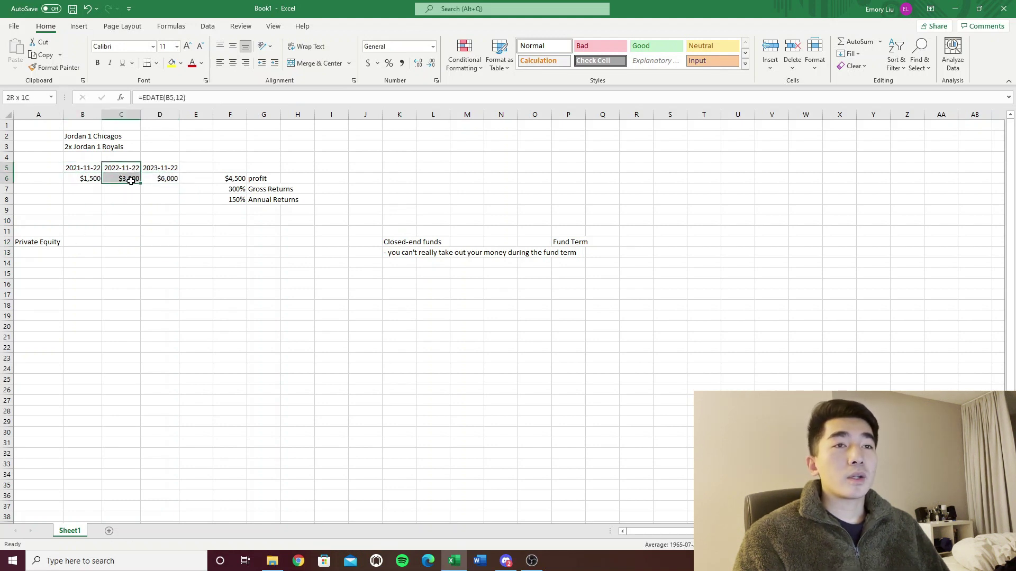
click(176, 180)
click(437, 192)
Enter the label Compounding in L7, on the same row as Gross Returns.
click(399, 188)
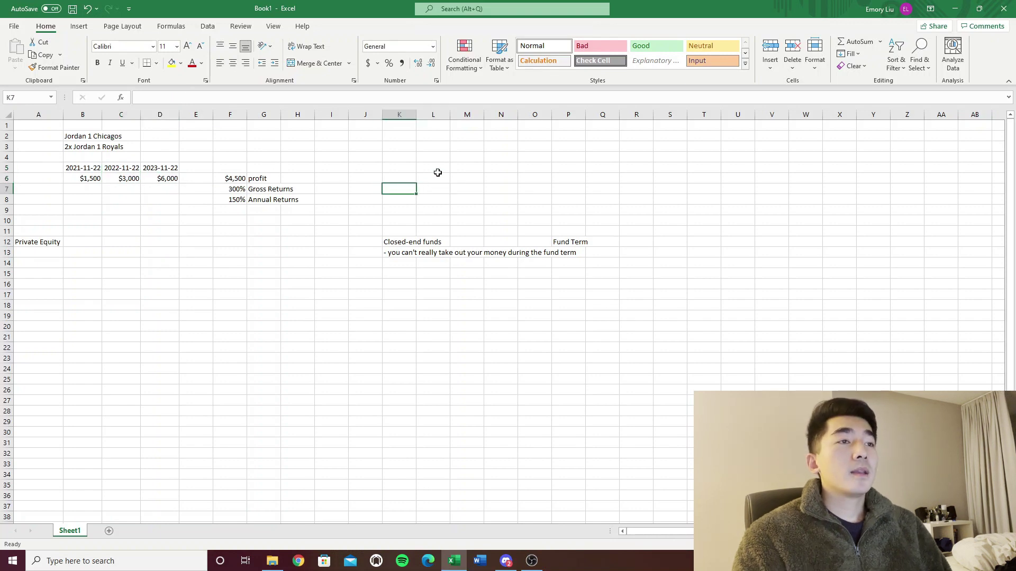
key(Right)
text(Cp)
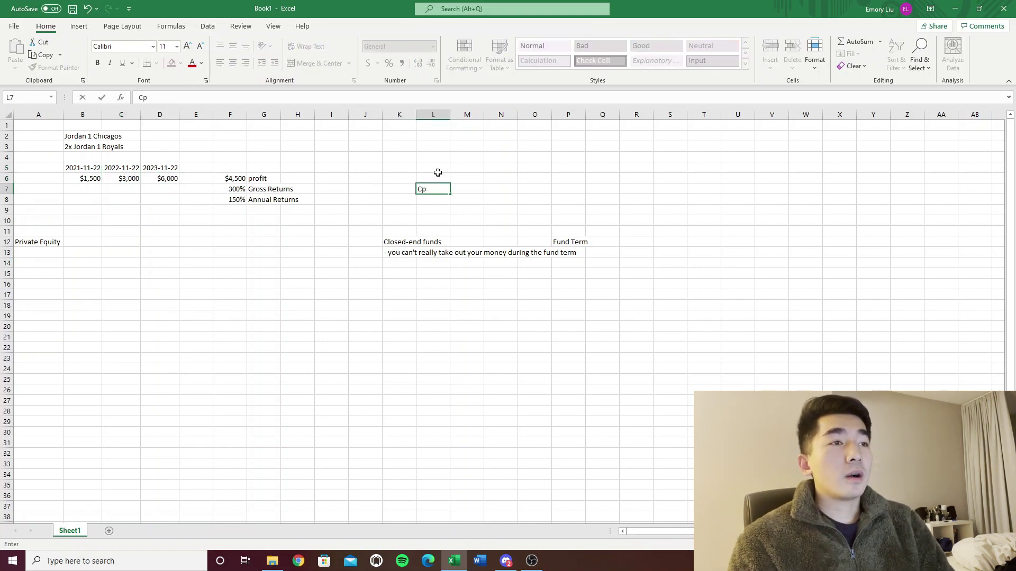
key(BackSpace)
text(mpou)
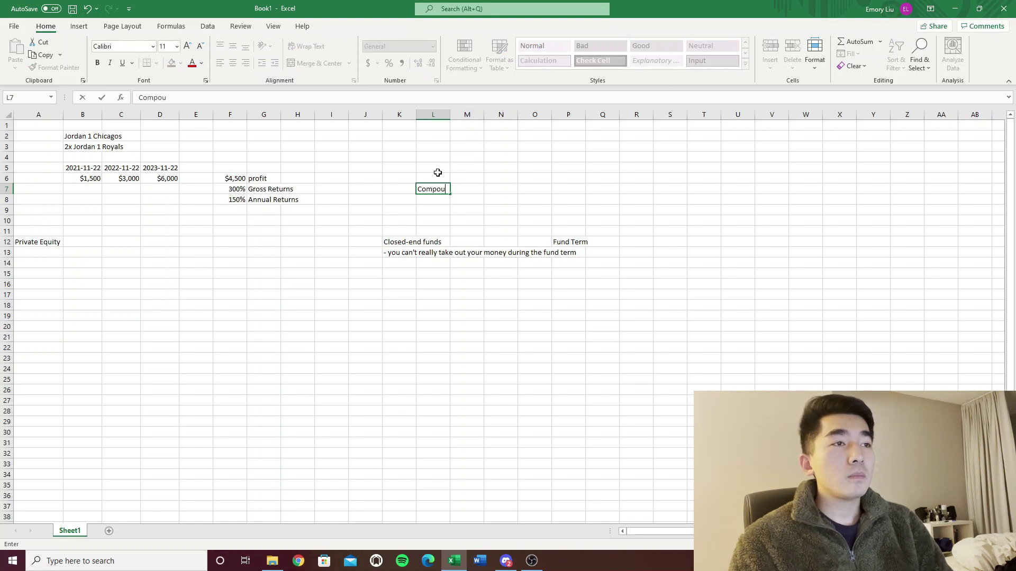
text(nding)
key(Return)
key(Up)
key(Left)
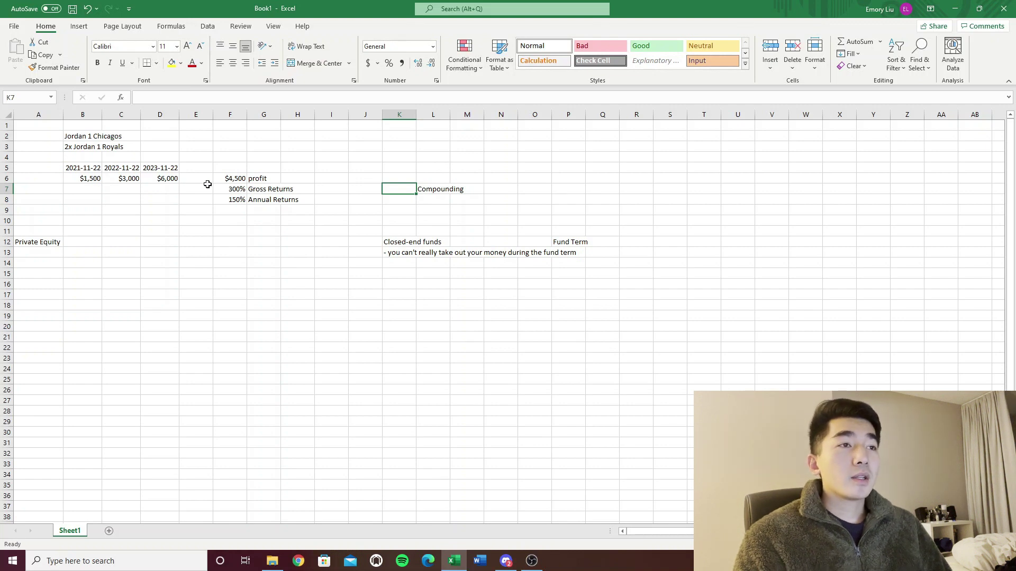
Enter the note "- doubling my money every year" in L6 and check it against the three values in B6:D6.
drag(86, 165, 161, 179)
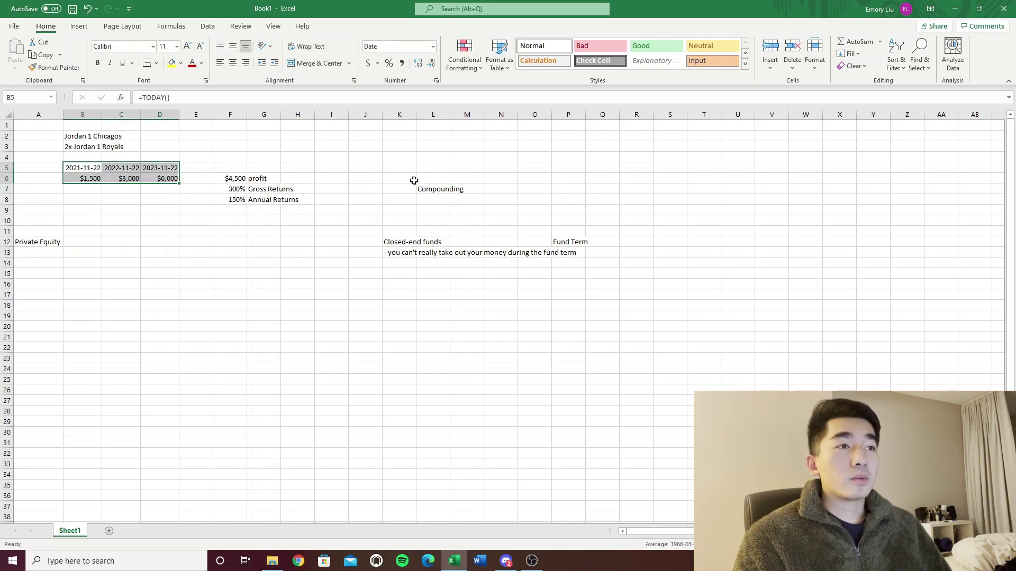
click(432, 179)
text(')
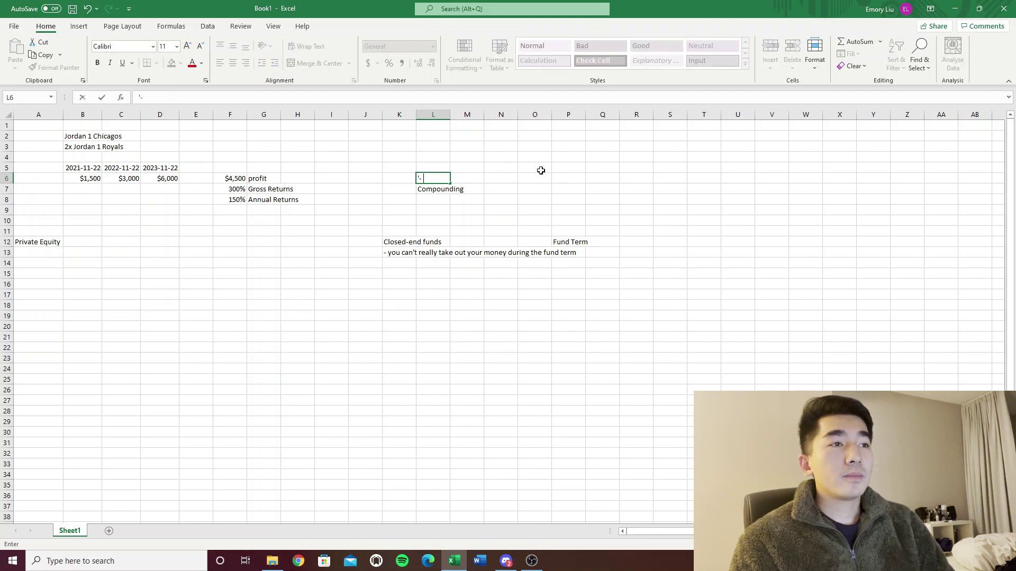
text(- doubling my money)
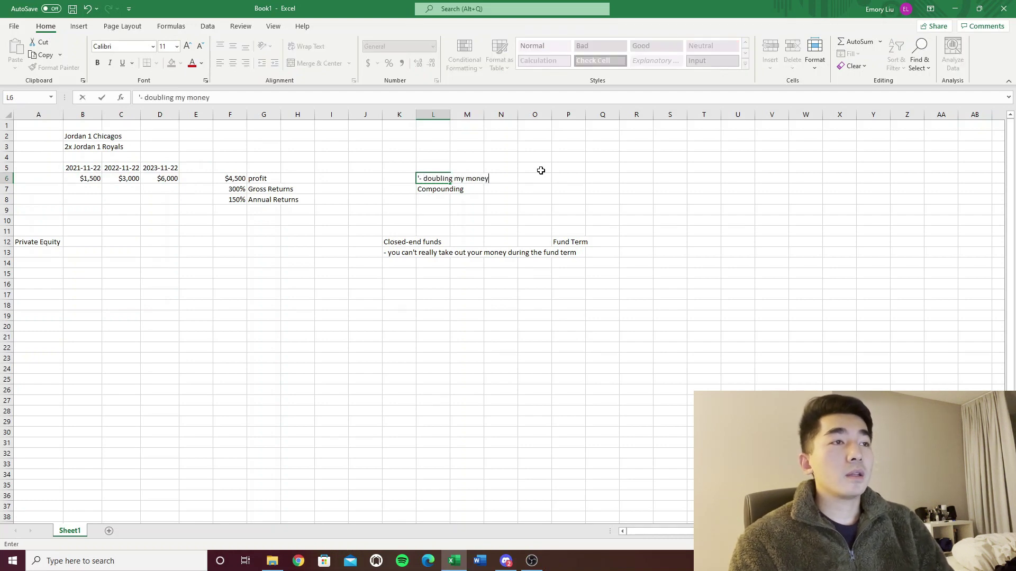
text( every year)
key(Return)
key(Up)
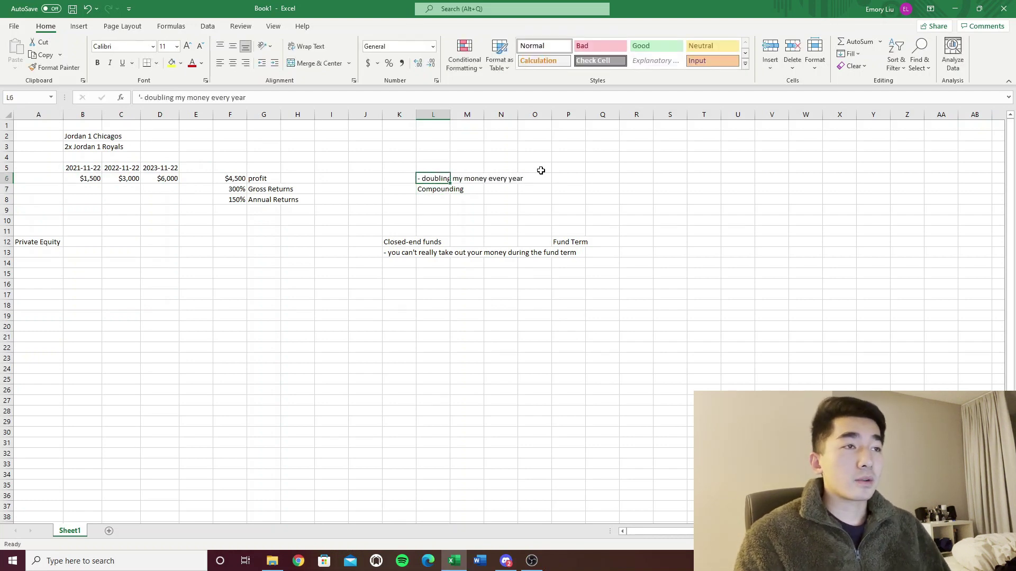
click(85, 179)
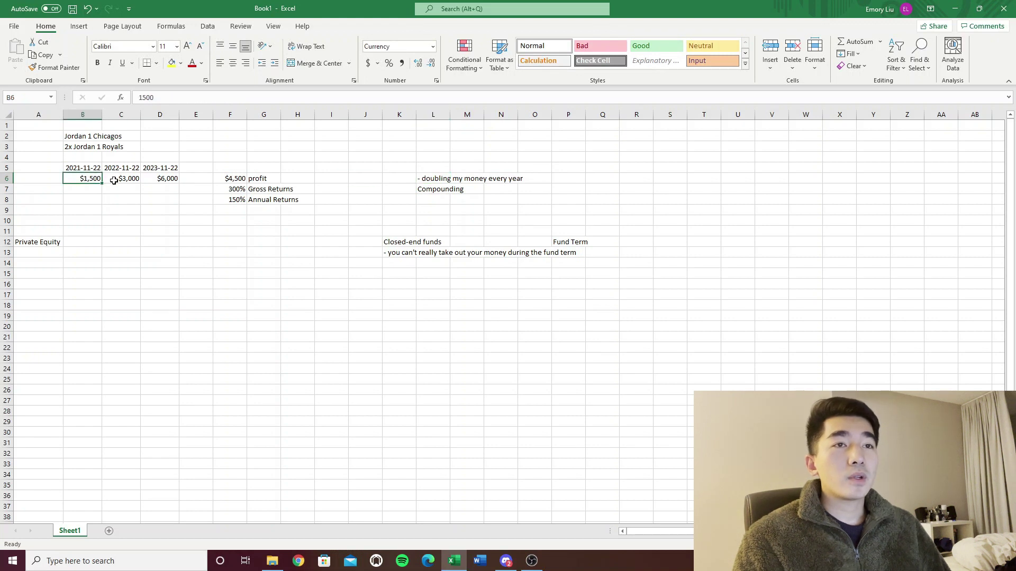
click(119, 180)
click(160, 177)
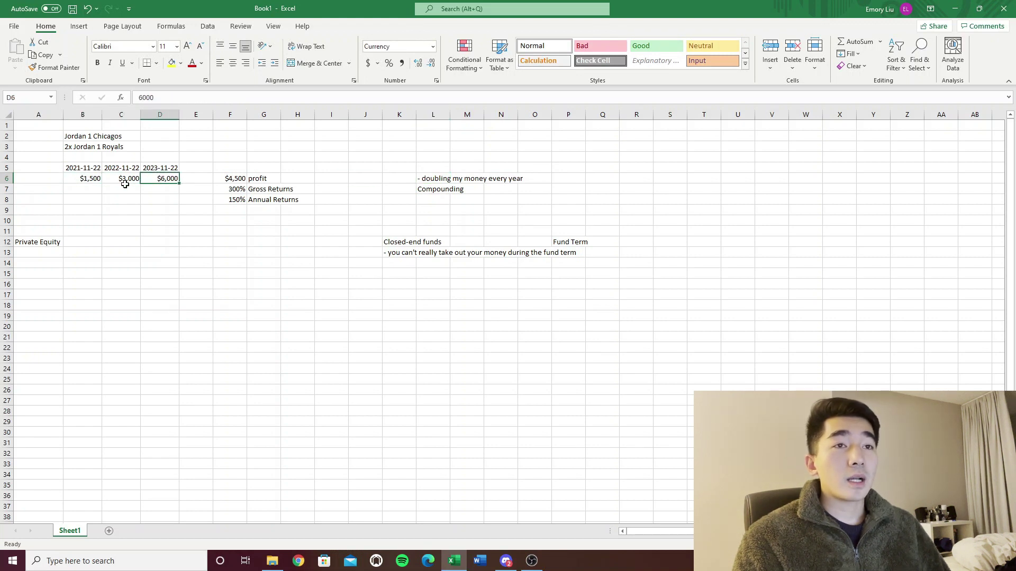
drag(93, 176, 164, 179)
click(370, 180)
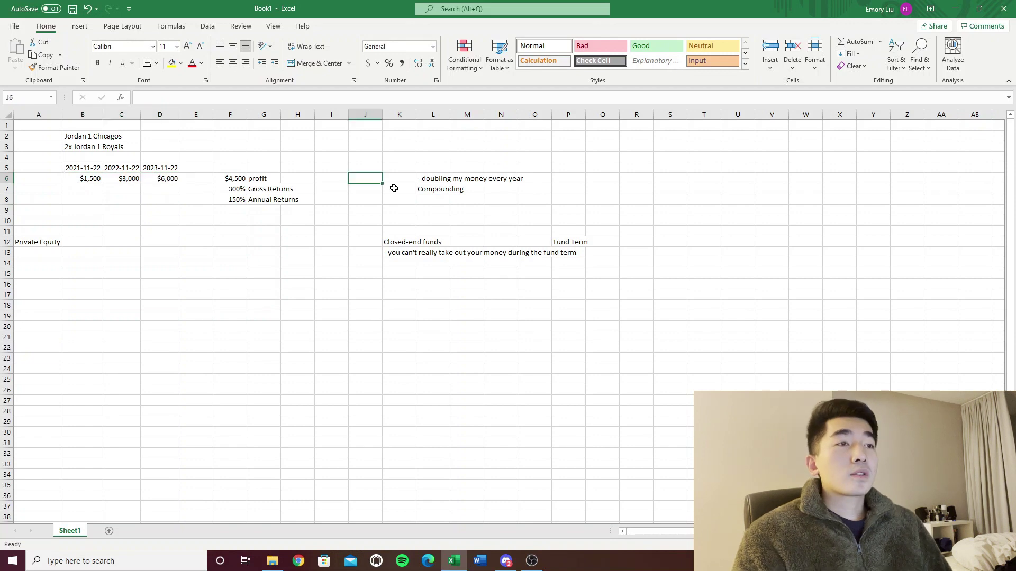
Change the label in L7 to Compounded annual returns.
click(397, 189)
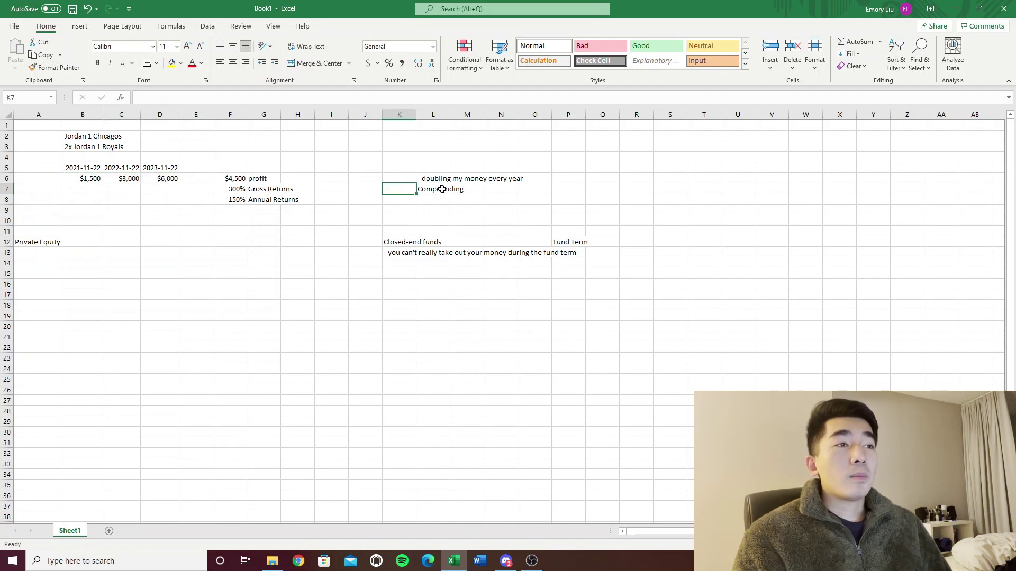
click(442, 188)
click(229, 97)
key(BackSpace)
key(BackSpace)
key(BackSpace)
text(ed)
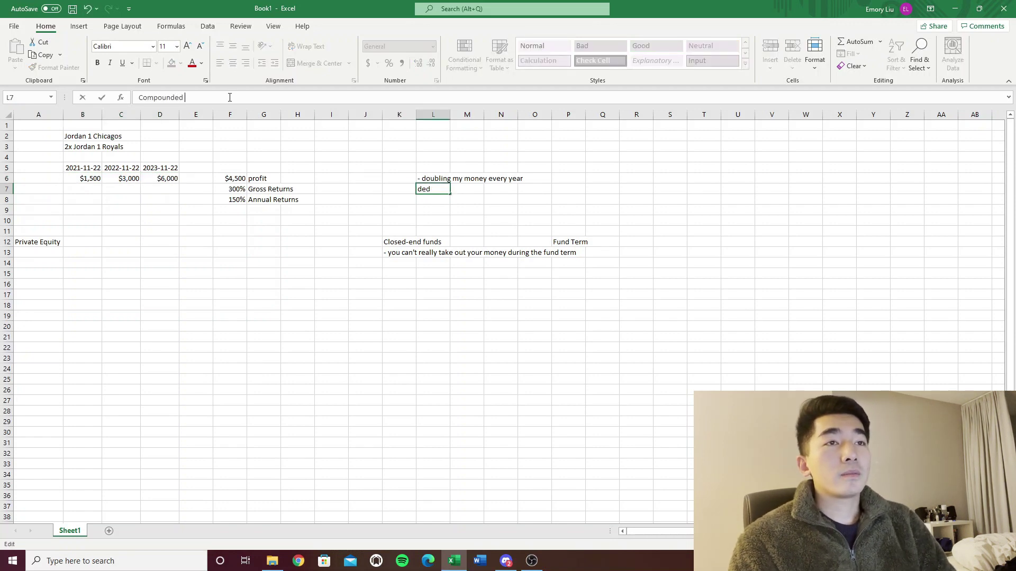
text( annual returns)
key(Return)
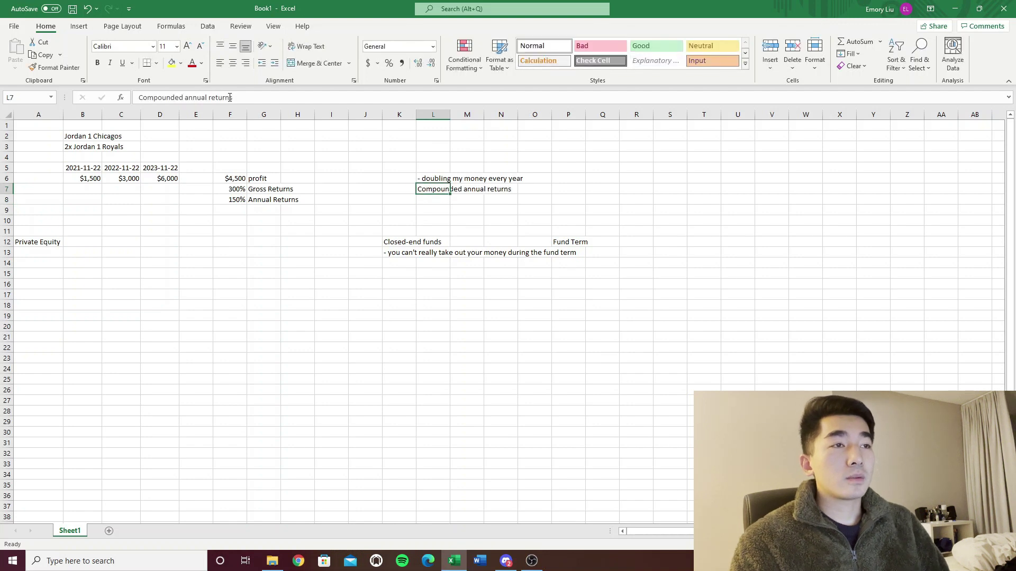
Enter 100% in K7 as the compounded annual returns figure.
key(Up)
key(Left)
text(100%)
key(Return)
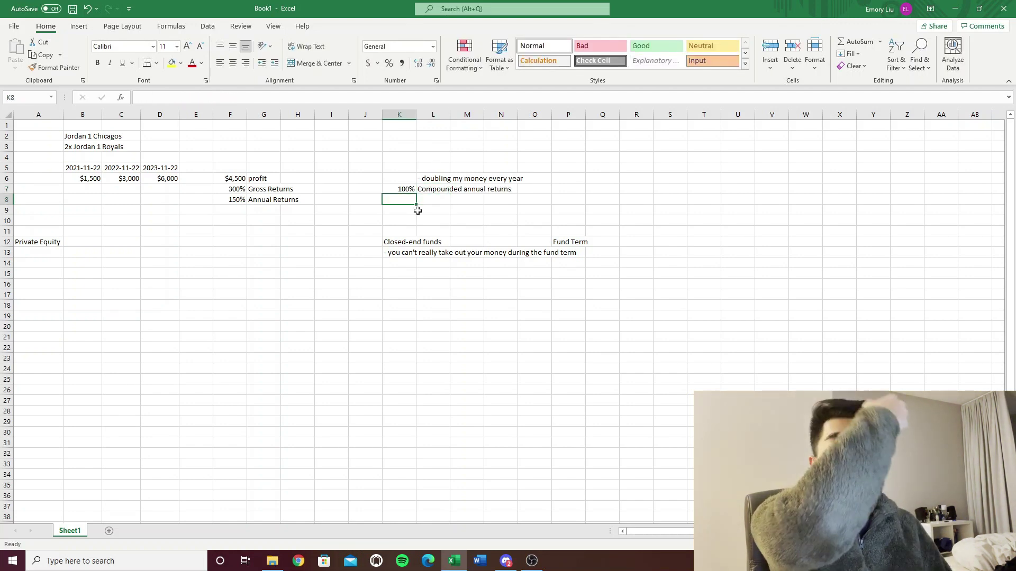
Compare the compounded annual return in K7 with the annual return in F8 and the values in B6:D6.
click(399, 187)
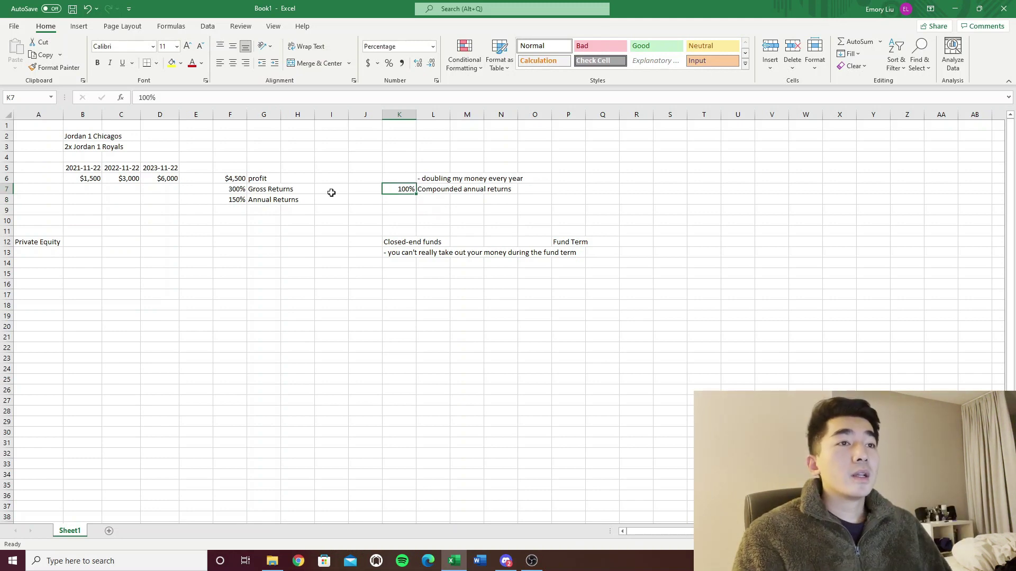
click(234, 197)
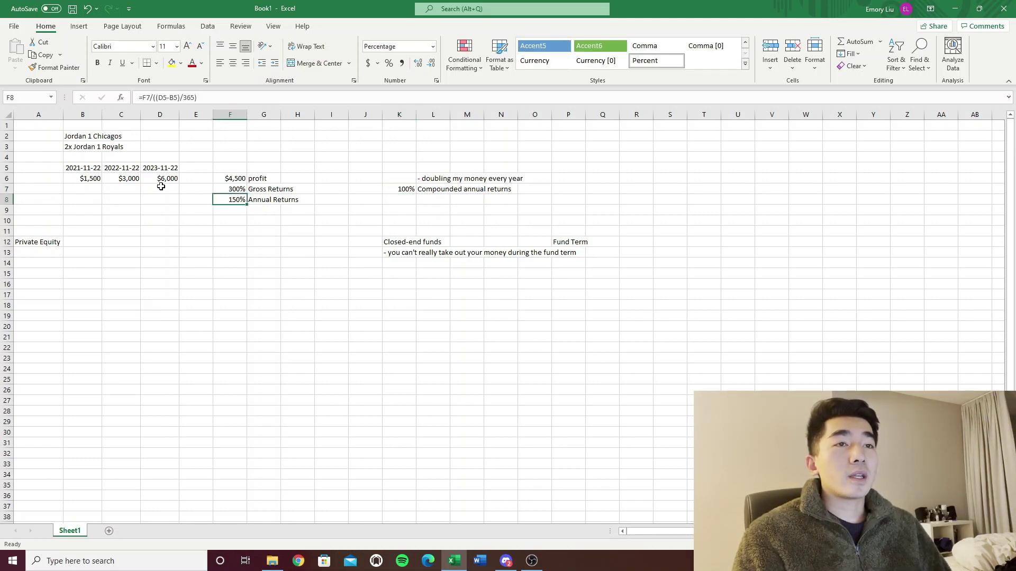
click(88, 180)
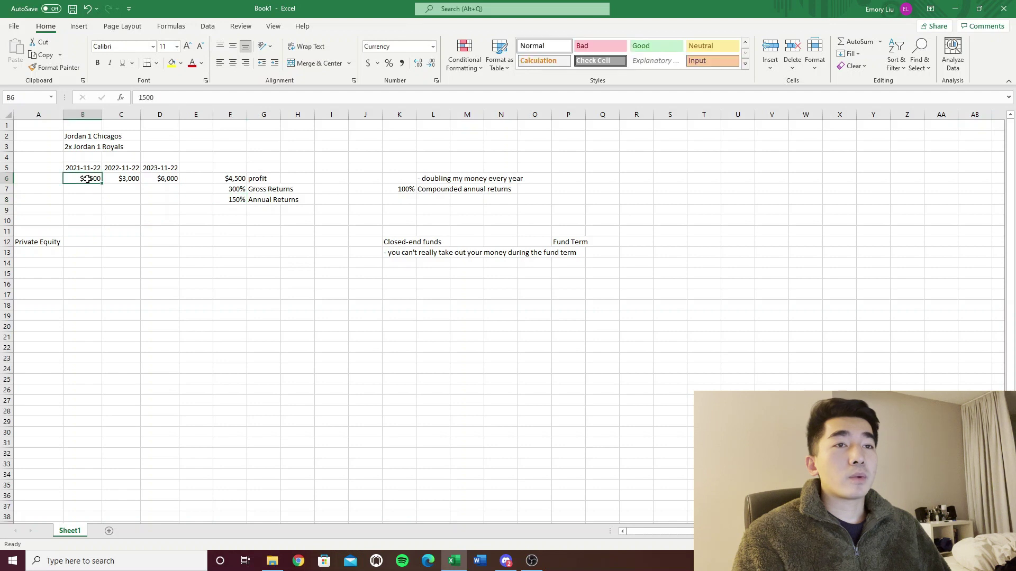
click(167, 180)
click(397, 190)
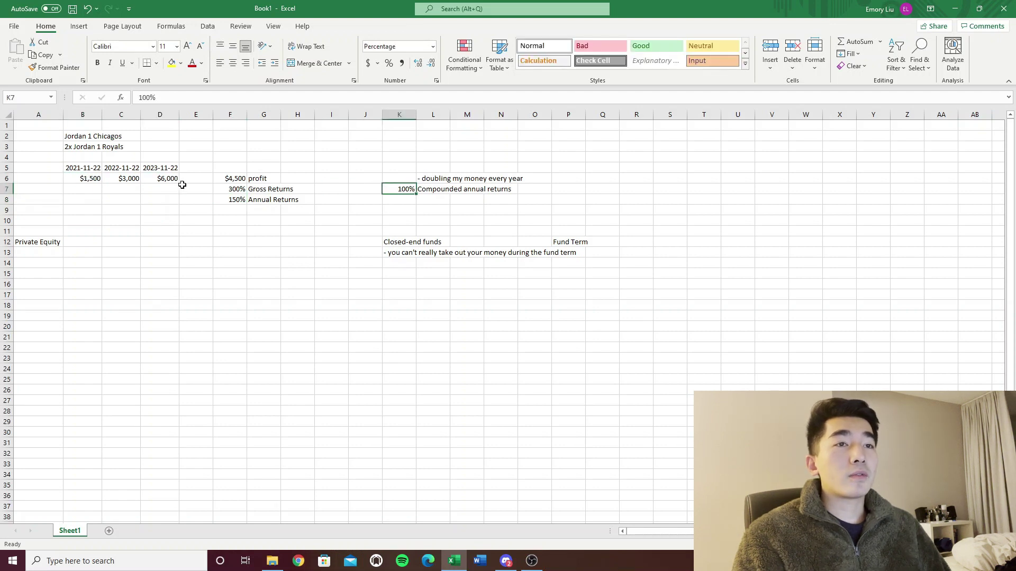
drag(169, 180, 92, 180)
click(161, 231)
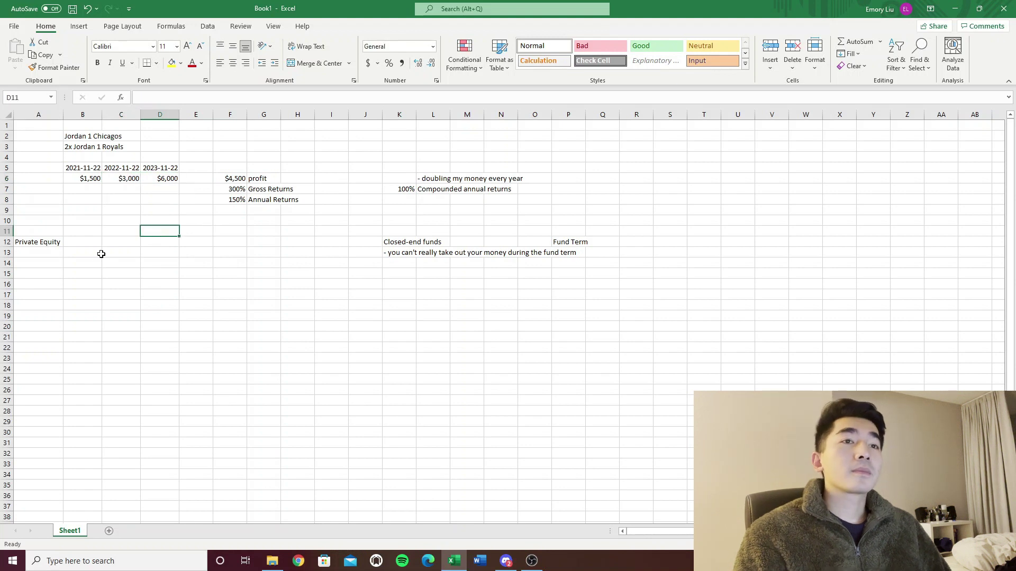
click(400, 190)
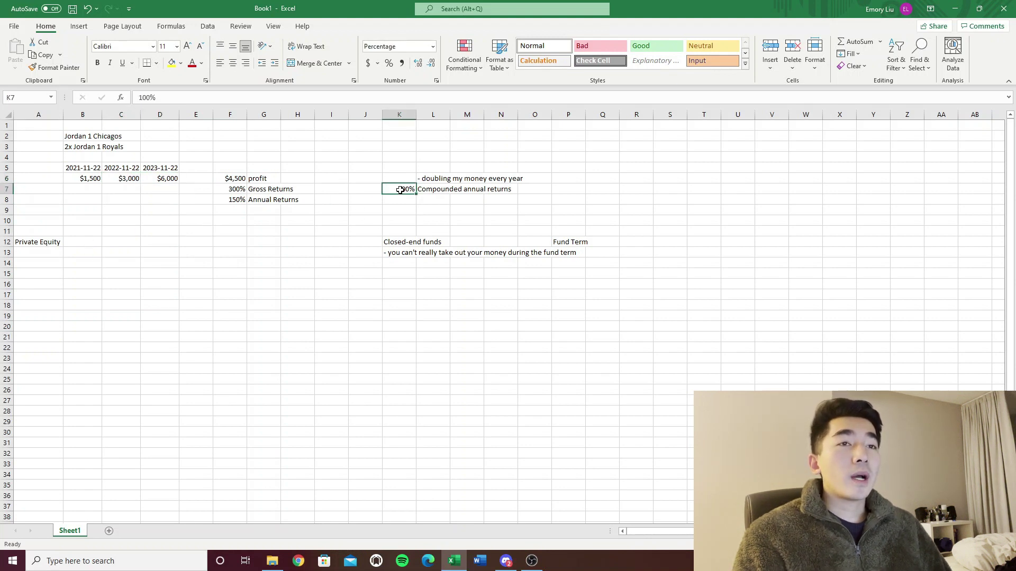
Copy the dates and values in B5:D6 to B12 beside Private Equity, and clear the copied second-year value in C13.
drag(85, 169, 166, 179)
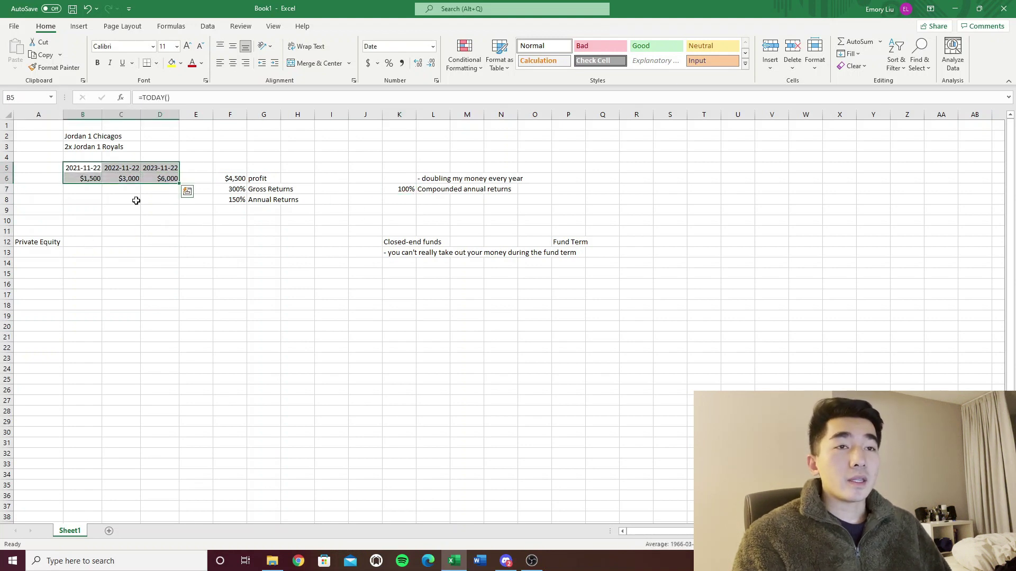
key(ctrl+c)
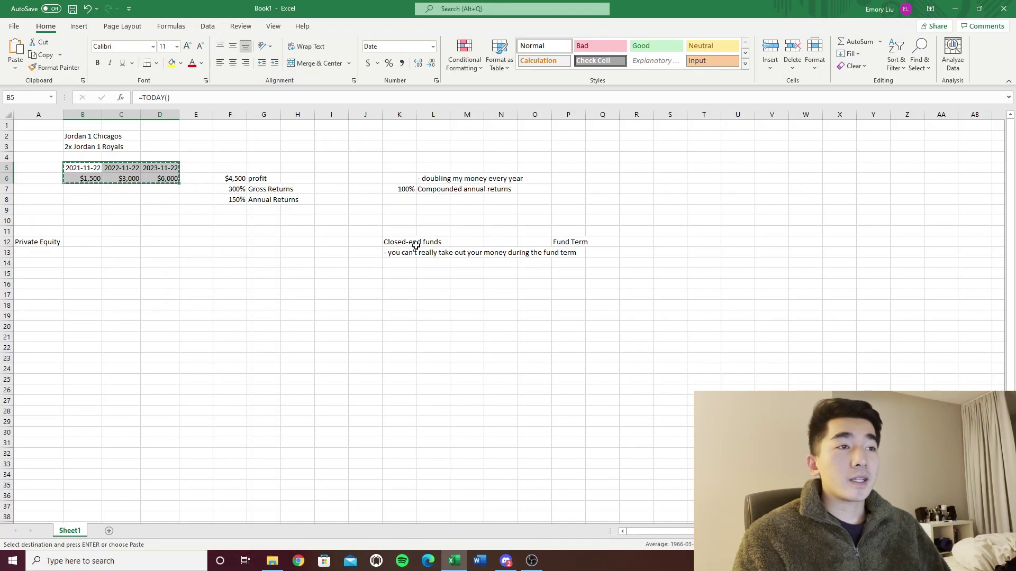
click(91, 239)
key(ctrl+v)
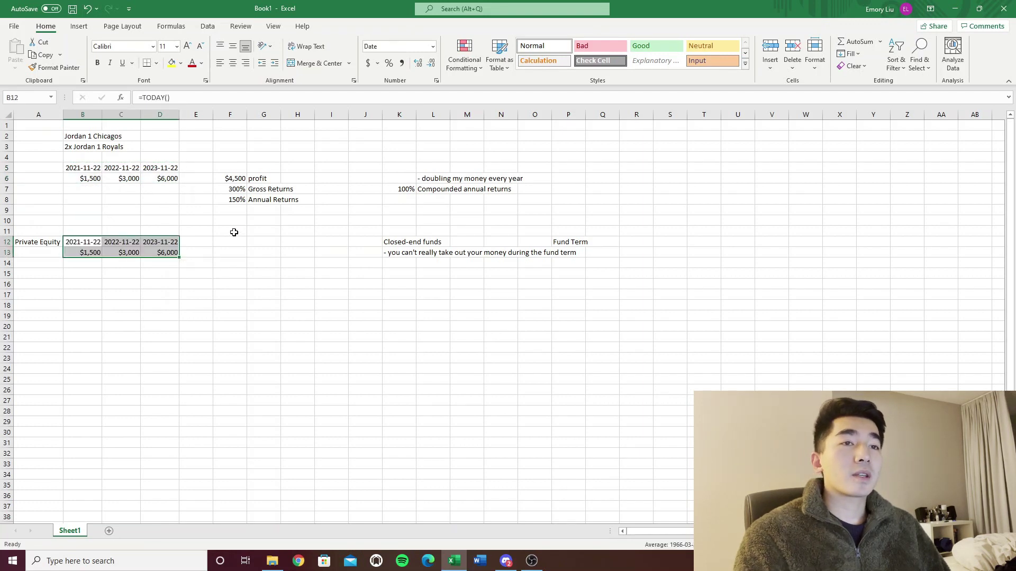
click(233, 232)
key(Escape)
click(129, 254)
Enter the title Lemonade stand in B11 above the copied dates, and check the first two value cells in row 13.
key(Up)
key(Up)
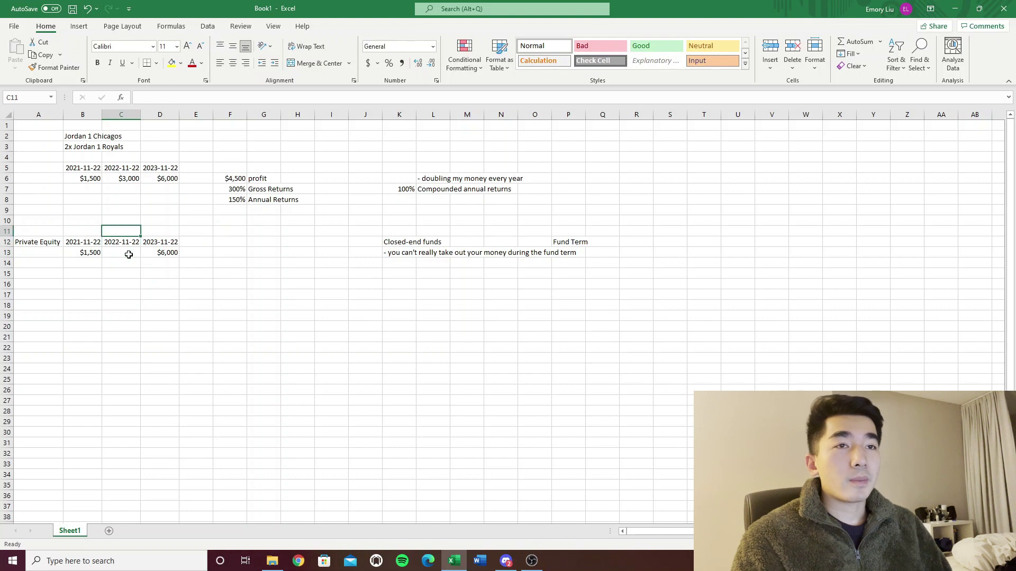
key(Left)
text(L)
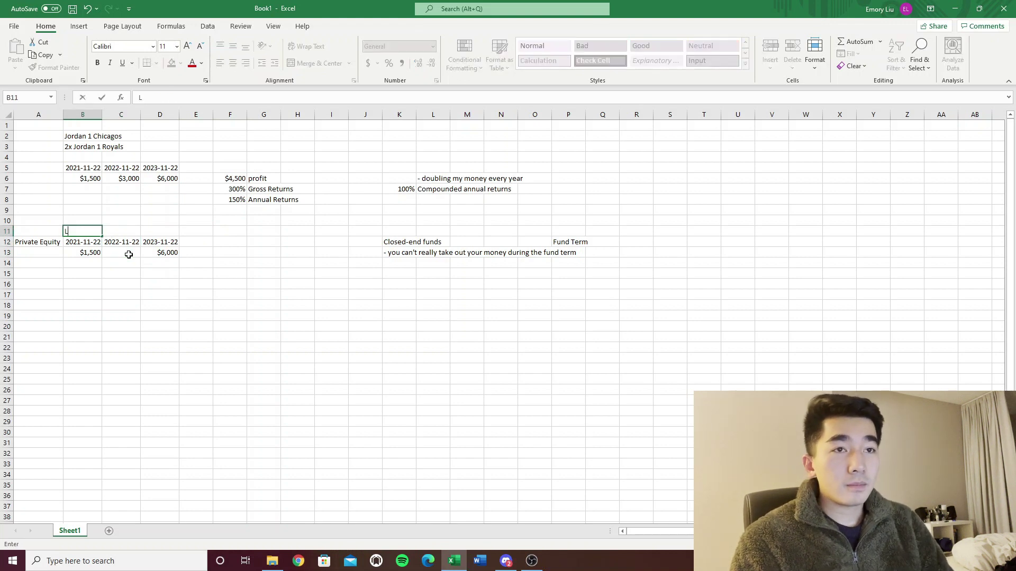
text(emondate)
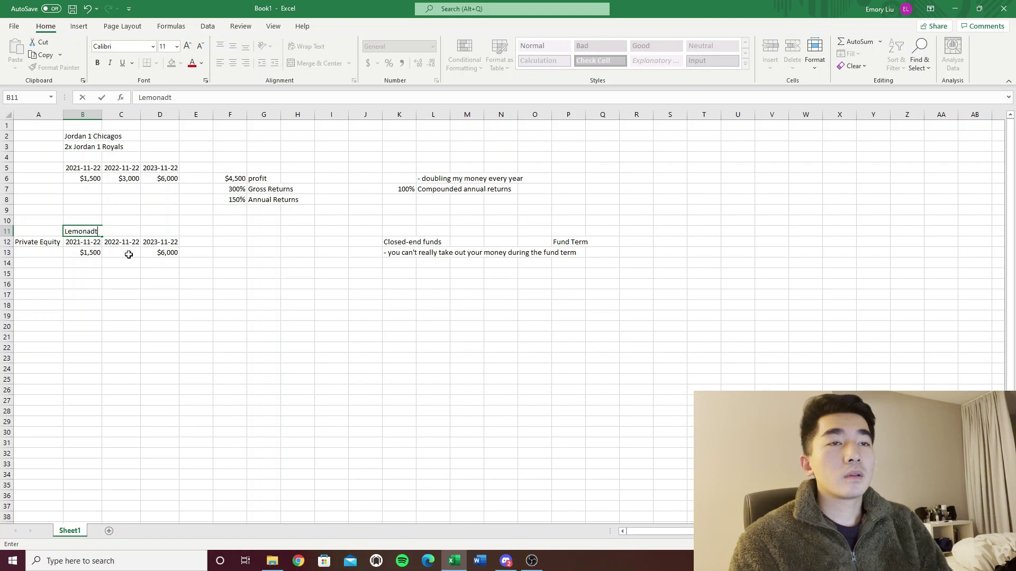
text( stand)
key(Return)
key(Up)
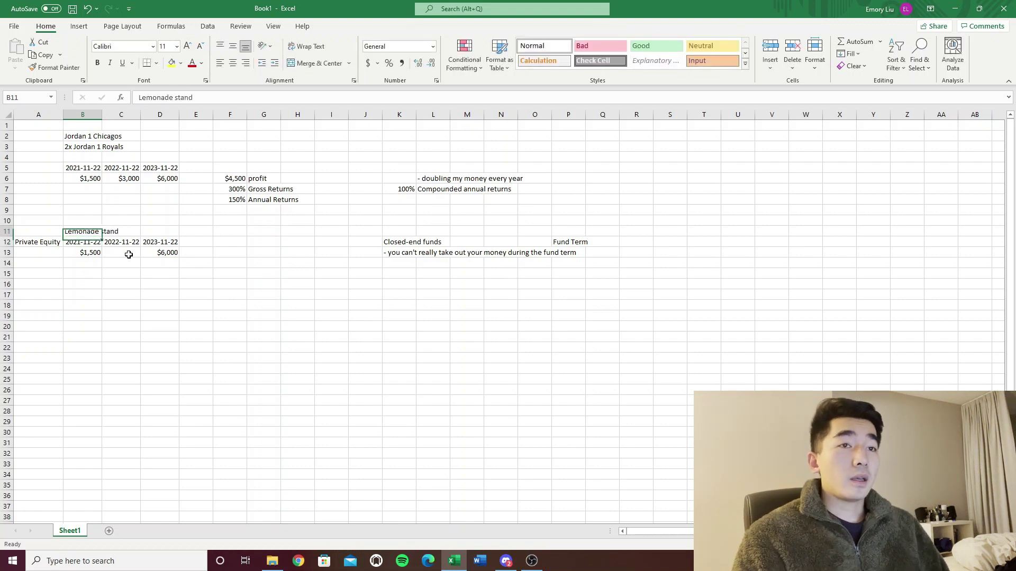
key(Down)
key(Down)
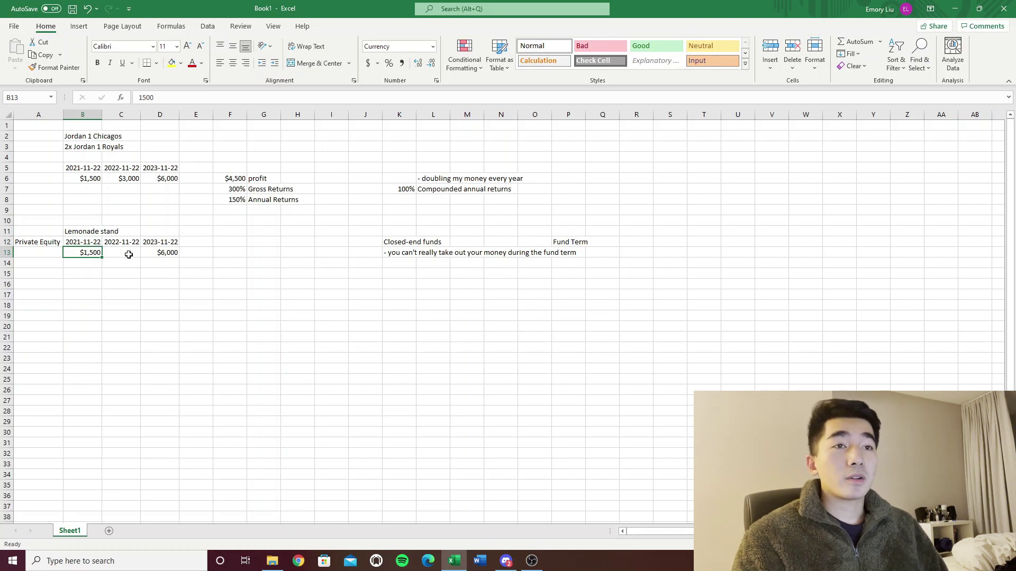
key(Up)
click(128, 255)
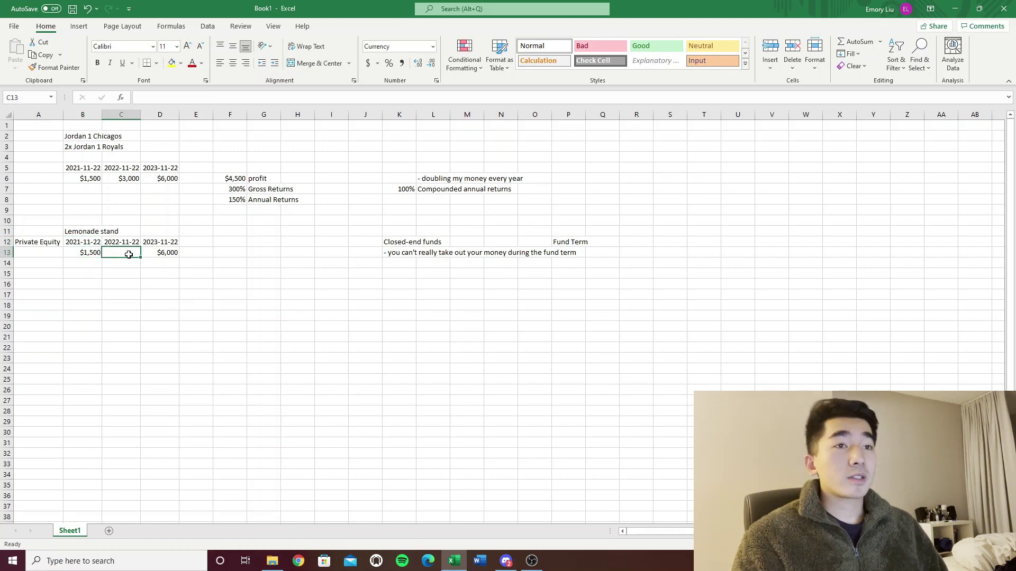
Examine the lemonade stand's dates and values in B12:D13, from the initial investment to the final year.
key(Right)
key(Up)
key(Left)
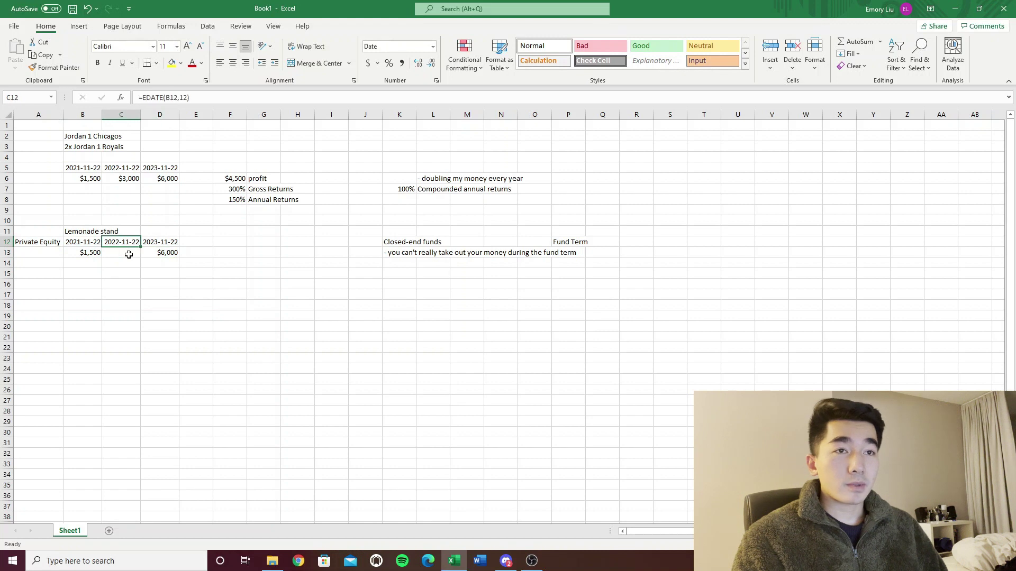
key(Left)
key(Down)
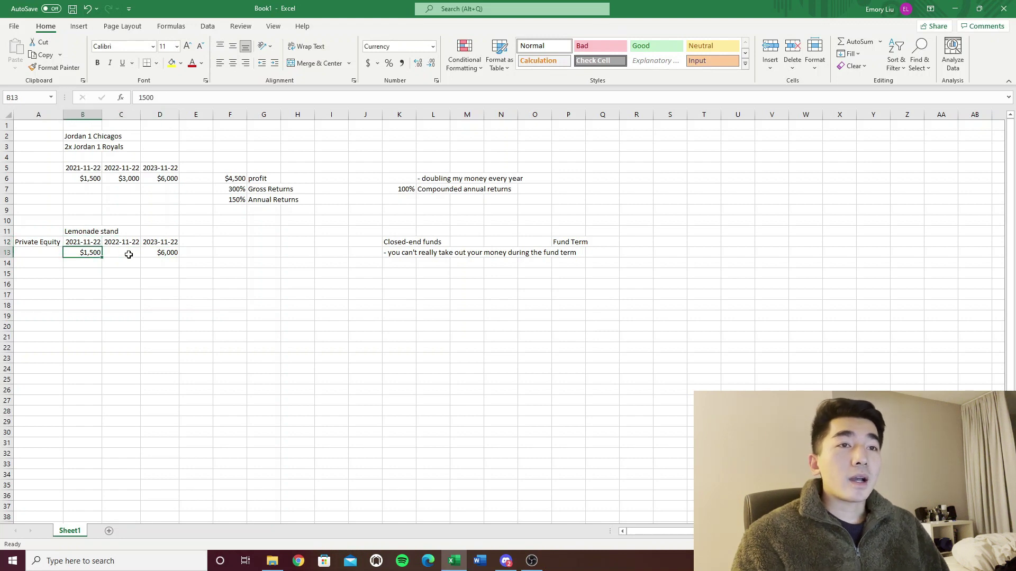
key(Right)
key(Right)
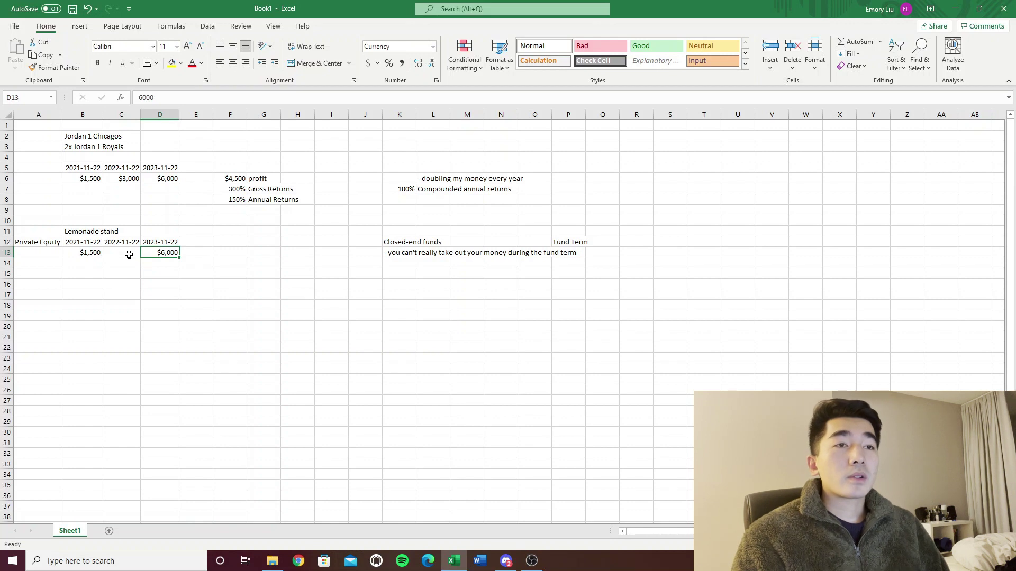
shift+click(129, 244)
click(128, 262)
click(113, 191)
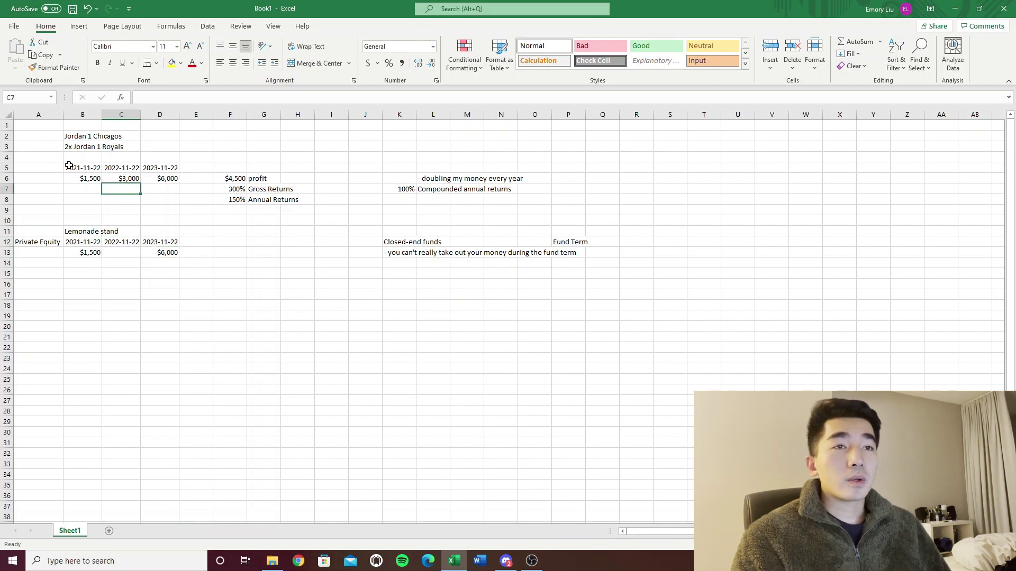
Copy the profit, gross returns and annual returns block in F6:G8 to F13 beside the lemonade stand values.
drag(233, 178, 270, 199)
key(ctrl+c)
click(233, 252)
key(ctrl+v)
key(Escape)
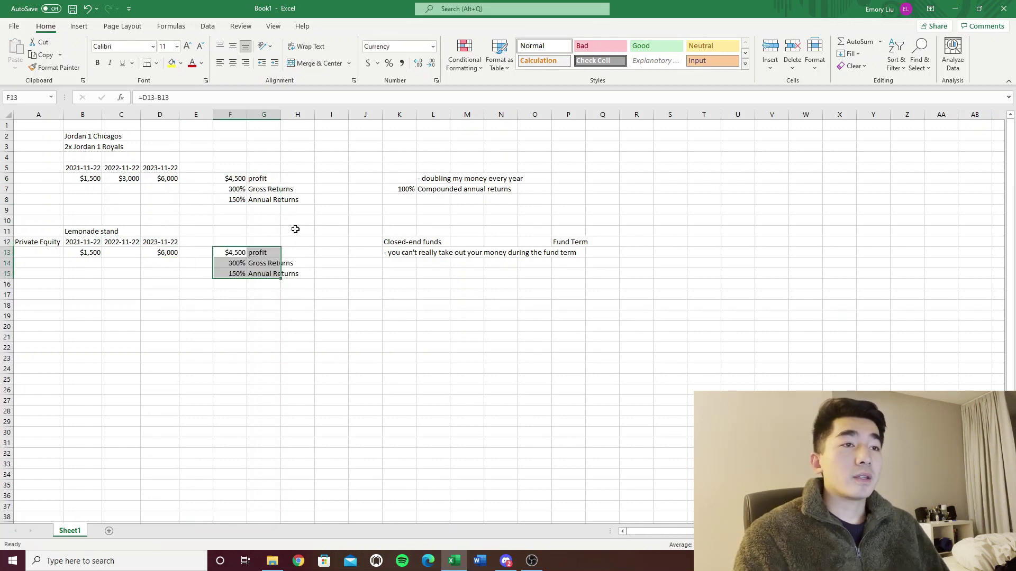
Check the copied profit formula in F13 and the cells below it against the compounded annual returns entry in row 7.
click(295, 229)
click(233, 252)
click(192, 97)
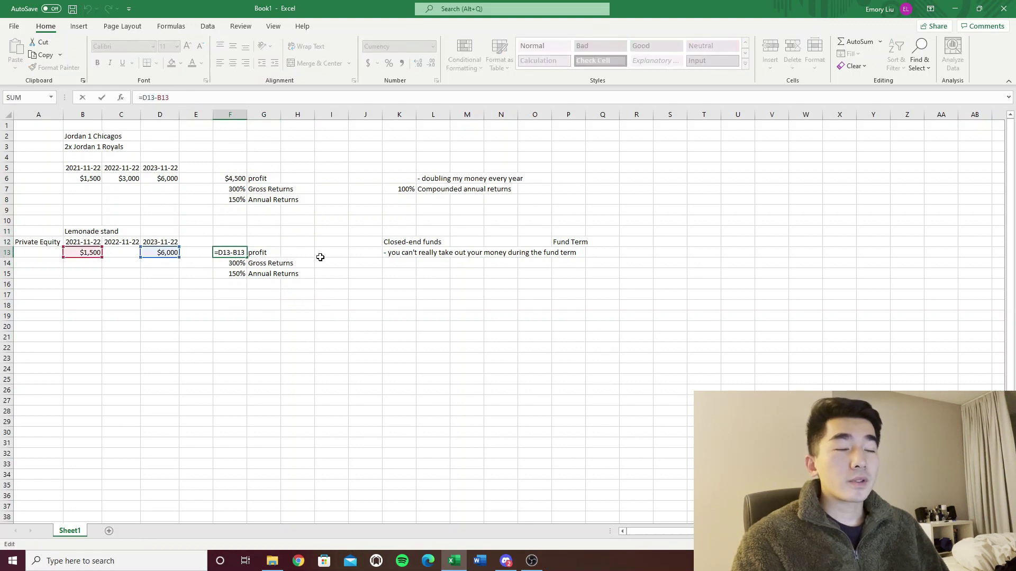
key(Escape)
key(Down)
key(Down)
key(Down)
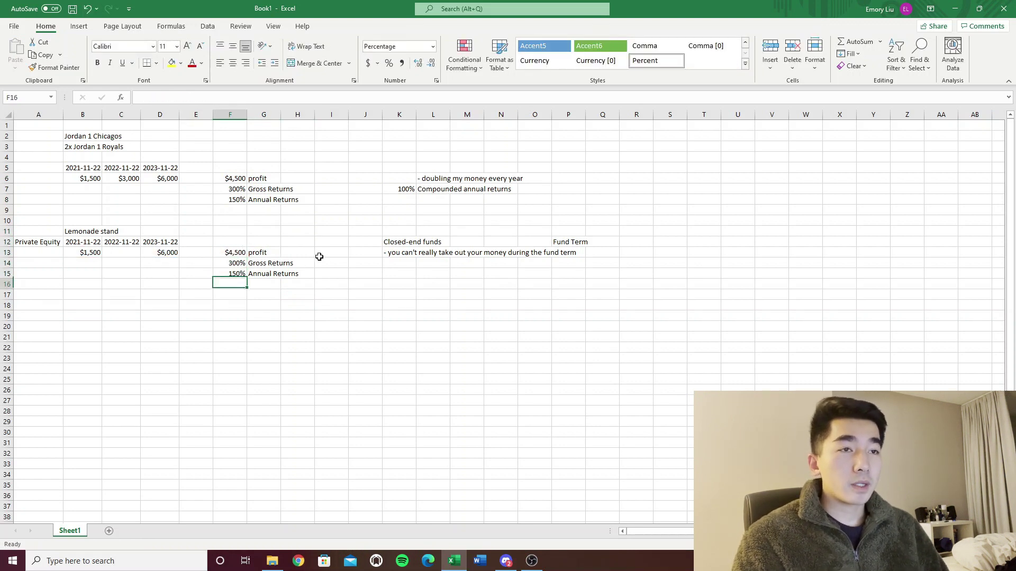
click(406, 178)
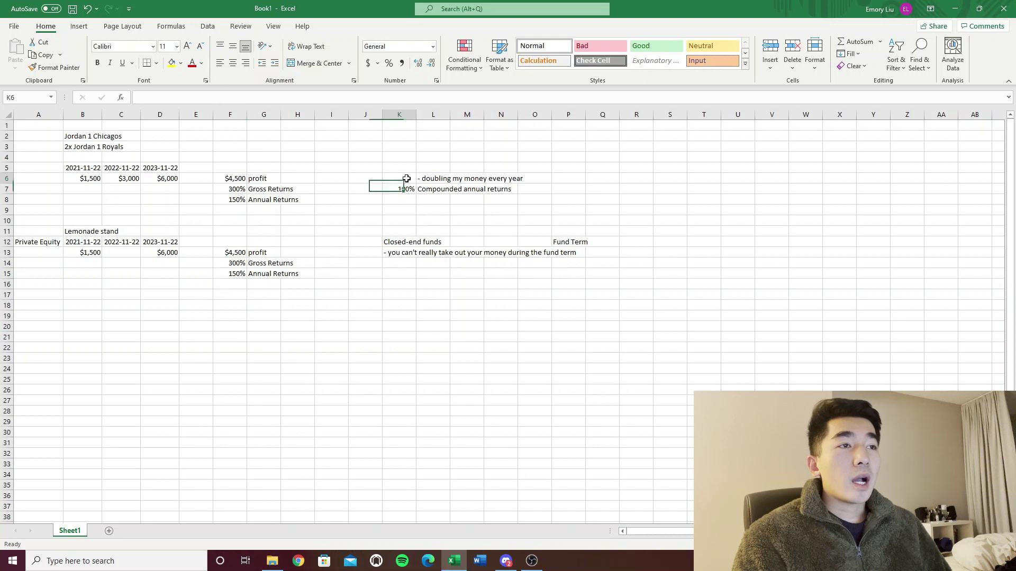
drag(406, 178, 423, 190)
click(431, 189)
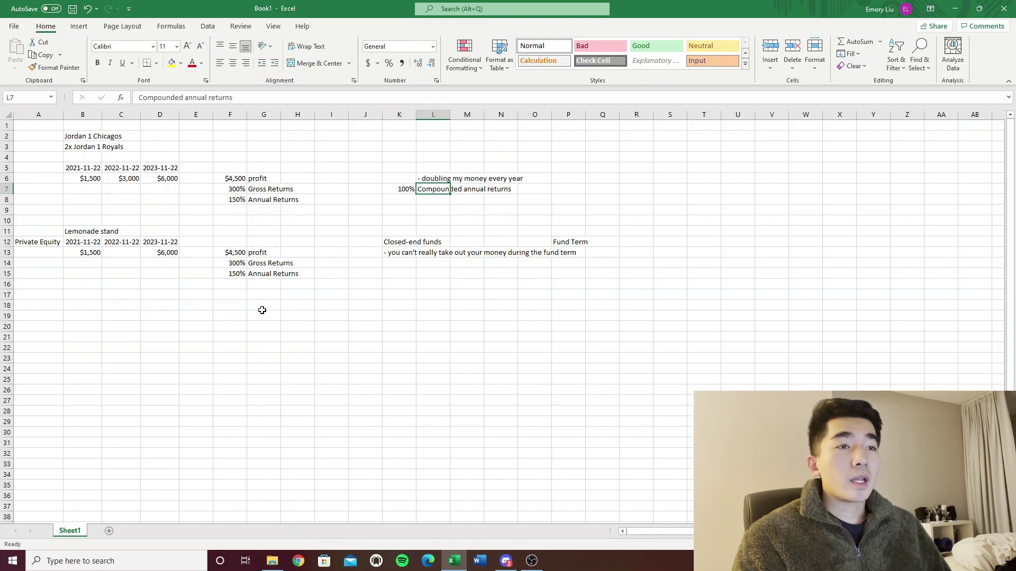
Enter the label Internal Rate of Return in G17 below the copied returns and move it to H17.
click(264, 293)
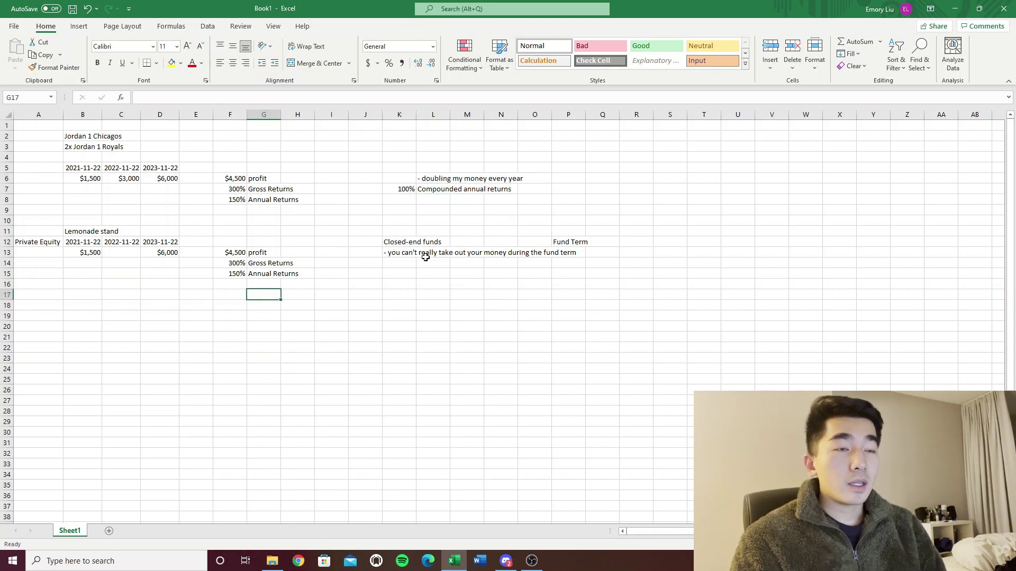
text(XIR)
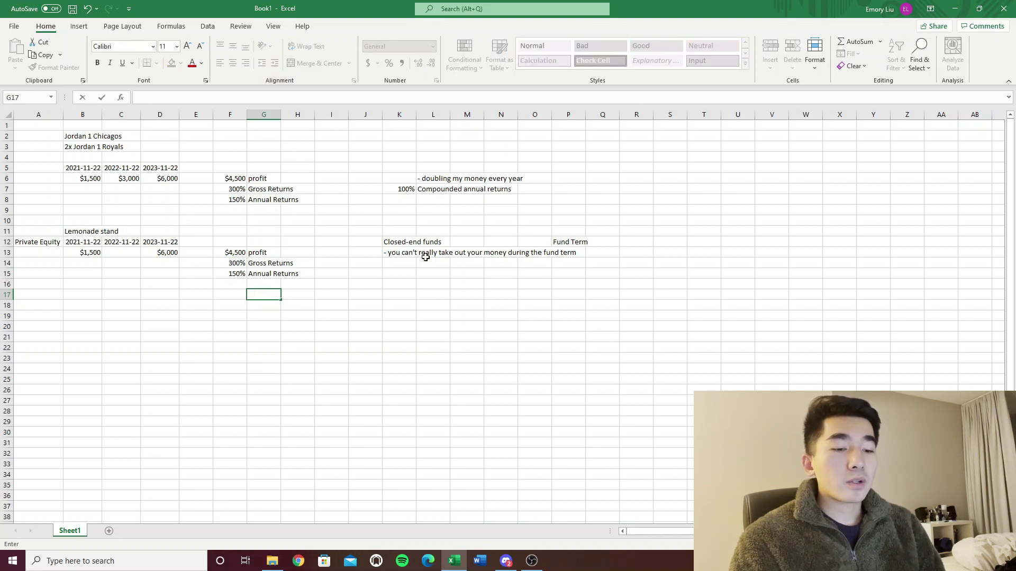
text(Int)
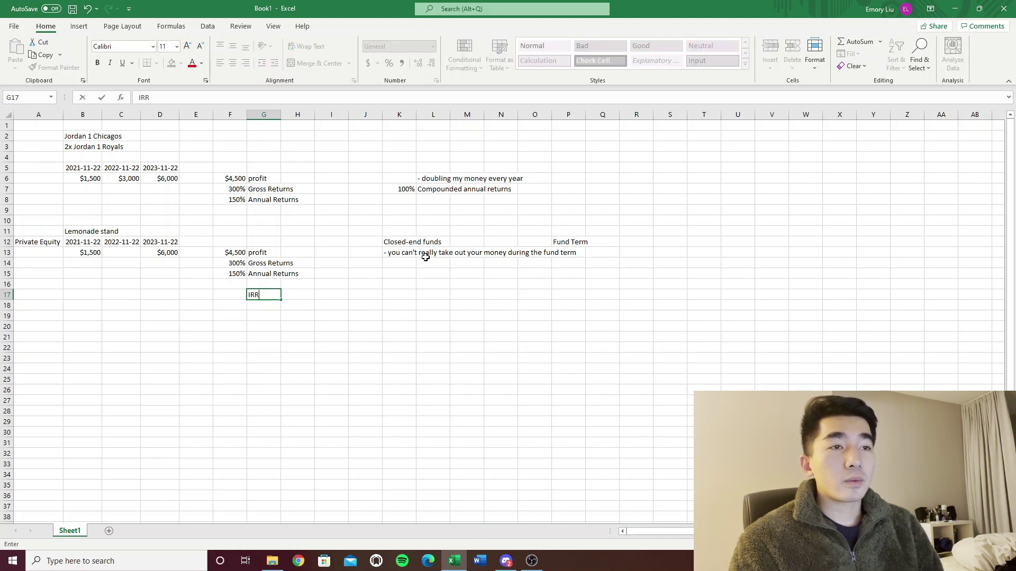
key(BackSpace)
key(BackSpace)
text(nternal Rate of Return)
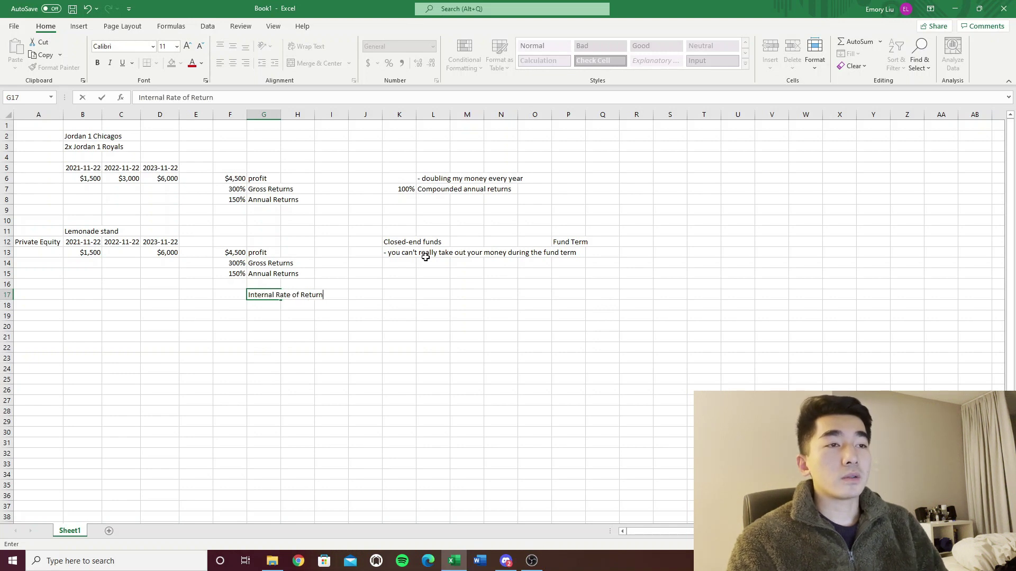
key(Return)
key(Up)
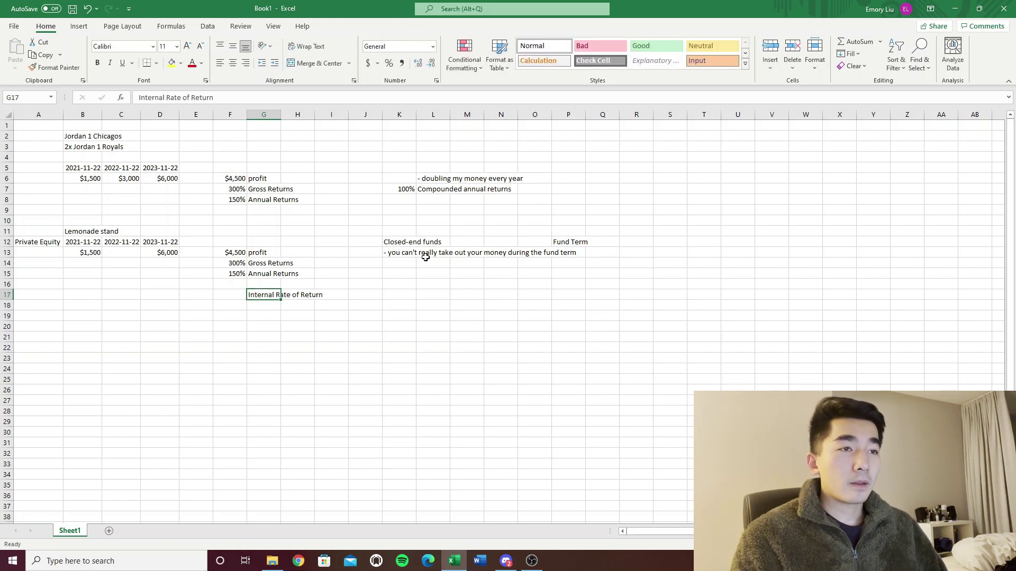
key(ctrl+x)
key(Right)
key(ctrl+v)
key(Left)
Compare the compounded annual return in K7 with the yearly Jordan shoe values in B6:D6.
click(402, 189)
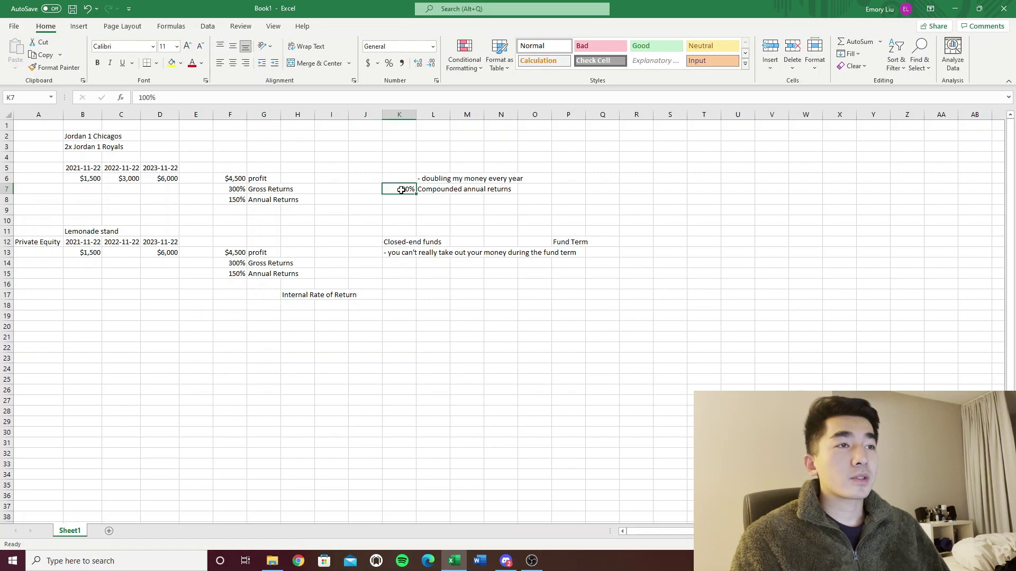
drag(404, 176, 402, 189)
click(402, 189)
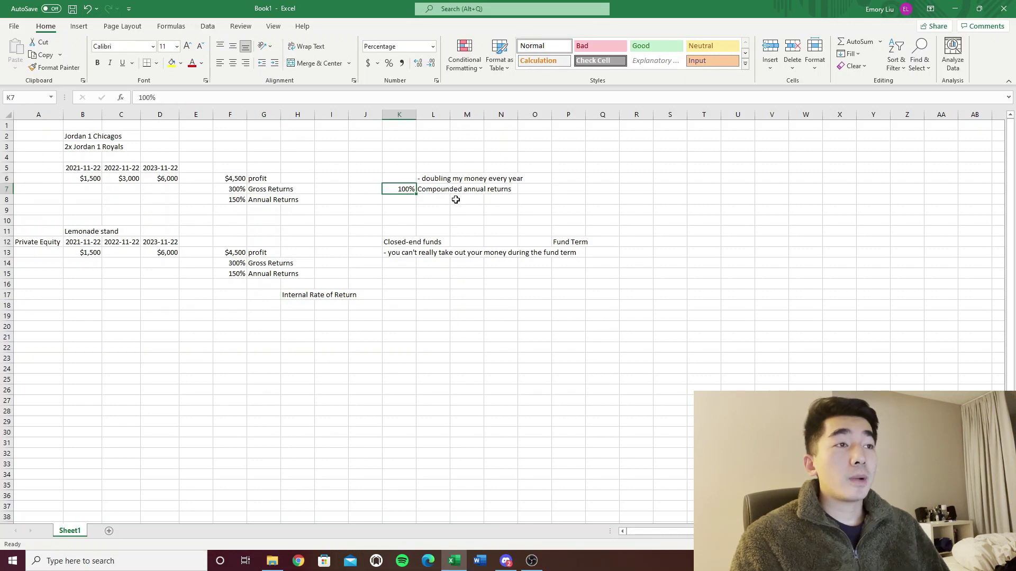
drag(161, 179, 128, 180)
click(159, 178)
click(121, 178)
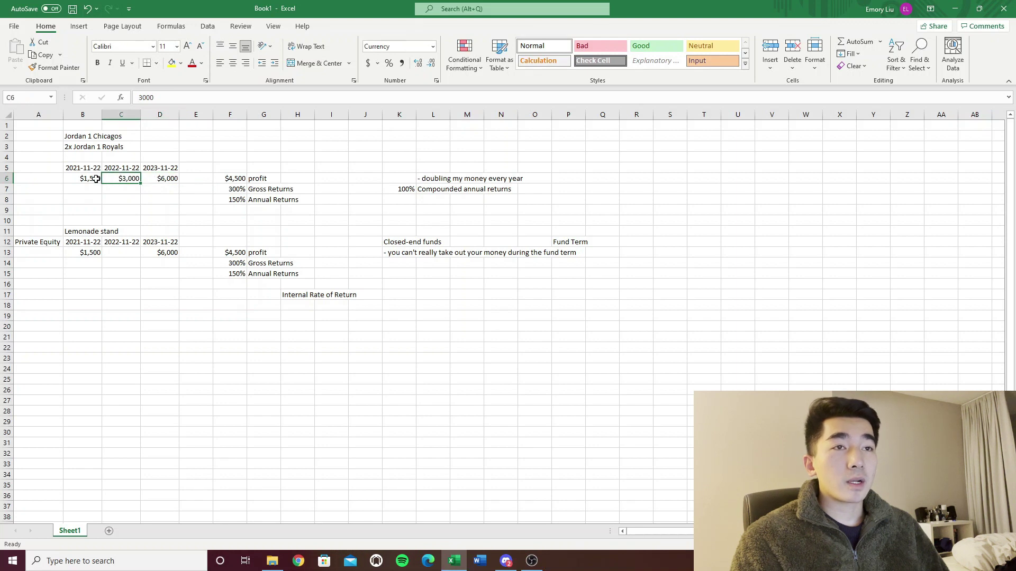
click(90, 178)
click(187, 206)
click(239, 293)
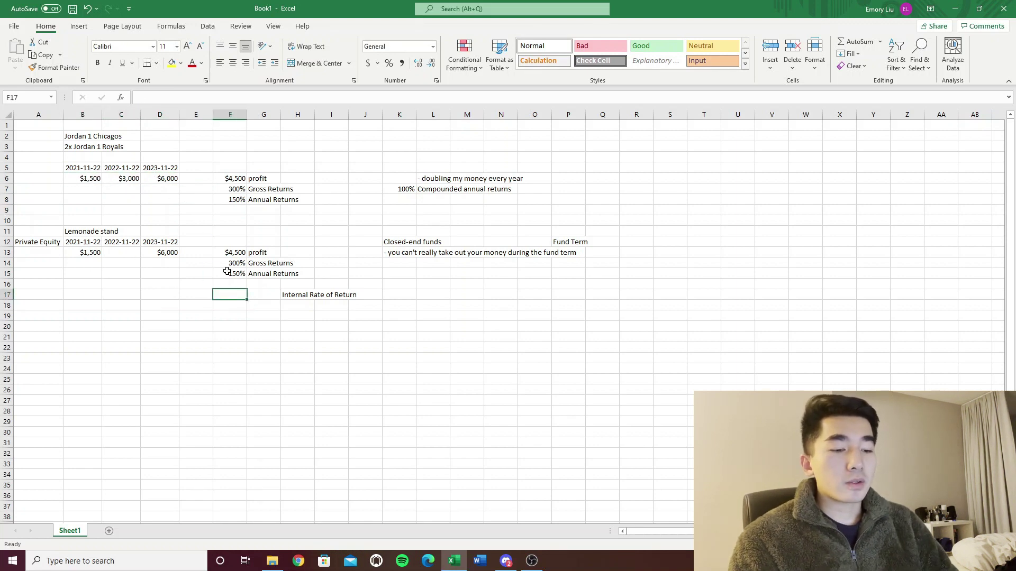
text(=XIRR()
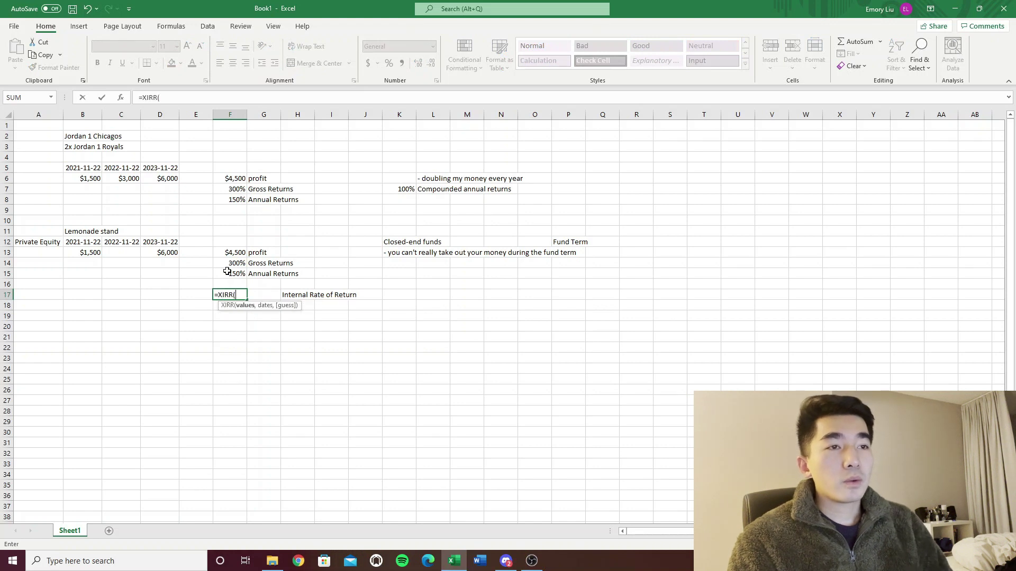
drag(89, 254, 155, 252)
key(Escape)
Enter the lemonade stand cash flows in row 14, with -1500 in B14 and 6000 in D14.
click(91, 263)
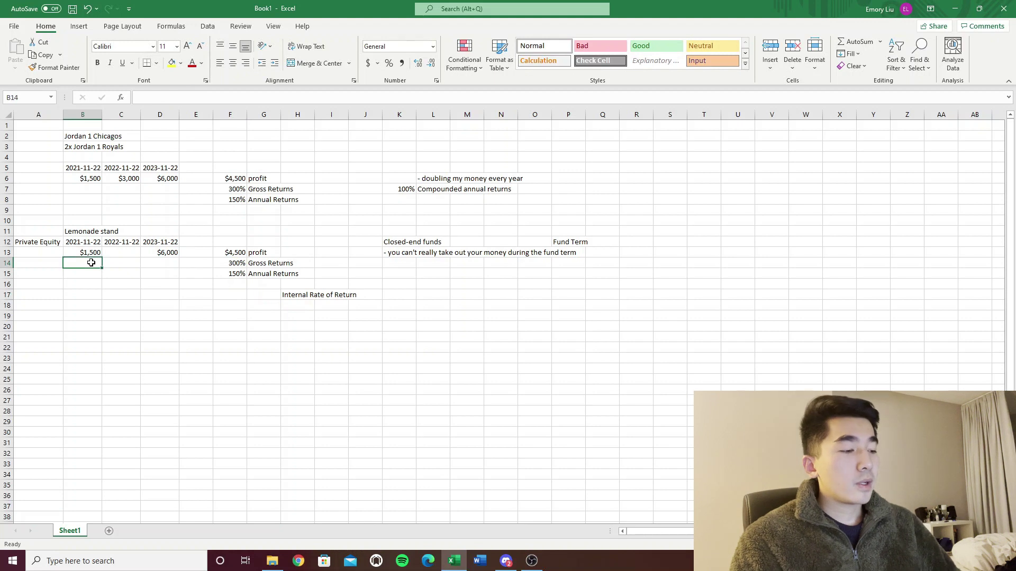
text(-1500)
key(Return)
click(162, 259)
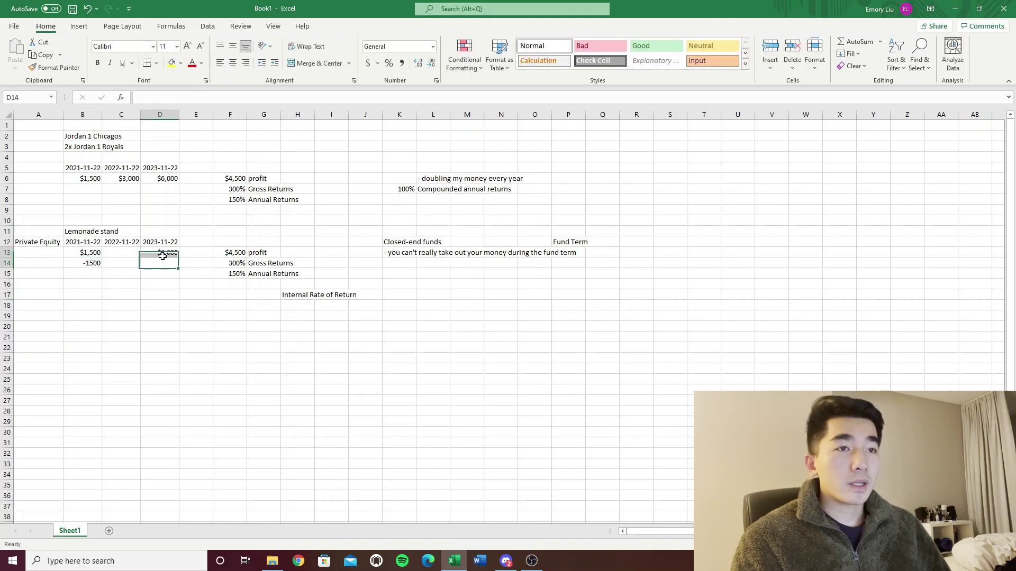
text(6)
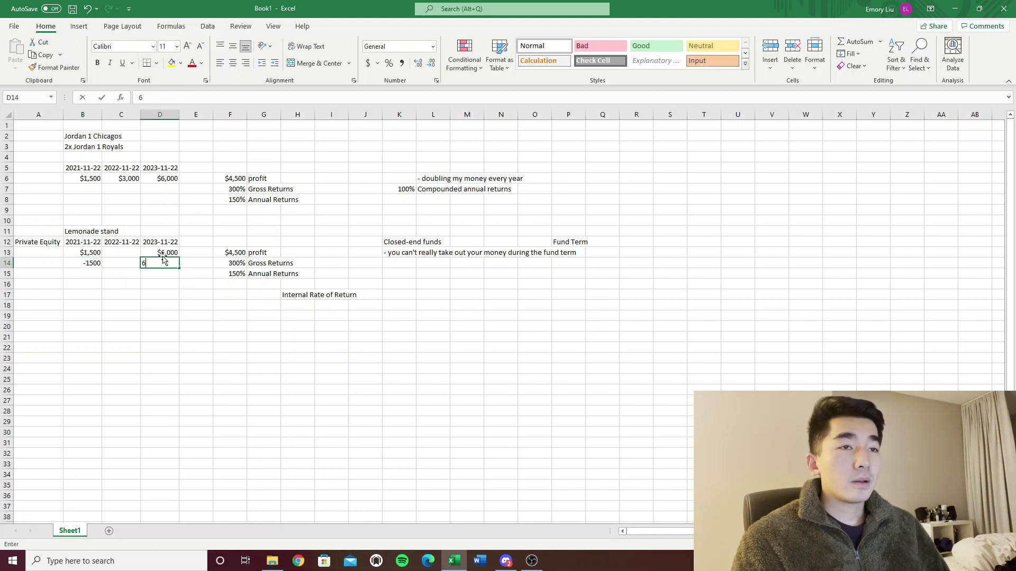
text(0000)
key(BackSpace)
key(Return)
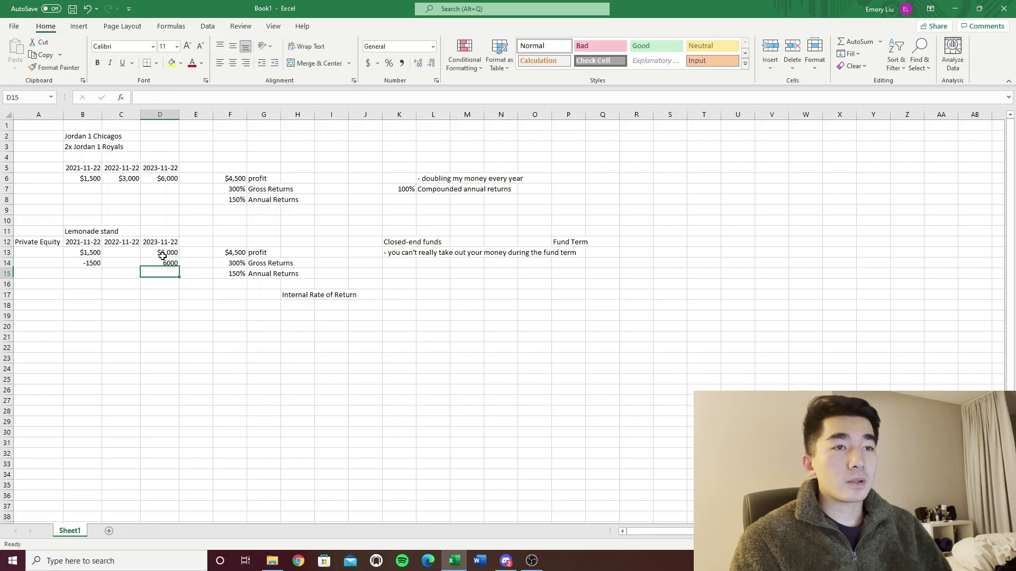
Calculate the internal rate of return in F17 with XIRR, using values B14:D14 and dates B12:D12, formatted as a percentage.
click(230, 295)
text(=xirr()
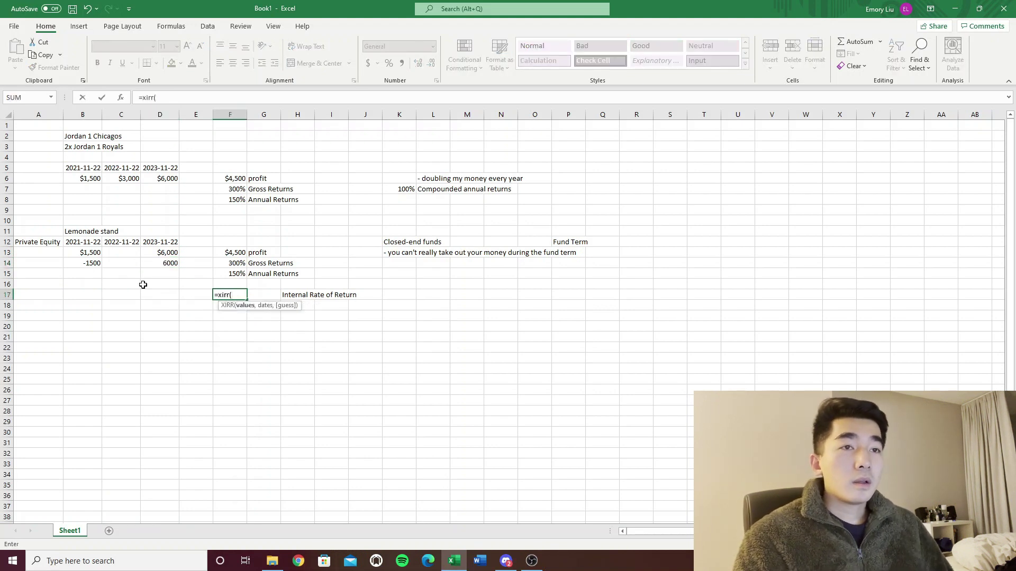
drag(86, 264, 158, 264)
text(,)
drag(88, 243, 166, 241)
text())
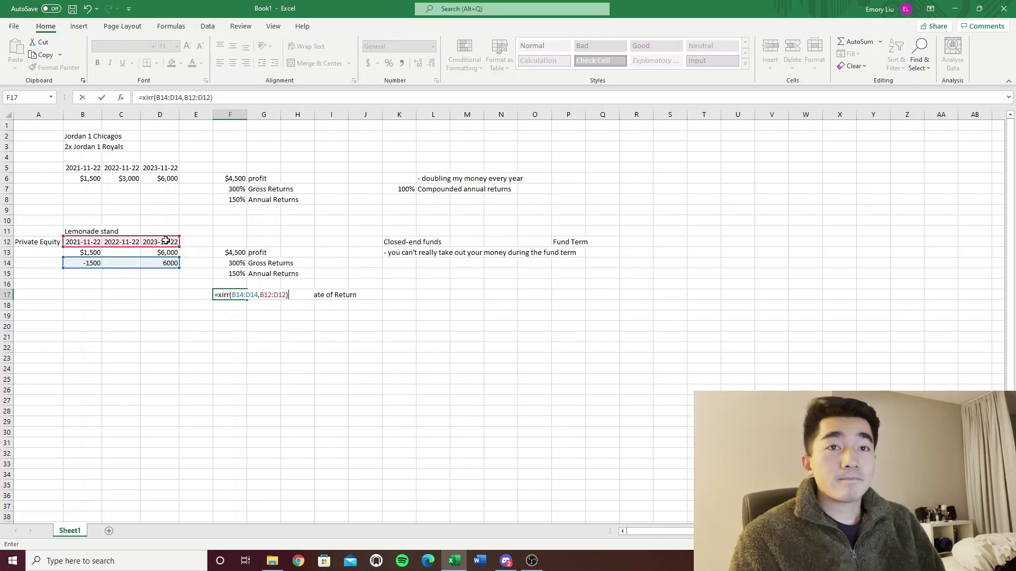
key(ctrl+Return)
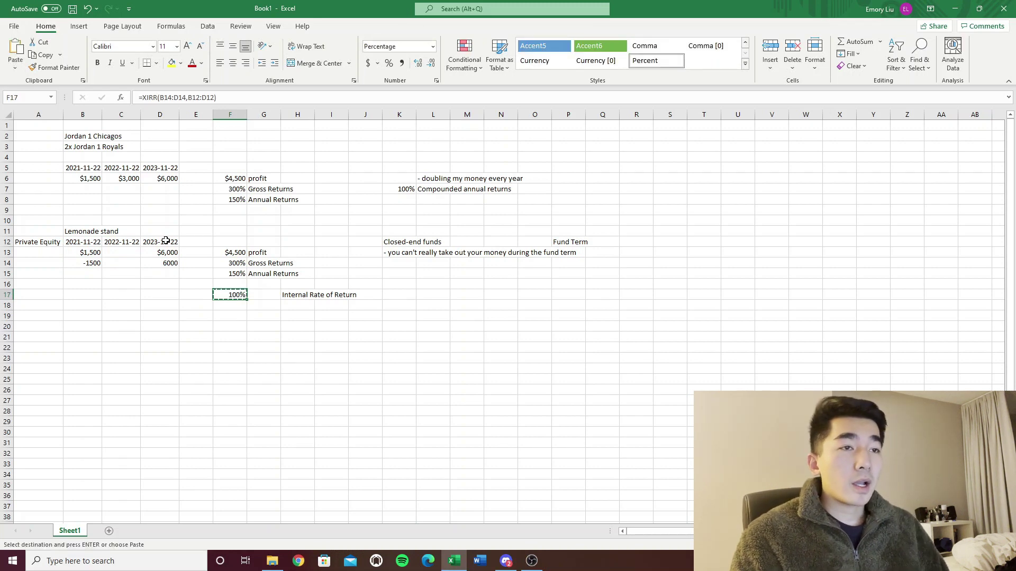
Move the Internal Rate of Return label from H17 to G17, directly beside the XIRR result.
key(Right)
key(Right)
key(ctrl+x)
key(Left)
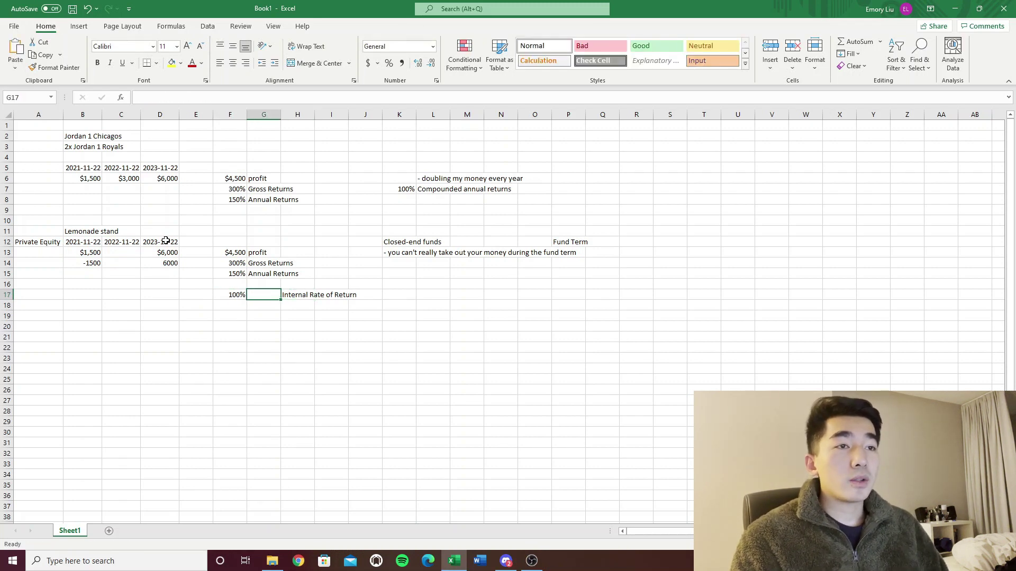
key(ctrl+v)
click(176, 292)
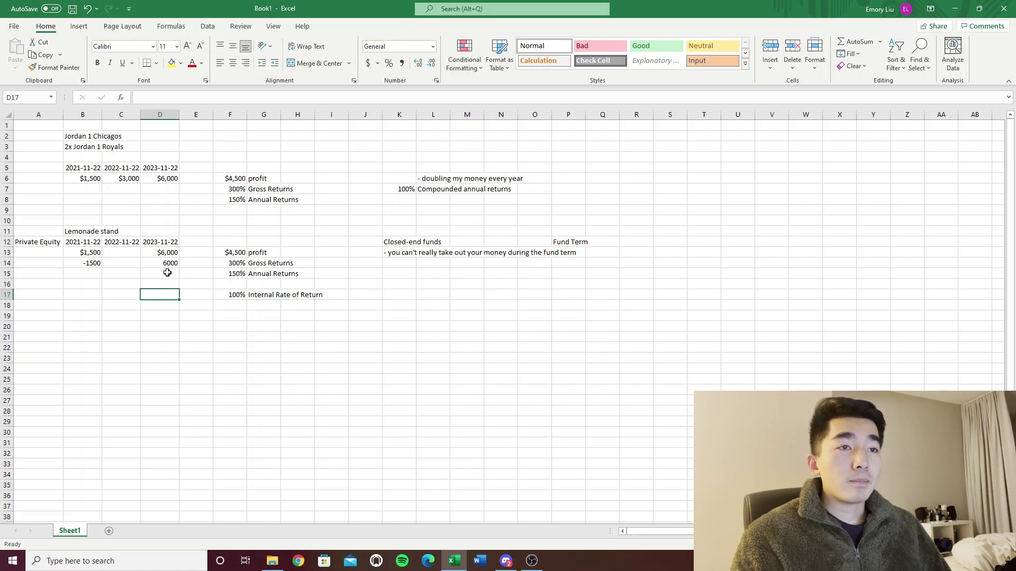
Review the XIRR result in F17 and compare the lemonade stand's dates and values with those of the Jordan shoes.
click(226, 294)
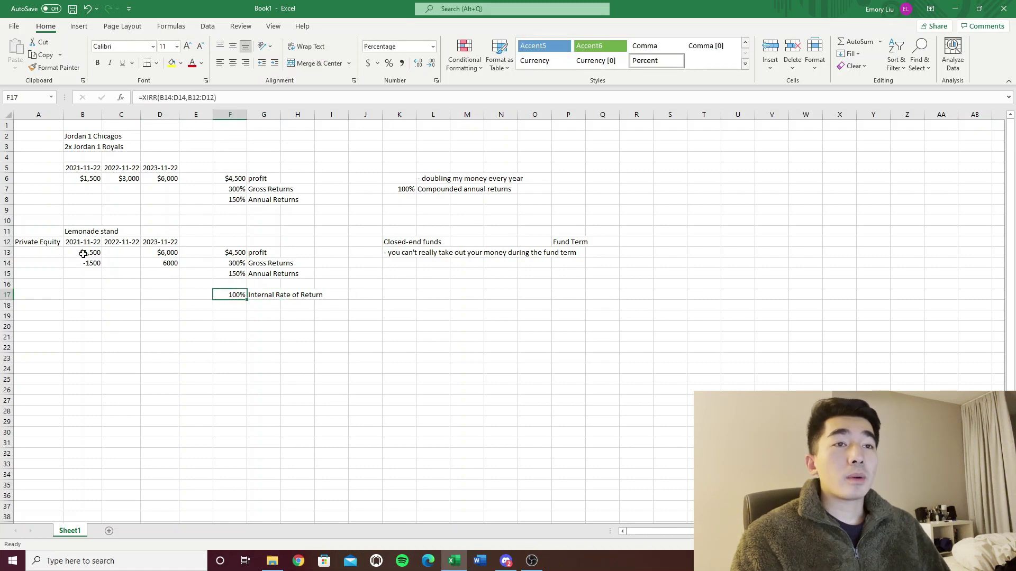
drag(85, 253, 158, 242)
click(195, 232)
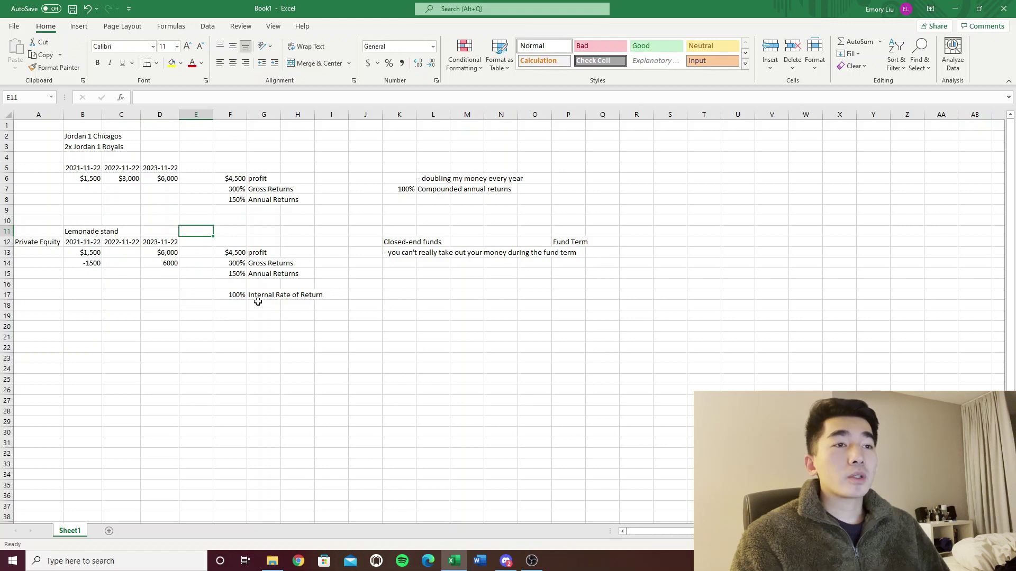
drag(227, 295, 268, 295)
click(187, 221)
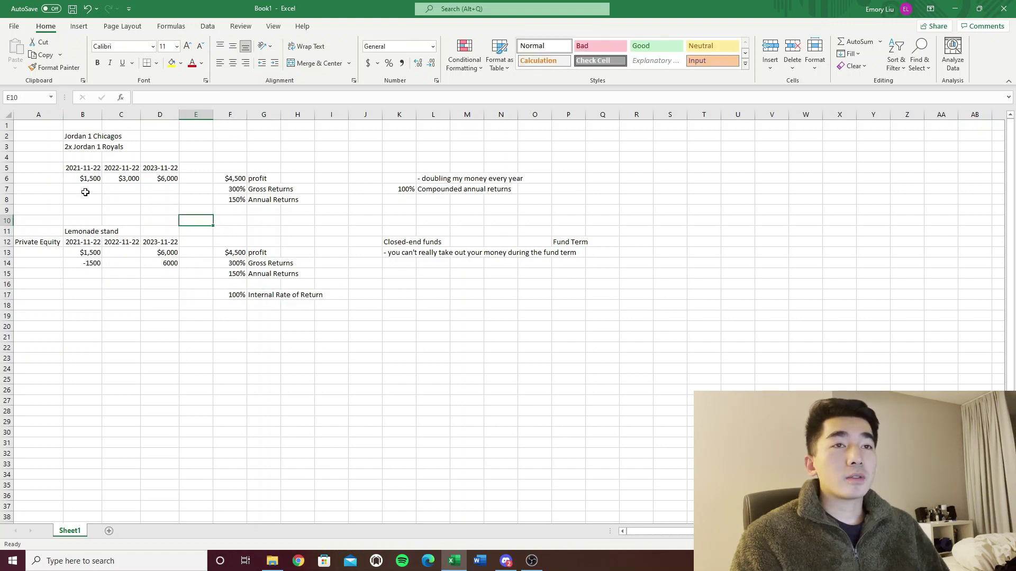
drag(83, 169, 136, 168)
click(132, 186)
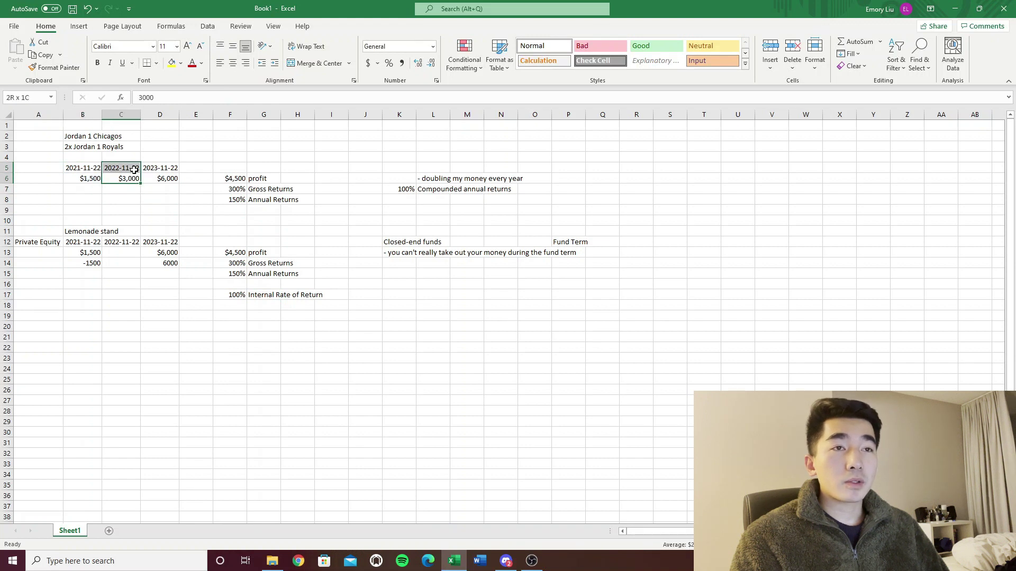
click(204, 167)
drag(79, 241, 172, 253)
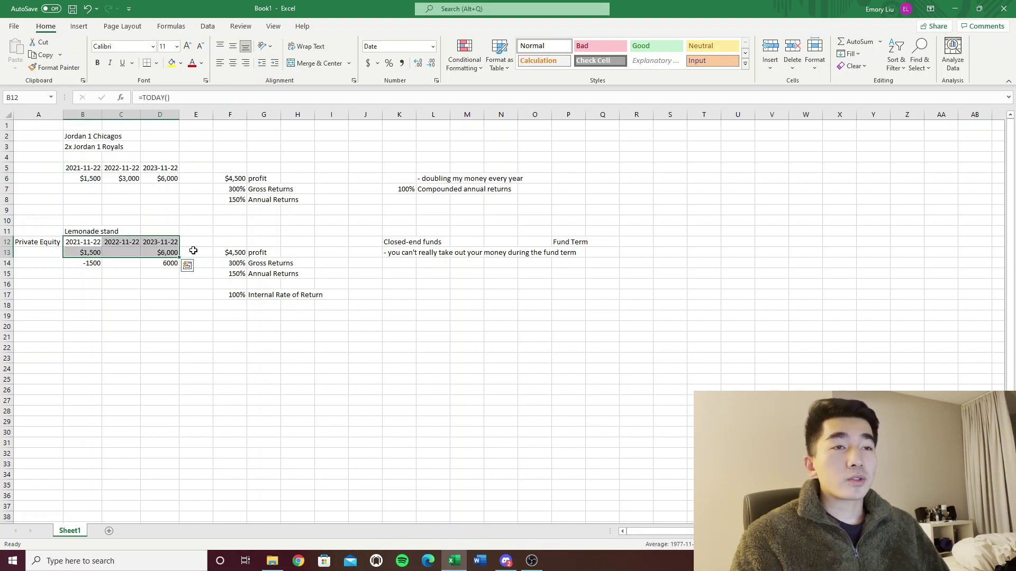
click(199, 242)
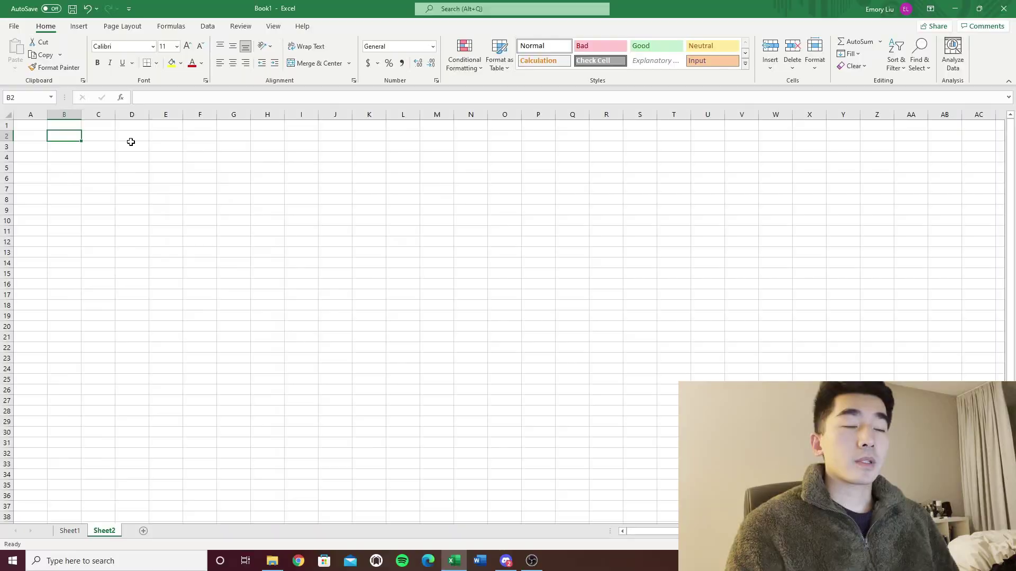
Enter the heading Capital Stack in B2 and make it bold.
text(Capital STa)
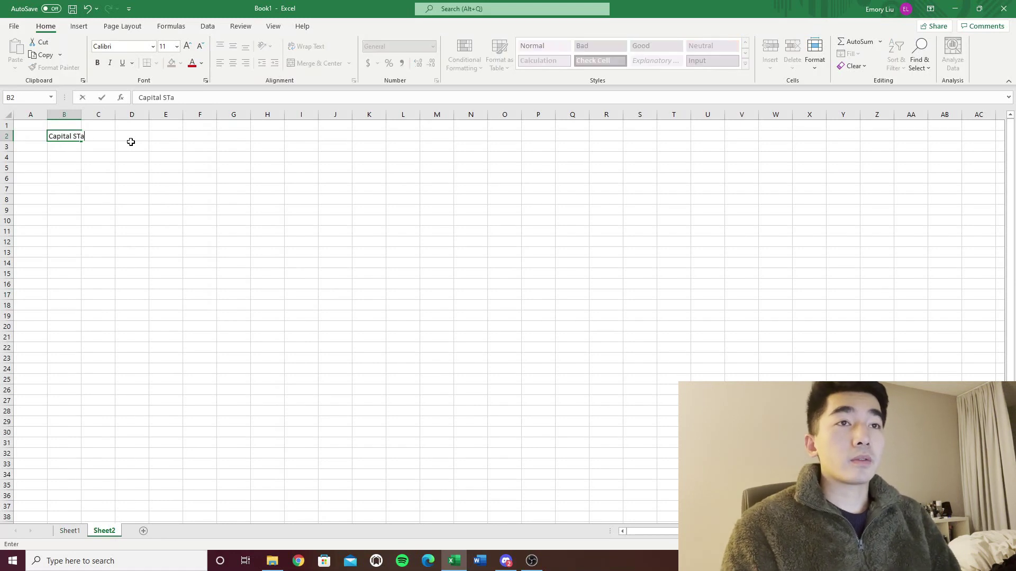
text(ack)
key(Return)
key(Up)
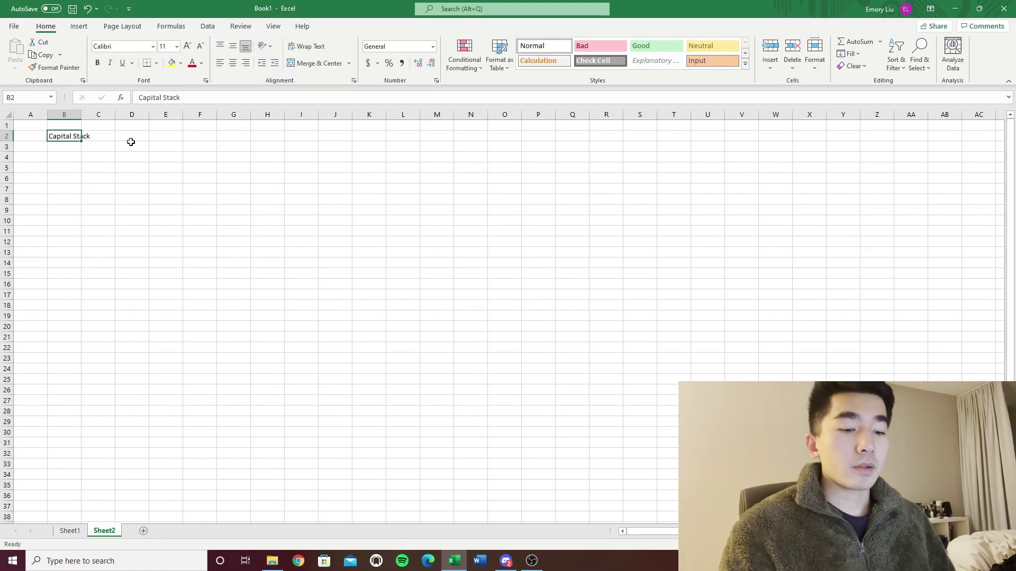
key(ctrl+b)
Enter the heading Leveraged buyout in I2 and make it bold.
key(Right)
key(Right)
key(Right)
key(Right)
key(Right)
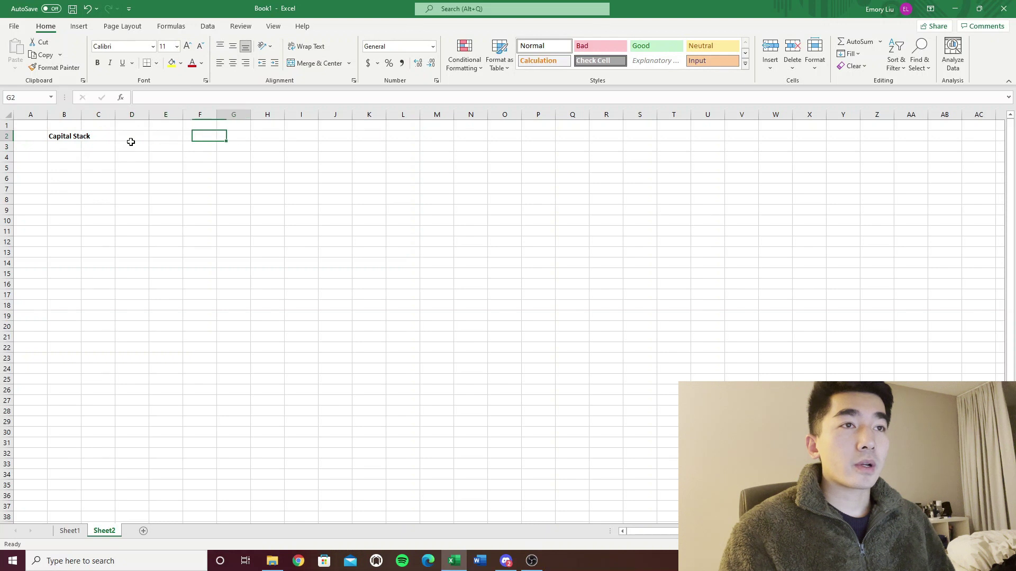
key(Right)
key(Right)
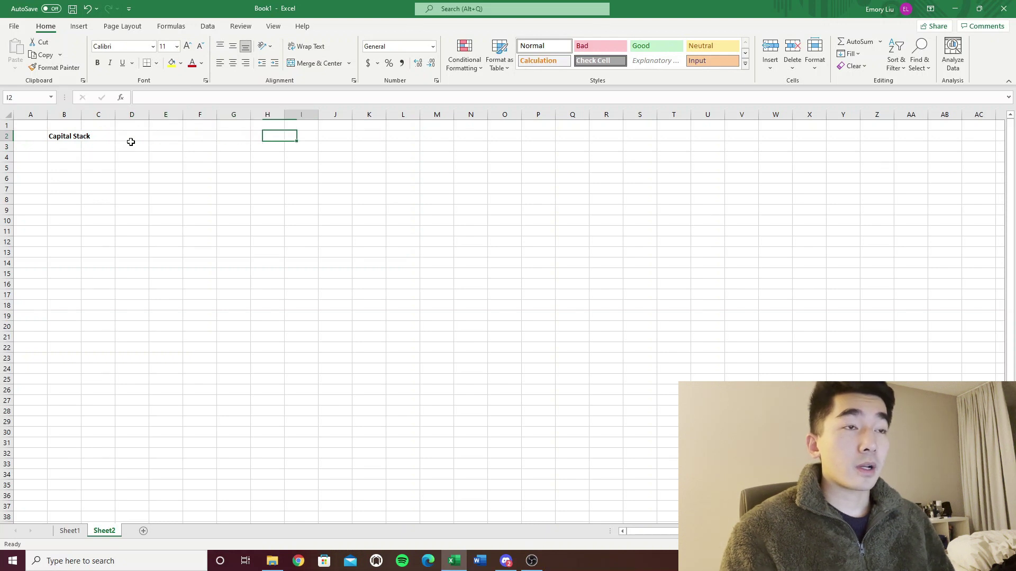
text(Leveraged)
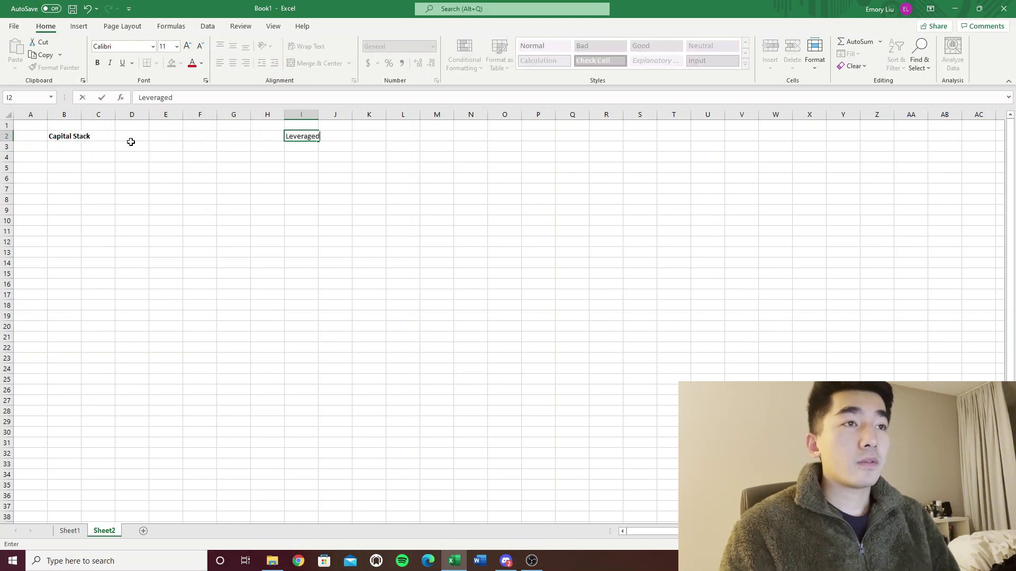
text( buyout)
key(Return)
key(Up)
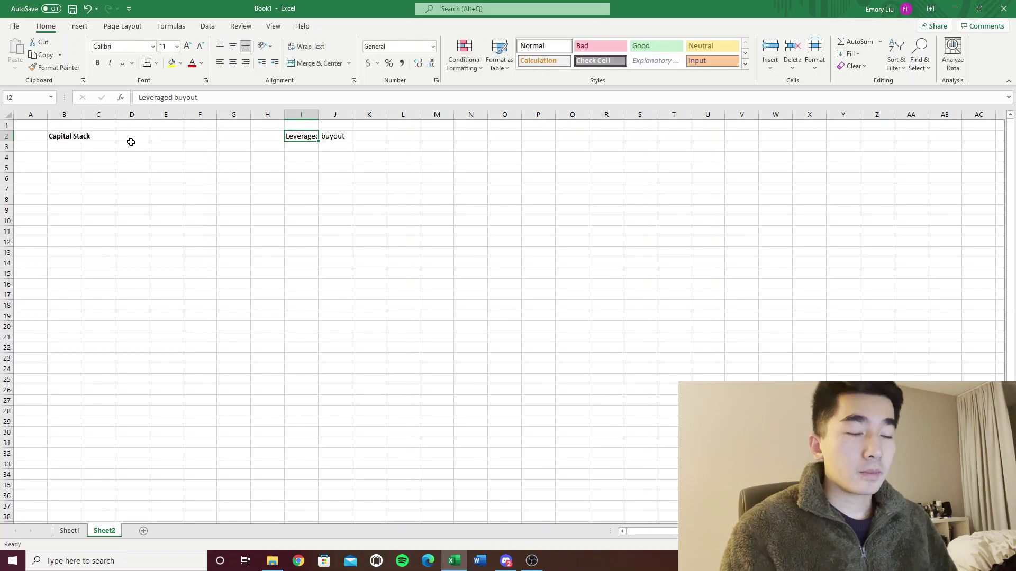
key(ctrl+b)
key(Right)
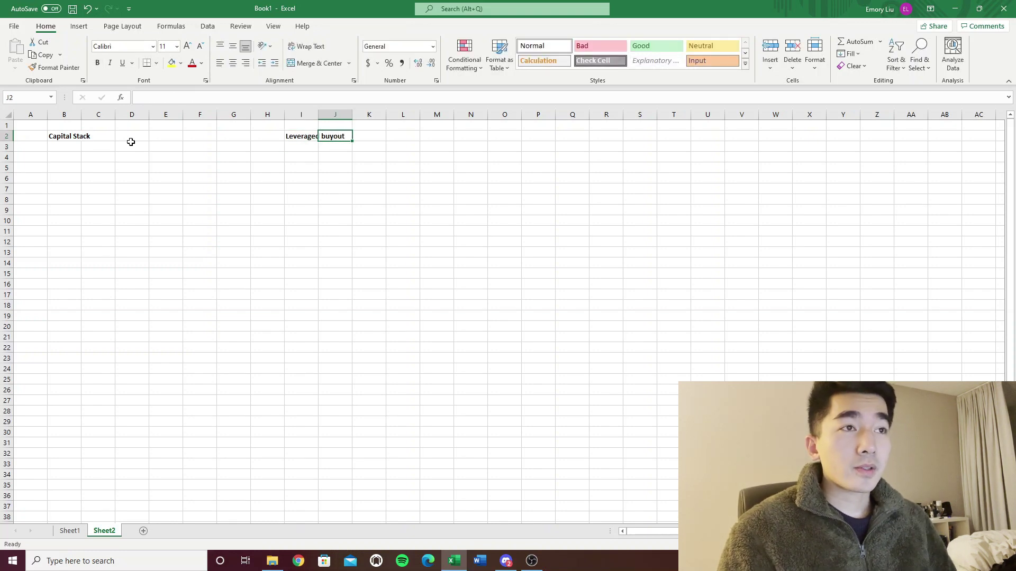
key(Left)
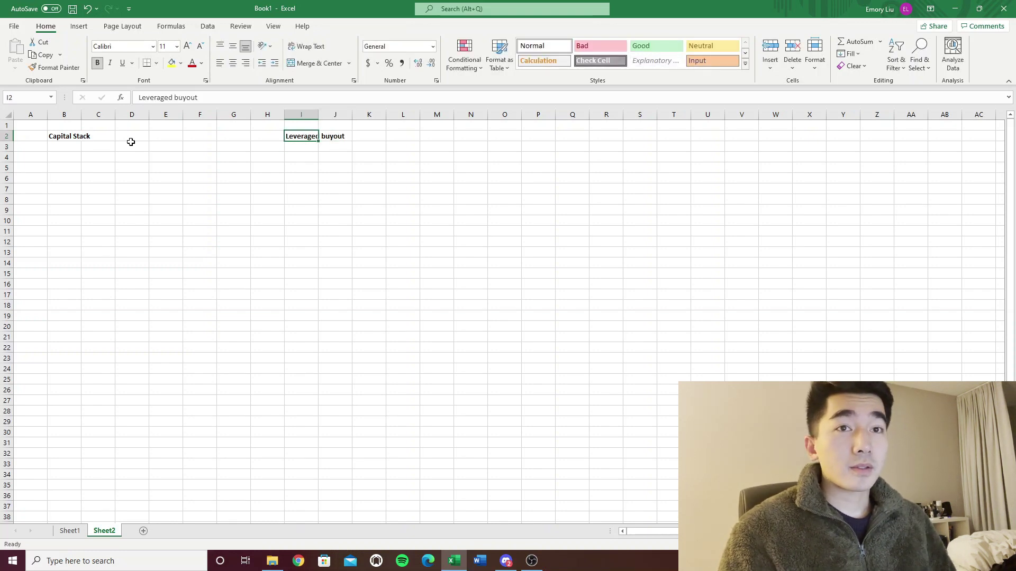
Add the note "- you are taking on debt to buy an asset" in I3, directly below the Leveraged buyout heading.
key(Down)
text('-)
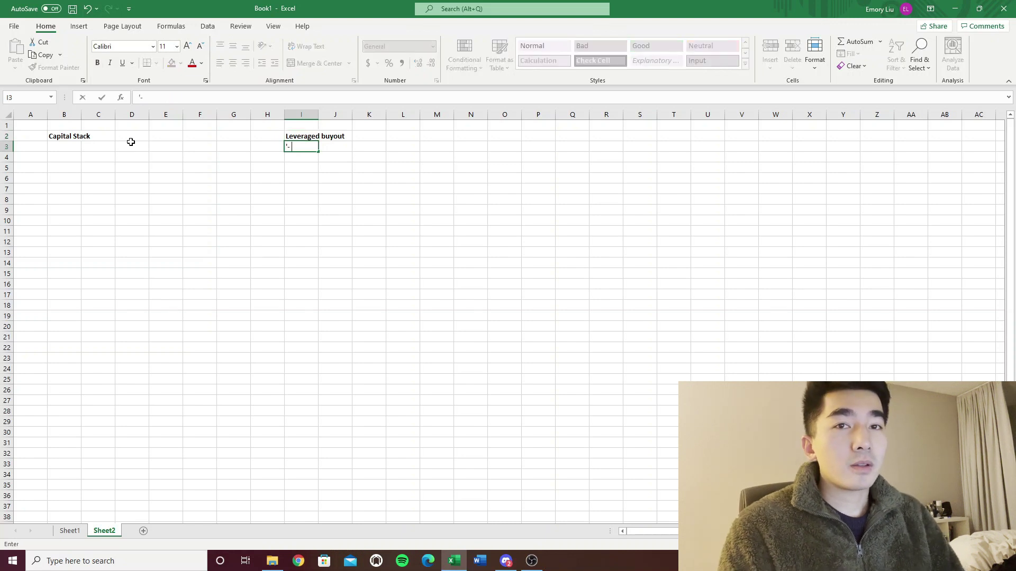
text( you are taking on d)
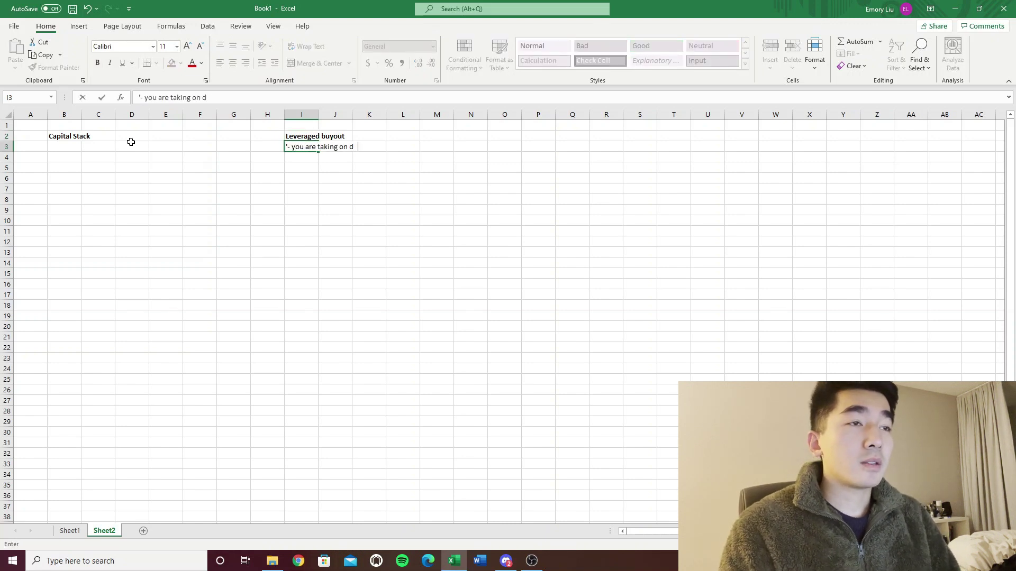
text(ebt to buy an)
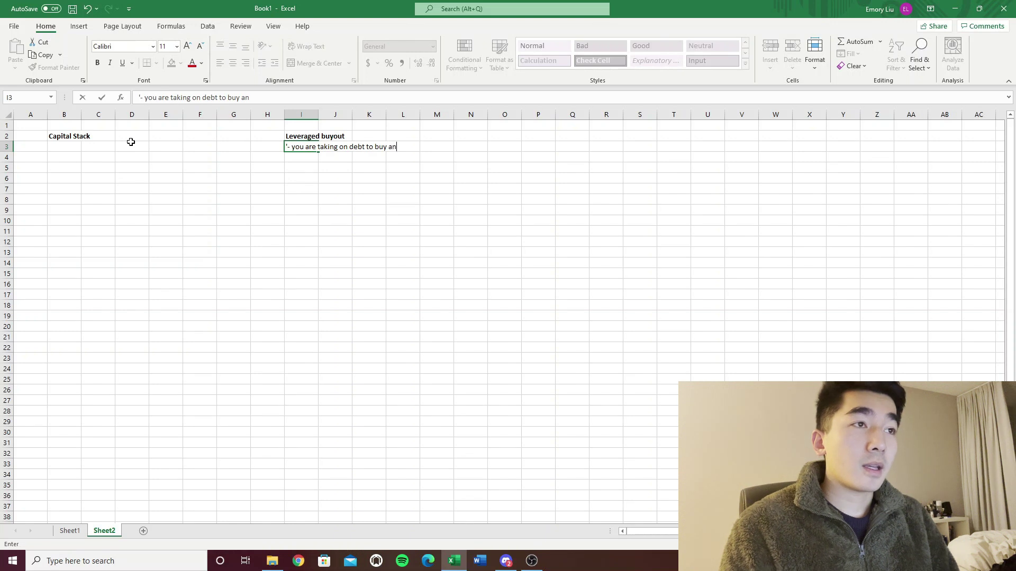
text( asset)
key(Return)
key(Up)
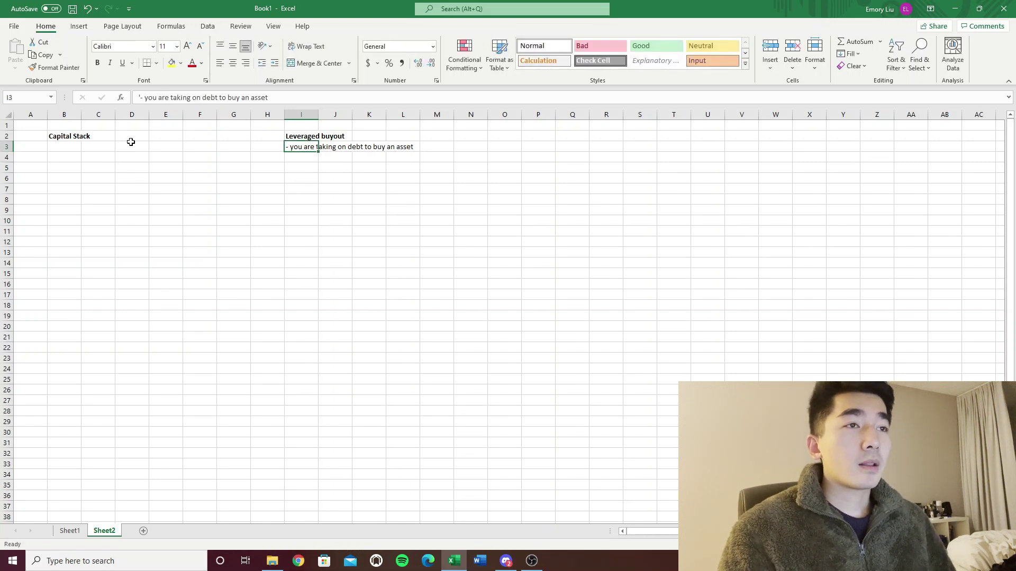
Copy the I3 note into I4 and reword its ending so it reads "- you are taking on debt to buy a business".
key(Down)
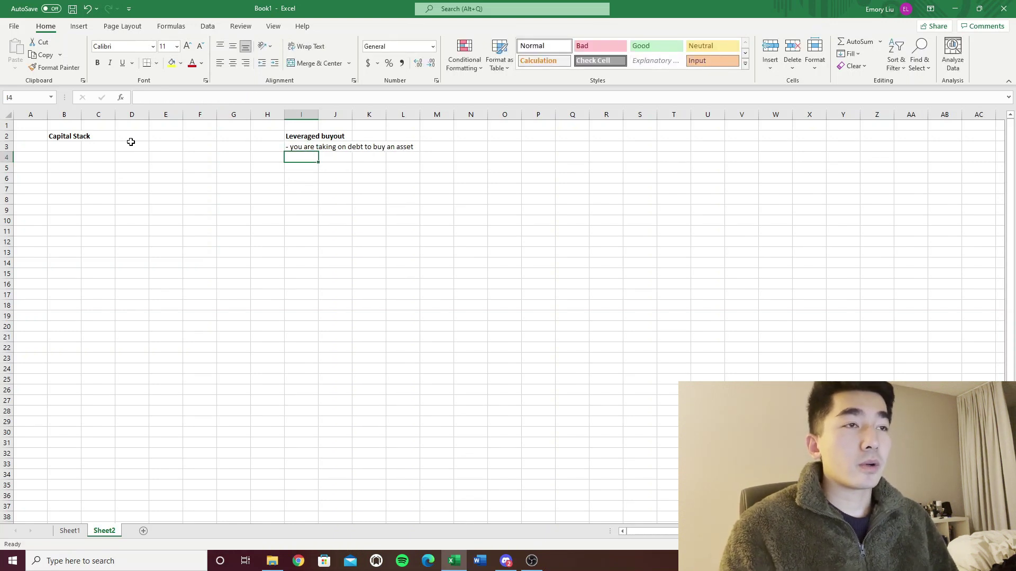
key(Up)
key(ctrl+c)
key(Down)
key(ctrl+v)
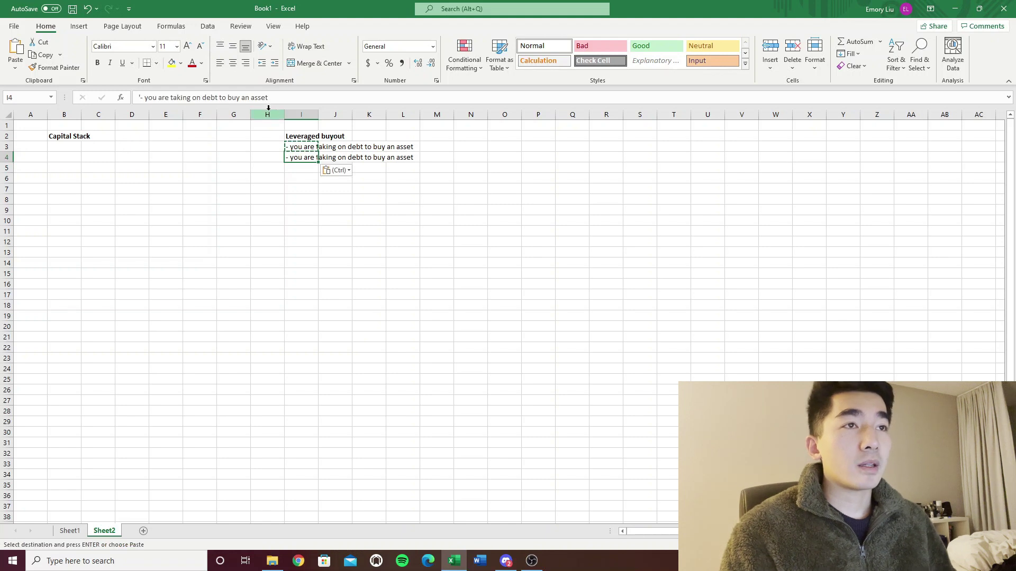
double_click(255, 99)
text(bu)
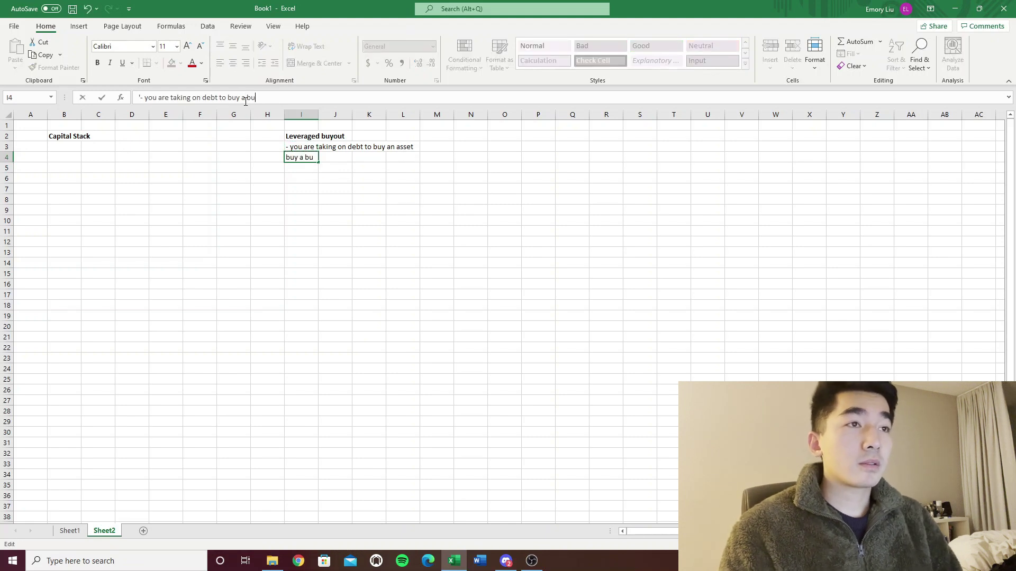
text(siness)
key(Return)
key(Up)
key(shift+Up)
key(shift+Up)
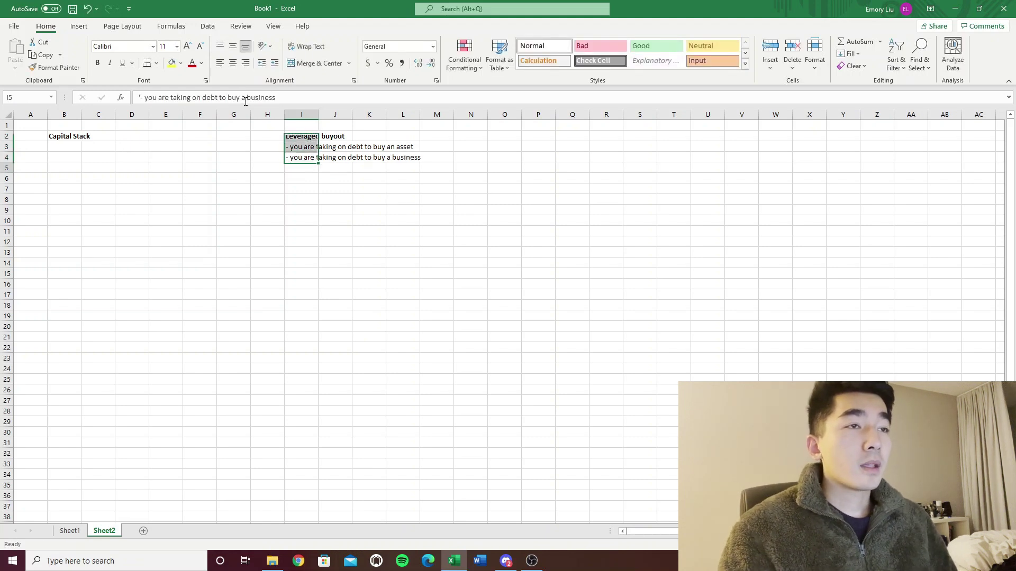
Enter the heading Buying a house in I7 and make it bold.
key(Down)
key(Down)
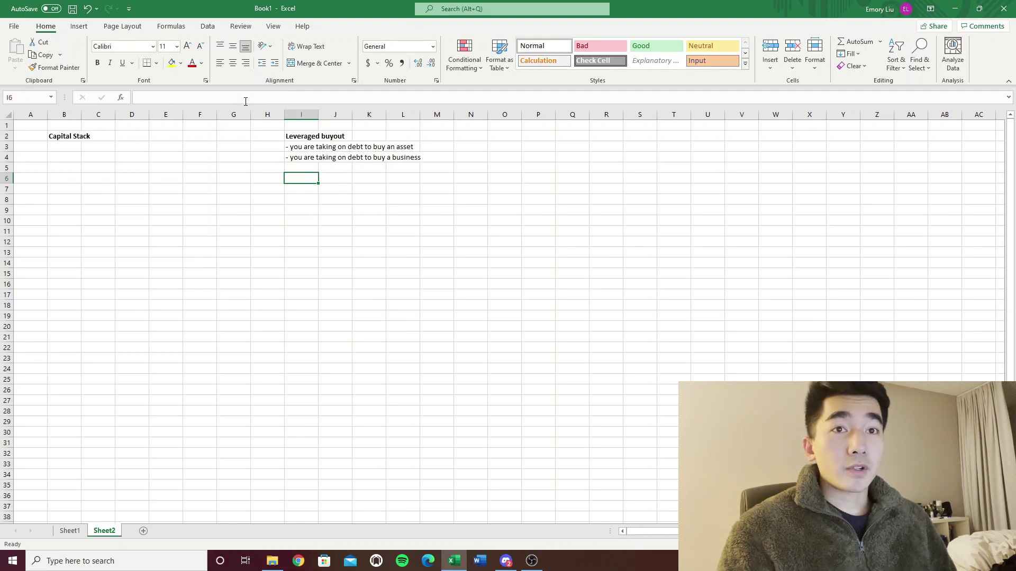
key(Down)
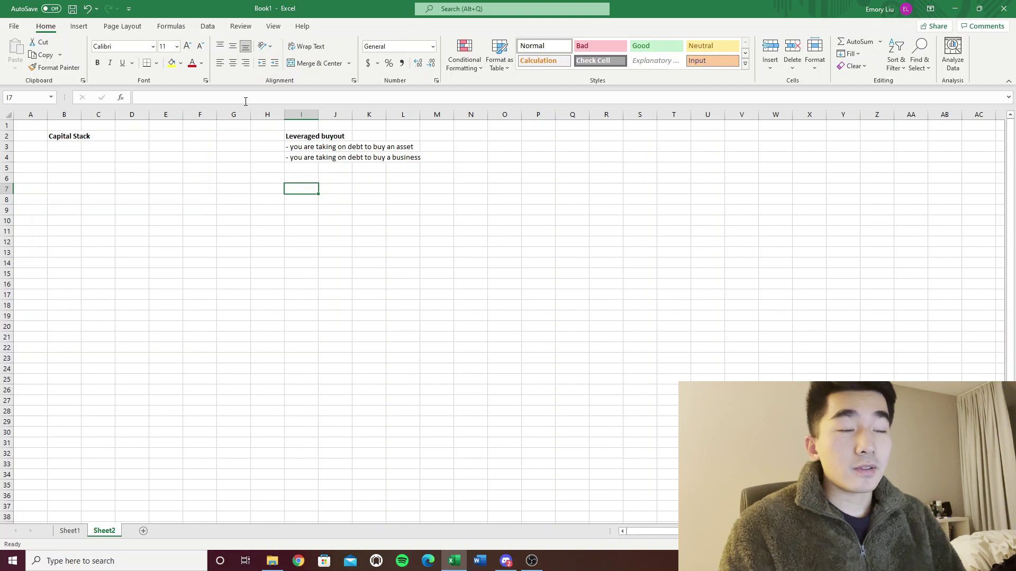
text(Buying a house)
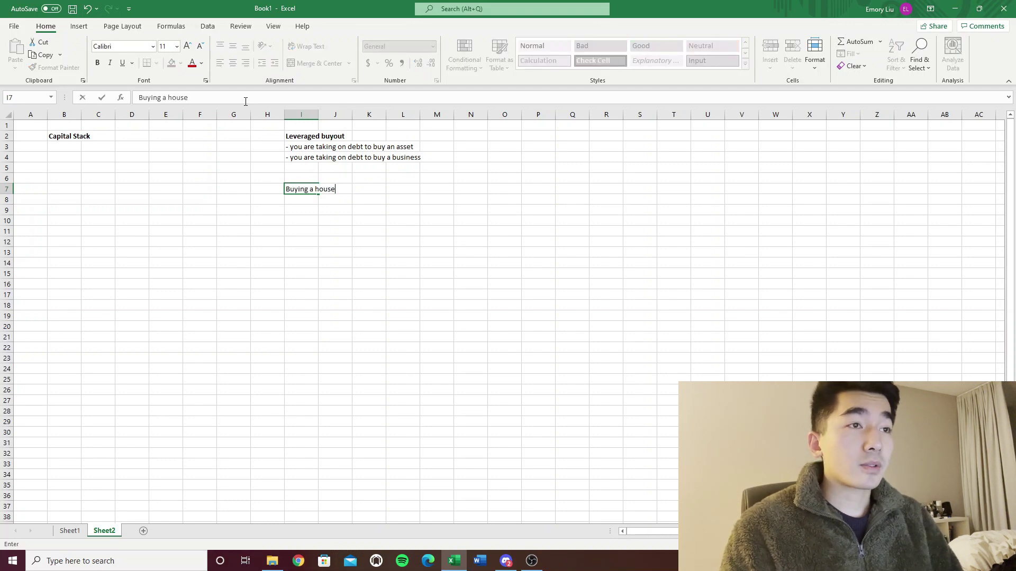
key(Return)
key(Up)
key(ctrl+b)
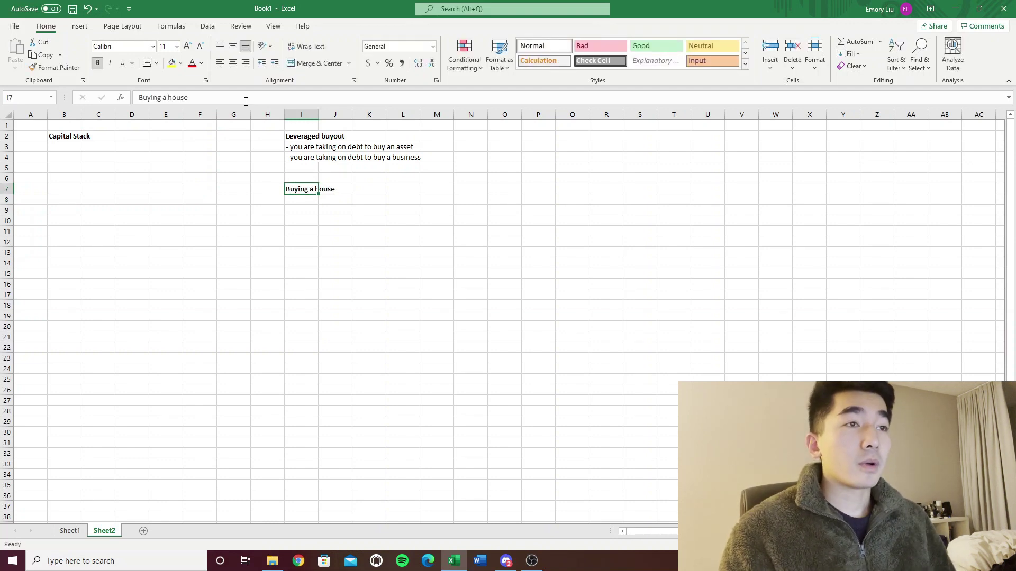
Label I9 as House and enter its price of $500,000 in J9.
key(Down)
key(Down)
text(Ho)
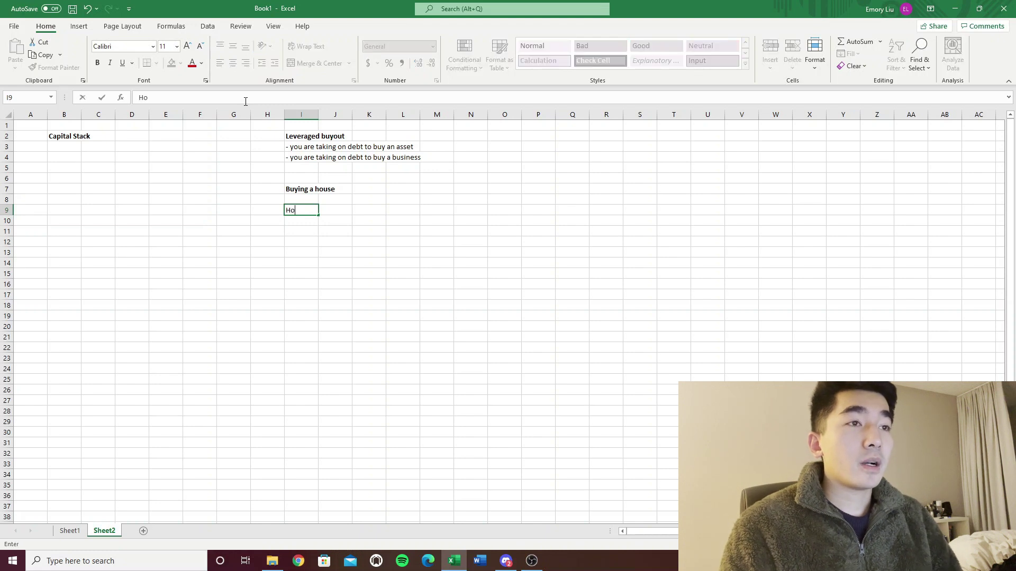
key(Tab)
text($)
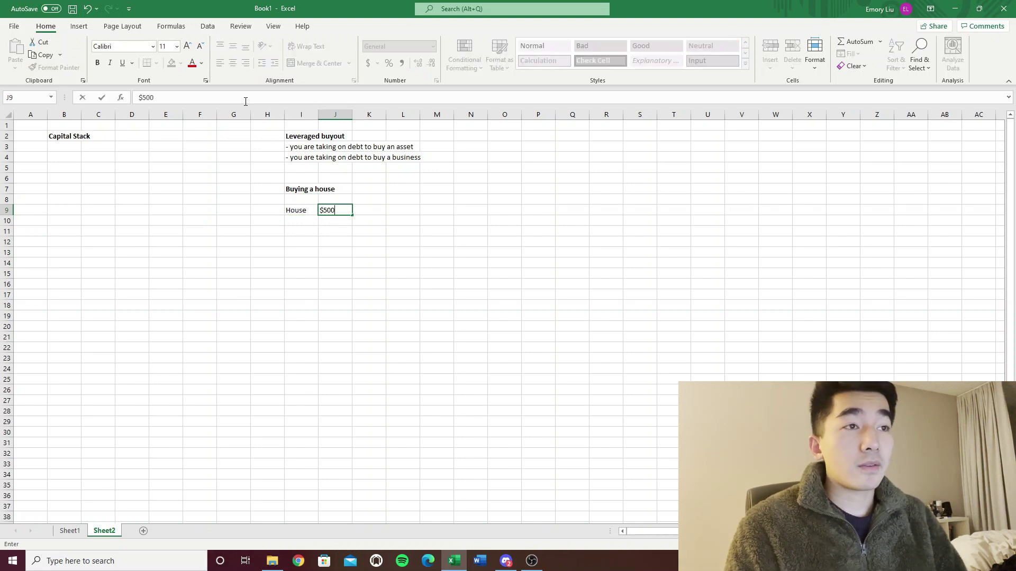
text(500,000)
key(Return)
key(Up)
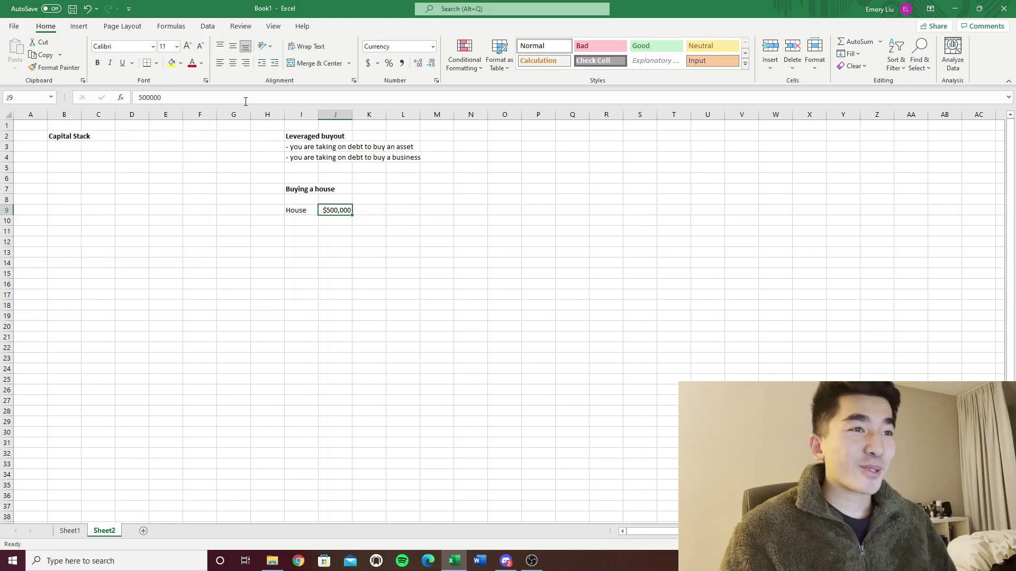
Enter the funding source labels Cash in L9 and Mortgage in L10, to the right of the house price.
key(Left)
key(Right)
key(Left)
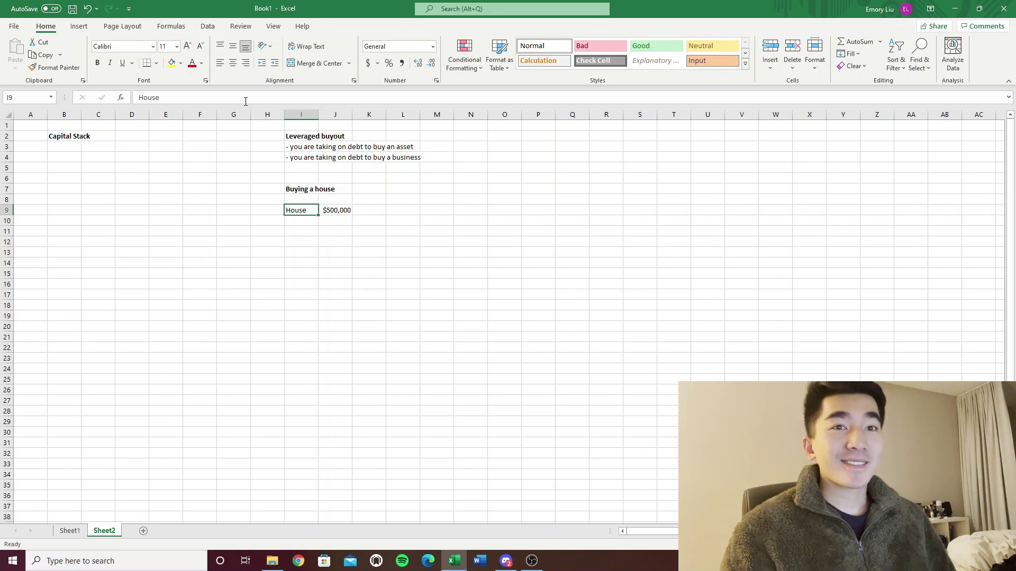
key(shift+Right)
key(Right)
key(Right)
key(Right)
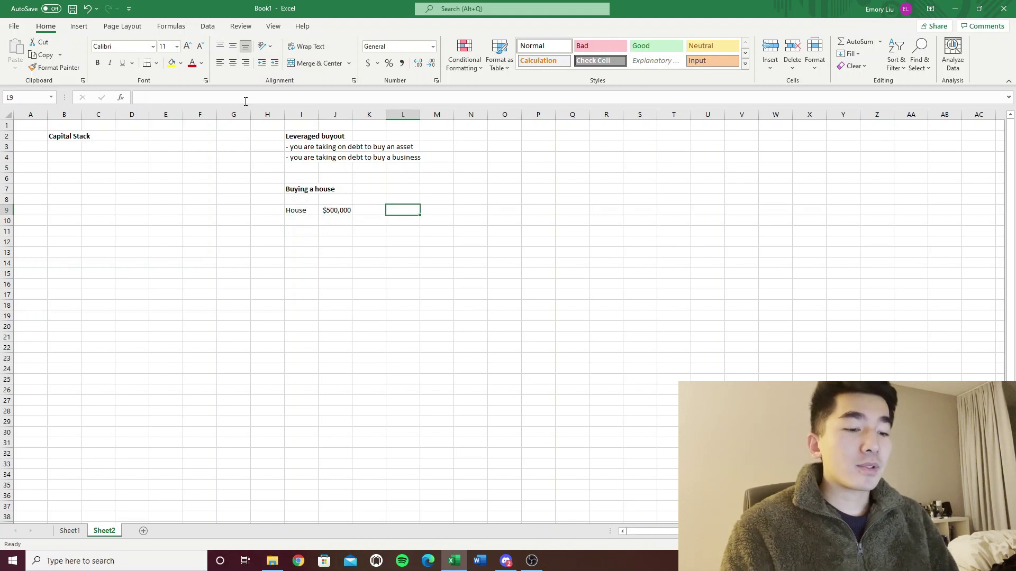
text(Eash)
key(Return)
text(Mortgage)
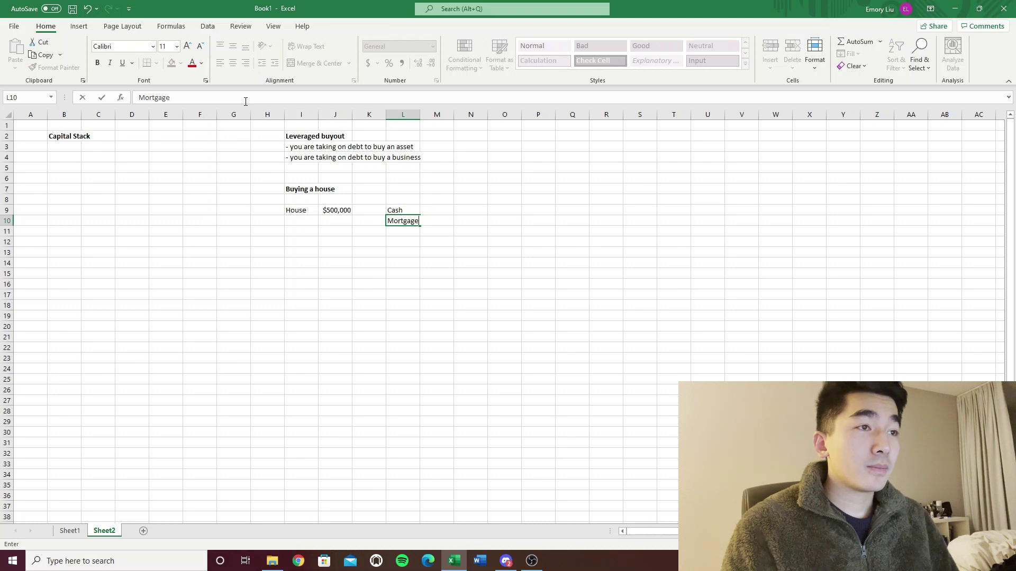
key(ctrl+Return)
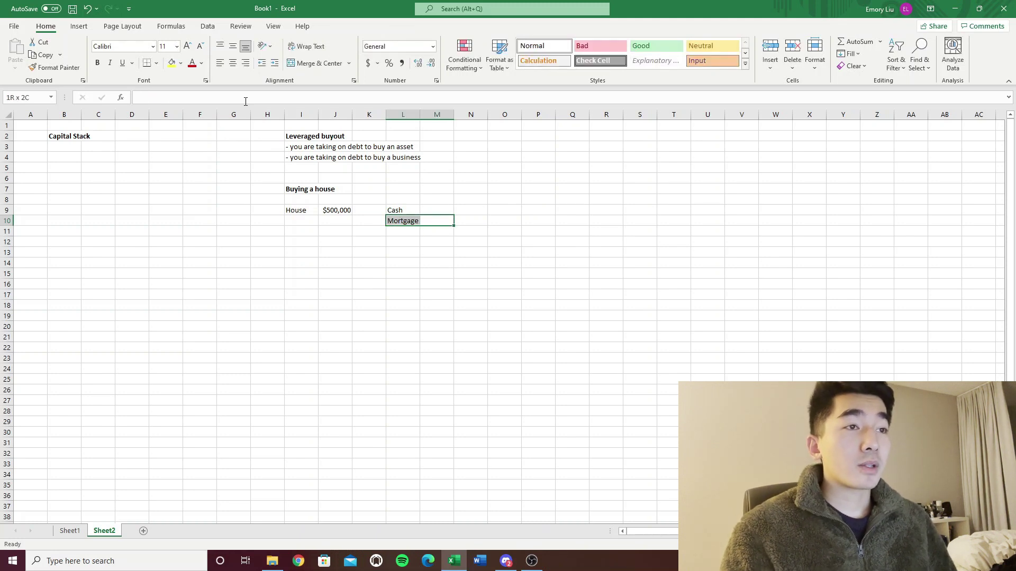
Examine the house price in row 9 against the Cash and Mortgage funding sources.
key(Up)
key(Left)
key(Left)
key(Left)
key(shift+Right)
key(Right)
key(Right)
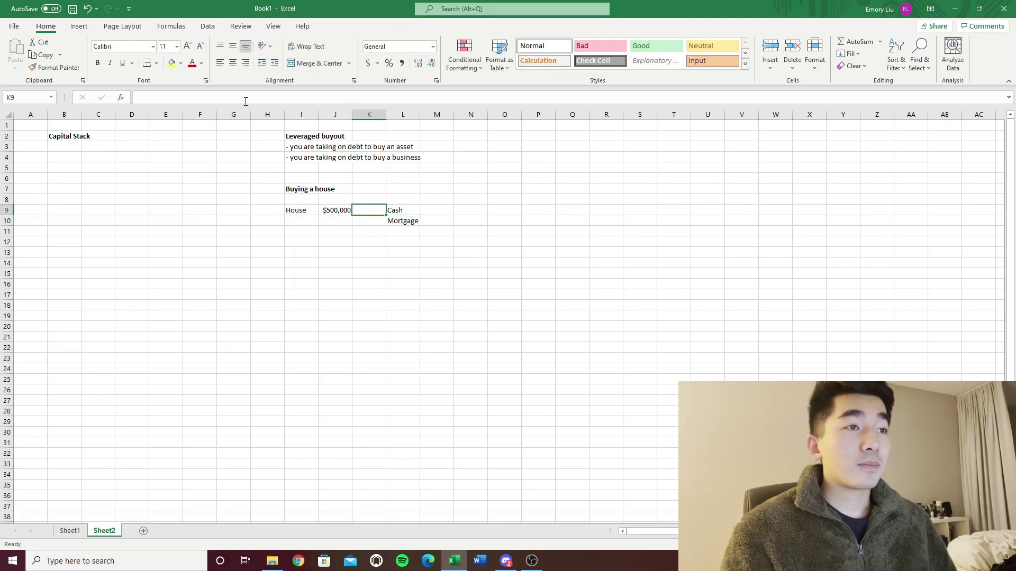
key(Right)
key(Right)
key(Left)
key(Down)
key(Up)
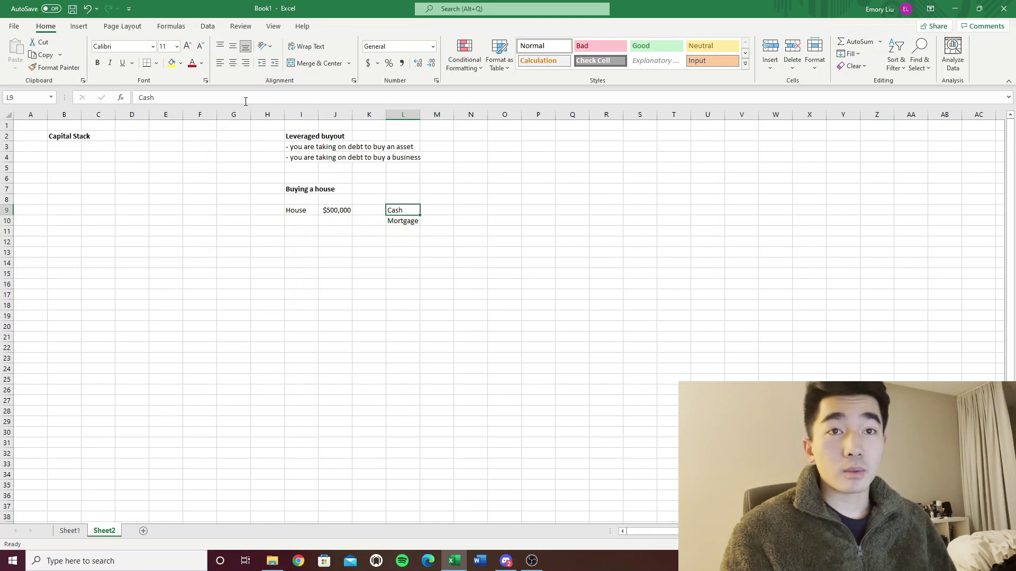
Calculate the mortgage in M10 as 80% of the house price with =0.8*J9, displayed without decimals.
key(Right)
key(Right)
key(Down)
key(Left)
text(=)
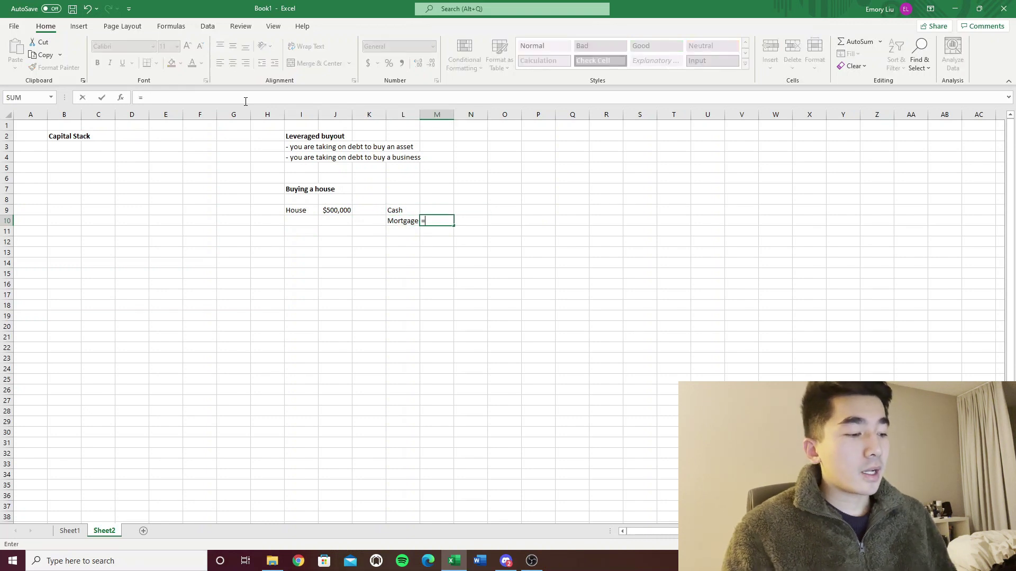
text(0.8*)
key(Up)
key(Left)
key(Left)
key(Left)
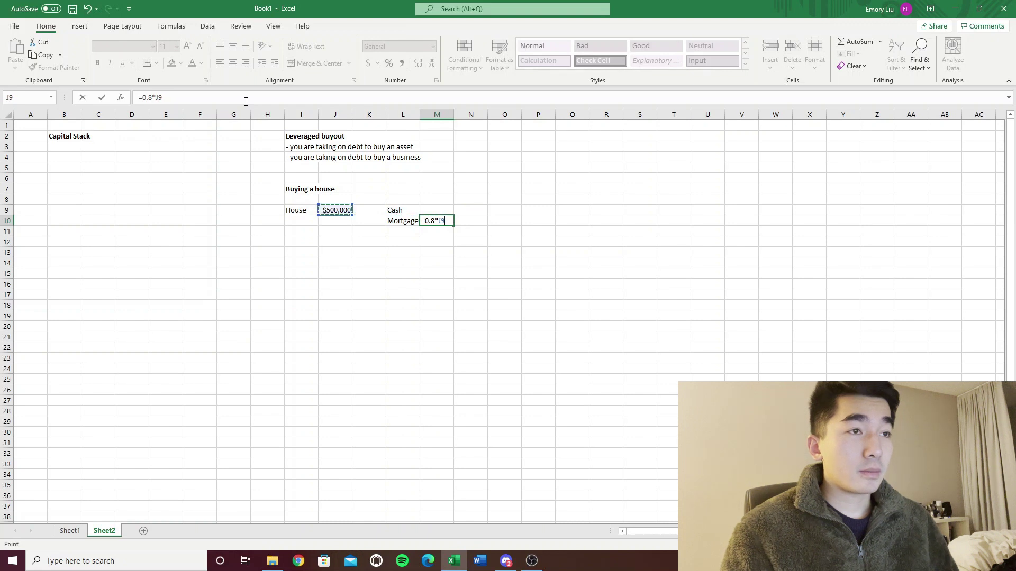
key(Return)
key(Up)
key(alt)
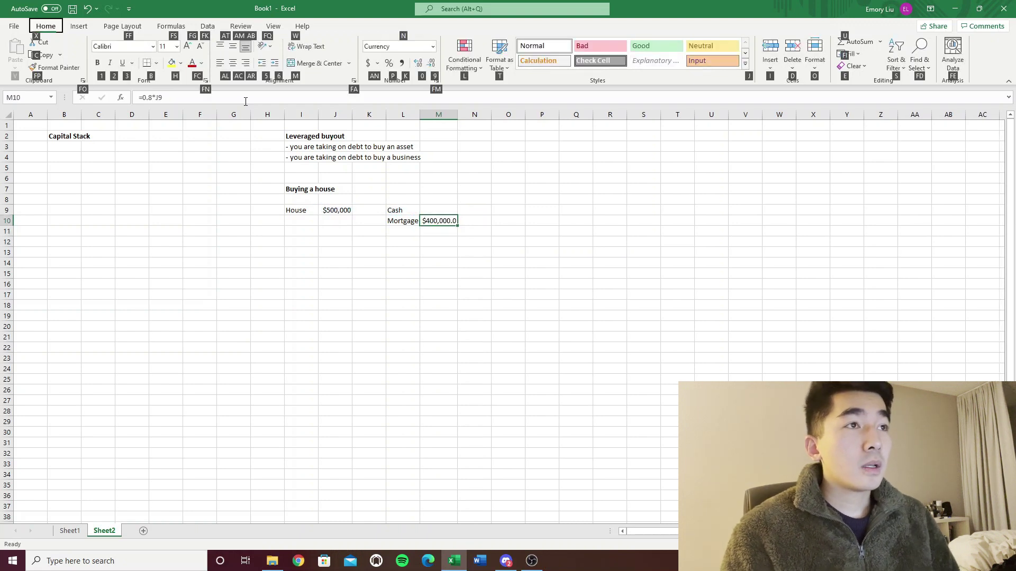
key(9)
Calculate the cash contribution in M9 as the house price minus the mortgage with =J9-M10.
key(Up)
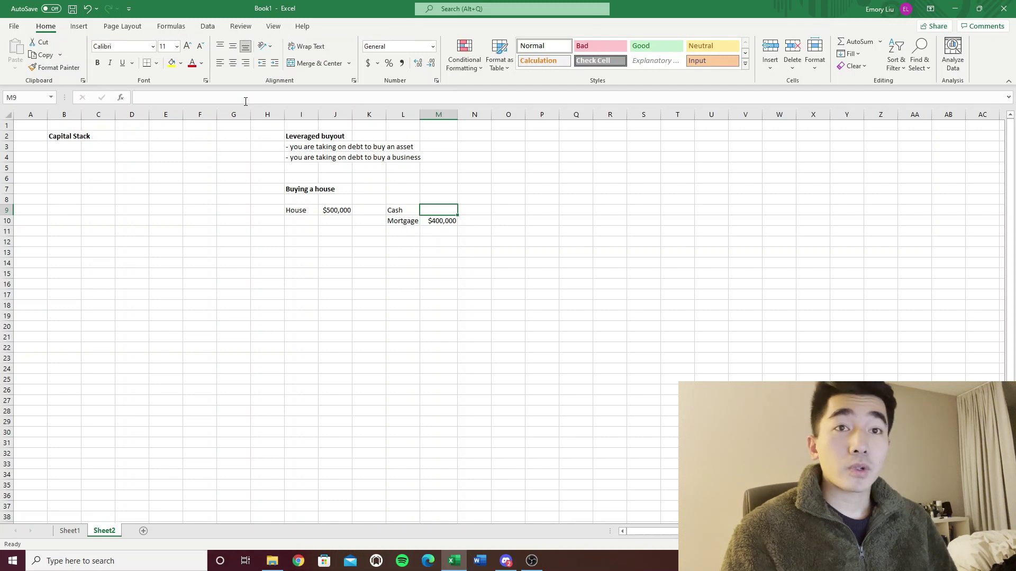
text(=)
key(Left)
key(Left)
key(Left)
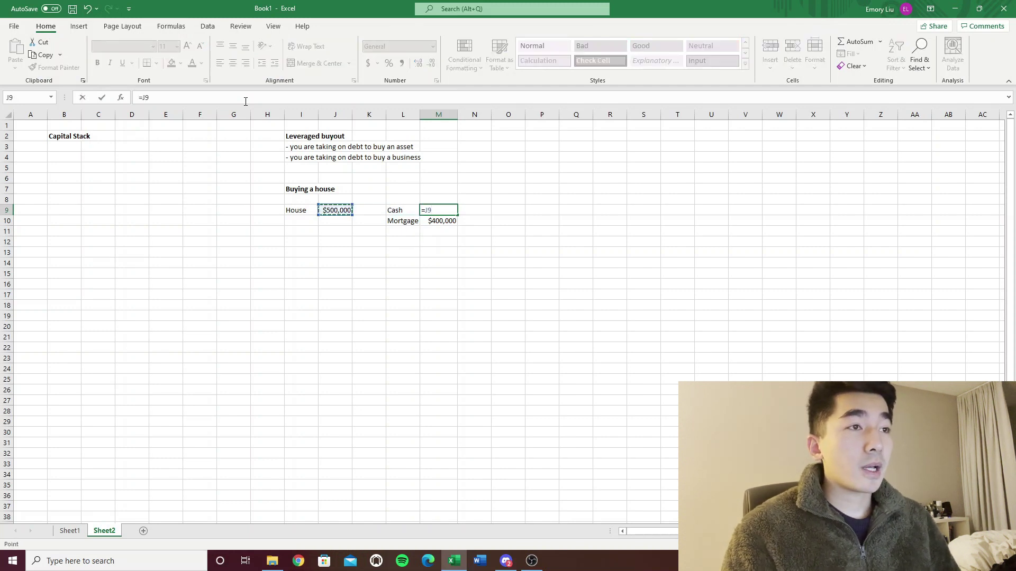
text(-)
key(Right)
key(Down)
key(Left)
key(Return)
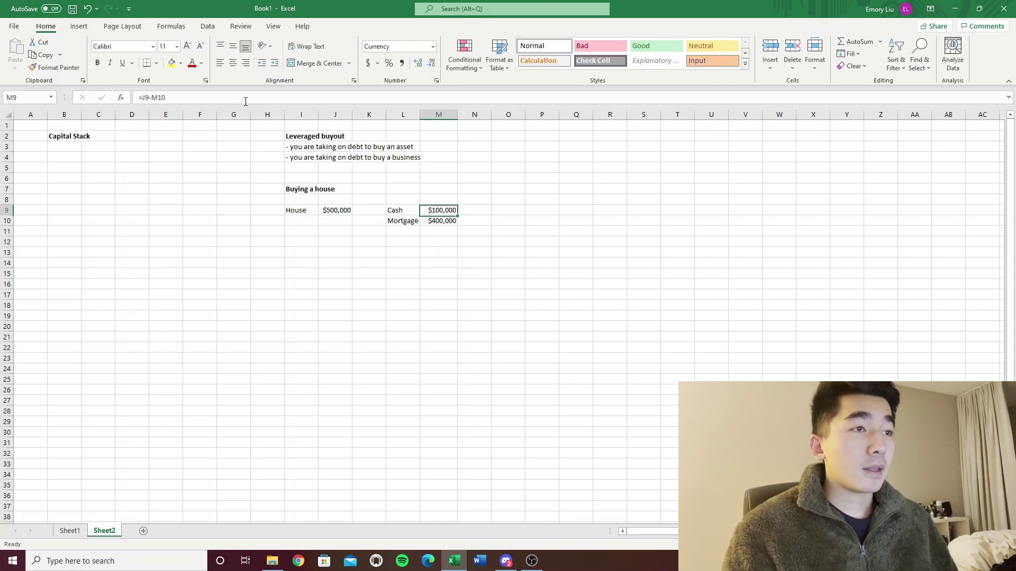
Examine the complete Buying a house example in I7:M10.
key(Up)
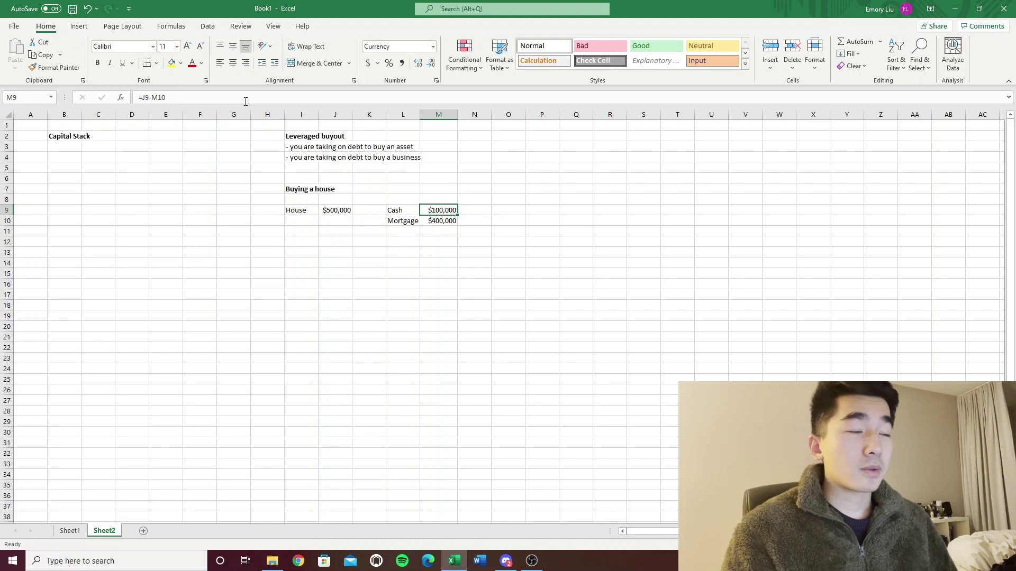
key(Left)
key(Left)
key(Left)
key(Left)
key(Up)
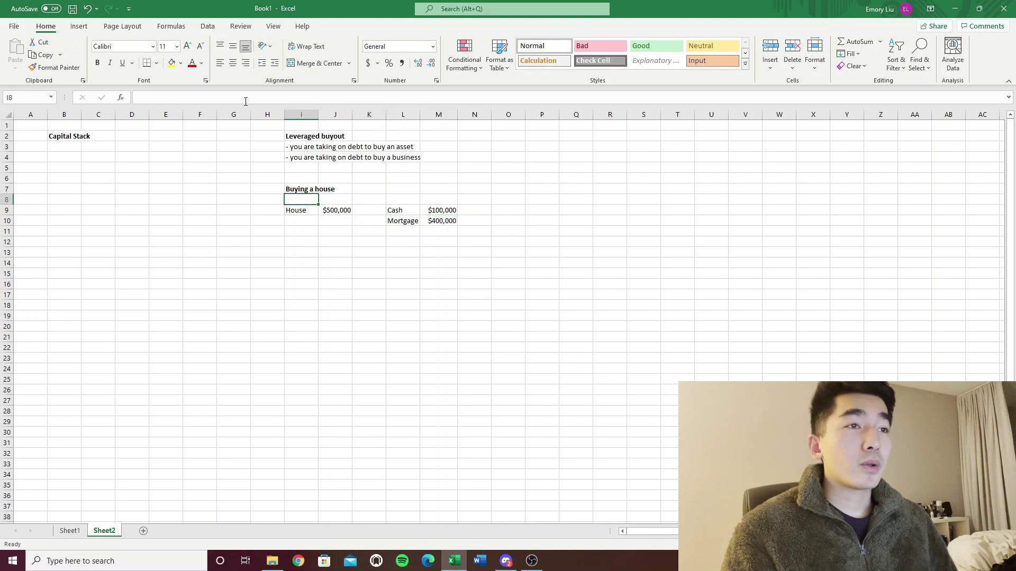
key(shift+Up)
key(Up)
key(shift+Down)
key(shift+Down)
key(shift+Down)
key(shift+Right)
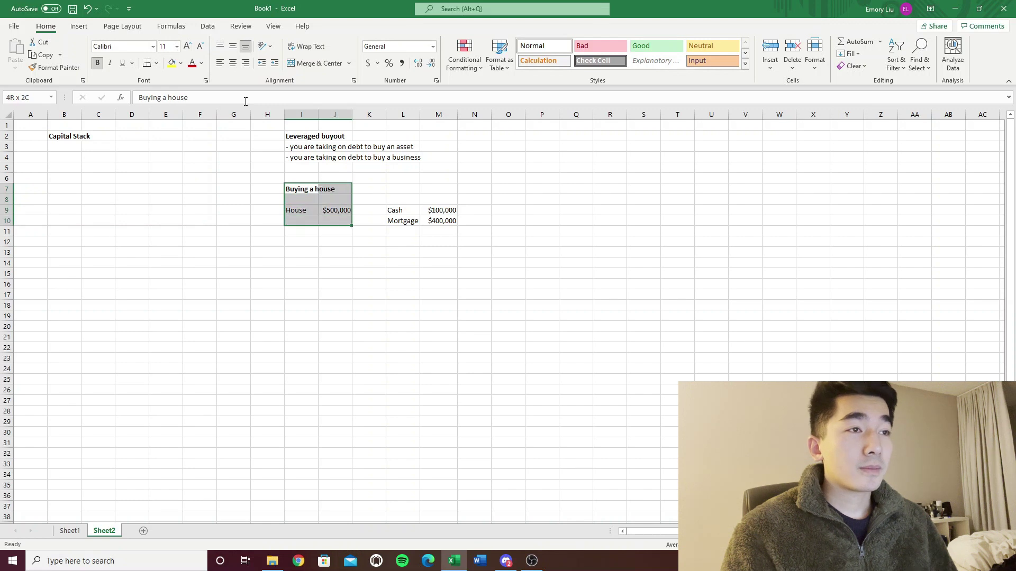
key(shift+Right)
key(shift+Right)
key(shift+Right)
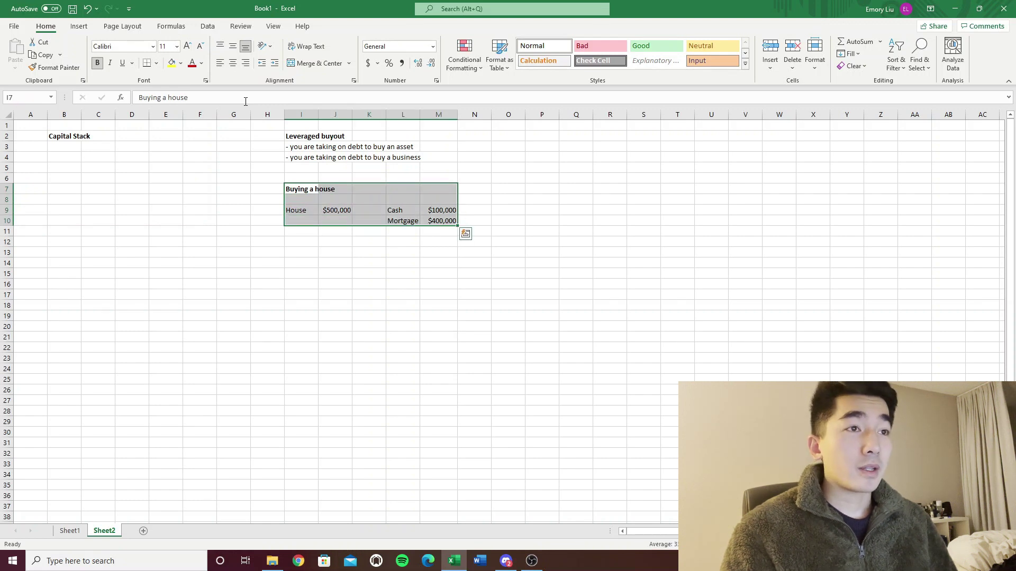
Compare the mortgage in row 10 with the house price and cash contribution in row 9.
key(Right)
key(Right)
key(Down)
key(Down)
key(Right)
key(Down)
key(shift+Right)
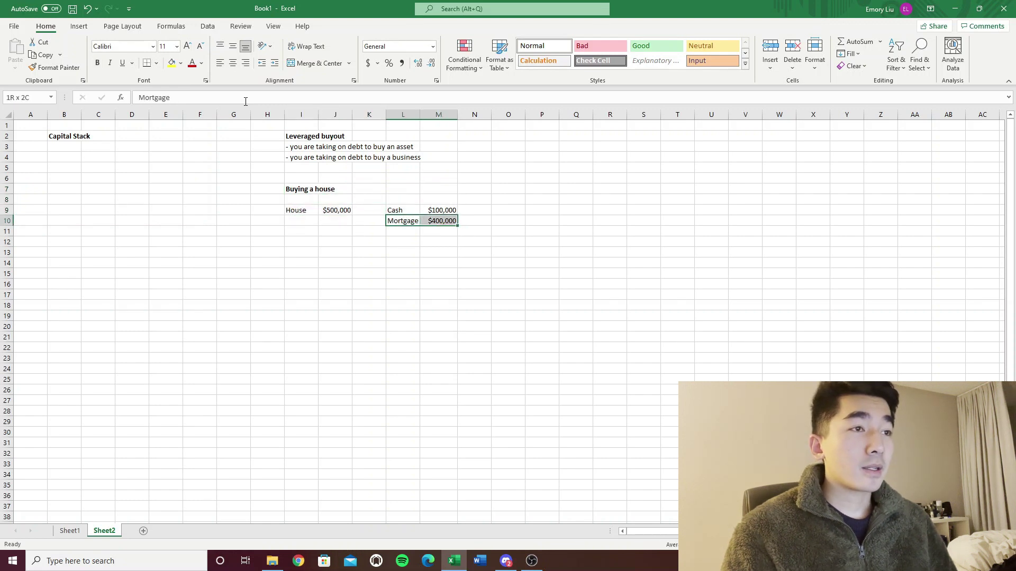
key(Up)
key(Left)
key(Left)
key(shift+Left)
key(shift+Left)
key(Right)
key(Left)
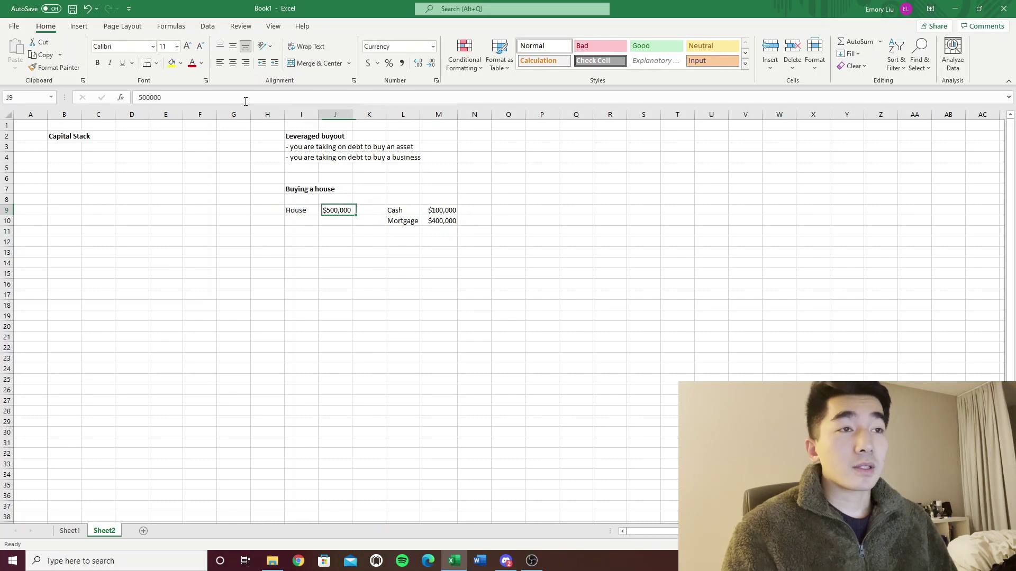
key(Right)
key(Left)
key(Left)
key(shift+Right)
key(shift+Right)
key(shift+Down)
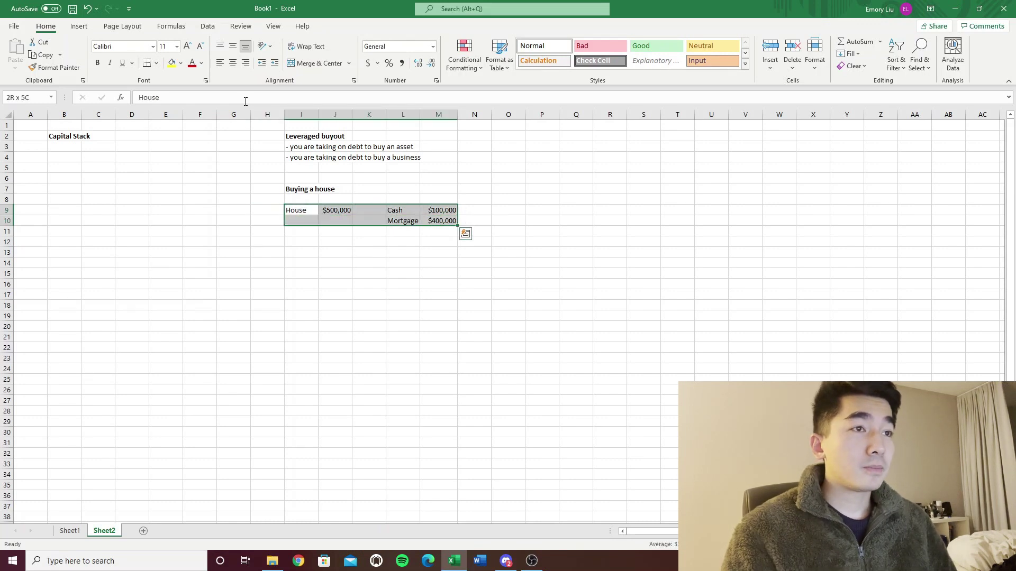
key(Up)
key(Right)
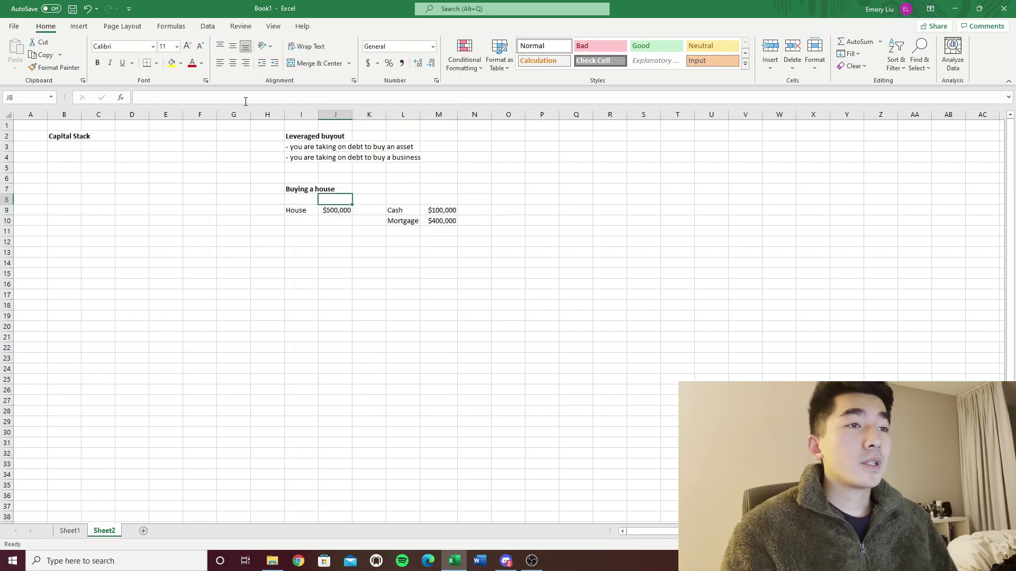
Duplicate the Buying a house block I7:M10 into the range starting at O7.
key(Down)
key(Left)
key(Up)
key(Up)
key(shift+Down)
key(shift+Down)
key(shift+Down)
key(shift+Right)
key(shift+Right)
key(shift+Right)
key(shift+Right)
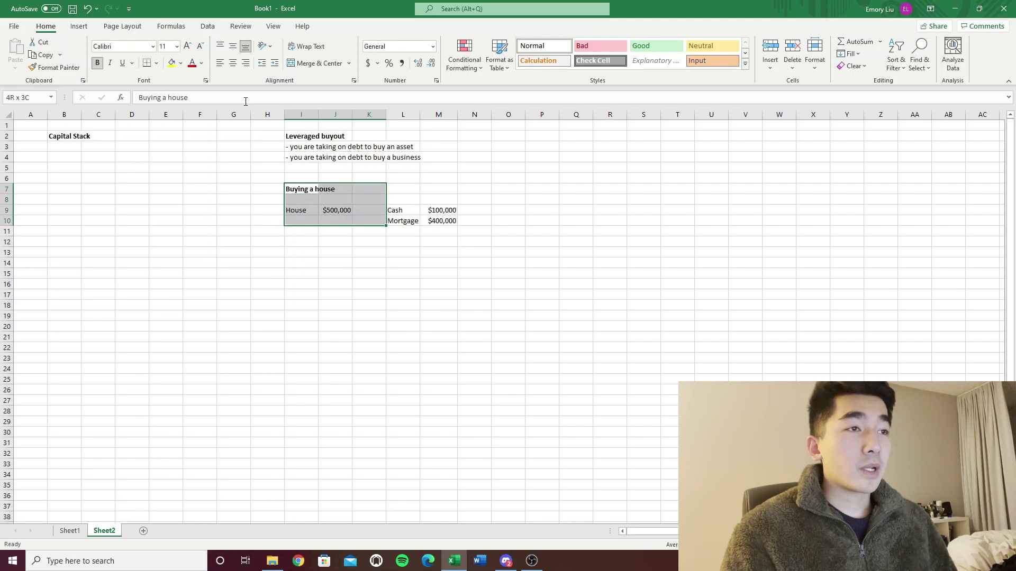
key(ctrl+c)
key(Right)
key(Right)
key(Right)
key(Right)
key(Right)
key(Right)
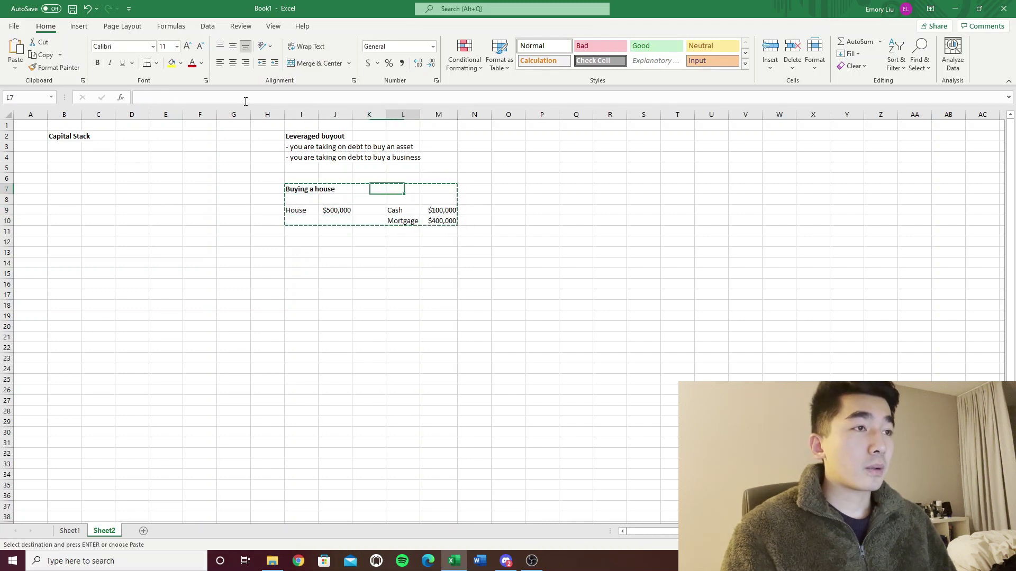
key(ctrl+v)
key(Up)
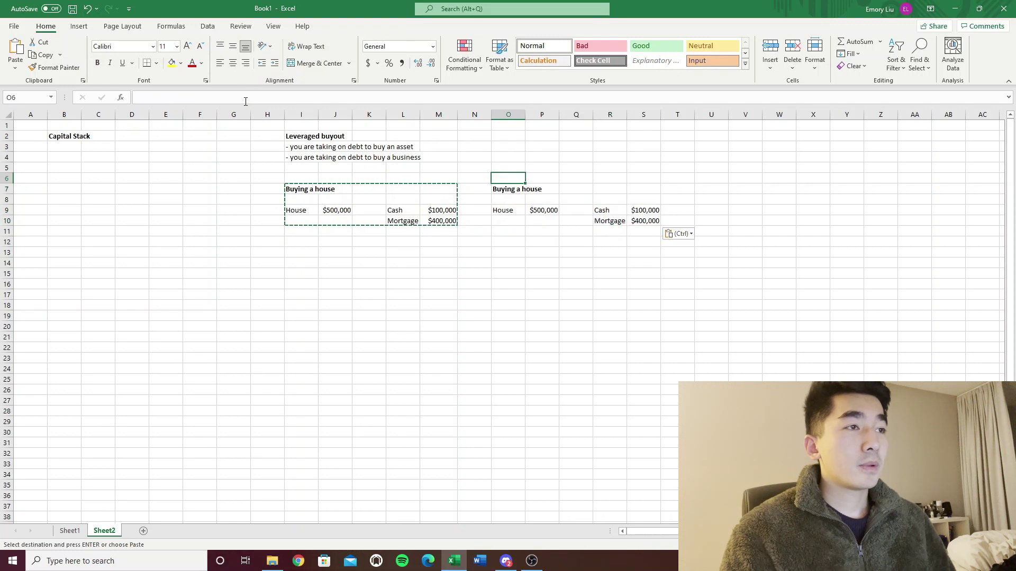
Change the copied block's heading in O7 to Buying a business.
key(Down)
text(VB)
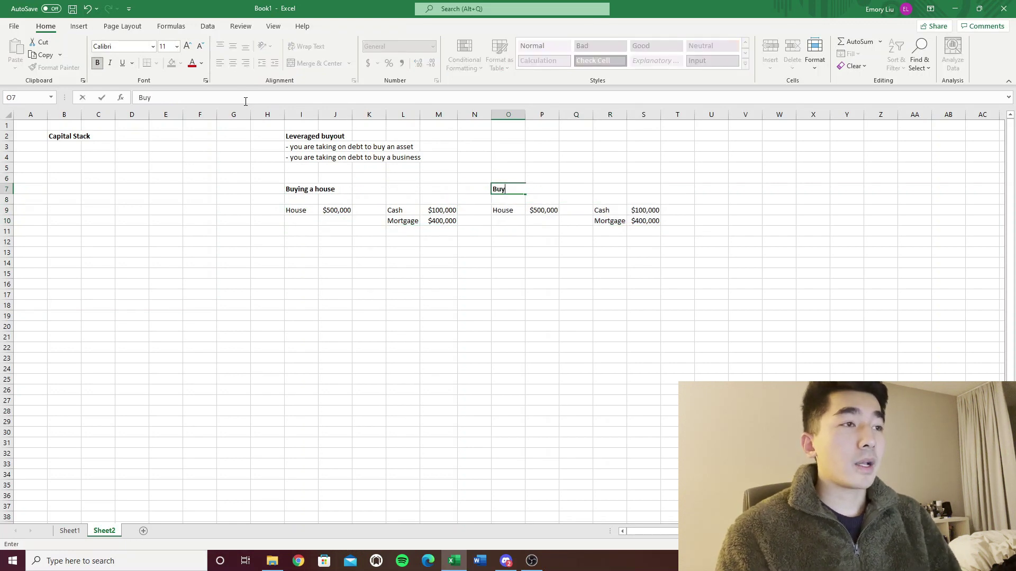
text(ying a business)
key(Return)
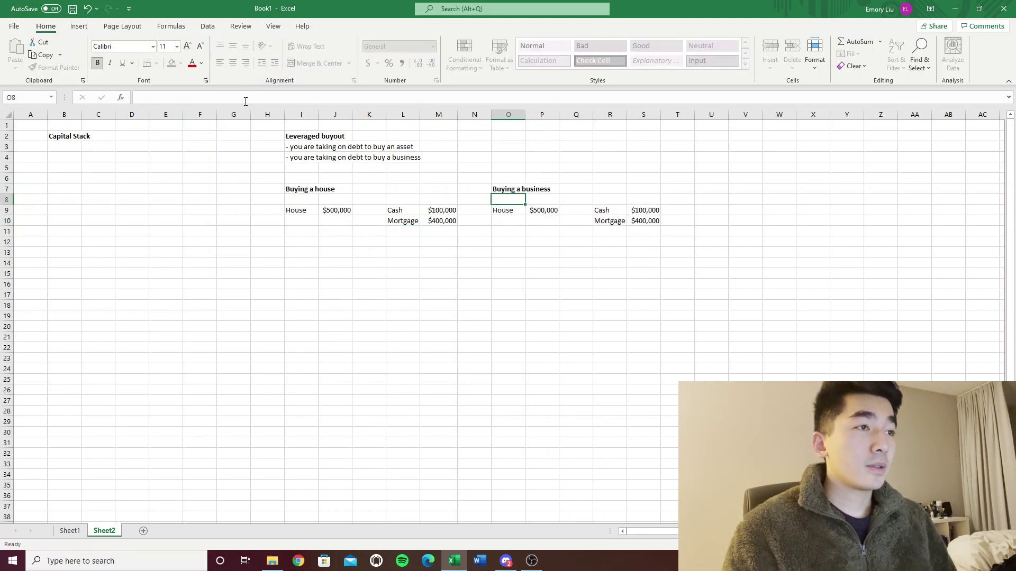
Replace the House label in O9 with Lemonade Stand and autofit the width of column O.
key(Down)
text(Lemondate)
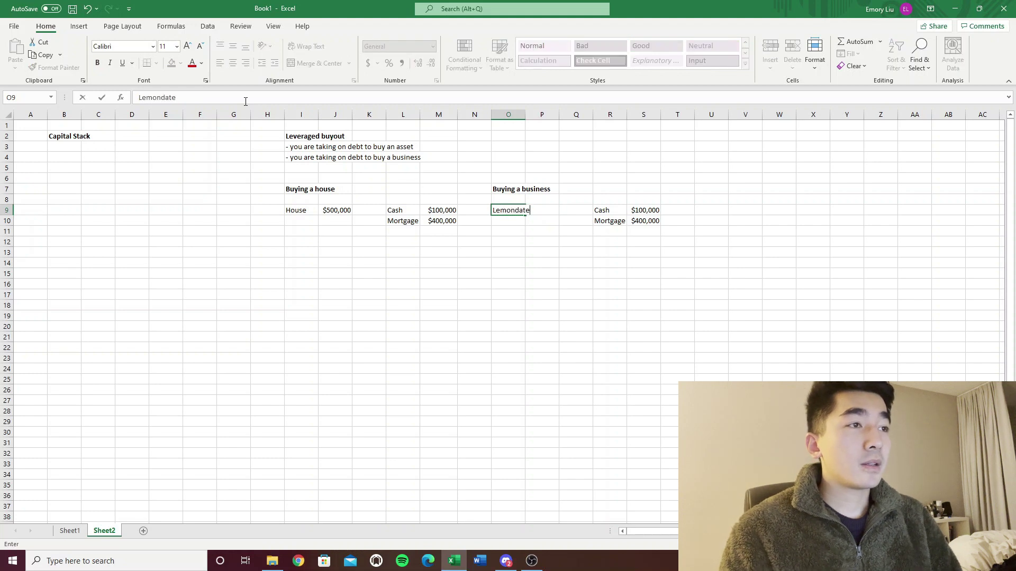
key(BackSpace)
key(BackSpace)
key(BackSpace)
key(BackSpace)
text(ade Stan)
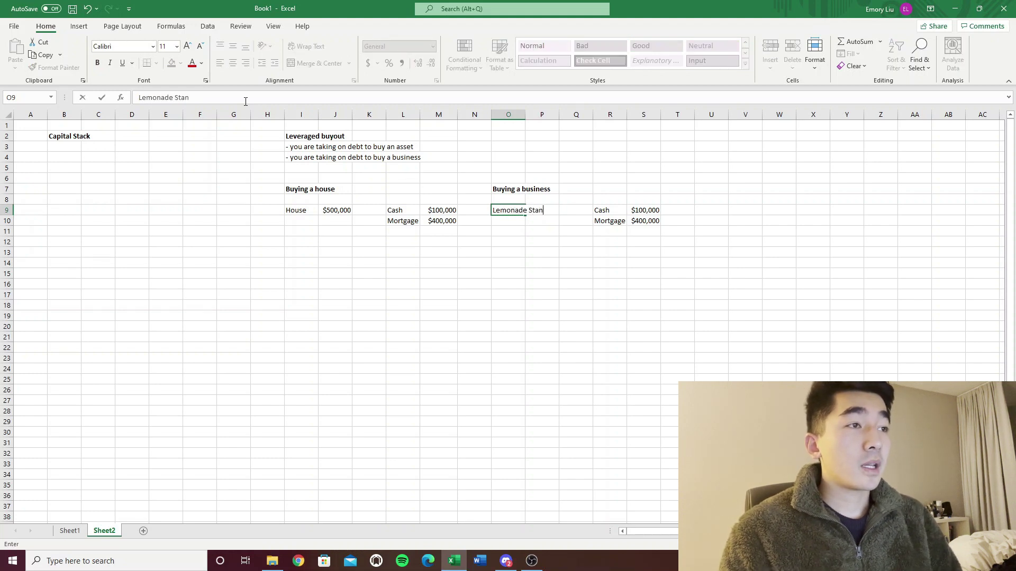
text(d)
key(Return)
key(Up)
key(alt+h)
key(o)
key(i)
Replace the Mortgage label in R10 of the business example with Loan.
key(Right)
key(Right)
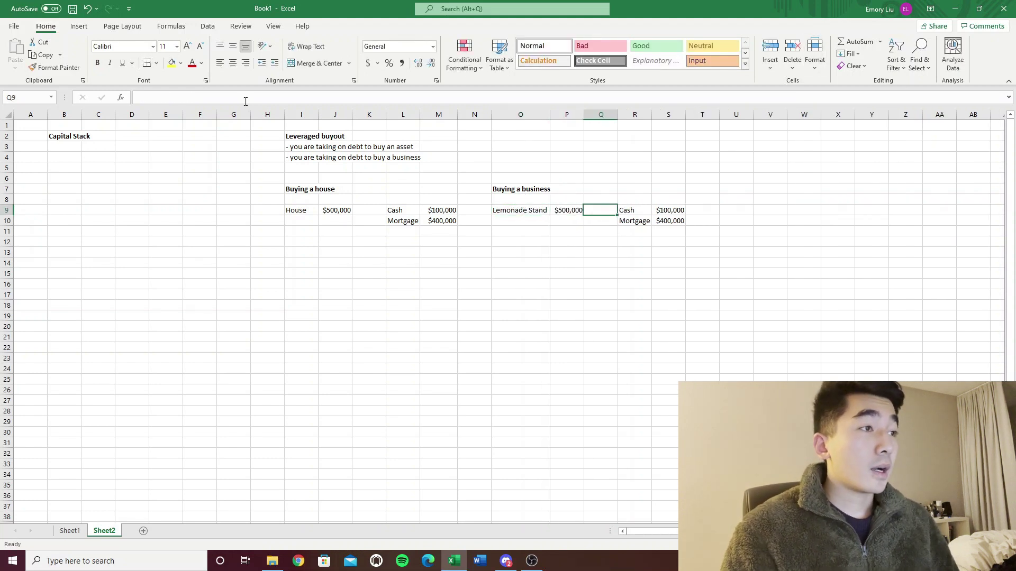
key(Right)
key(Down)
text(Loan)
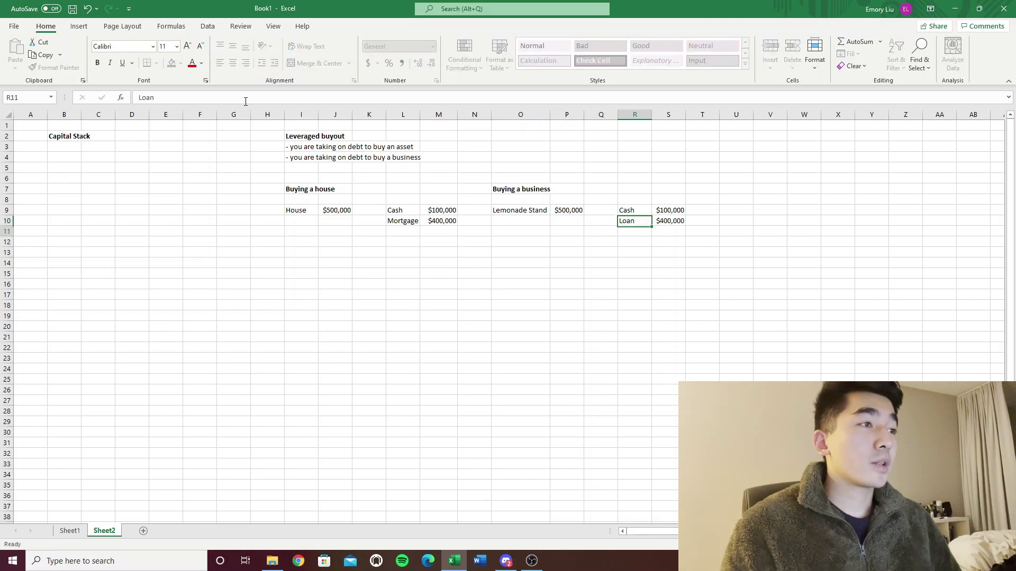
key(Return)
key(Up)
key(Up)
key(Right)
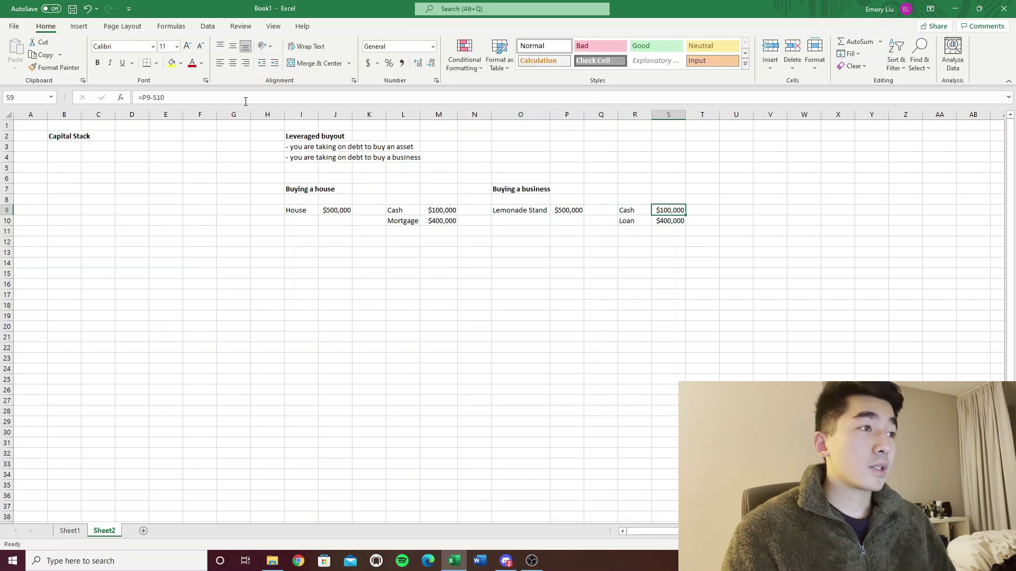
key(shift+Left)
key(Left)
key(Left)
key(Left)
key(Left)
key(Left)
key(Left)
key(Left)
key(Left)
key(Left)
key(Left)
key(Left)
key(Left)
key(Left)
key(Left)
key(Left)
key(Left)
key(Left)
key(Up)
key(Up)
key(Up)
key(Up)
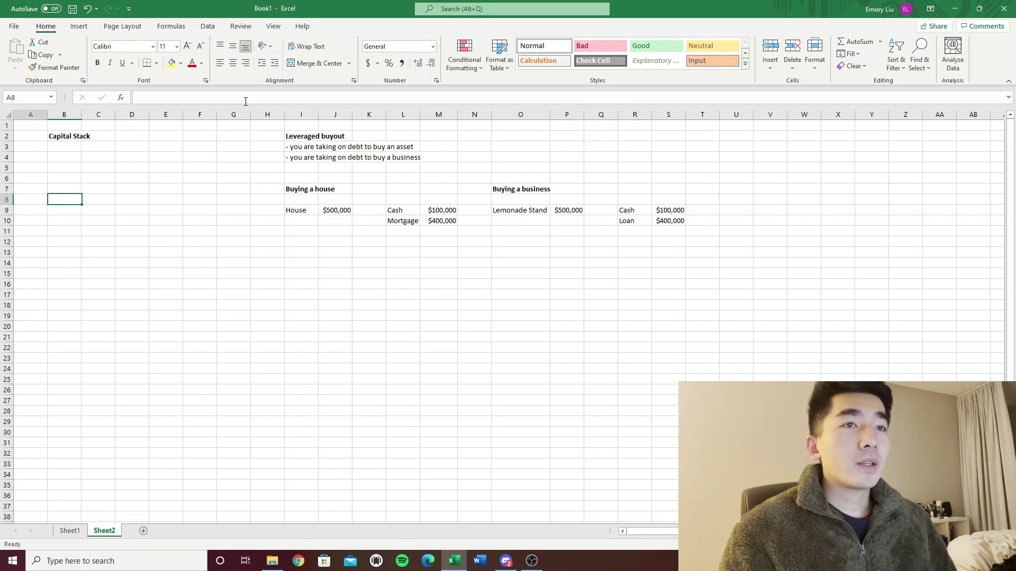
Copy the house price, cash and mortgage rows I9:M10 to B5 under the Capital Stack heading.
key(Right)
key(Right)
key(Right)
key(Right)
key(Right)
key(Right)
key(Right)
key(Right)
key(Right)
key(Right)
key(Right)
key(Down)
key(Down)
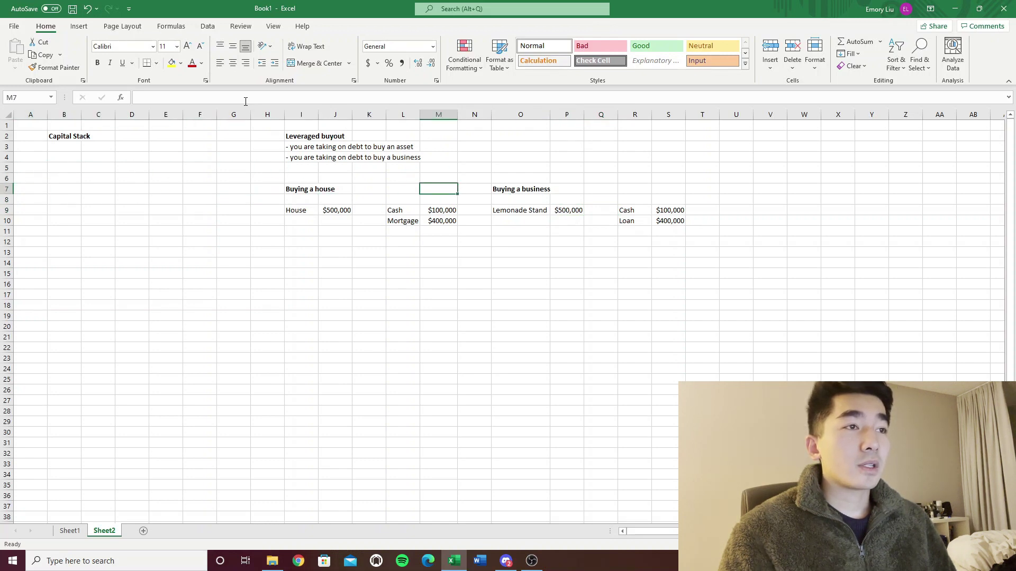
key(Down)
key(Left)
key(Left)
key(Down)
key(Left)
key(Left)
key(shift+Right)
key(shift+Right)
key(shift+Right)
key(shift+Right)
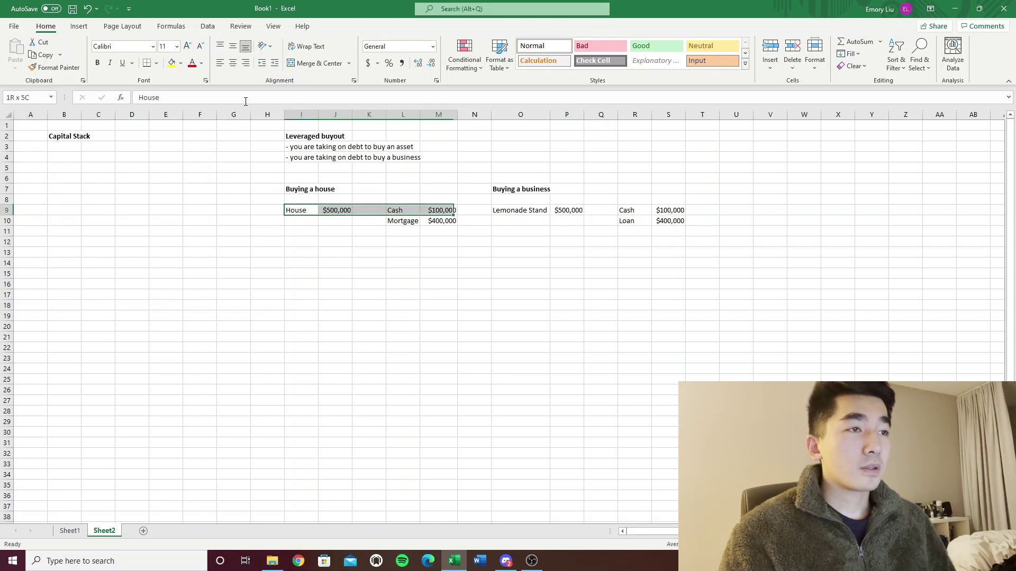
key(shift+Down)
key(ctrl+c)
key(Left)
key(Left)
key(Up)
key(Left)
key(Left)
key(Left)
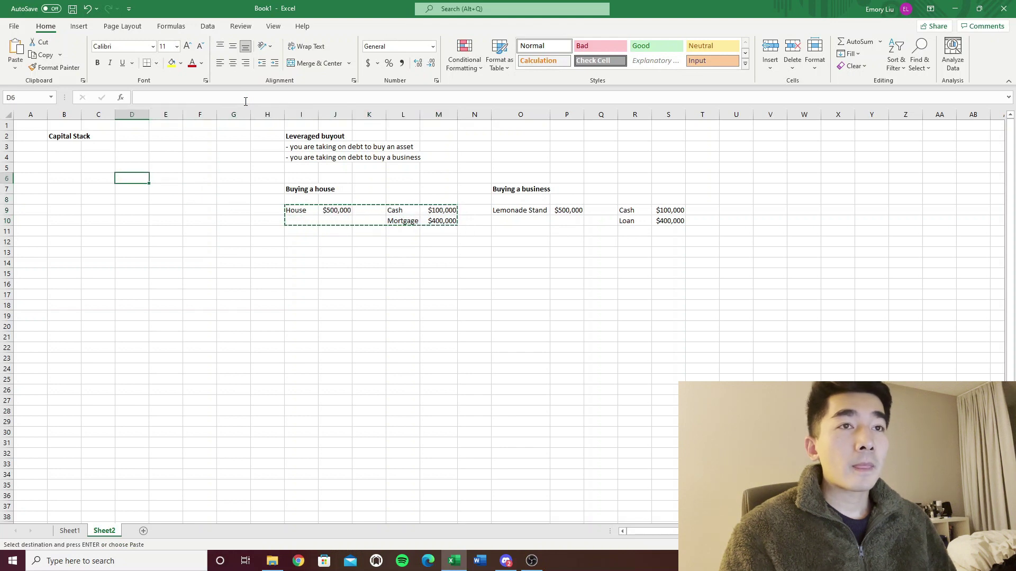
key(Left)
key(Left)
key(Up)
key(Up)
key(Up)
key(ctrl+v)
key(Escape)
key(Up)
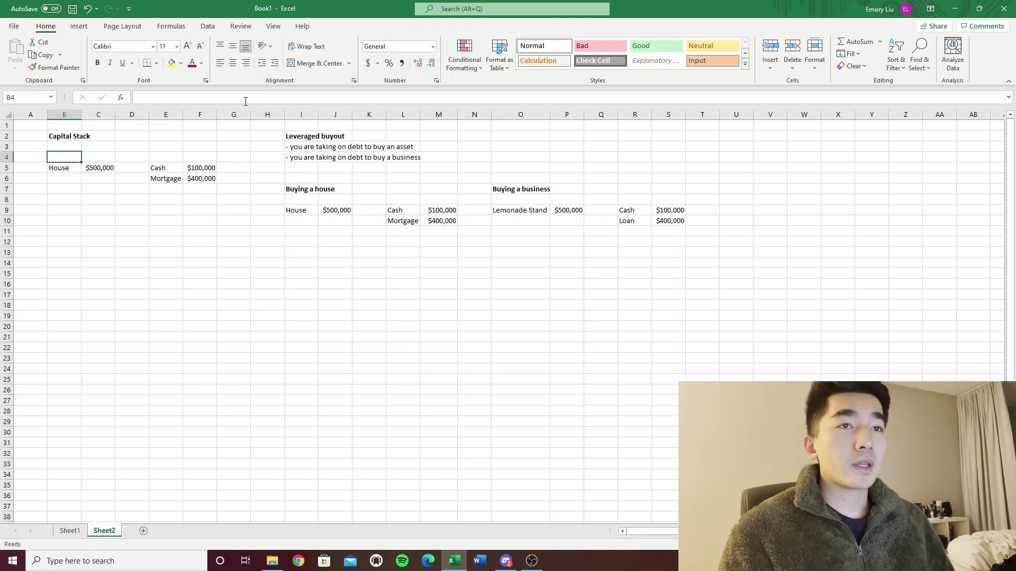
Examine the Cash and Mortgage entries in E5:F6 against the house price in B5:C5.
key(Down)
key(Right)
key(Right)
key(Right)
key(shift+Right)
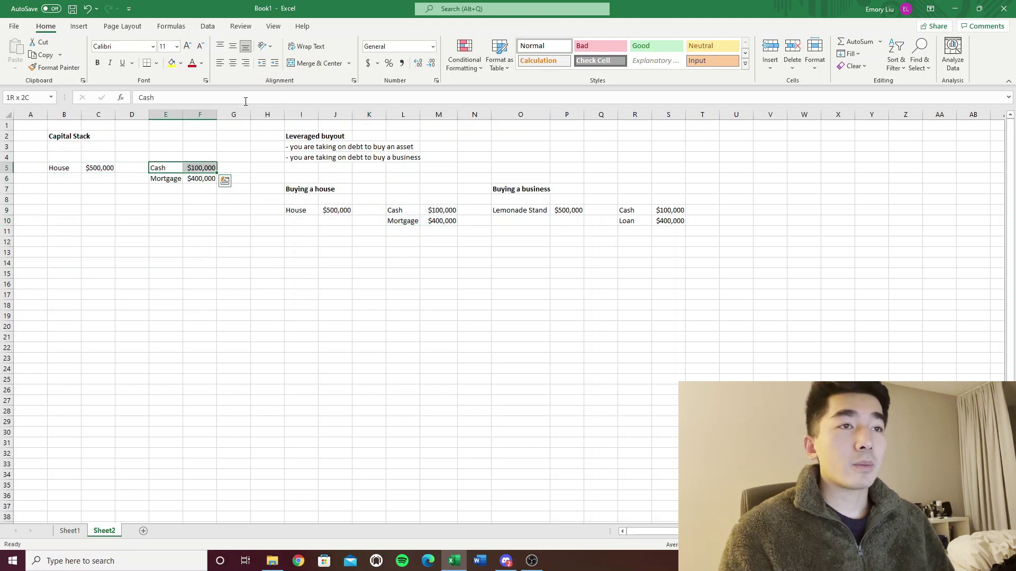
key(shift+Down)
key(Left)
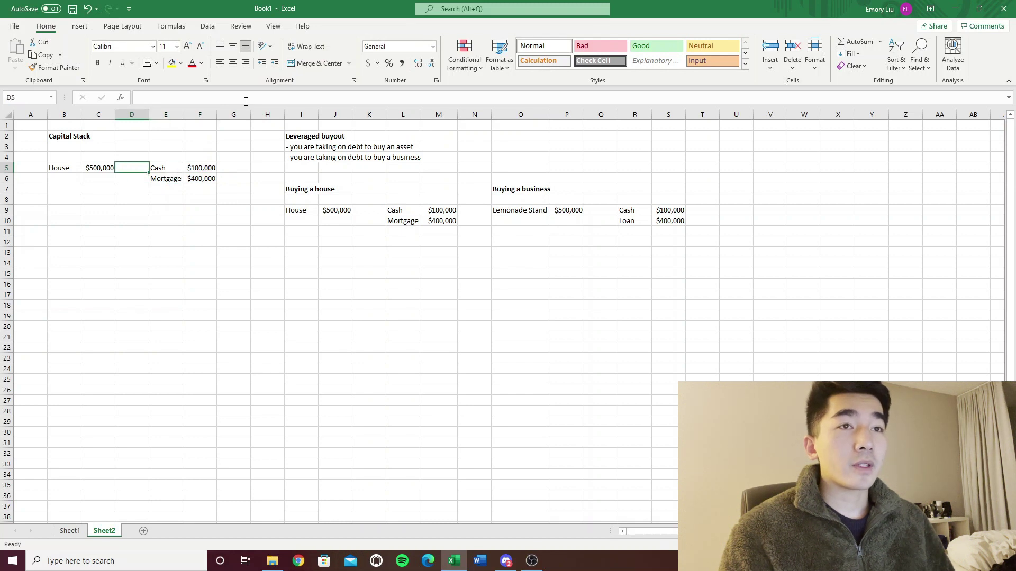
key(Left)
key(shift+Left)
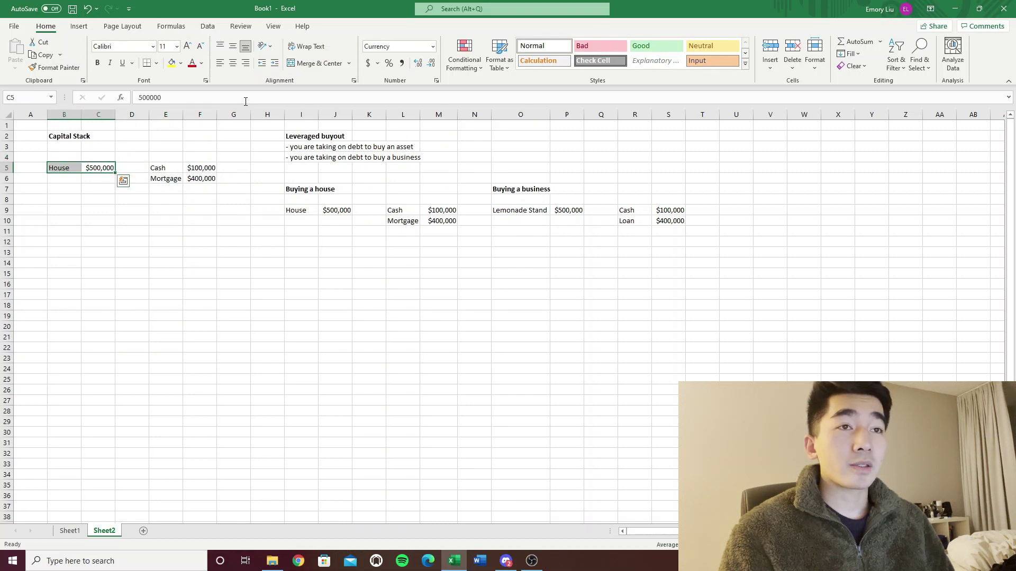
Enter the label Uses of Capital in B4, above the copied House row.
key(Right)
key(Left)
key(Up)
key(Left)
text(U)
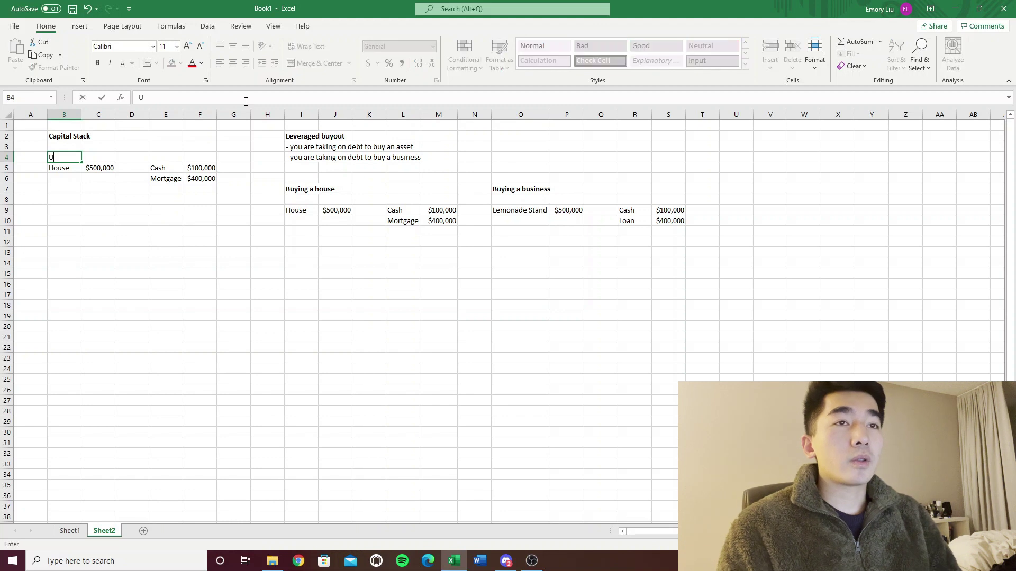
text(ses of Capital)
key(ctrl+Return)
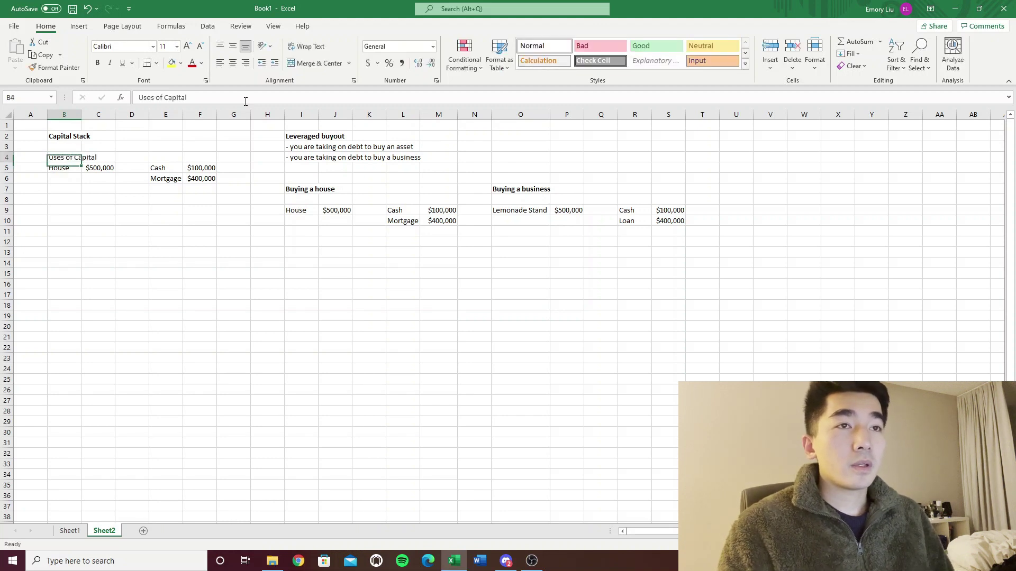
Enter the label Source of Capital in E4, above the Cash row of the capital stack.
key(Right)
key(Right)
key(Right)
text(Source of ca)
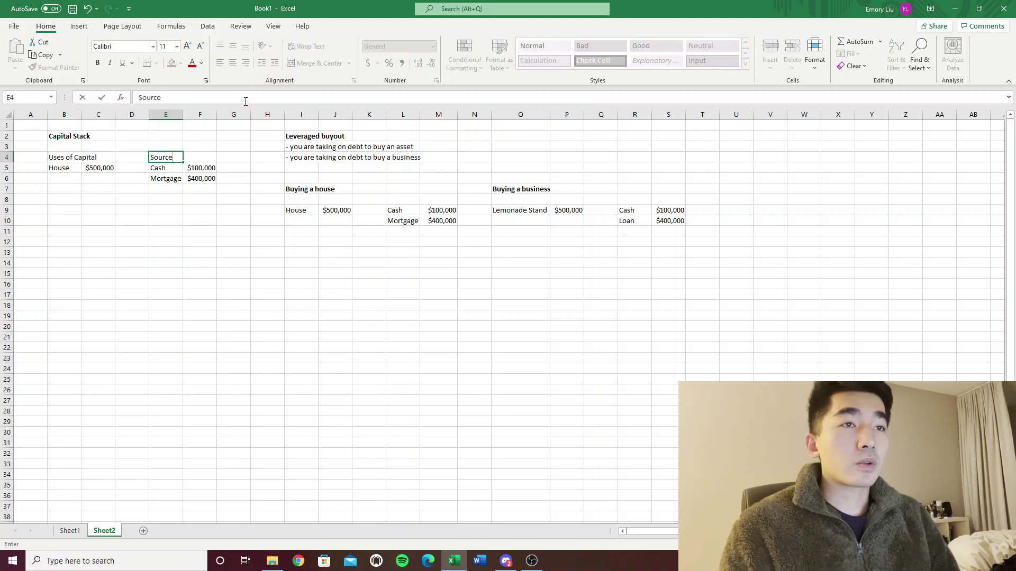
key(BackSpace)
key(BackSpace)
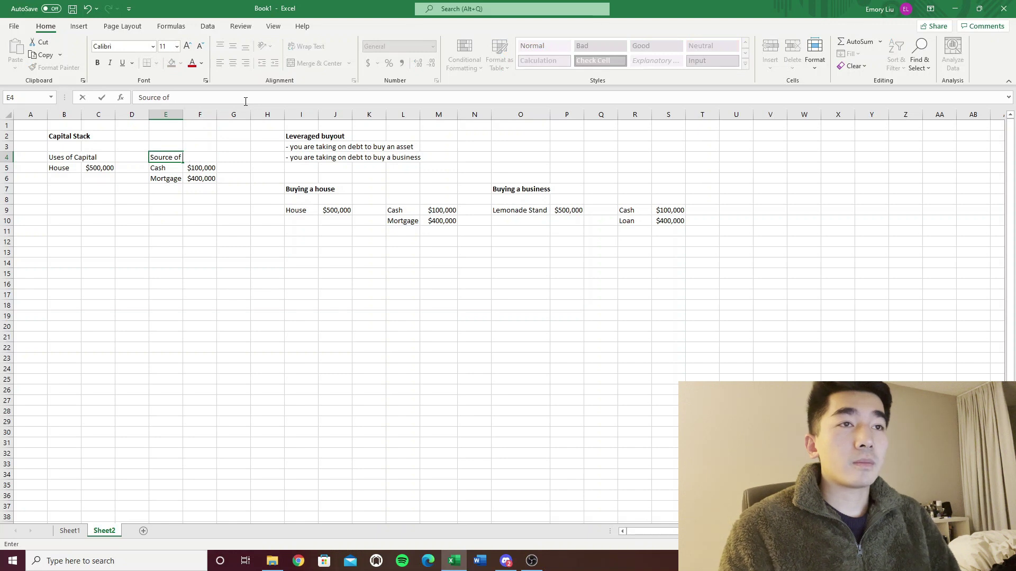
text(Capital)
key(ctrl+Return)
Make the Source of Capital heading in E4 and the Uses of Capital heading in B4 bold.
key(ctrl+b)
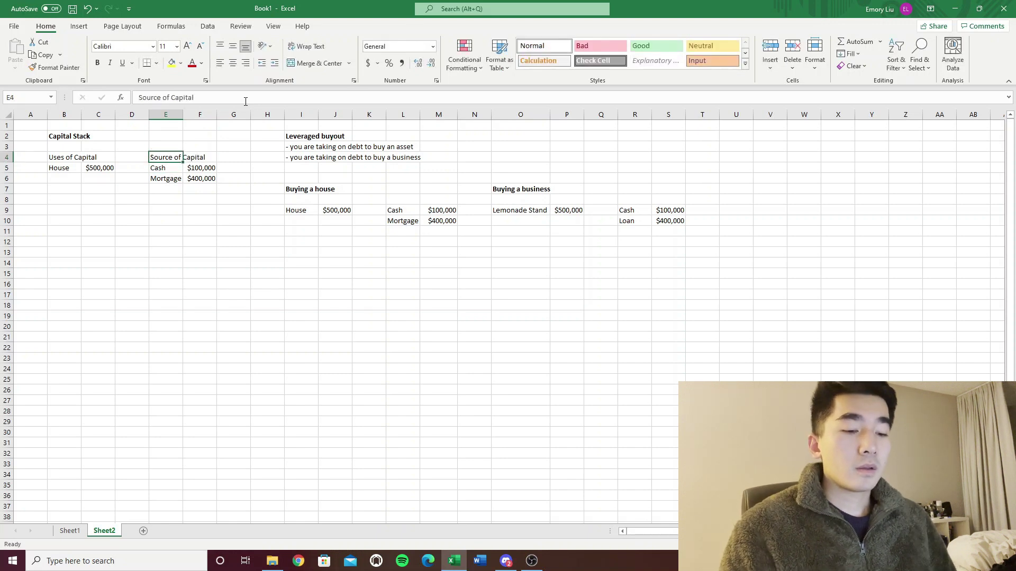
key(Left)
key(Left)
key(Left)
key(ctrl+b)
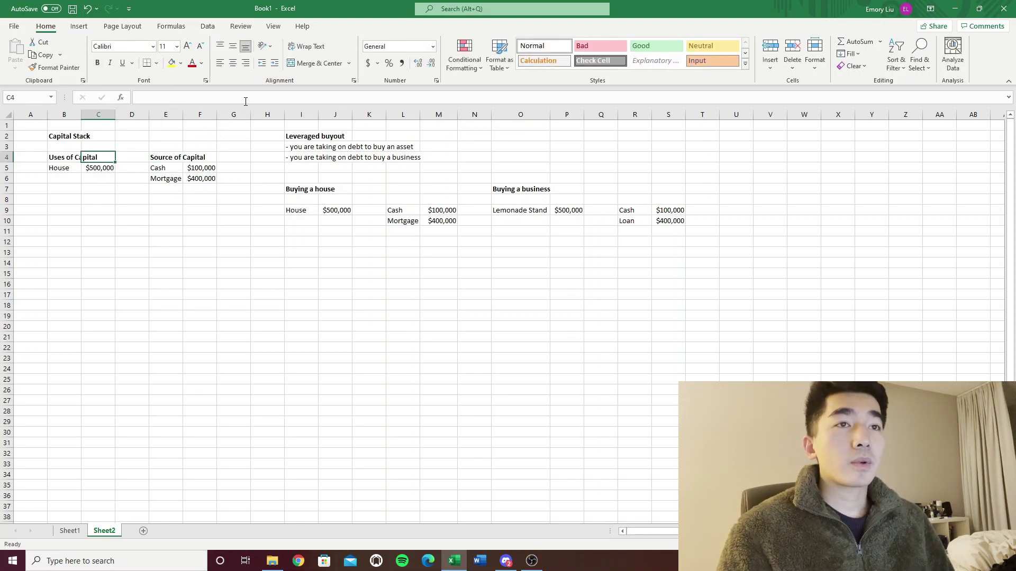
Compare the House entry in B5:C5 with the Cash and Mortgage sources in E5:F6, including the formula in F5.
key(Down)
key(shift+Right)
key(Right)
key(Right)
key(Right)
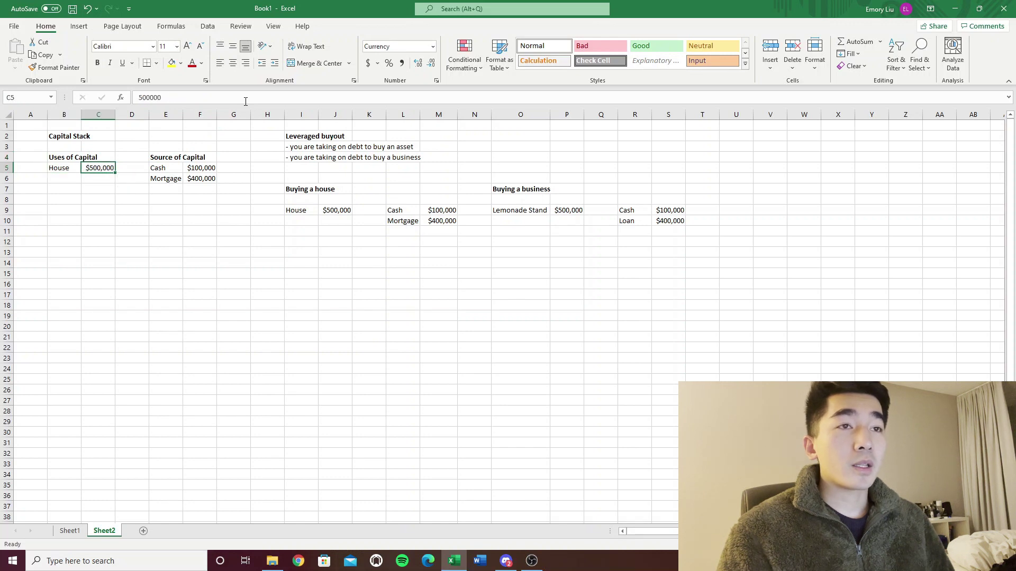
key(shift+Right)
key(shift+Down)
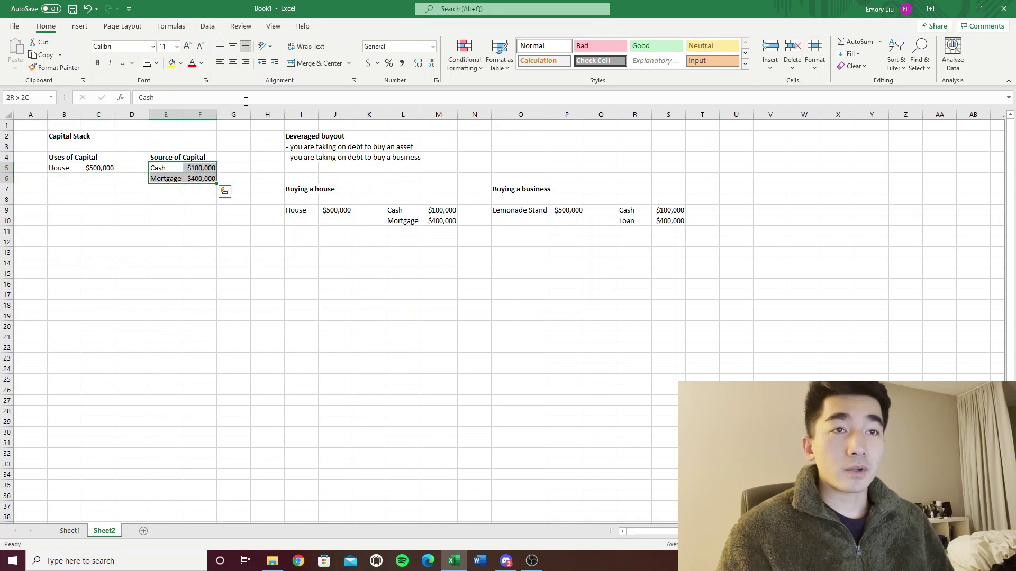
key(Left)
key(Left)
key(Left)
key(Down)
key(Up)
key(shift+Right)
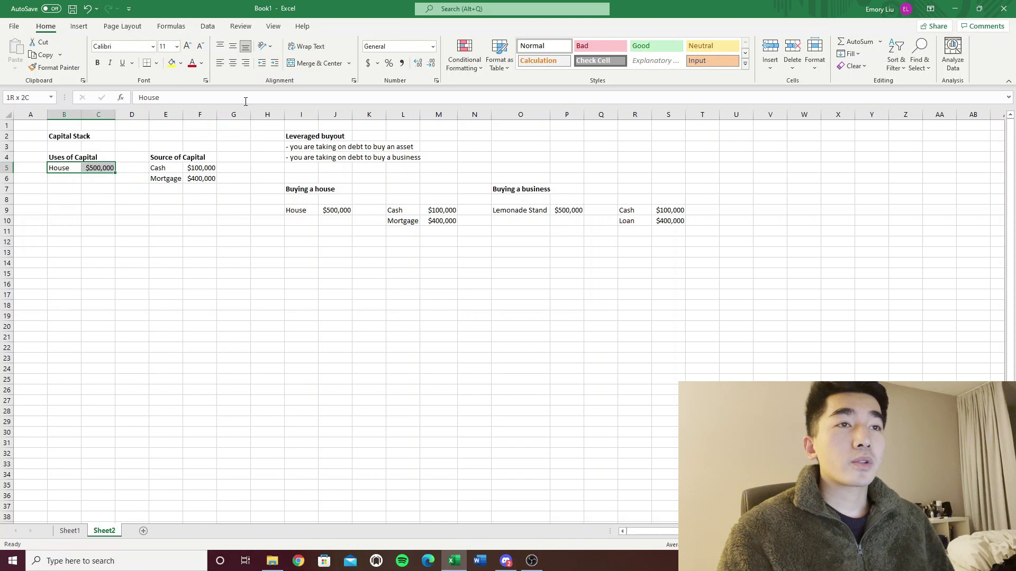
key(Right)
key(Right)
key(Right)
key(Right)
key(Right)
key(Left)
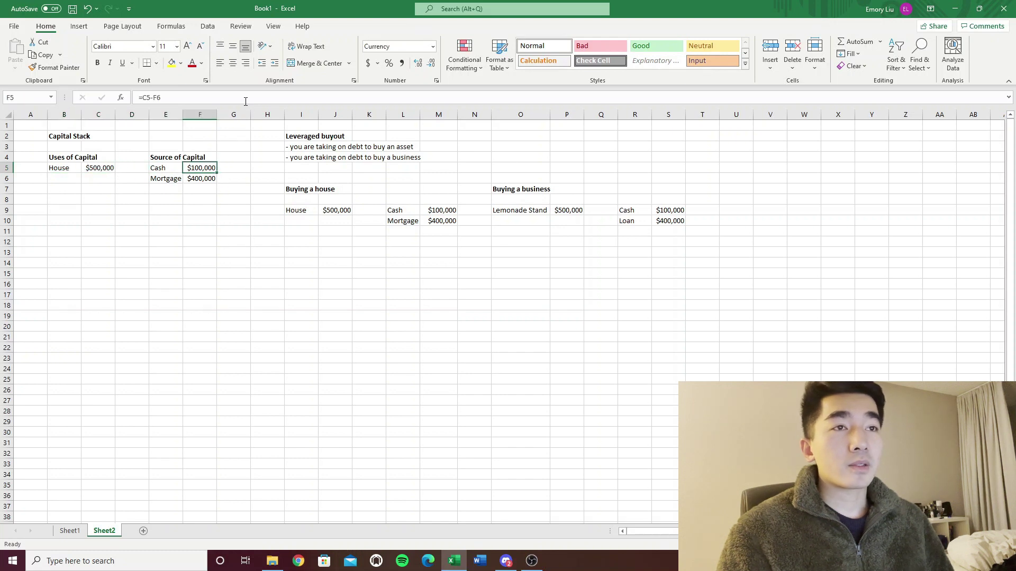
key(Left)
key(Left)
key(Left)
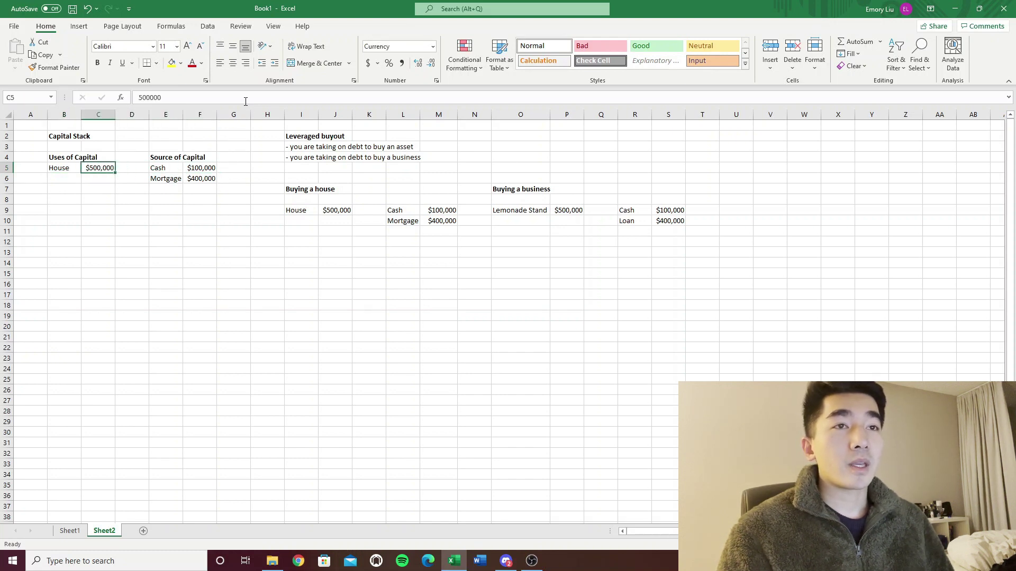
key(shift+Left)
key(Right)
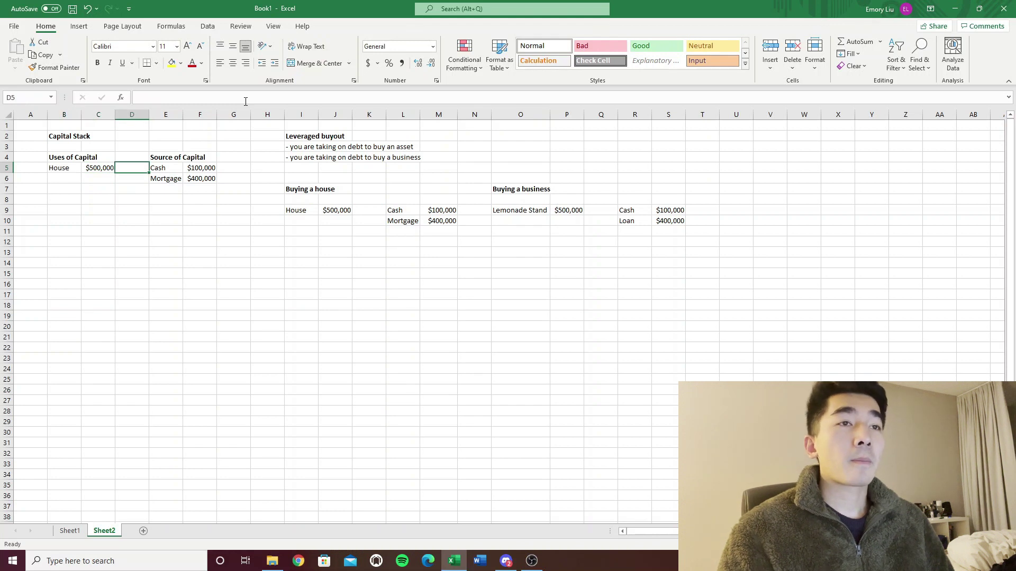
key(Right)
key(Right)
key(Right)
key(Left)
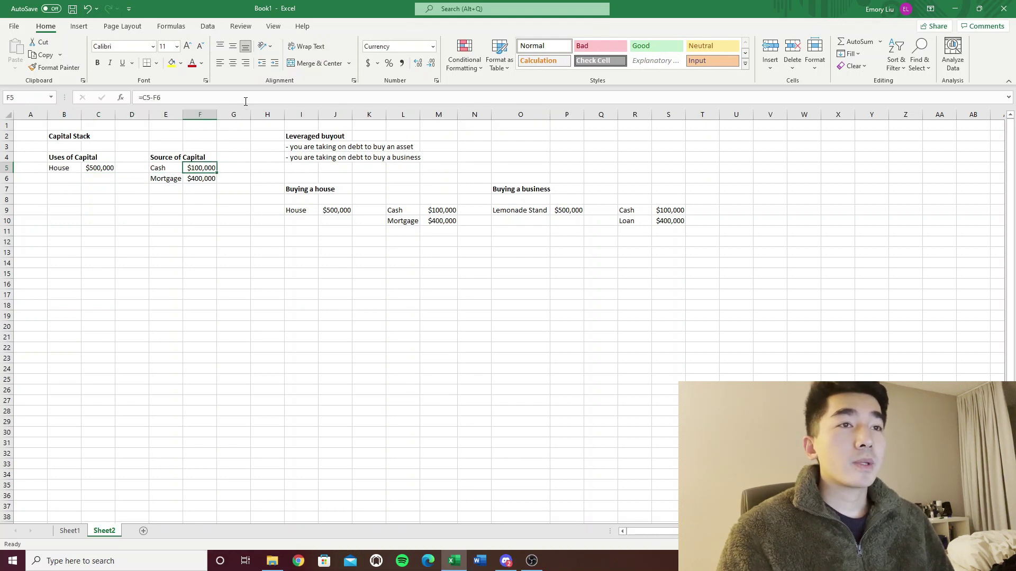
Enter the label Cash to Equity in A10, below the capital stack.
key(Left)
key(Down)
key(Down)
key(Left)
key(Down)
key(Left)
key(Left)
key(Down)
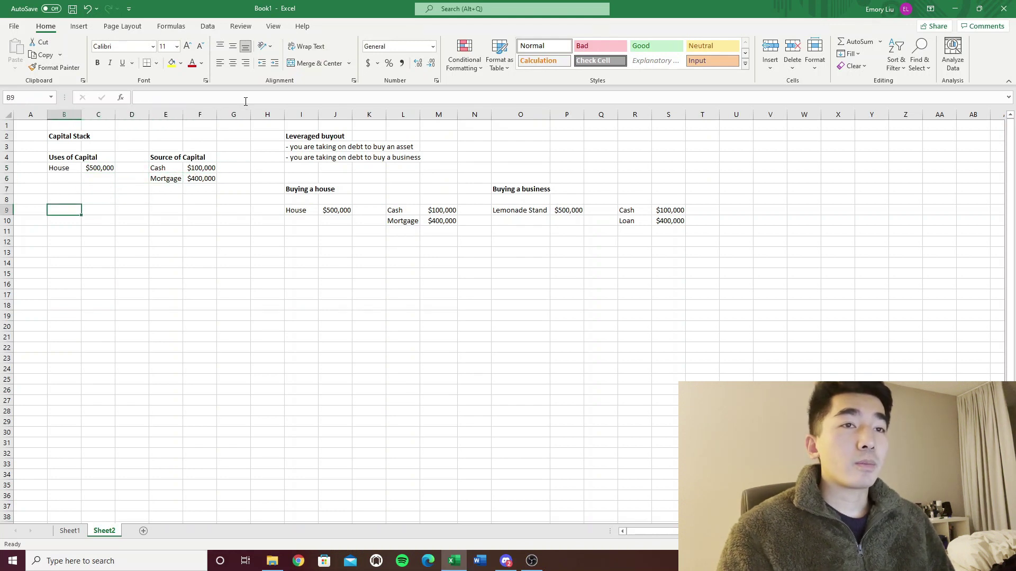
key(Down)
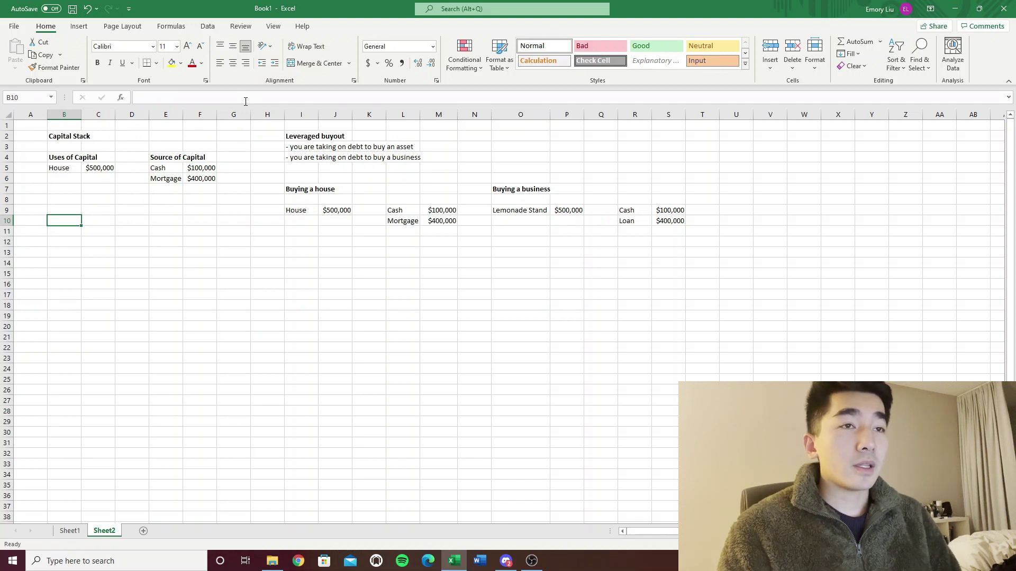
text(C)
key(Escape)
key(Left)
text(Ca)
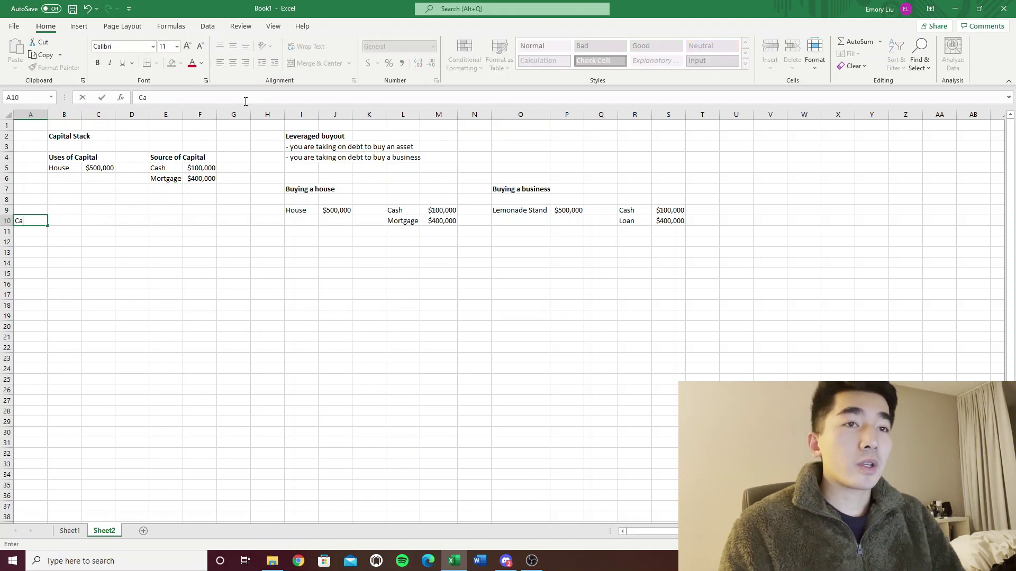
text(sh to Equity)
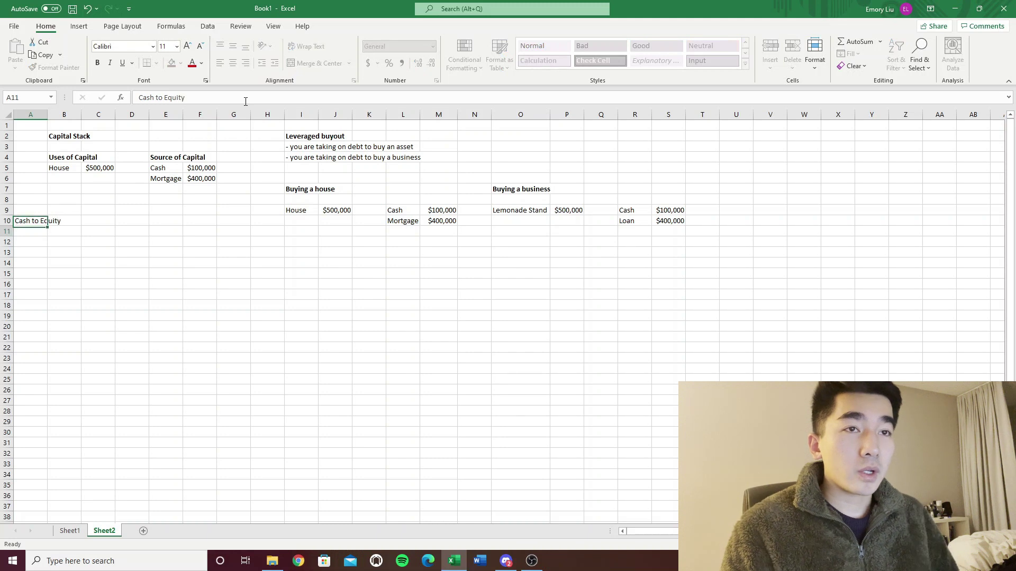
key(ctrl+Return)
Autofit column A to the Cash to Equity label and make the label bold.
key(alt+h)
key(o)
key(i)
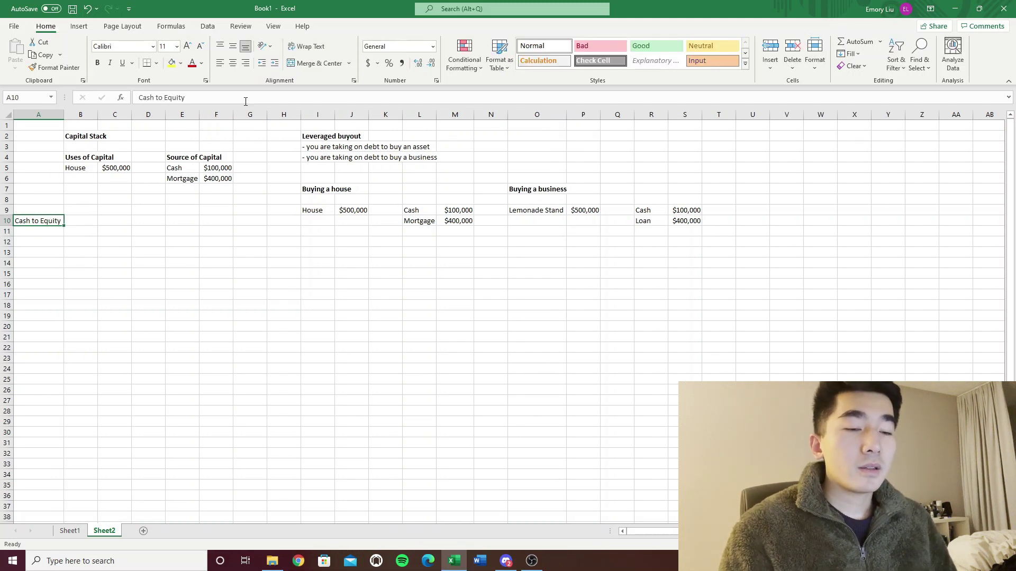
key(ctrl+b)
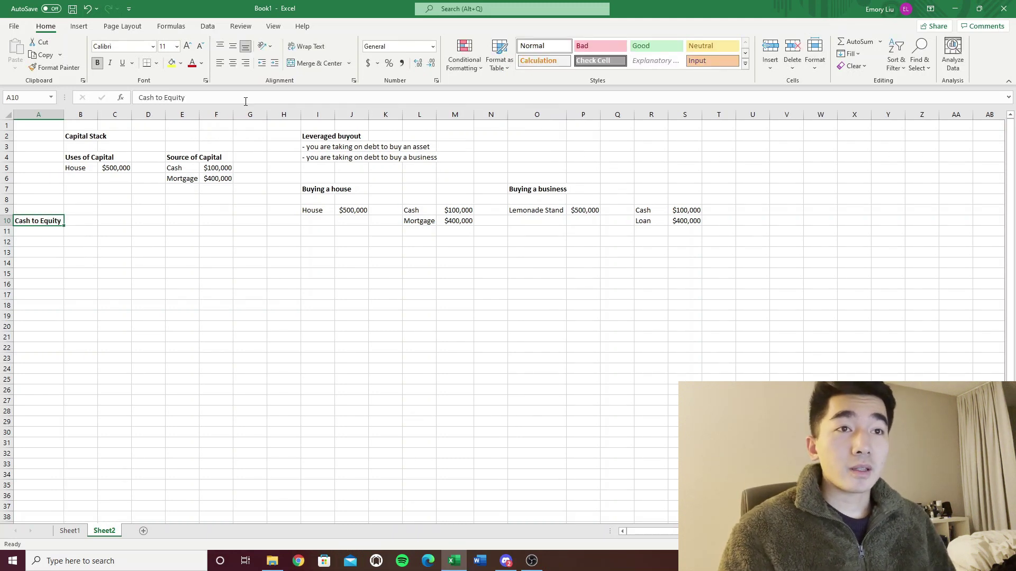
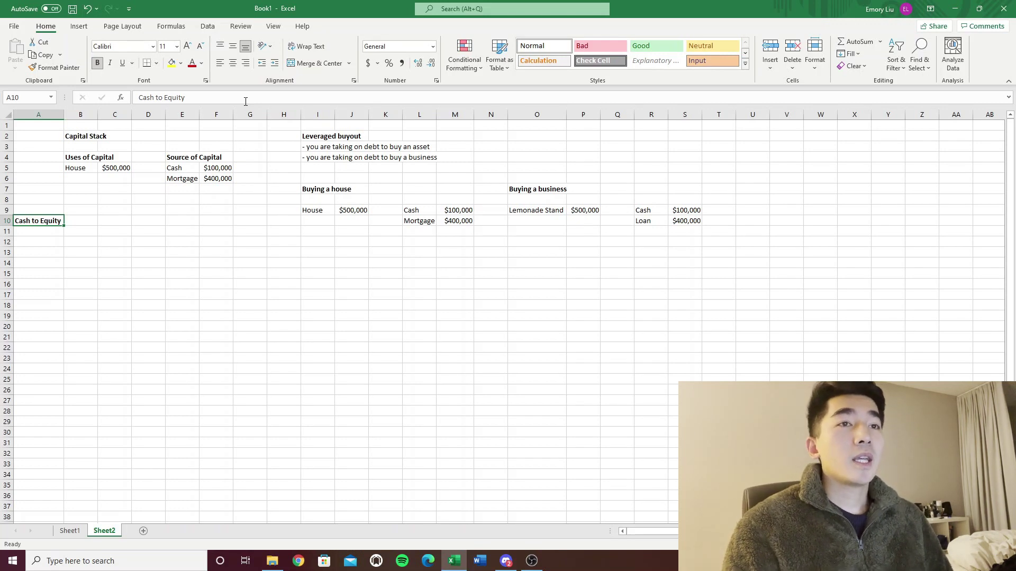
Review the house purchase in B5:C5 and the share of it funded by the Cash row in E5:F5.
key(Right)
key(Up)
key(Up)
key(Up)
key(Up)
key(Up)
key(shift+Right)
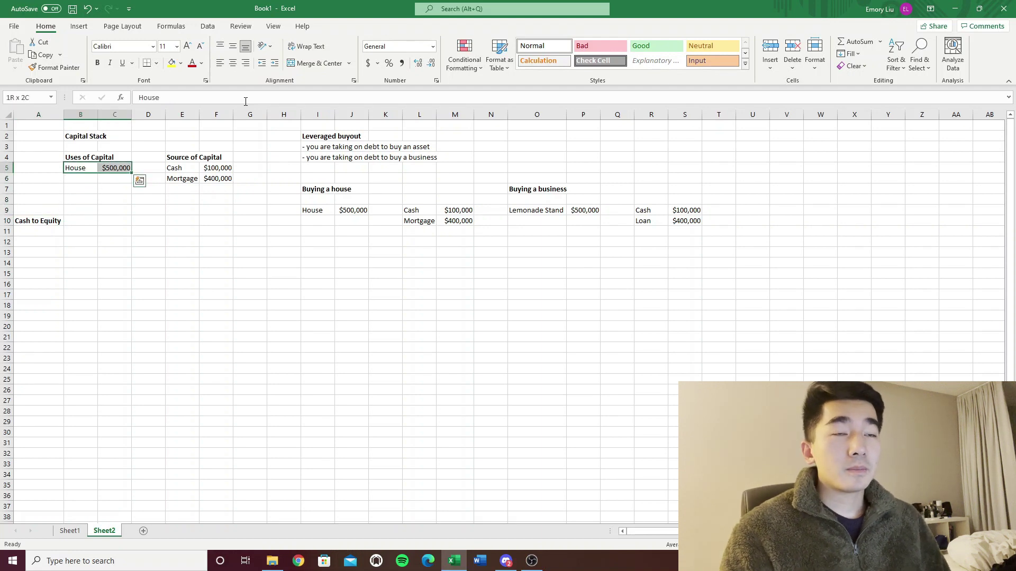
key(Right)
key(Right)
key(Right)
key(shift+Right)
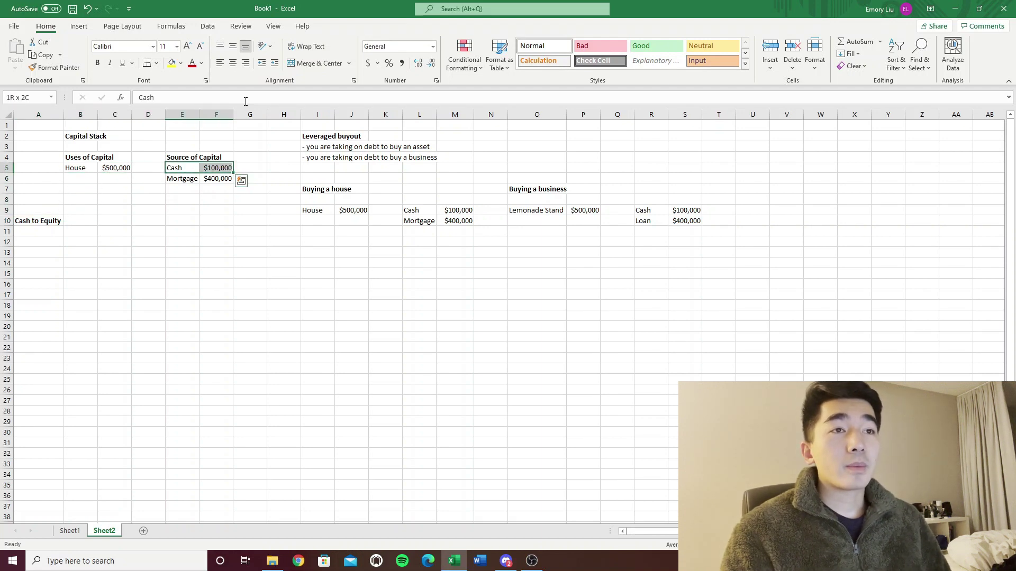
key(shift+Down)
key(shift+Up)
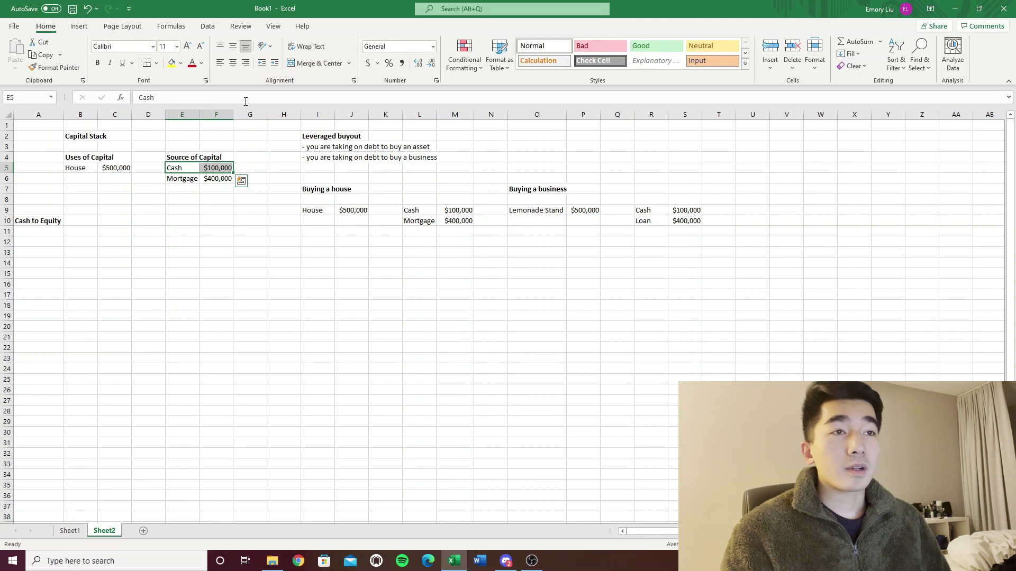
key(shift+Down)
Enter the formula =-F5 in B10 to show the cash contribution as a negative cash flow to equity.
key(Down)
key(Left)
key(Left)
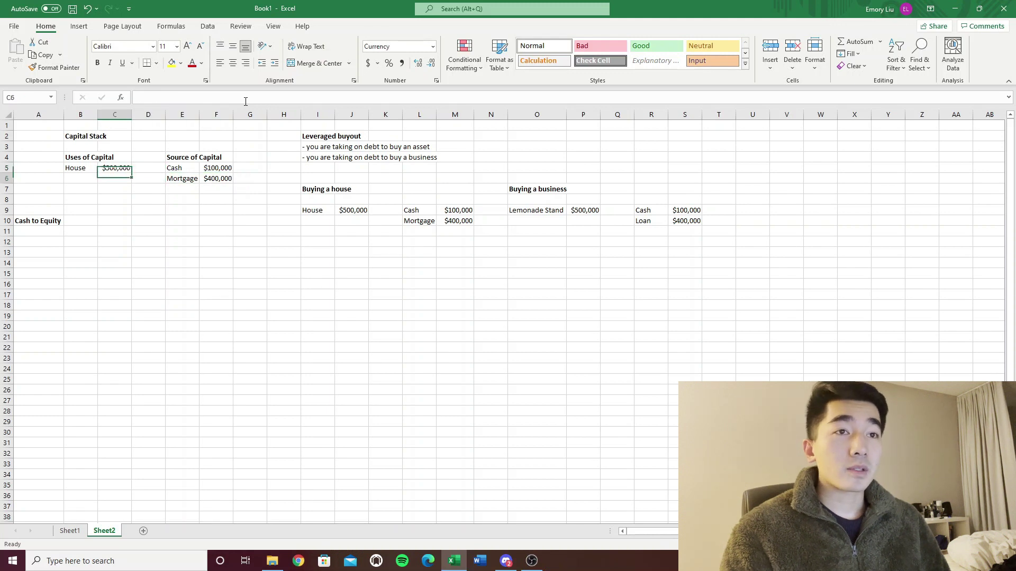
key(Down)
key(Down)
key(Left)
key(Down)
key(Down)
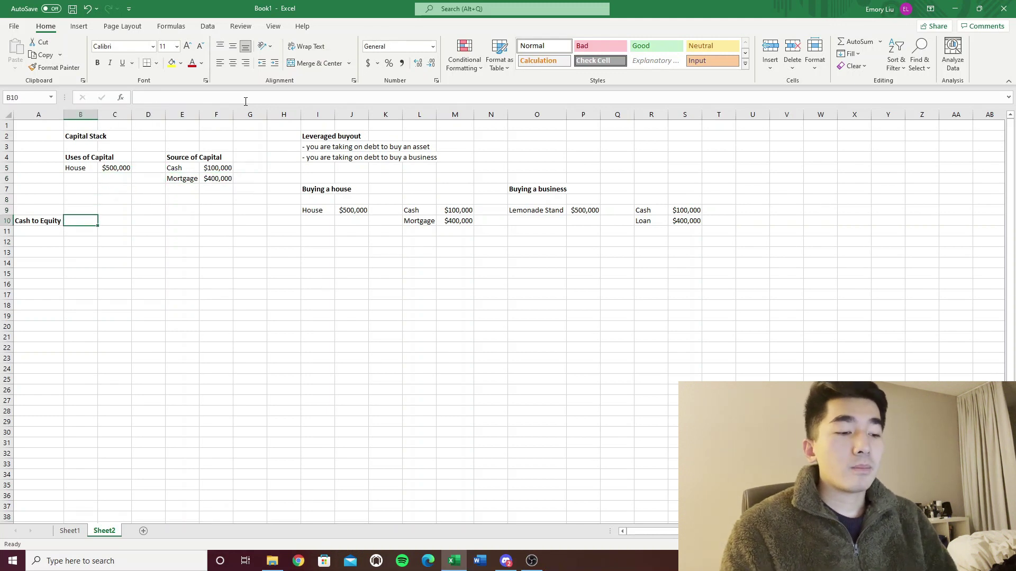
text(-)
click(221, 169)
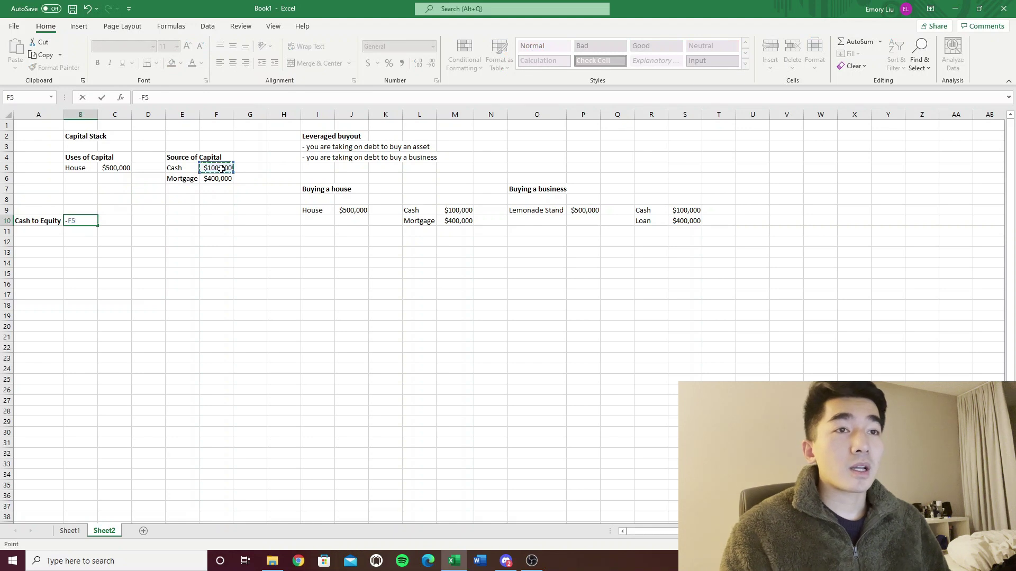
key(Return)
key(Up)
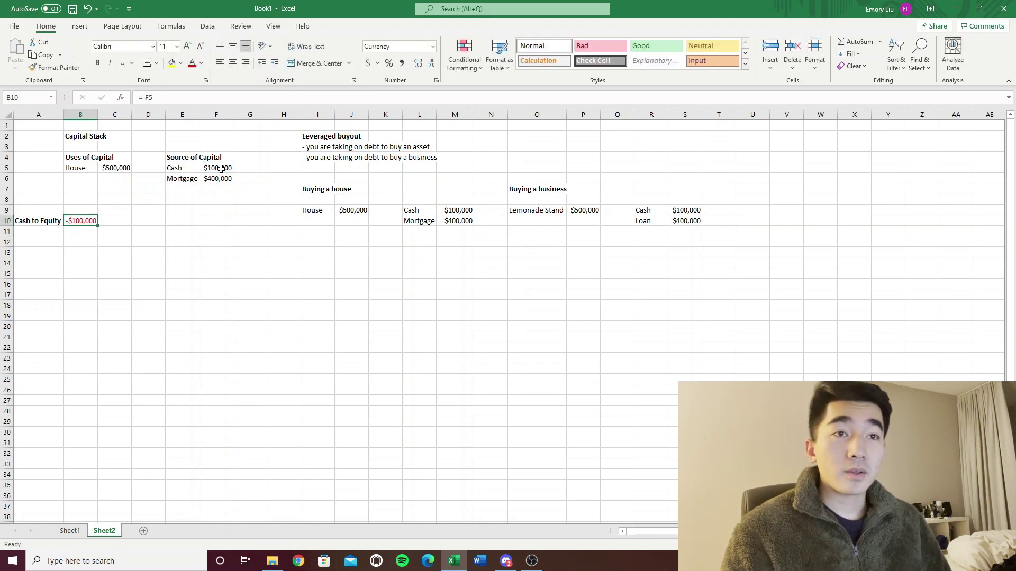
click(182, 263)
drag(82, 169, 148, 159)
click(83, 217)
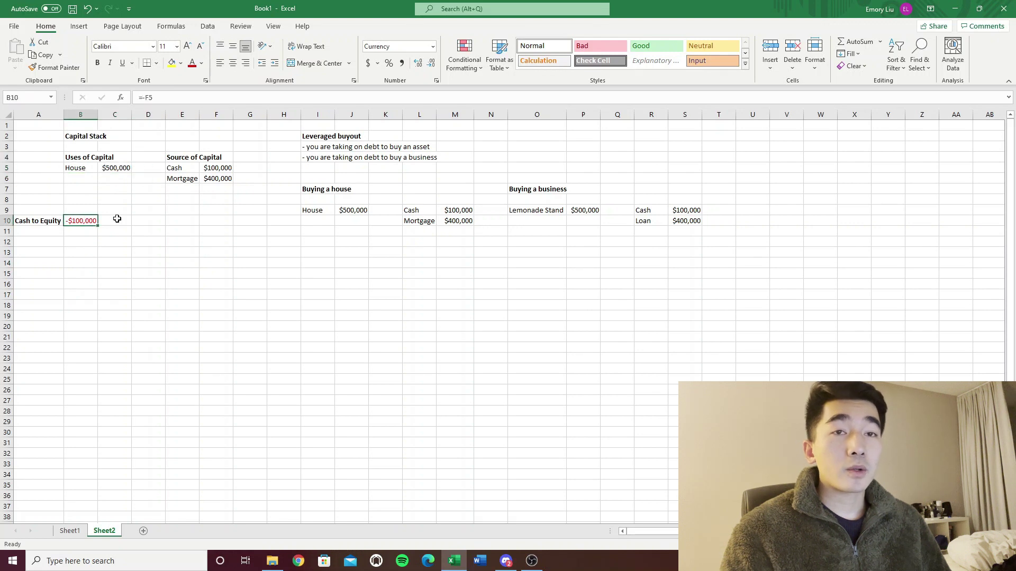
click(118, 220)
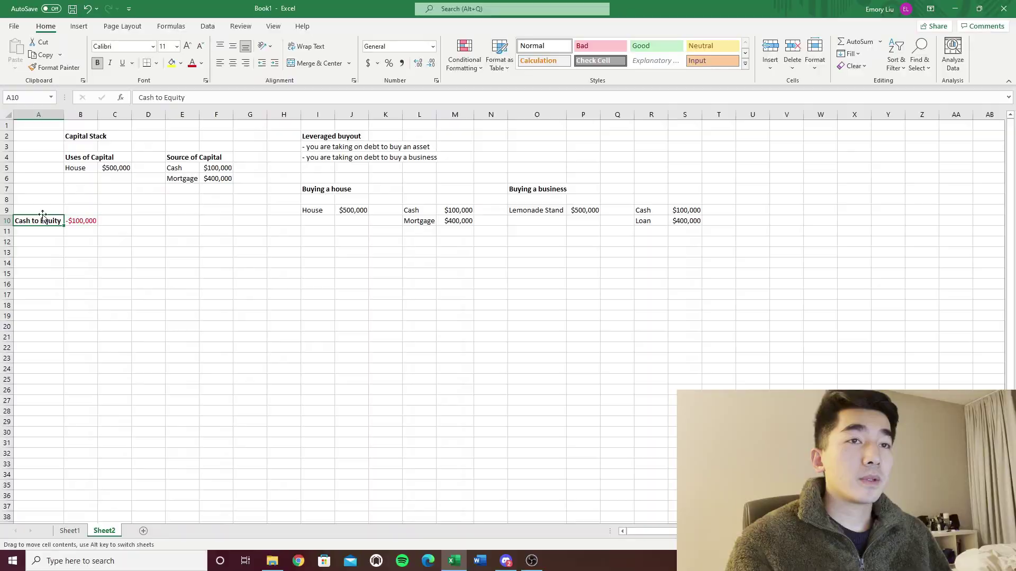
Enter the label Leverage in A9 and make it bold.
click(42, 207)
text(Levera)
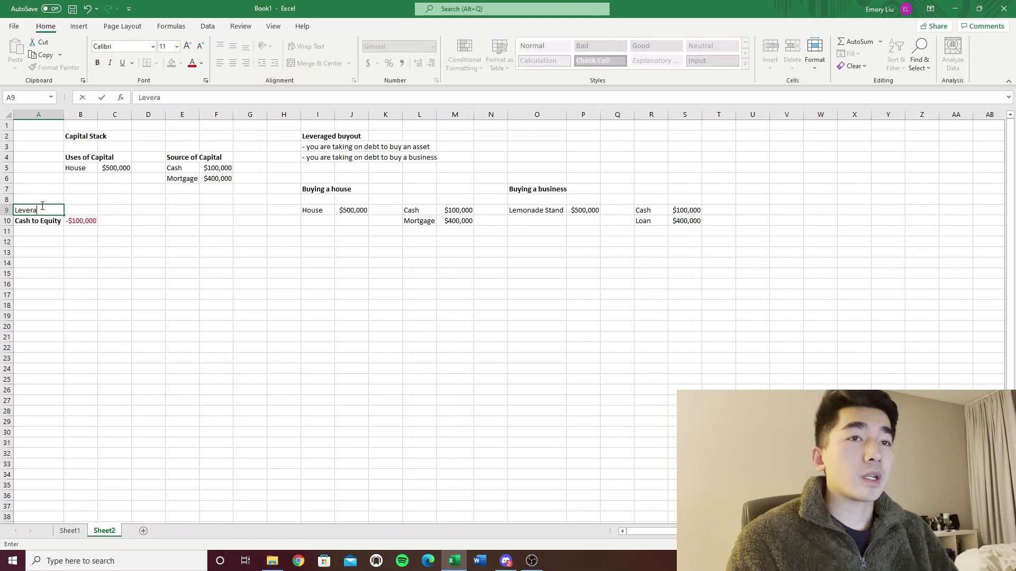
text(ge)
key(Return)
click(42, 207)
key(ctrl+b)
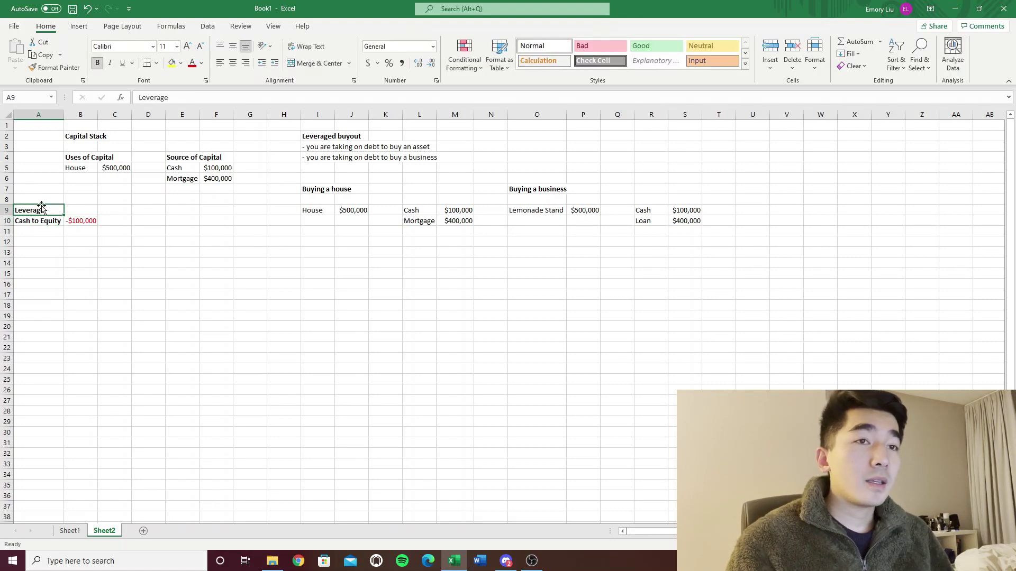
Clear the Cash to Equity label and its formula from A10:B10.
key(Down)
key(shift+Right)
key(ctrl+x)
key(Delete)
key(Right)
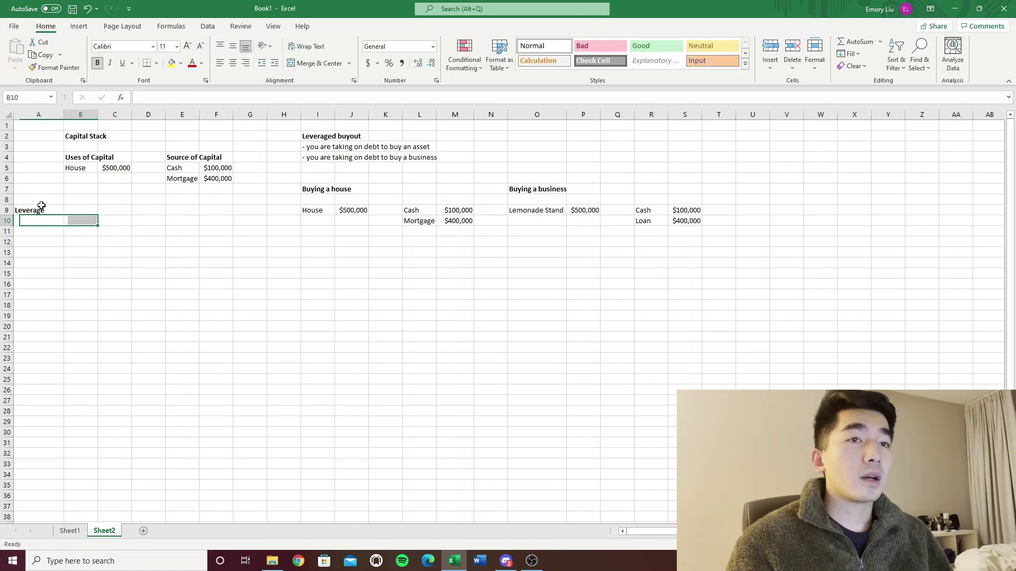
click(41, 208)
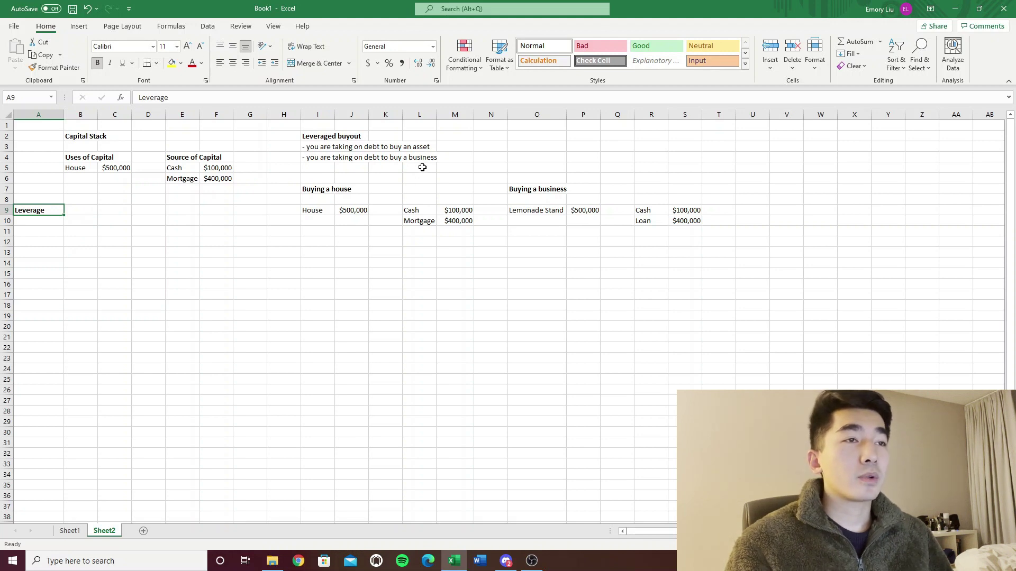
Enter Mortgage in I14 and 5% Interest in J14, below the house-buying example.
click(338, 266)
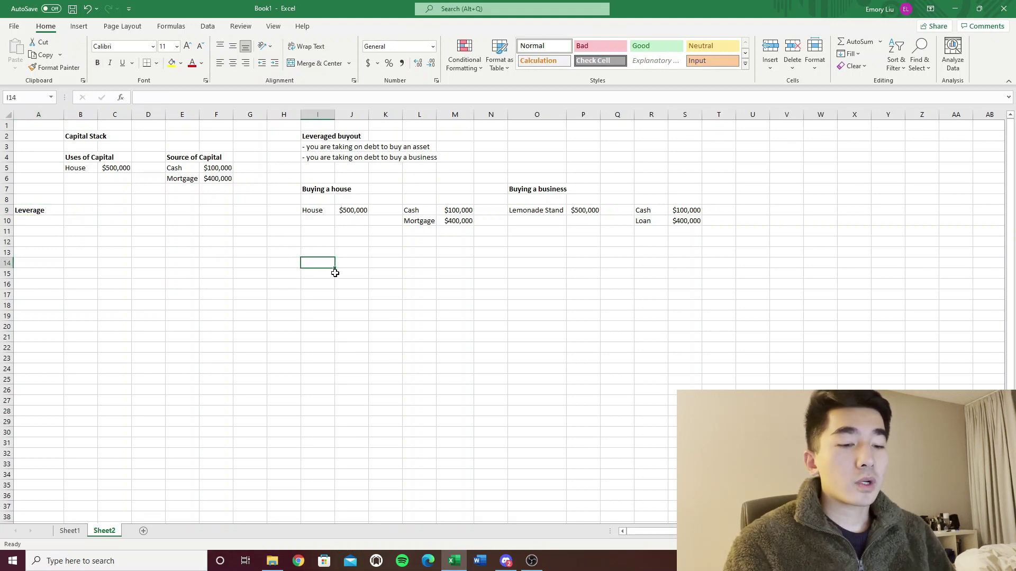
text(Mortgage)
key(Tab)
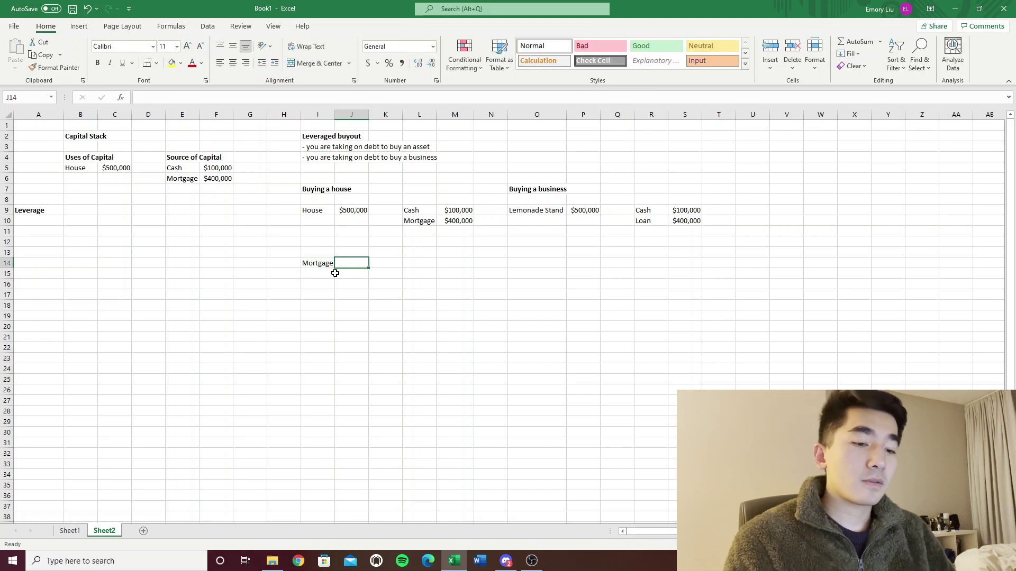
text(5% Interest)
key(Return)
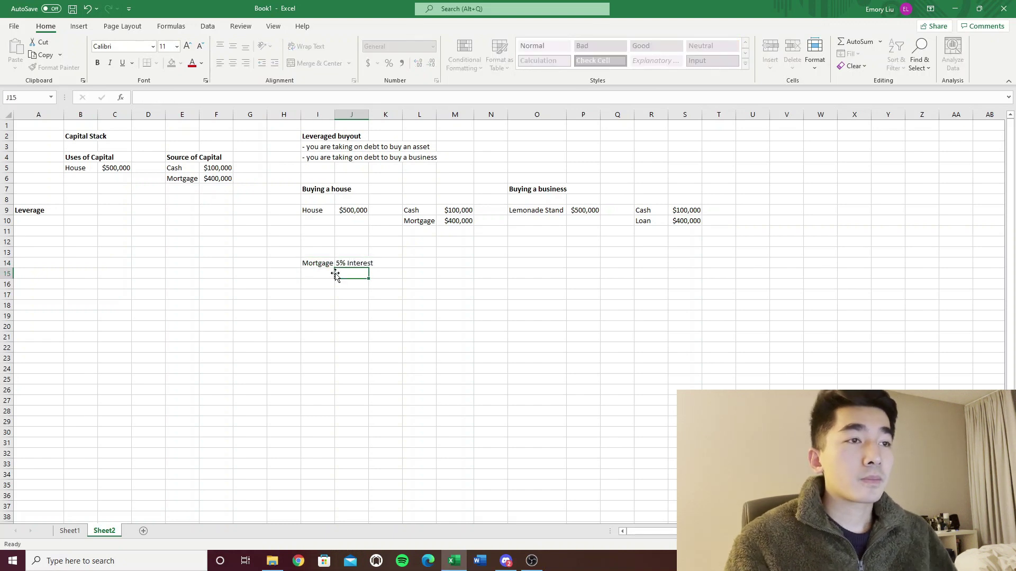
key(Up)
key(Down)
key(Down)
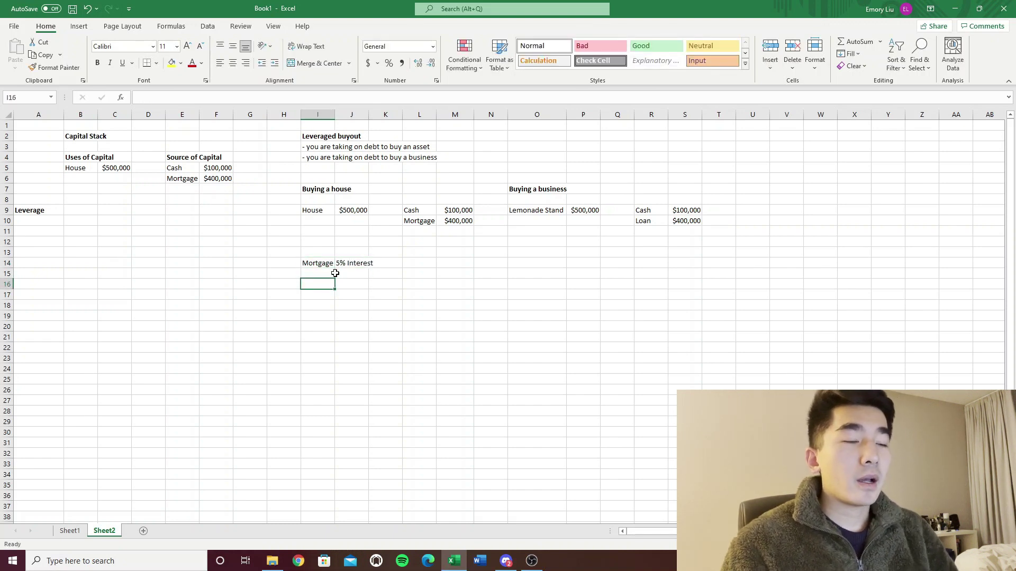
Enter House in I16 and $600,000 in J16, below the mortgage interest note.
text(House)
key(Tab)
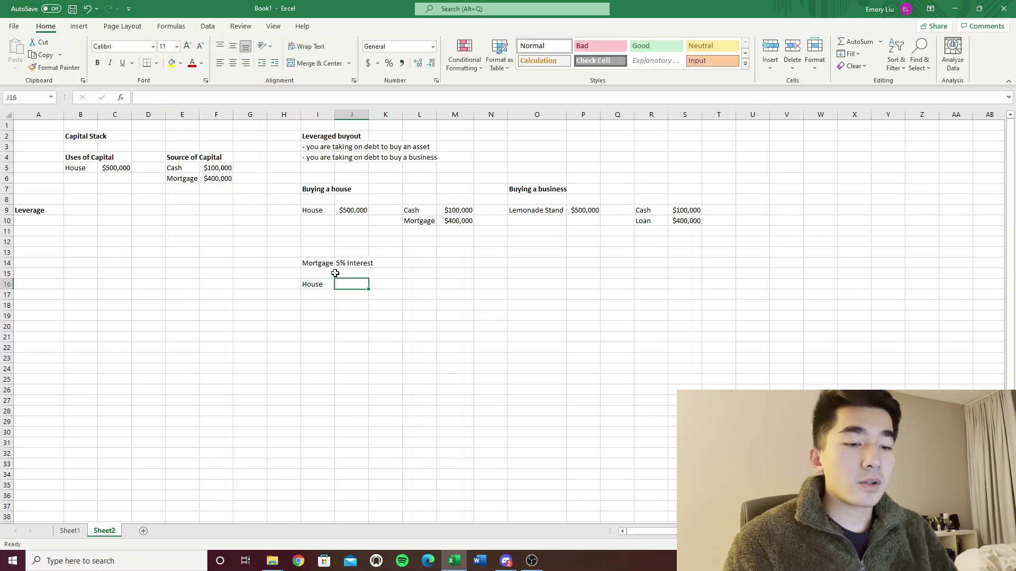
text($600,000)
key(Return)
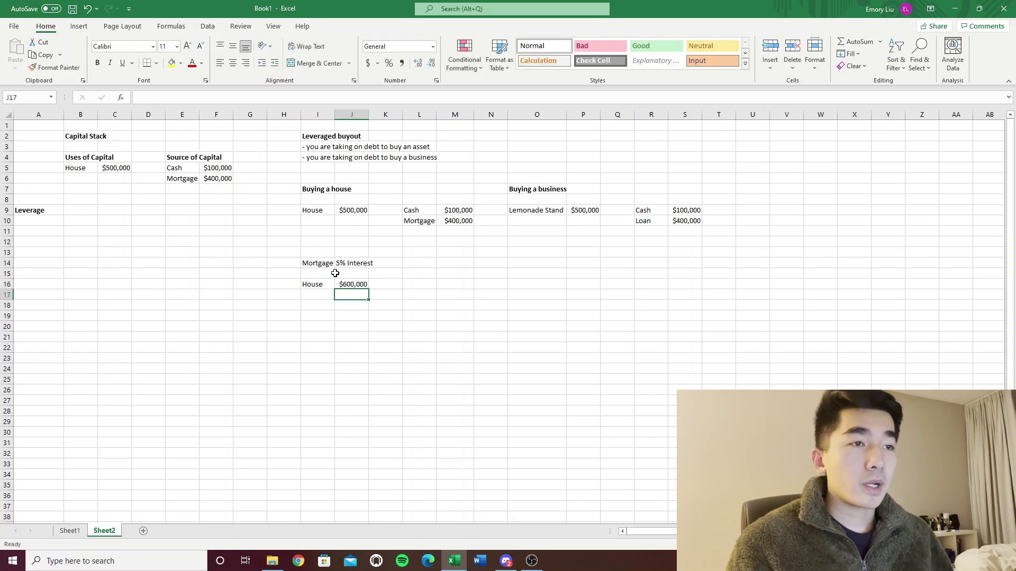
Relabel A9 as Leverage Scenario and enter Unleveraged Scenario in A13.
click(42, 210)
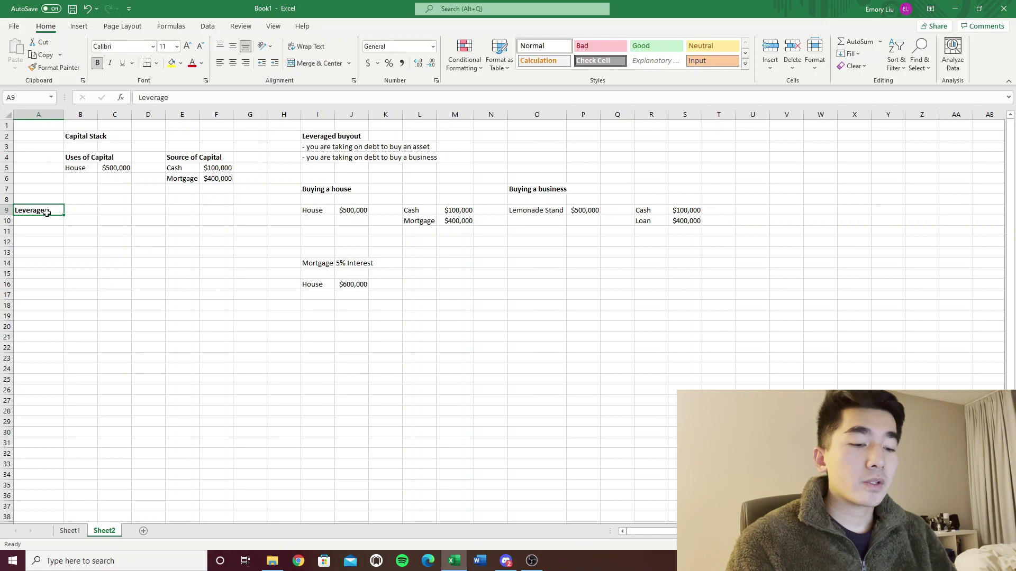
text(Lev)
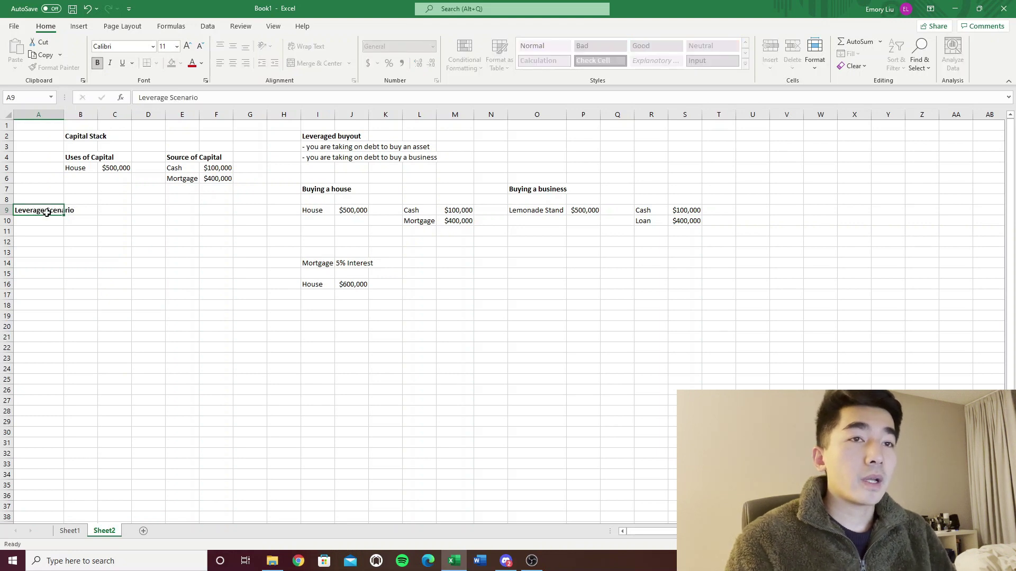
key(Down)
key(Down)
key(Down)
key(Down)
text(Unl)
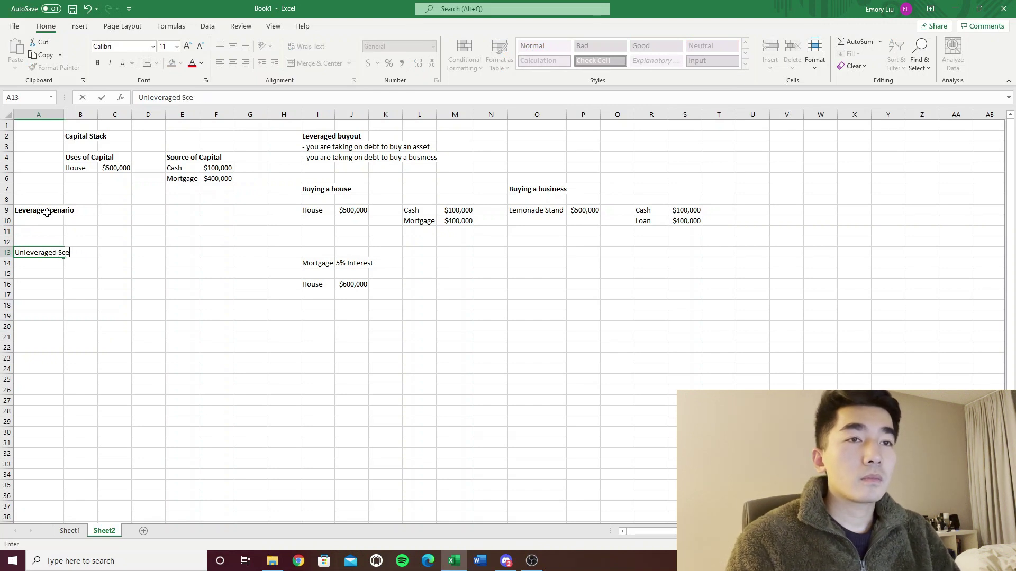
text(everaged Scenario)
key(ctrl+Return)
AutoFit the width of column A to the Unleveraged Scenario label.
key(alt+h)
key(o)
key(i)
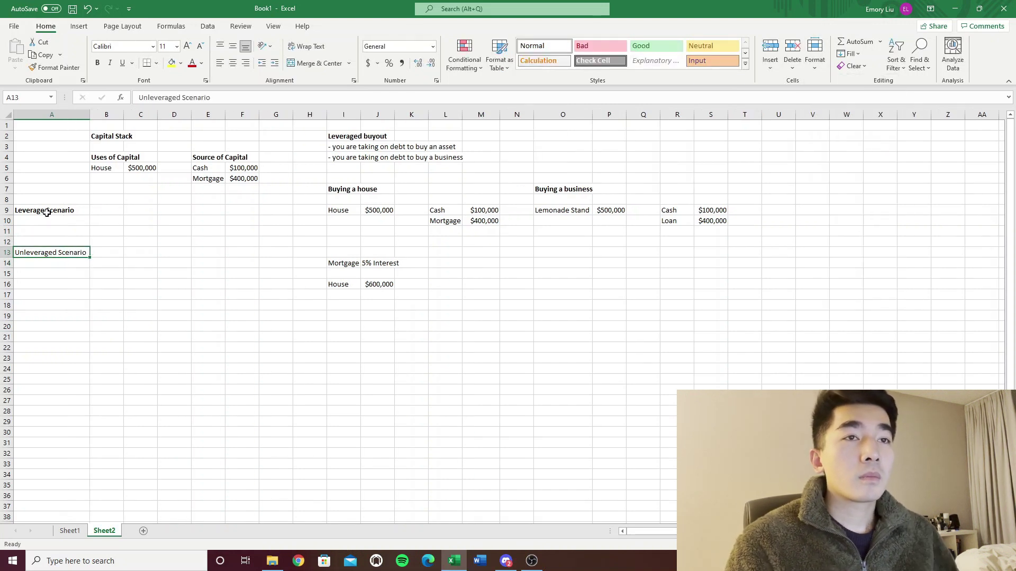
Move the Leverage Scenario label from A9 to A4 and the Unleveraged Scenario label from A13 to A8.
click(166, 211)
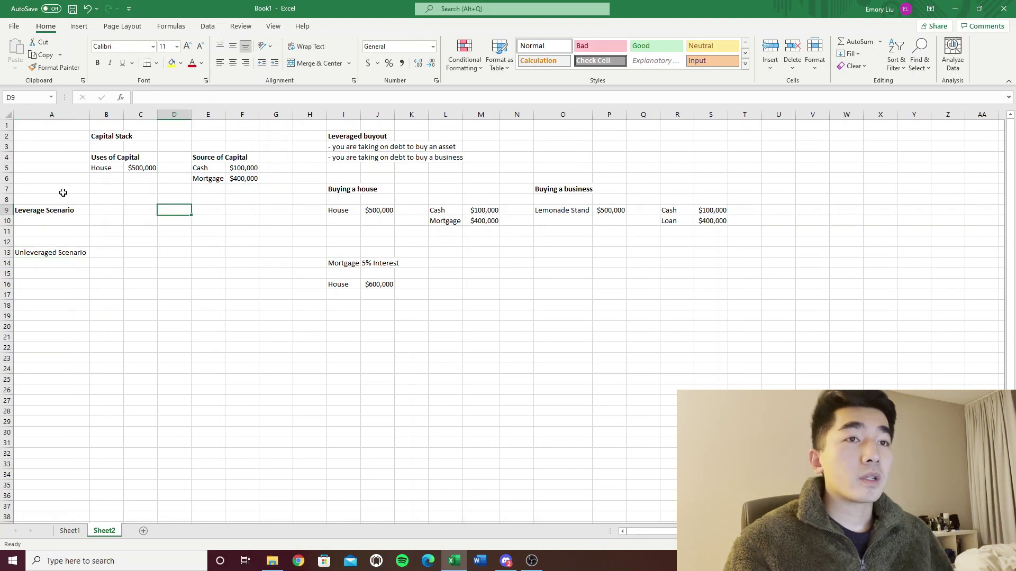
click(57, 213)
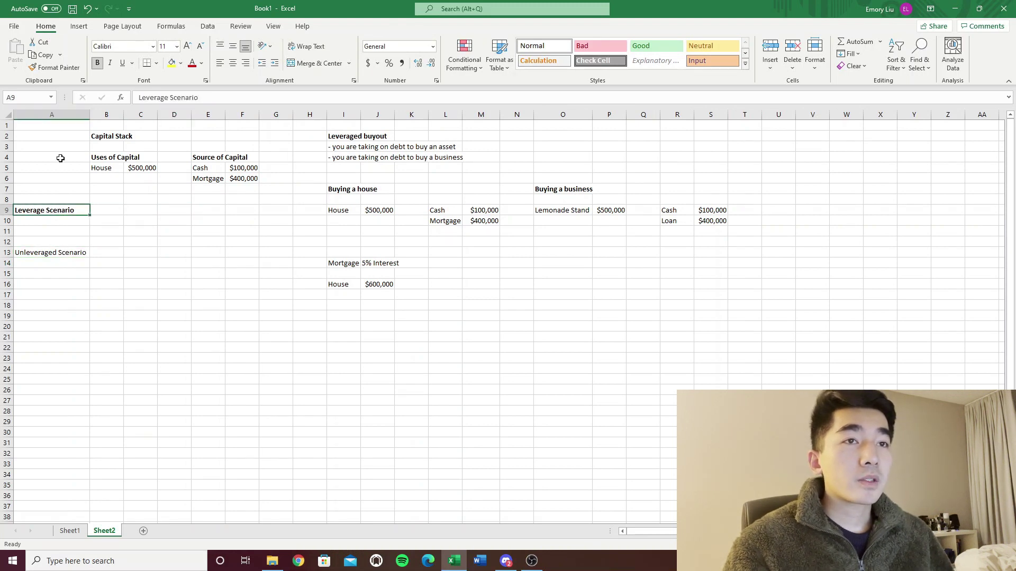
drag(56, 215, 135, 167)
click(125, 195)
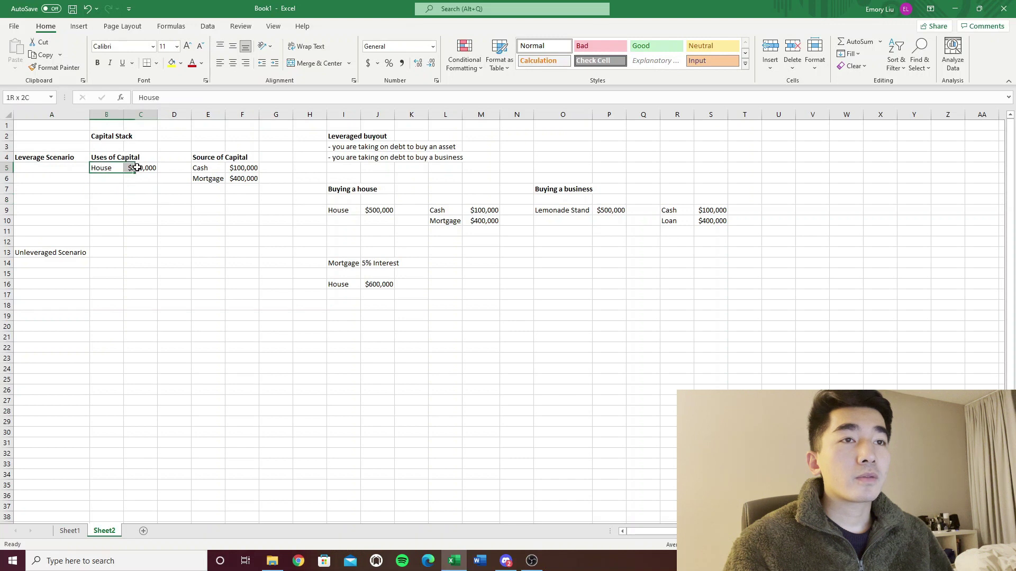
click(255, 170)
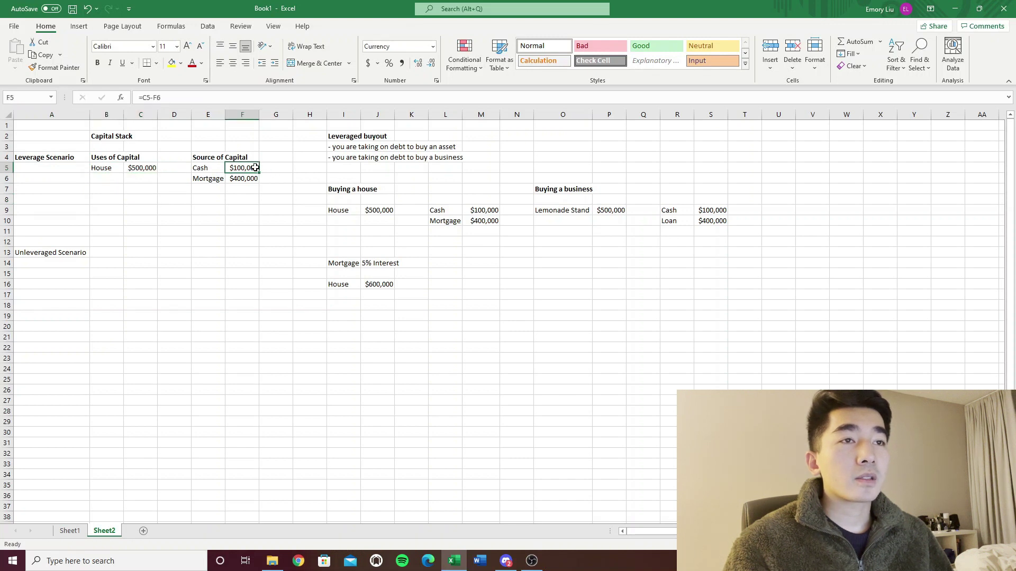
drag(209, 166, 244, 179)
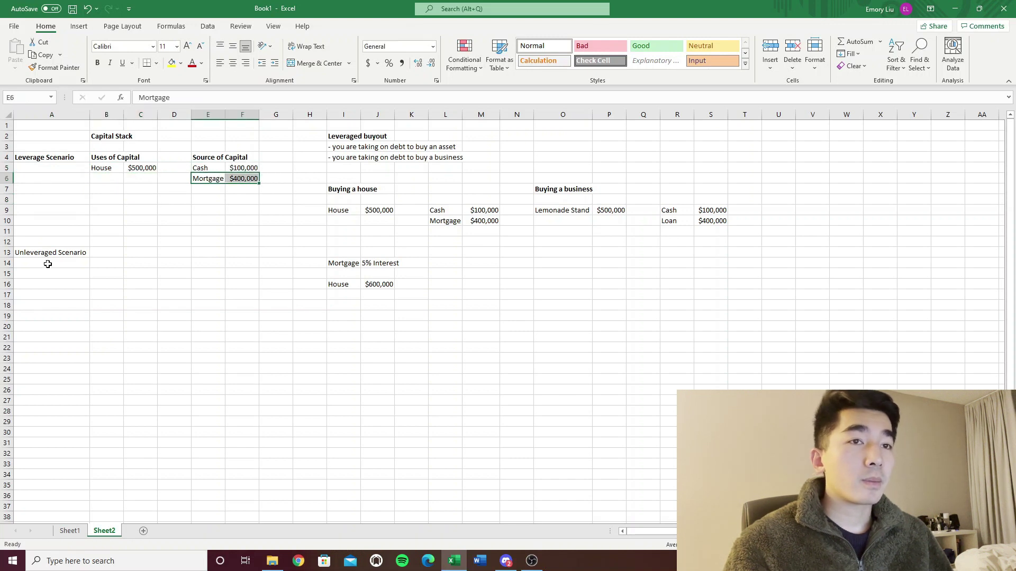
click(54, 249)
drag(54, 249, 45, 199)
Copy the uses and sources of capital block B4:F6 to B8, and make the Unleveraged Scenario label in A8 bold.
drag(99, 160, 237, 176)
key(ctrl+c)
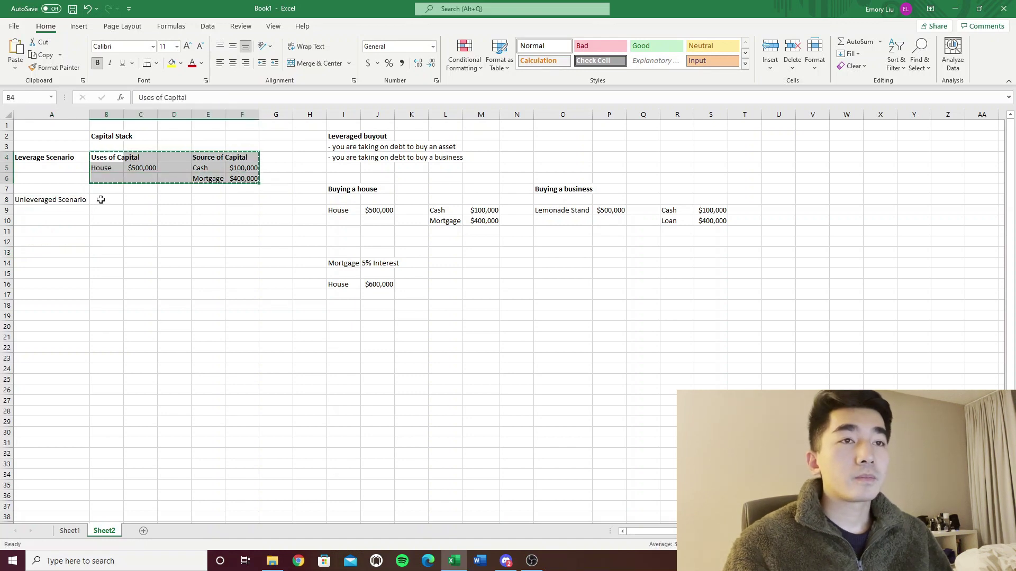
click(100, 199)
key(ctrl+v)
click(41, 199)
key(ctrl+b)
In the unleveraged scenario, set the cash source in F9 to 500000 and clear the mortgage entry in E10:F10.
click(142, 210)
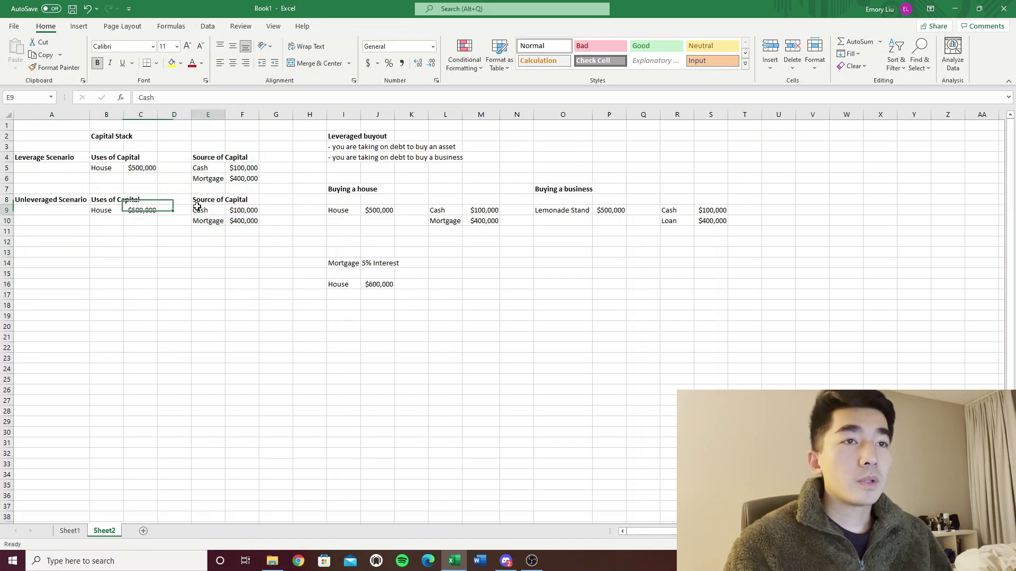
click(197, 206)
click(250, 211)
text(500000)
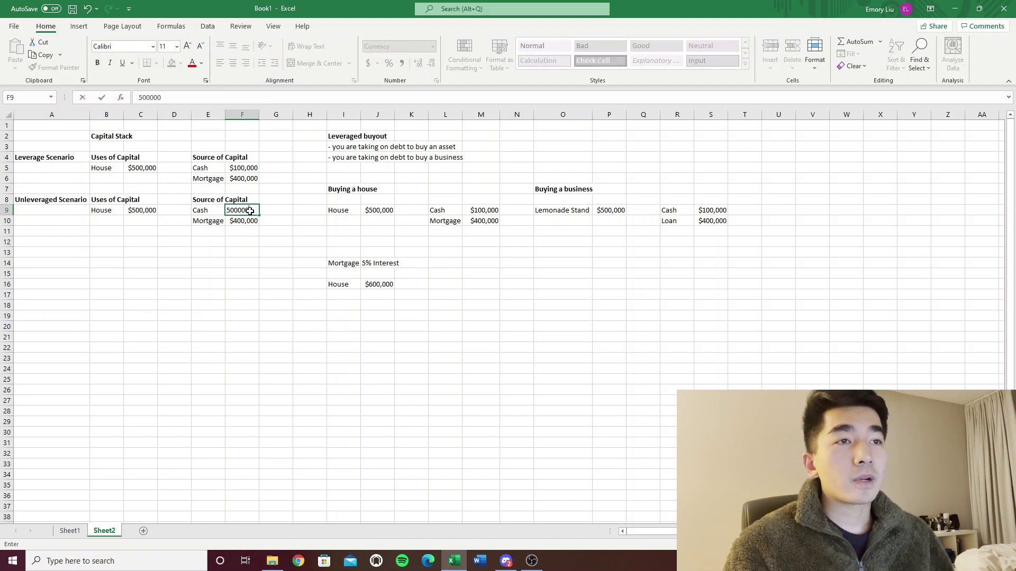
key(Return)
drag(208, 220, 239, 221)
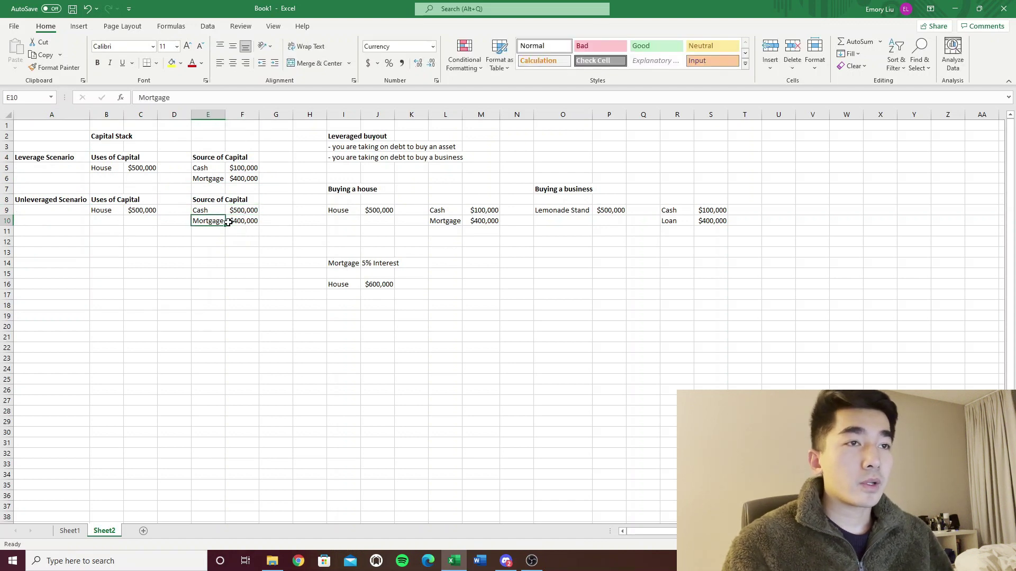
key(Delete)
drag(53, 159, 252, 209)
click(281, 189)
drag(52, 159, 267, 220)
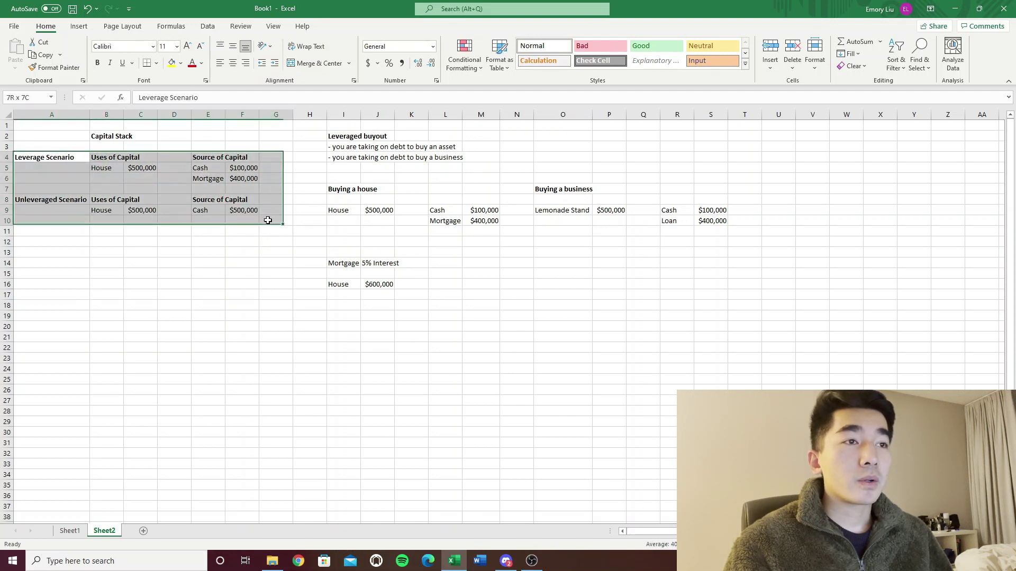
click(281, 210)
Enter the label Unleveraged in A13 and make it bold.
click(39, 253)
text(Un)
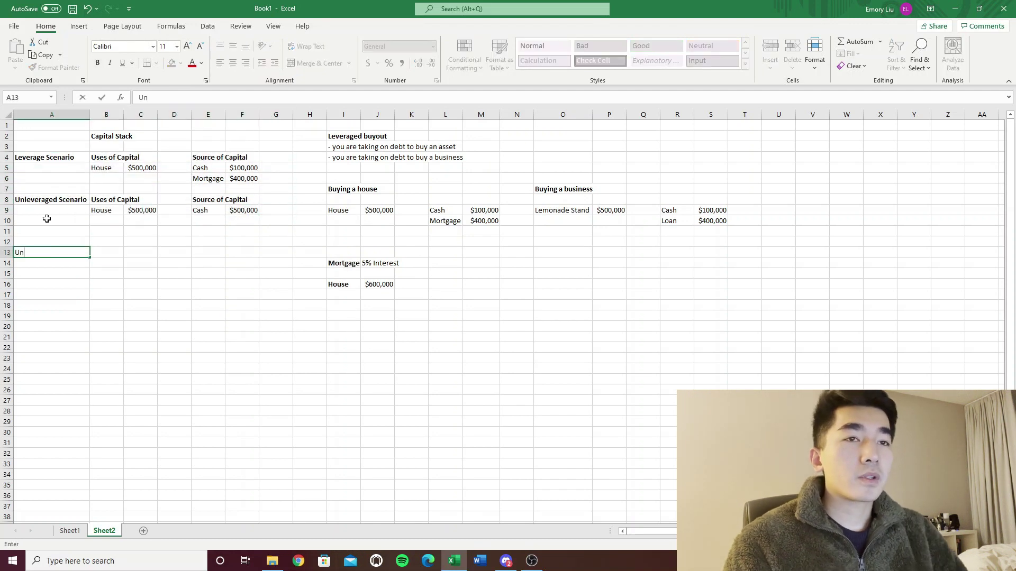
text(leveraged)
key(Return)
key(Up)
key(ctrl+b)
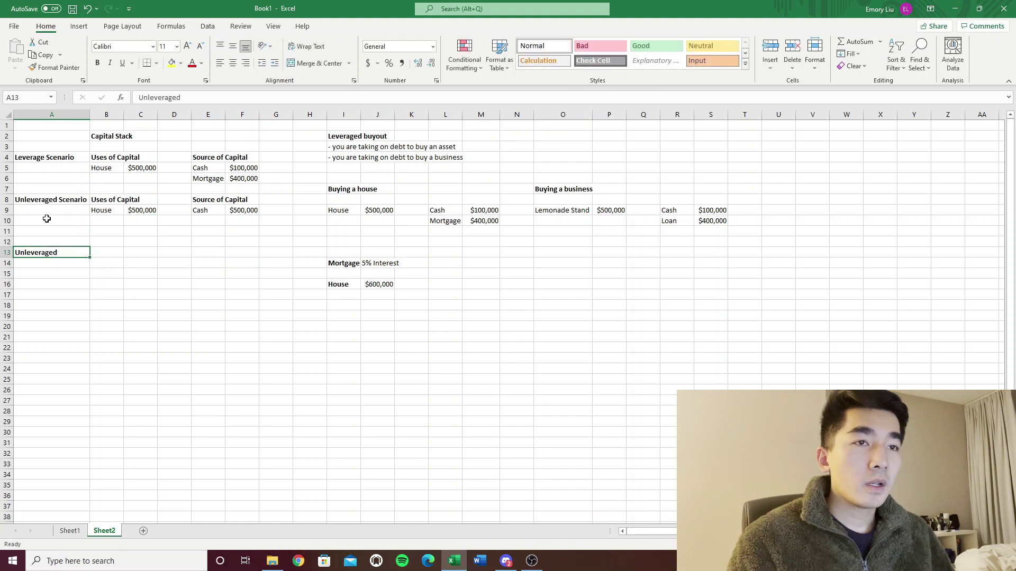
Enter the formula =TODAY() in B12 as the start date above the unleveraged cash flows.
key(Right)
key(Up)
text(=toda)
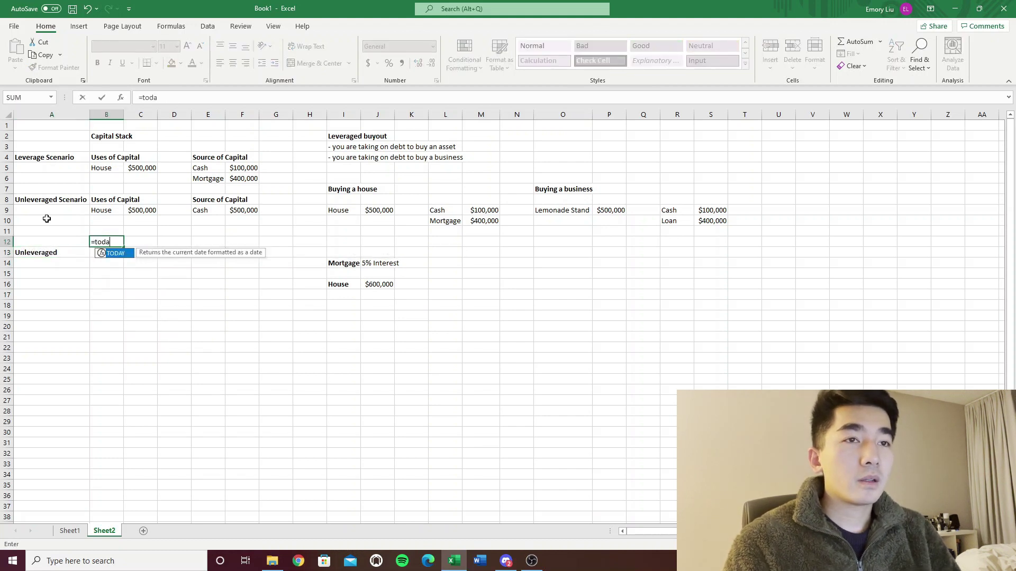
text(y())
key(Return)
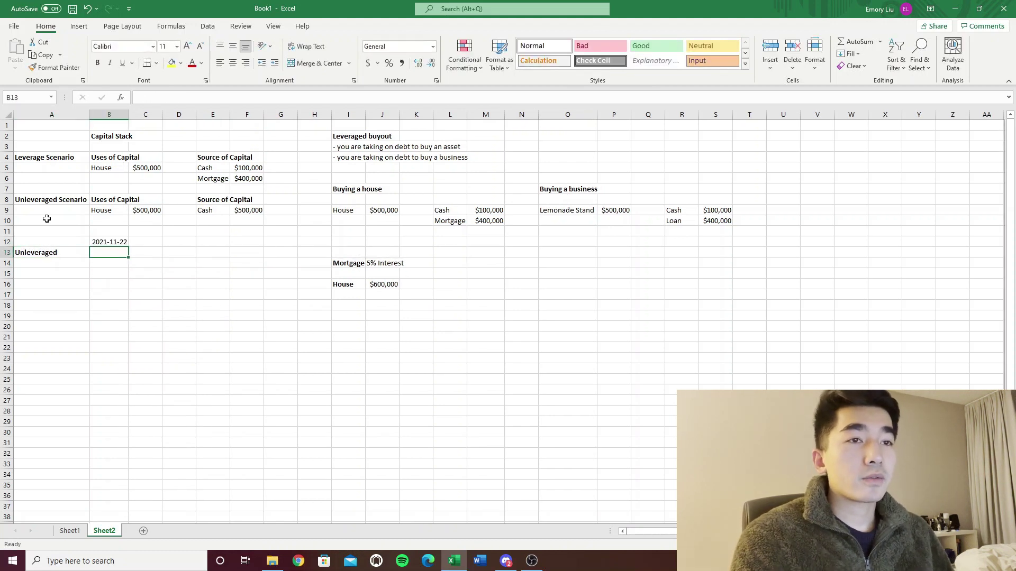
Enter the formula =-C9 in B13 to show the unleveraged house purchase as a negative cash flow.
text(=)
key(Up)
key(Up)
key(Up)
key(Right)
key(Up)
text(-)
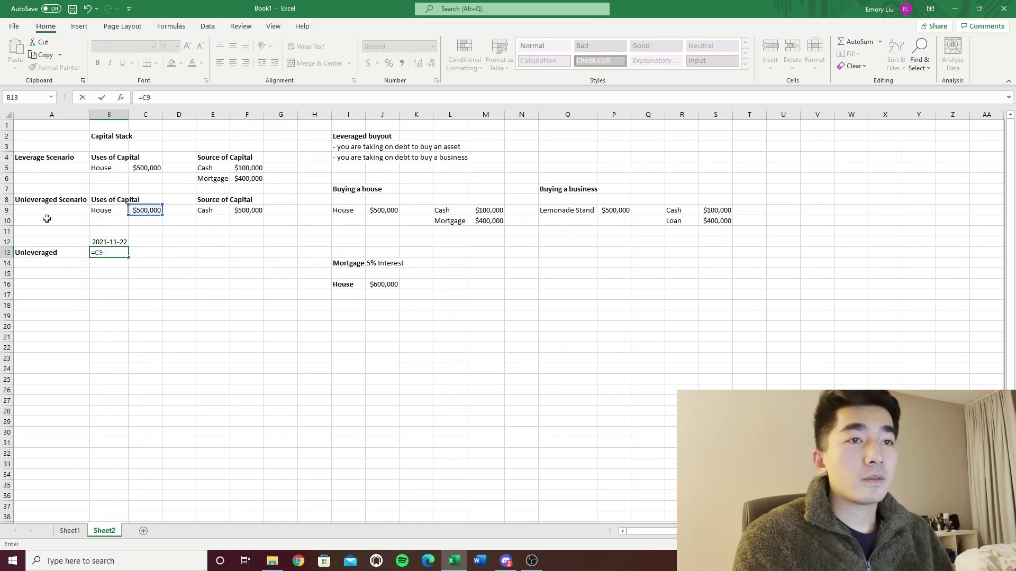
key(BackSpace)
key(BackSpace)
key(BackSpace)
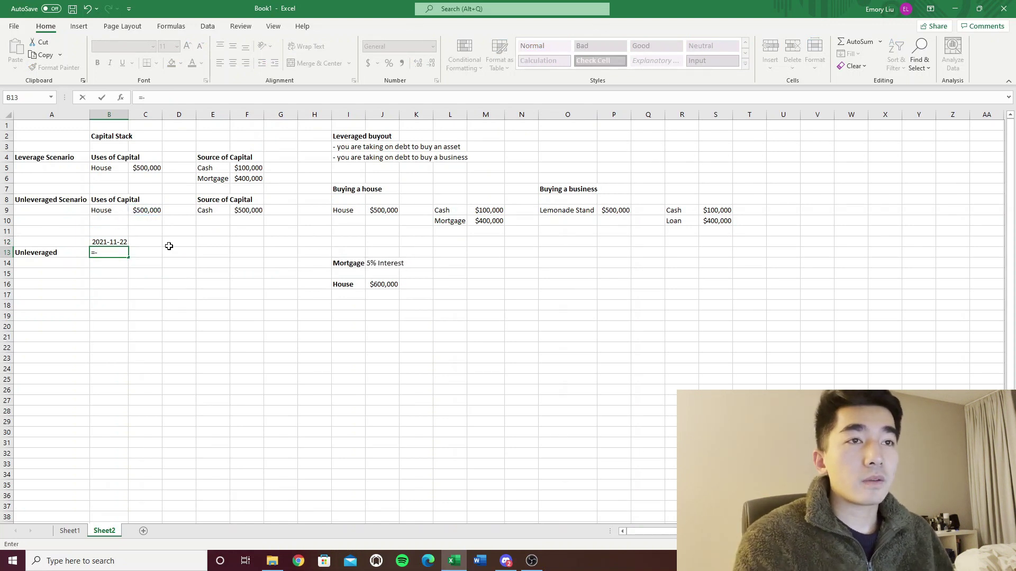
text(-)
click(145, 210)
key(Return)
Enter the formula =EDATE(B12,12) in C12 to date the second cash flow one year after the first.
key(Up)
key(Up)
key(Right)
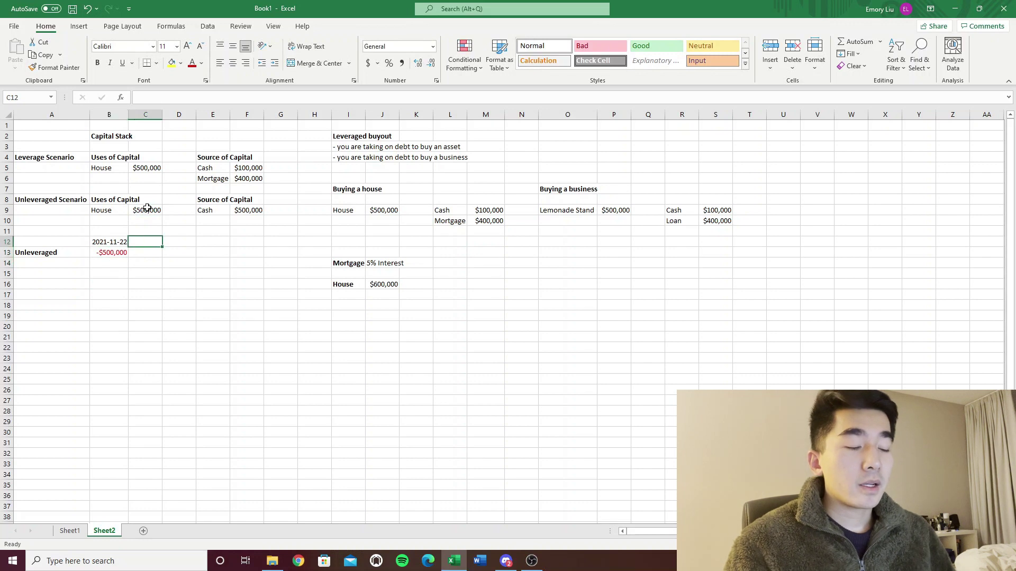
text(=edate(12)
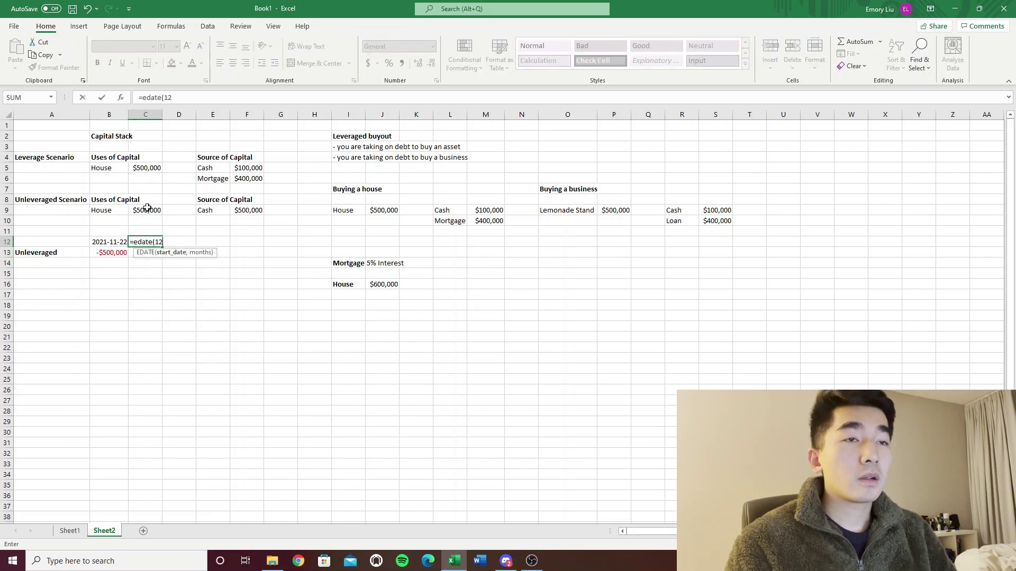
text())
key(Return)
key(Return)
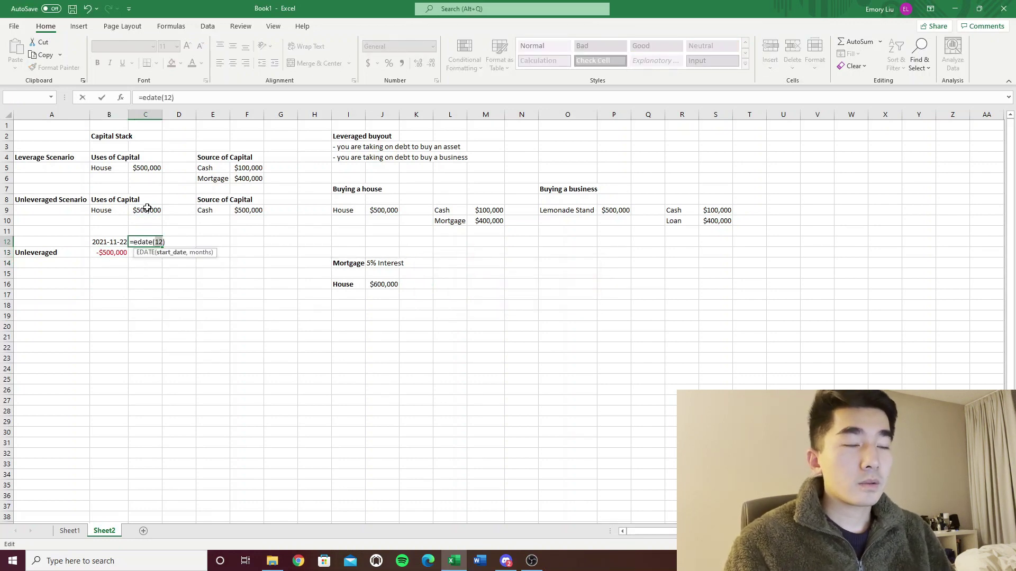
click(108, 243)
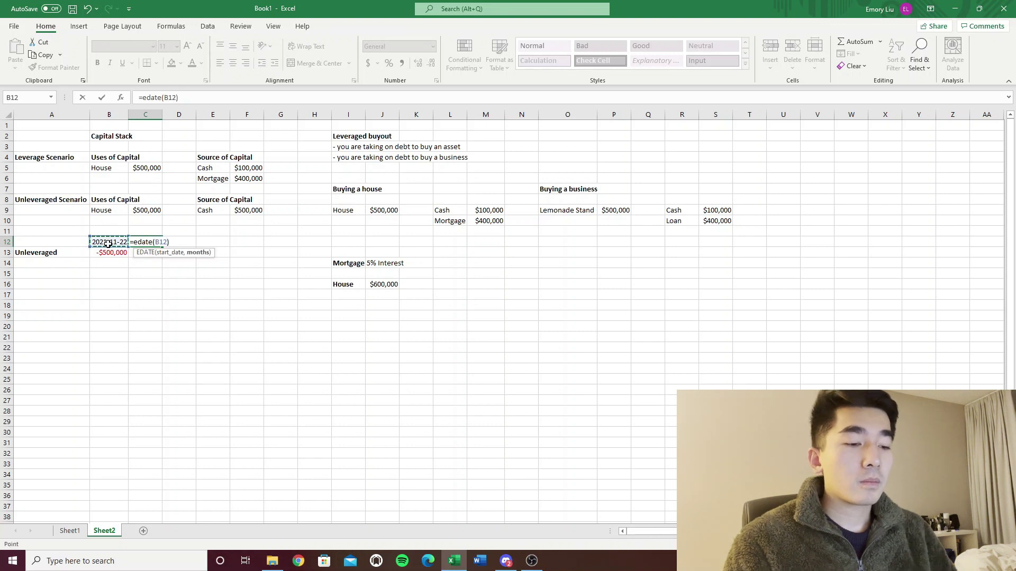
key(Return)
key(Up)
Copy the date format from B12 to C12 and AutoFit column C's width.
click(108, 243)
key(alt+h)
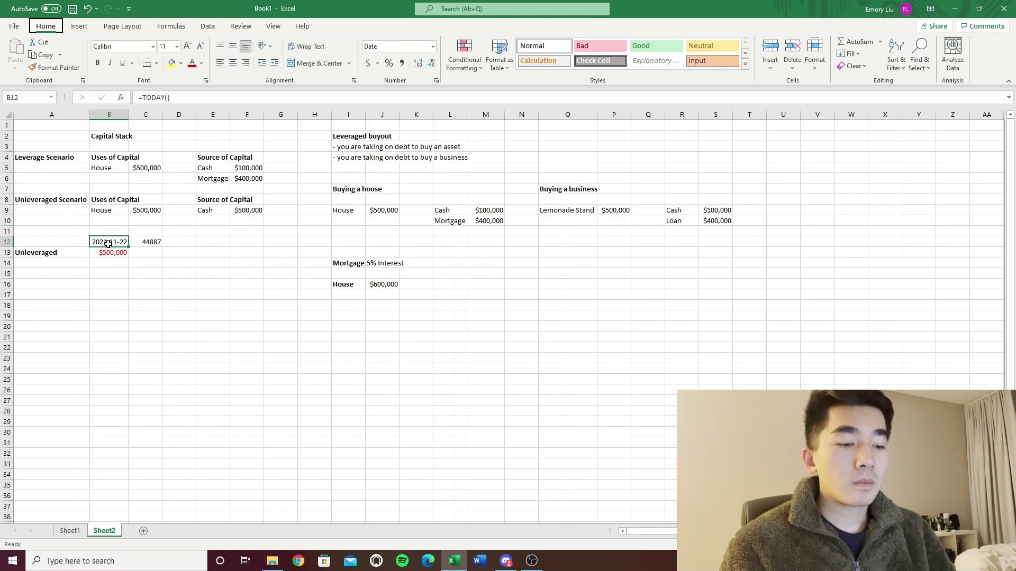
key(f)
key(p)
key(Right)
key(Return)
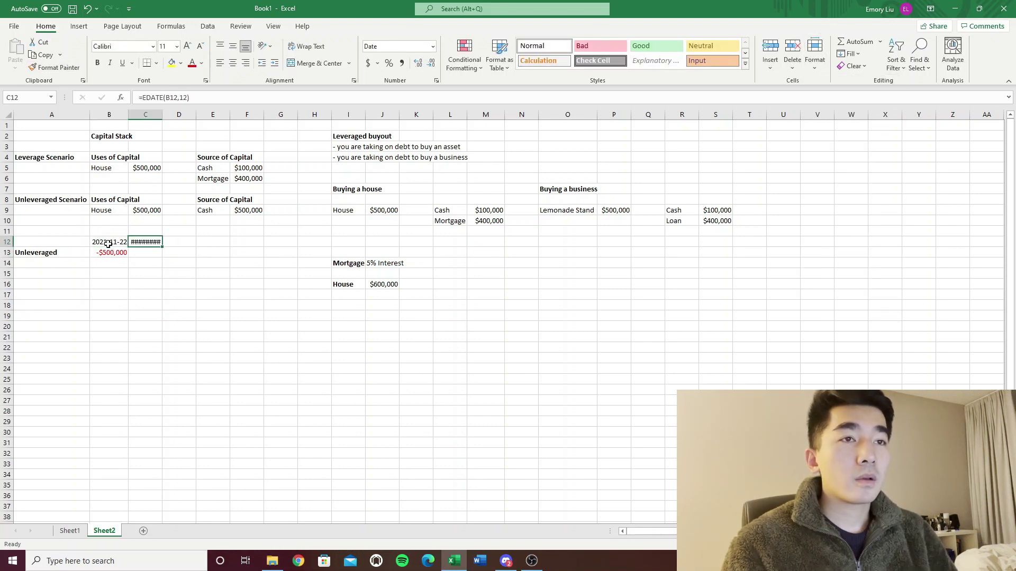
key(alt+h)
key(o)
key(i)
Enter the formula =J16 in C13 to bring in the house's sale value as the second cash flow.
key(Down)
text(=)
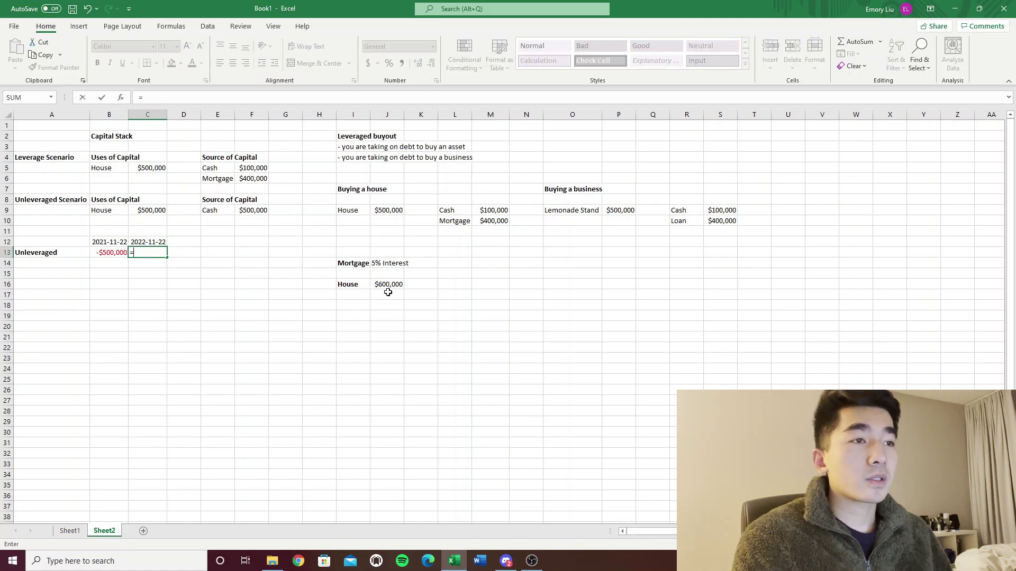
click(387, 292)
key(Return)
click(285, 295)
click(161, 253)
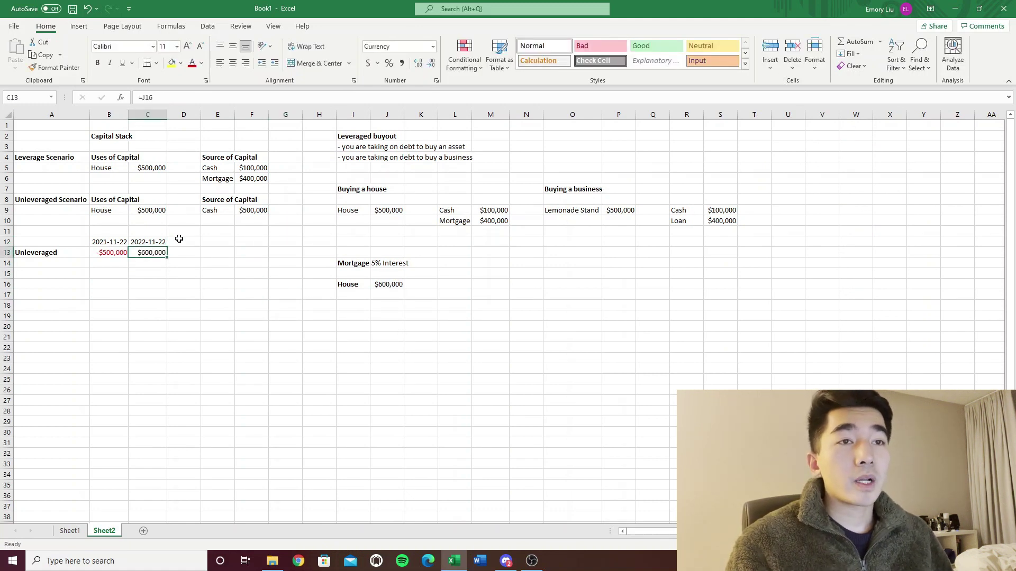
Move the Unleveraged label from A13 to A12, beside the dates.
click(116, 252)
drag(109, 243, 152, 254)
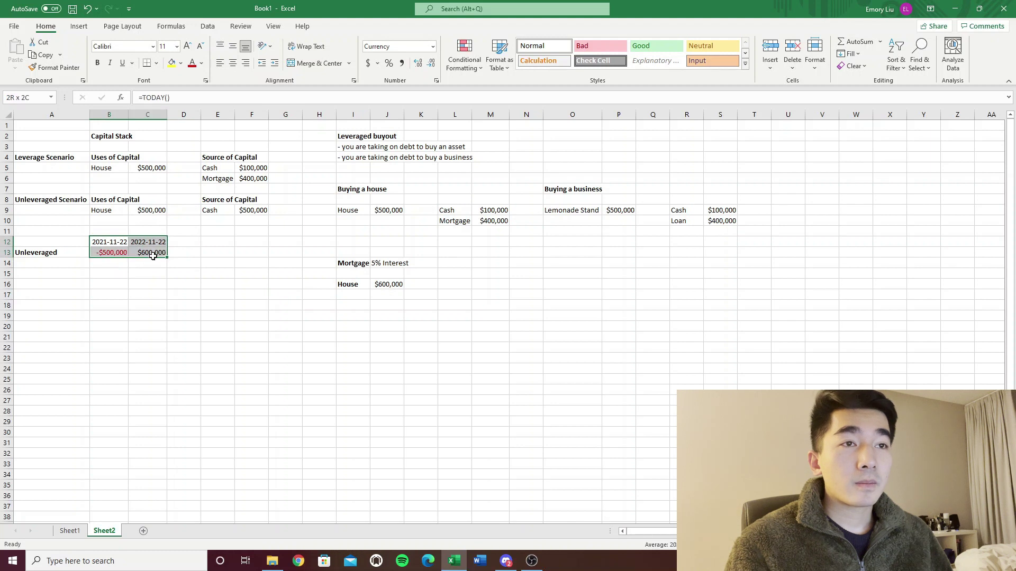
click(64, 250)
drag(64, 250, 62, 242)
click(259, 253)
click(120, 254)
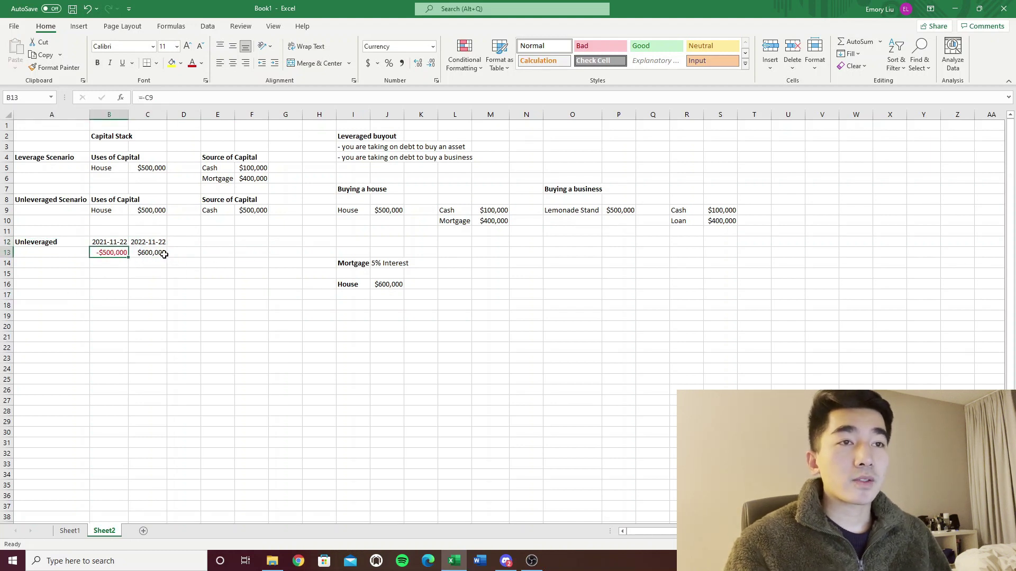
click(159, 253)
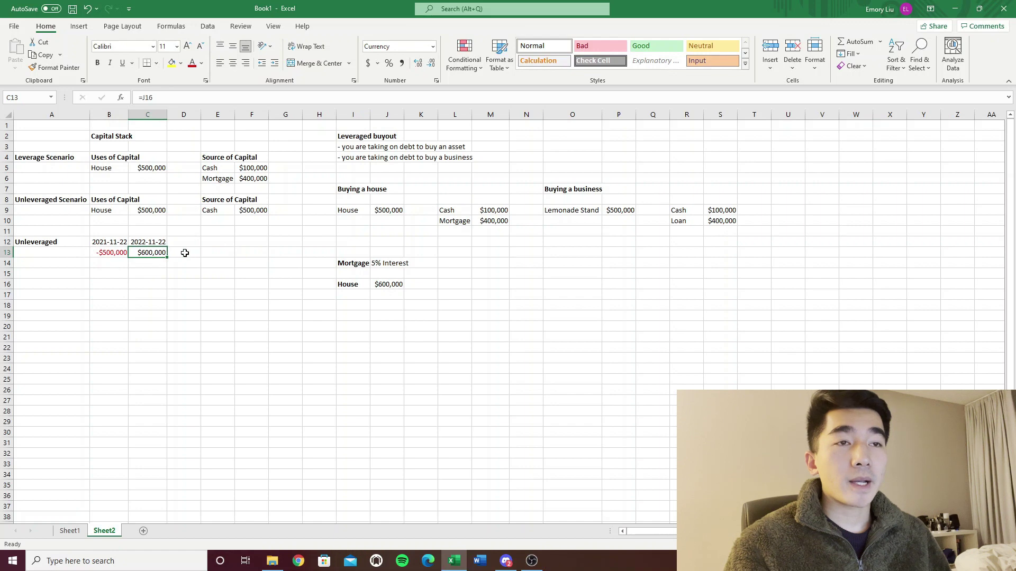
Copy the profit, Gross Returns and Annual Returns block F6:G8 from Sheet1.
click(227, 243)
click(70, 531)
click(396, 295)
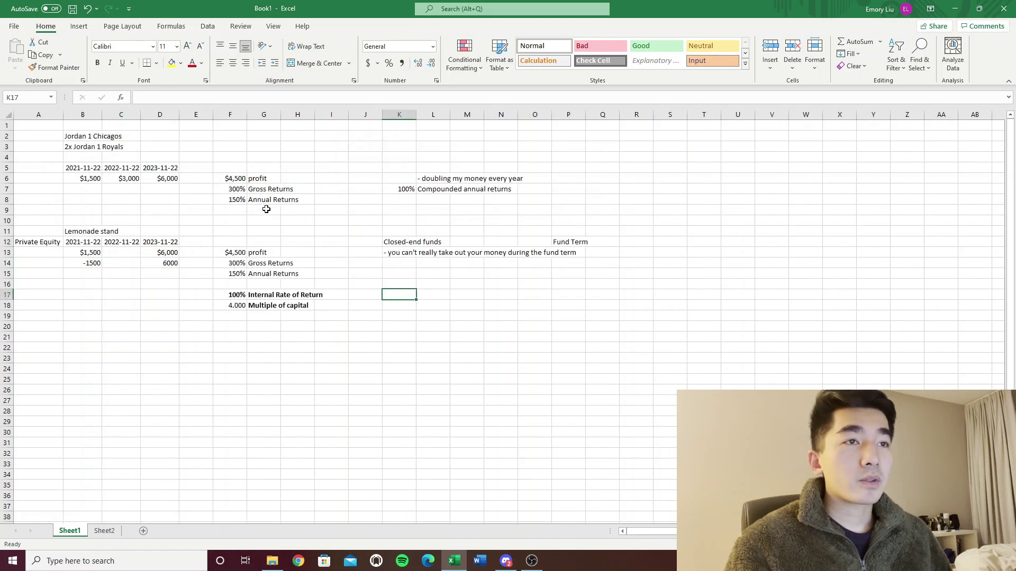
drag(231, 178, 261, 199)
key(ctrl+c)
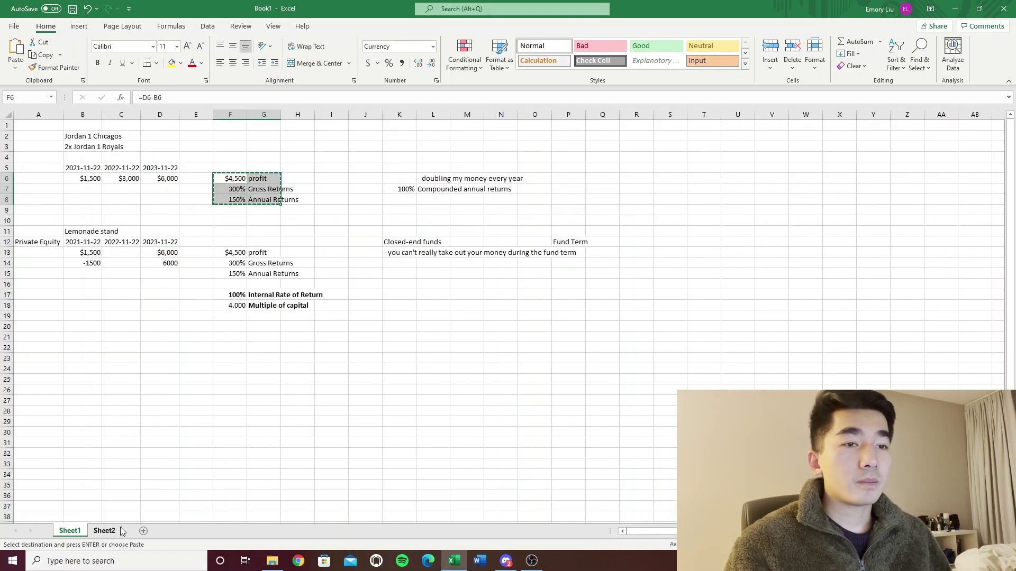
Paste the copied profit and returns block at F13 on Sheet2 and set its profit formula to =C13-B13.
click(104, 530)
click(248, 253)
key(ctrl+v)
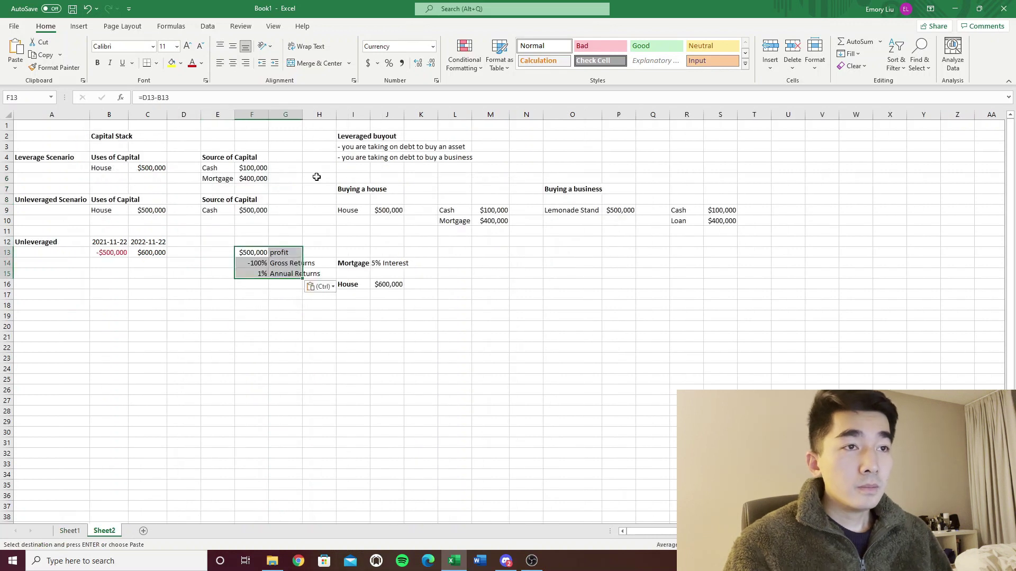
key(F2)
drag(192, 248, 163, 257)
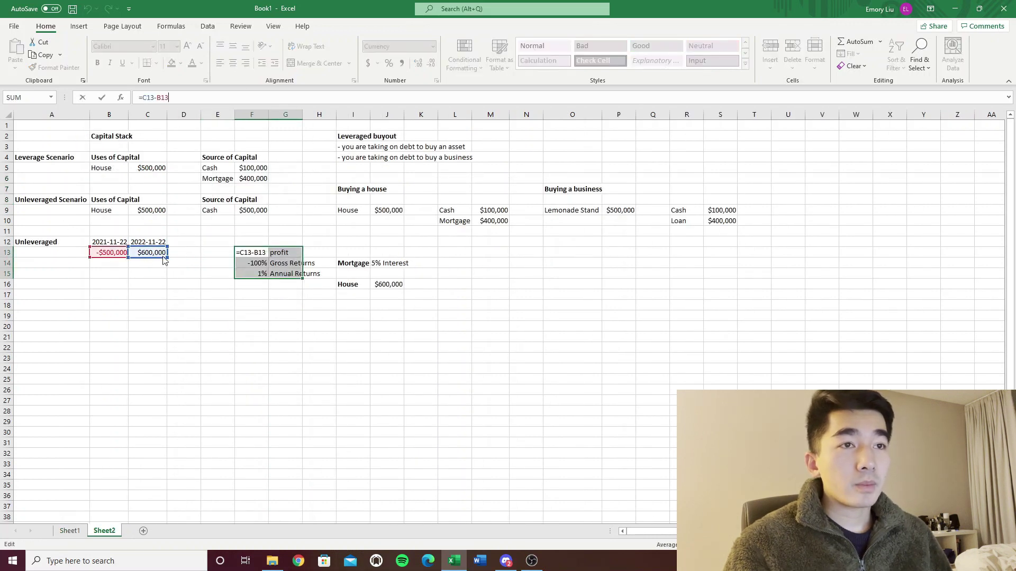
key(Return)
click(307, 233)
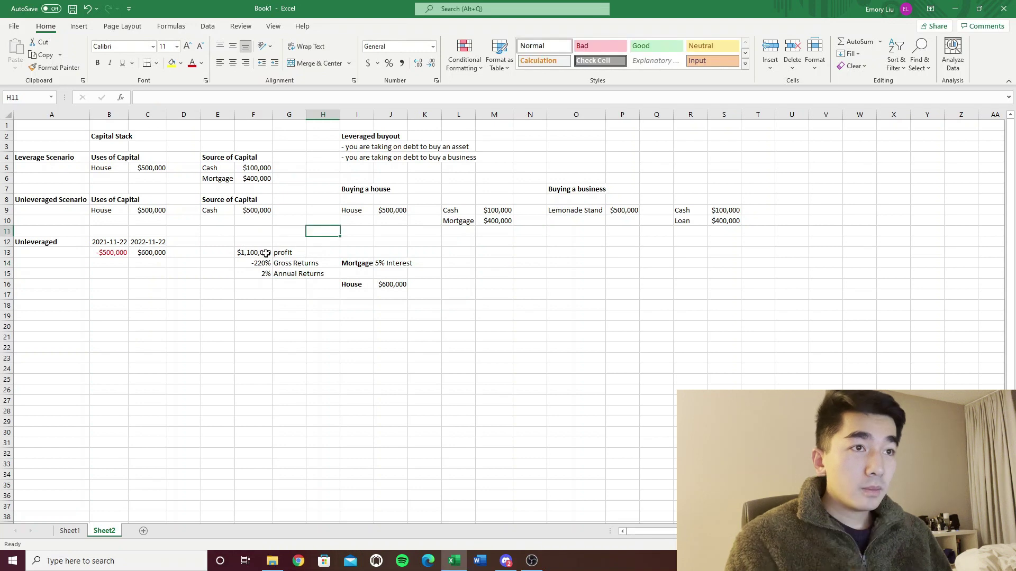
Change the unleveraged profit formula in F13 to =C13+B13.
click(266, 254)
click(158, 94)
key(BackSpace)
text(+)
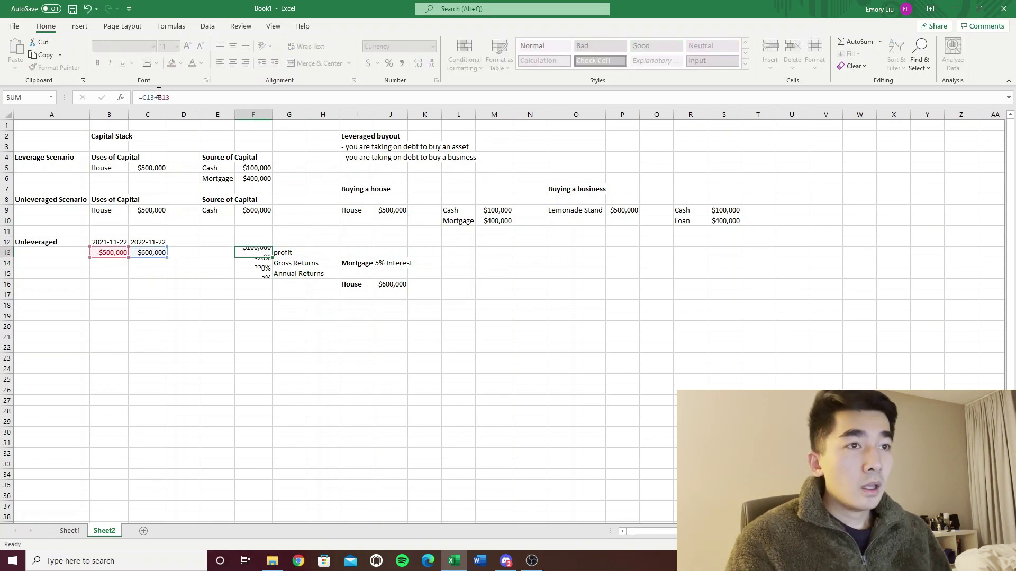
key(Return)
click(264, 251)
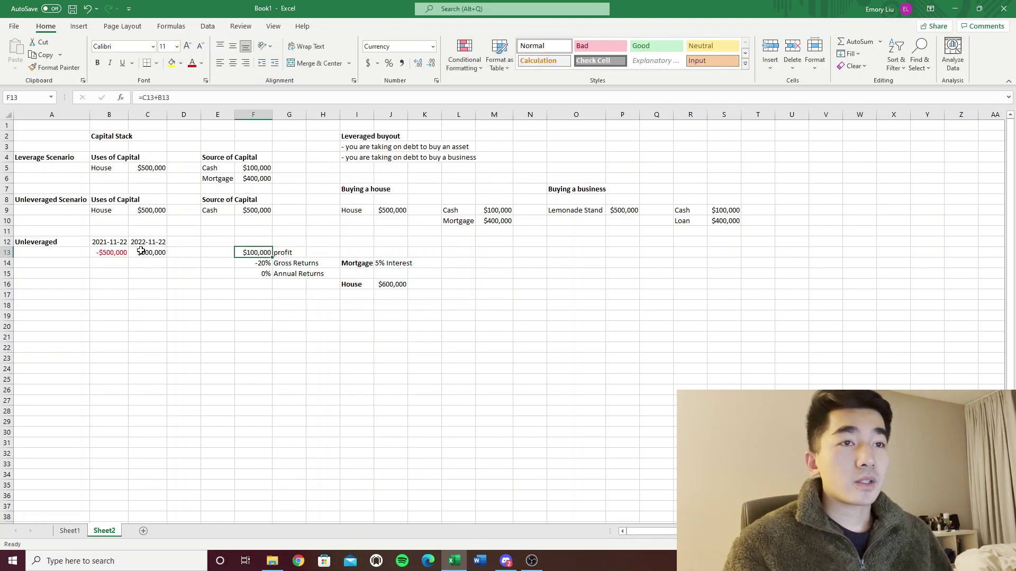
drag(141, 251, 159, 253)
Clear the pasted gross and annual returns formulas from F14:F15.
drag(254, 263, 254, 273)
key(Delete)
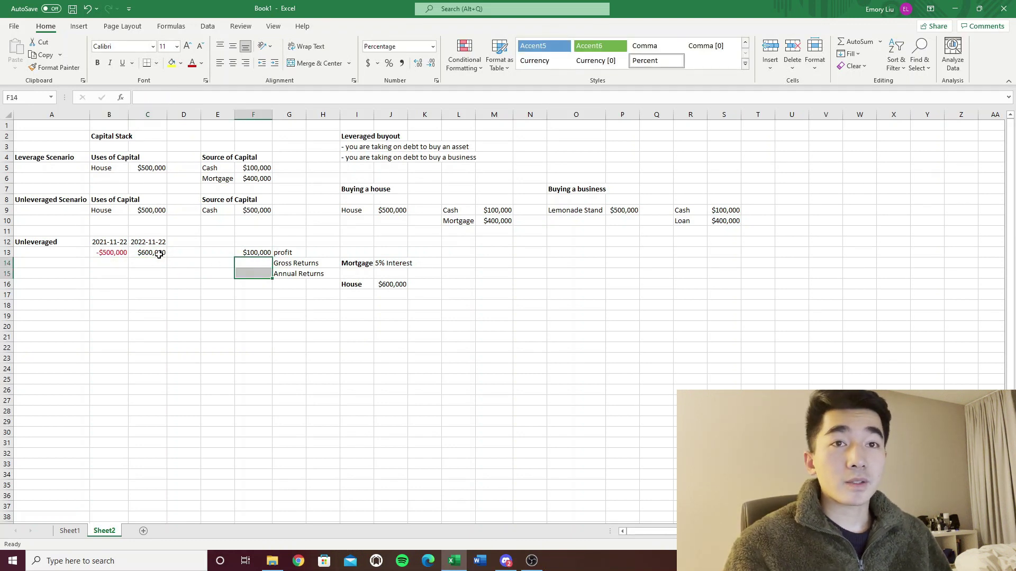
click(159, 255)
Calculate the unleveraged gross returns in F14 with the formula =F13/-B13.
click(259, 265)
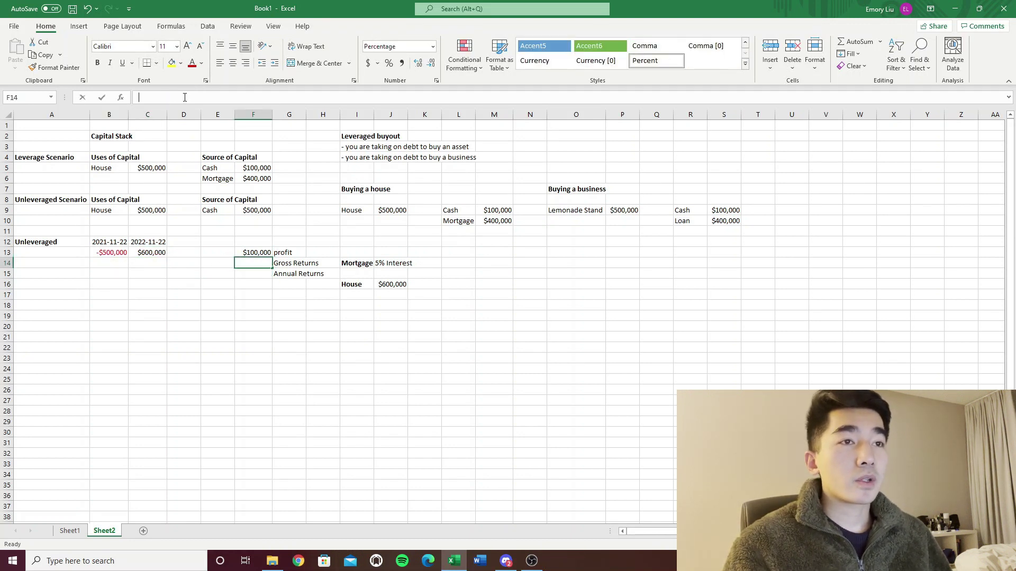
text(=)
click(257, 253)
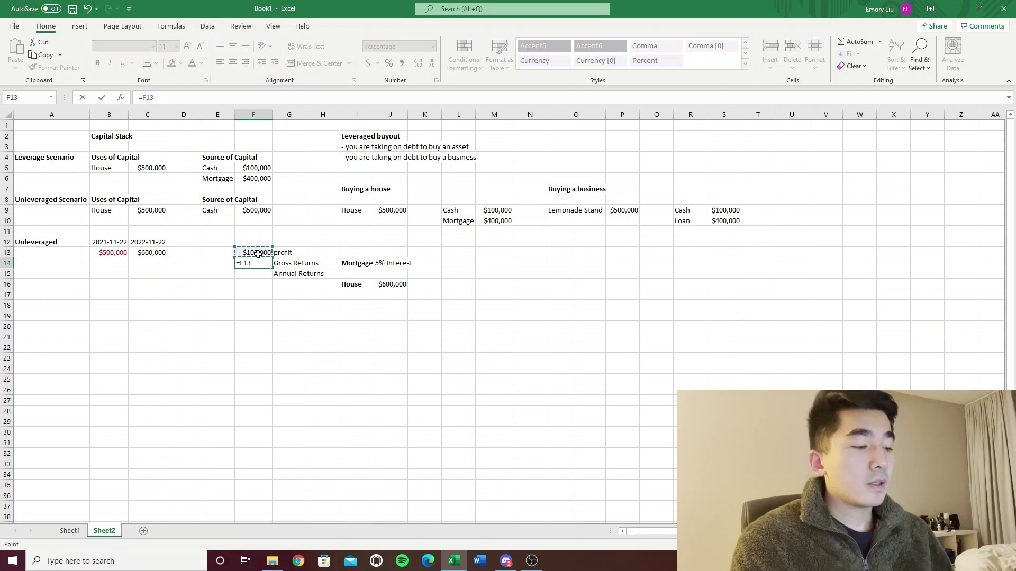
text(/-)
click(105, 253)
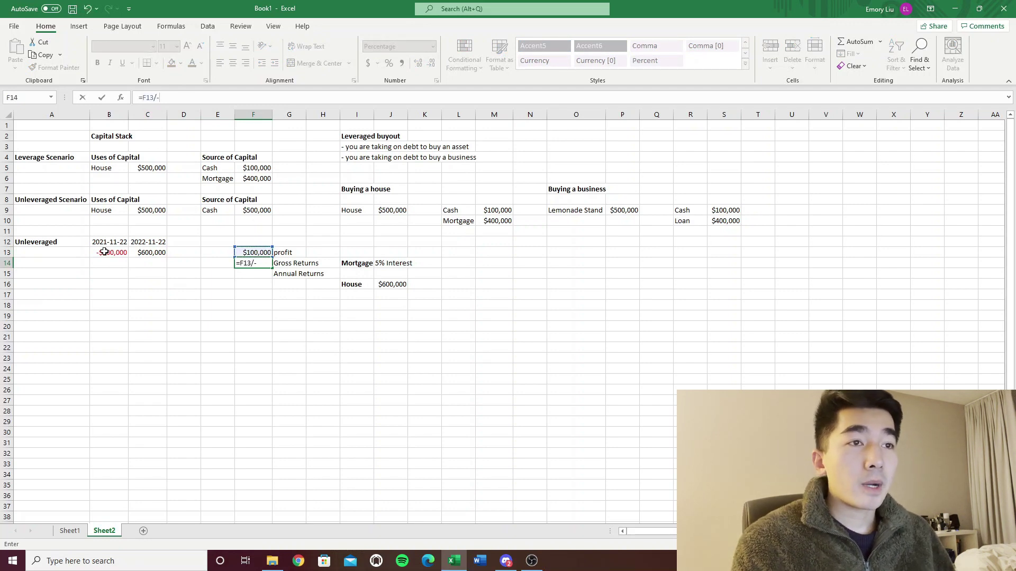
key(Return)
key(Up)
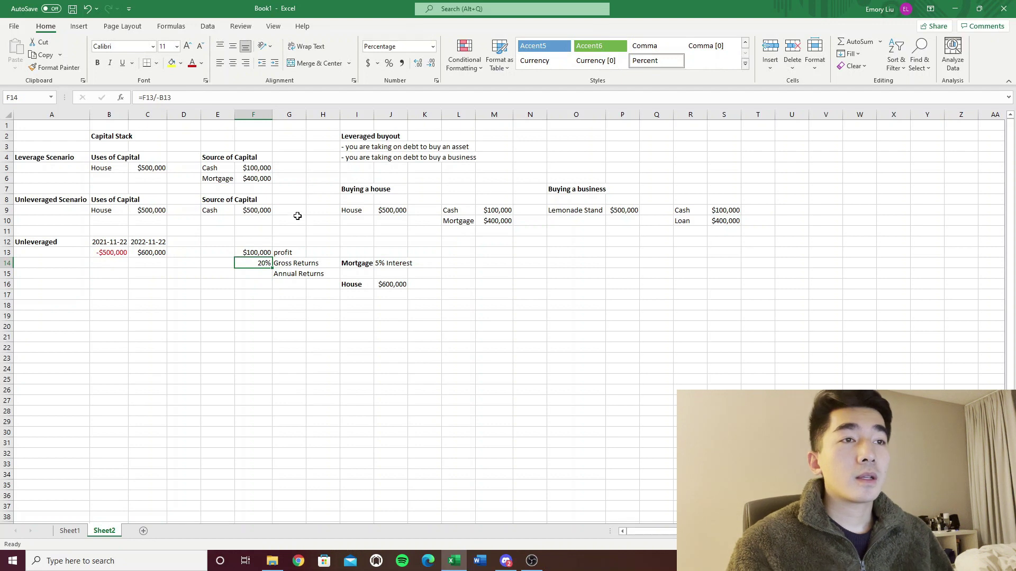
click(262, 252)
click(111, 253)
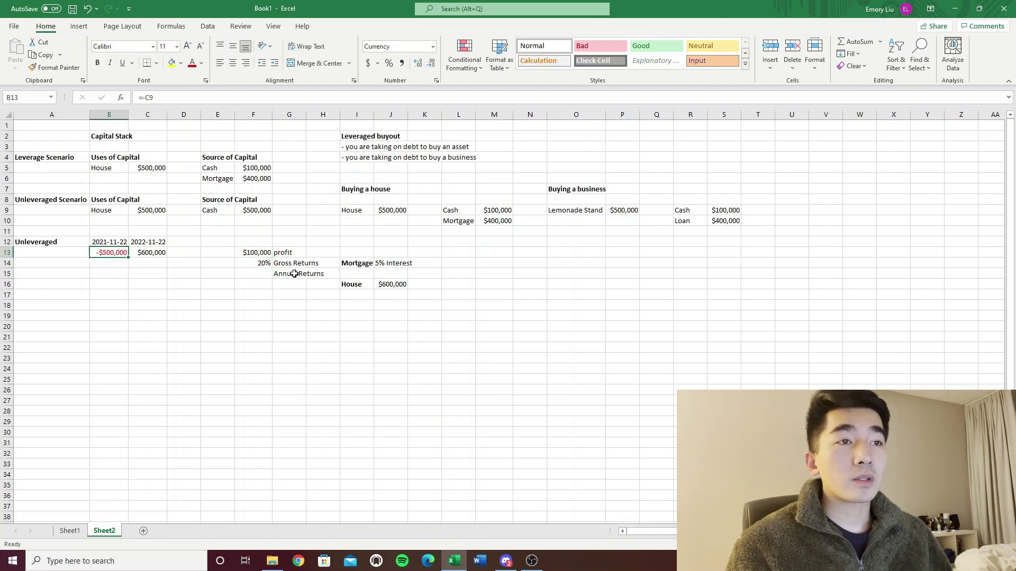
Calculate the unleveraged annual returns in F15 with the formula =F14/1.
click(265, 265)
click(259, 274)
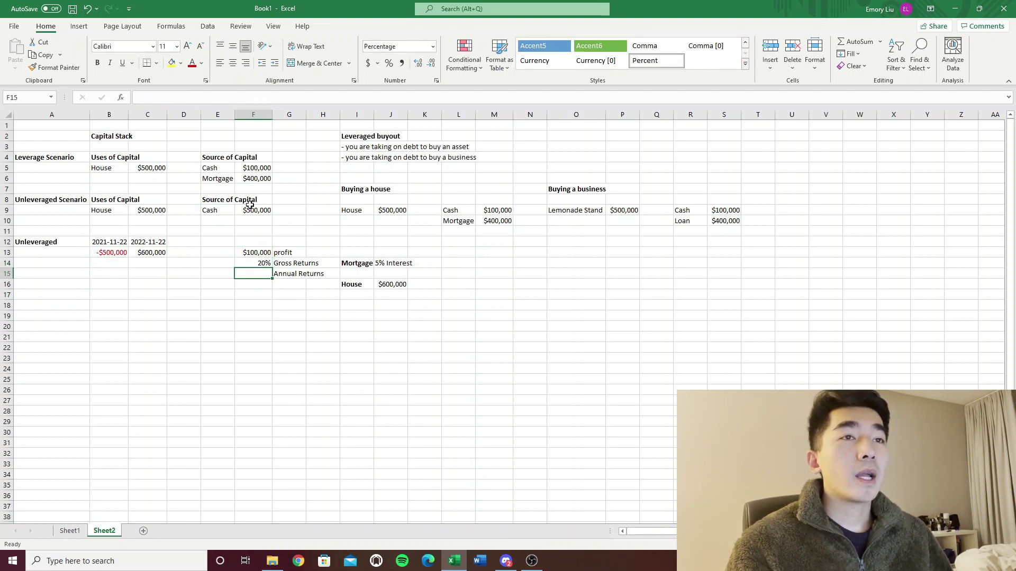
text(=)
key(Up)
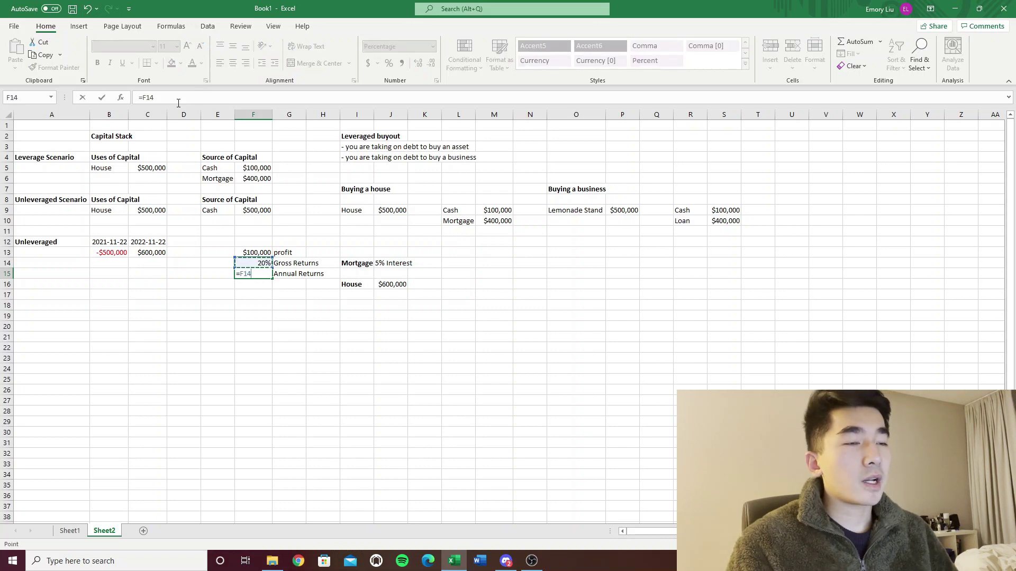
key(Return)
key(Up)
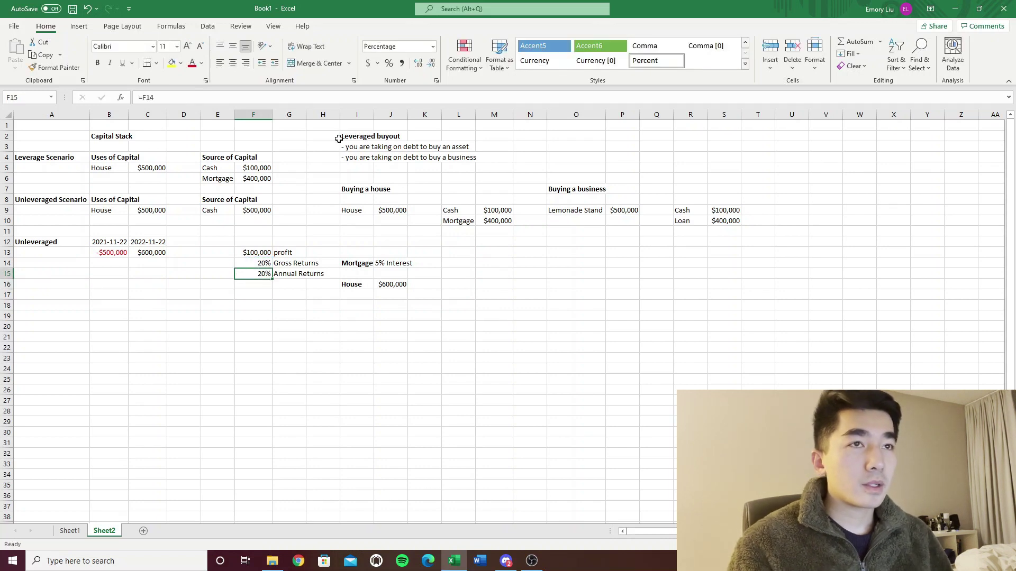
click(234, 93)
text(/1)
key(Return)
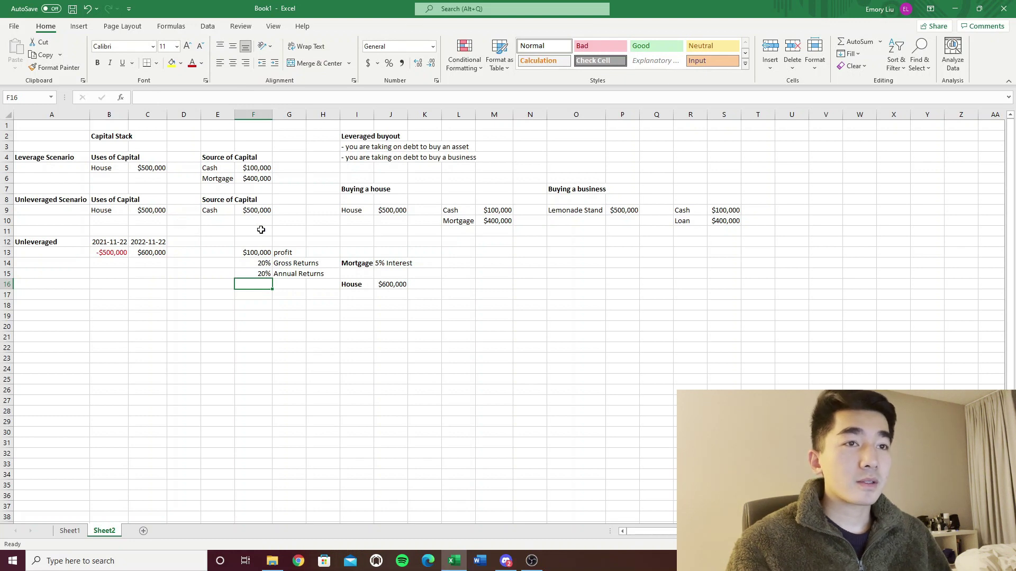
click(243, 233)
click(262, 253)
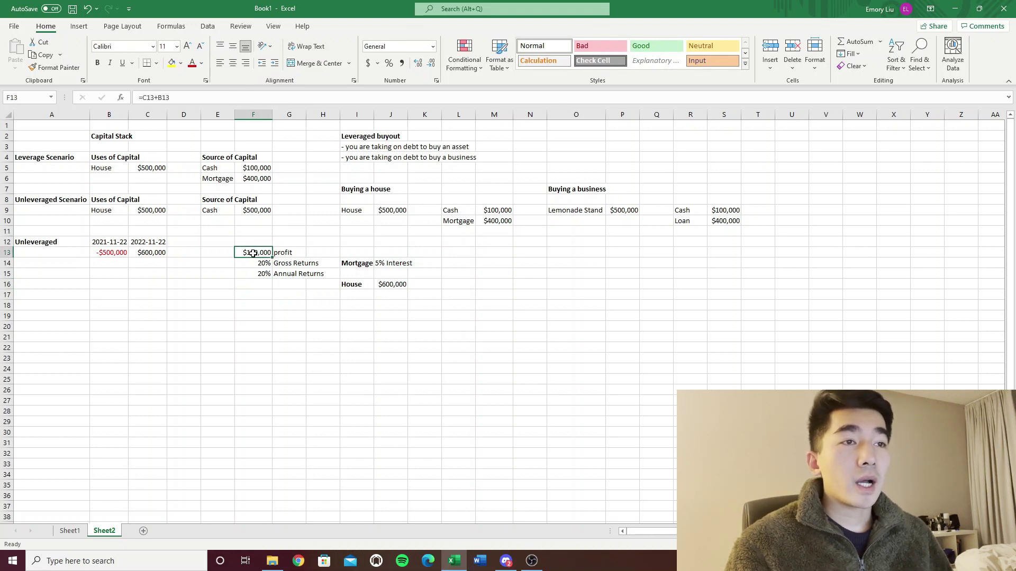
click(254, 264)
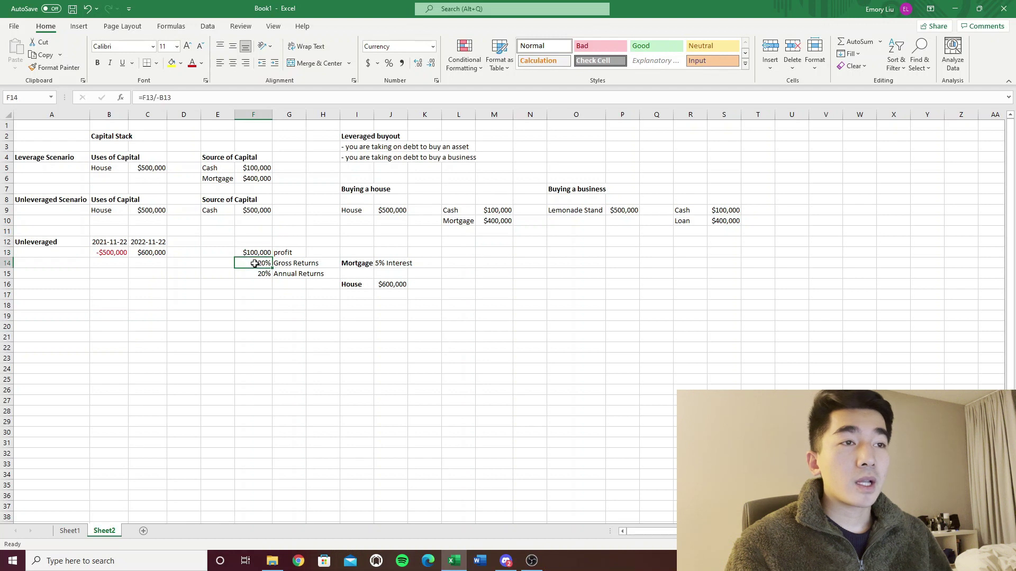
click(257, 274)
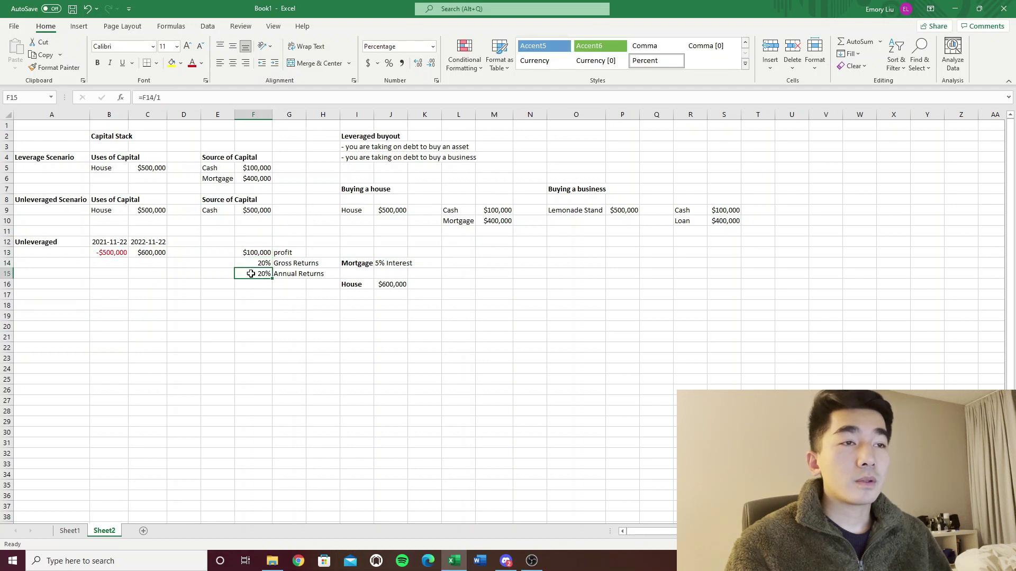
click(190, 294)
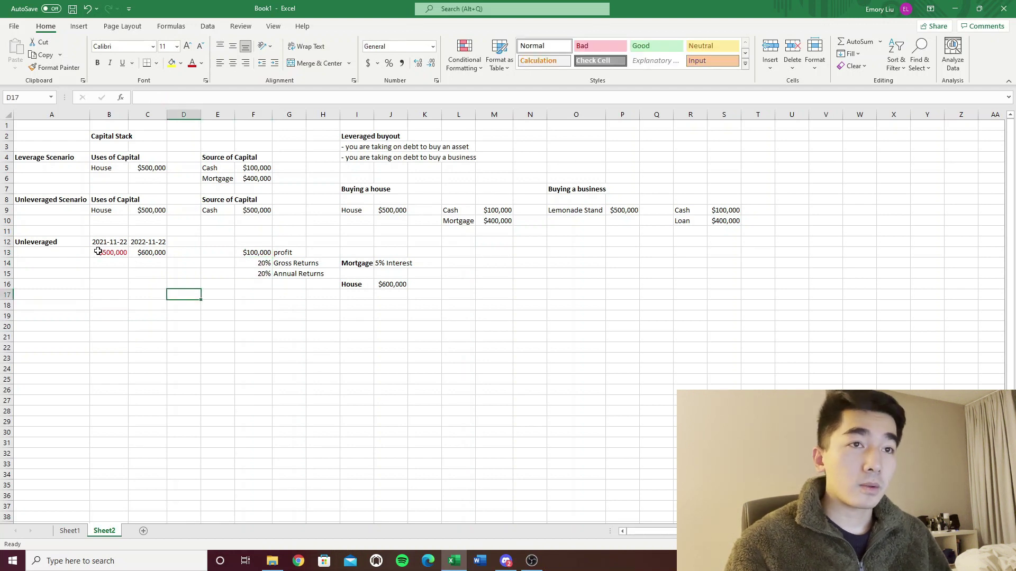
Copy the Unleveraged block A12:G15 and paste it at A19.
drag(40, 244, 297, 272)
key(ctrl+c)
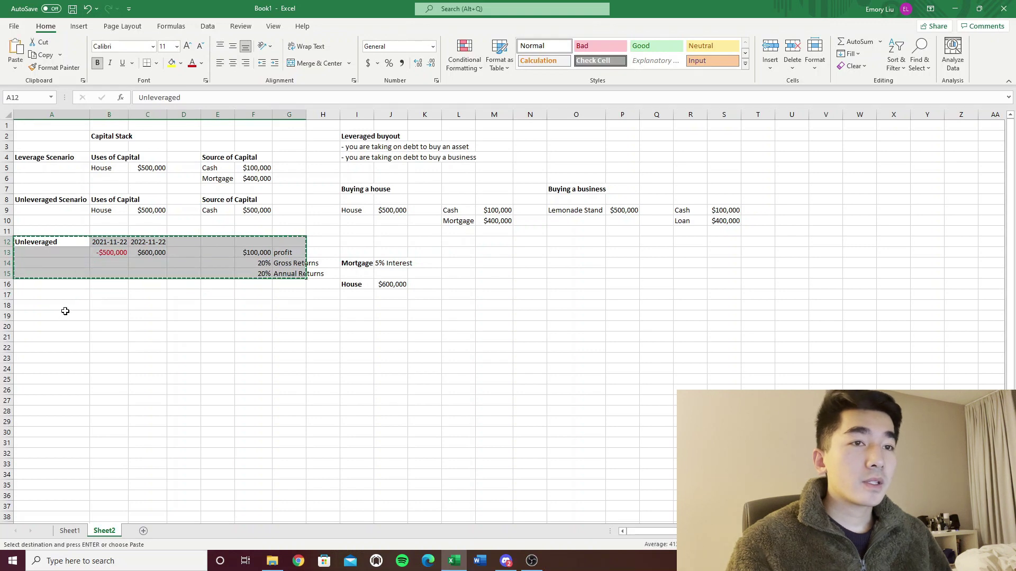
click(64, 313)
key(ctrl+v)
key(Escape)
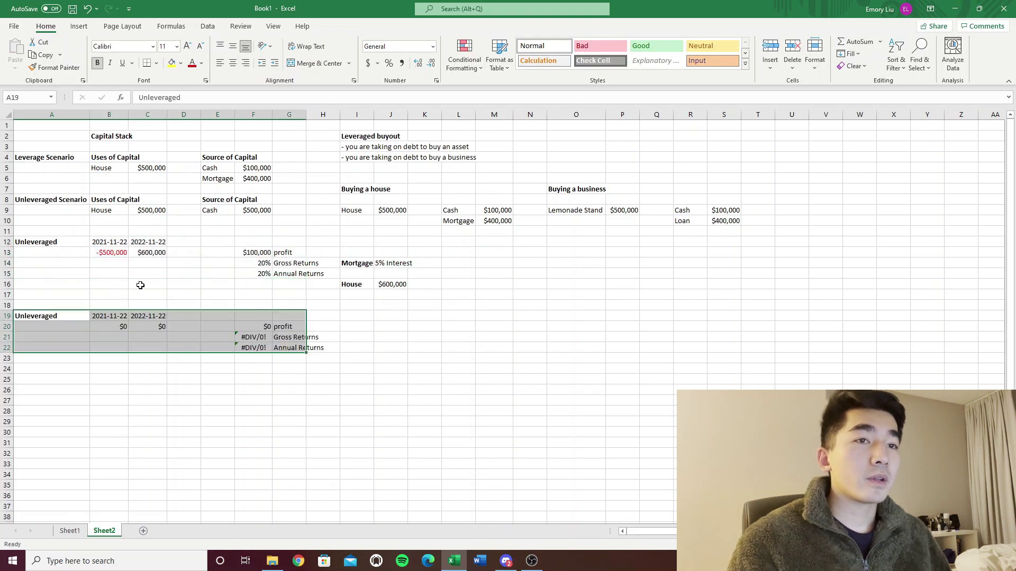
Rename the copied block's heading in A19 to "Leveraged".
click(63, 316)
text(Leverage)
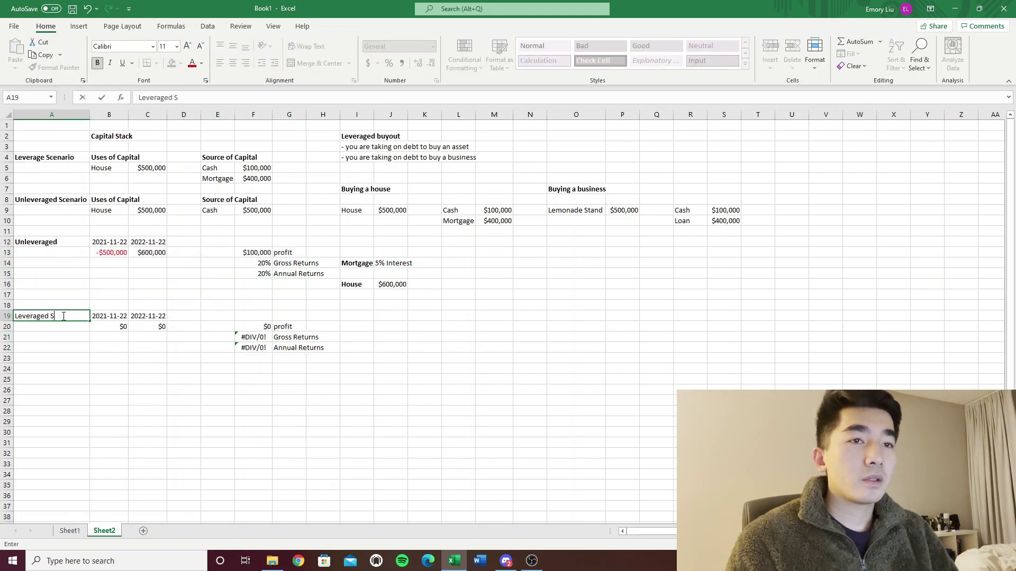
key(ctrl+Return)
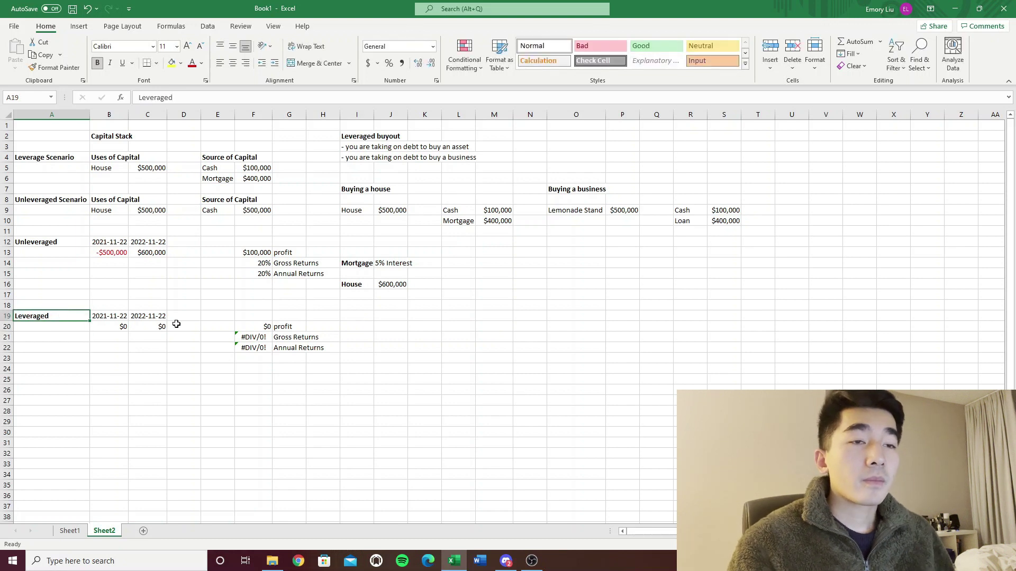
Set the leveraged initial outflow in B20 to the negative of the leverage scenario's cash with =-F5.
click(99, 327)
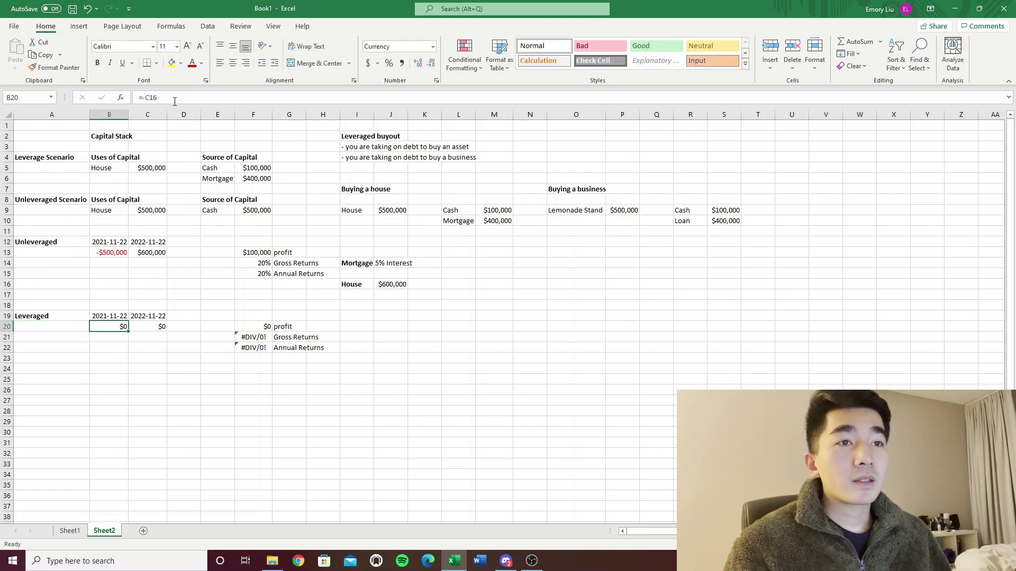
text(=-)
click(183, 254)
click(256, 168)
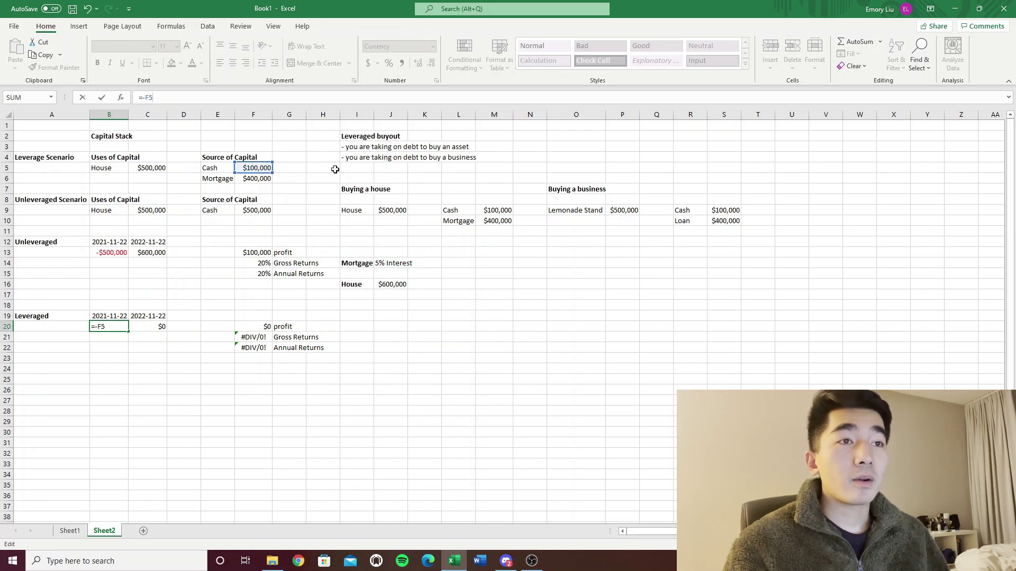
key(Return)
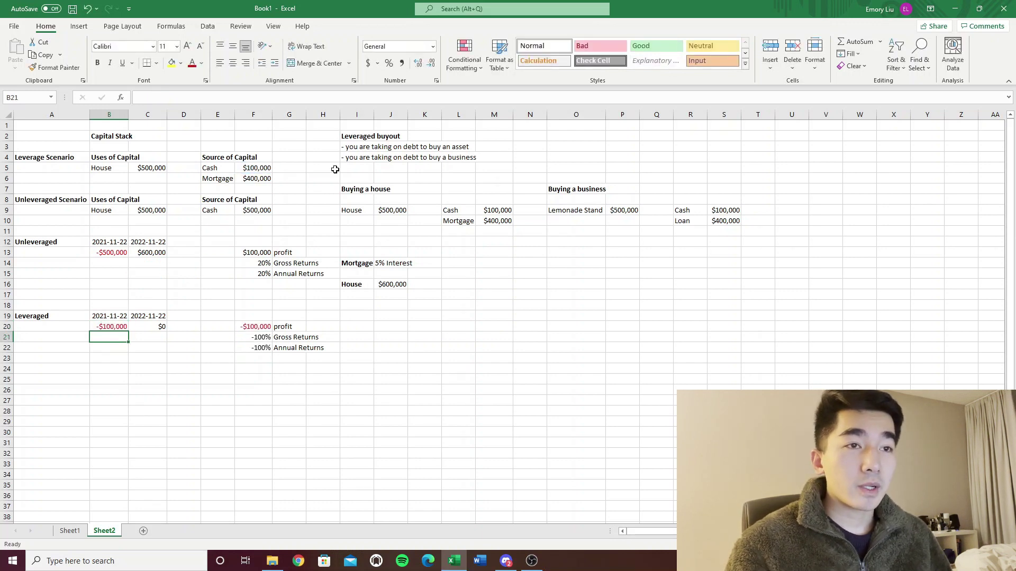
double_click(256, 168)
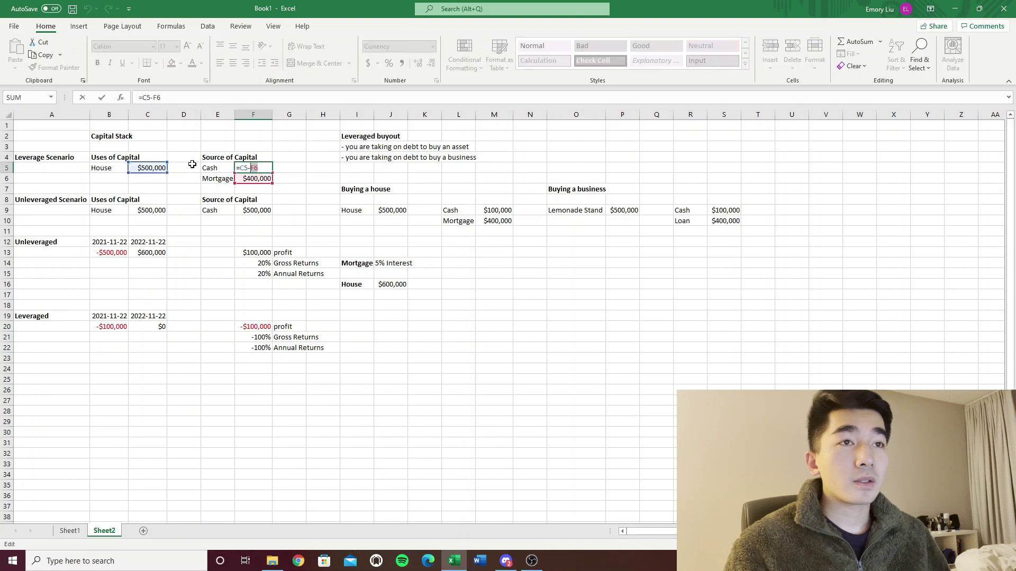
key(Escape)
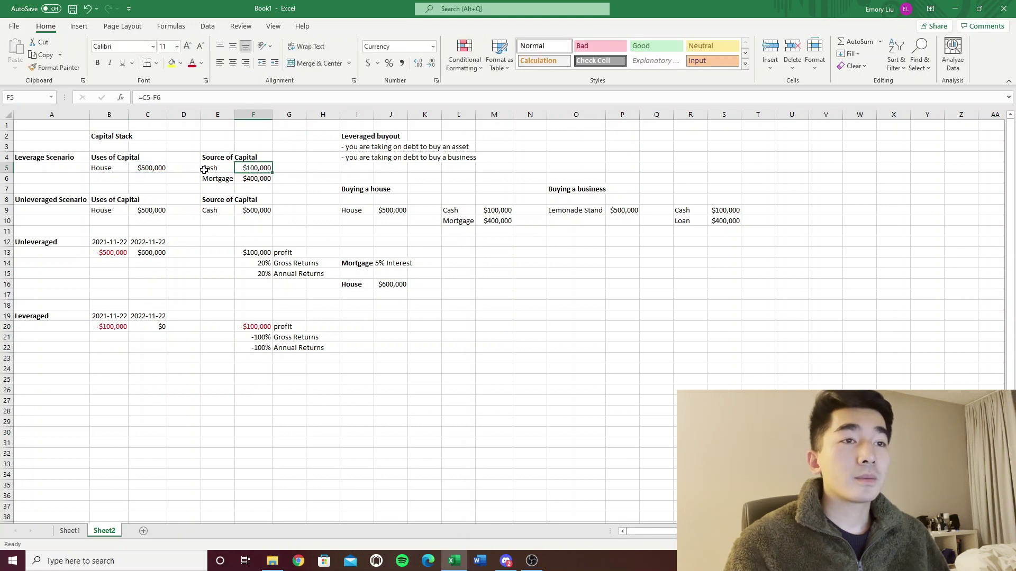
Add the heading "Cash Out in Leveraged scenario" in J20.
click(157, 327)
click(177, 94)
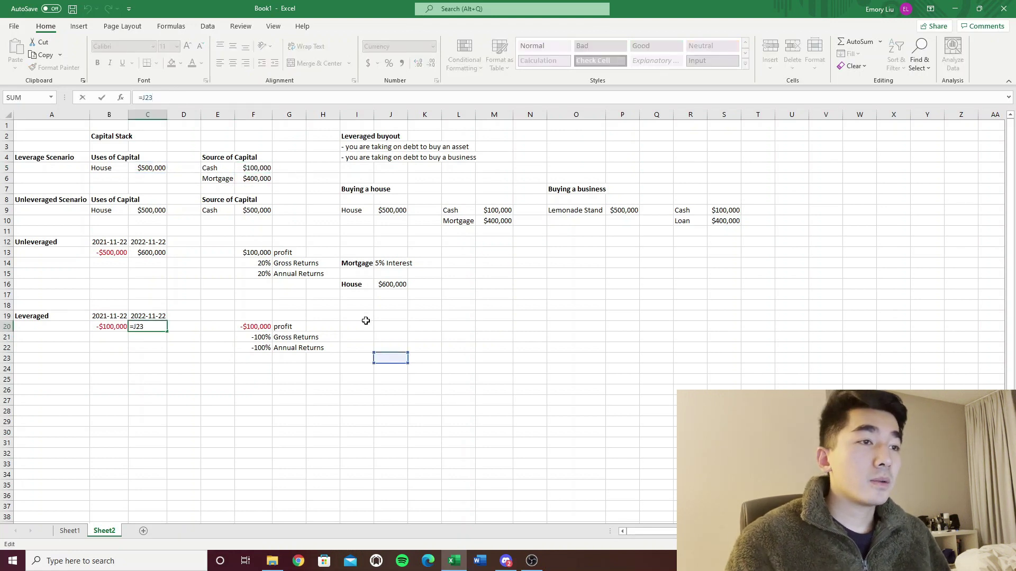
click(397, 325)
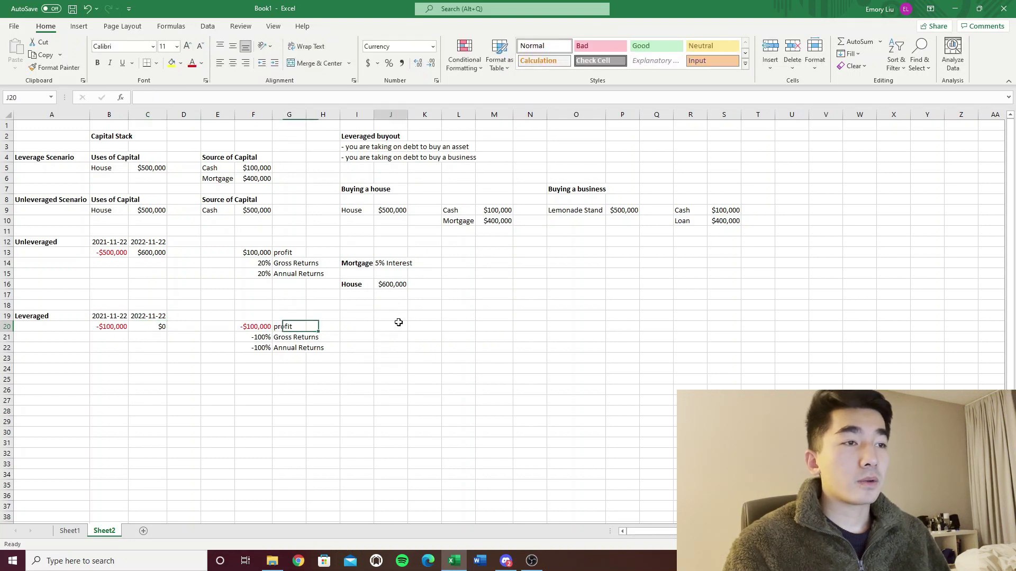
text(Cash Out)
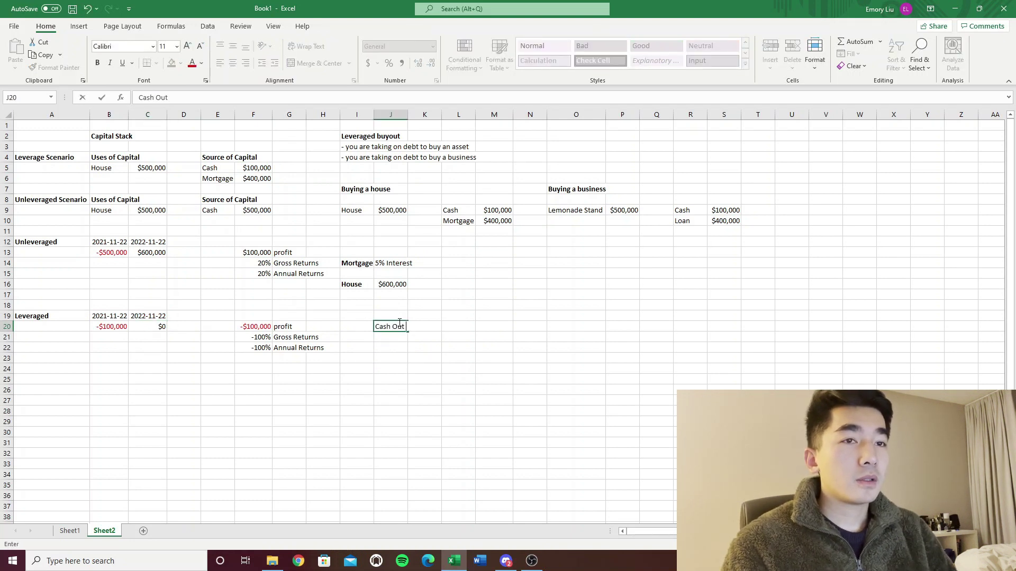
text( in Leveraged s)
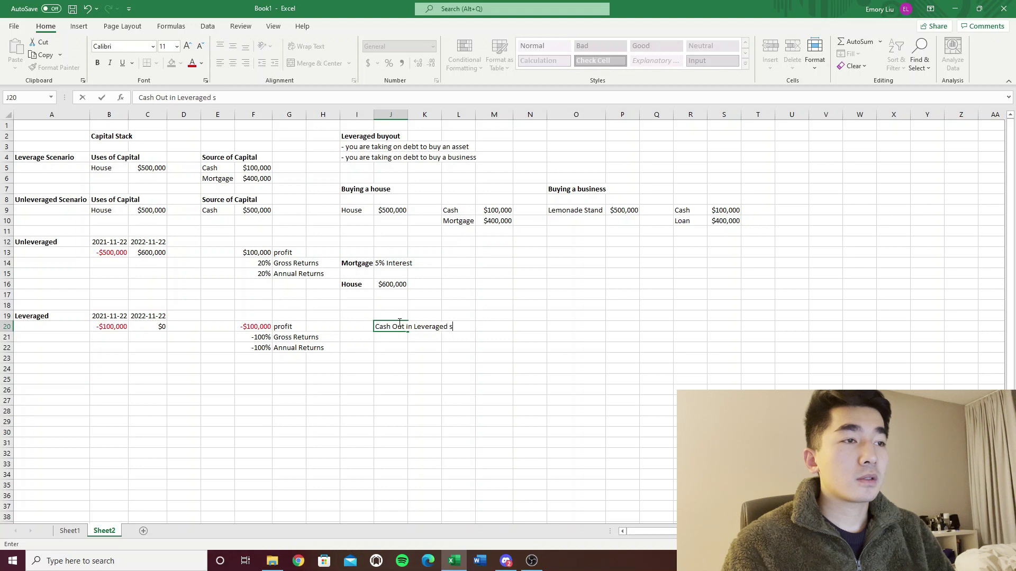
text(cenario)
key(Return)
key(Return)
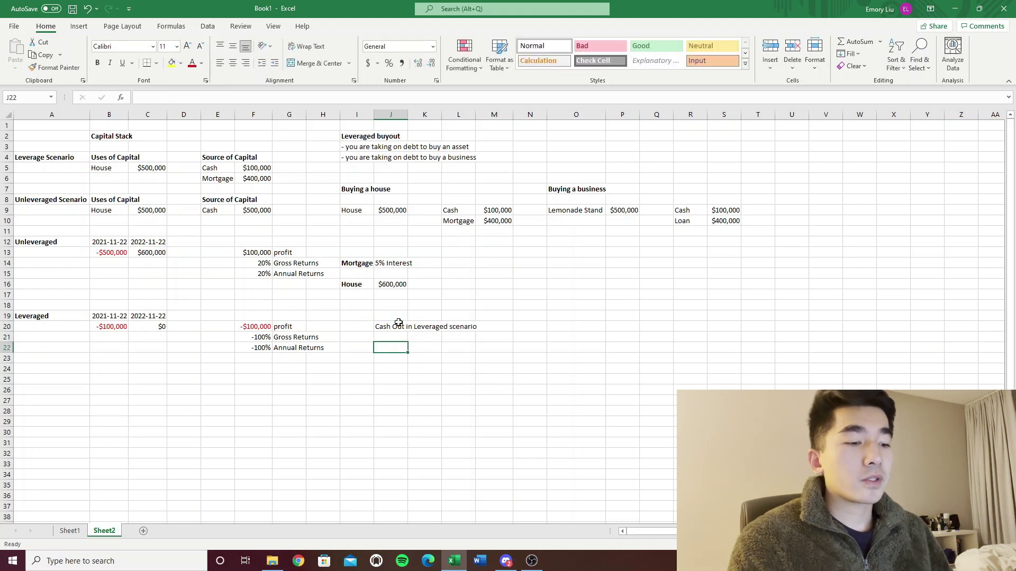
Label J22 "House" and link K22 to the house sale value in J16.
text(House)
key(Tab)
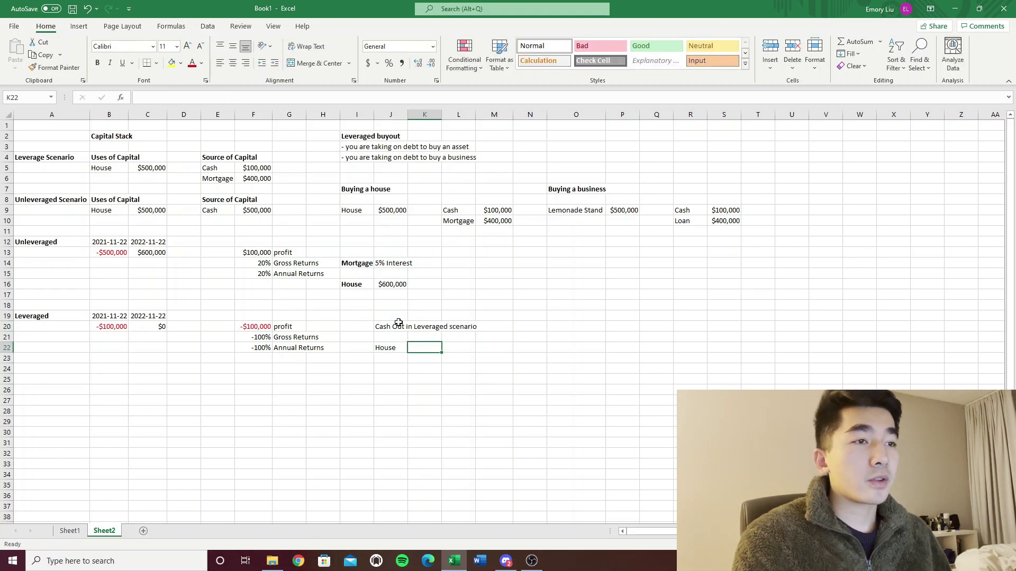
text(=)
click(401, 289)
key(Return)
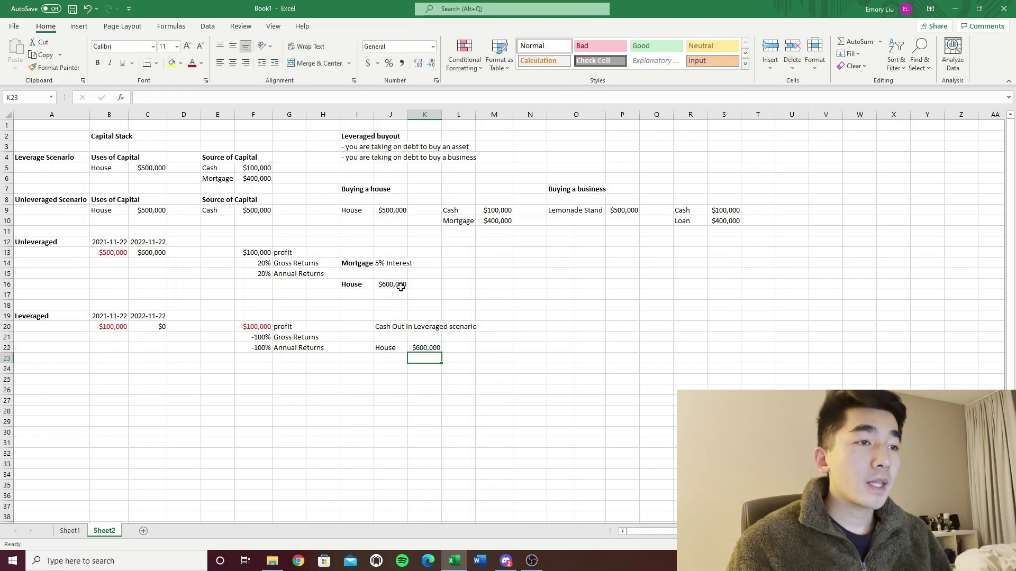
Label J23 "Mortgage" beneath the House row of the leveraged cash-out breakdown.
key(Up)
key(Left)
key(Right)
key(Left)
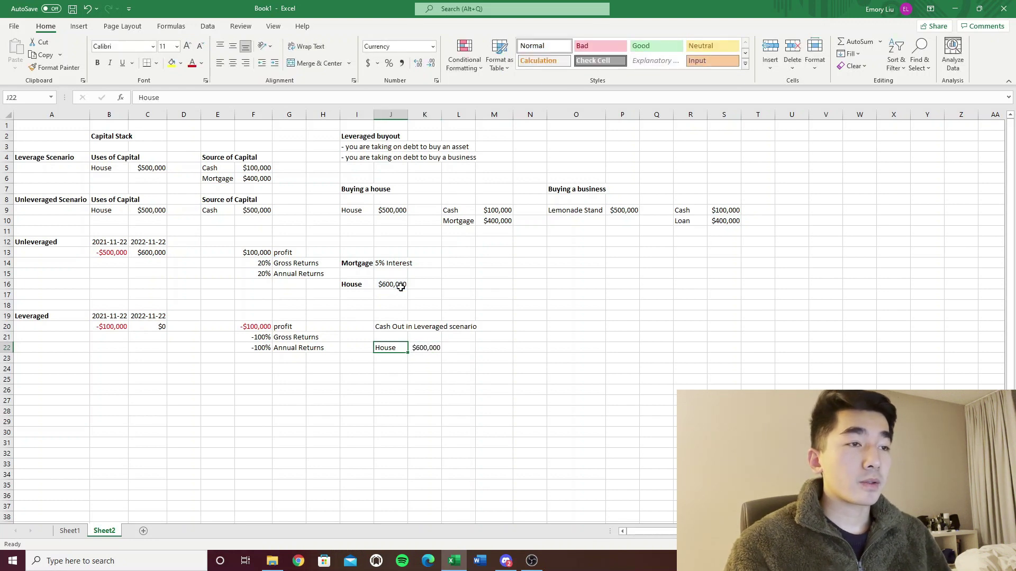
key(Down)
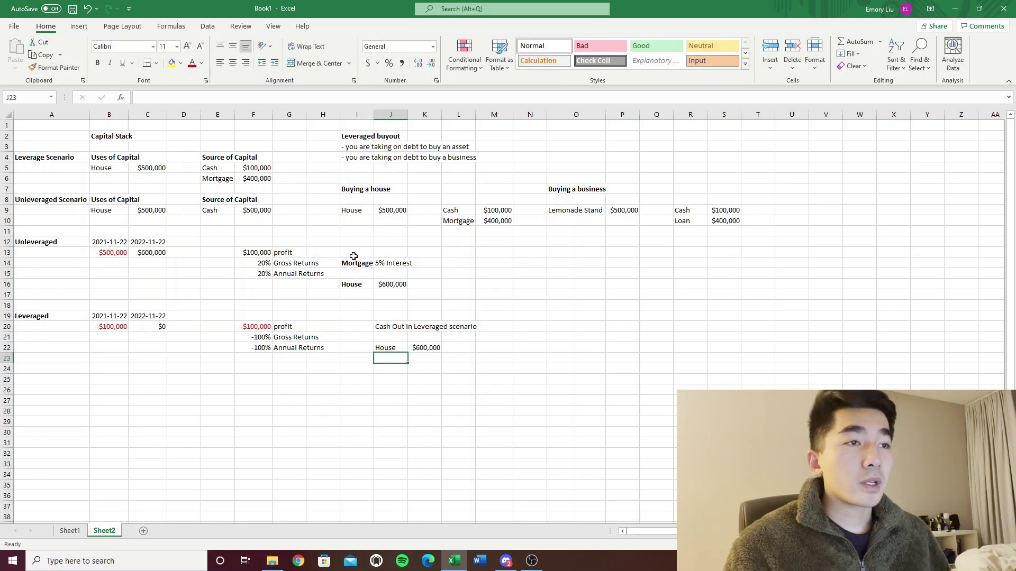
drag(357, 263, 392, 253)
click(391, 253)
click(400, 360)
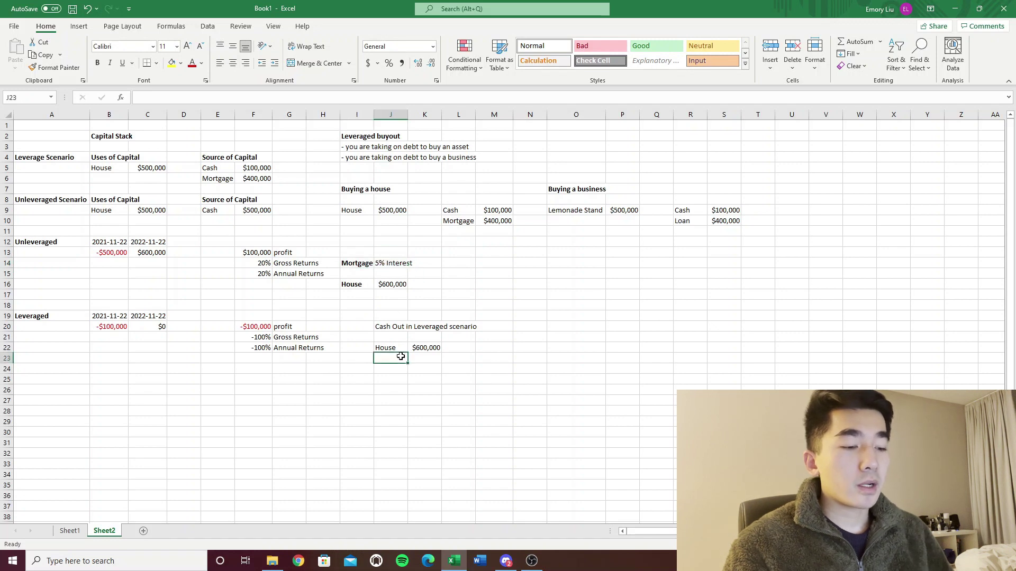
text(=Mortgag)
key(BackSpace)
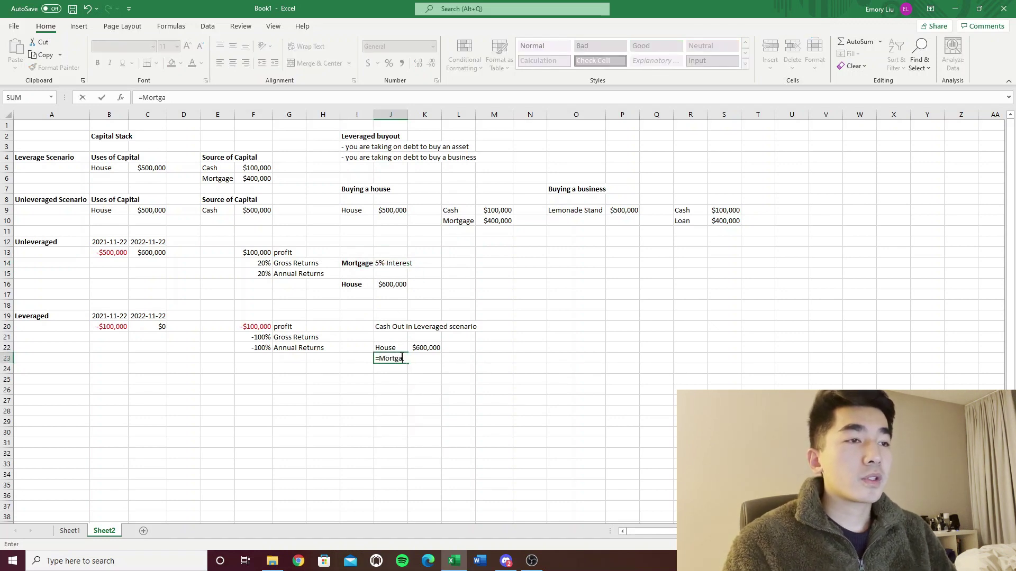
key(BackSpace)
key(BackSpace)
key(BackSpace)
key(BackSpace)
key(BackSpace)
key(BackSpace)
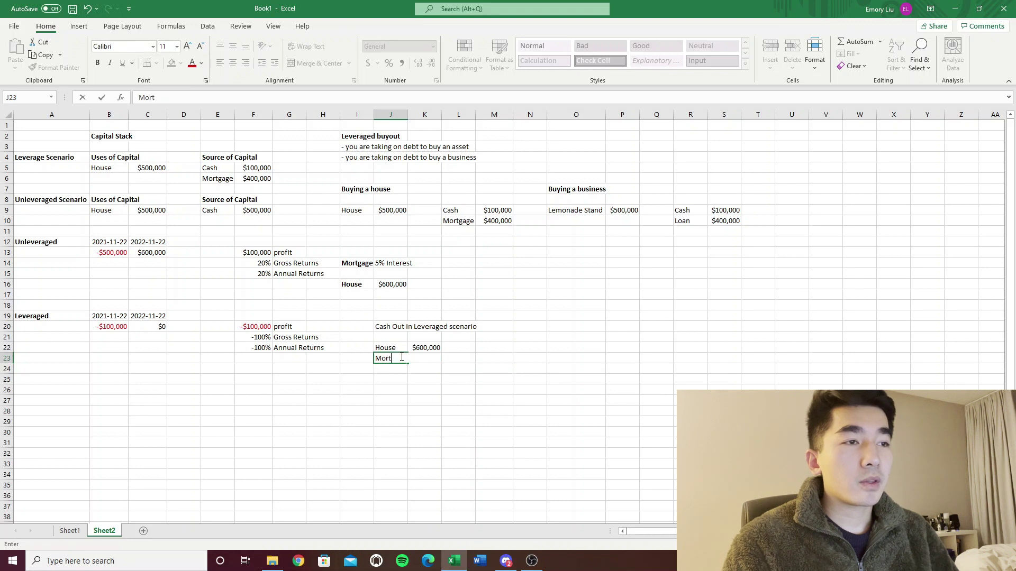
text(Morta)
key(BackSpace)
text(gage)
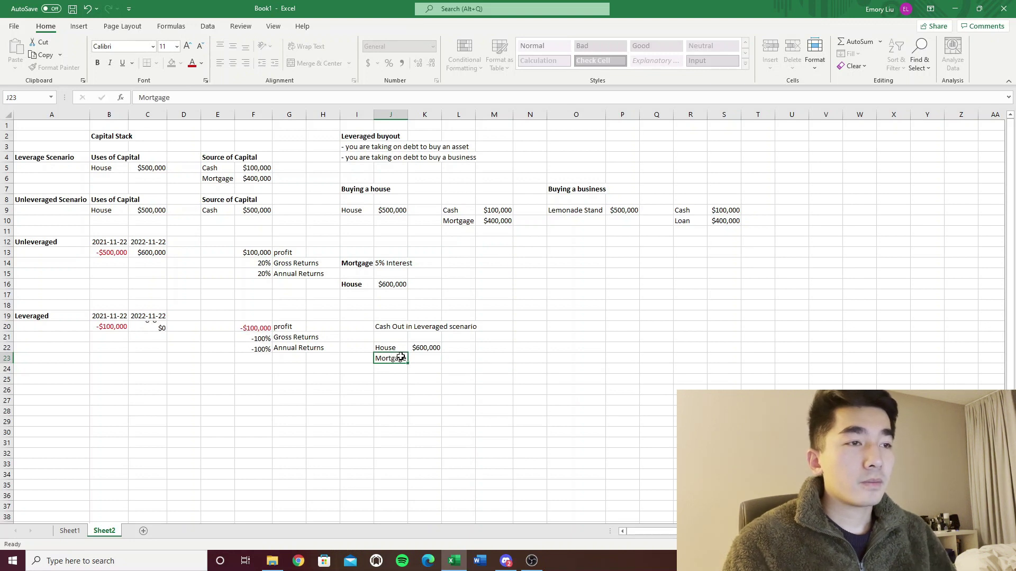
key(Tab)
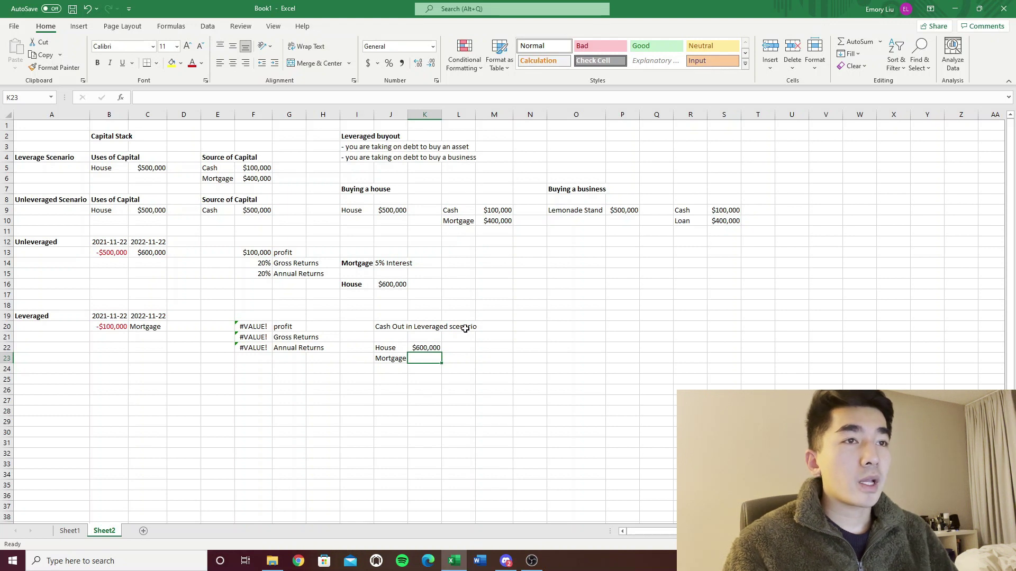
Set the mortgage repayment in K23 to the negative of the leverage scenario's mortgage with =-F6.
text(=)
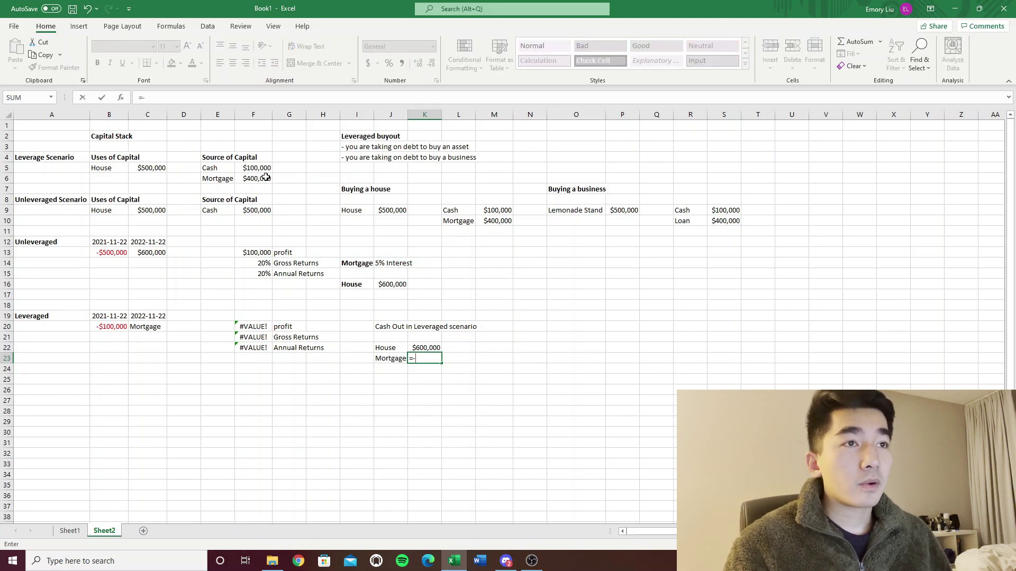
text(-)
click(266, 179)
key(Return)
Label J24 "Interest" beneath the Mortgage row.
key(Up)
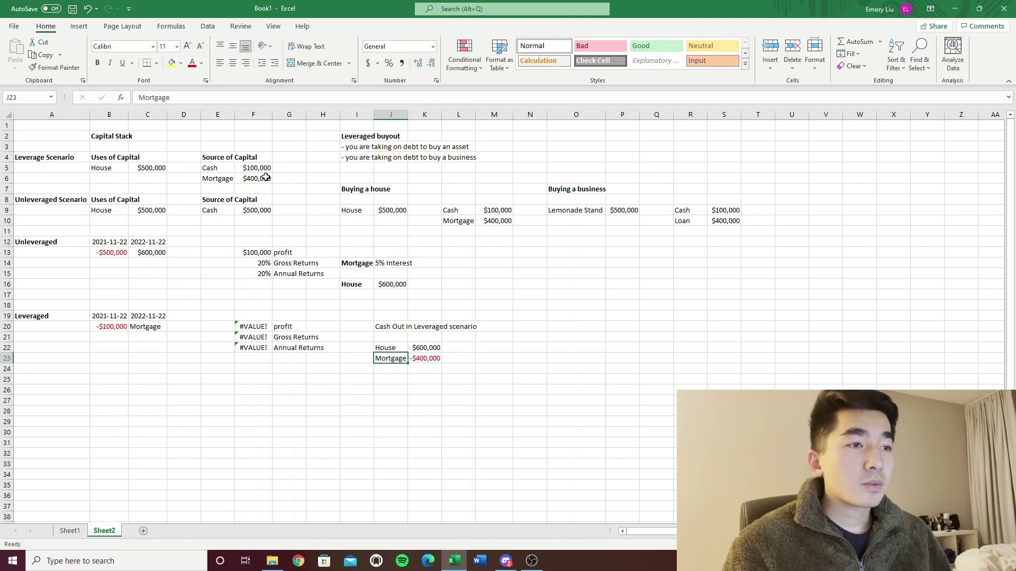
key(Down)
text(Interest)
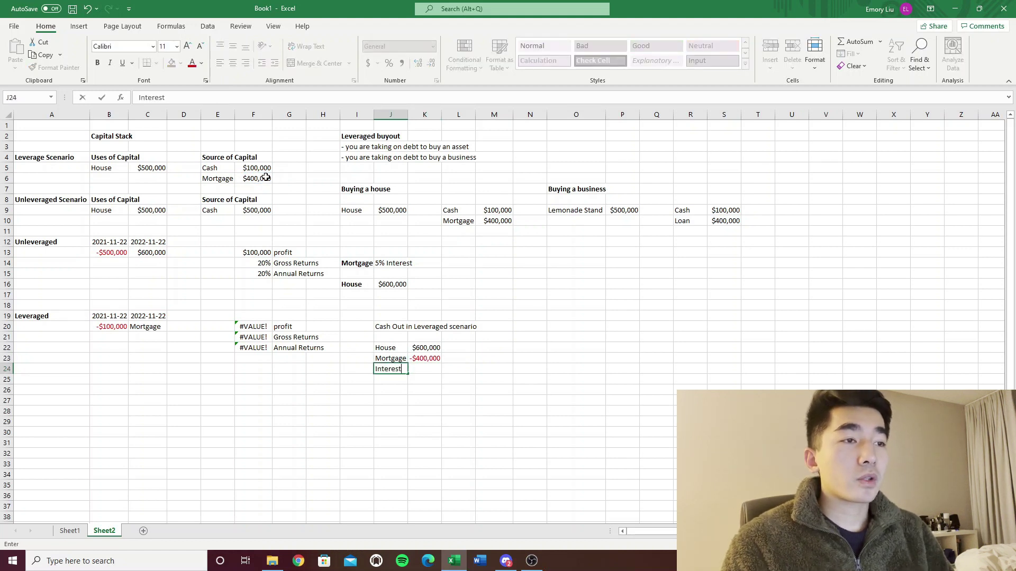
key(Return)
key(Up)
key(Right)
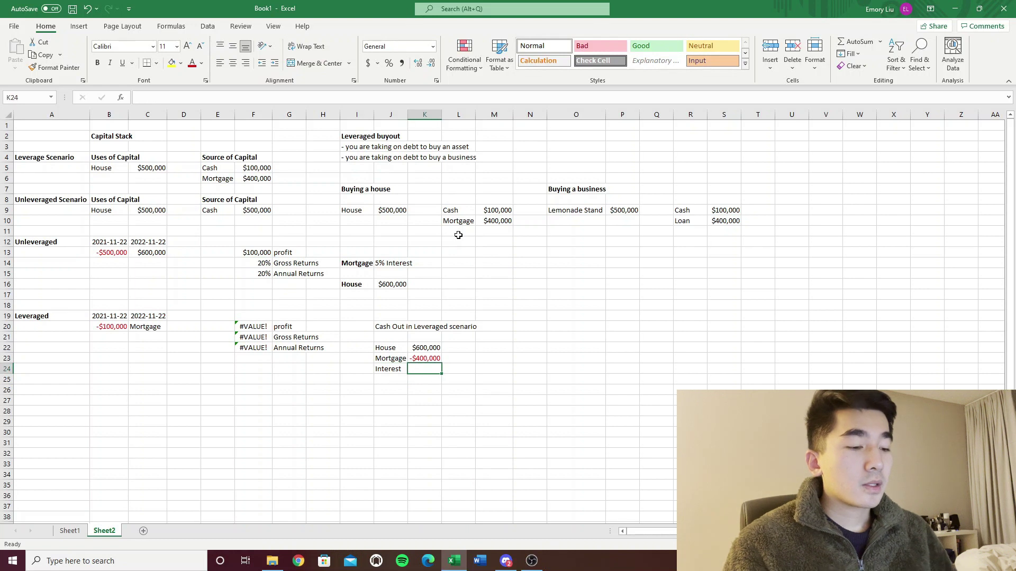
Set the interest cost in K24 to the negative of the mortgage in F6 multiplied by 0.05.
text(=)
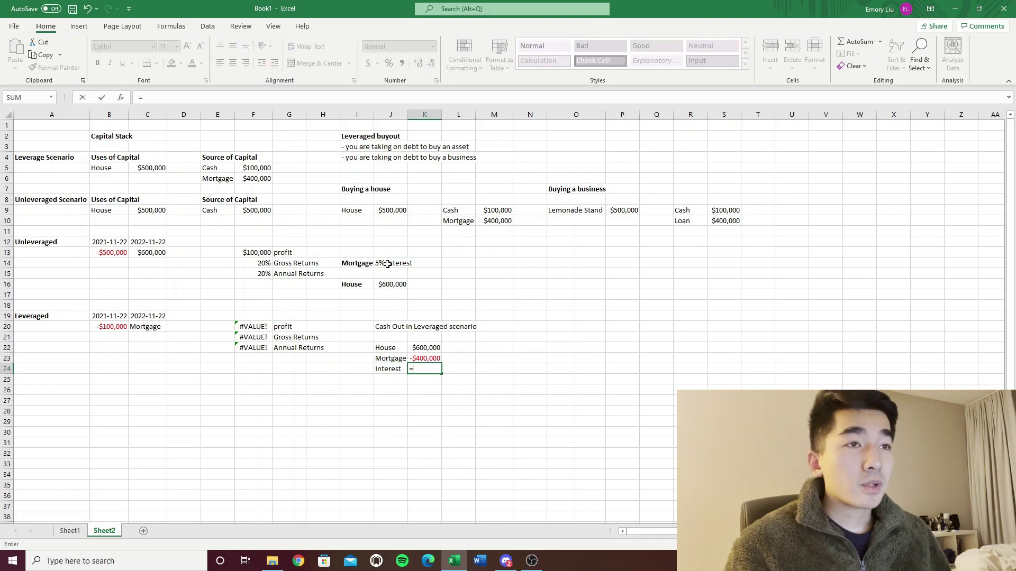
click(263, 179)
text(*0.05)
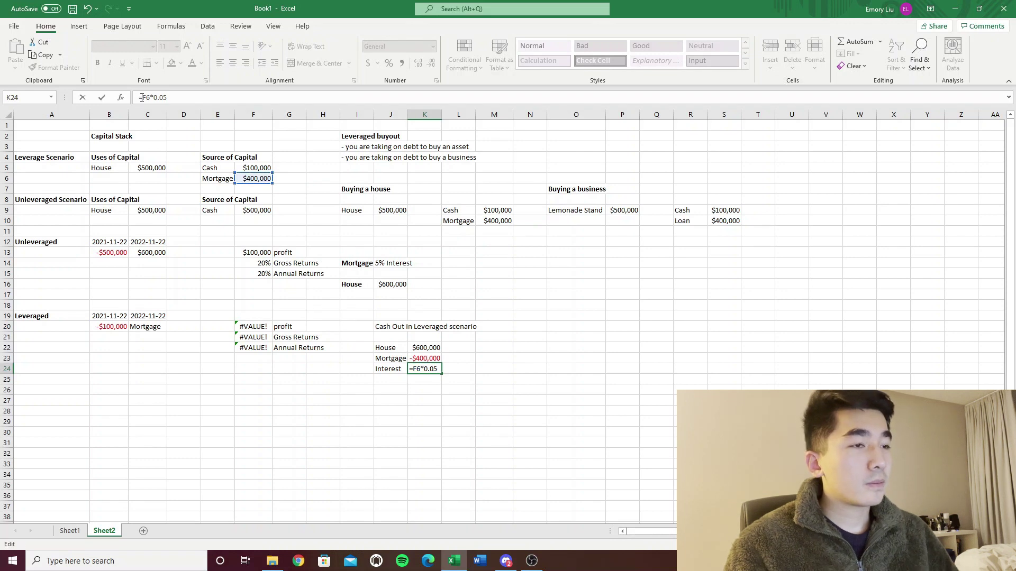
key(Return)
Copy the currency formatting of the mortgage amount in K23 onto the interest amount in K24.
click(426, 359)
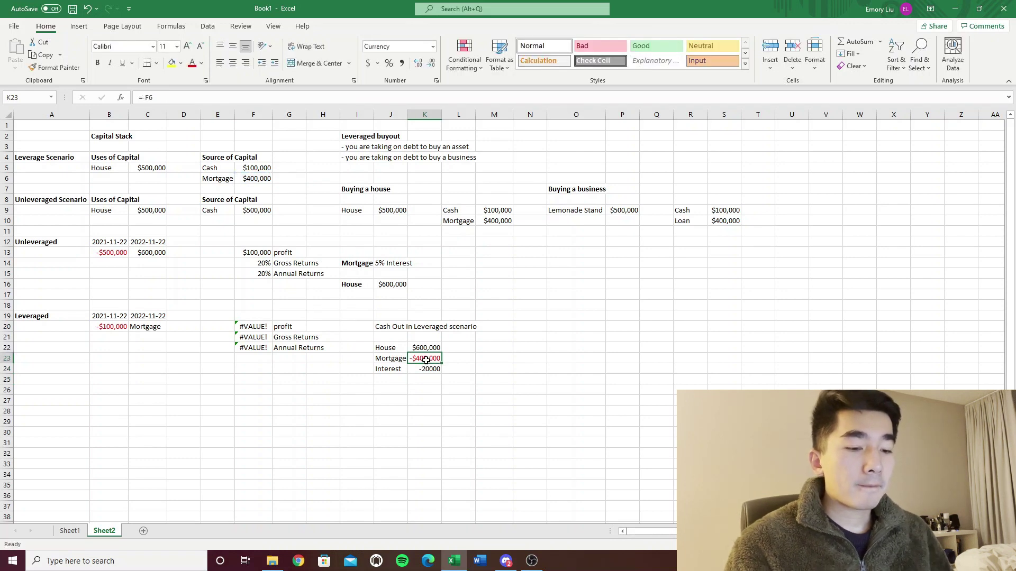
key(alt+h)
key(f)
key(p)
drag(426, 360, 426, 369)
click(444, 350)
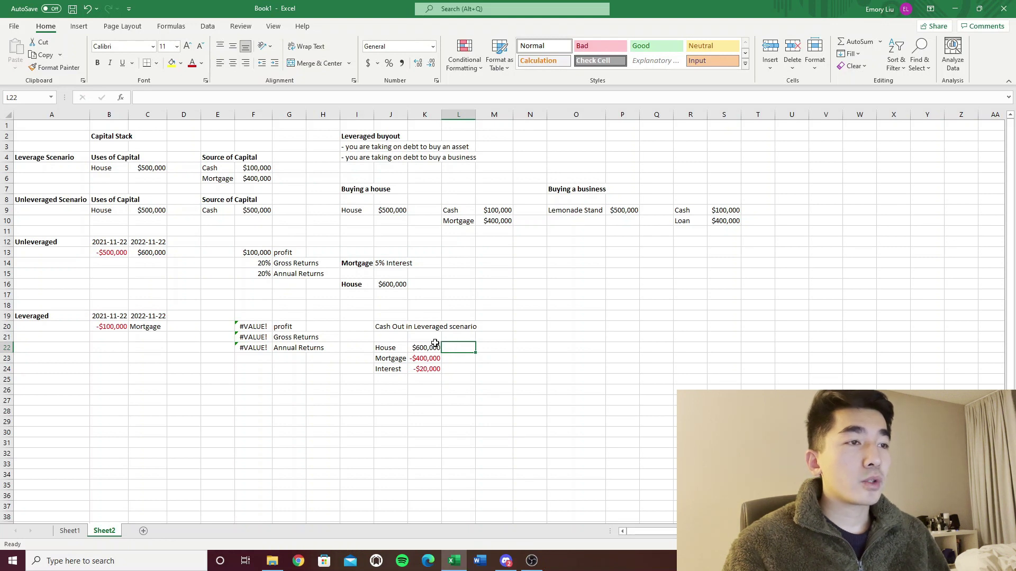
Total the house, mortgage and interest amounts in K25 with =SUM(K22:K24).
drag(426, 348, 433, 378)
key(alt+equal)
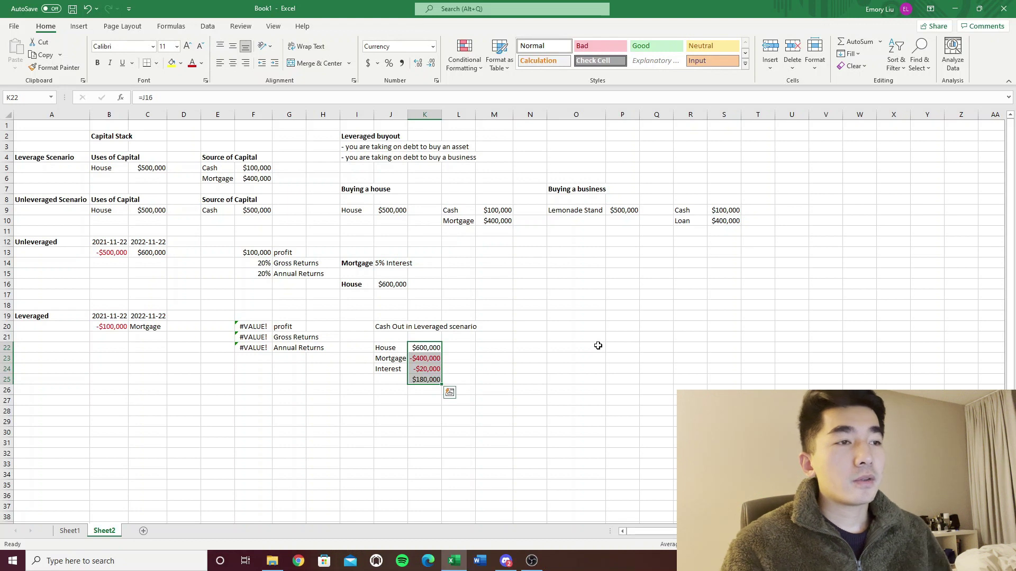
click(596, 347)
click(432, 381)
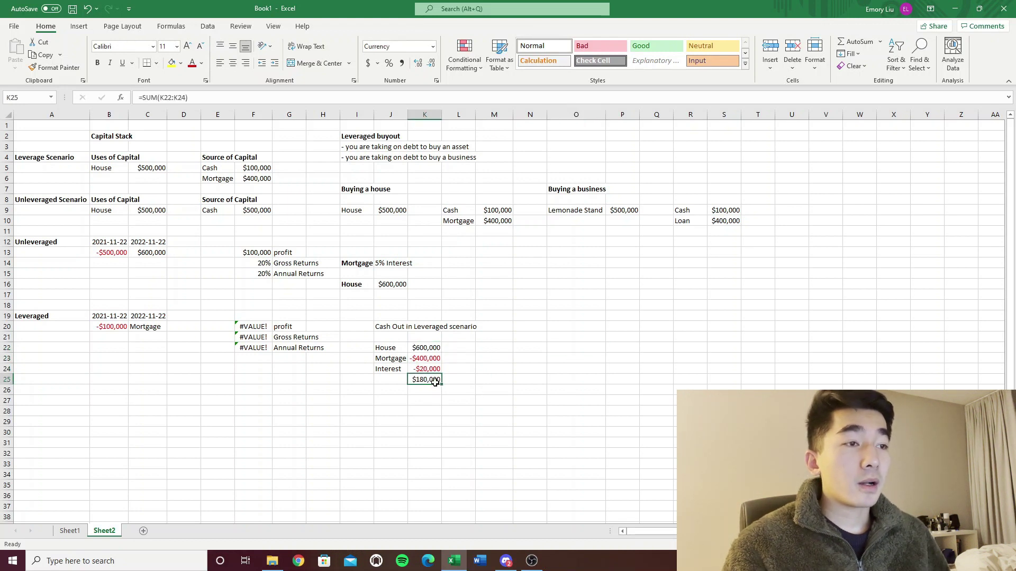
Link the leveraged 2022-11-22 cash inflow in C20 to the cash-out total in K25.
click(156, 324)
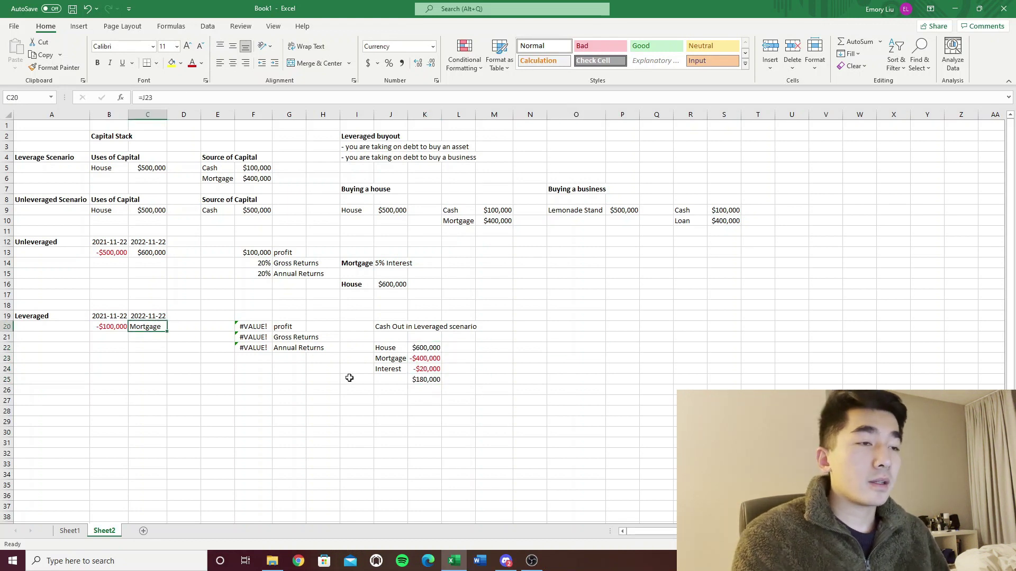
text(=)
click(424, 381)
key(Return)
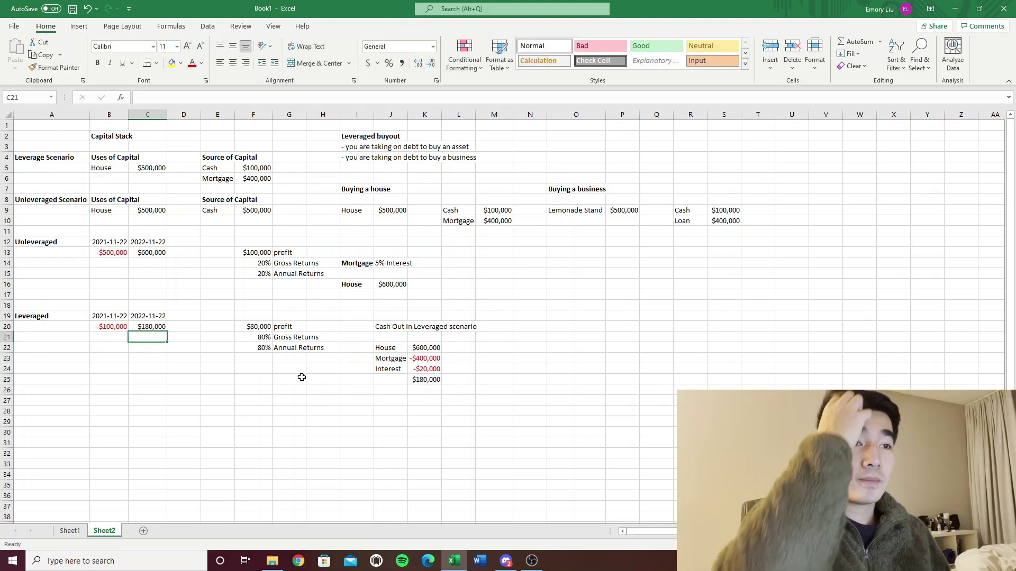
Compare the leveraged profit and gross return with the unleveraged profit, checking the interest cost and initial outflow behind them.
click(264, 326)
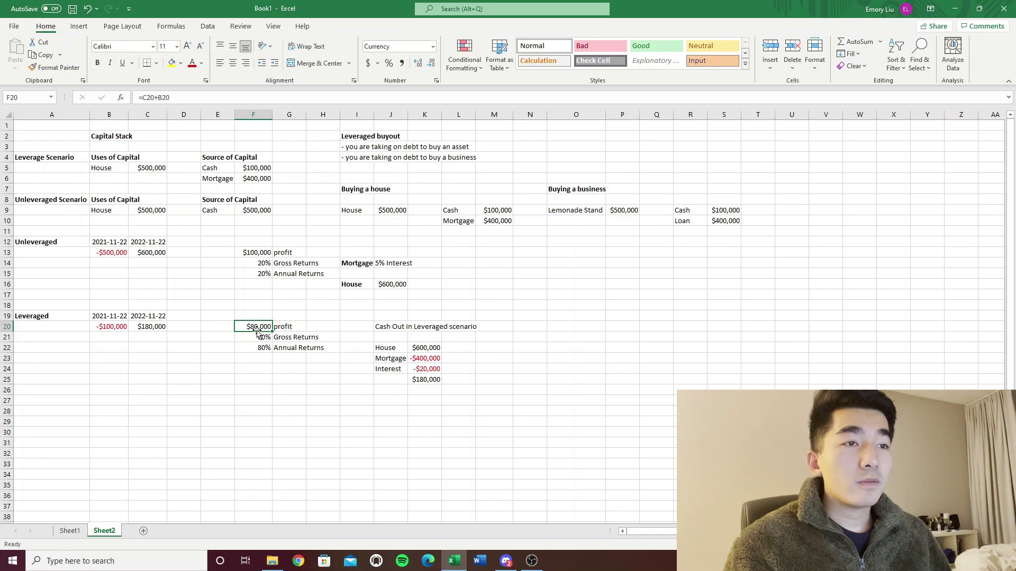
click(258, 252)
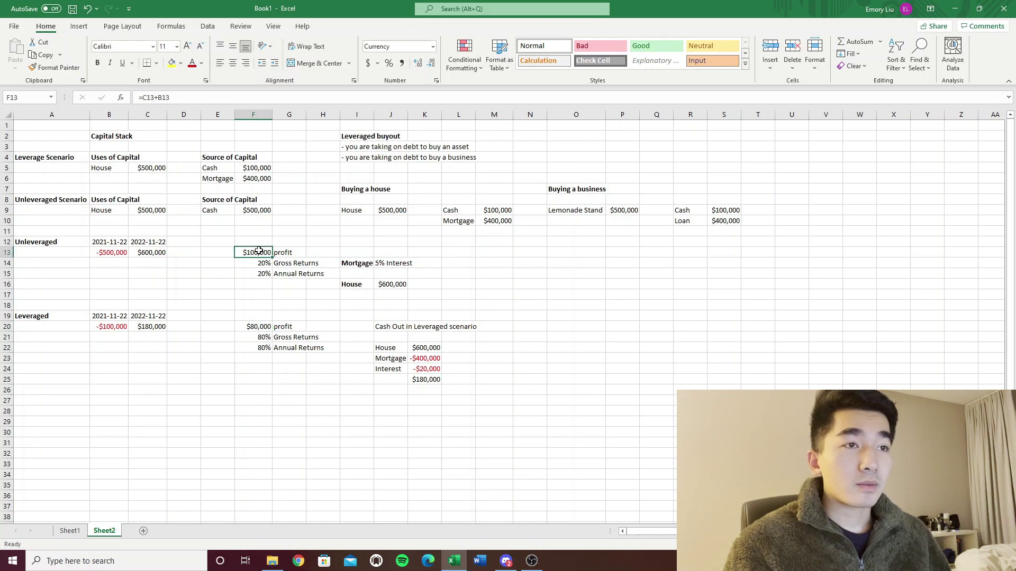
click(424, 368)
click(493, 359)
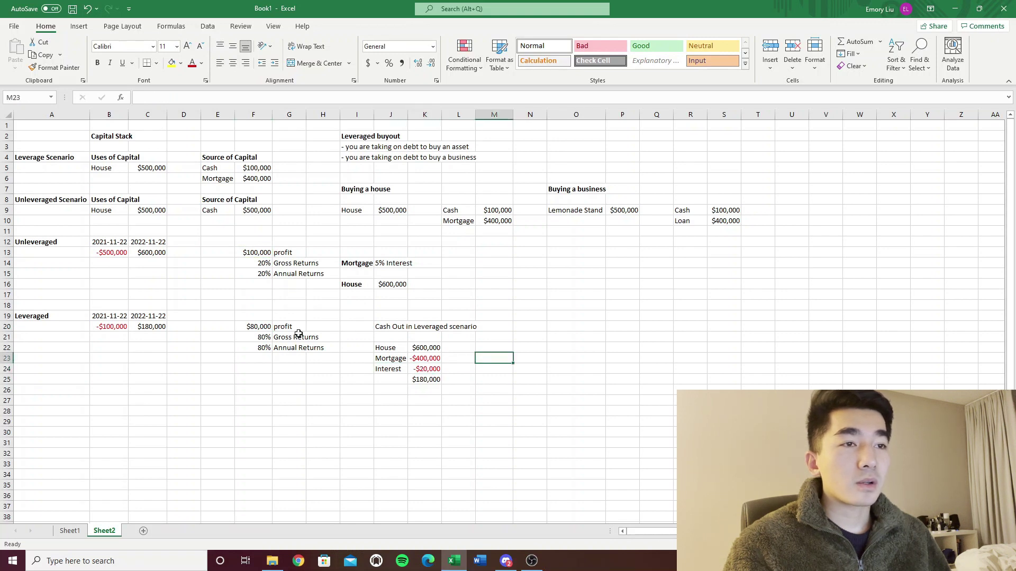
click(251, 326)
click(301, 306)
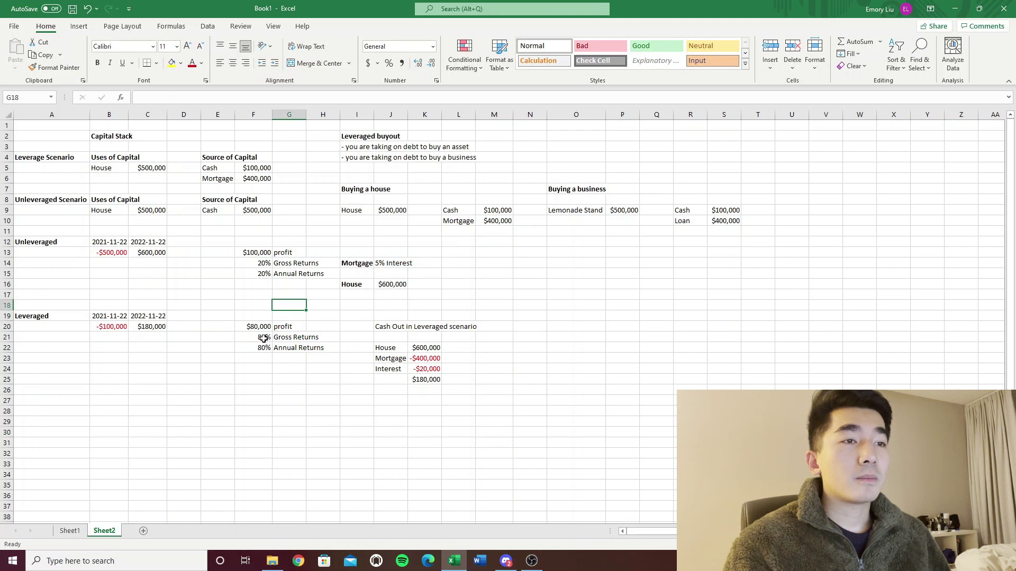
click(113, 329)
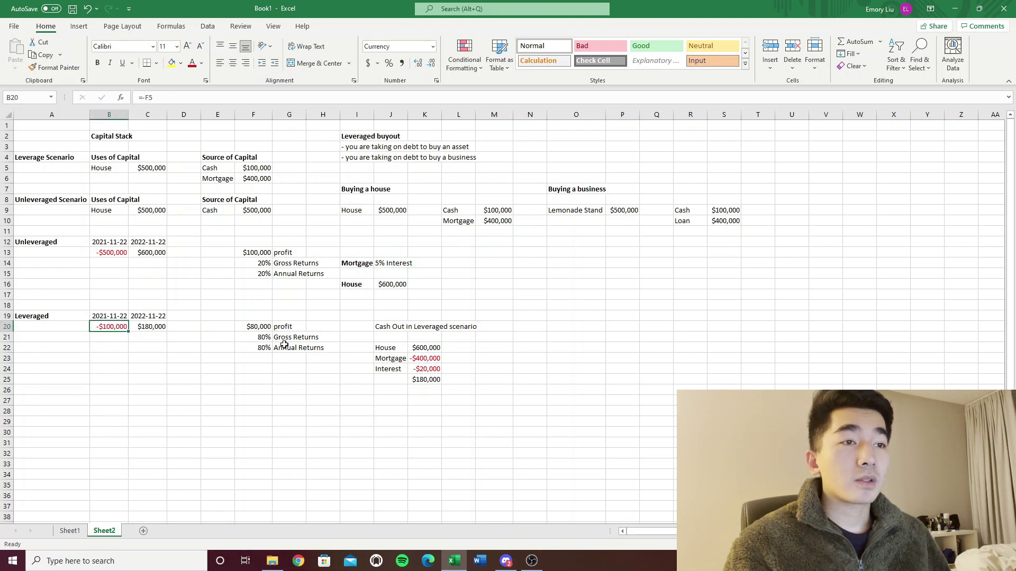
click(263, 339)
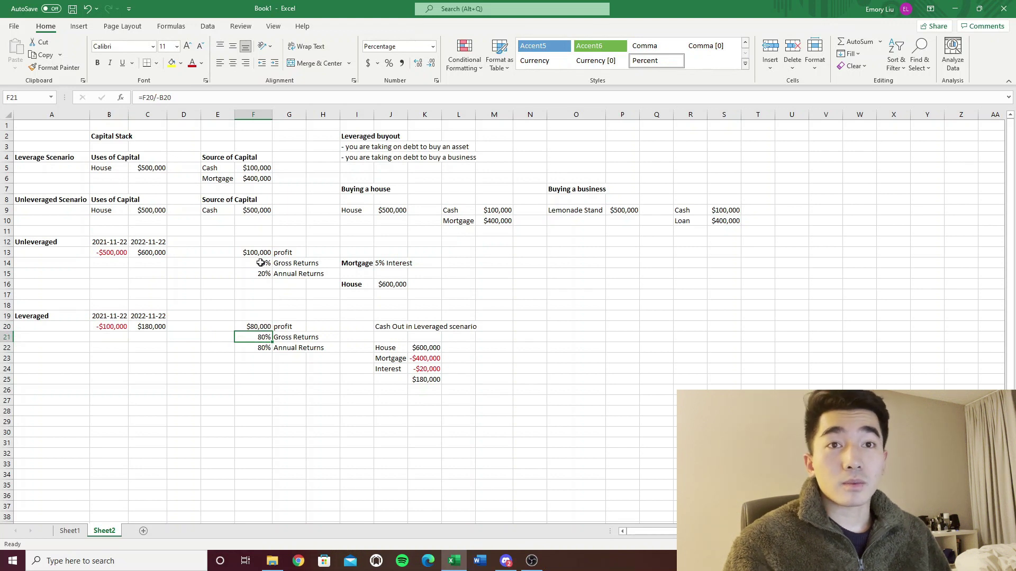
click(254, 325)
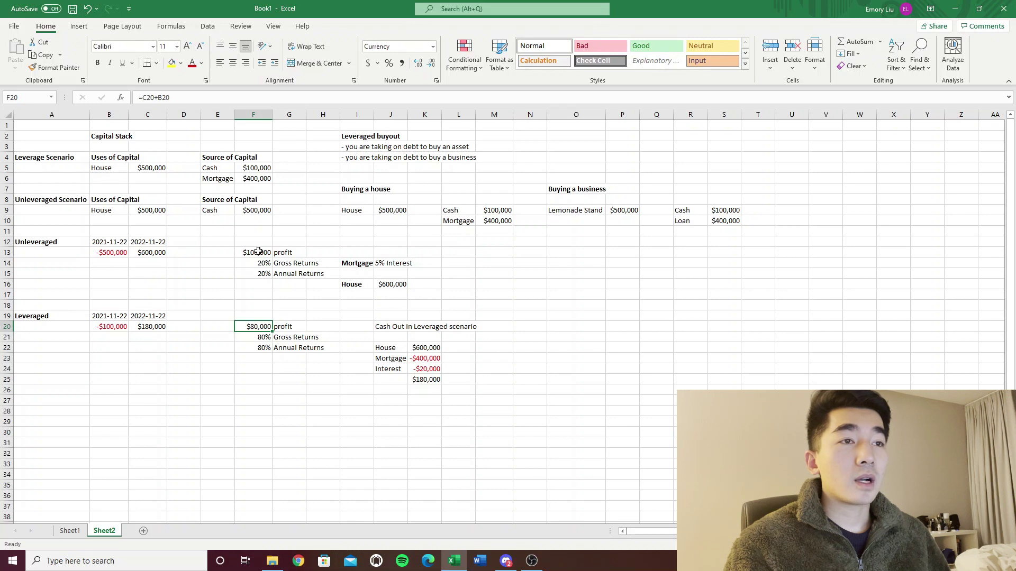
click(393, 380)
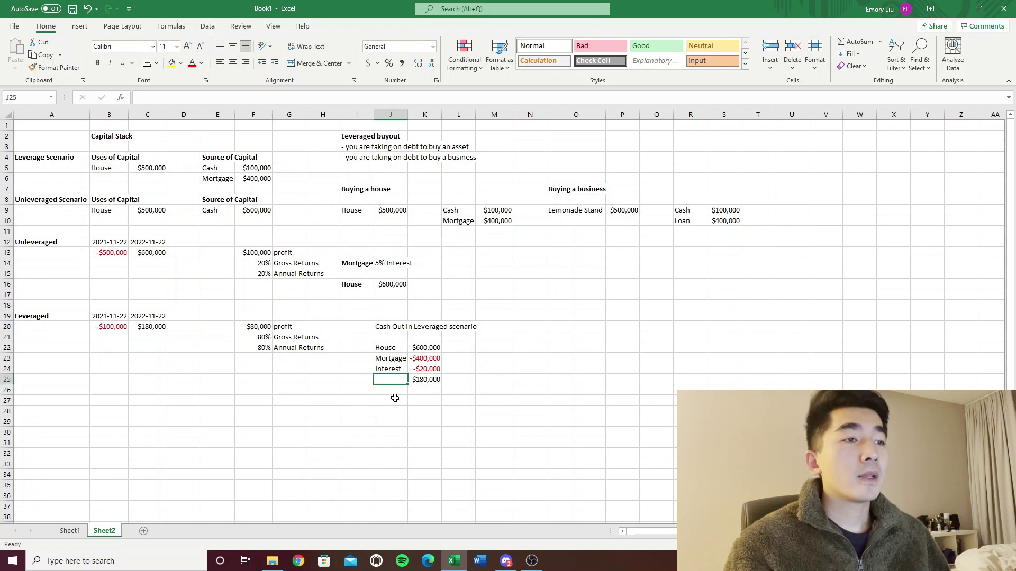
Review the full leveraged block against the unleveraged cash flows and returns, along with the house sale value in J16.
drag(33, 316, 297, 347)
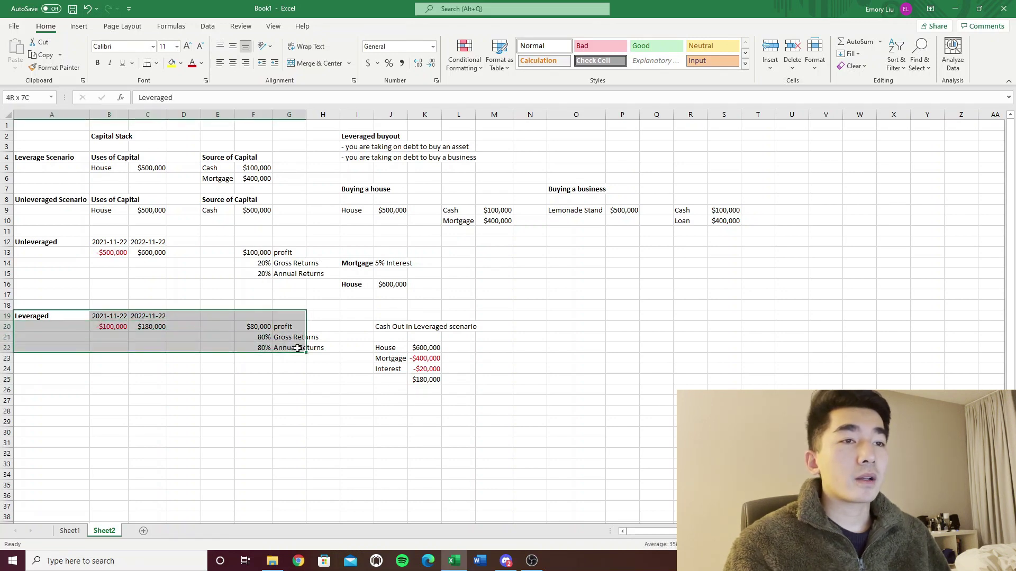
click(253, 337)
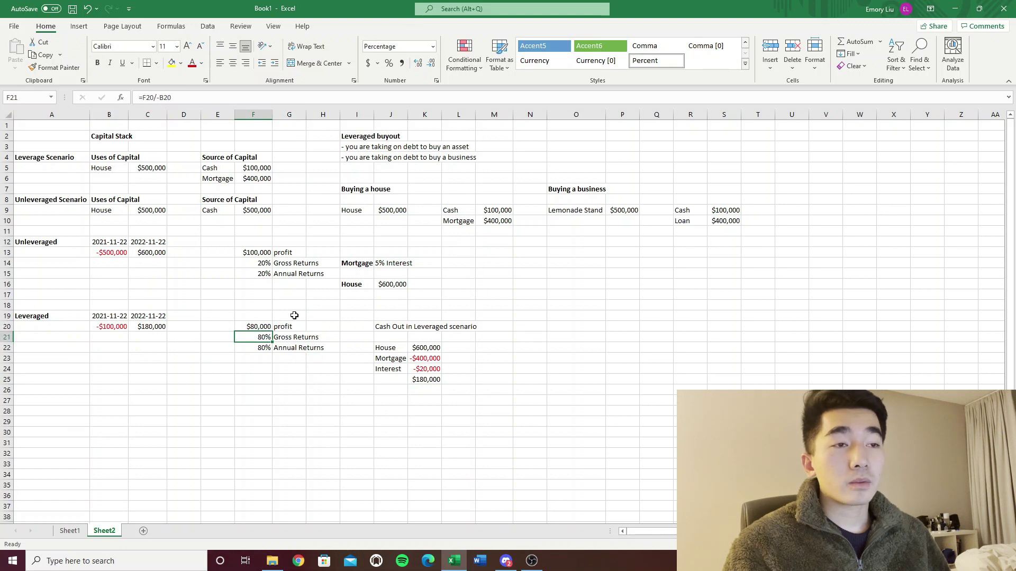
drag(175, 253, 241, 250)
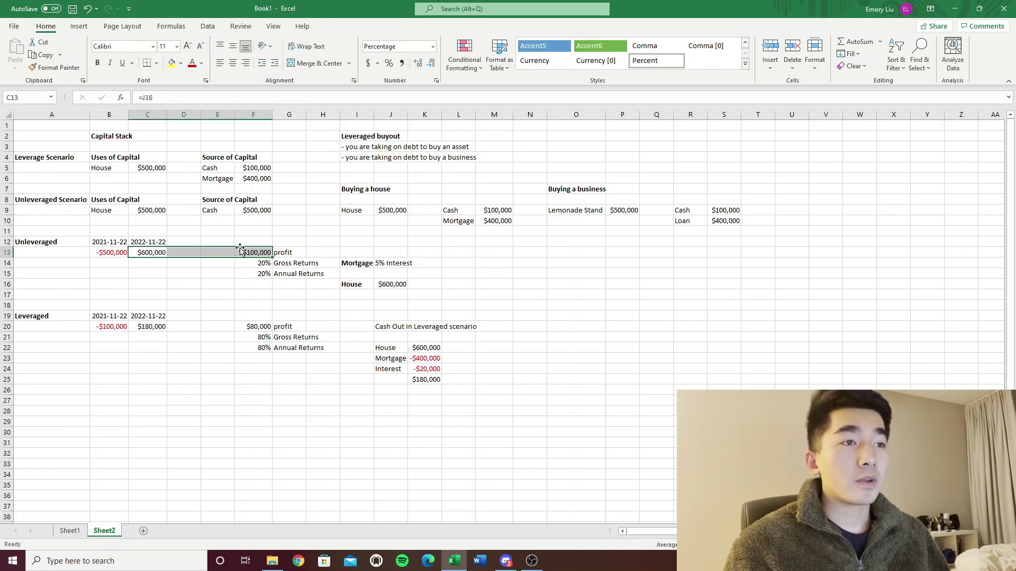
click(286, 292)
drag(357, 284, 392, 284)
click(391, 284)
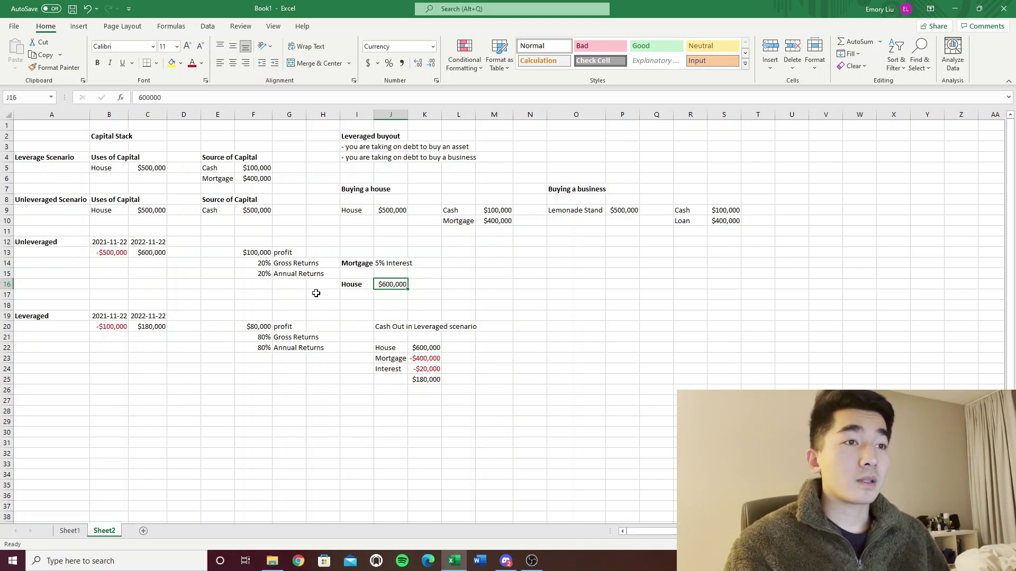
drag(218, 331, 313, 370)
click(331, 317)
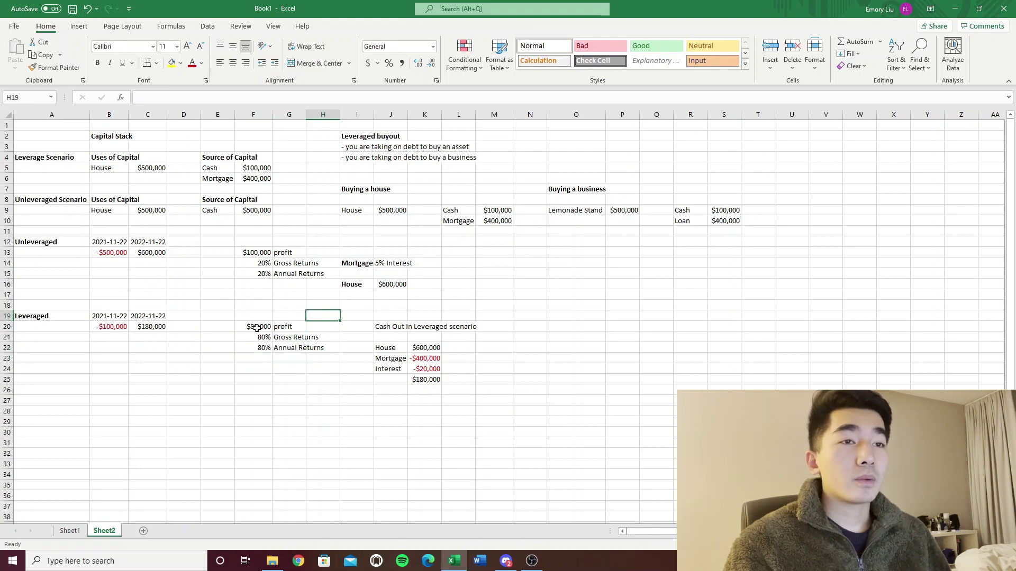
drag(252, 325, 302, 347)
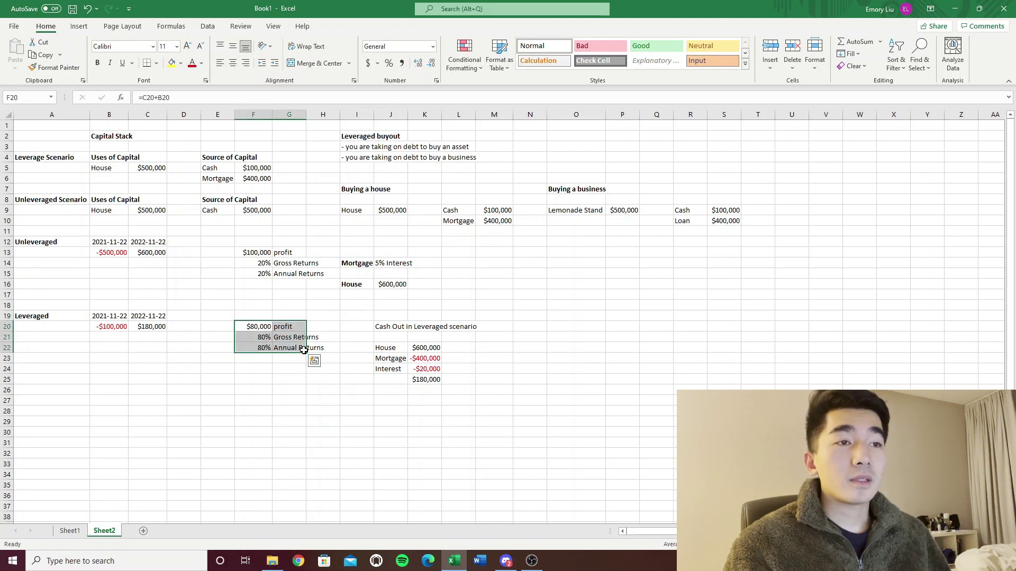
click(331, 310)
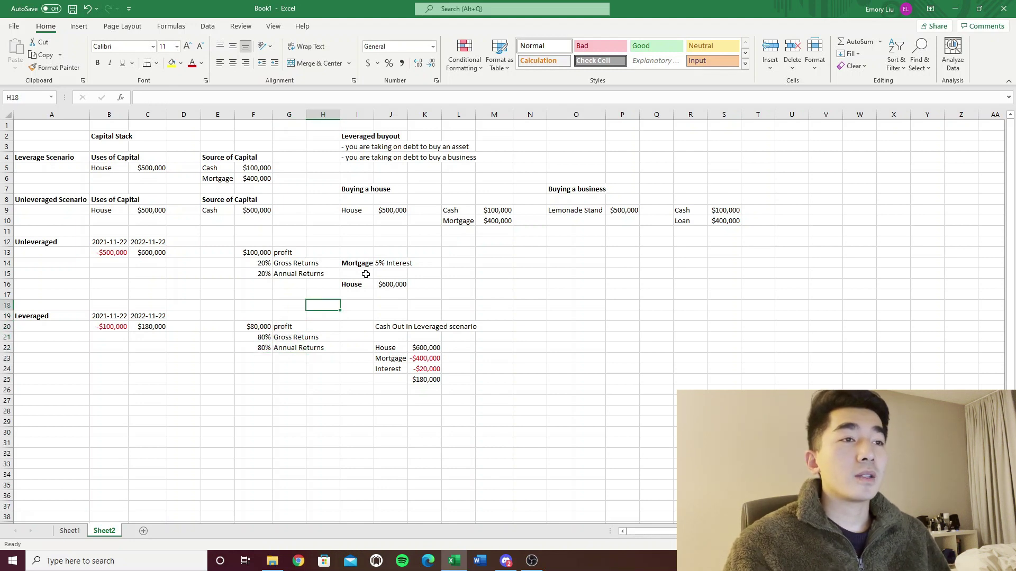
click(255, 265)
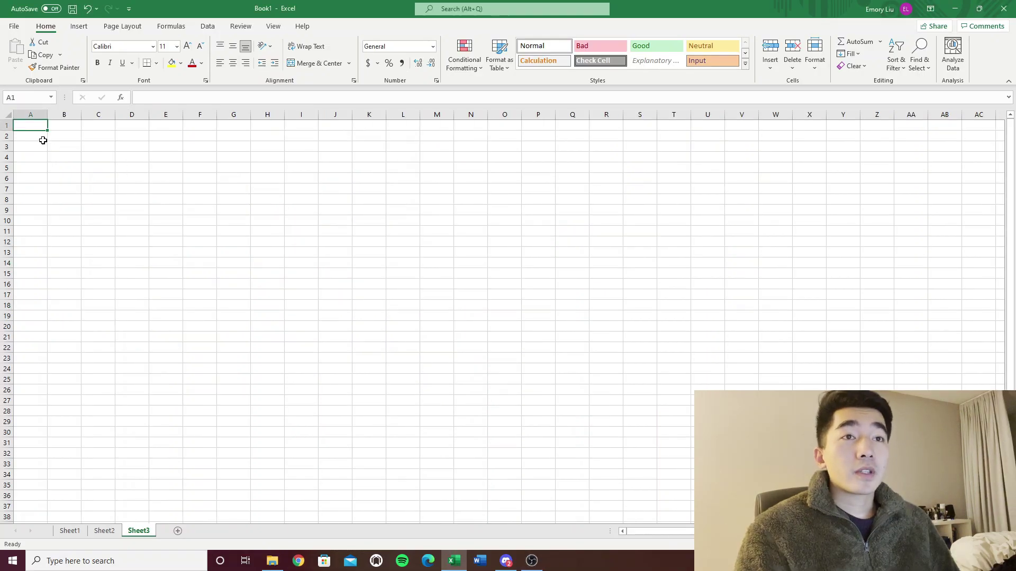
drag(53, 147, 259, 242)
click(347, 202)
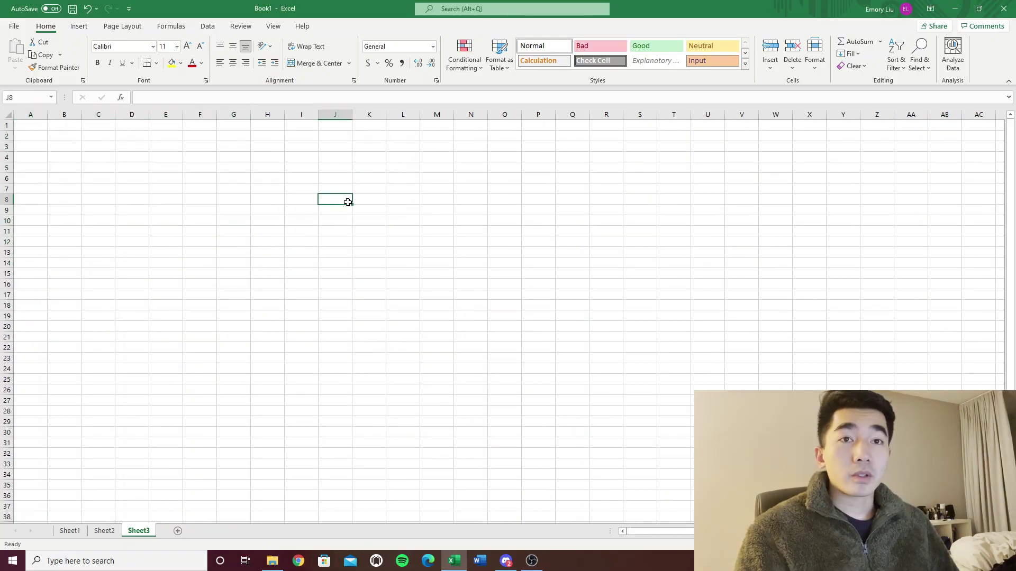
Copy the Leverage Scenario capital block A4:F6 from Sheet2 to M3 on Sheet3 and autofit its columns.
click(104, 530)
drag(32, 159, 273, 177)
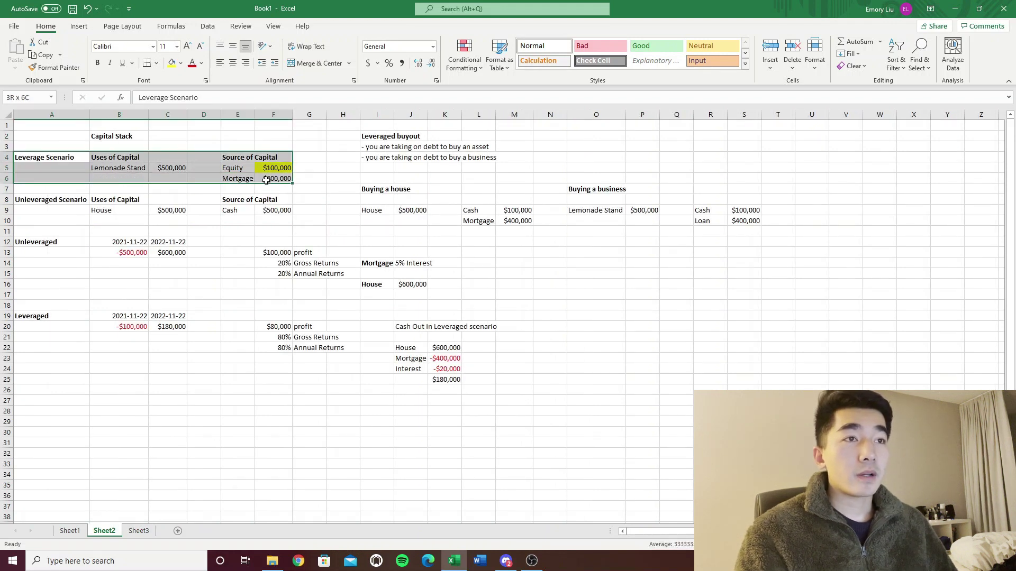
key(ctrl+c)
click(139, 531)
click(443, 147)
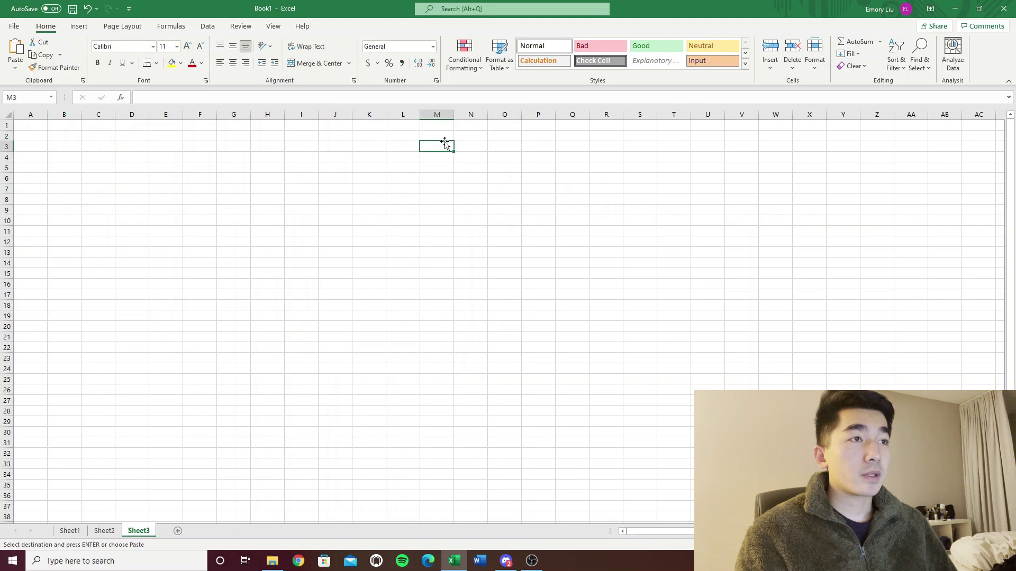
key(ctrl+v)
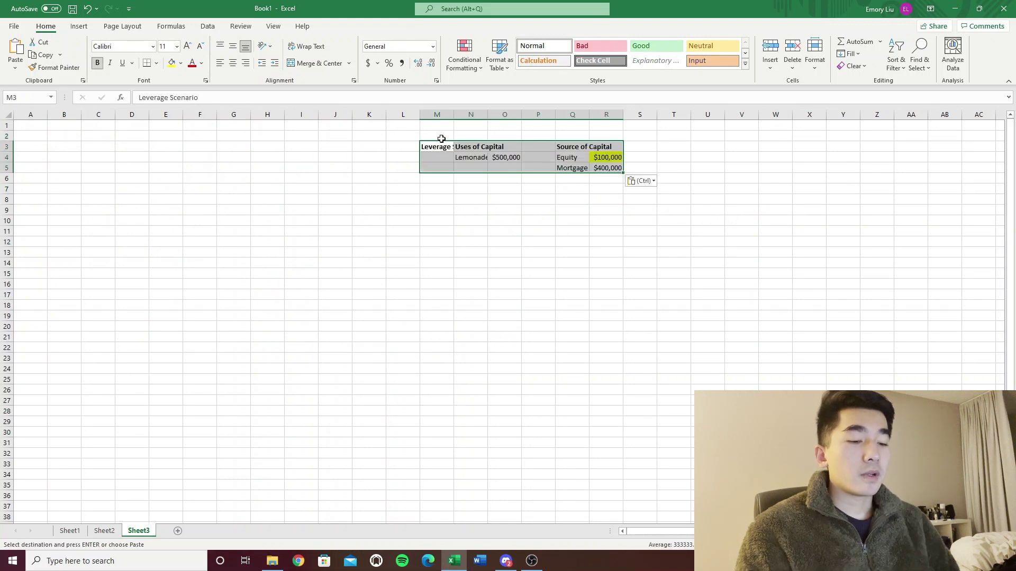
key(alt+h)
key(o)
key(i)
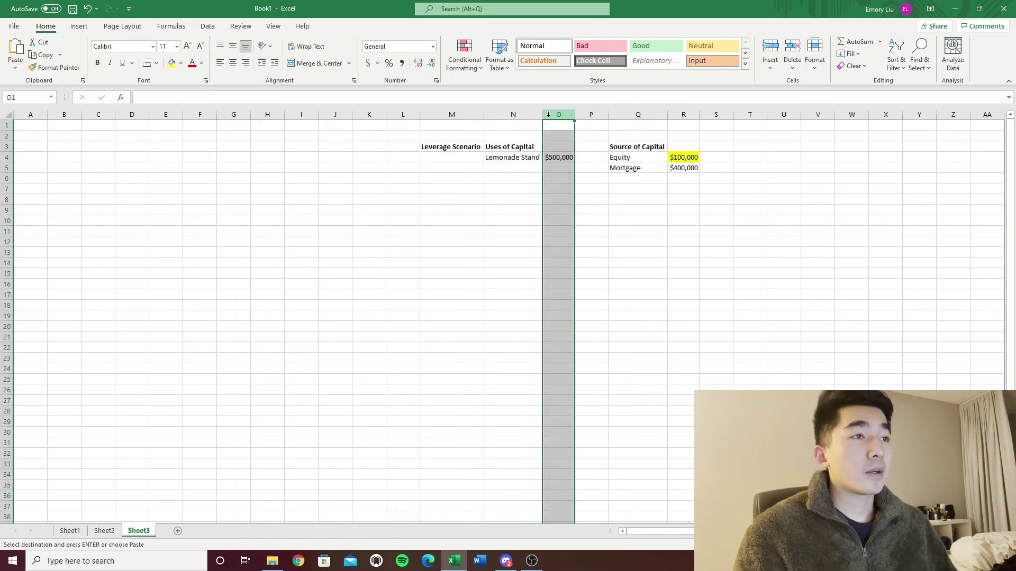
Replace Lemonade Stand with House in N4 under Uses of Capital and autofit column N.
click(456, 156)
click(531, 157)
text(House)
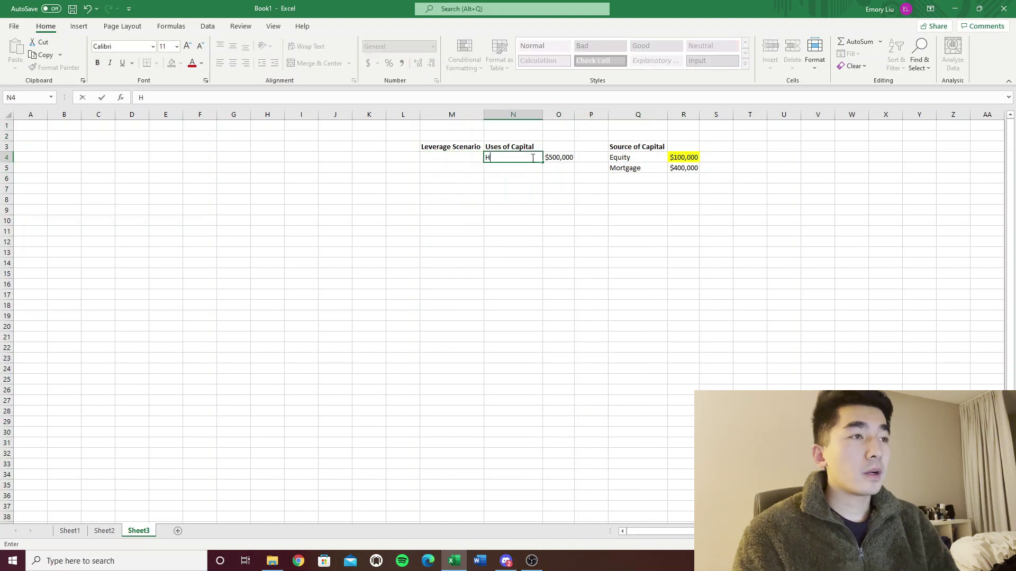
key(Return)
double_click(542, 114)
Enter House in A2 as a bold heading.
click(31, 136)
text(Hou)
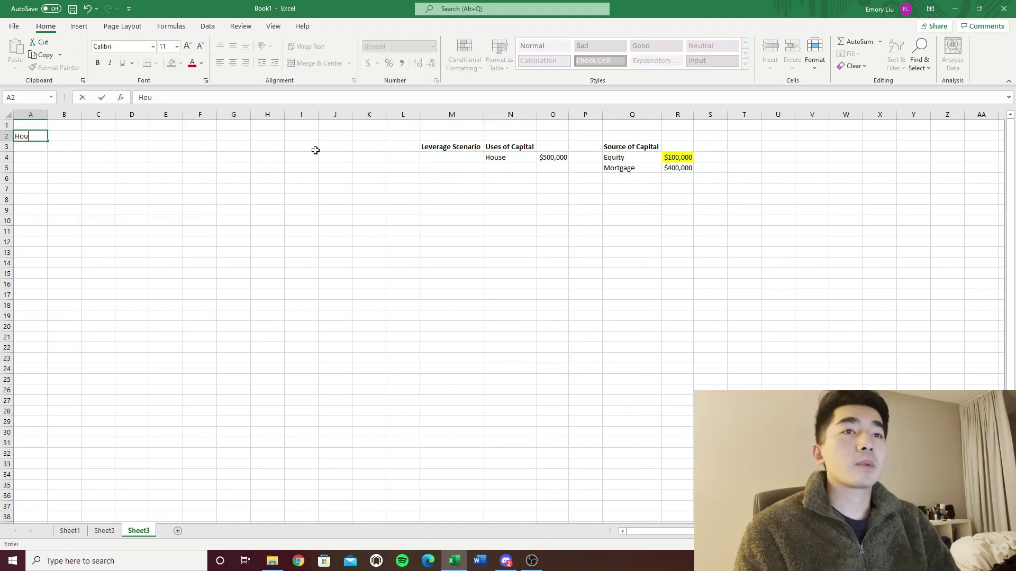
text(se)
key(Return)
key(Down)
key(Up)
key(Up)
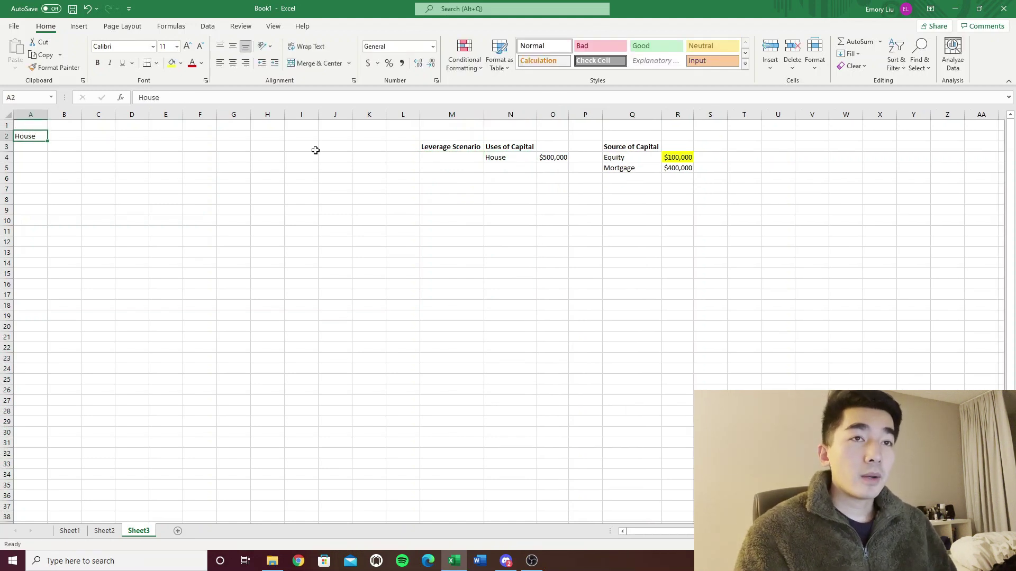
key(ctrl+b)
Enter Rent in A4 and make it bold.
key(Down)
key(Down)
text(Rent)
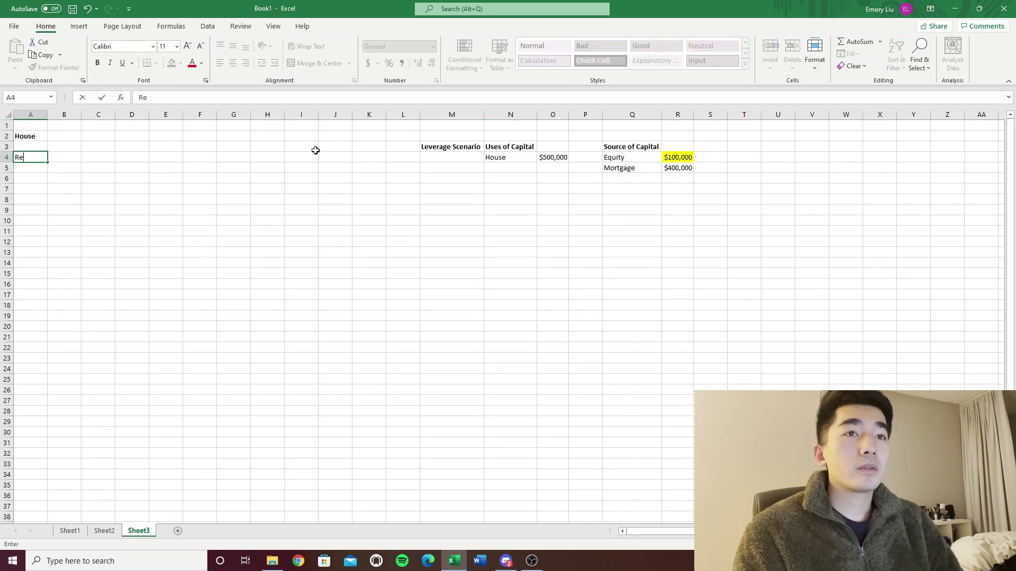
key(Return)
key(Up)
key(ctrl+b)
Enter Expenses in A6 as a bold heading.
key(Down)
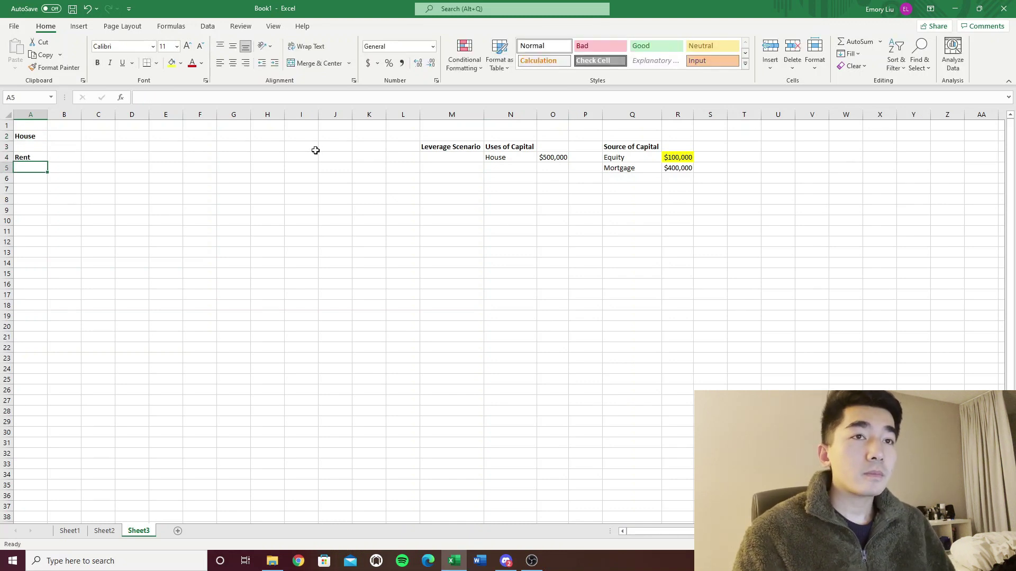
key(Down)
text(E)
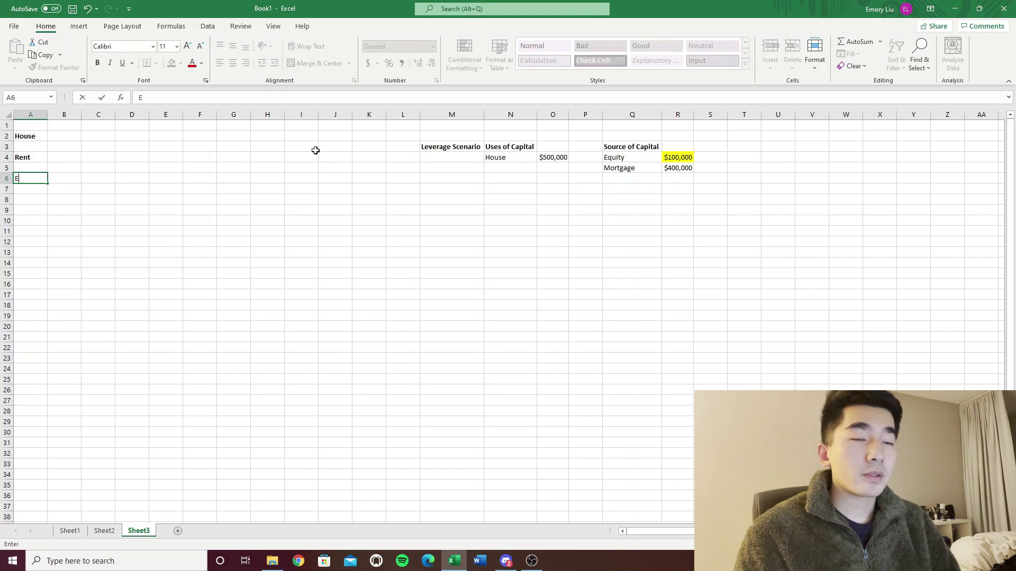
text(xpenses)
key(Return)
key(Up)
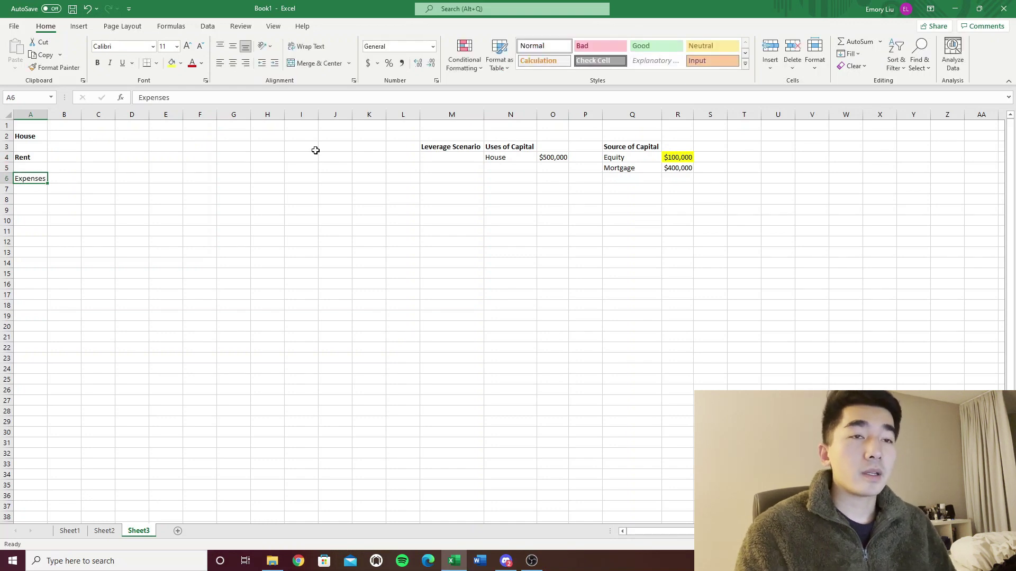
key(ctrl+b)
Change the A4 heading to Revenues and enter Rent as its line item in B5.
click(42, 161)
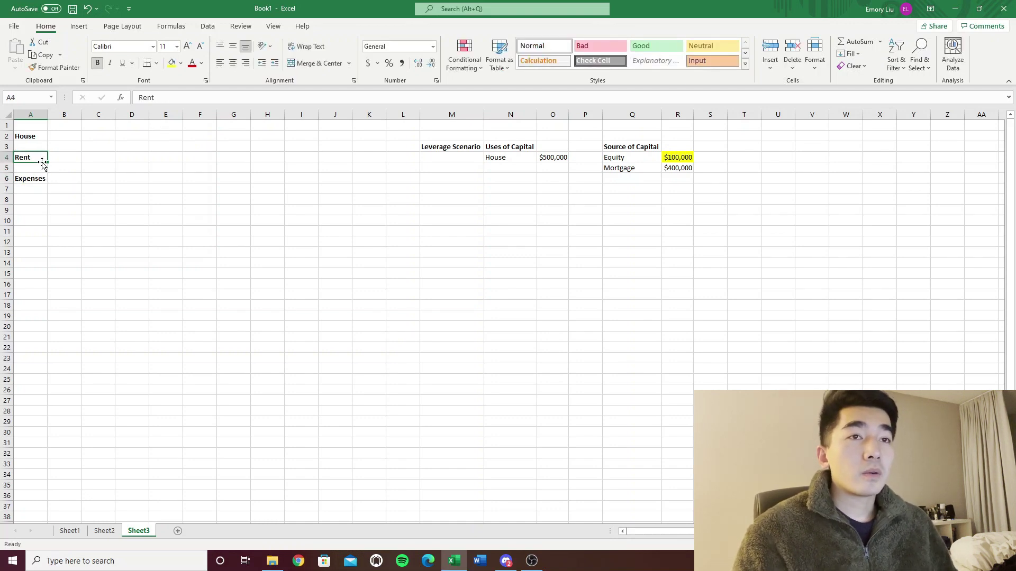
text(Revenued)
key(BackSpace)
text(s)
key(Return)
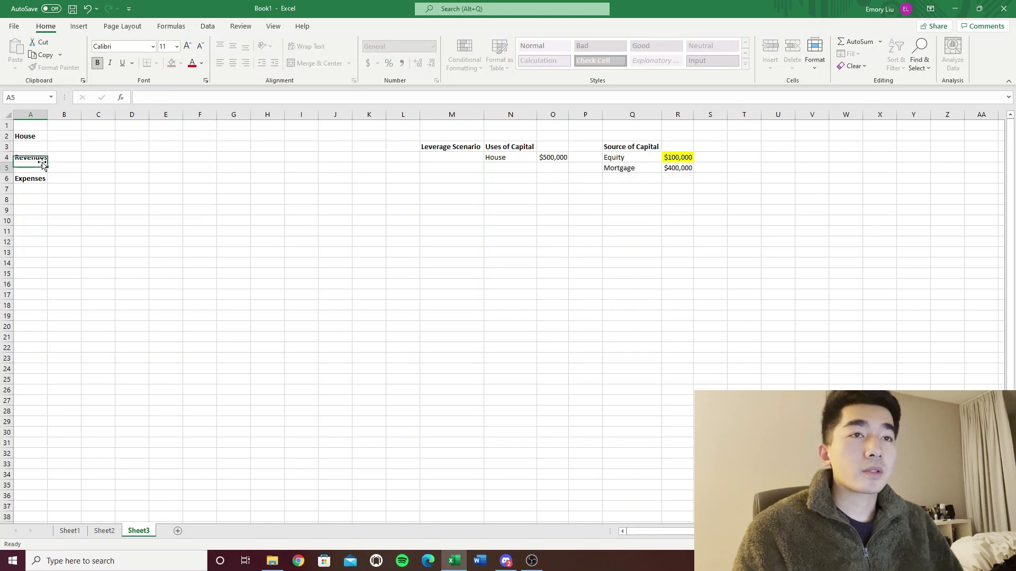
key(Right)
text(Rent)
key(Return)
Move the Expenses heading down to A9 and enter Property Taxes beneath it in B10.
click(30, 178)
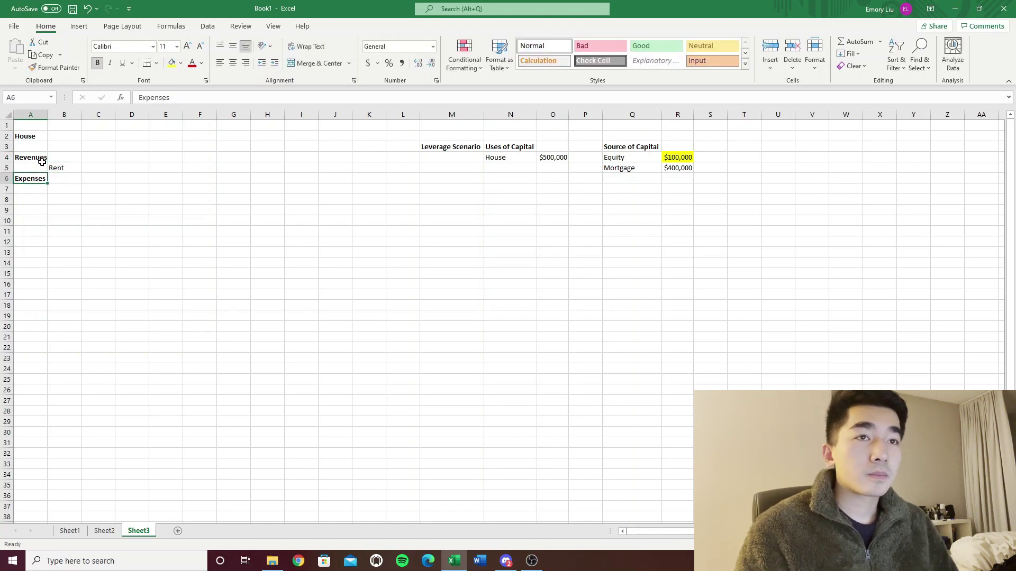
drag(30, 175, 30, 206)
key(Down)
key(Right)
key(Down)
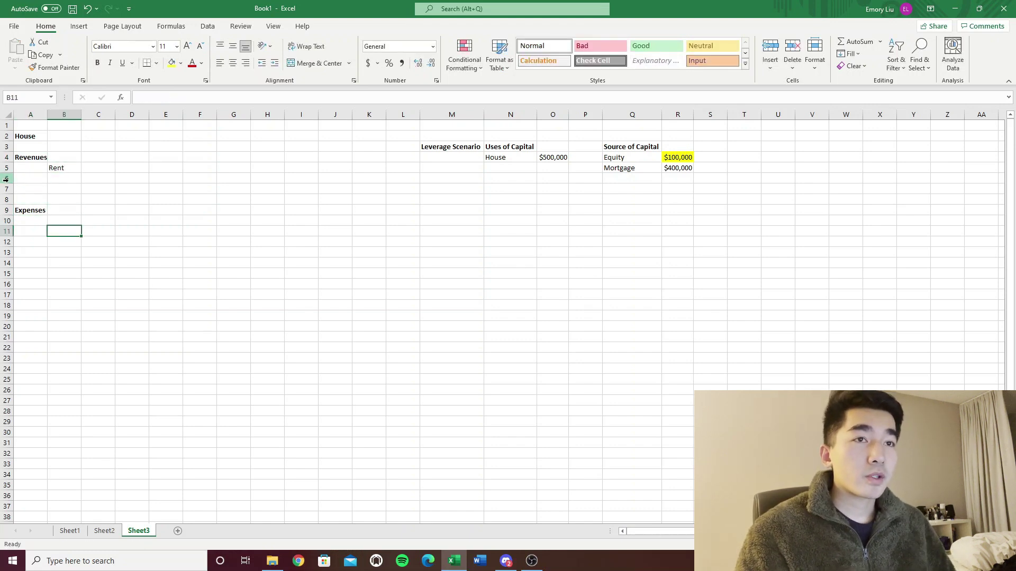
key(Up)
text(Proper)
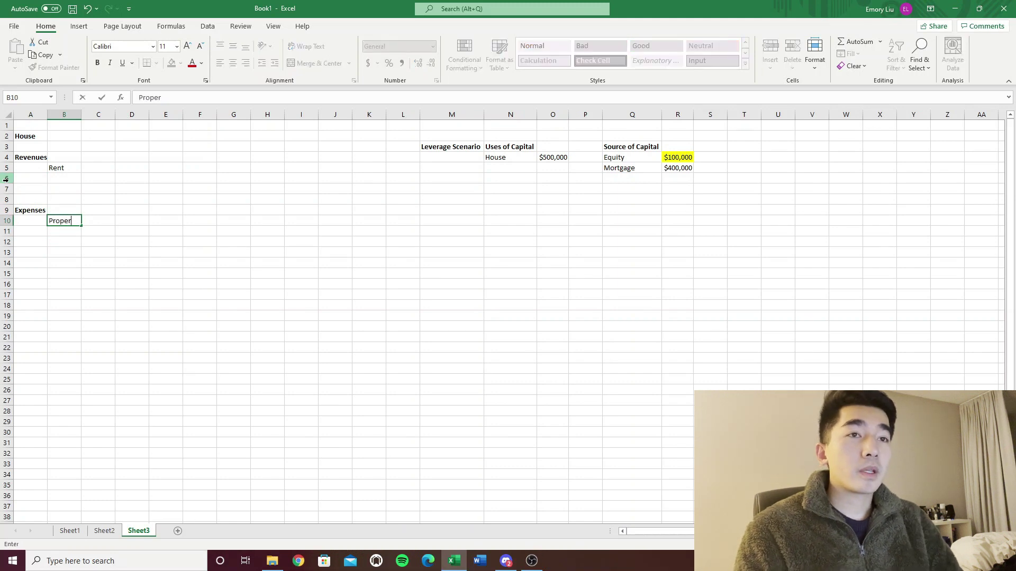
text(ty Taxes)
key(Return)
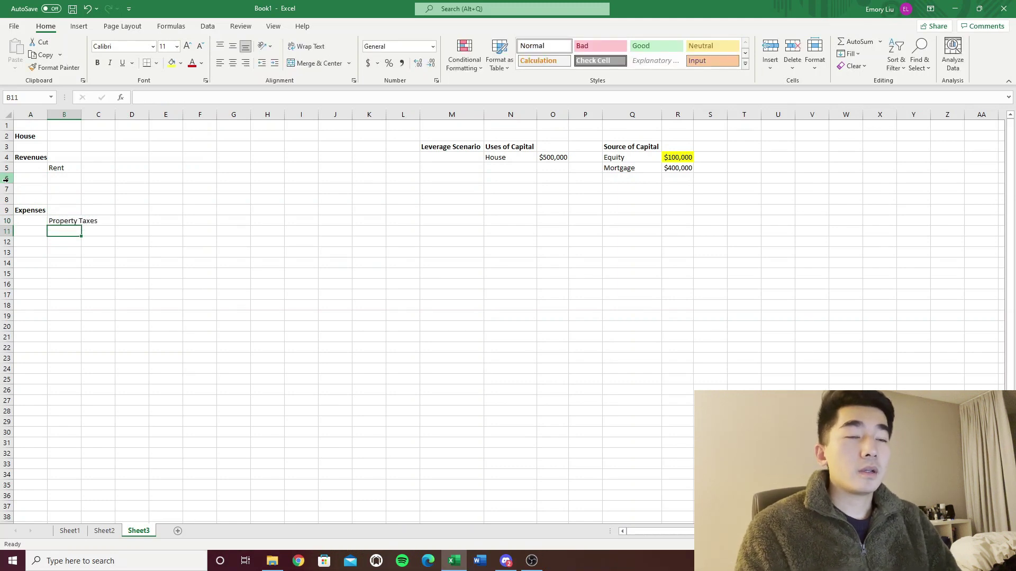
List Insurance, Utilities and Maintenance as further expense items in B11:B13.
text(Insurance)
key(Return)
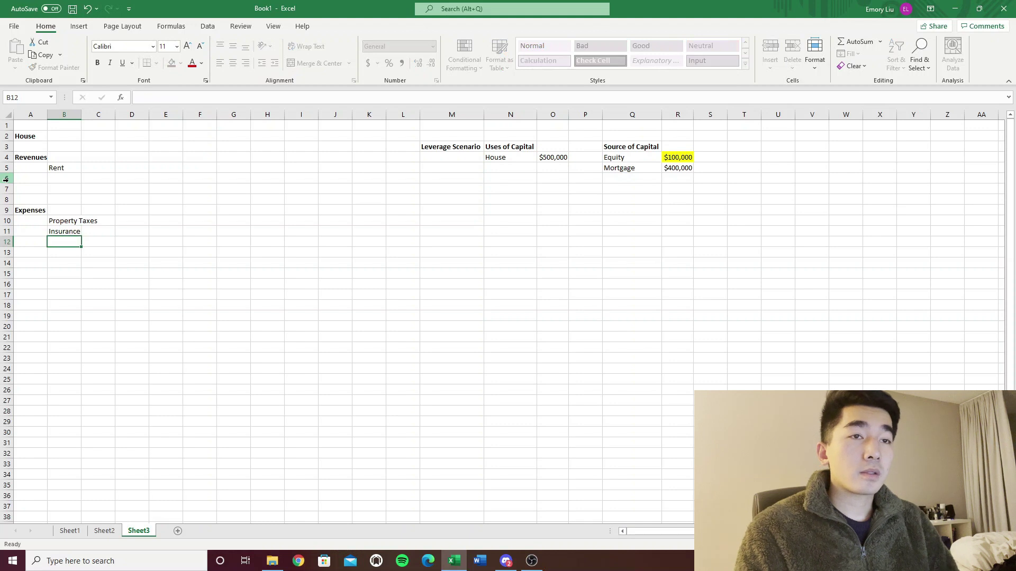
text(Utilities)
key(Return)
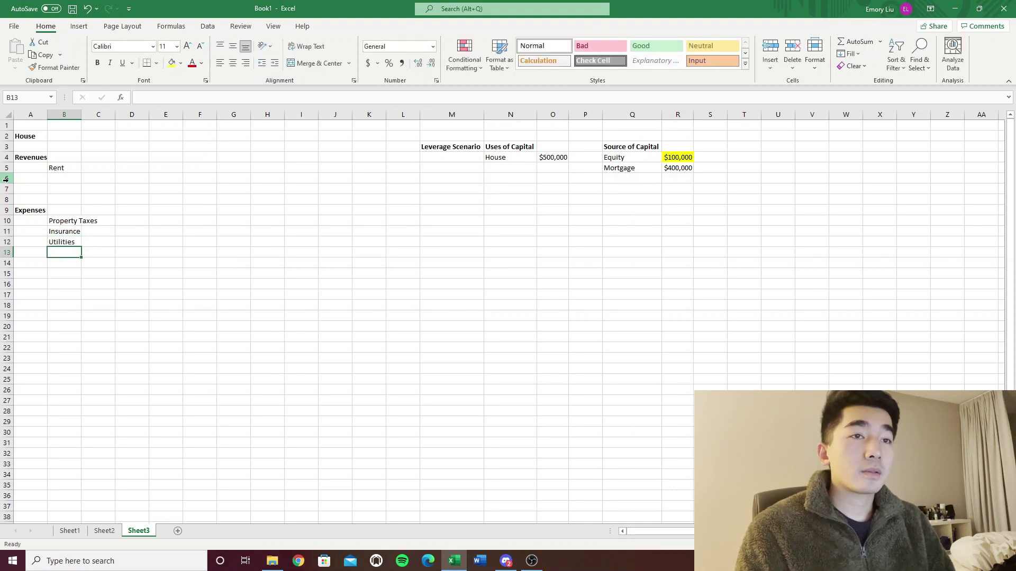
text(Maintenance)
key(Return)
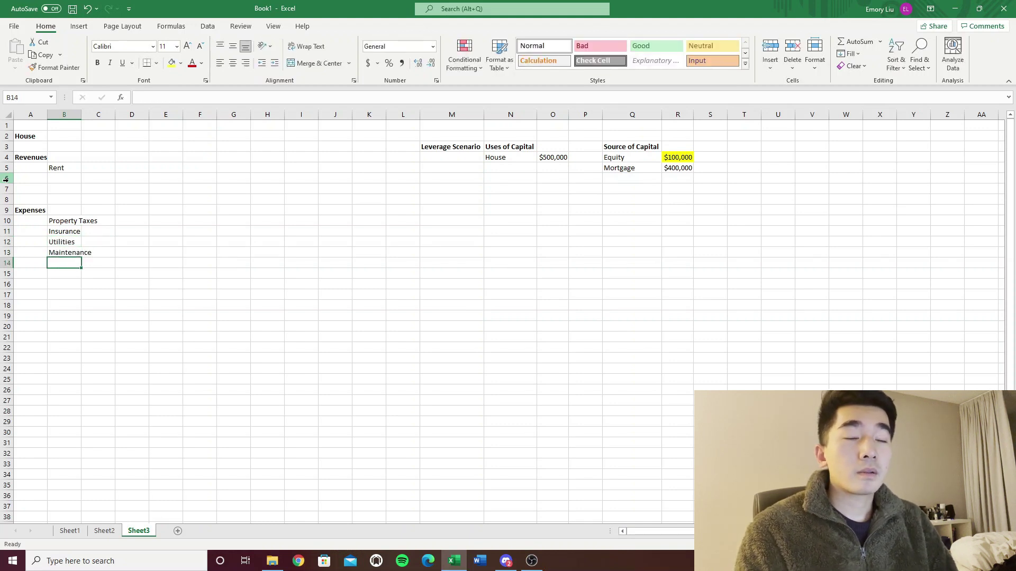
Add Property Management as the expense item in B14, with both words capitalised.
text(Proe)
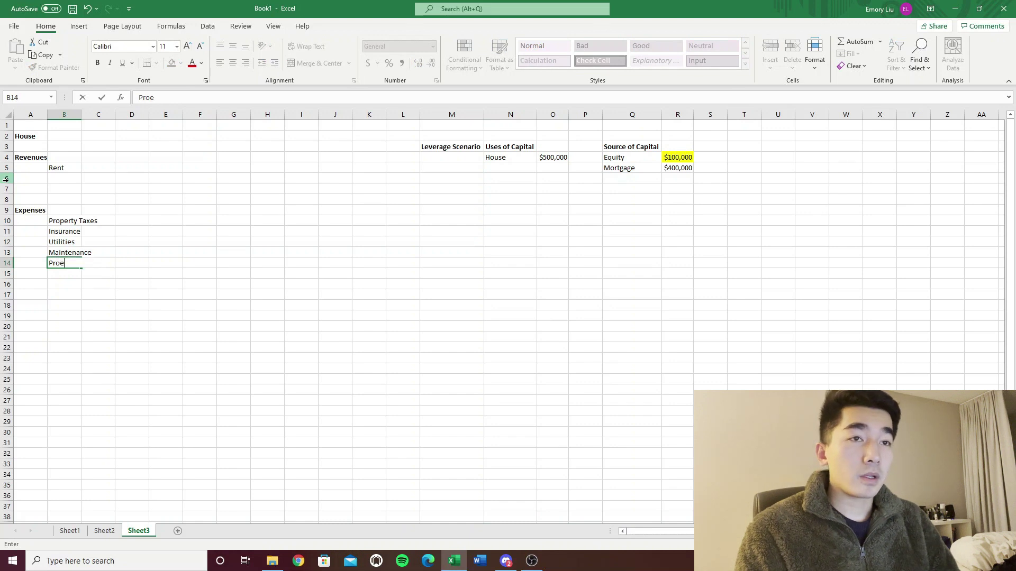
key(BackSpace)
text(perty)
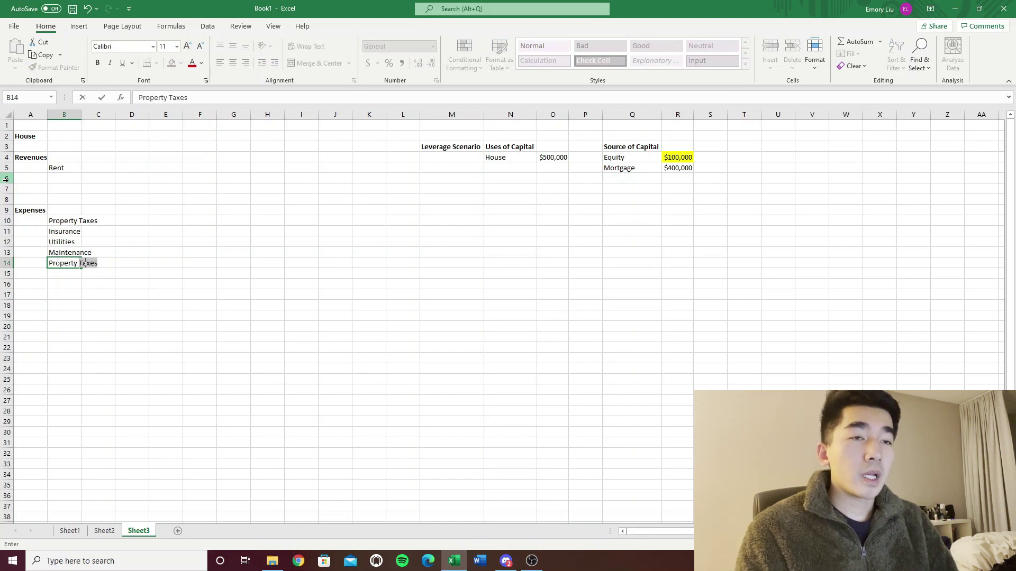
text( management)
key(Return)
click(80, 263)
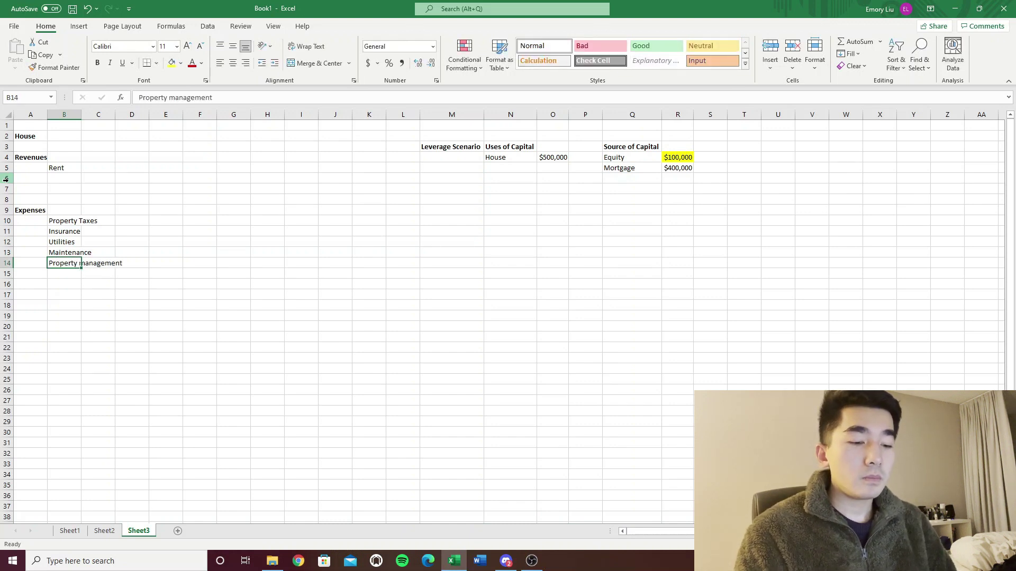
text(Property Manag)
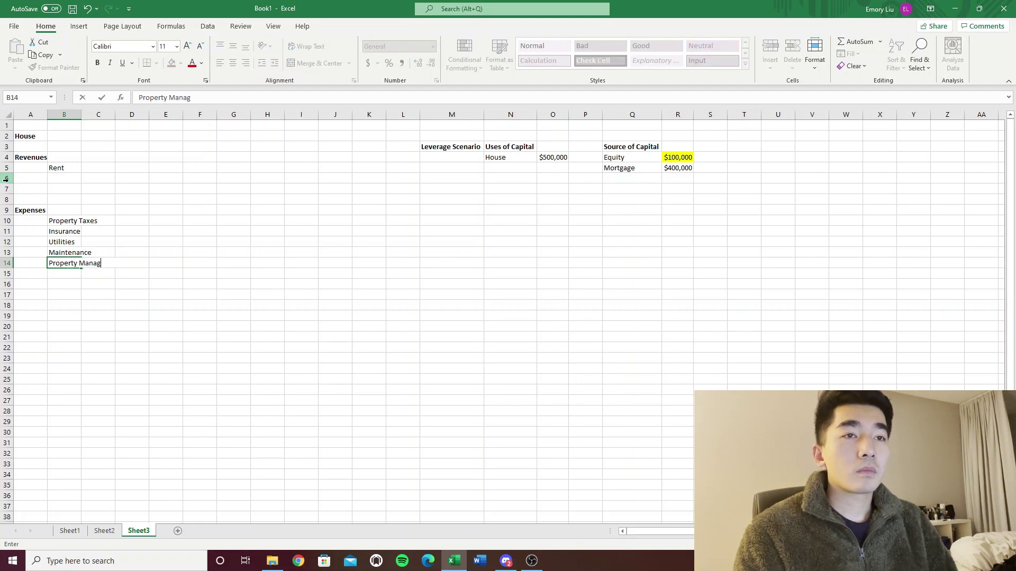
text(ement)
key(Return)
Narrow column A so the revenue and expense items sit slightly indented under their headings.
drag(47, 114, 20, 115)
click(37, 170)
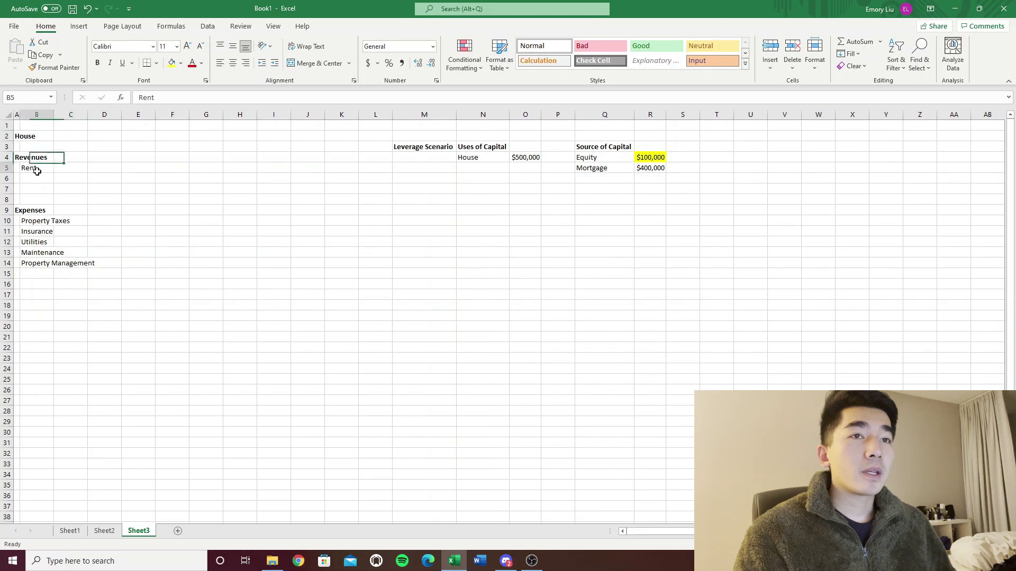
drag(37, 221, 56, 262)
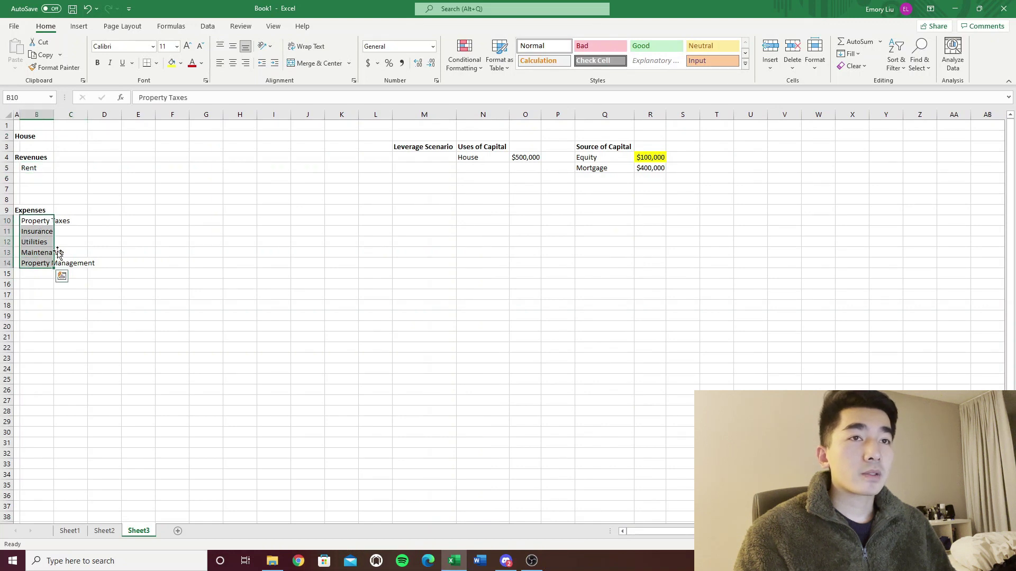
Enter the current date in E3 with =TODAY() and make it bold.
click(138, 189)
click(133, 158)
click(136, 147)
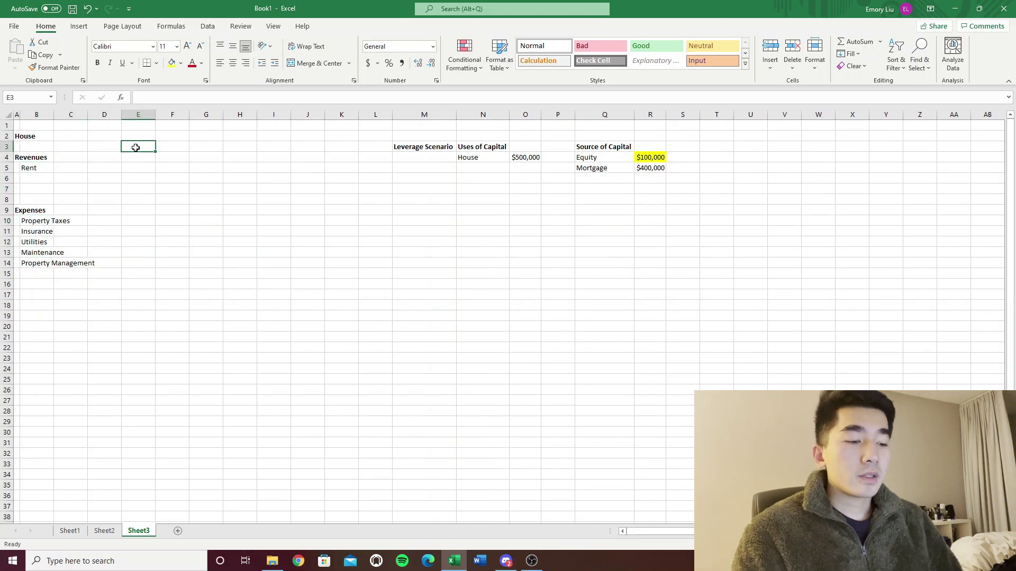
text(=toda)
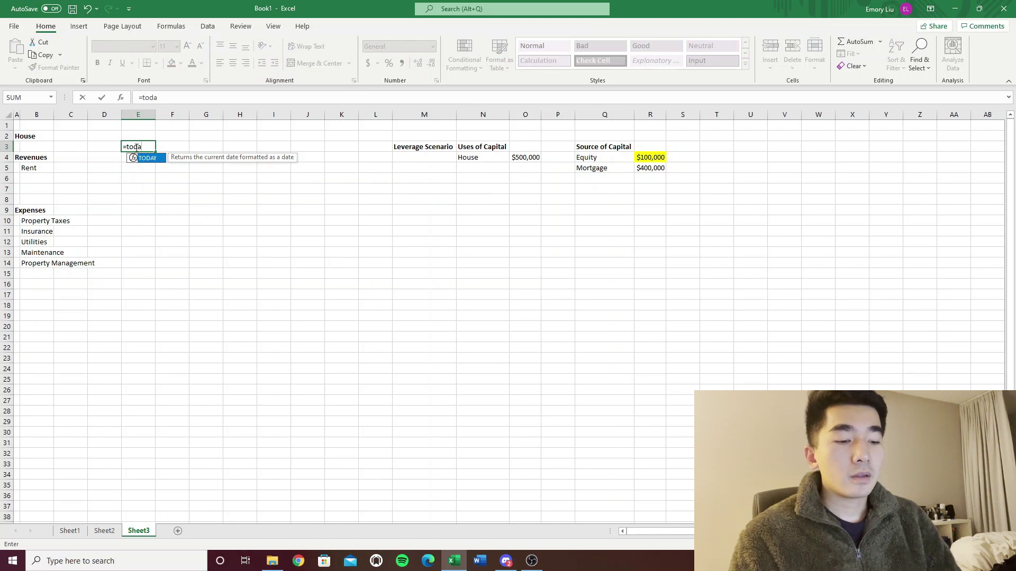
text(y()
key(Return)
click(136, 148)
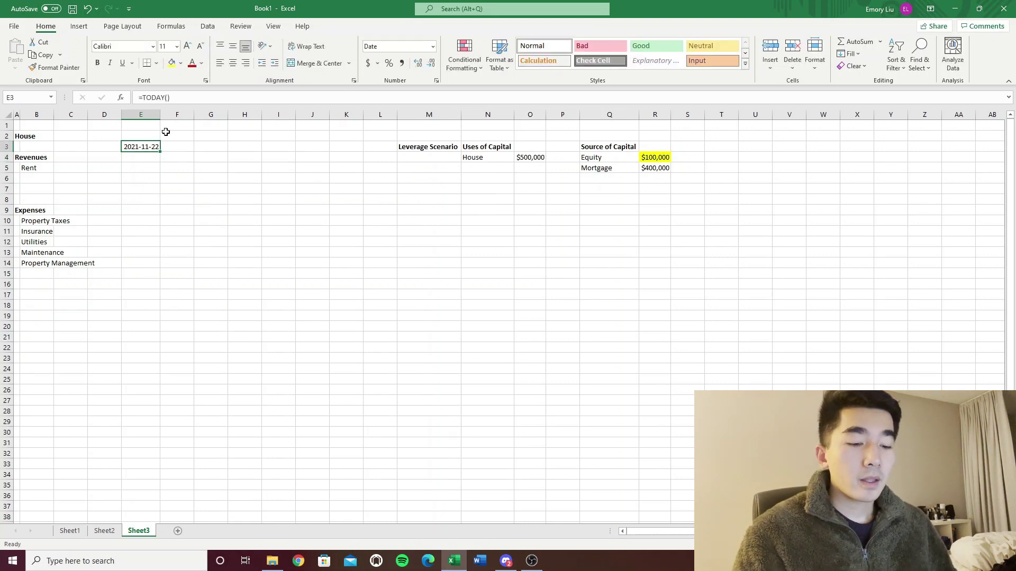
key(ctrl+b)
Review the equity amount and the leveraged cash flows in B20:C20 on Sheet2.
click(104, 530)
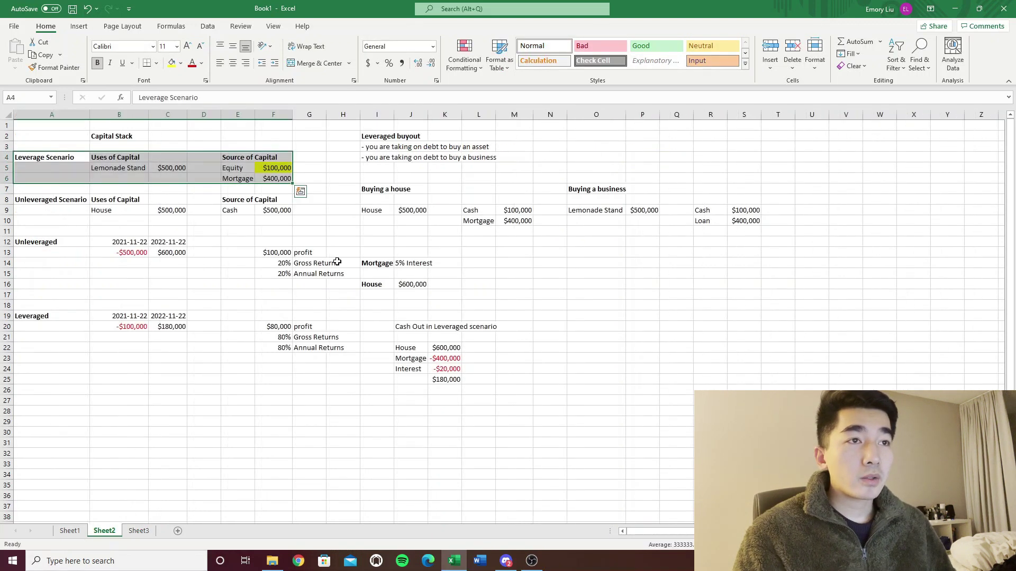
click(274, 169)
click(130, 294)
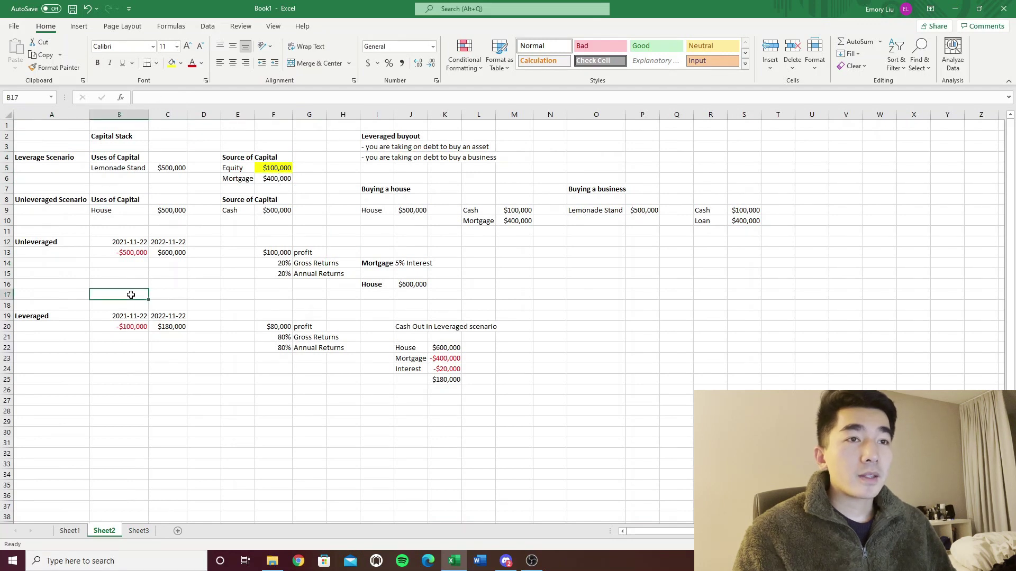
click(205, 303)
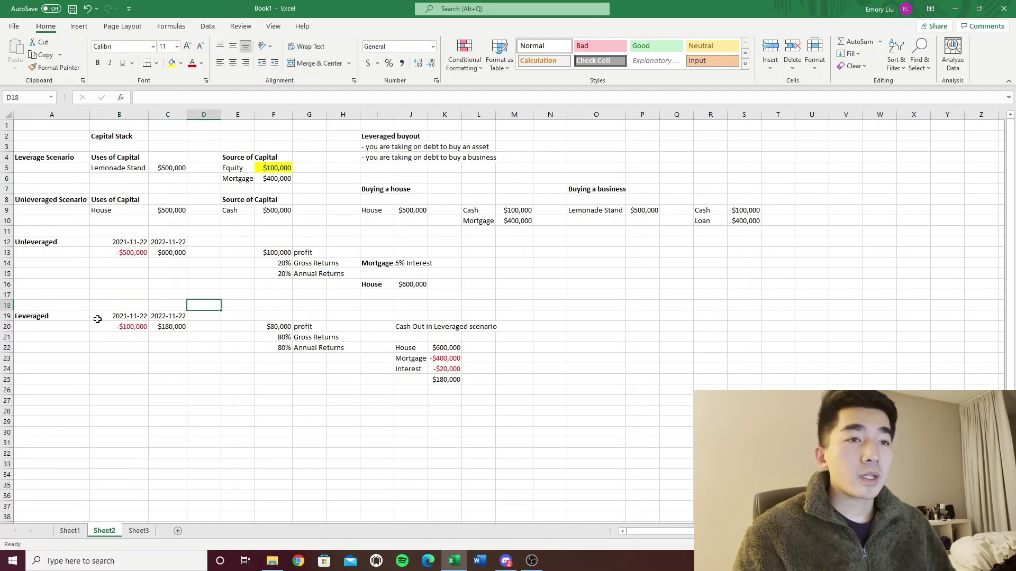
click(116, 324)
drag(139, 328, 174, 327)
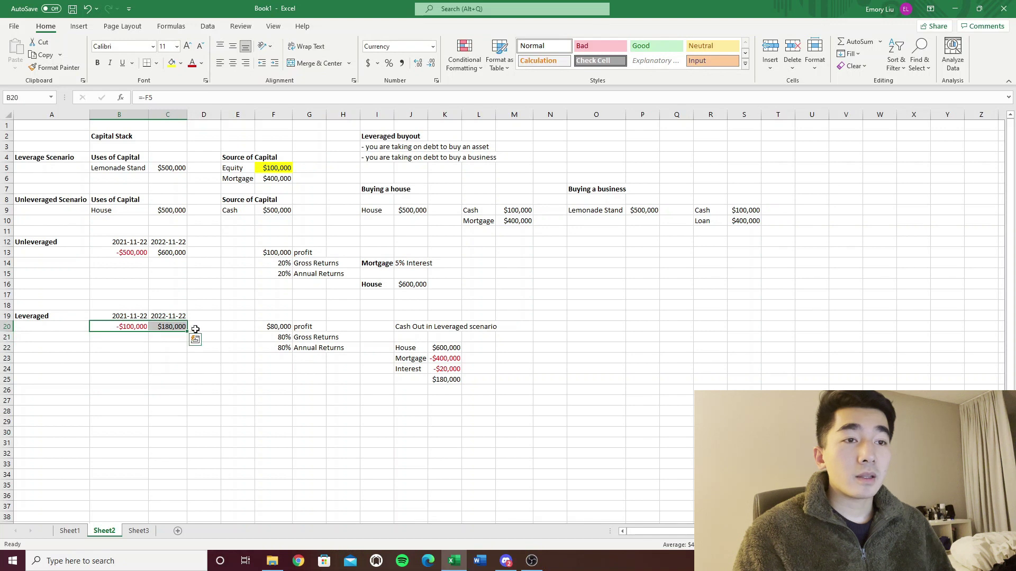
click(163, 327)
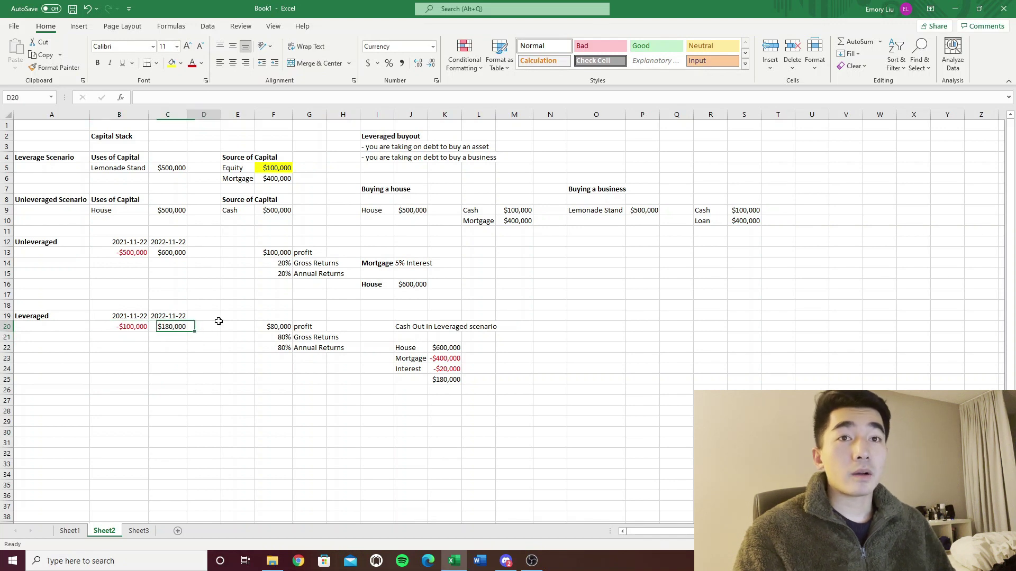
Return to Sheet3 and add Bank Account as a bold heading in A23, below the expense items.
click(218, 321)
click(126, 328)
key(ctrl+Page_Down)
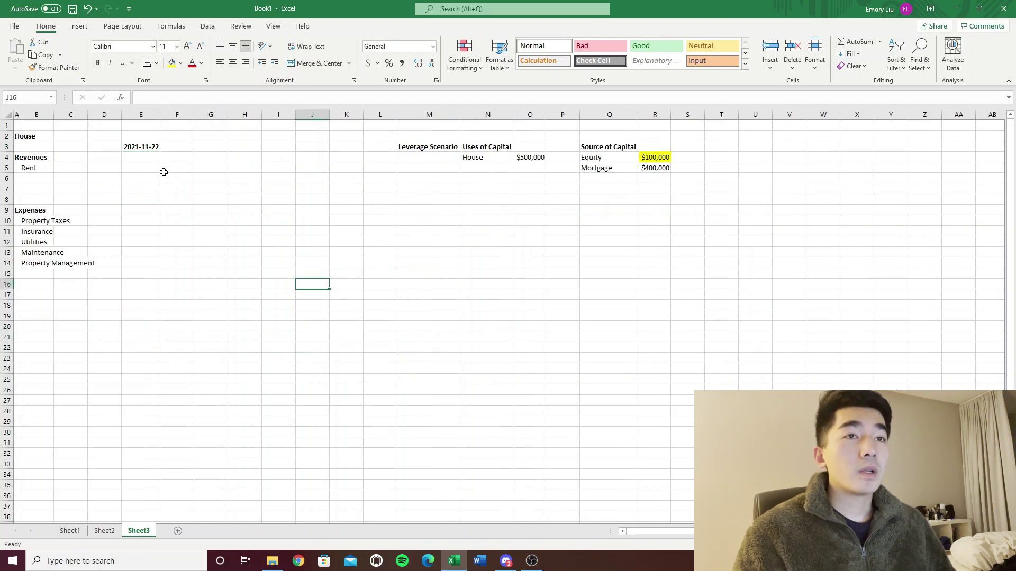
click(151, 158)
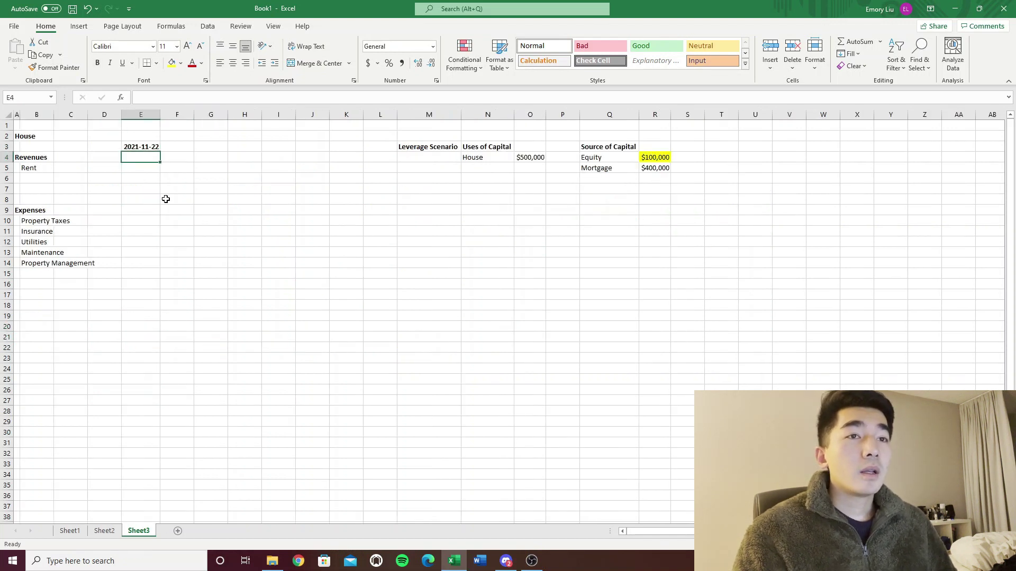
click(31, 349)
key(Left)
key(Down)
text(Bank Ac)
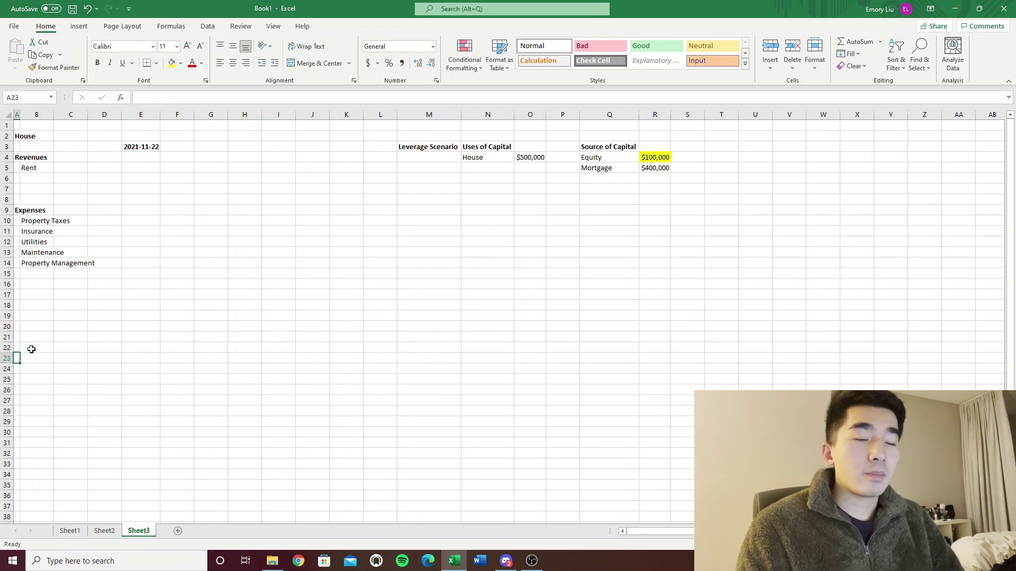
text(count)
key(Return)
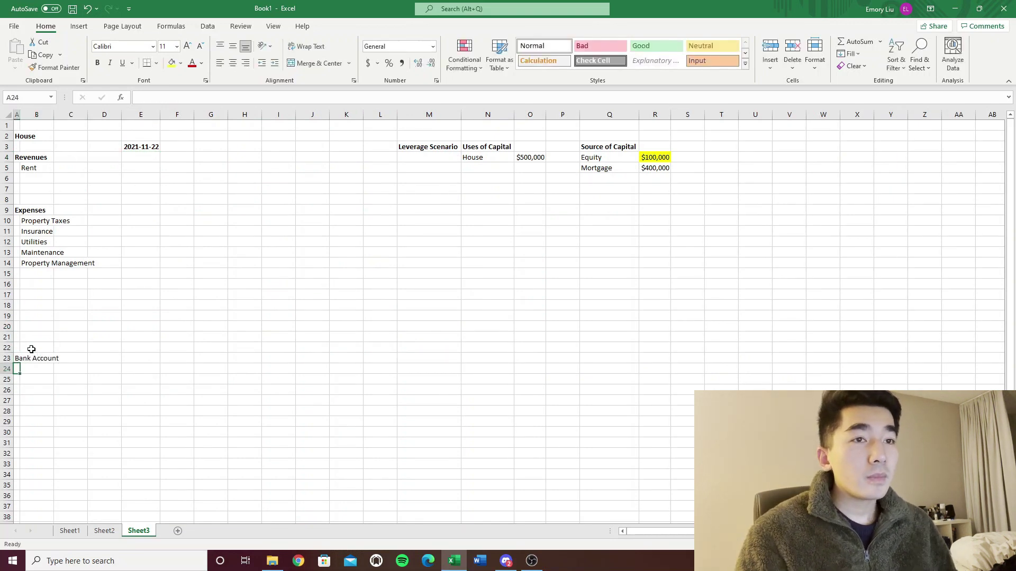
key(Up)
key(ctrl+b)
Enter -100000 in D23 on the Bank Account row.
click(140, 359)
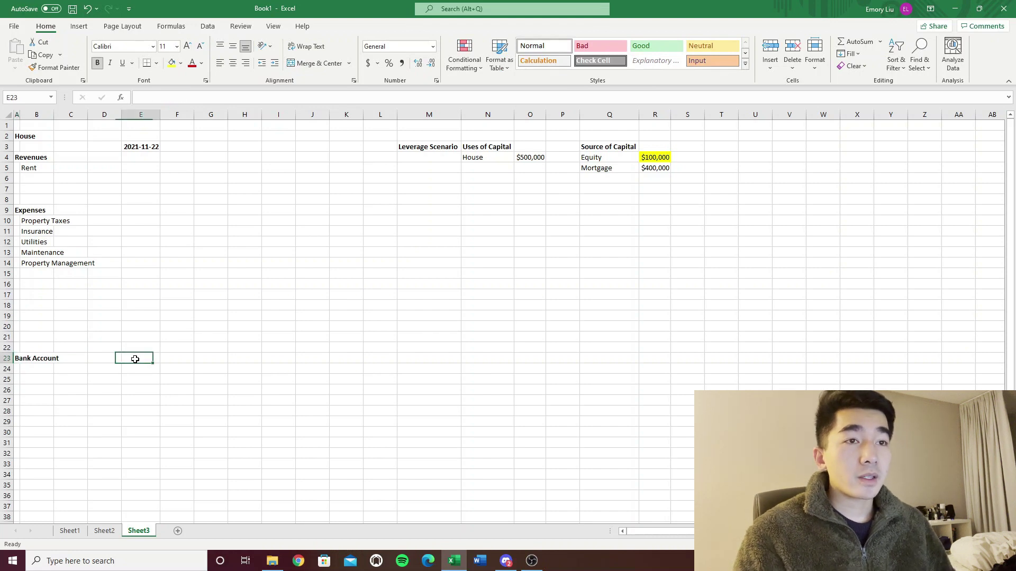
click(665, 161)
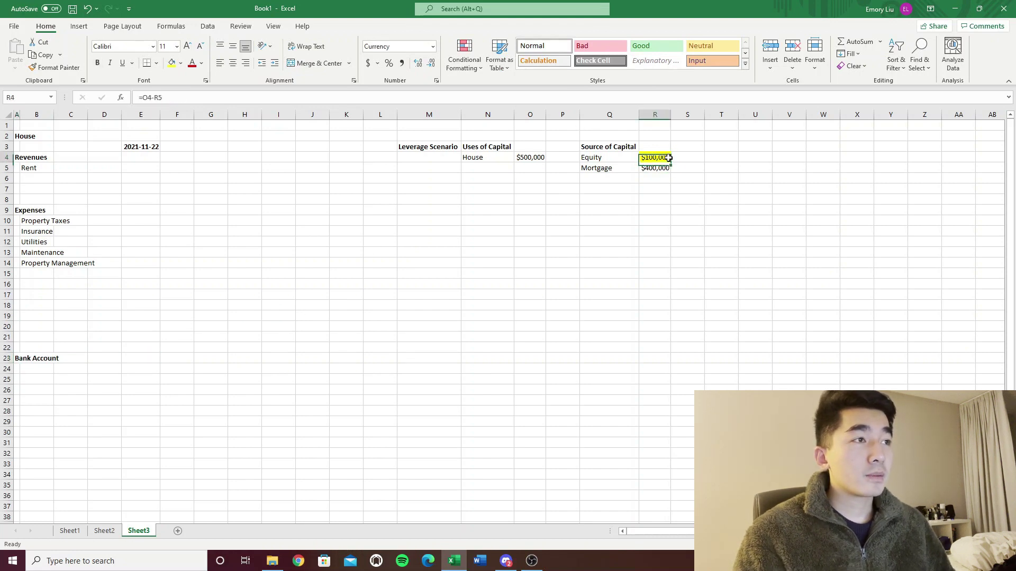
click(116, 364)
text(-)
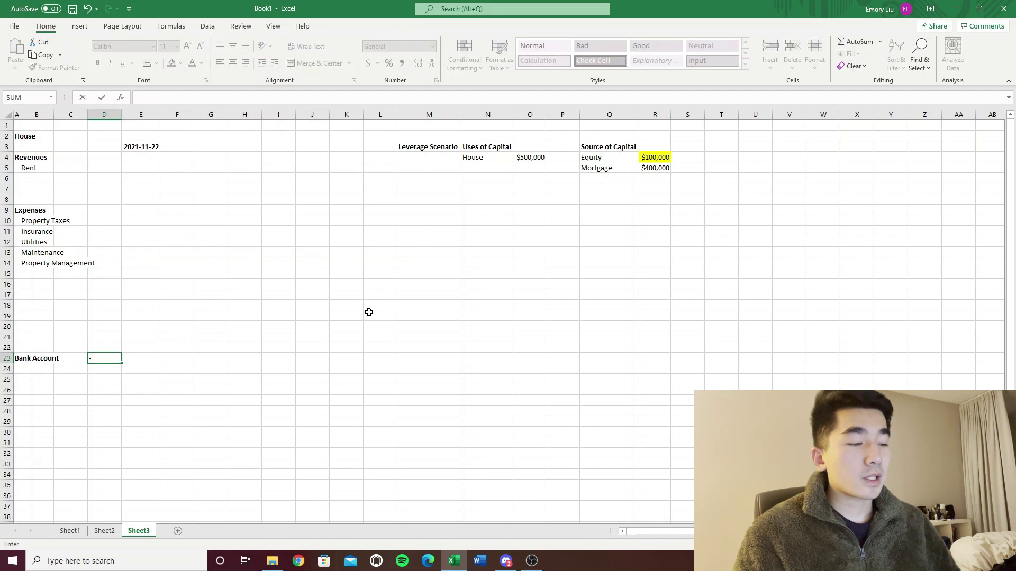
text(100000)
key(ctrl+Return)
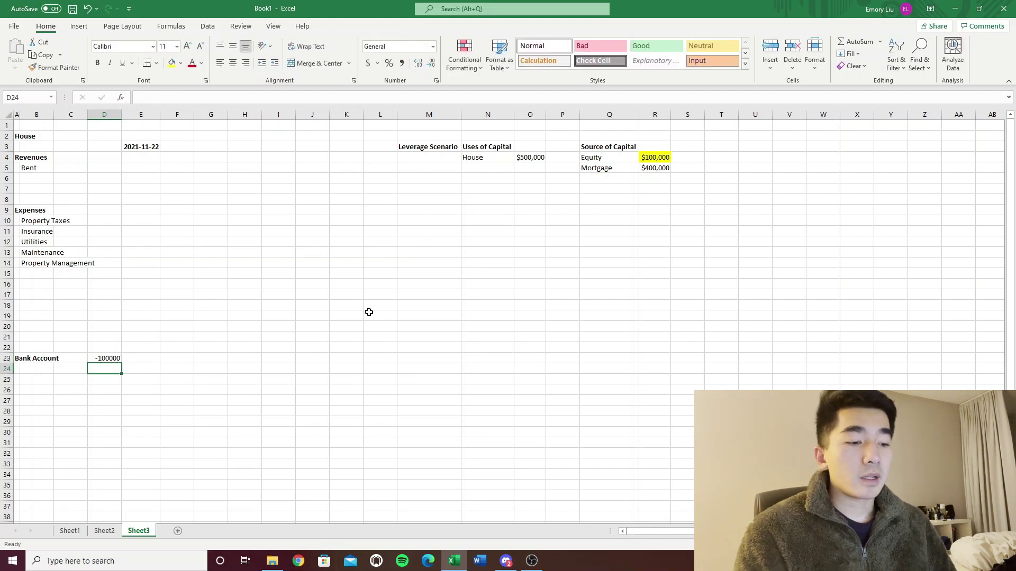
Enter the negative of the equity amount as =-R4 on the Bank Account row, and move it to E23 under the first date.
text(=-)
click(654, 159)
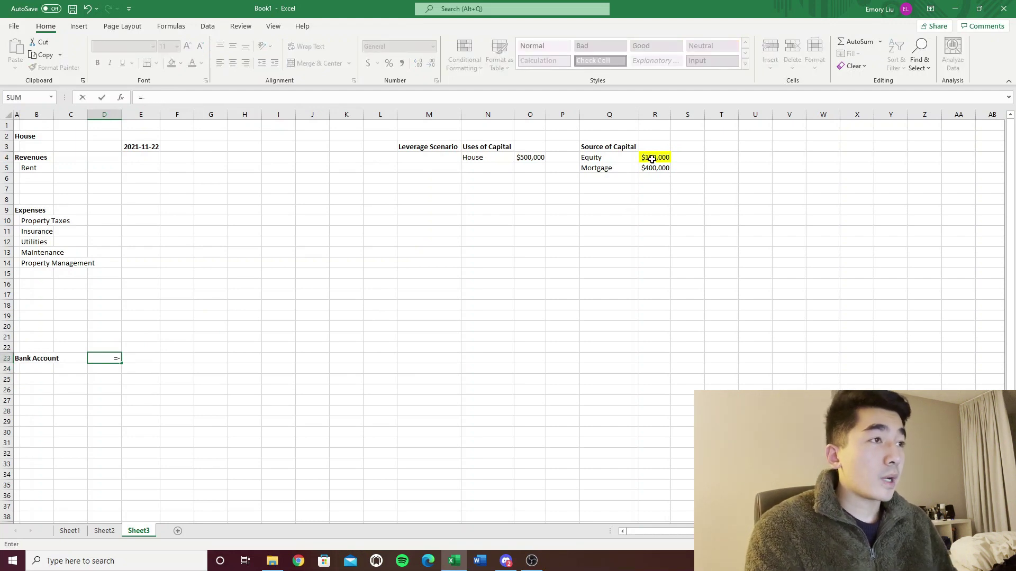
key(Return)
key(Up)
key(ctrl+x)
key(Right)
key(ctrl+v)
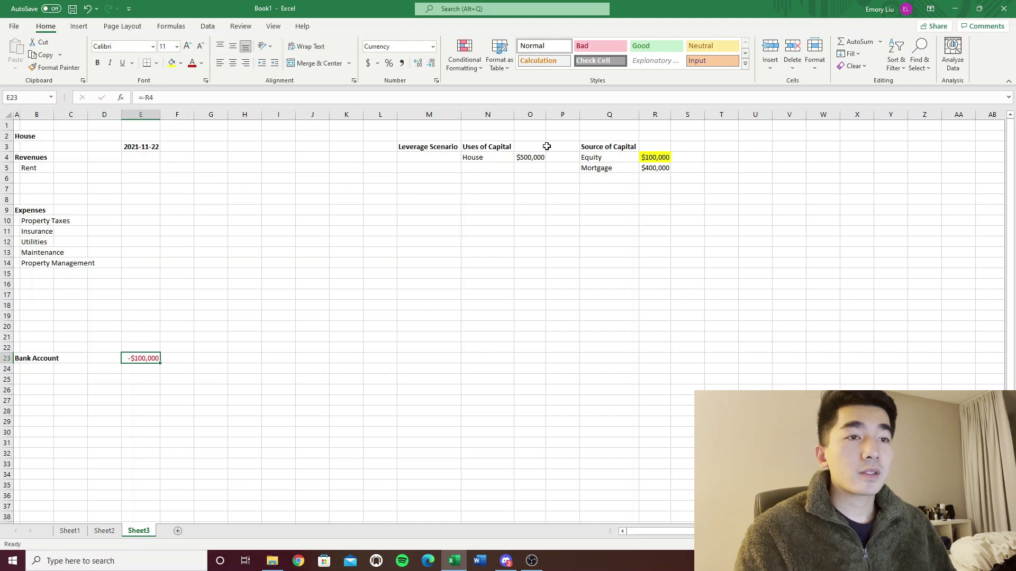
Move the Leverage Scenario capital block from M3:R5 so that it starts in S3.
drag(422, 148, 668, 170)
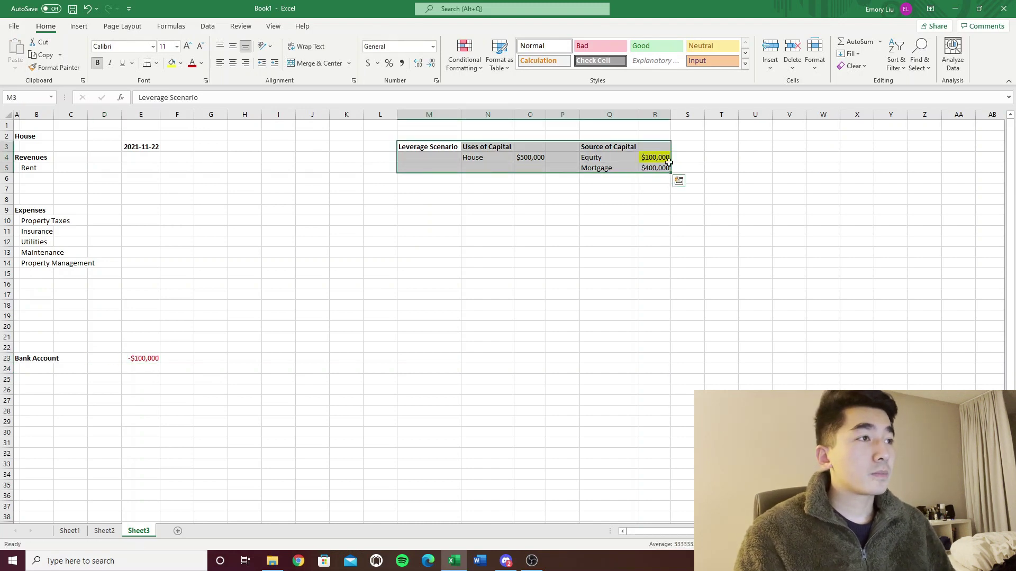
key(ctrl+c)
click(684, 143)
key(ctrl+v)
click(276, 189)
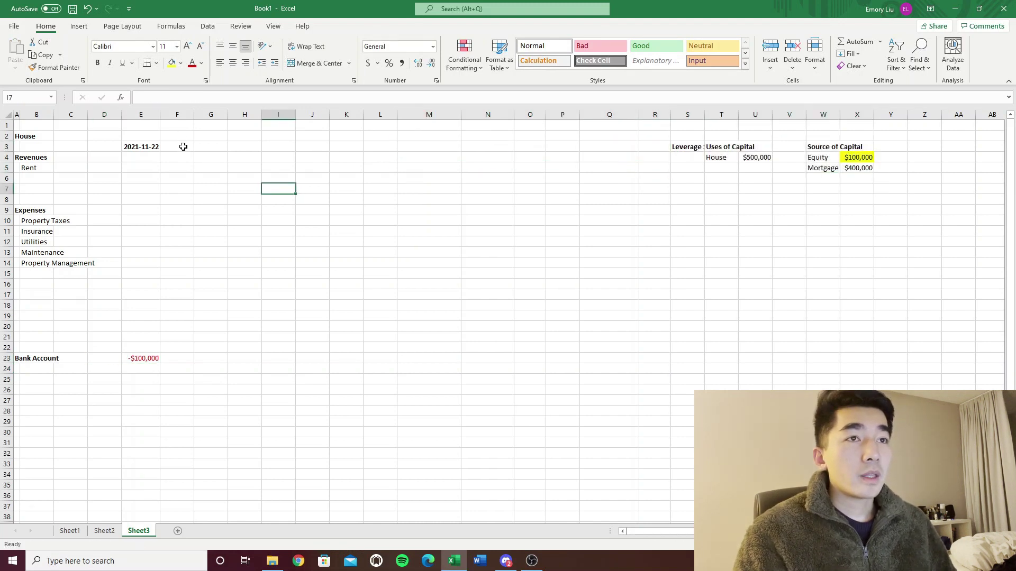
Enter =EDATE(E3,12) in F3 and extend the bold yearly dates across to P3 with columns wide enough to show them.
click(183, 148)
text(=edate()
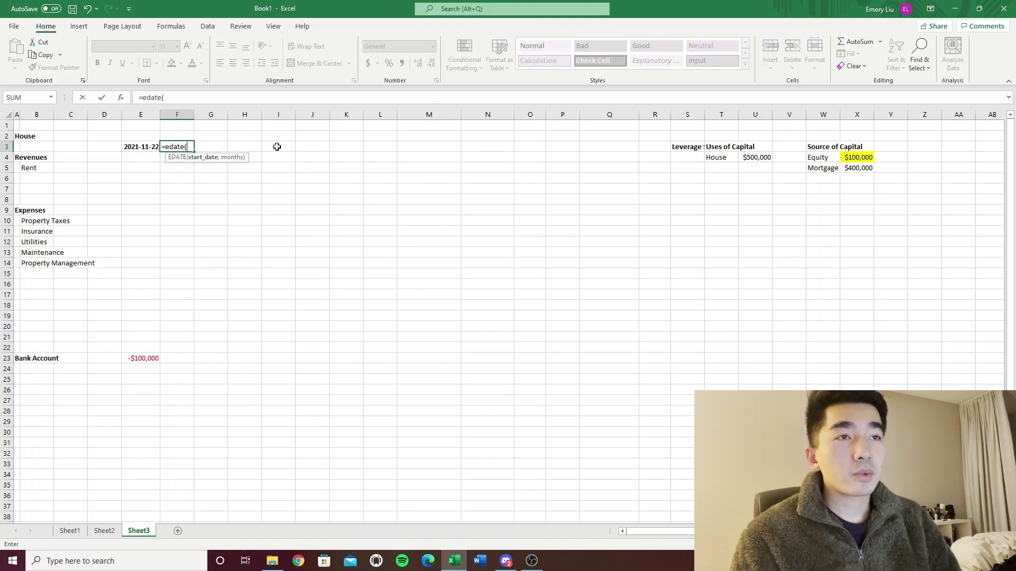
key(Left)
text(,12))
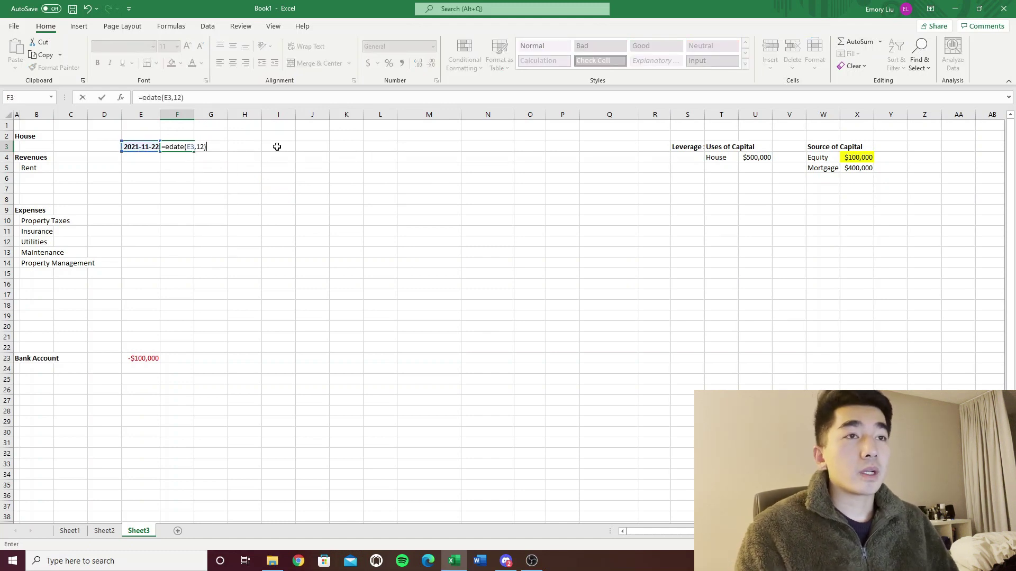
key(ctrl+Return)
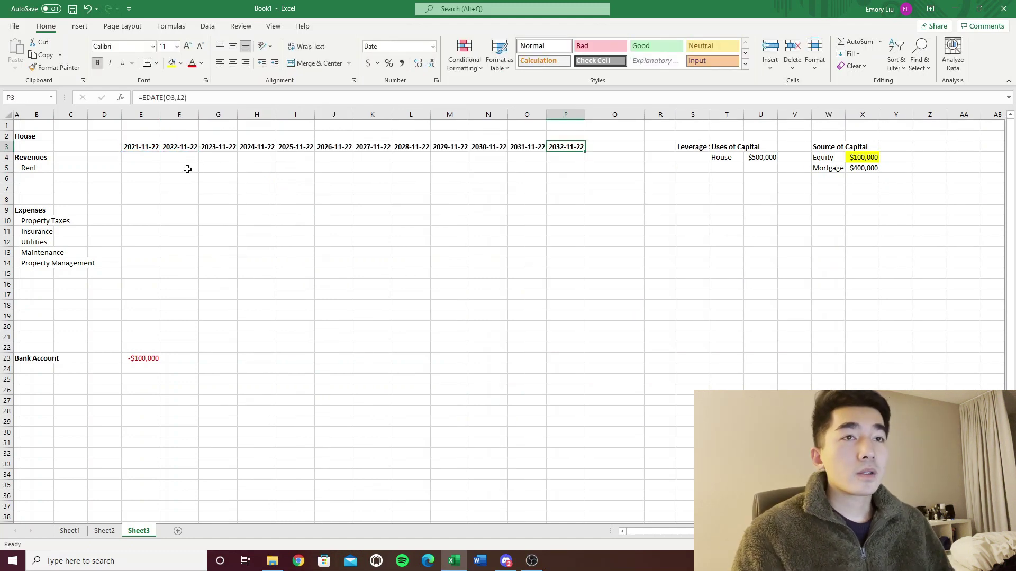
Delete the empty rows 6 to 8 between Rent and Expenses.
click(186, 167)
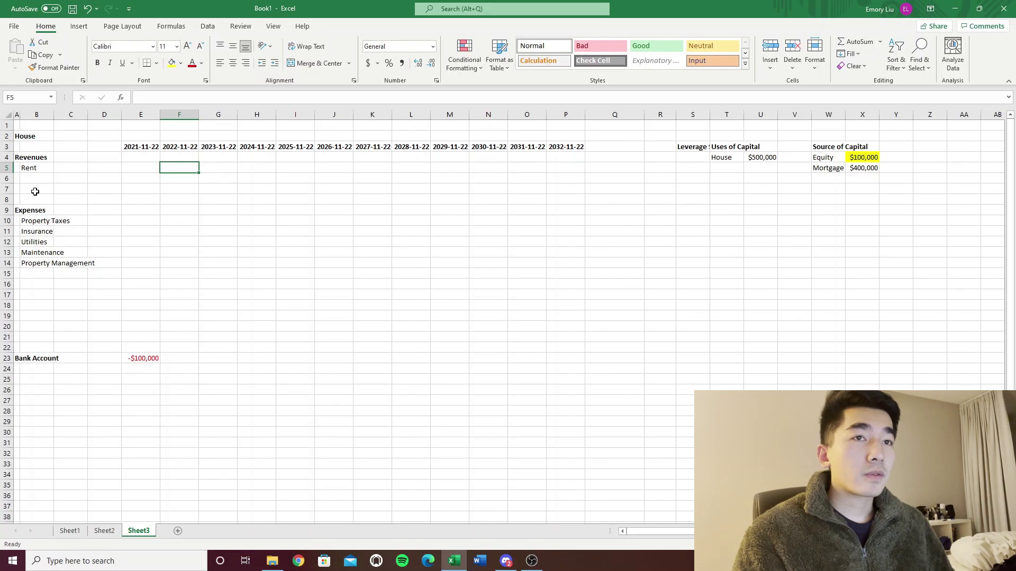
drag(7, 179, 7, 199)
key(ctrl+minus)
Enter a rent of 2000 in F5 and format it with a dollar sign and no decimals.
click(140, 168)
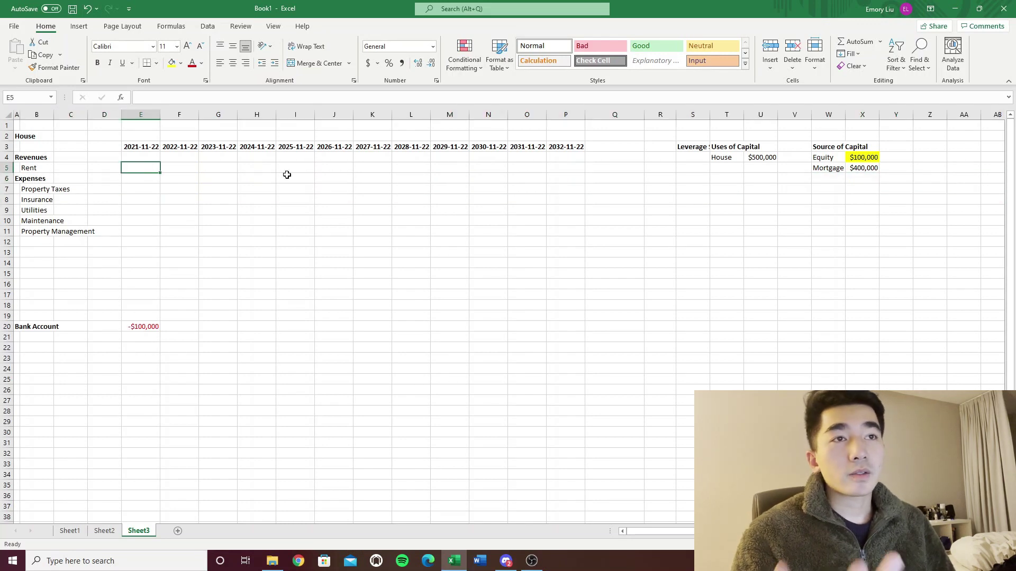
key(Right)
text(20)
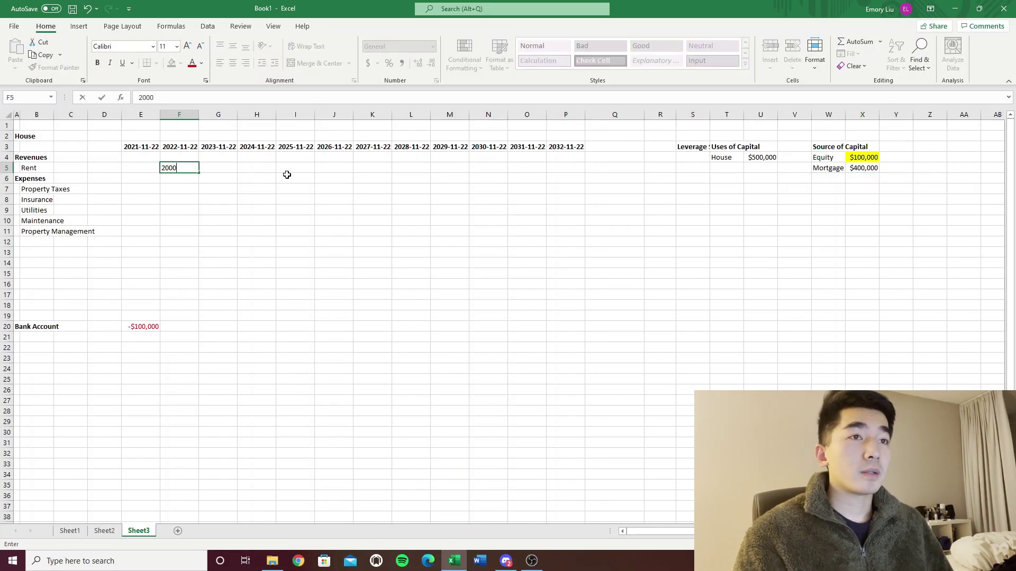
key(ctrl+Return)
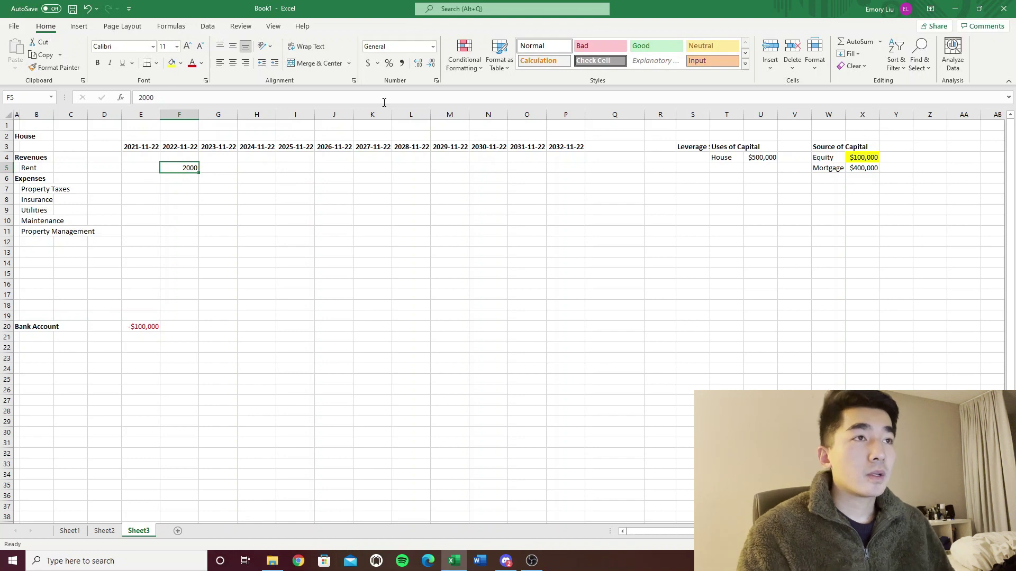
click(368, 63)
click(431, 63)
click(431, 63)
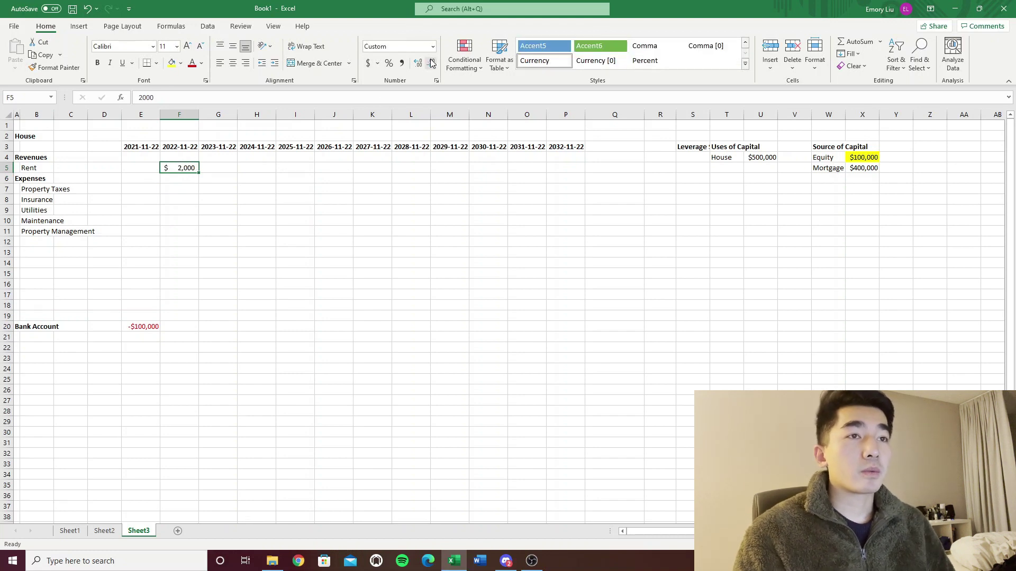
Copy the rent from F5 across G5:P5 for the remaining yearly dates.
key(ctrl+c)
key(shift+Right)
key(shift+Right)
key(shift+Right)
key(shift+Right)
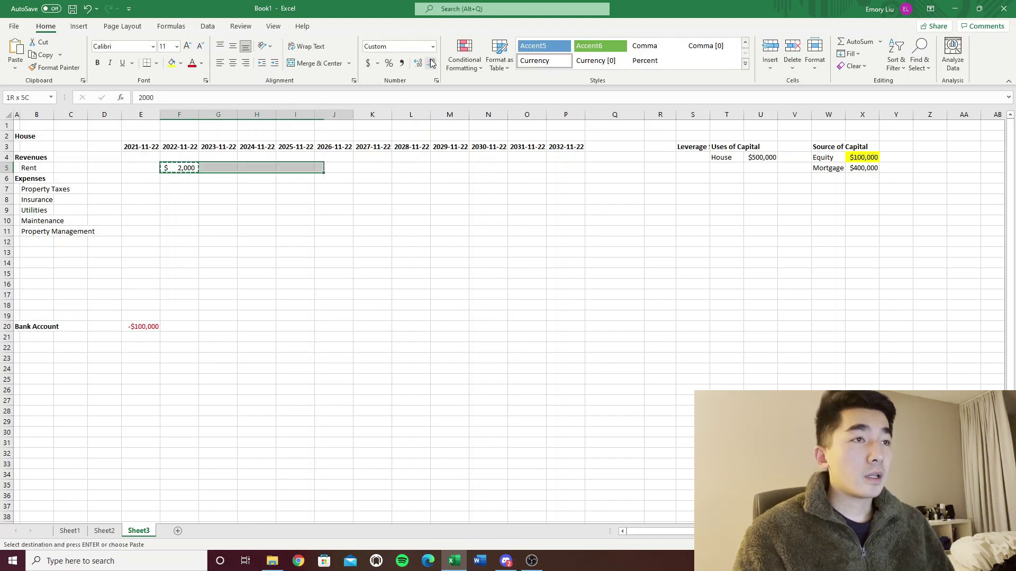
key(shift+Right)
key(shift+Right)
key(shift+Right)
key(shift+Right)
key(shift+Right)
key(shift+Right)
key(Return)
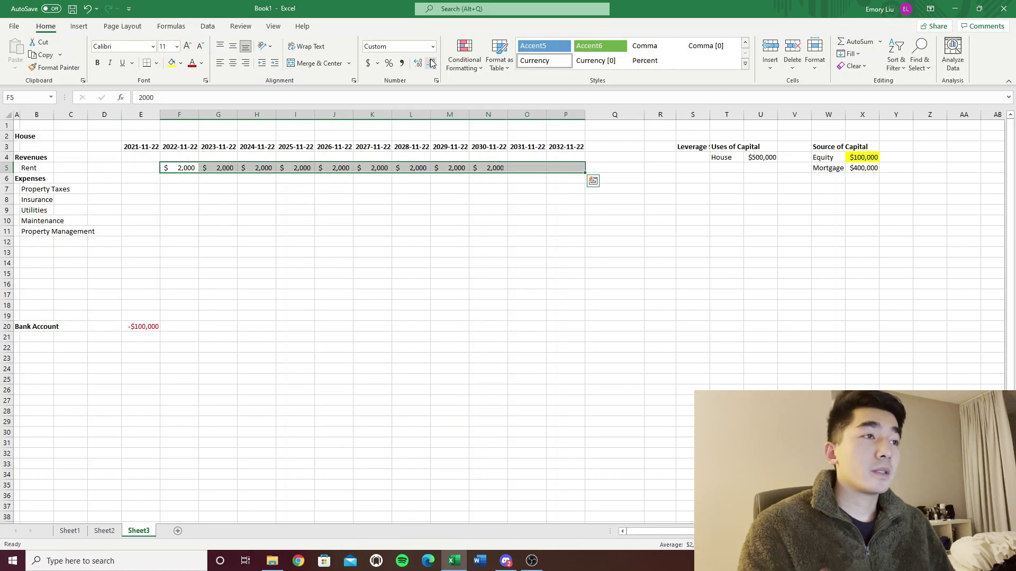
Review the list of expense items from Property Taxes to Property Management.
click(321, 218)
click(201, 196)
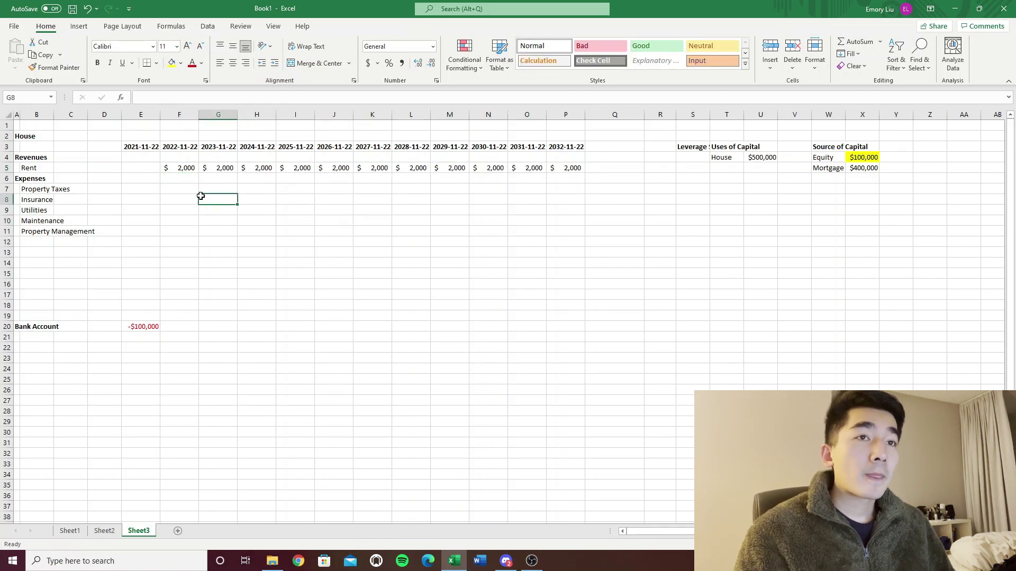
click(50, 181)
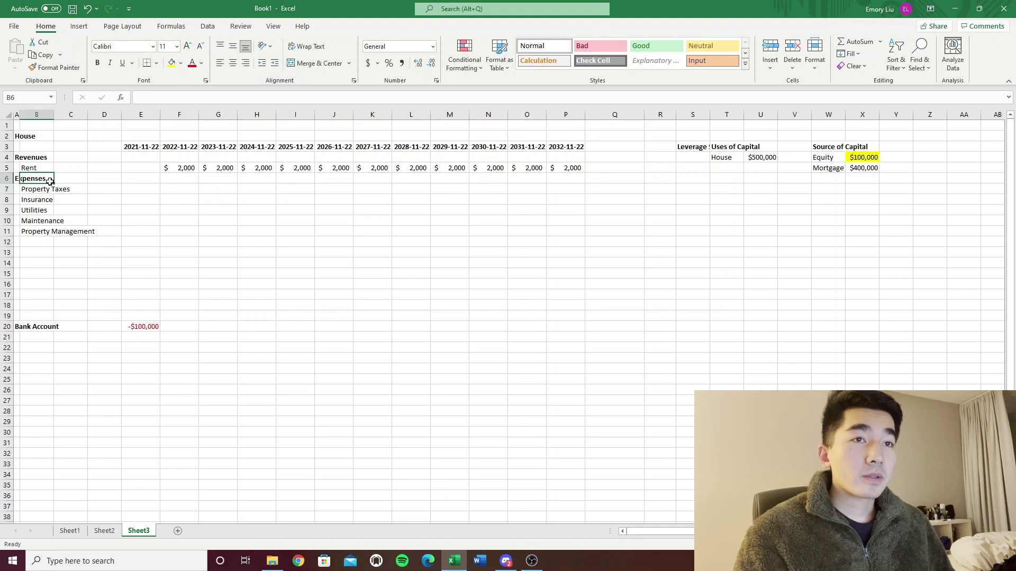
key(Down)
key(Down)
key(Down)
key(Down)
key(Down)
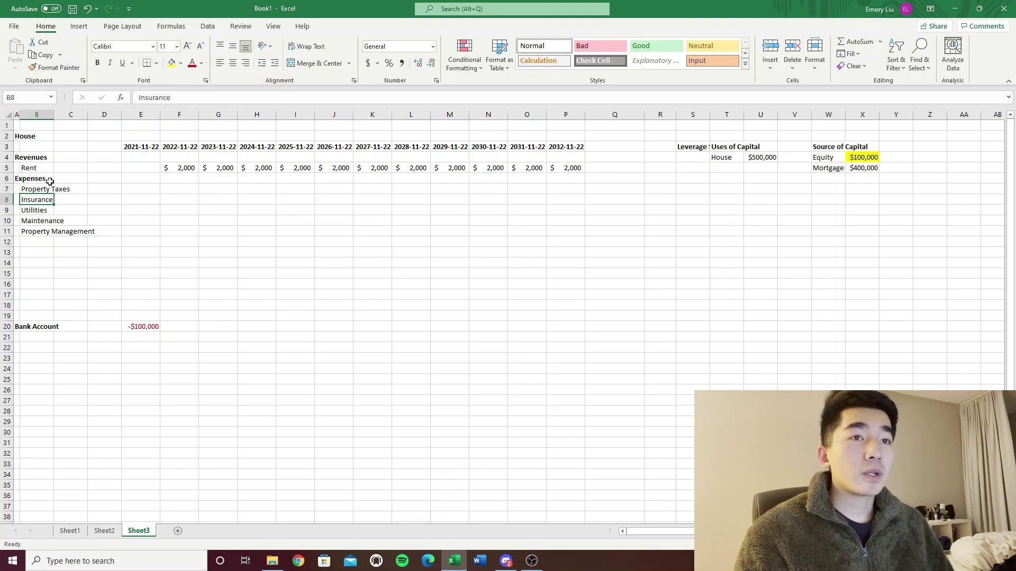
key(Right)
key(Right)
key(Left)
key(Left)
key(Left)
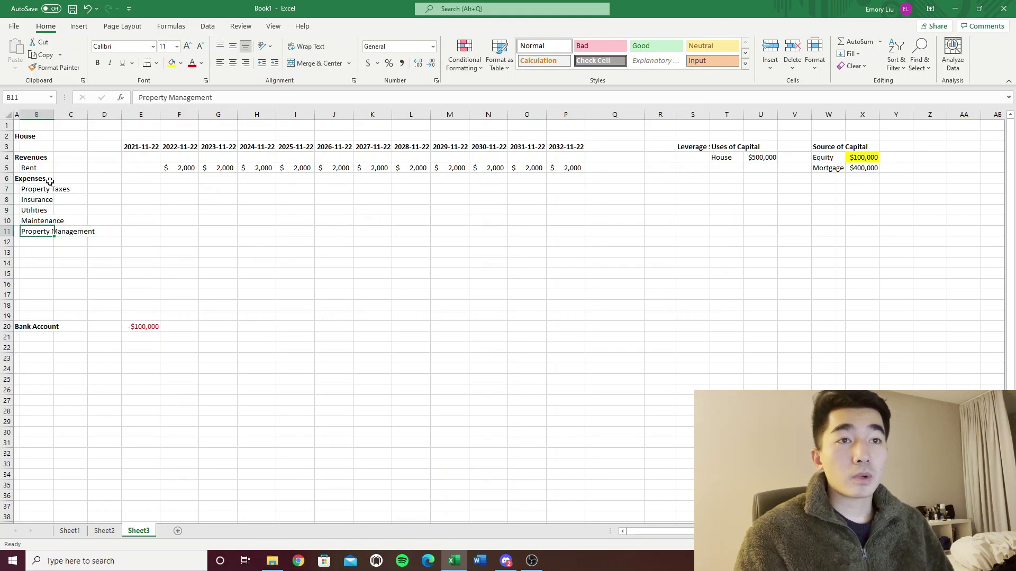
key(Right)
key(Right)
key(Right)
key(Right)
key(Up)
key(Up)
key(Up)
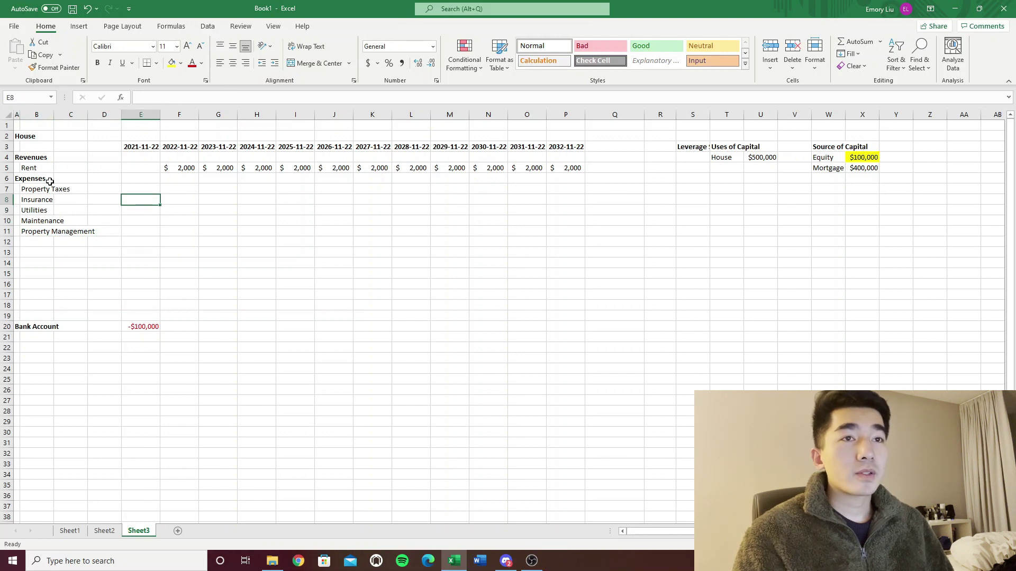
Enter 333 as the Property Taxes amount in F7 and fill it across to H7.
key(Right)
key(Up)
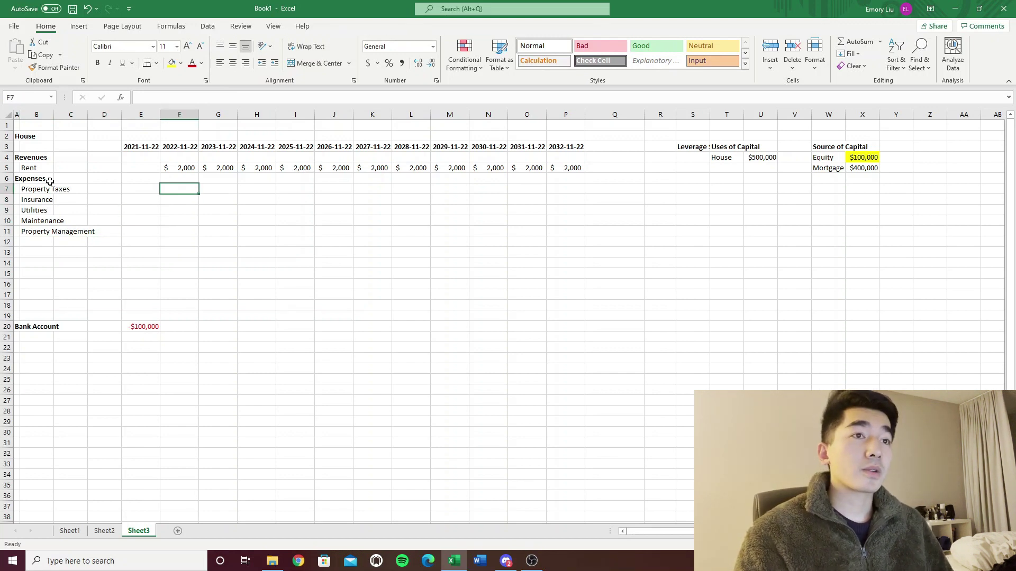
text(333)
key(Return)
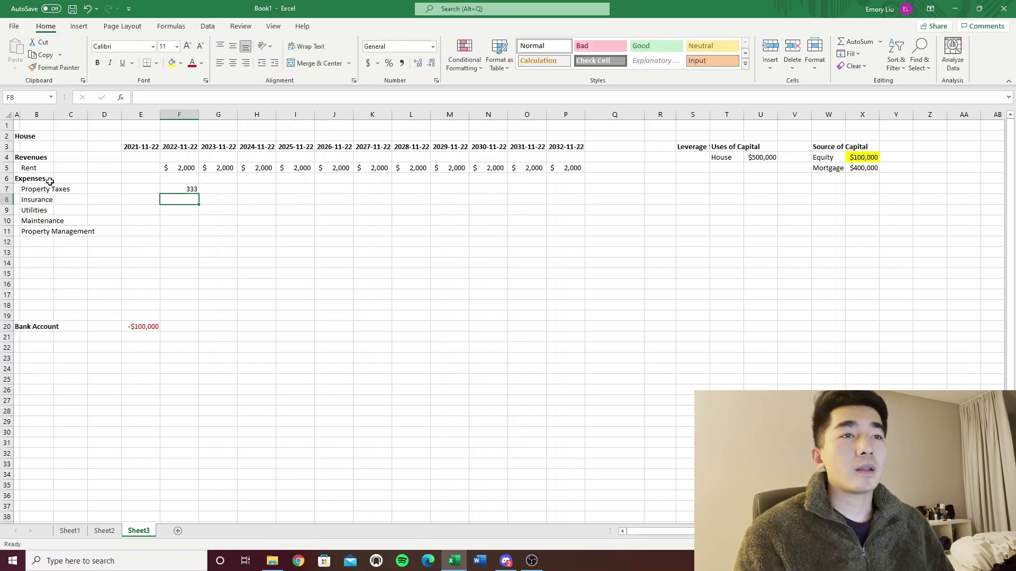
key(Up)
key(shift+Right)
key(shift+Right)
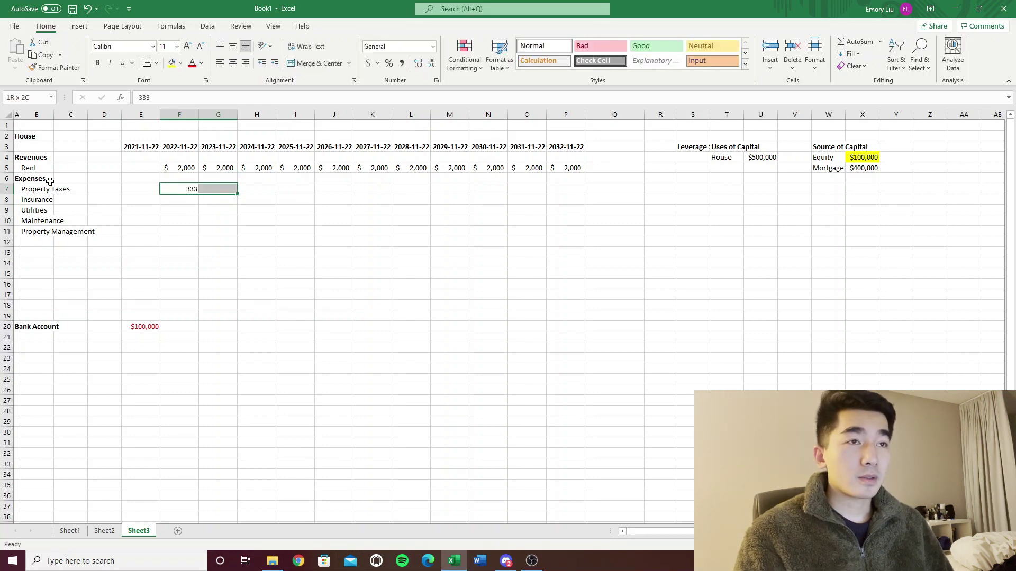
key(ctrl+r)
key(ctrl+c)
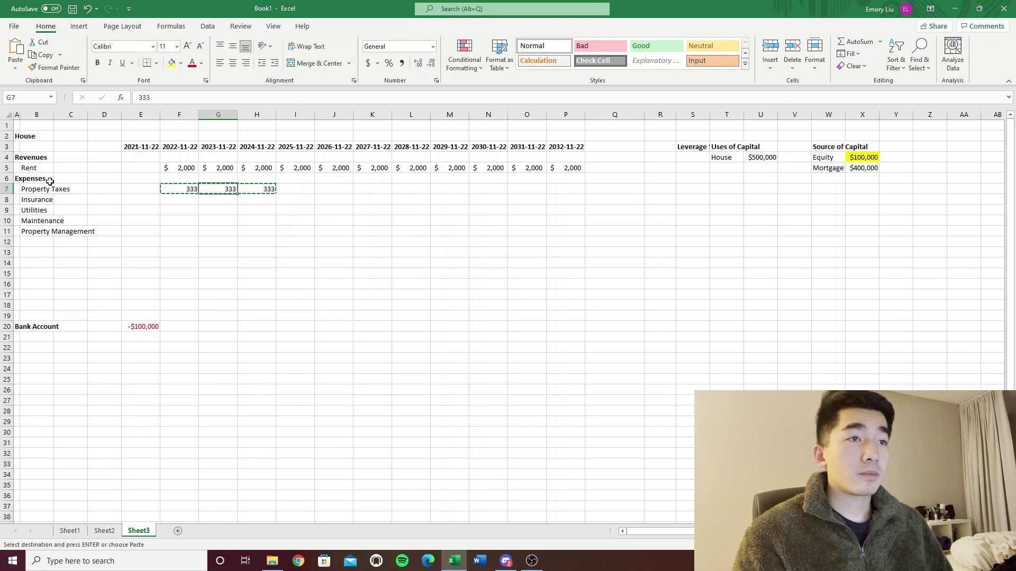
Copy the three Property Taxes amounts from F7:H7 into L7:N7.
key(Right)
key(Right)
key(Right)
key(Right)
key(Right)
key(Right)
key(ctrl+v)
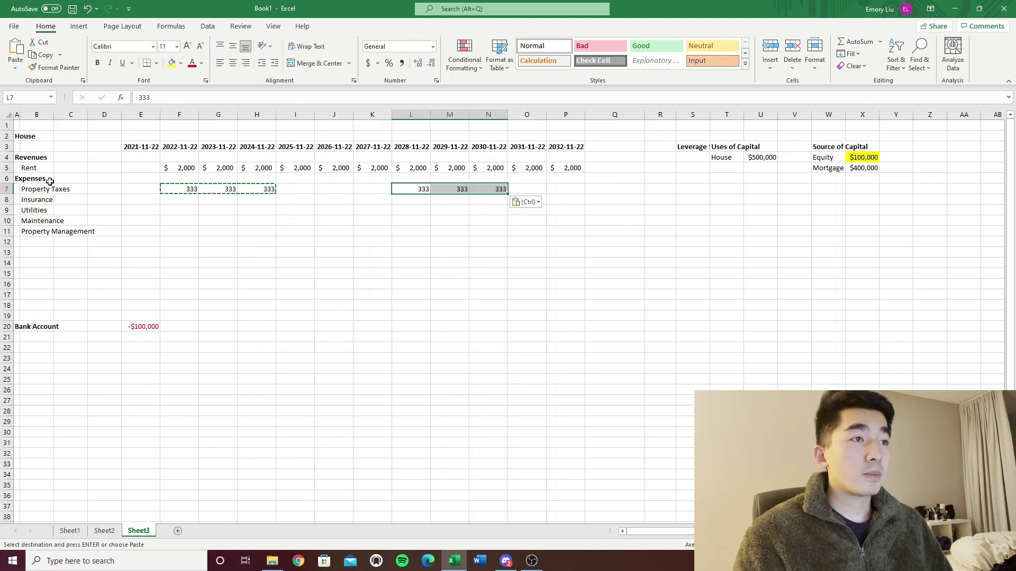
key(Escape)
click(430, 230)
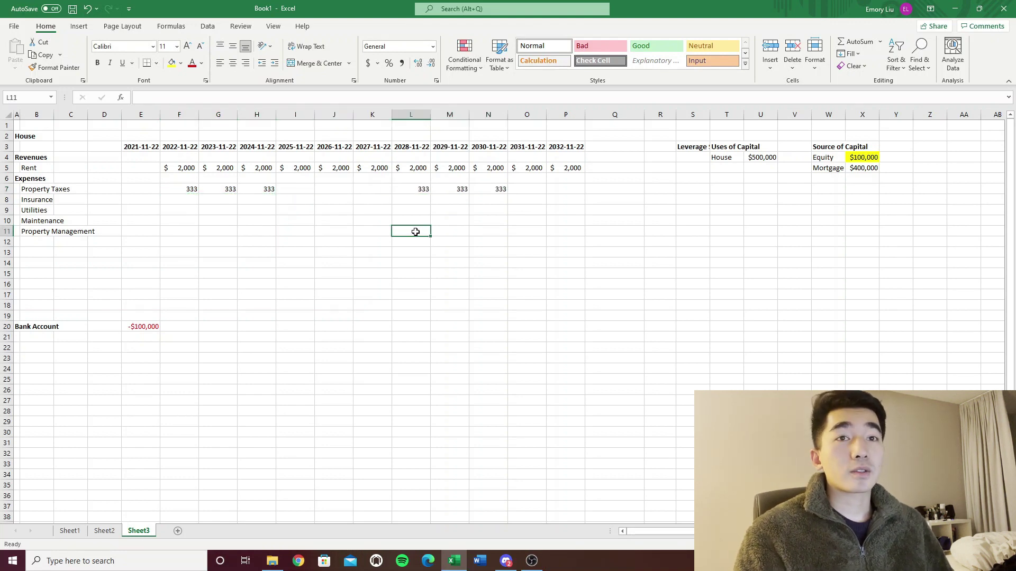
Fill the date and rent cells P3:P5 into column Q and autofit the column widths.
drag(573, 150, 635, 171)
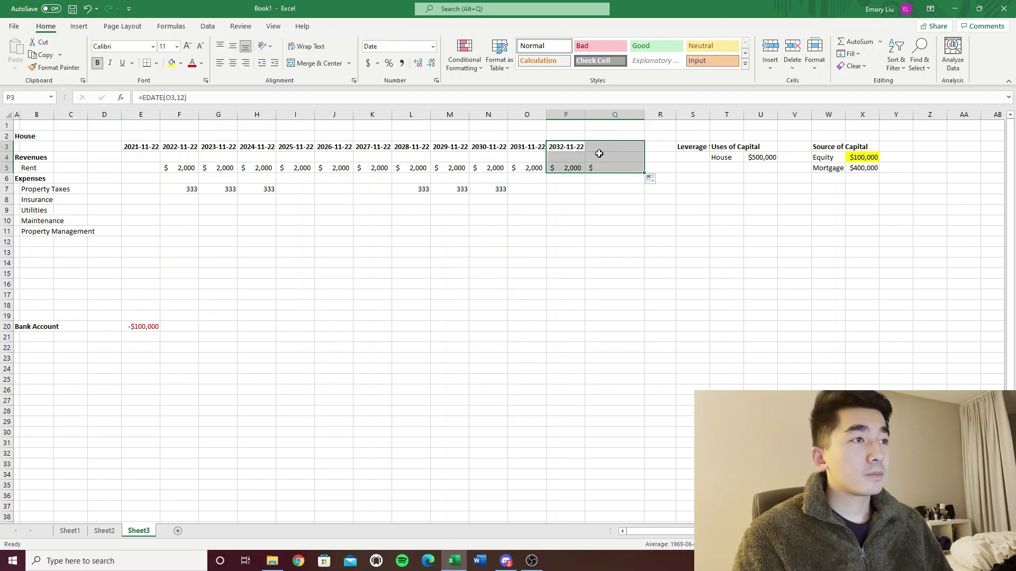
key(alt+h)
key(o)
key(i)
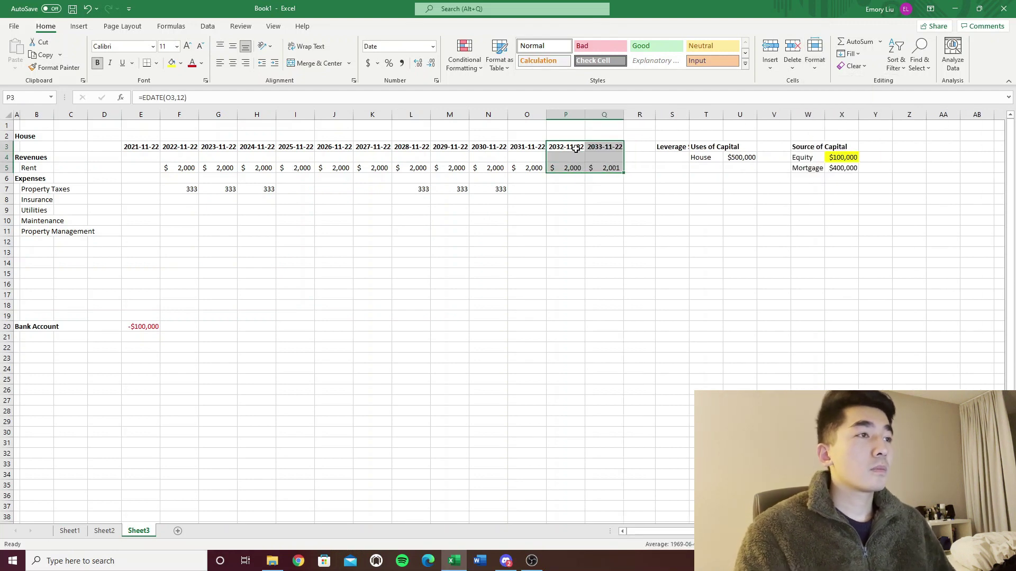
Set the rent in Q5 to 2000.
click(598, 165)
text(2000)
key(Return)
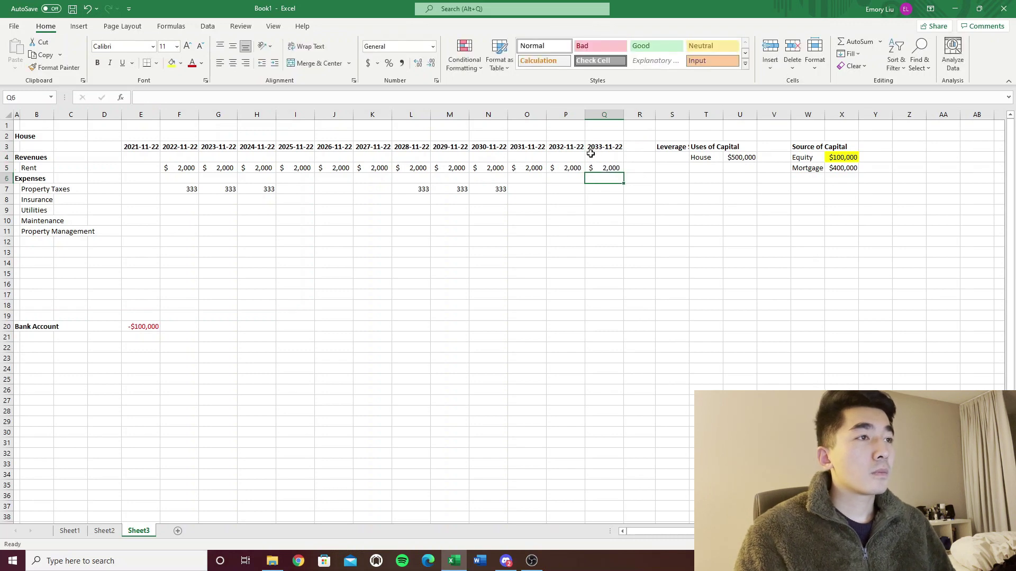
Change the date formula in F3 to =EDATE(E3,1) so it advances by one month.
click(566, 148)
key(Left)
key(Left)
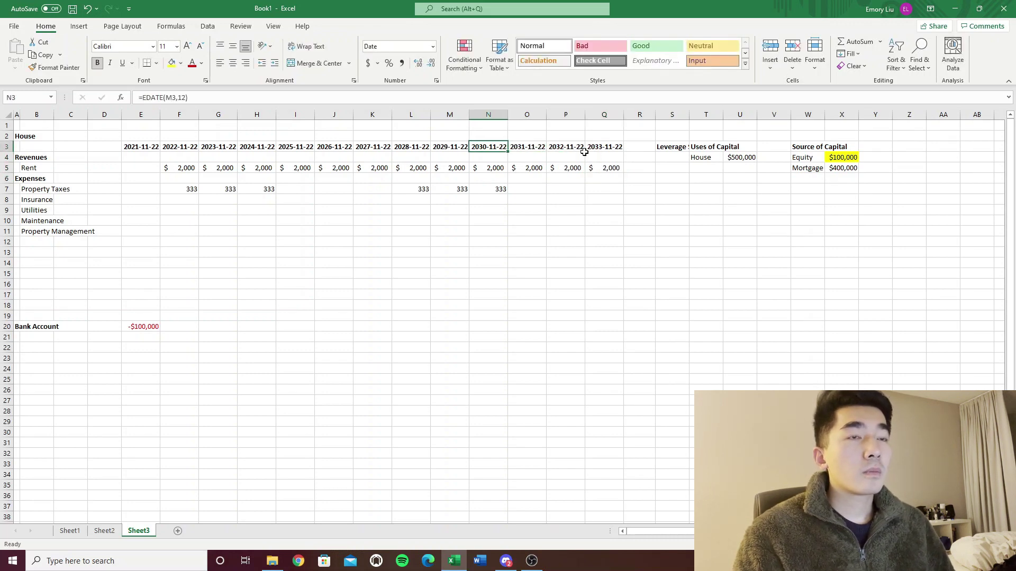
click(178, 145)
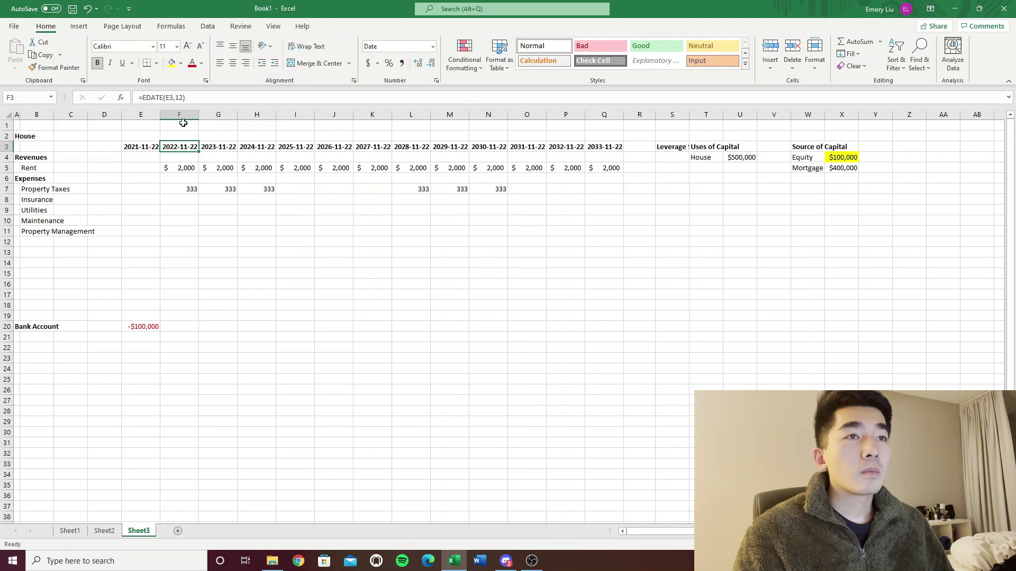
click(183, 97)
key(BackSpace)
key(ctrl+Return)
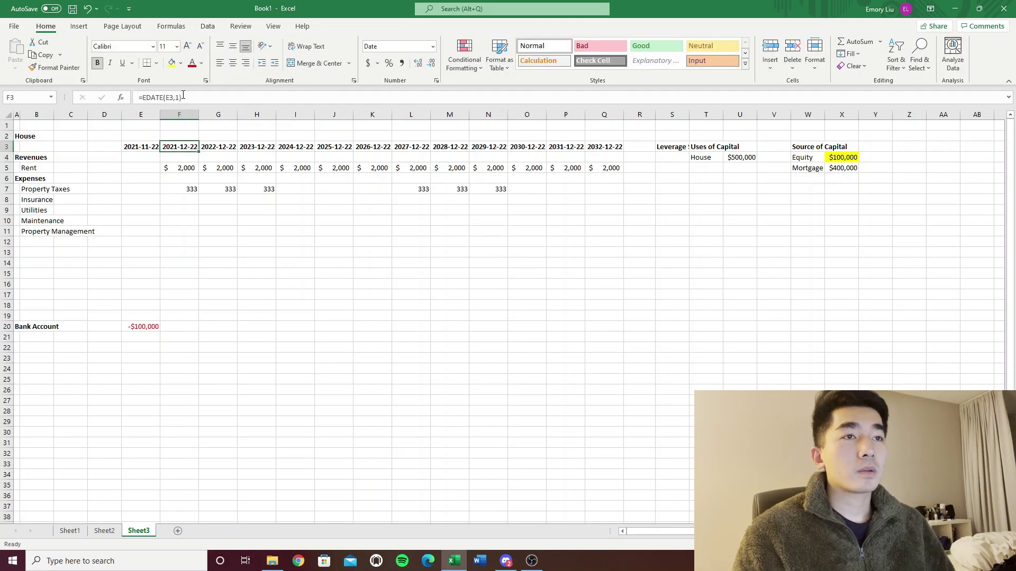
Fill the monthly date formula from F3 across to Q3.
key(shift+Right)
key(shift+Right)
key(shift+Right)
key(shift+Right)
key(shift+Right)
key(shift+Right)
key(shift+Right)
key(shift+Right)
key(shift+Right)
key(shift+Right)
key(shift+Right)
key(shift+Right)
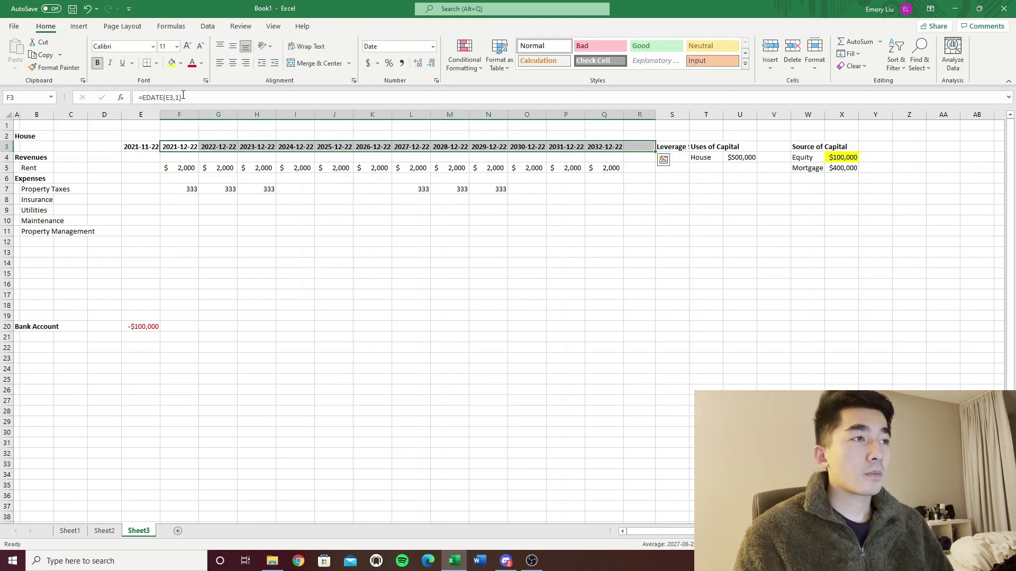
key(shift+Left)
key(ctrl+r)
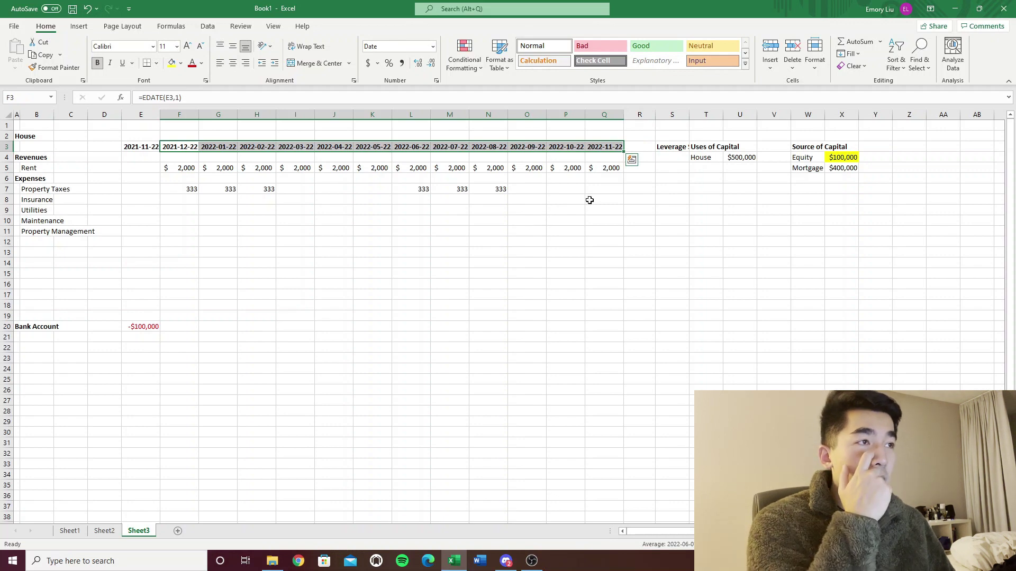
click(589, 200)
click(295, 196)
drag(192, 190, 266, 189)
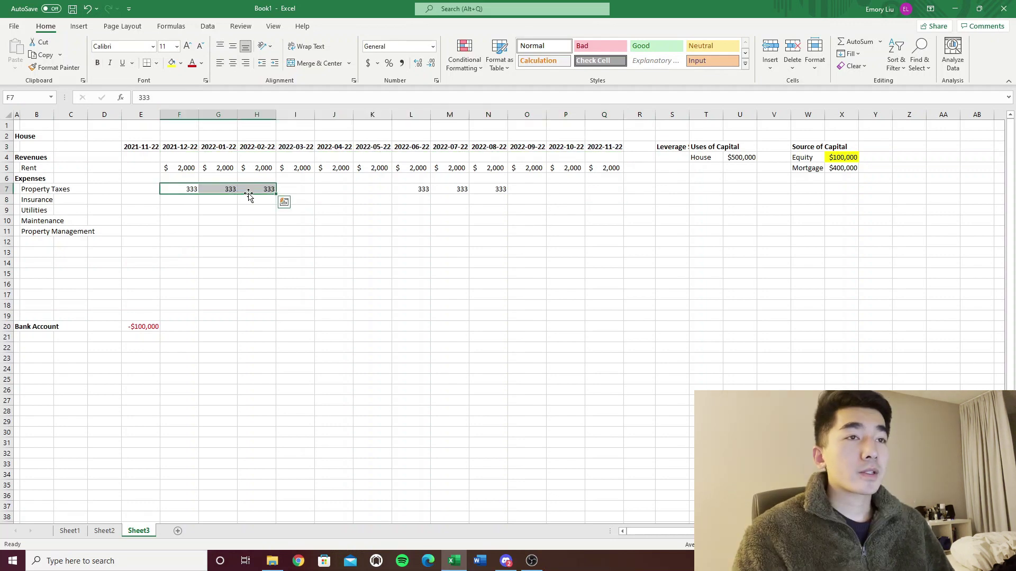
click(214, 200)
drag(193, 190, 610, 189)
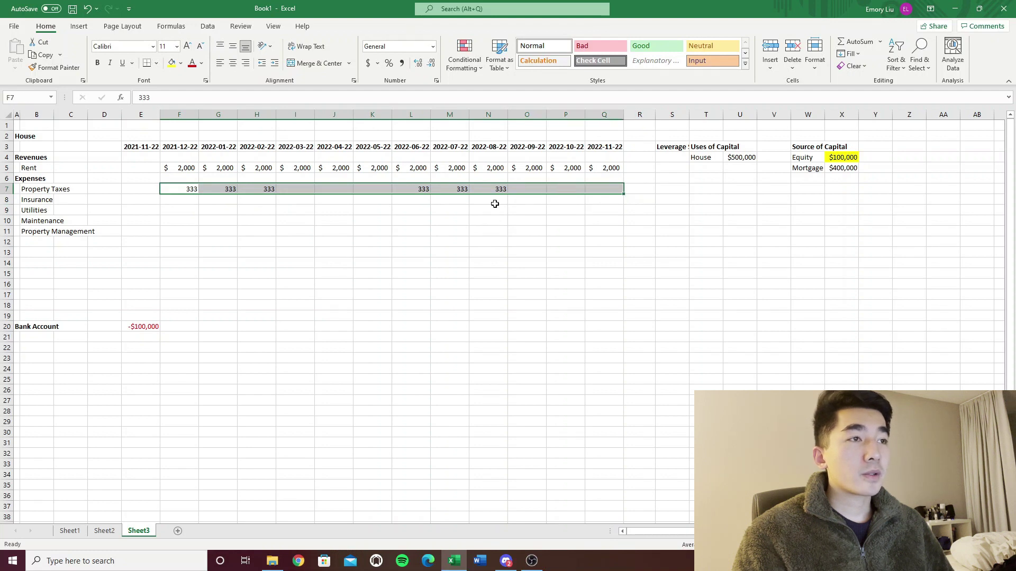
click(333, 202)
Enter the first month's expenses in F8:F10: Insurance 50, Utilities 100 and Maintenance 100.
click(181, 203)
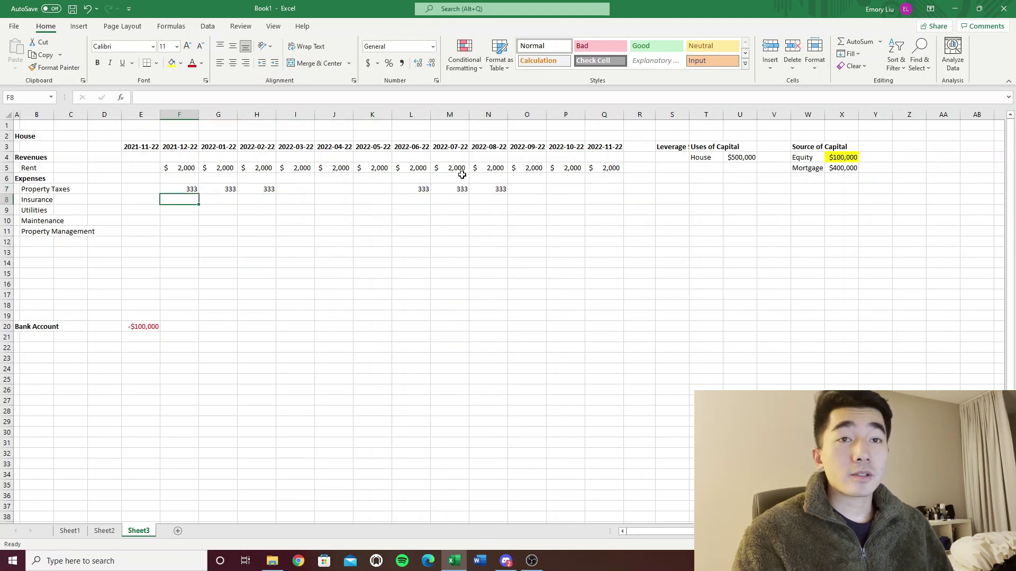
text(50)
key(Return)
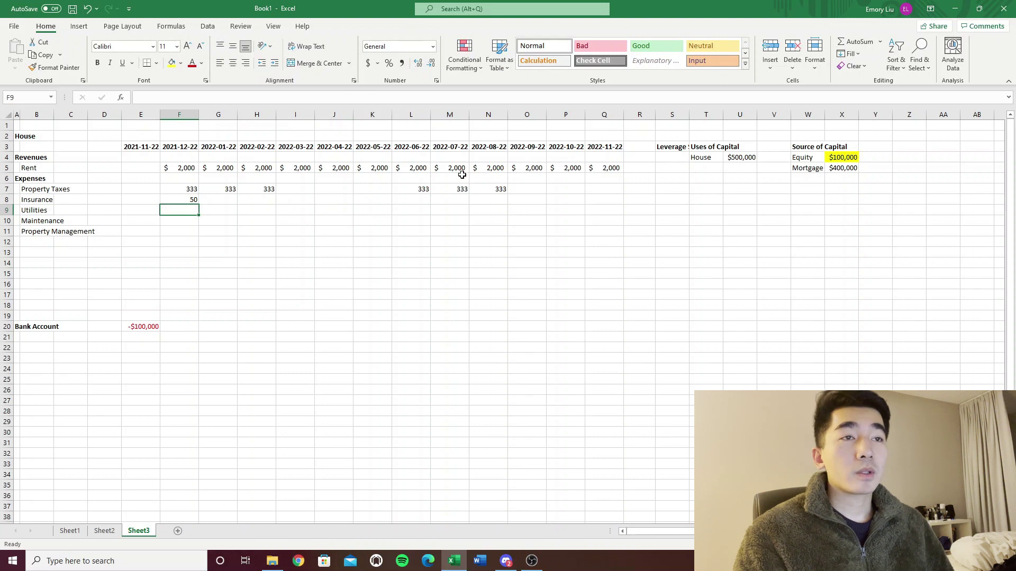
text(100)
key(Return)
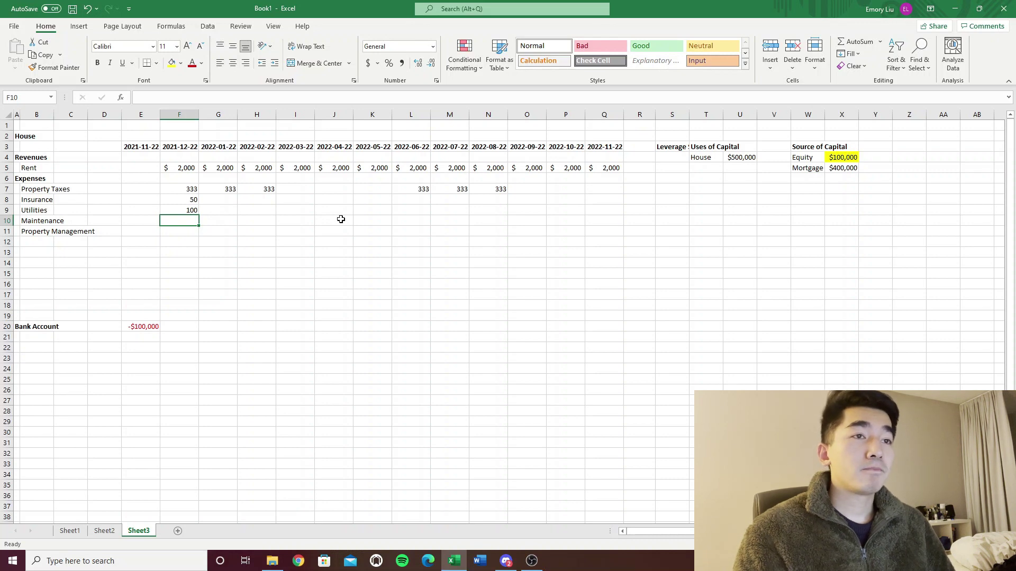
text(100)
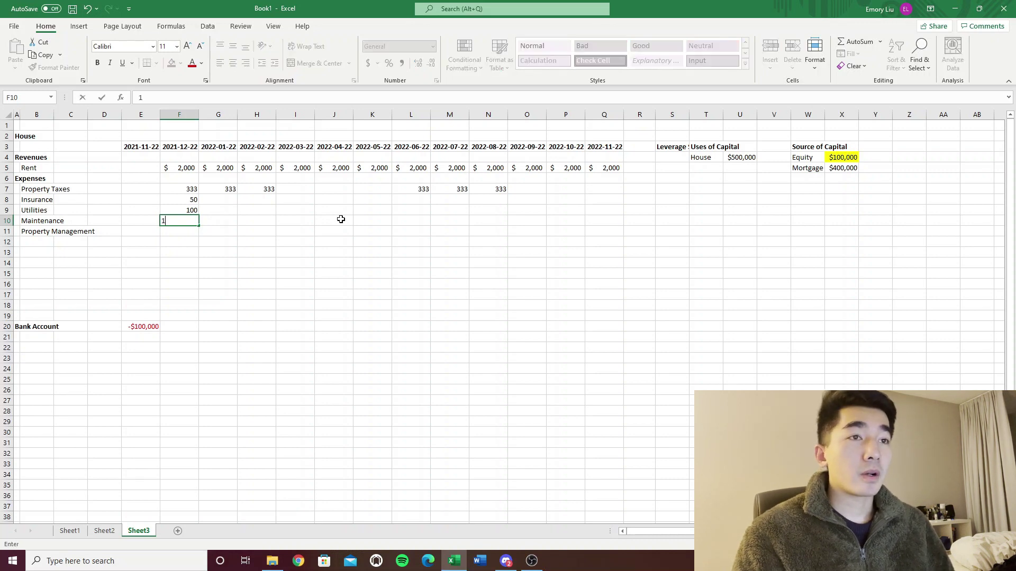
key(Return)
Copy the Maintenance amount from F10 into every third month, cells I10, L10 and O10.
key(Up)
key(ctrl+c)
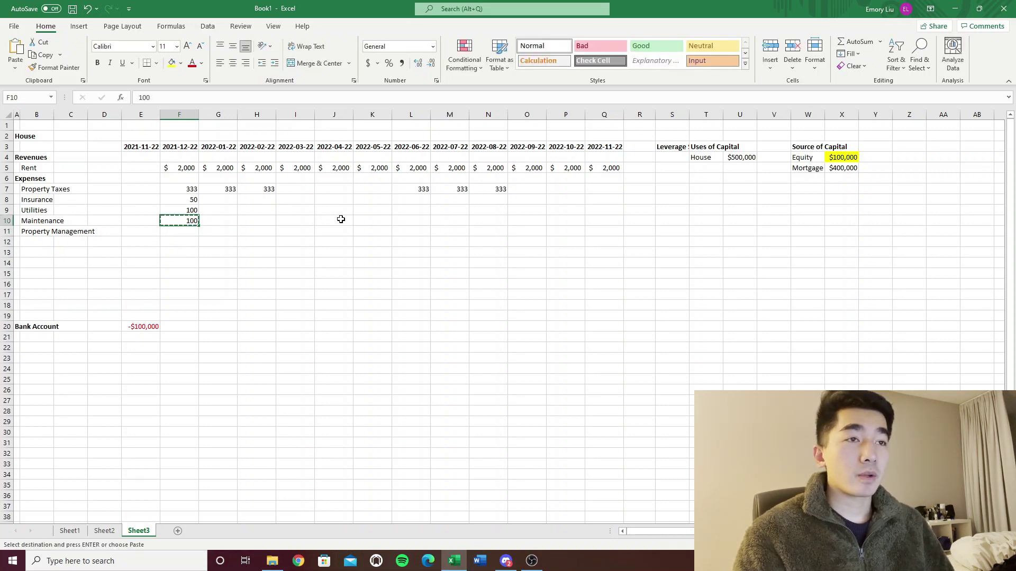
key(Right)
key(Right)
key(Right)
key(ctrl+v)
key(Right)
key(Right)
key(Right)
key(ctrl+v)
key(Right)
key(Right)
key(Right)
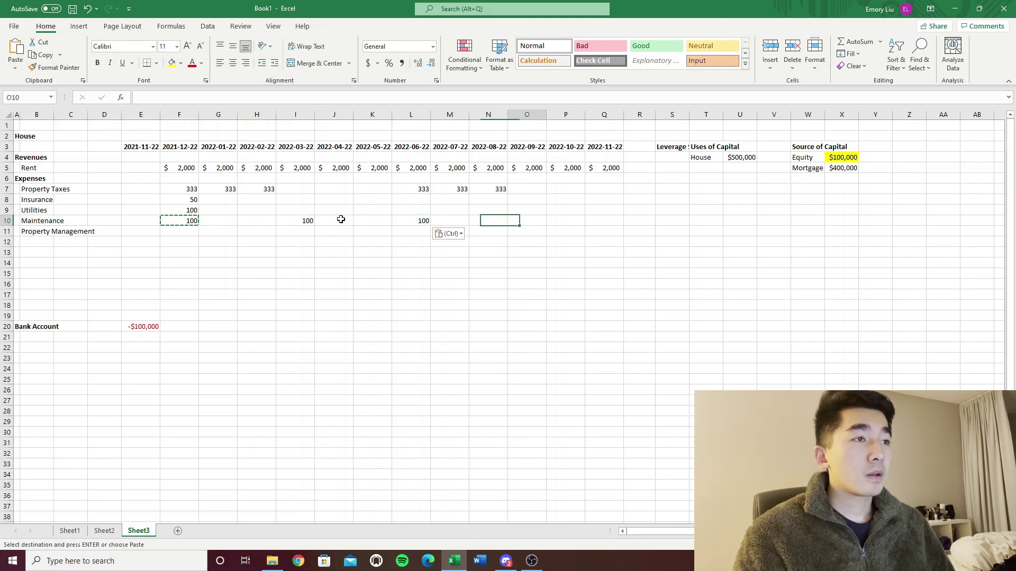
key(ctrl+v)
Fill the Insurance and Utilities amounts in F8:F9 across to column Q.
drag(190, 195, 194, 208)
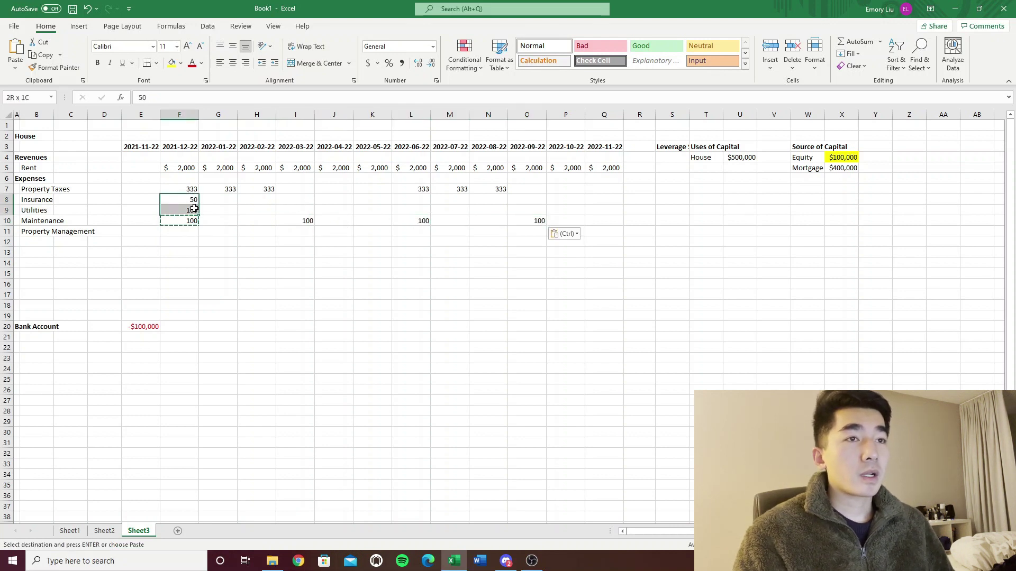
key(shift+Right)
key(shift+Right)
key(shift+Right)
key(shift+Right)
key(shift+Right)
key(shift+Right)
key(shift+Right)
key(shift+Right)
key(shift+Right)
key(shift+Right)
key(shift+Right)
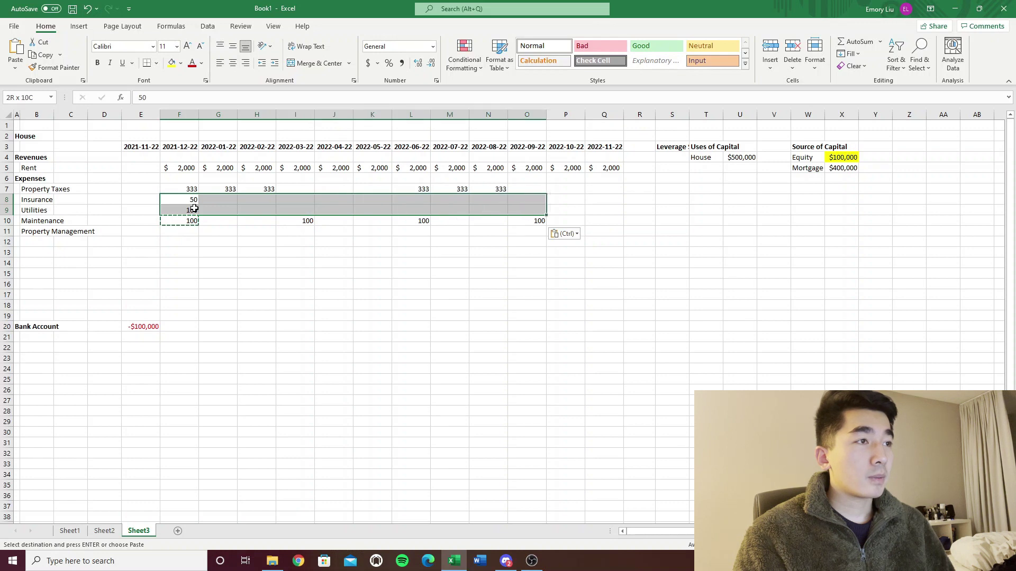
key(ctrl+r)
Enter the Property Management fee in F11 as 5% of rent with the formula =5%*F5.
key(Down)
key(Down)
key(Left)
key(Down)
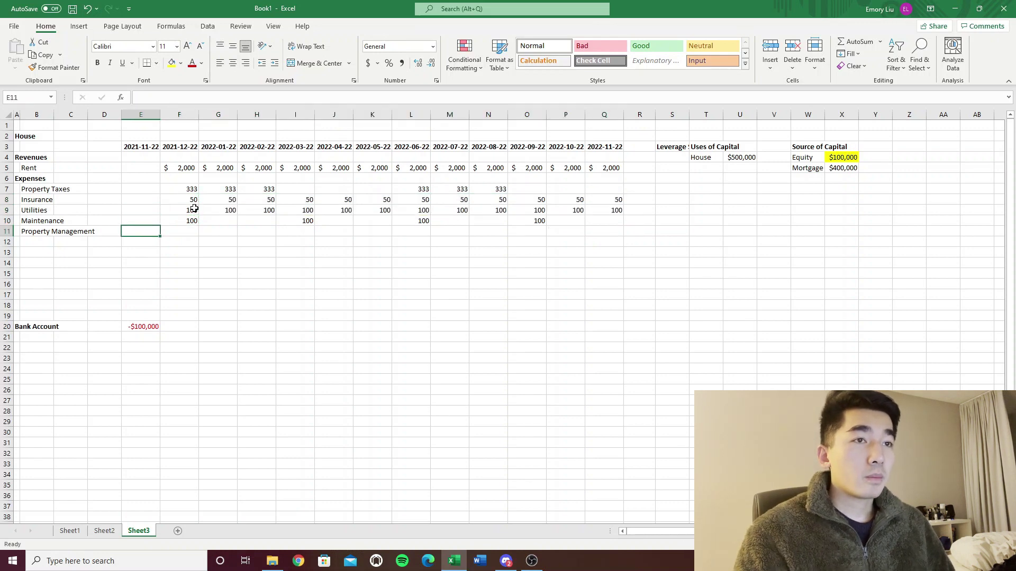
key(Right)
text(=)
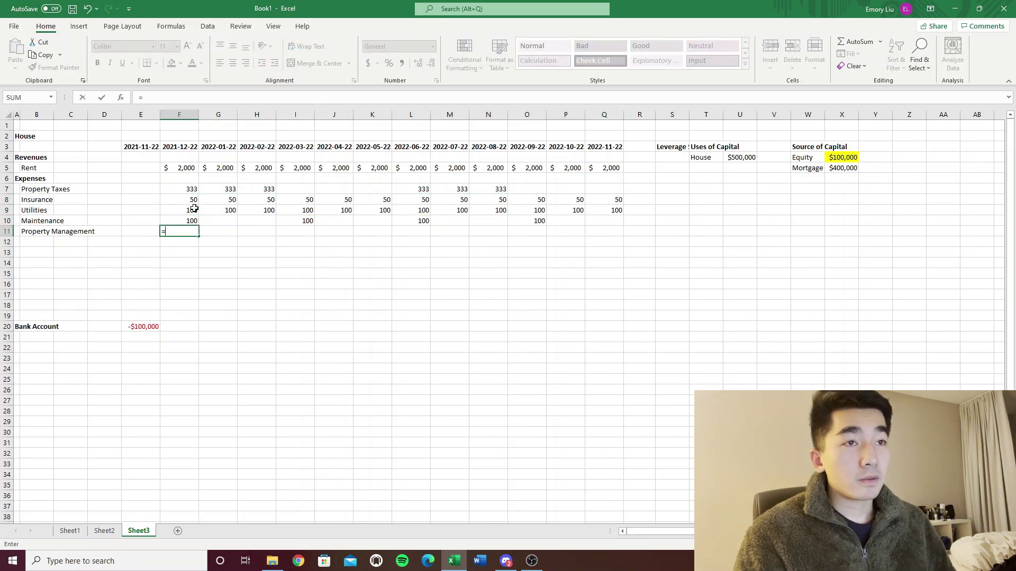
text(5%)
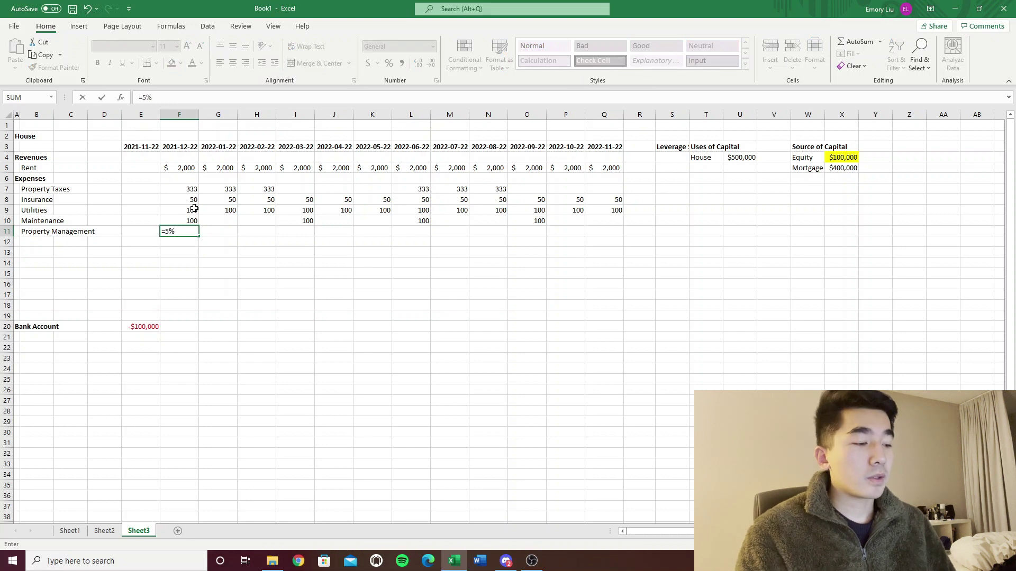
text(*)
key(Up)
key(Up)
key(Up)
key(Up)
key(Up)
key(Up)
text(.)
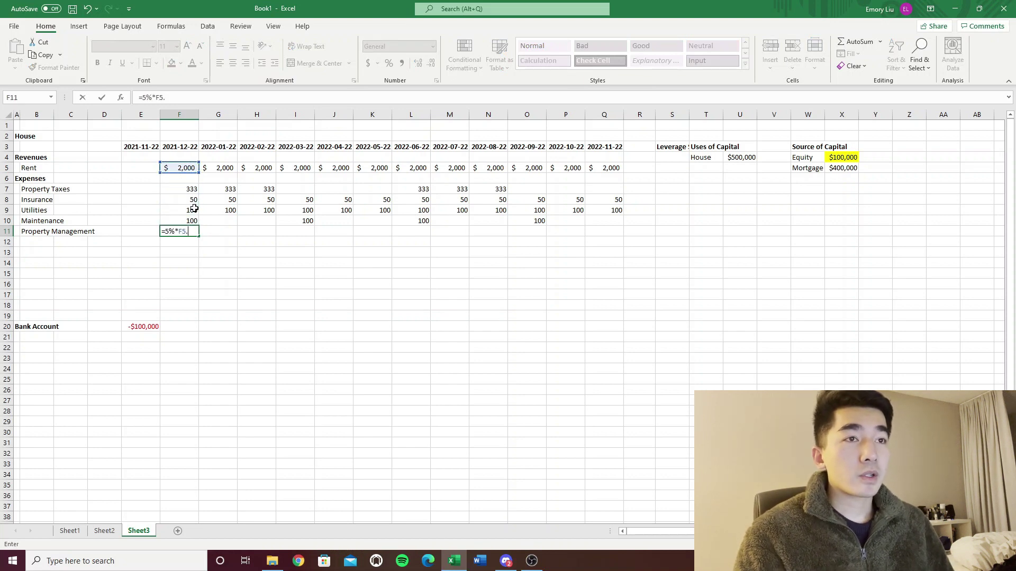
key(BackSpace)
key(Return)
Fill the Property Management formula from F11 across to Q11.
key(Up)
key(shift+Right)
key(shift+Right)
key(shift+Right)
key(shift+Right)
key(shift+Right)
key(shift+Right)
key(shift+Right)
key(shift+Right)
key(shift+Right)
key(shift+Right)
key(shift+Right)
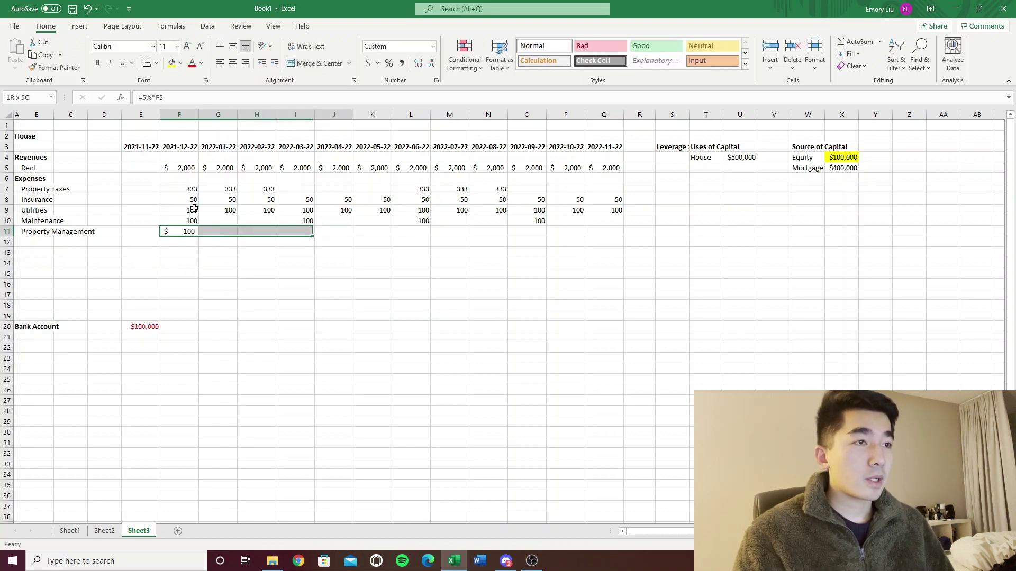
key(ctrl+r)
Copy the number format of the Utilities amounts F9:Q9 onto the Property Management amounts F11:Q11.
key(Up)
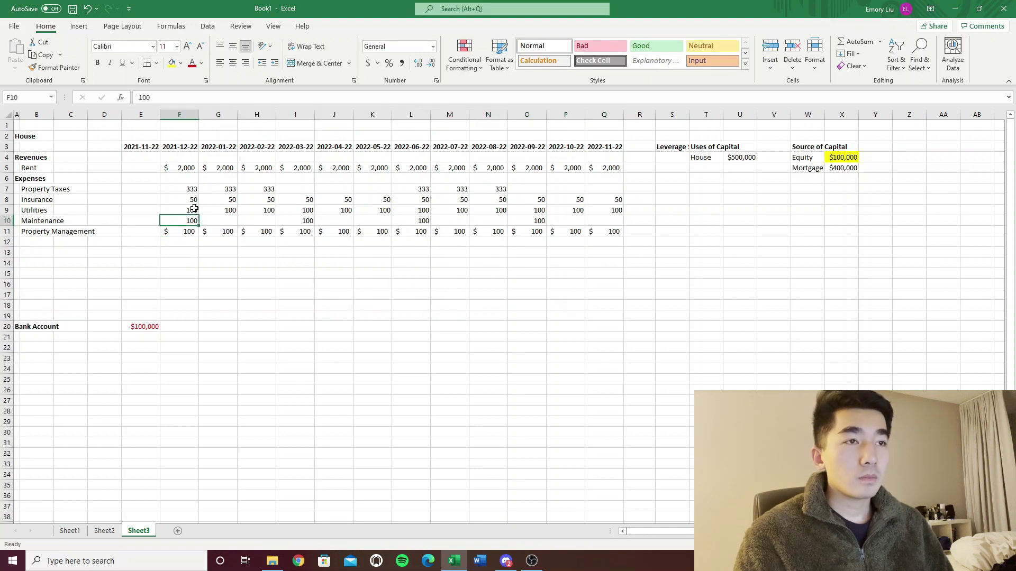
drag(194, 208, 604, 211)
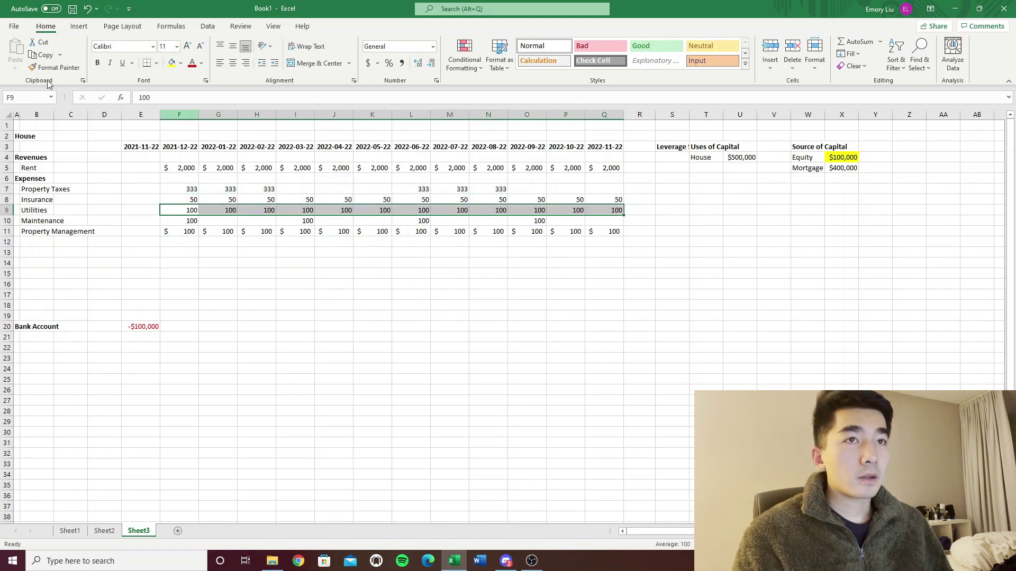
click(55, 67)
drag(569, 241, 609, 238)
Total the first month's expenses F7:F11 in F12 with a SUM formula.
drag(191, 190, 198, 235)
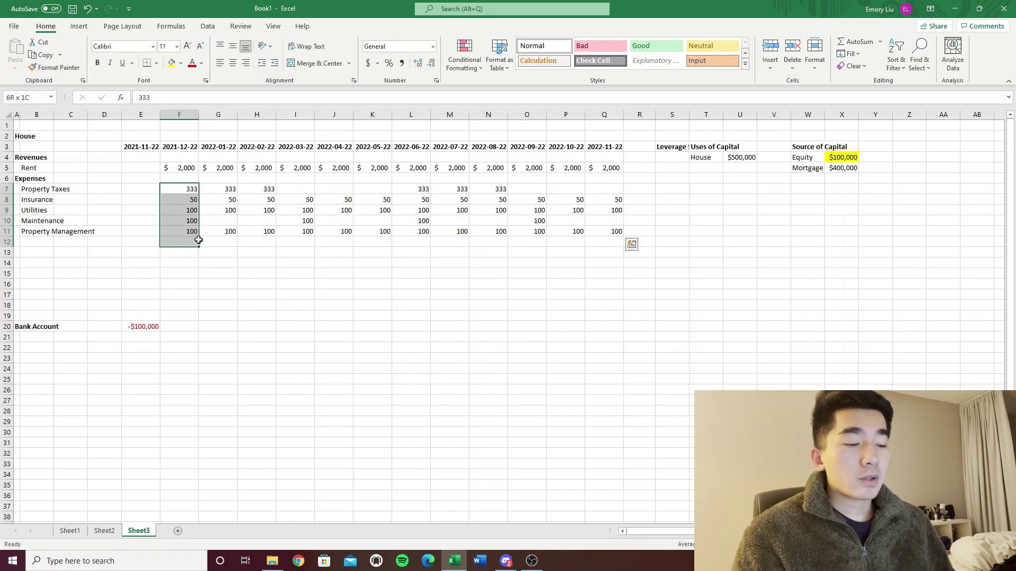
key(alt+=)
key(Down)
key(Down)
key(Down)
key(Down)
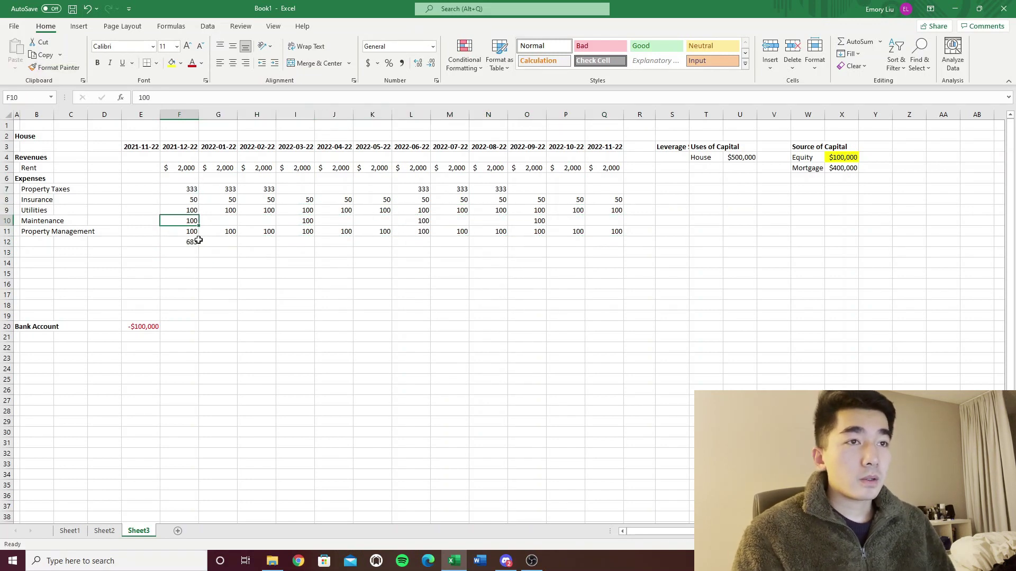
Fill the expense total formula from F12 across to Q12.
key(shift+Right)
key(shift+Right)
key(shift+Right)
key(shift+Right)
key(shift+Right)
key(shift+Right)
key(shift+Right)
key(shift+Right)
key(shift+Right)
key(shift+Right)
key(shift+Right)
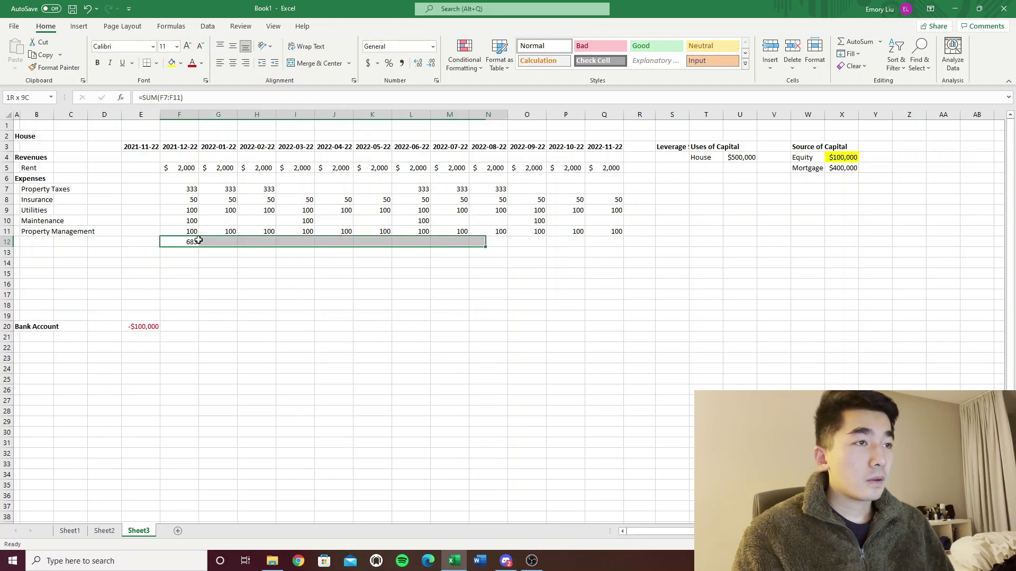
key(ctrl+r)
Label the total row Operating Expenses in A12 and make the label bold.
key(Left)
key(Left)
key(Left)
key(Left)
key(Left)
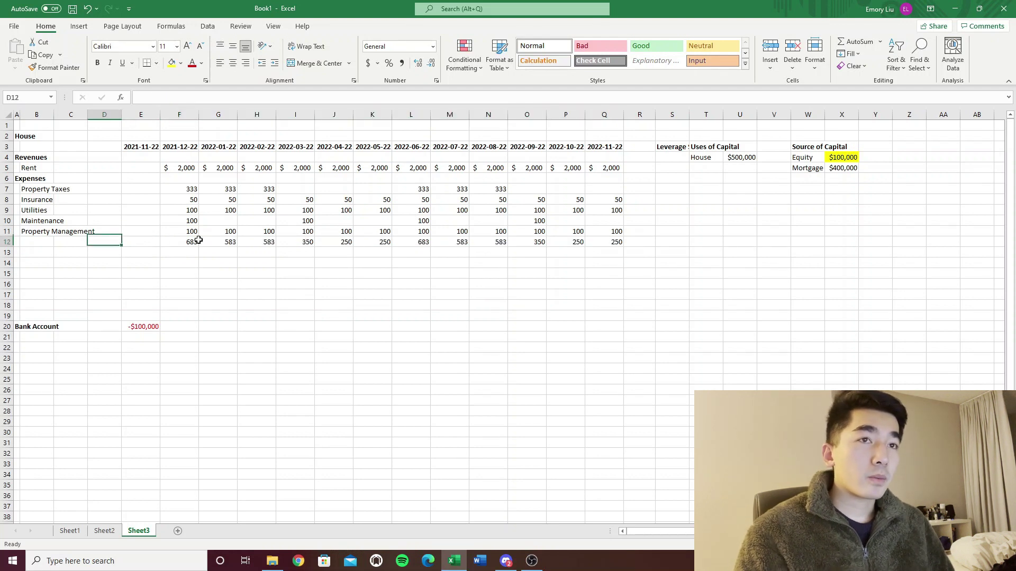
text(Operating)
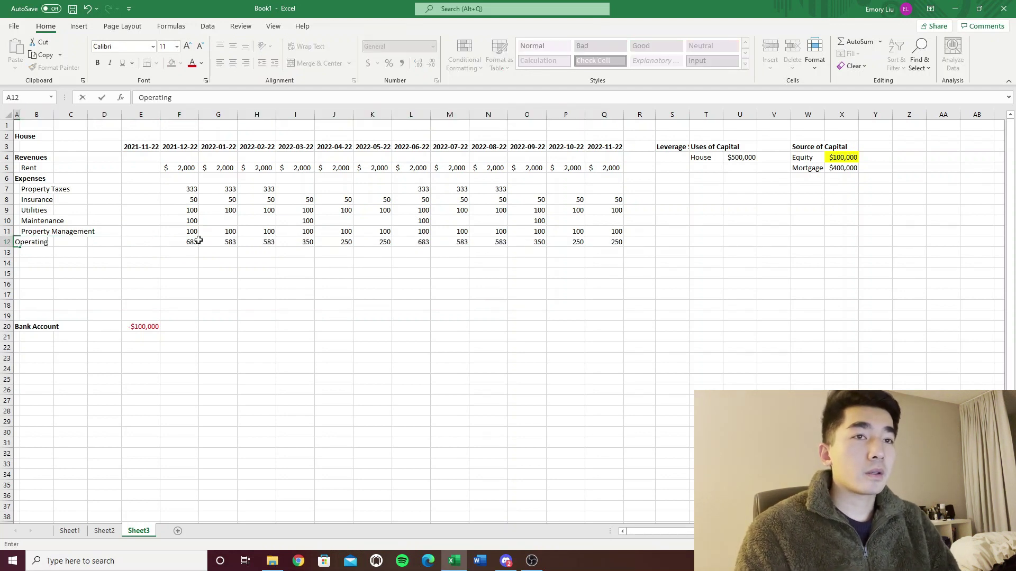
text( Expenses)
key(Return)
key(Up)
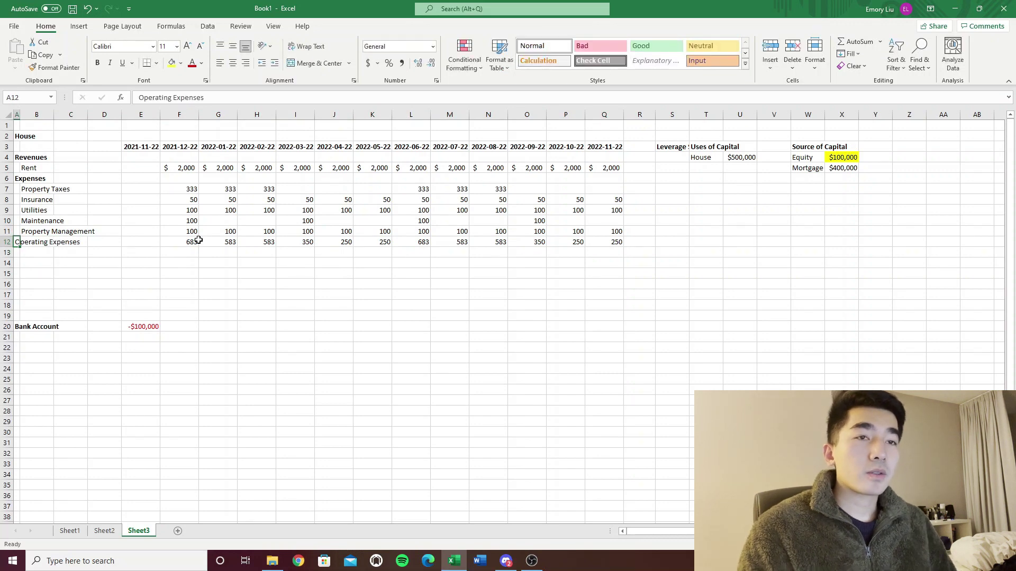
key(ctrl+b)
key(Right)
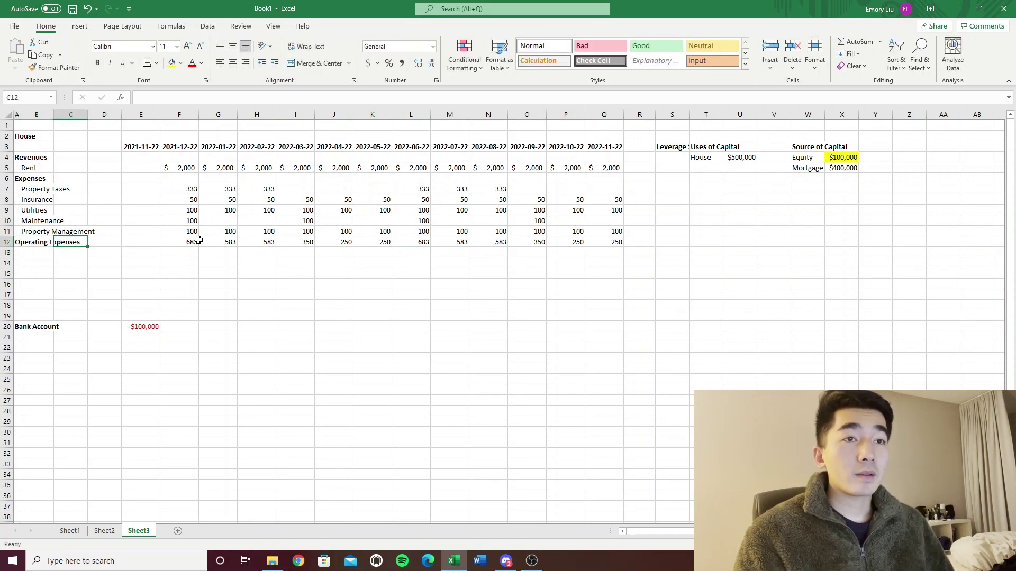
key(Up)
key(Up)
key(Up)
key(Up)
key(Up)
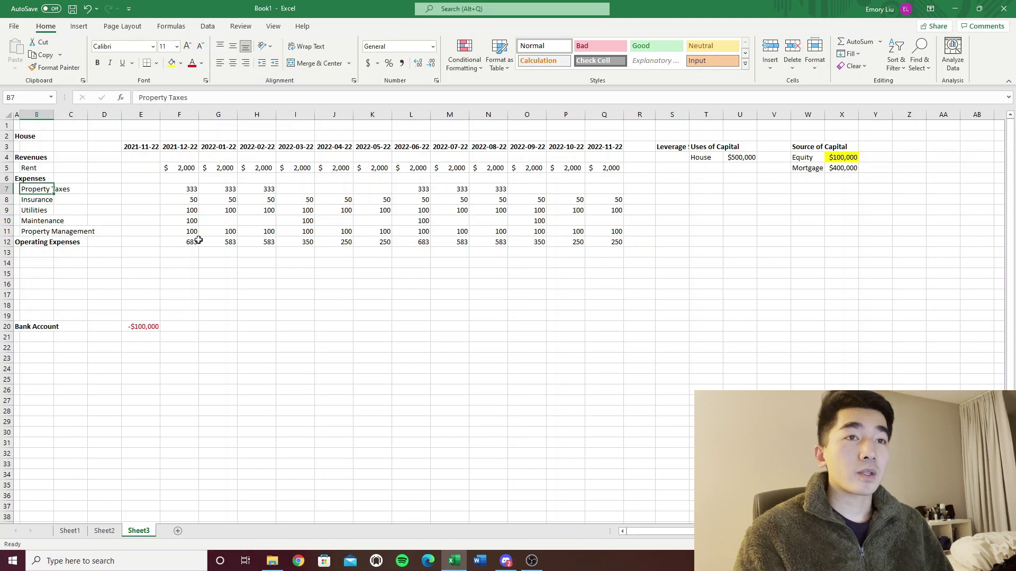
key(shift+Down)
key(shift+Down)
key(shift+Down)
key(shift+Down)
key(shift+Down)
Add a bottom border beneath the Property Management amounts F11:Q11, above the Operating Expenses totals.
key(Right)
key(Right)
key(Right)
key(Right)
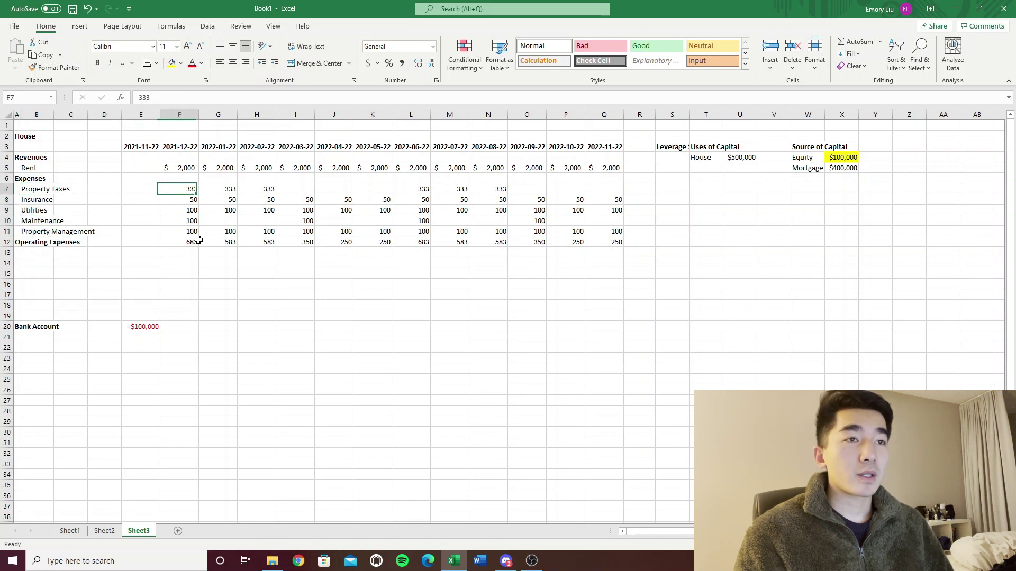
key(Down)
key(Down)
key(Down)
key(Down)
key(shift+Right)
key(shift+Right)
key(shift+Right)
key(shift+Right)
key(shift+Right)
key(shift+Right)
key(shift+Right)
key(shift+Right)
key(shift+Right)
key(shift+Right)
key(shift+Right)
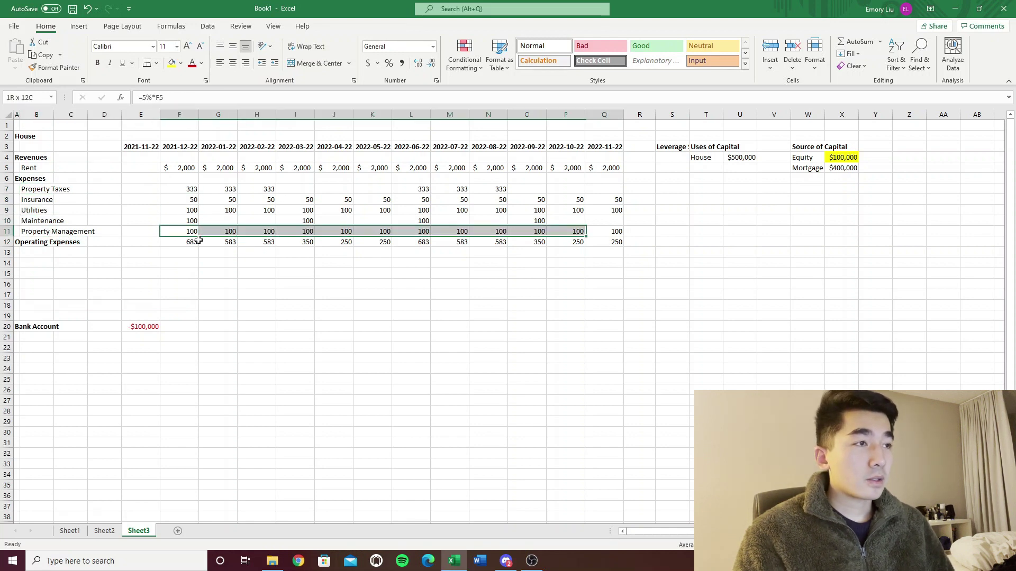
key(alt)
click(198, 241)
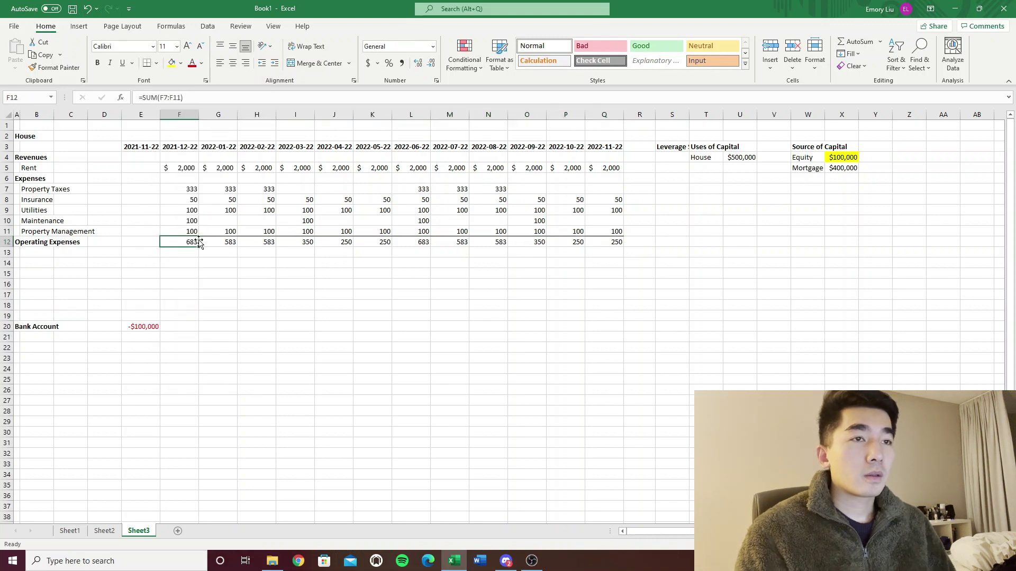
Make the monthly Operating Expenses totals F12:Q12 and the Rent amounts F5:Q5 bold.
key(shift+Right)
key(ctrl+shift+Right)
key(ctrl+b)
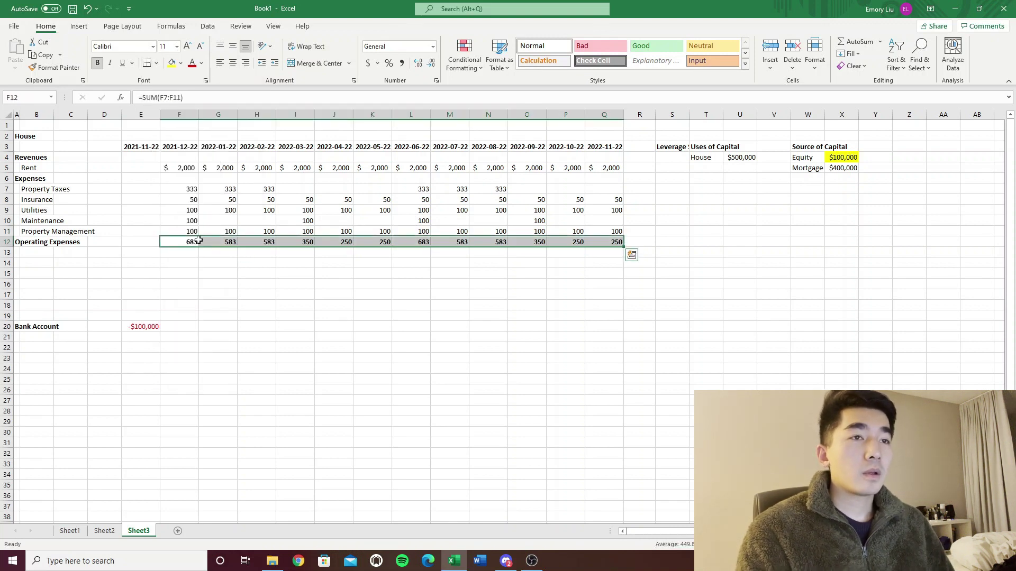
click(189, 168)
key(ctrl+shift+Right)
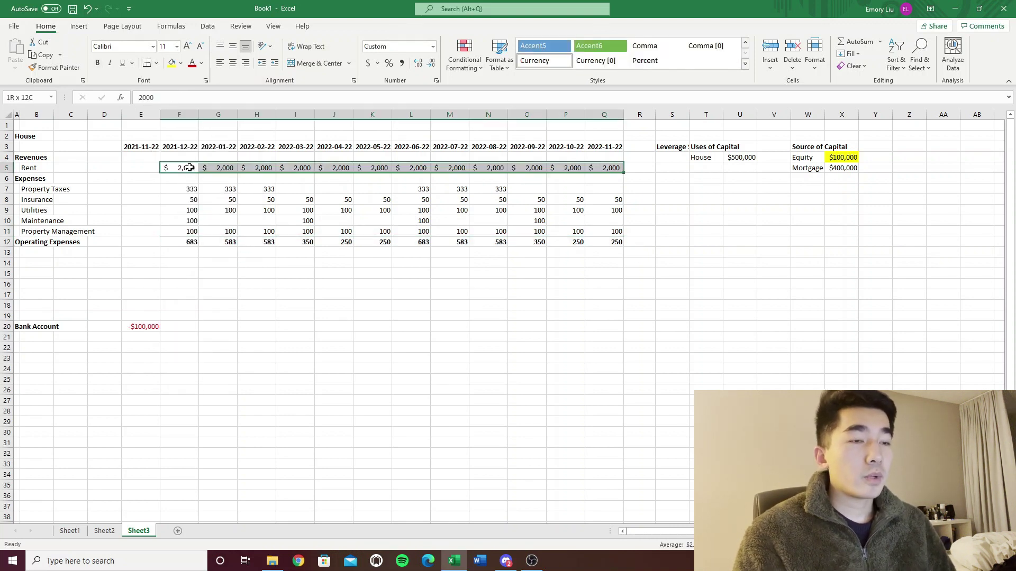
key(ctrl+b)
Label cell A14 Net Operating Income and make the label bold.
click(218, 241)
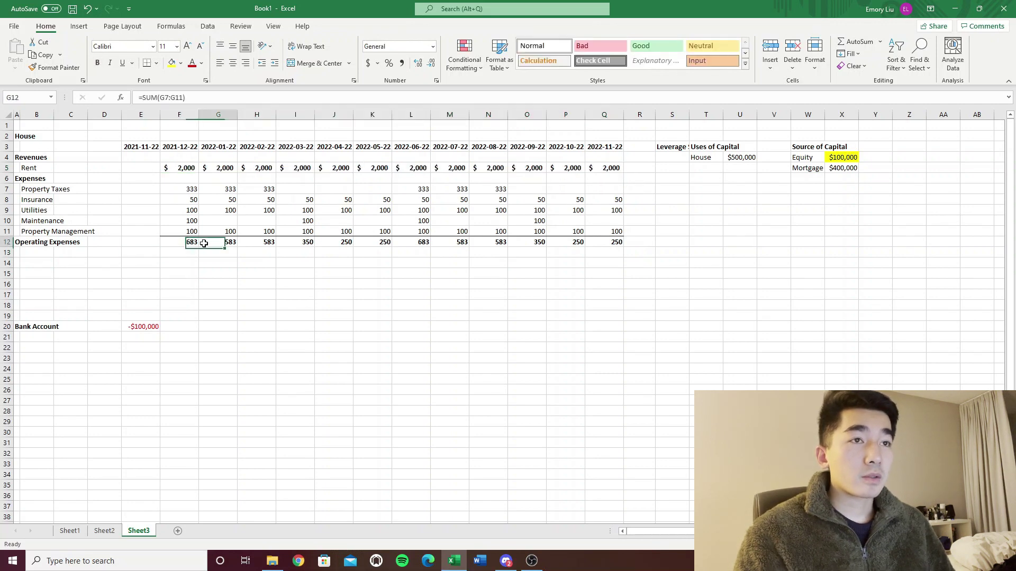
click(372, 242)
click(166, 254)
click(38, 265)
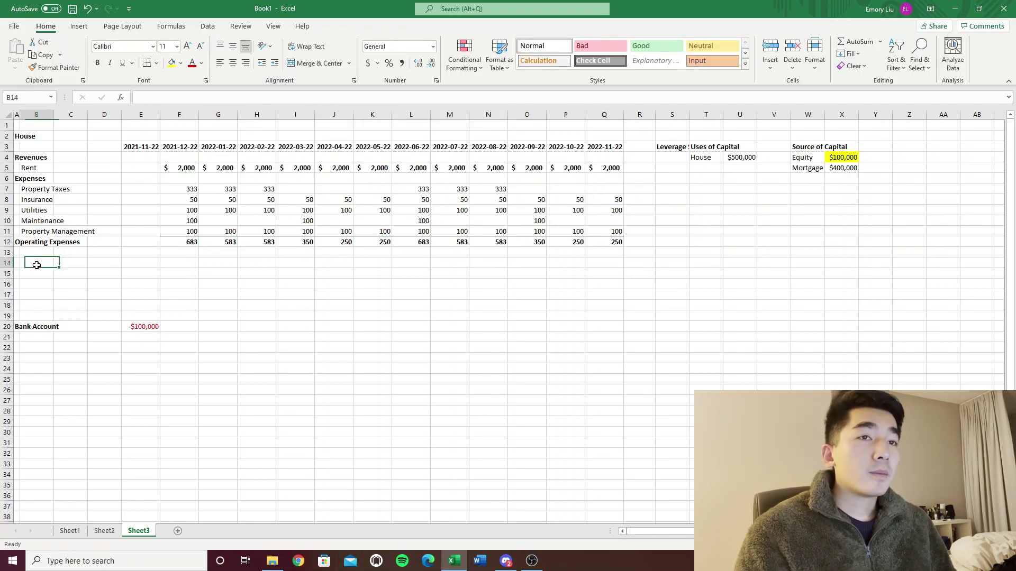
key(Left)
text(Net Operat)
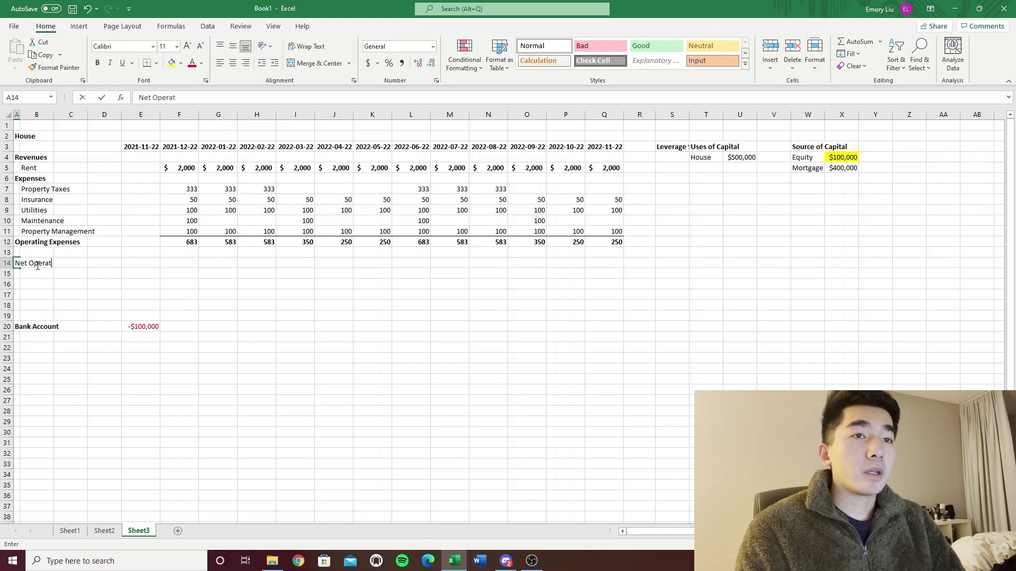
text(ing Income)
key(Return)
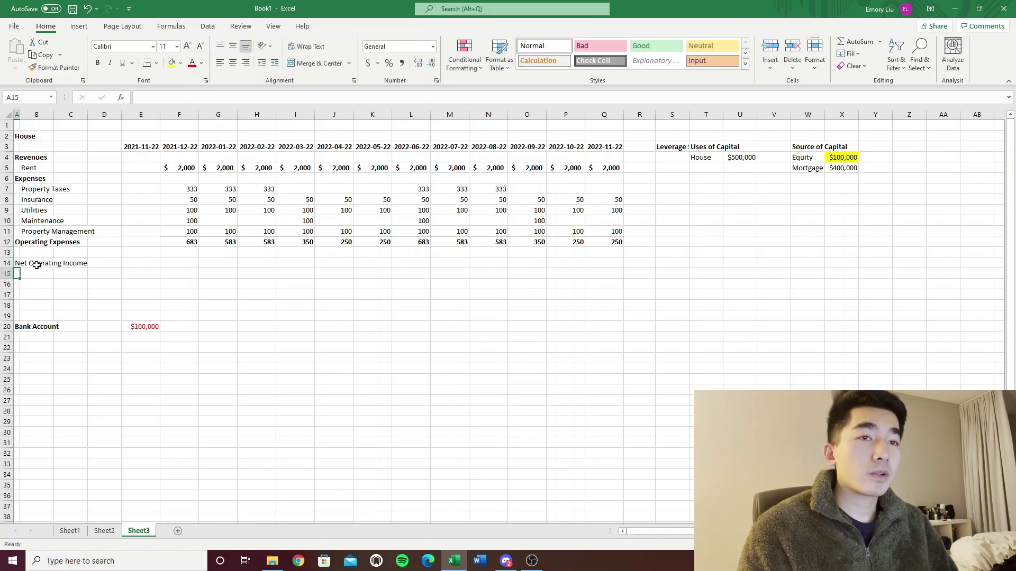
click(36, 265)
key(ctrl+b)
click(36, 265)
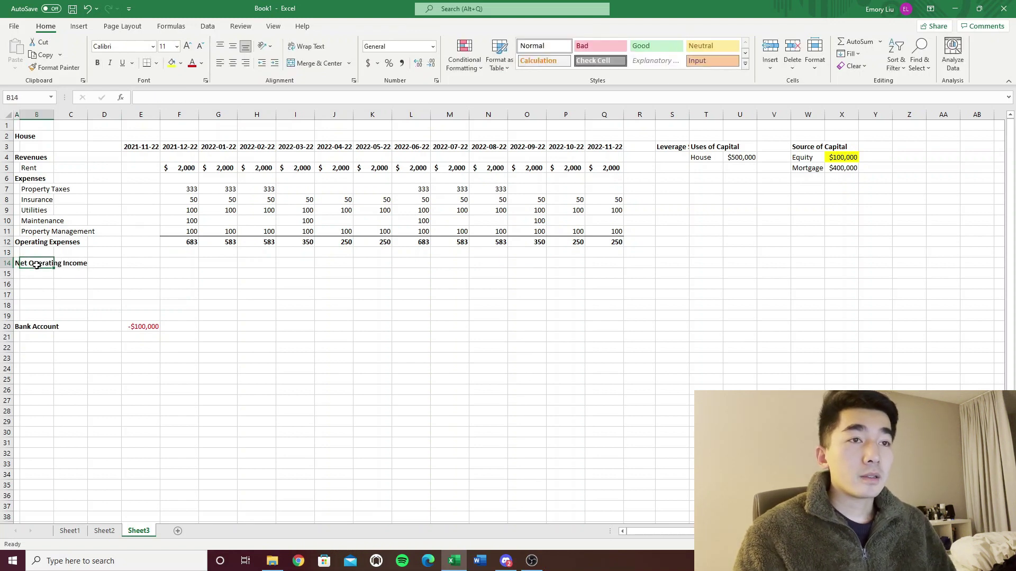
Calculate the first month's net operating income in F14 with the formula =F5-F12.
key(Right)
key(Right)
key(Right)
key(Right)
text(=)
key(Up)
key(Up)
key(Up)
key(Up)
key(Up)
key(Up)
key(Up)
key(Up)
key(Up)
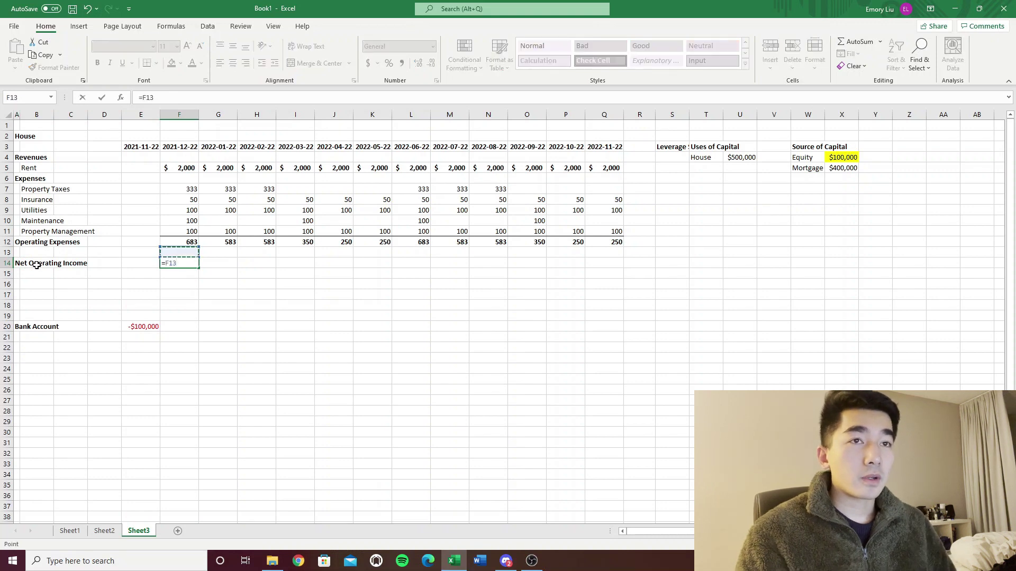
text(-)
key(Up)
key(Up)
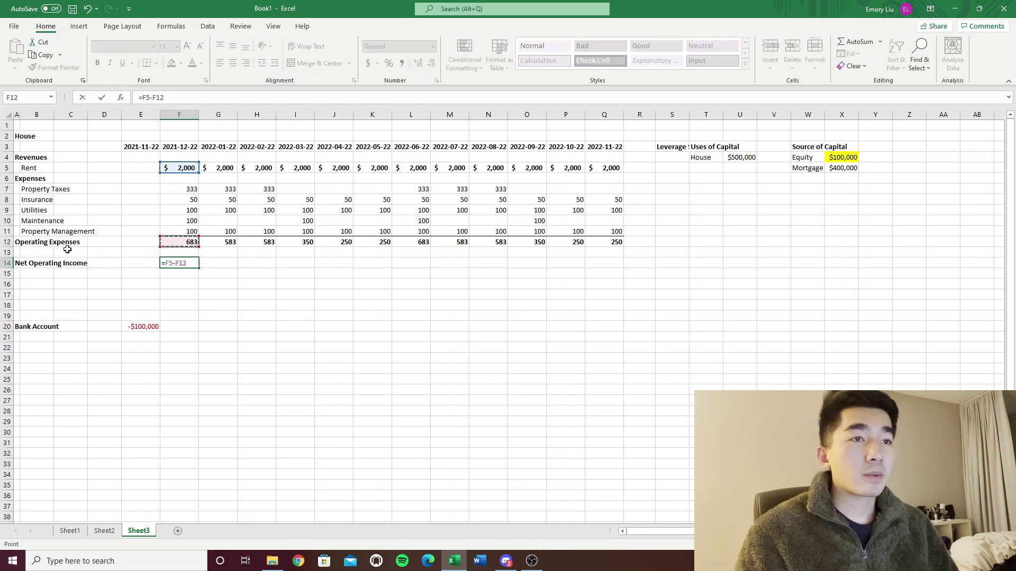
key(Return)
Fill the net operating income formula from F14 across to Q14 and make the row's amounts bold.
key(Up)
key(shift+Right)
key(shift+Right)
key(shift+Right)
key(shift+Right)
key(shift+Right)
key(shift+Right)
key(shift+Right)
key(shift+Right)
key(shift+Right)
key(shift+Right)
key(shift+Right)
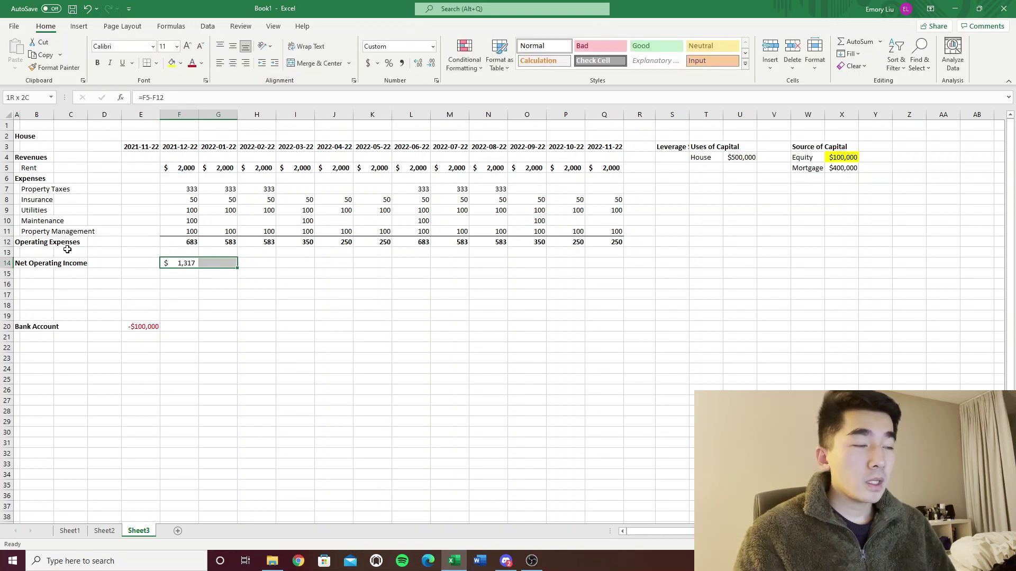
key(ctrl+r)
key(ctrl+b)
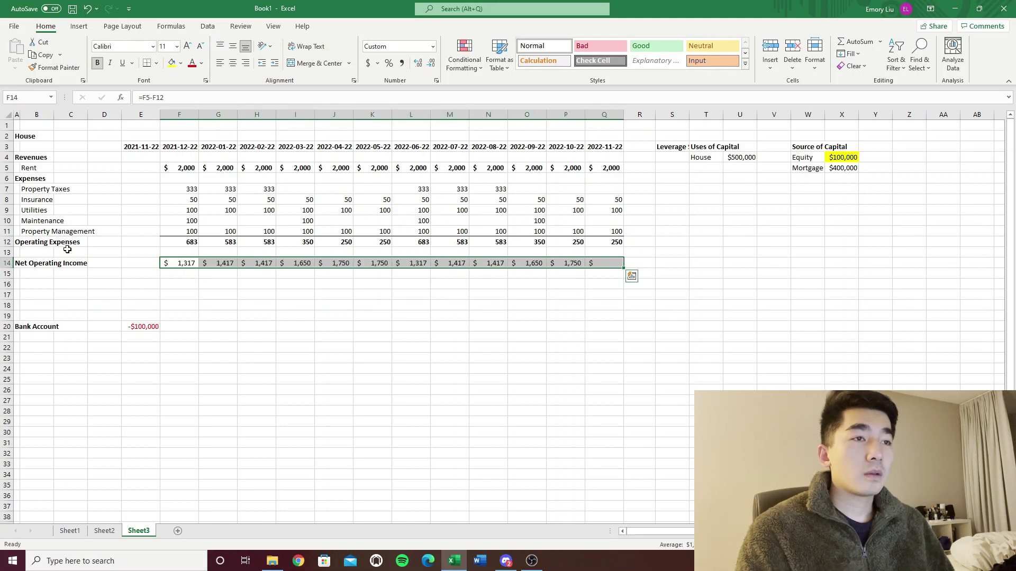
Review the monthly Net Operating Income amounts in F14:Q14 and the Operating Expenses total above them.
key(Left)
key(Right)
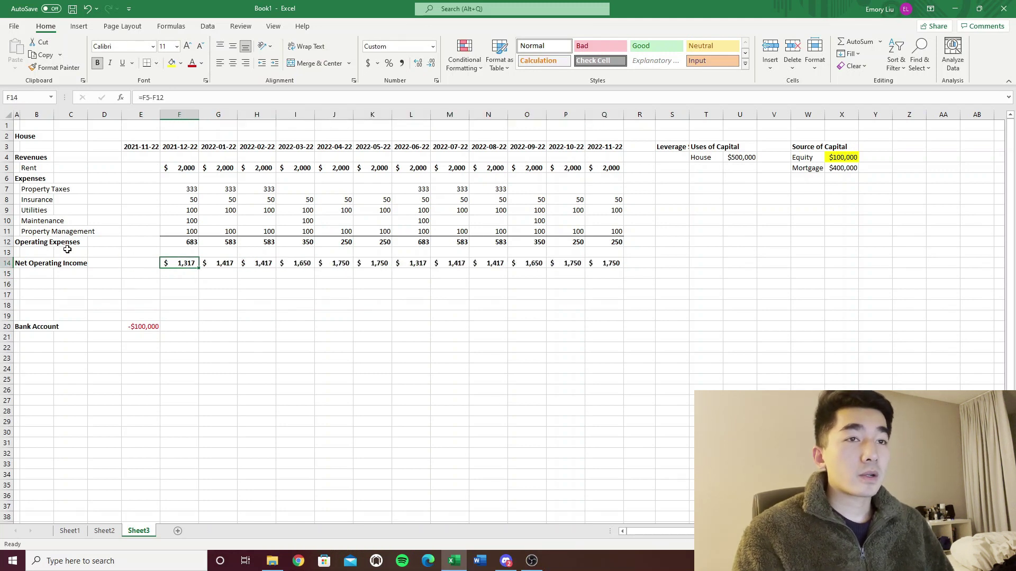
key(shift+Right)
key(shift+Right)
key(shift+Right)
key(shift+Right)
key(shift+Right)
key(shift+Right)
key(shift+Right)
key(shift+Right)
key(shift+Right)
key(shift+Right)
key(shift+Right)
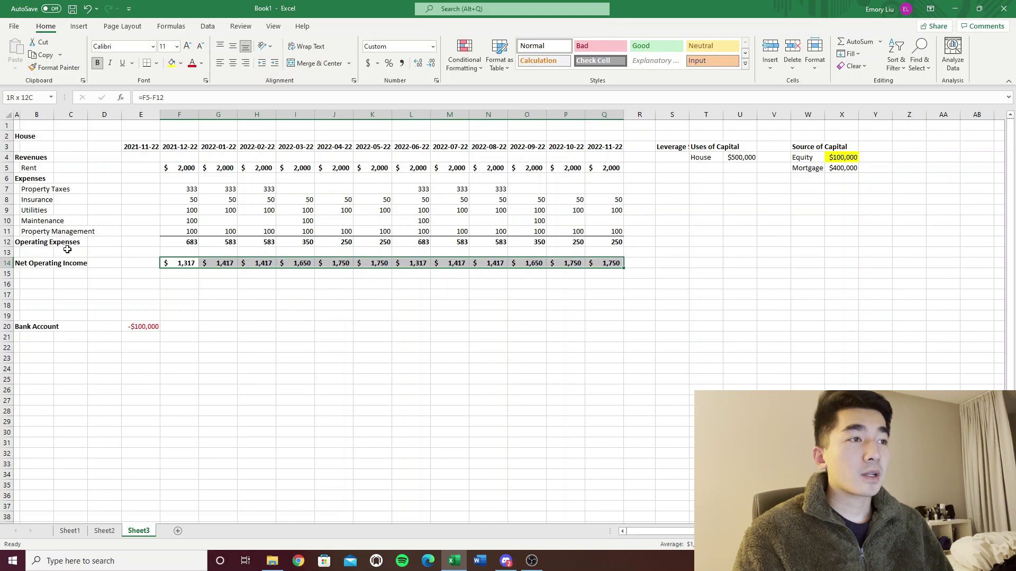
key(Up)
key(Up)
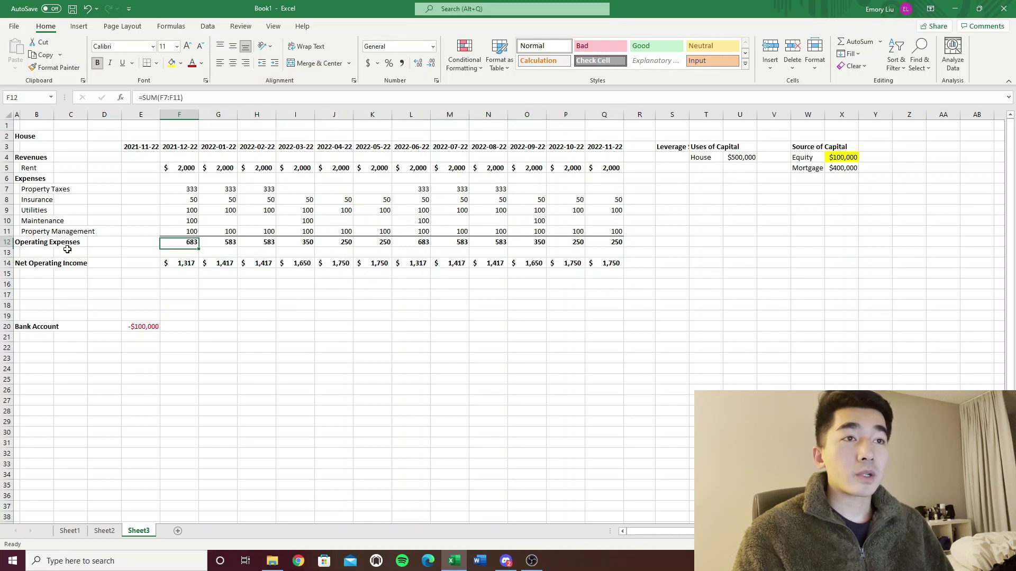
Try to relabel Net Operating Income in A14 as EBIT.
key(Down)
key(Left)
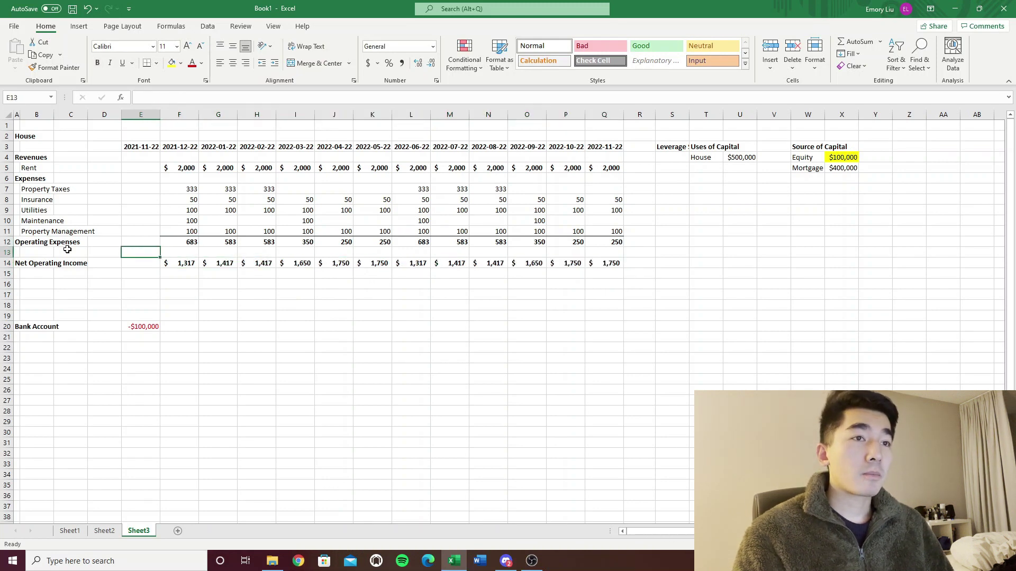
key(Down)
key(Right)
key(Left)
key(Left)
key(Left)
key(Left)
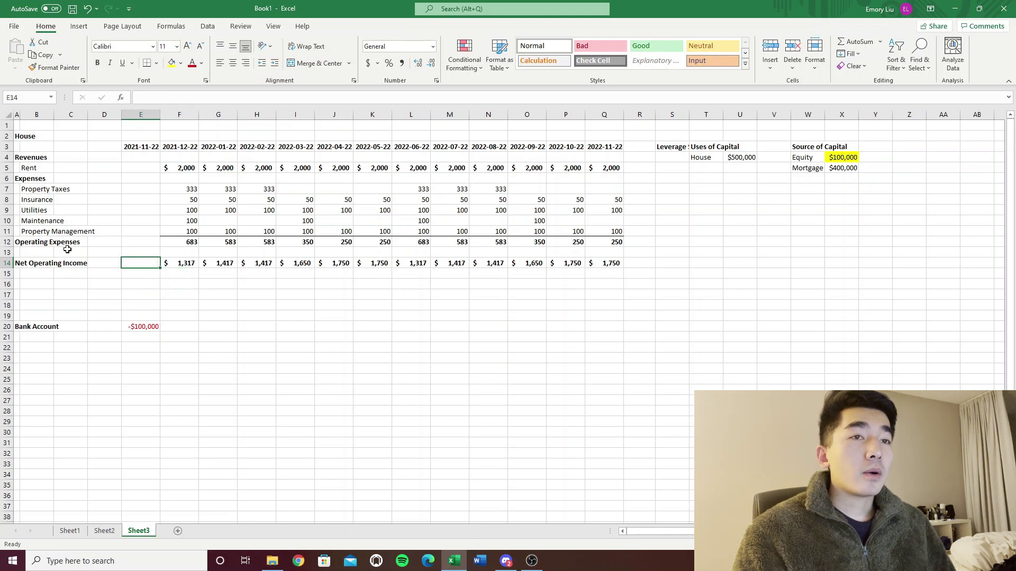
key(Left)
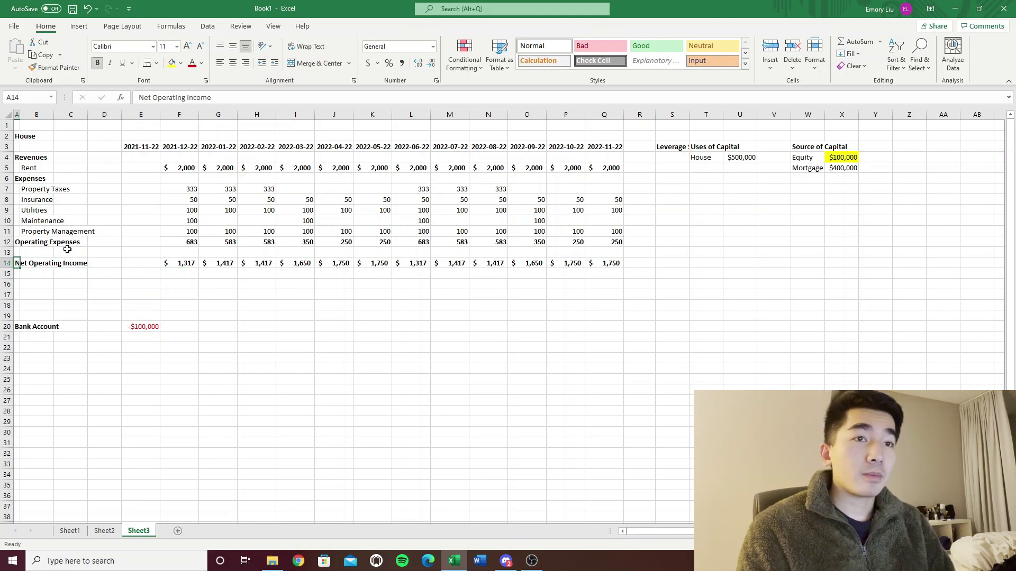
text(EBIT)
key(Escape)
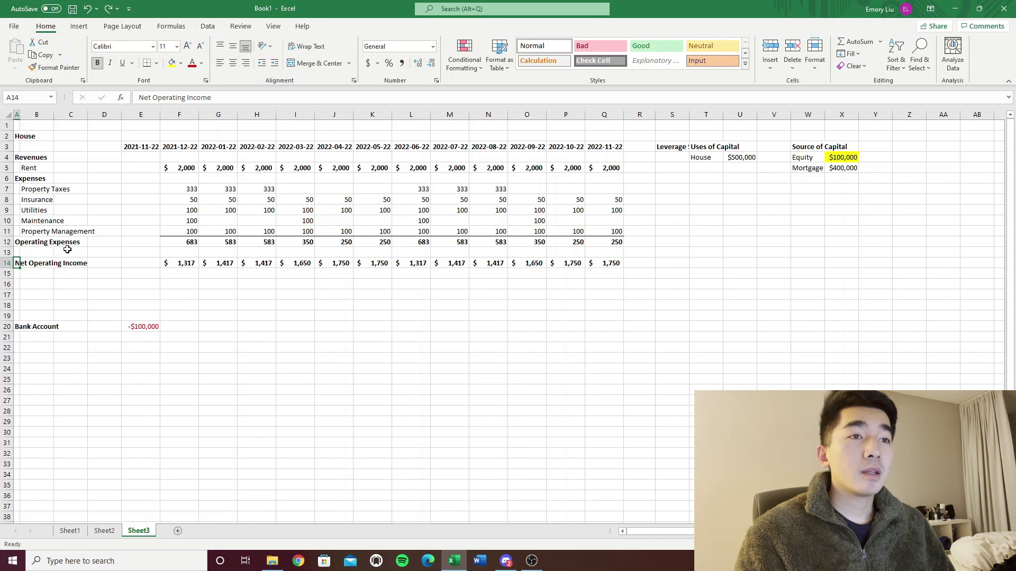
Review the first month's figures in column F, from the rent through the expenses to the net operating income.
key(Right)
key(Right)
key(Right)
key(Right)
key(Right)
key(Up)
key(Up)
key(Up)
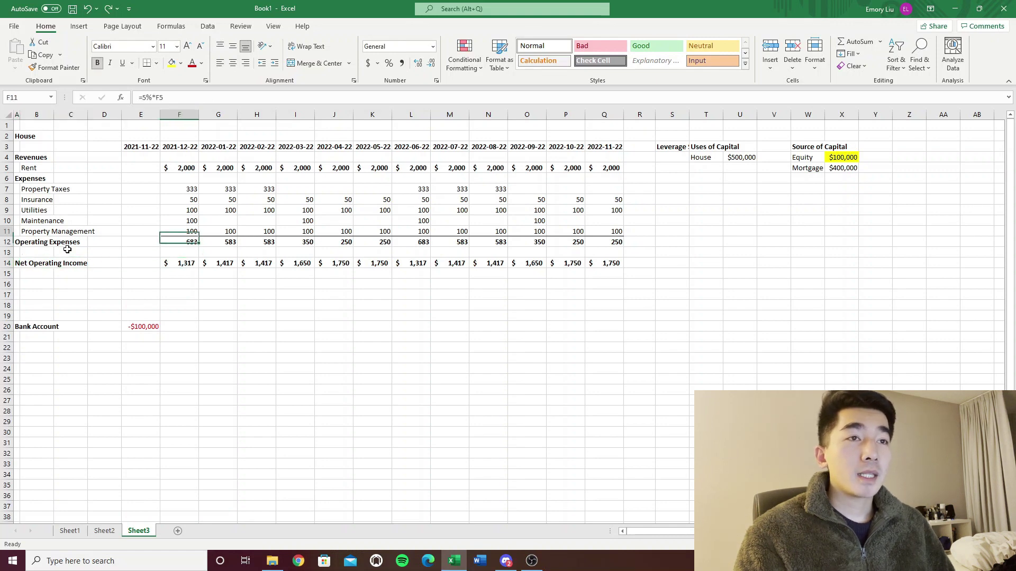
key(Up)
key(Up)
key(Up)
key(Up)
key(Up)
key(Up)
key(Down)
key(Down)
key(Down)
key(Down)
key(Down)
key(Down)
key(Down)
key(Down)
key(Down)
key(Down)
key(Down)
Insert three blank rows at rows 16 to 18, between Net Operating Income and Bank Account.
key(Left)
key(Left)
key(Left)
key(Left)
key(Left)
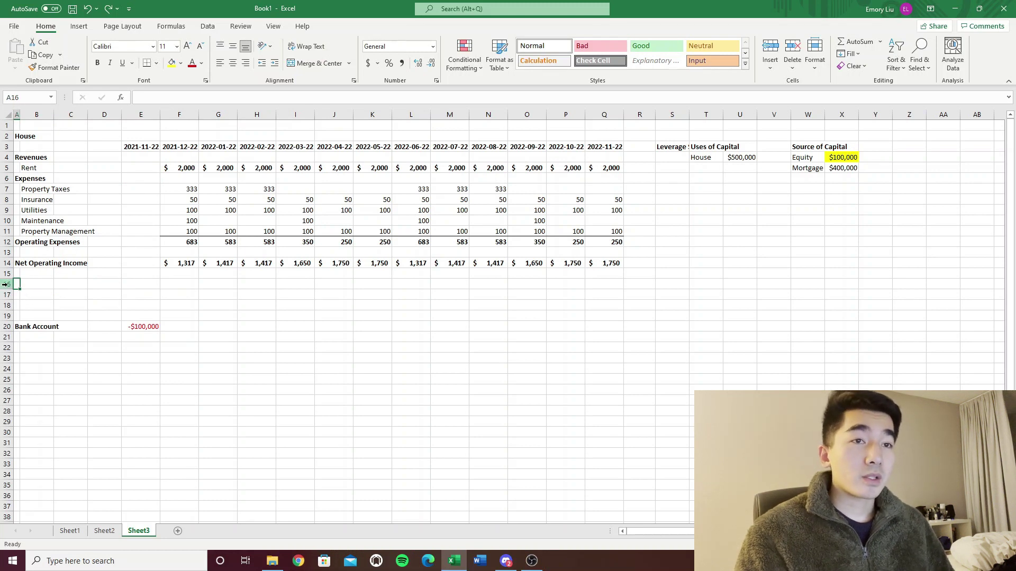
drag(6, 284, 7, 305)
right_click(6, 306)
key(Escape)
click(130, 307)
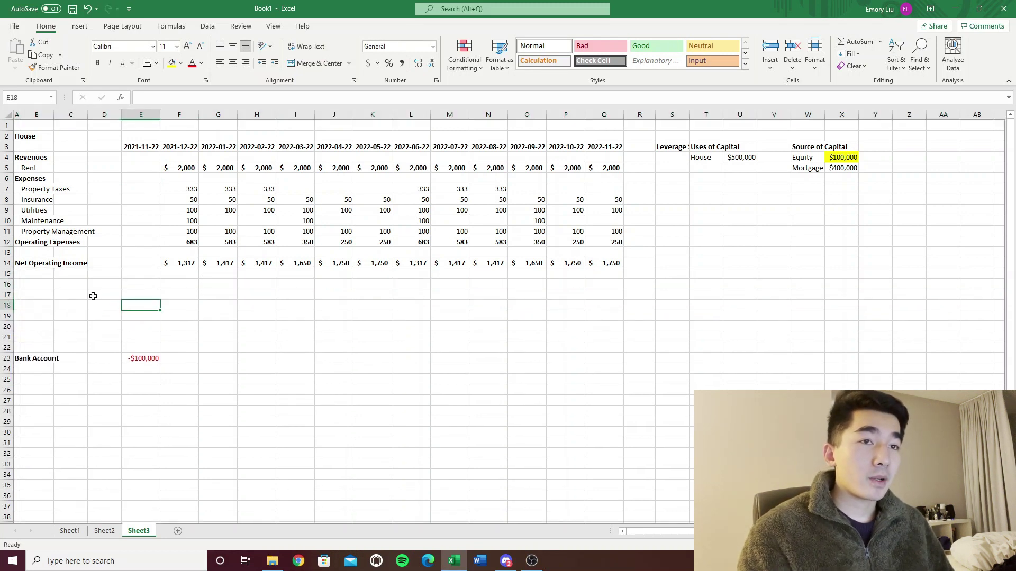
click(25, 282)
key(Down)
key(Down)
key(Down)
key(Down)
key(Down)
key(Down)
key(Down)
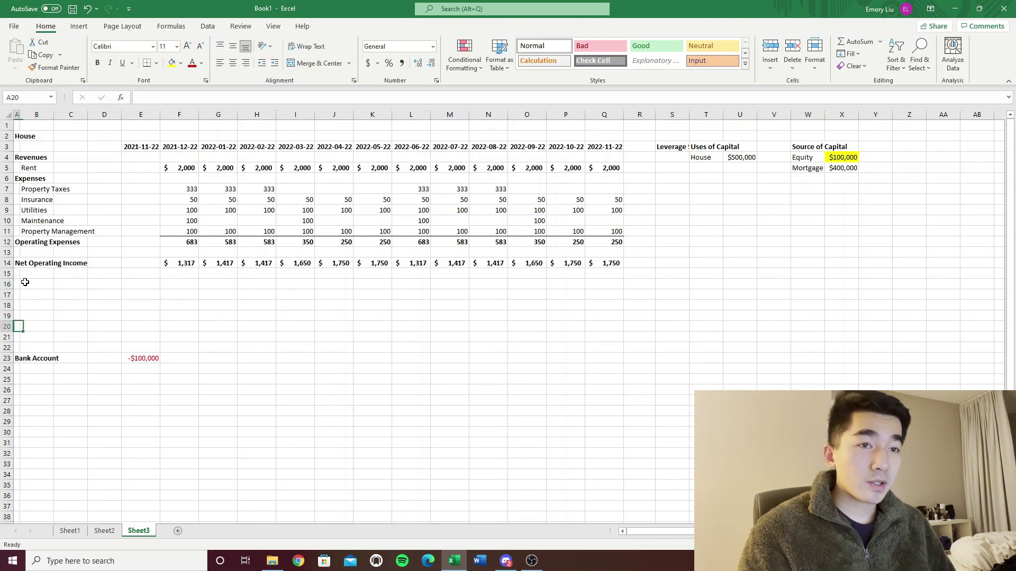
key(Right)
key(Right)
key(Right)
key(Right)
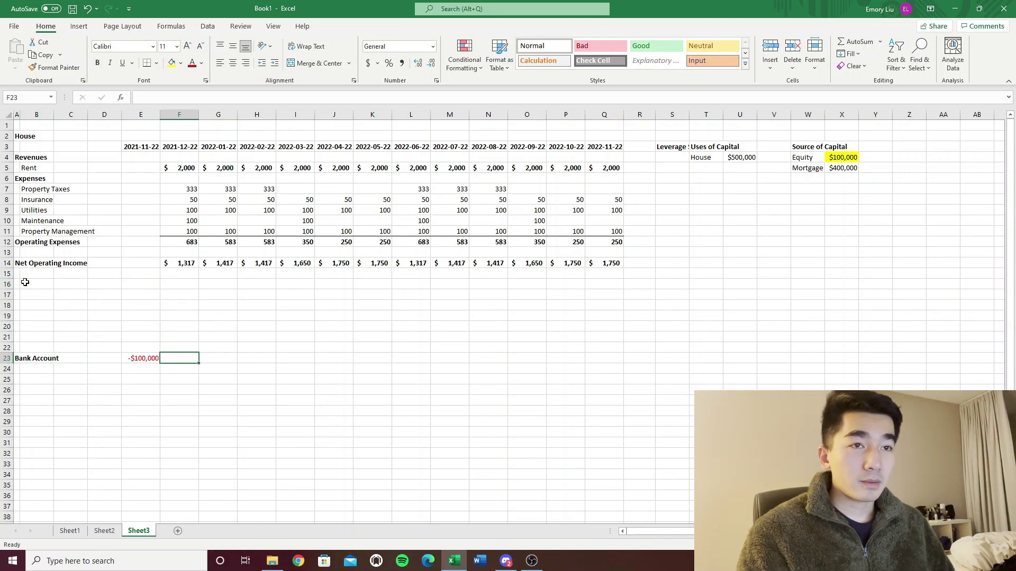
key(Left)
key(Left)
key(Left)
key(Left)
key(Left)
key(Up)
key(Up)
key(Up)
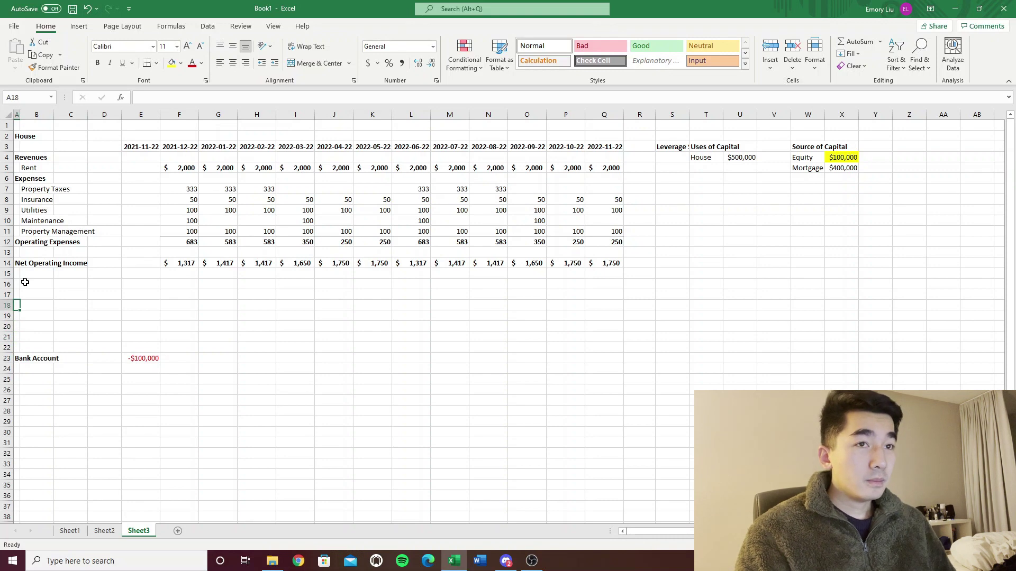
Label cell B17 Mortgage Interest and make the label bold.
drag(845, 168, 808, 168)
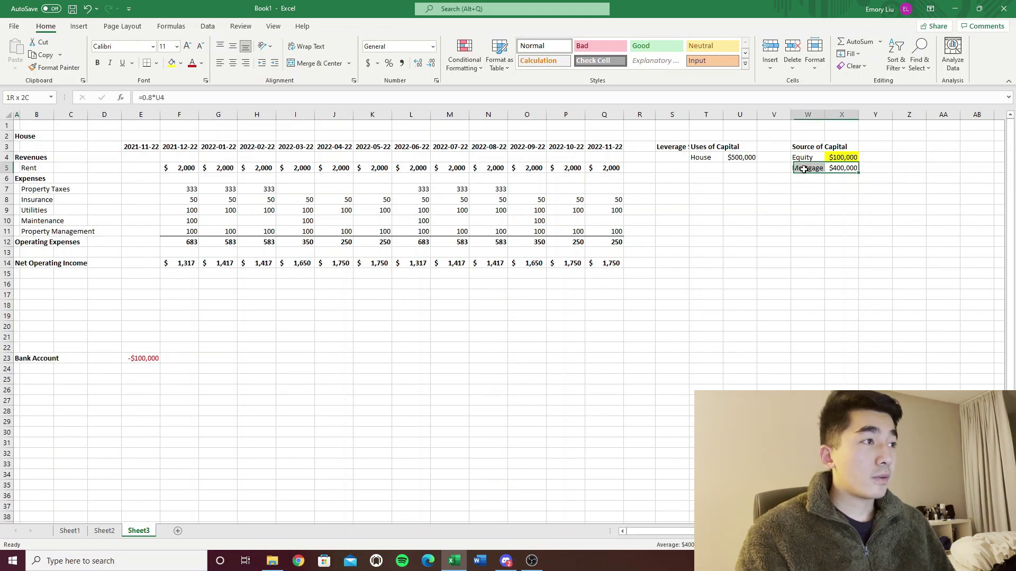
click(836, 189)
click(16, 302)
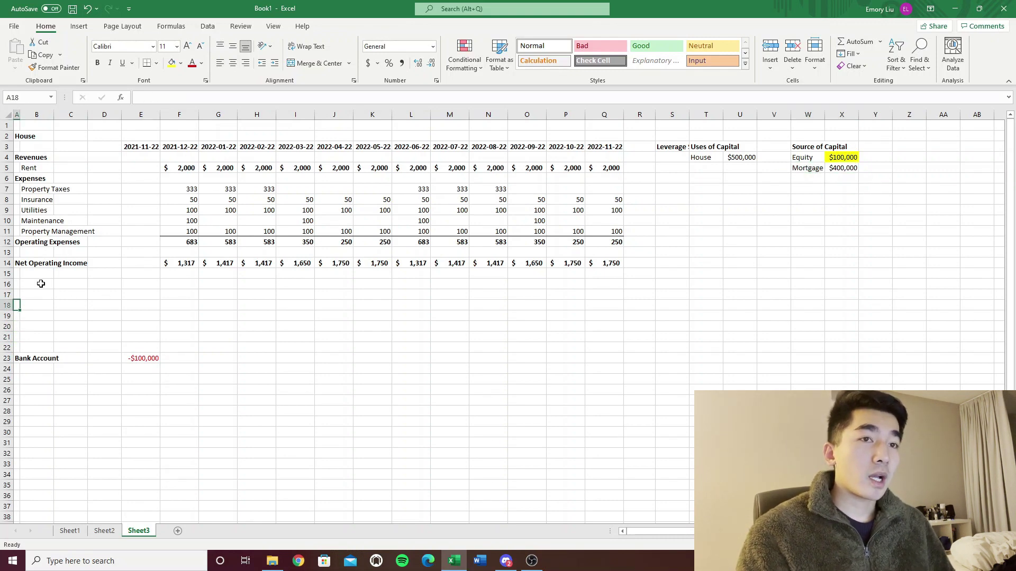
key(Up)
key(Up)
key(Right)
key(Down)
text(Mortgage)
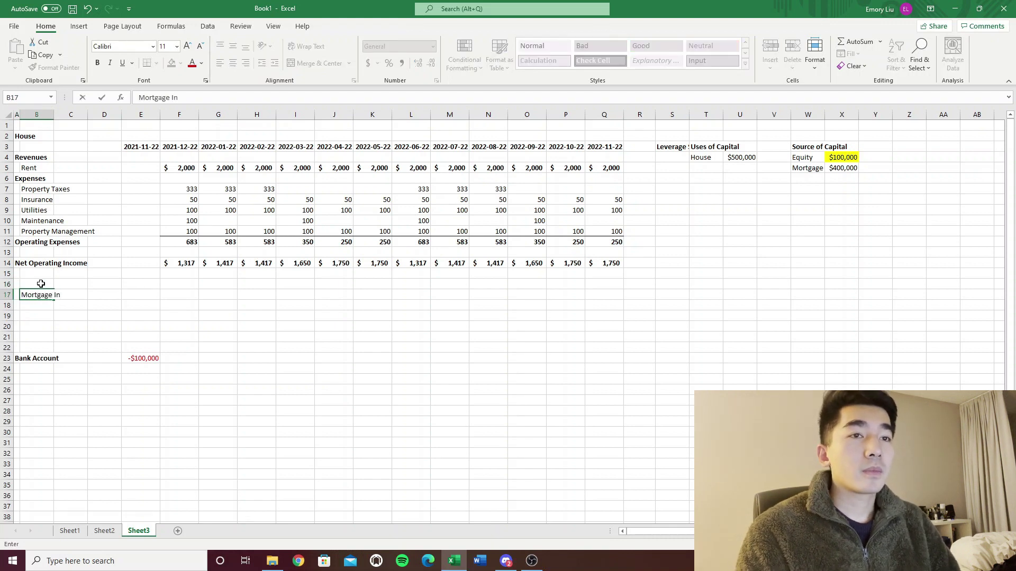
text( Interest)
key(Return)
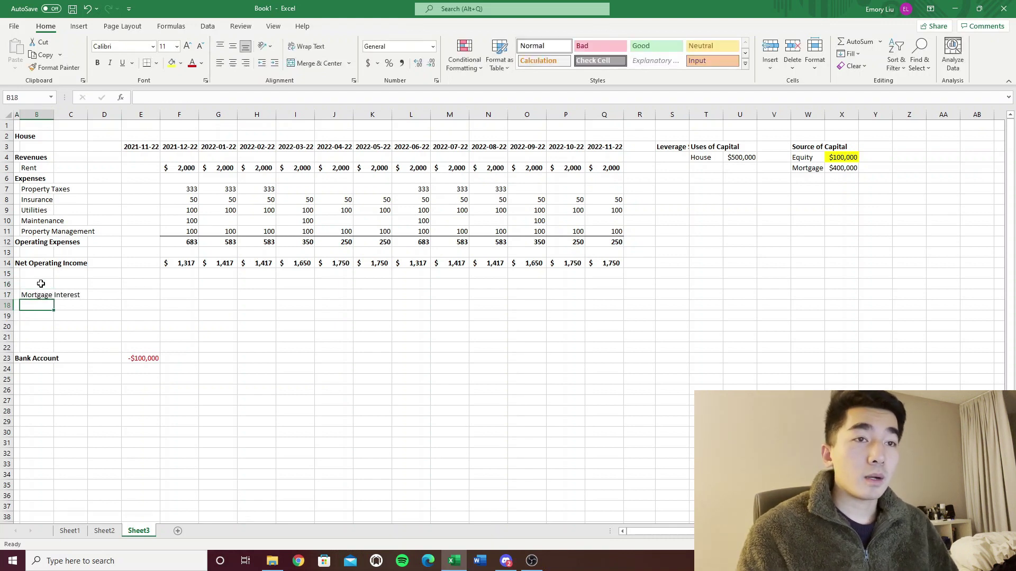
key(Up)
key(ctrl+b)
key(Down)
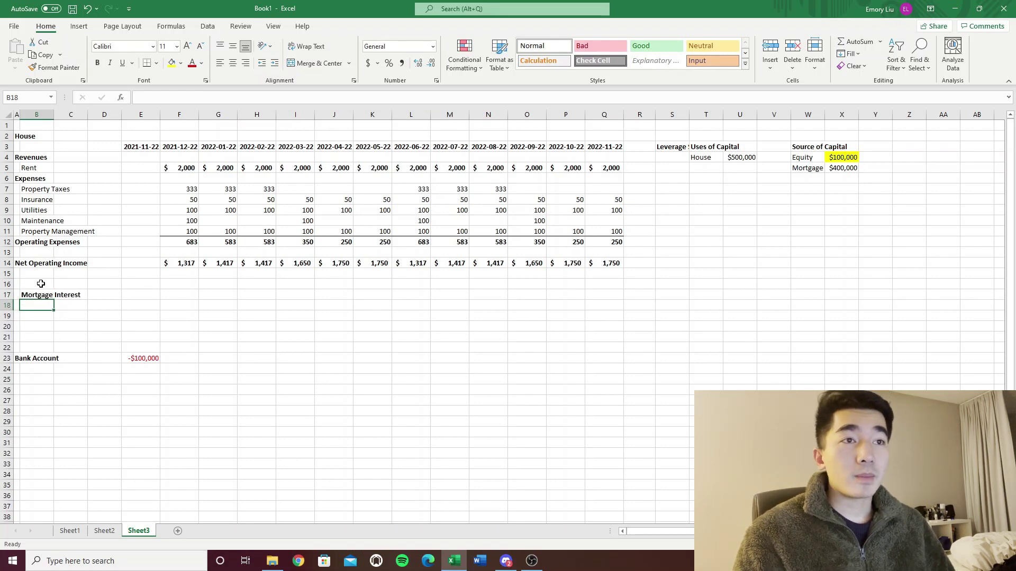
Label cell B18 Capital Expenditure and make the label bold.
click(45, 221)
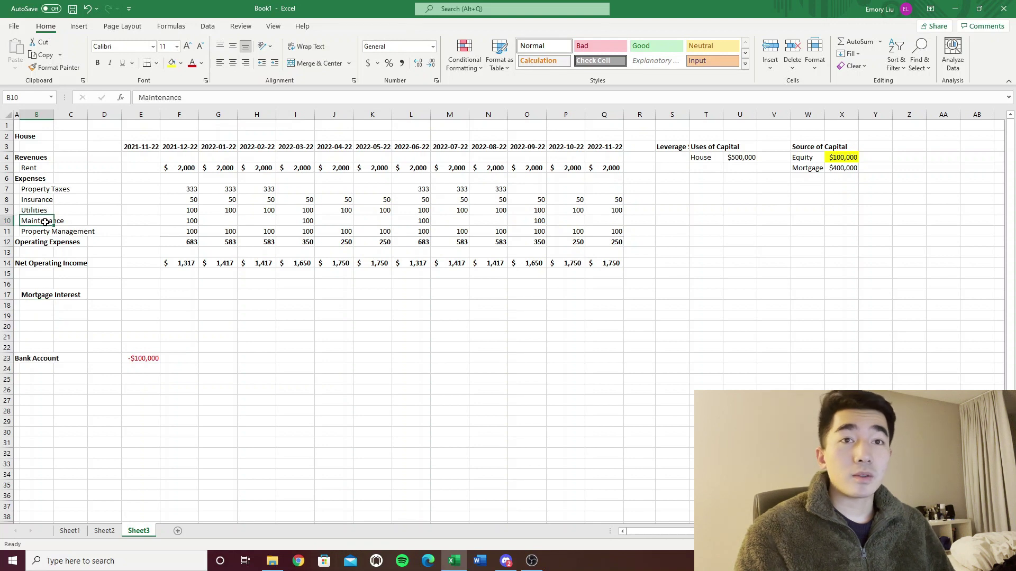
click(41, 304)
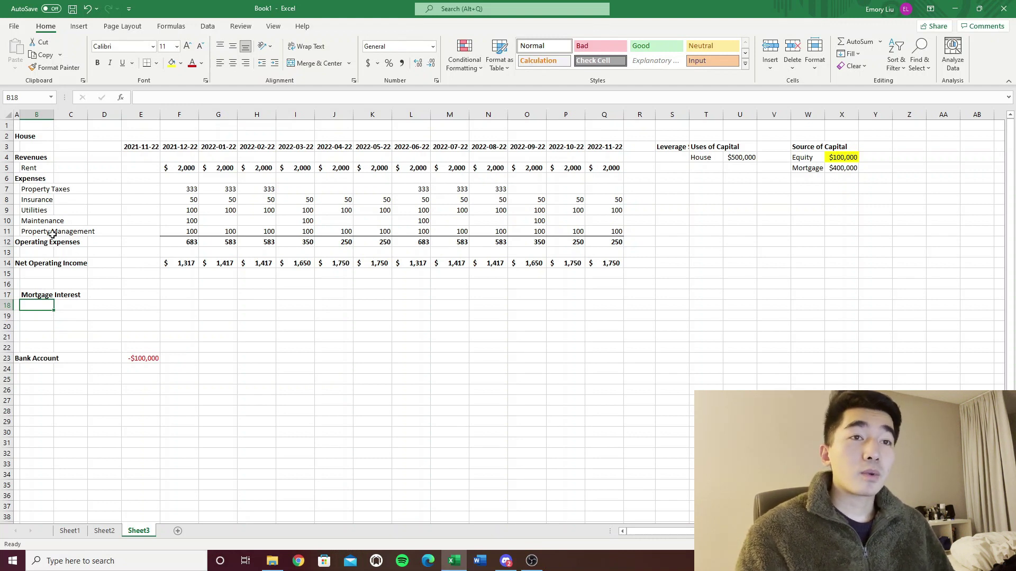
click(42, 223)
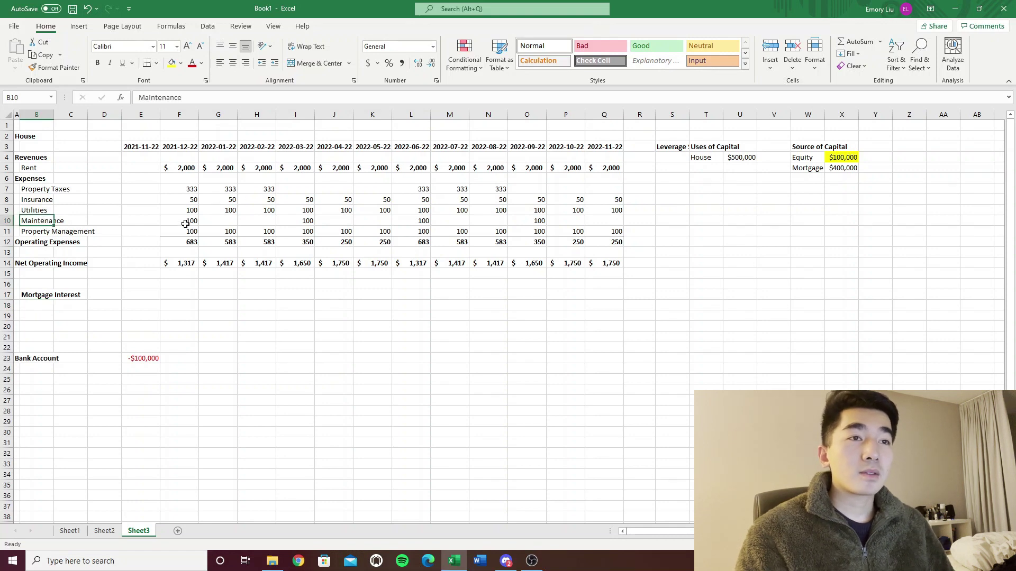
drag(186, 222, 612, 222)
click(179, 285)
click(40, 306)
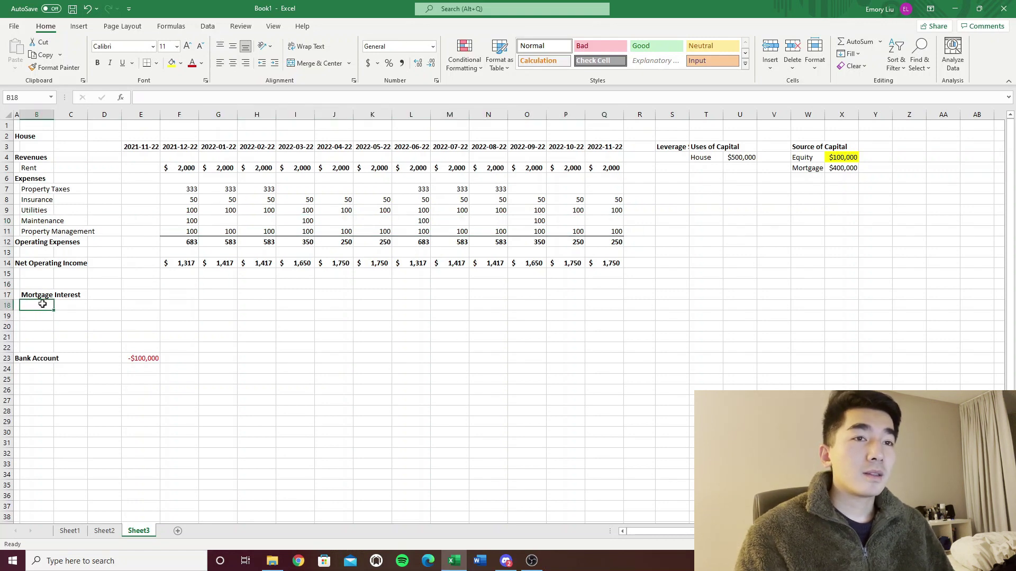
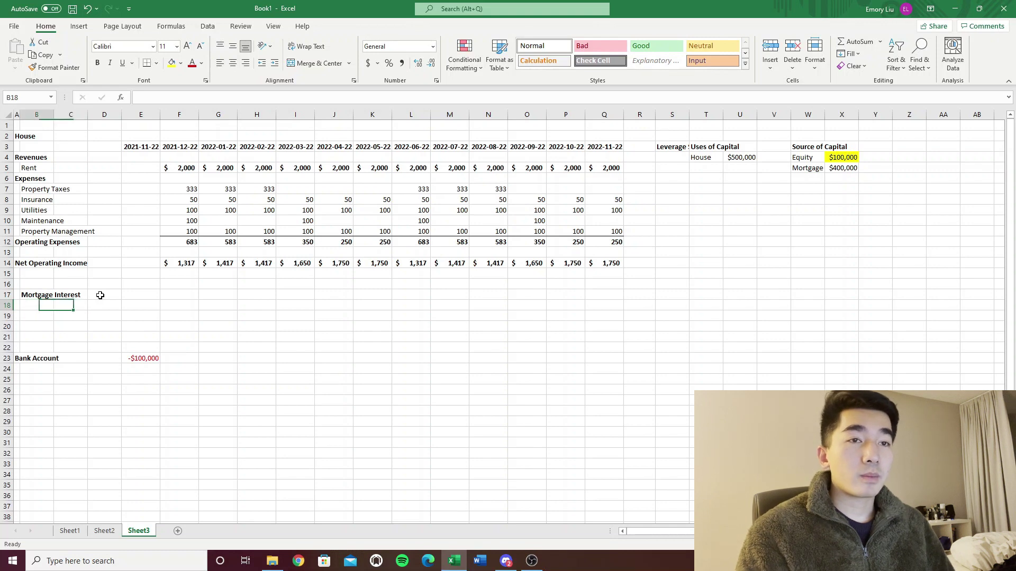
text(Capita)
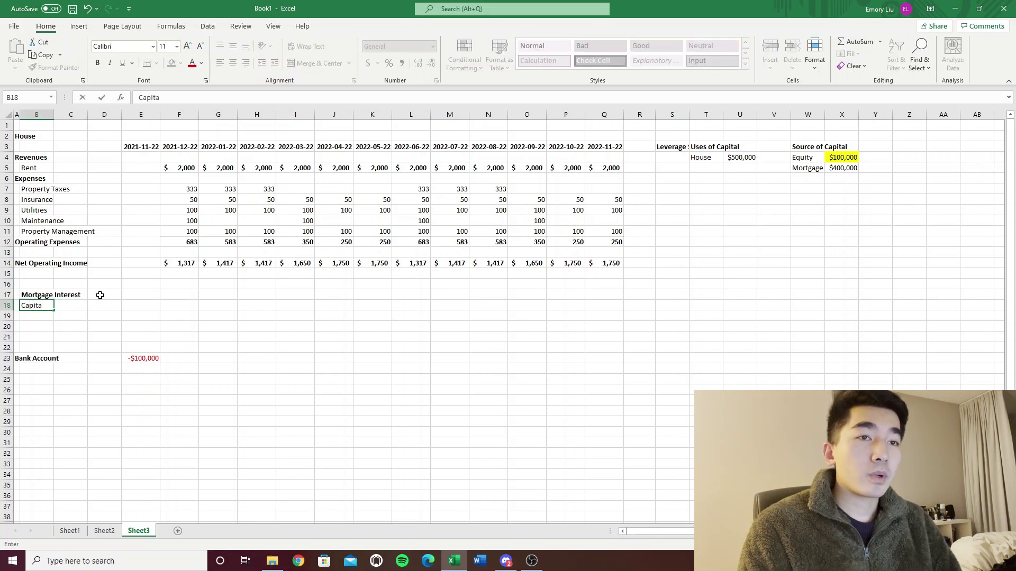
text(l Expenditure)
key(Return)
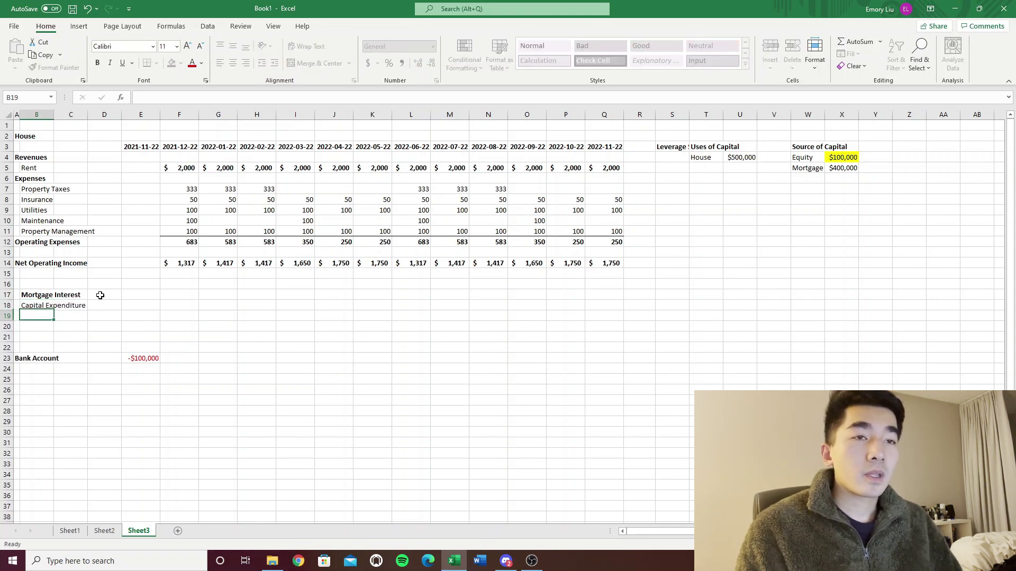
key(Up)
key(ctrl+b)
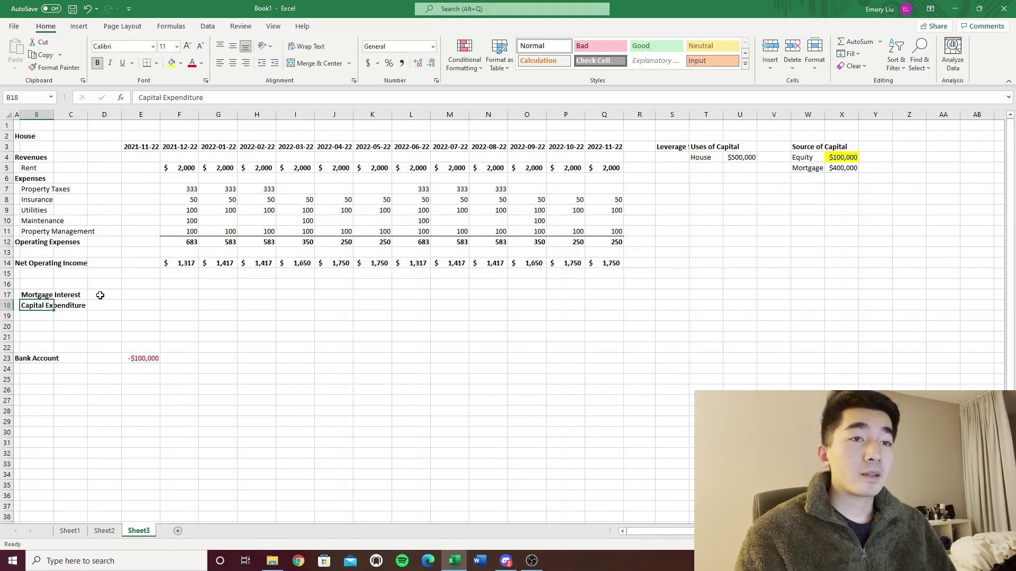
Review the column B labels from the operating expenses down through Net Operating Income, Mortgage Interest and Capital Expenditure.
key(Up)
key(Down)
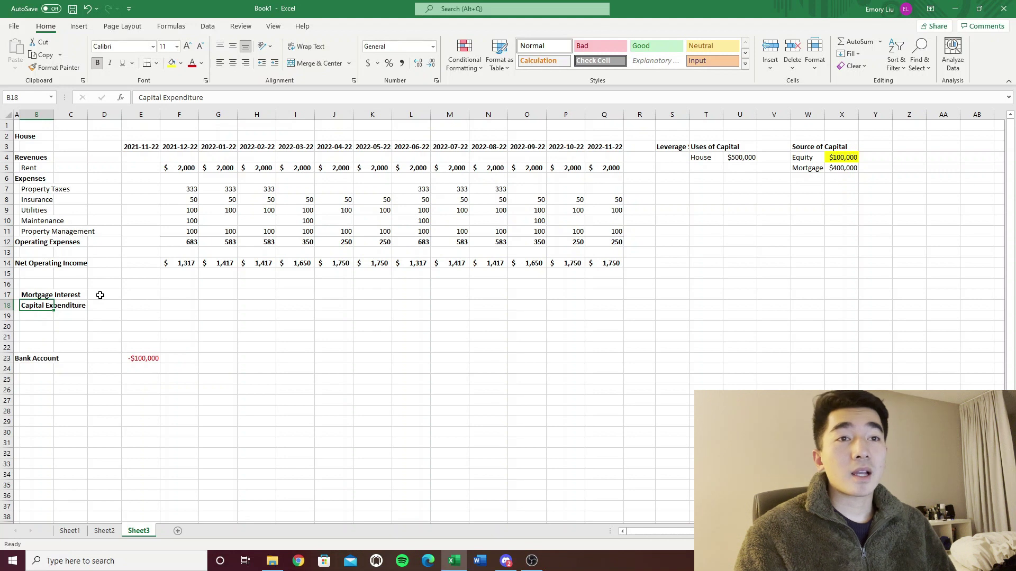
key(shift+Up)
key(Up)
key(Up)
key(Up)
key(Up)
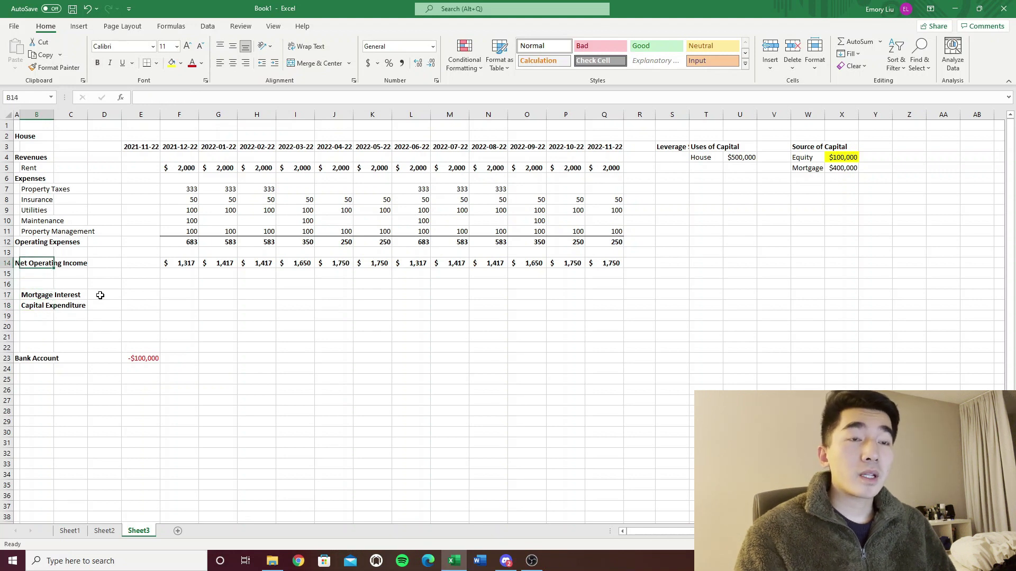
key(Left)
key(Right)
key(Down)
key(Down)
key(Down)
key(Down)
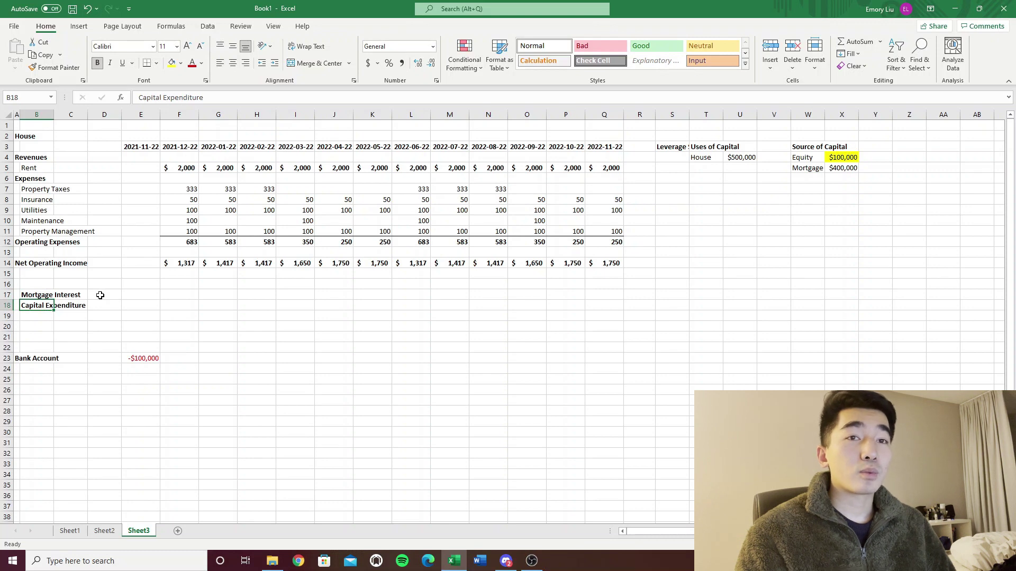
key(Up)
key(Up)
key(Up)
key(Up)
key(Up)
key(Up)
key(Up)
key(Up)
key(Up)
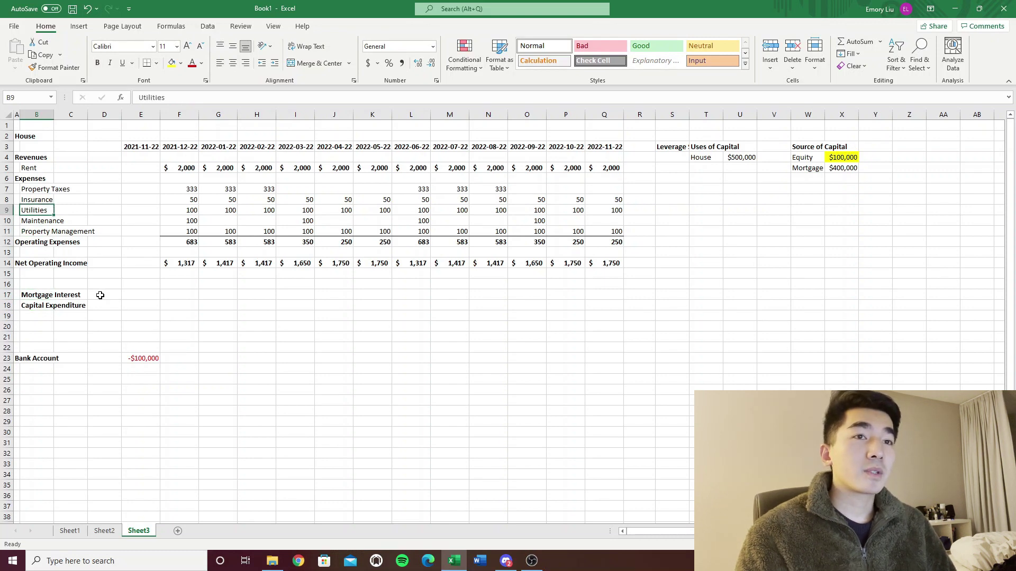
key(Down)
key(Down)
key(Down)
key(Down)
key(Down)
key(Down)
key(Down)
key(Down)
key(Down)
key(Down)
key(Down)
key(Down)
key(Up)
key(Up)
key(Up)
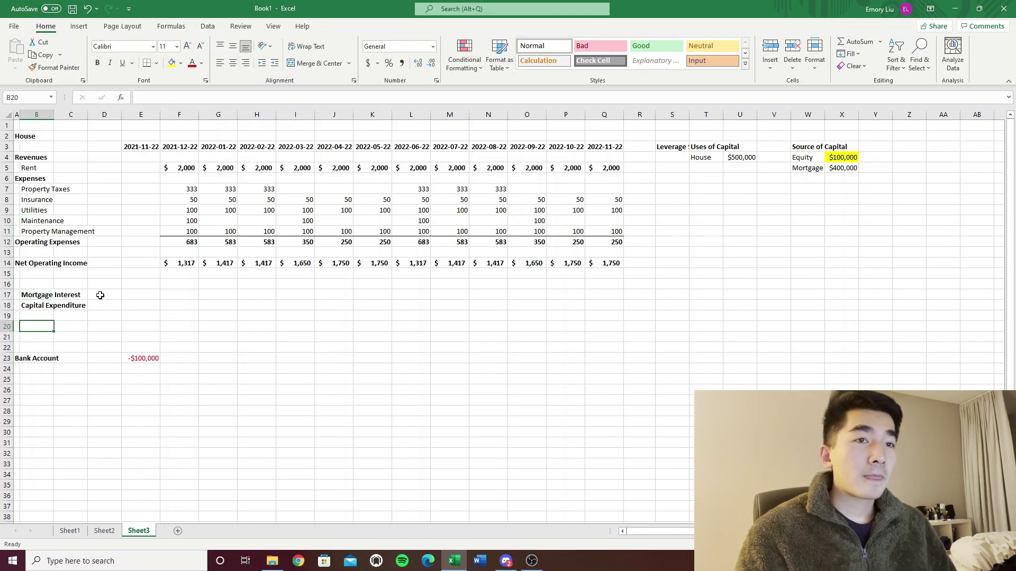
key(Up)
key(Down)
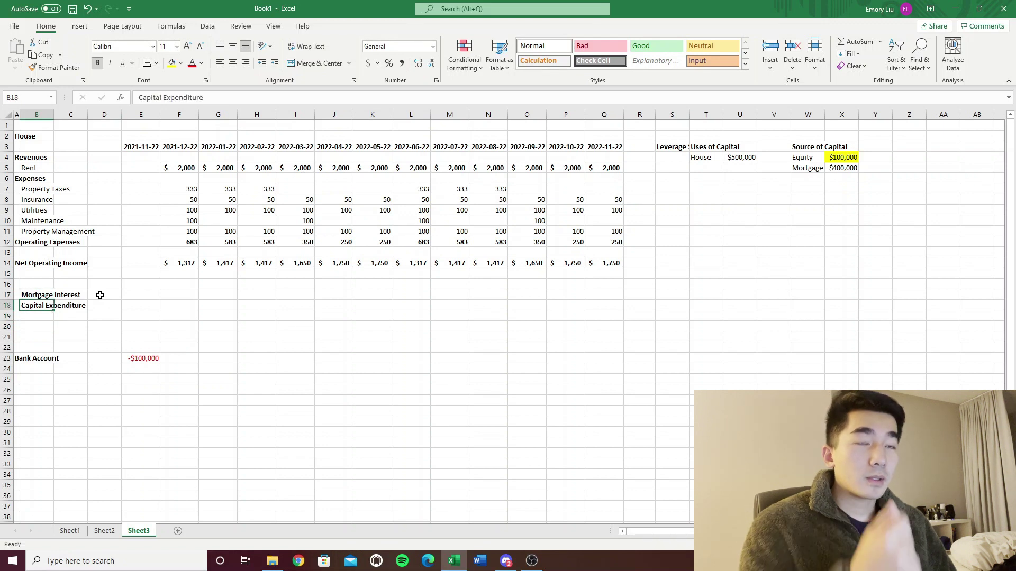
key(Up)
key(Up)
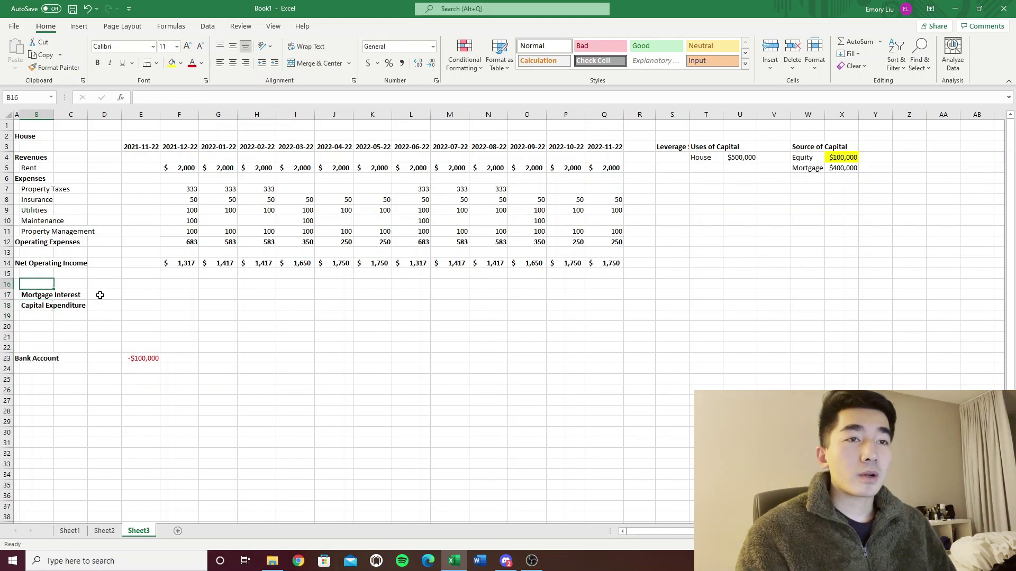
Try Change in working capital as the label in cell B19, below Capital Expenditure.
key(Down)
key(Down)
key(Down)
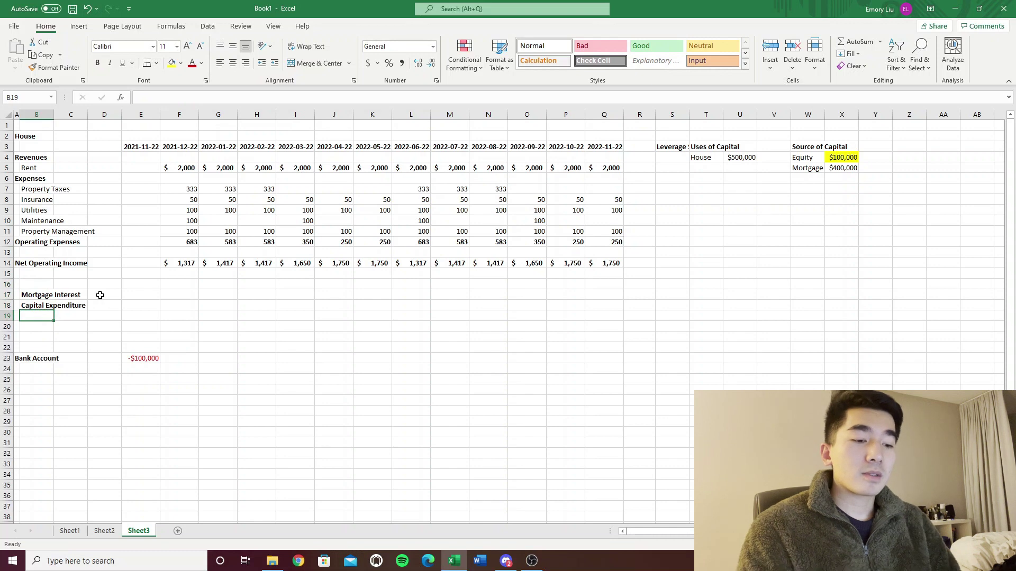
text(Change in w)
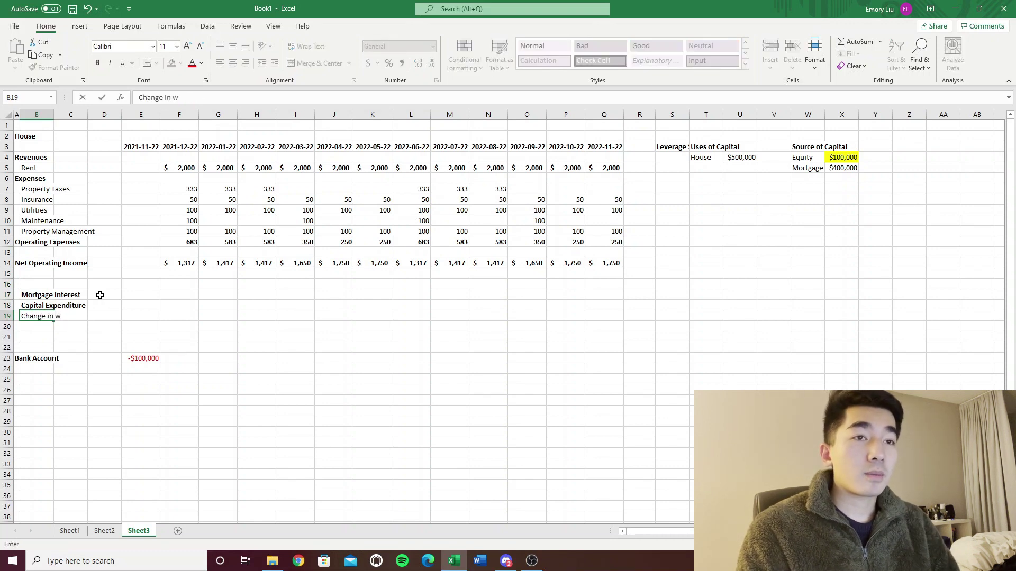
text(orking capital)
key(Return)
key(Up)
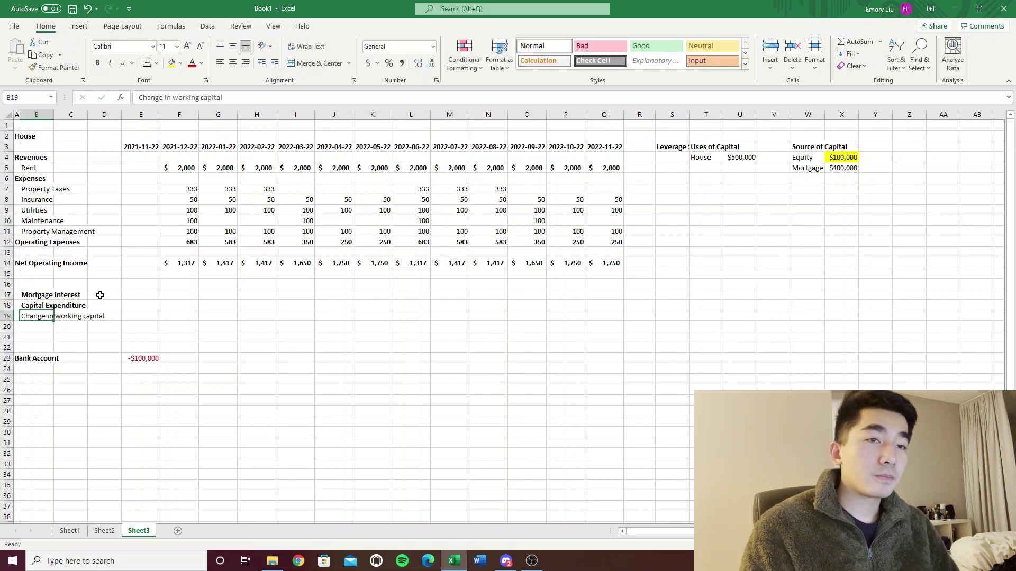
key(Delete)
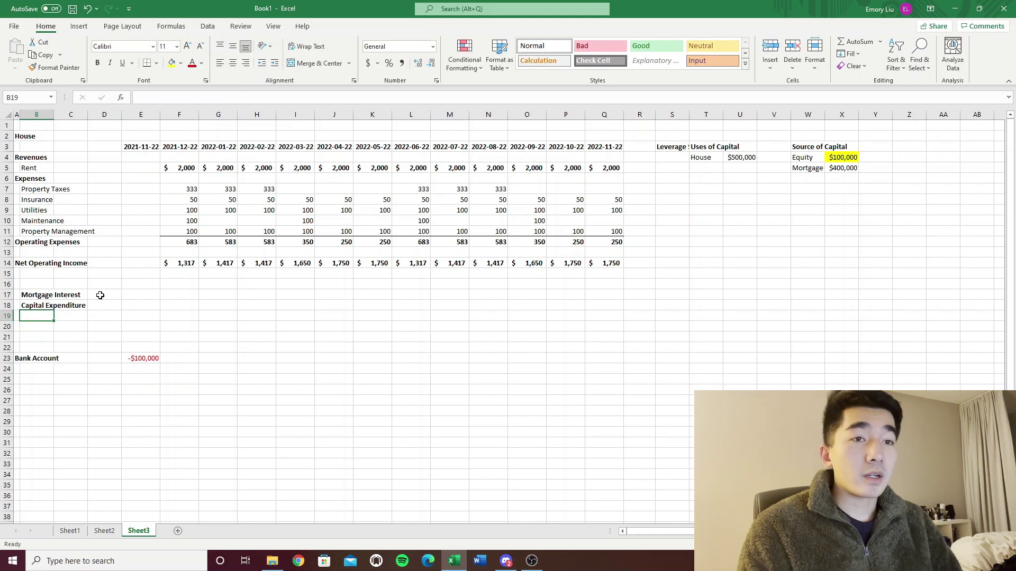
Try New Loans as the label in cell B19.
text(New Loans)
key(Return)
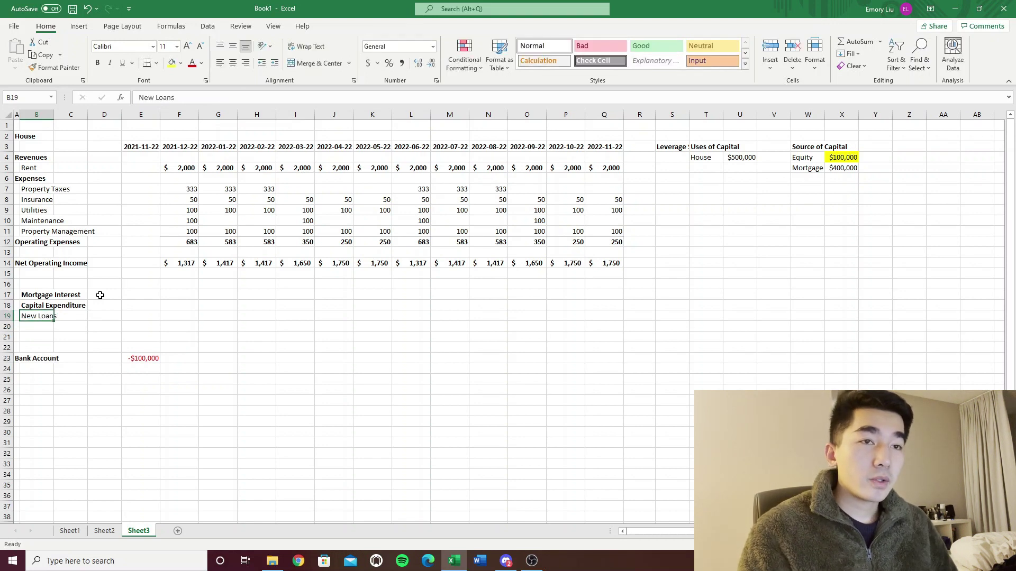
key(Right)
key(Right)
key(Right)
key(Up)
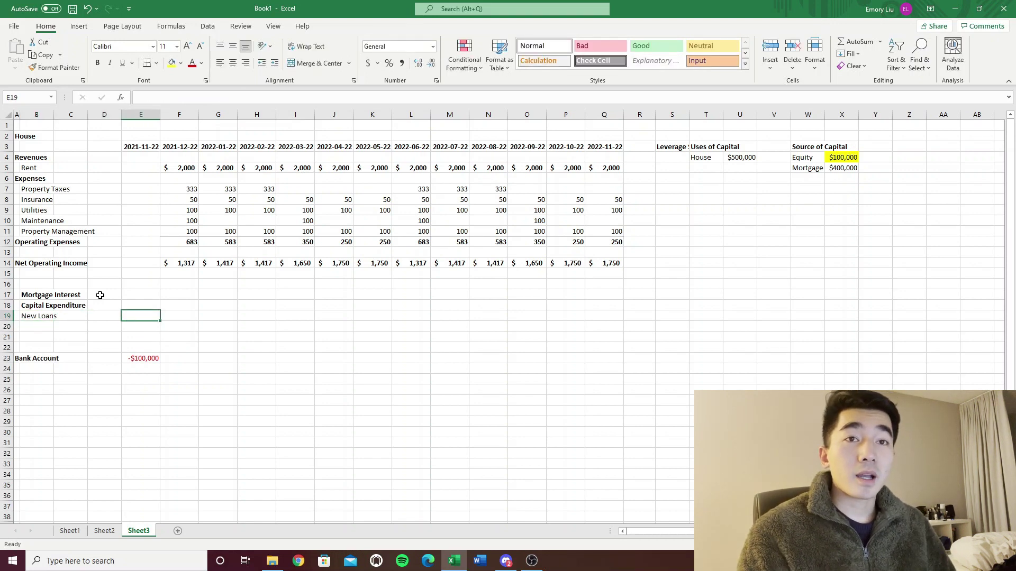
key(Left)
key(Left)
key(Left)
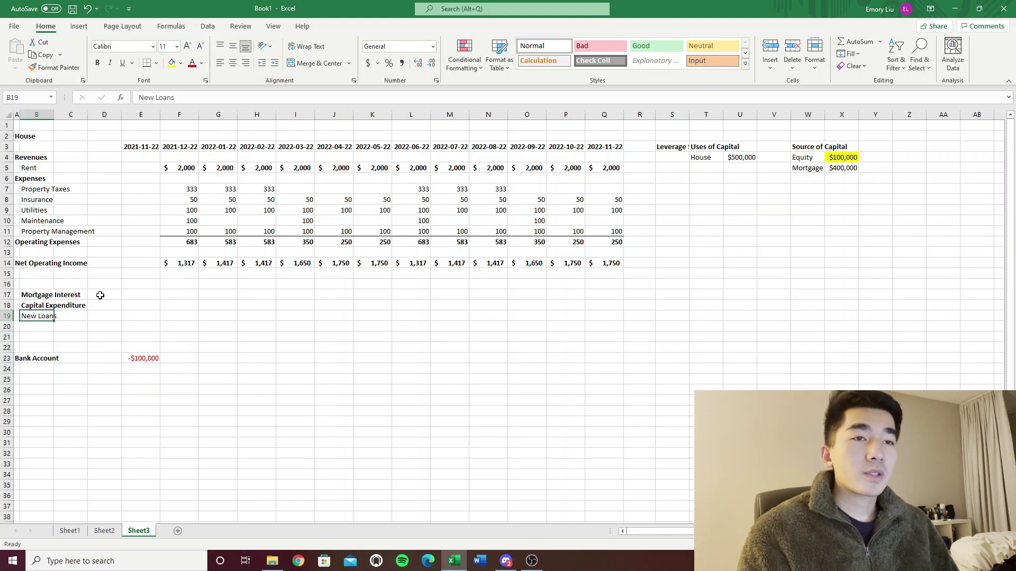
key(Delete)
key(Up)
key(shift+Up)
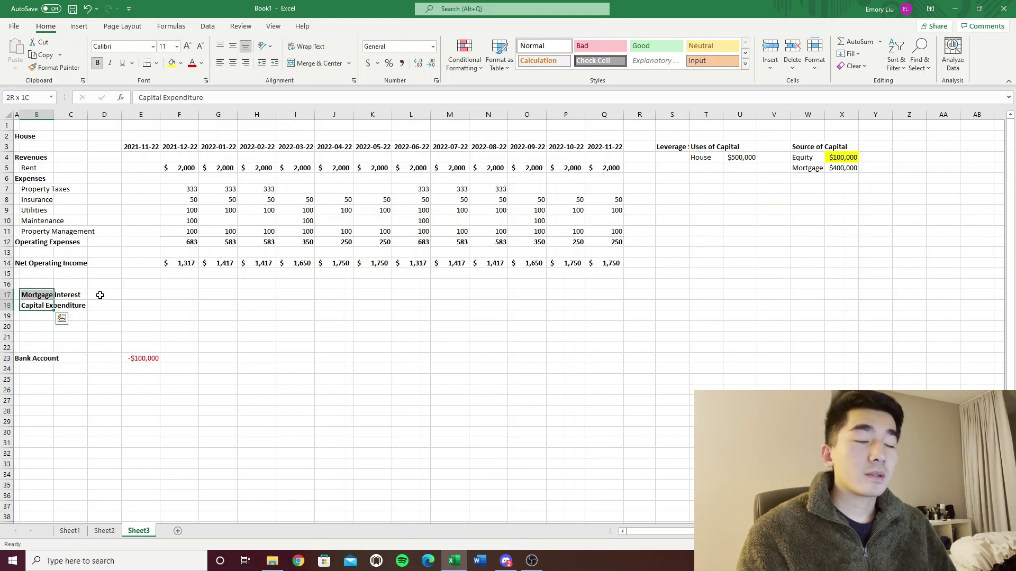
key(ctrl+b)
key(Up)
key(Up)
key(Up)
key(Up)
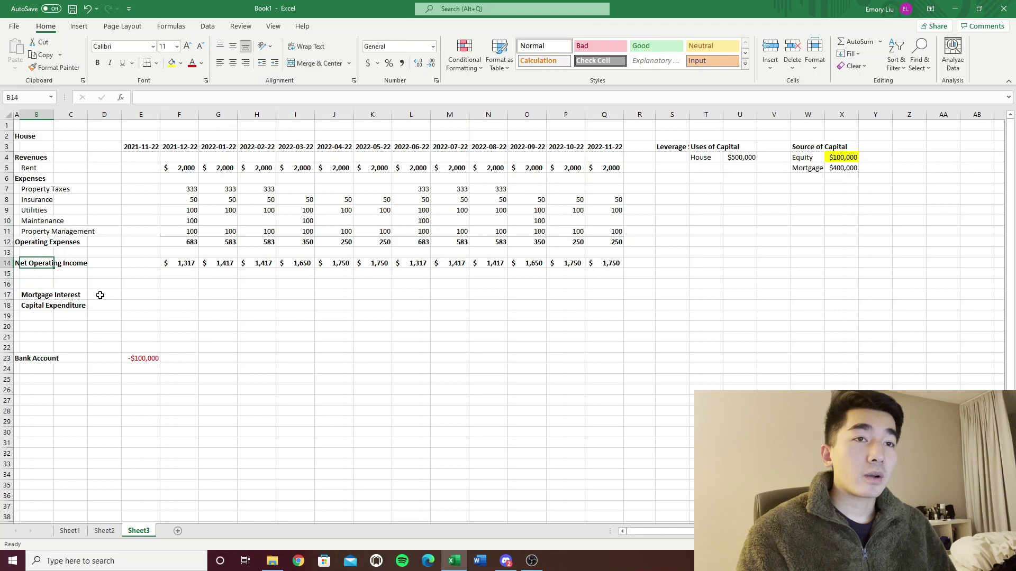
key(Down)
key(Down)
key(Down)
key(Down)
key(Up)
Enter 5% in cell X7, below the Mortgage amount, as the mortgage interest rate.
click(100, 295)
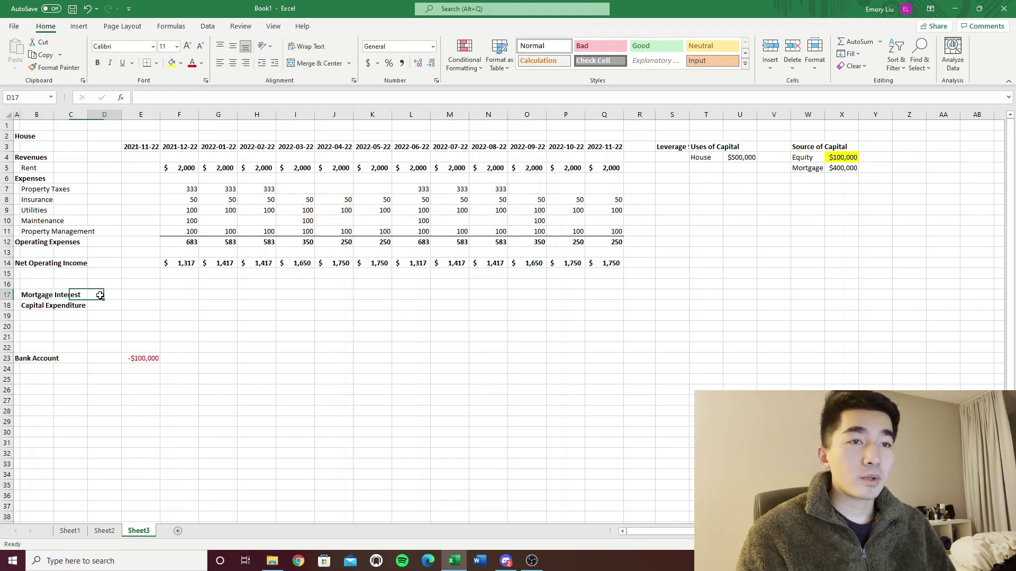
key(Right)
key(Right)
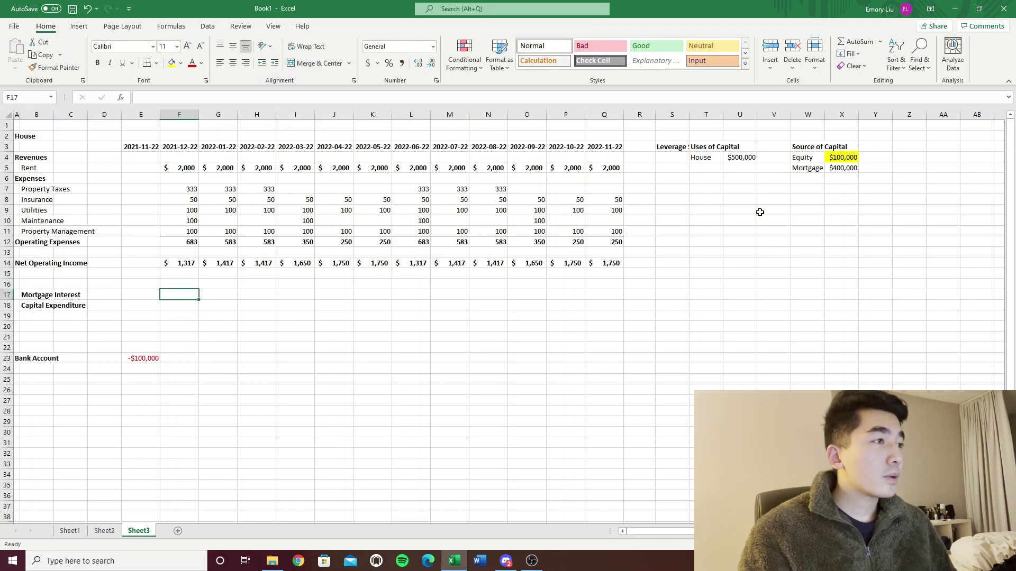
click(846, 191)
text(5%)
key(Return)
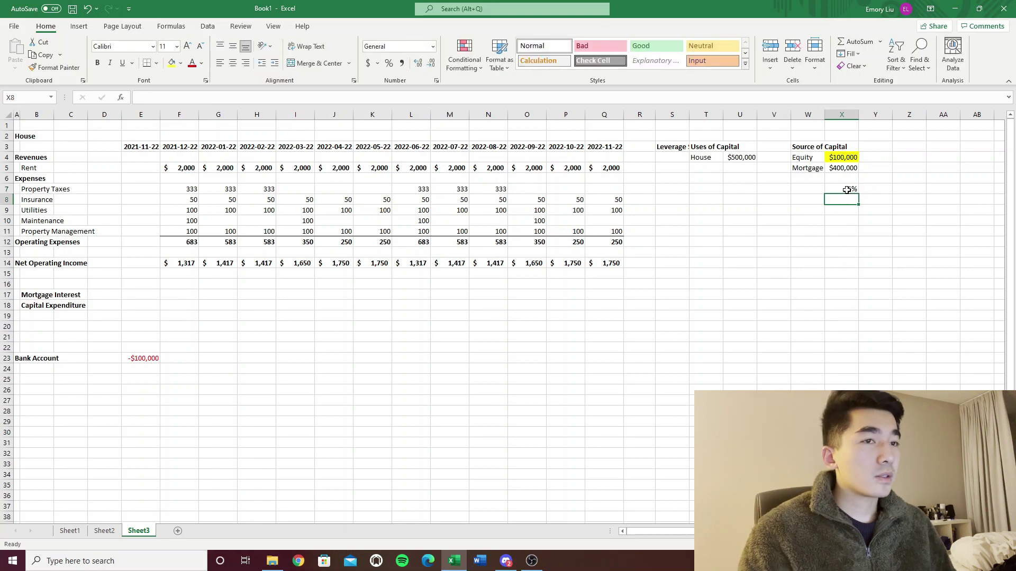
Calculate the first month's mortgage interest in F17 with the formula =-$X$5*$X$7/12.
click(179, 295)
text(=)
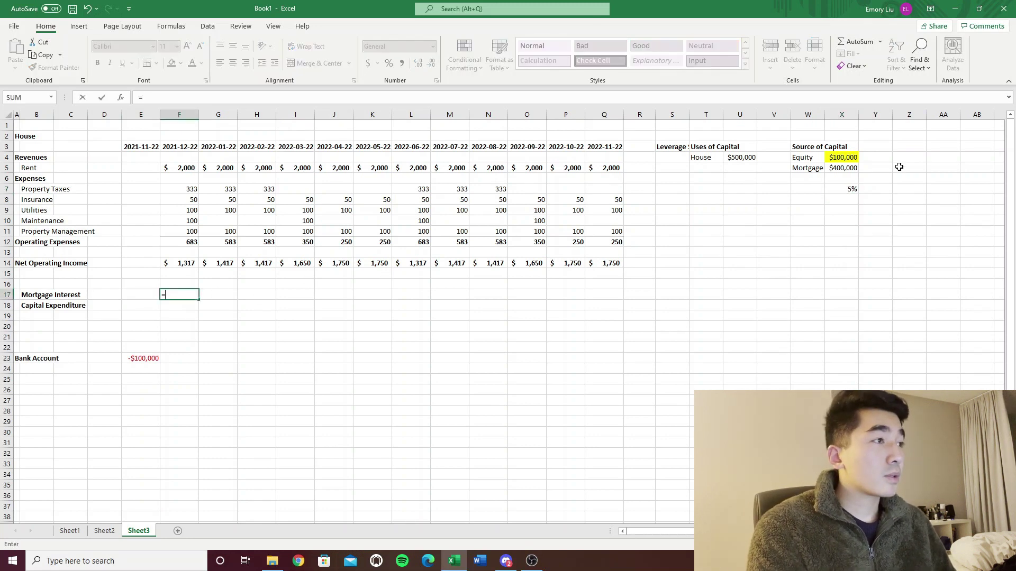
click(851, 168)
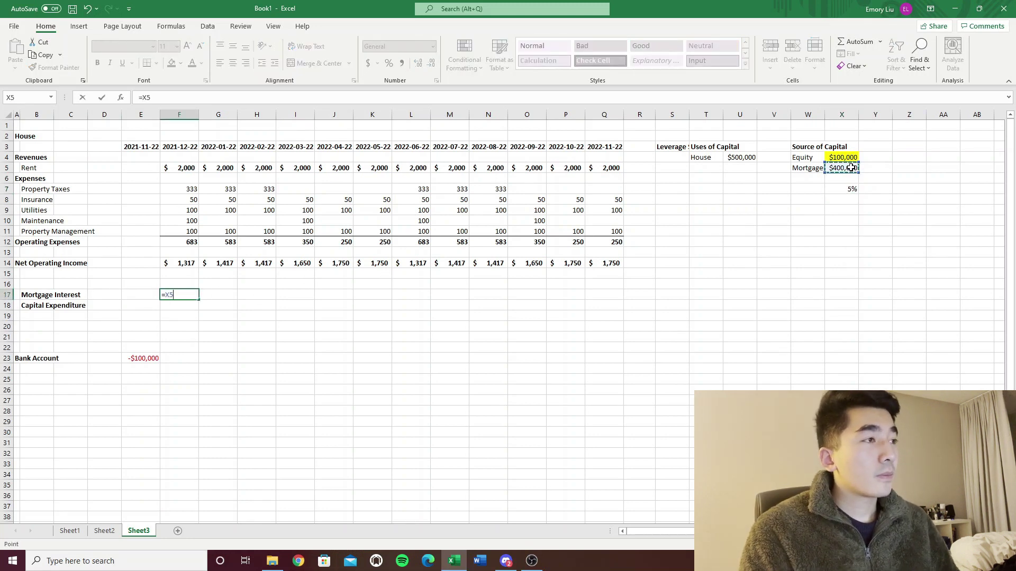
text(*)
click(852, 190)
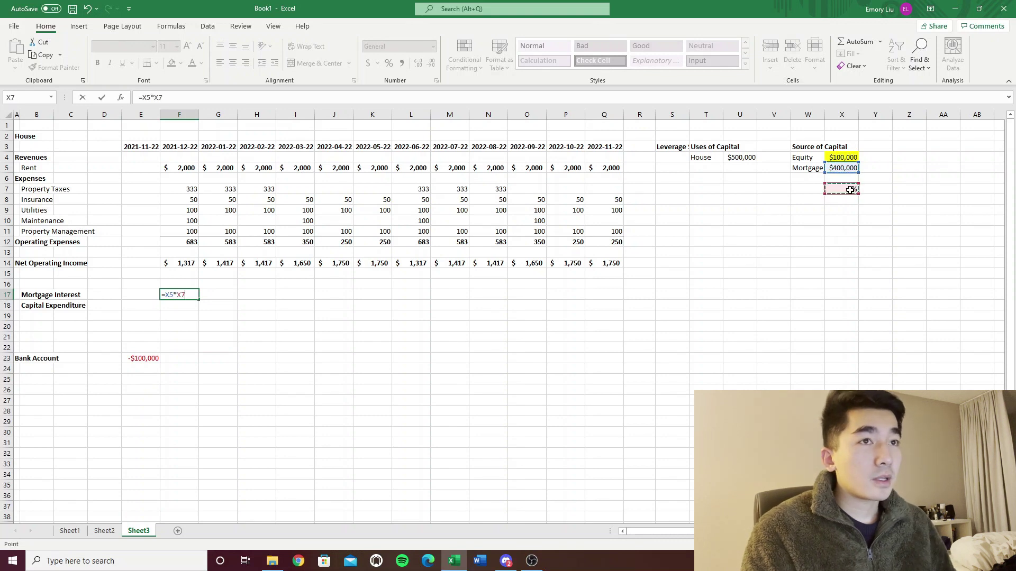
click(145, 95)
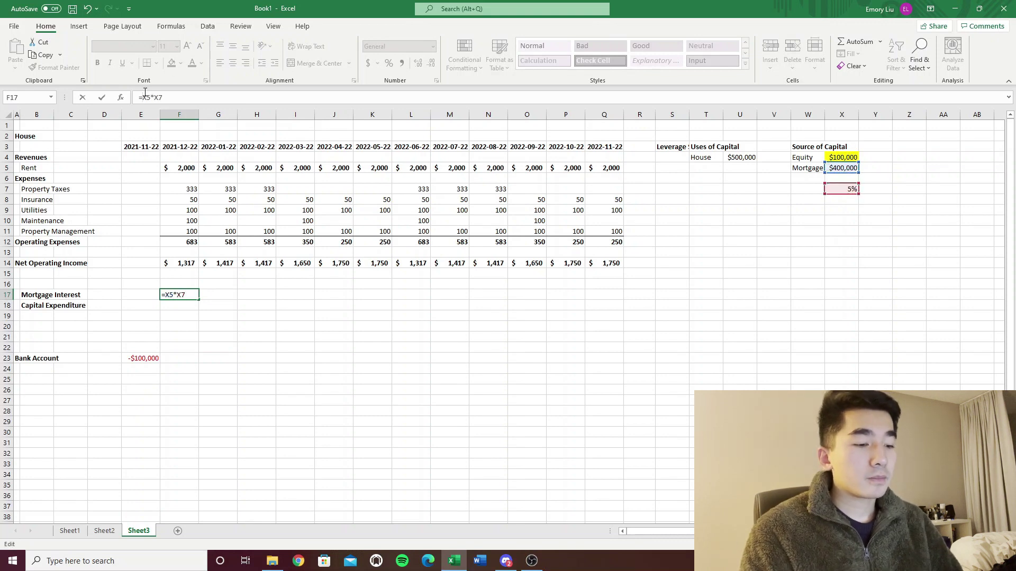
text(-)
drag(144, 98, 167, 97)
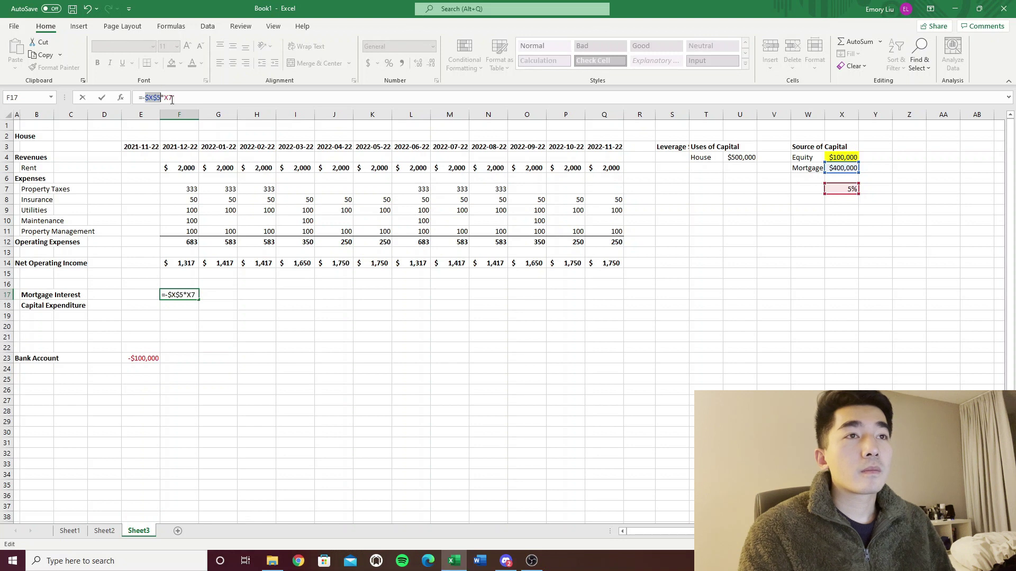
key(F4)
text(/12)
key(Return)
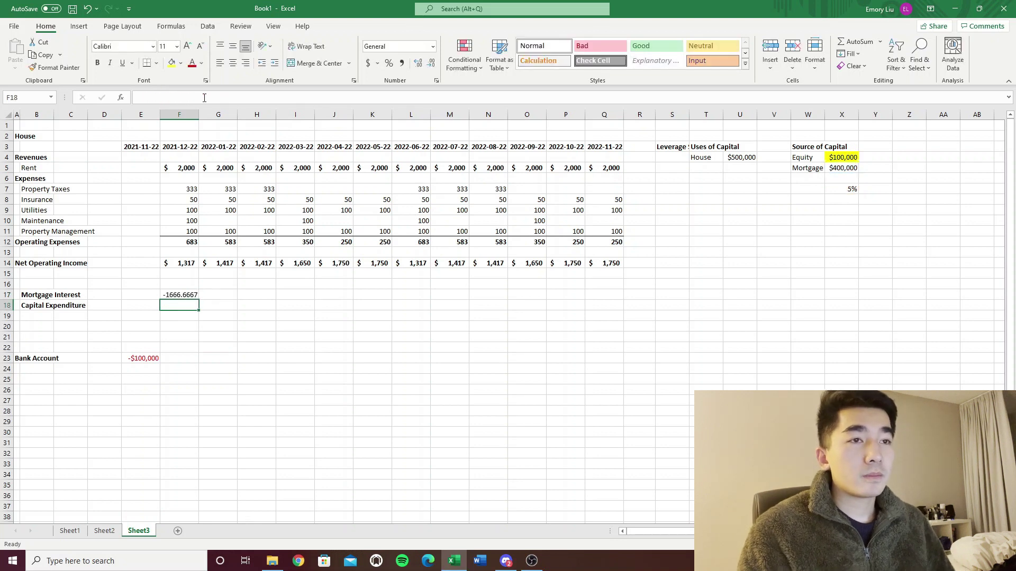
Copy the currency formatting of the first month's Net Operating Income in F14 onto the Mortgage Interest cell F17.
key(Up)
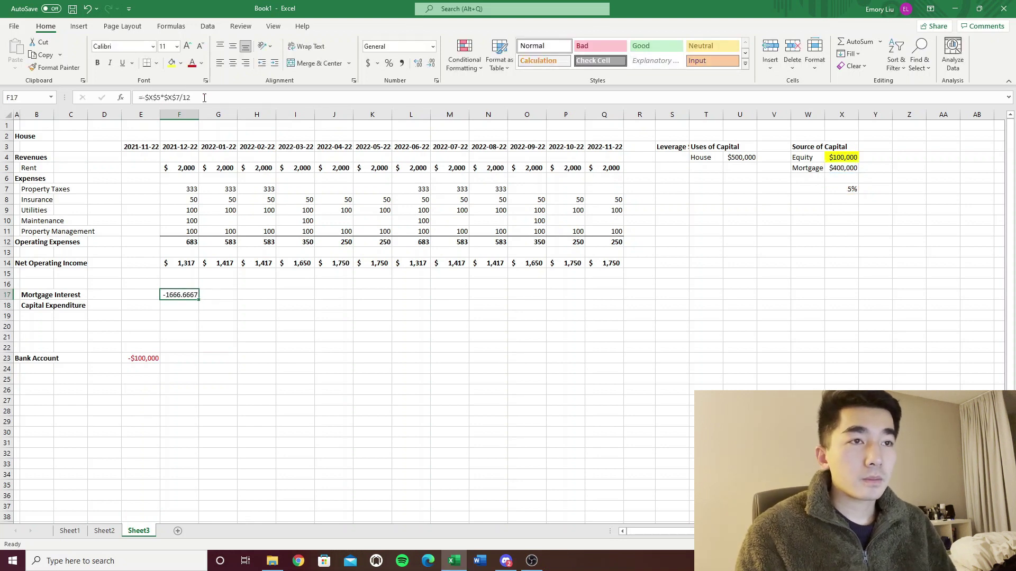
key(Up)
key(Up)
key(Up)
key(alt+h)
key(f)
key(p)
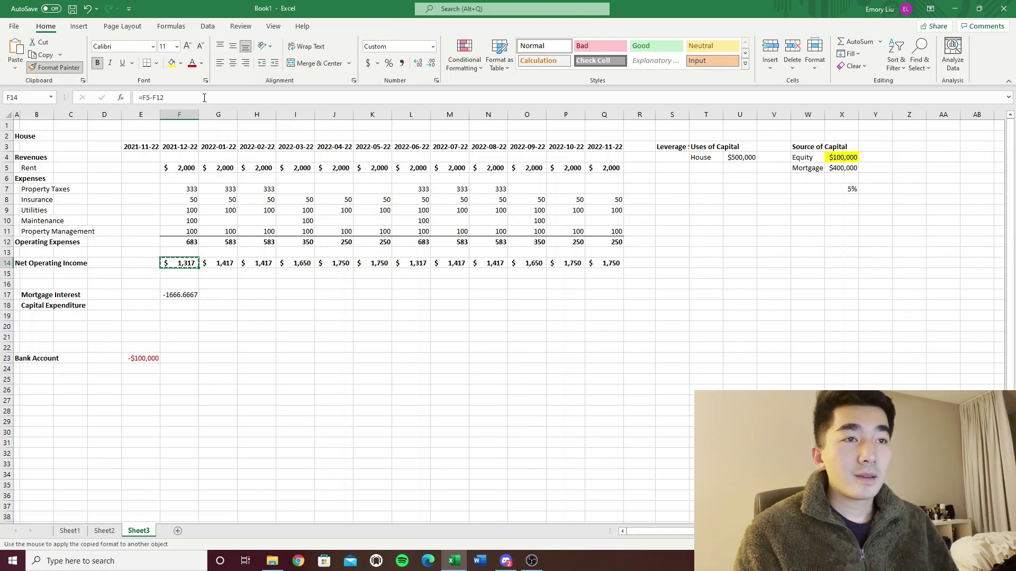
click(179, 295)
click(252, 297)
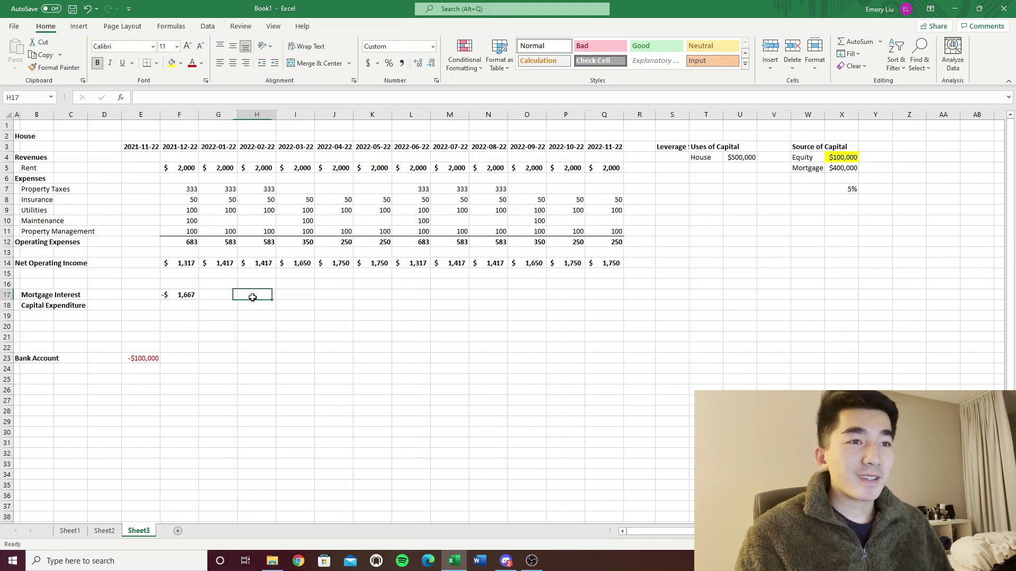
click(189, 294)
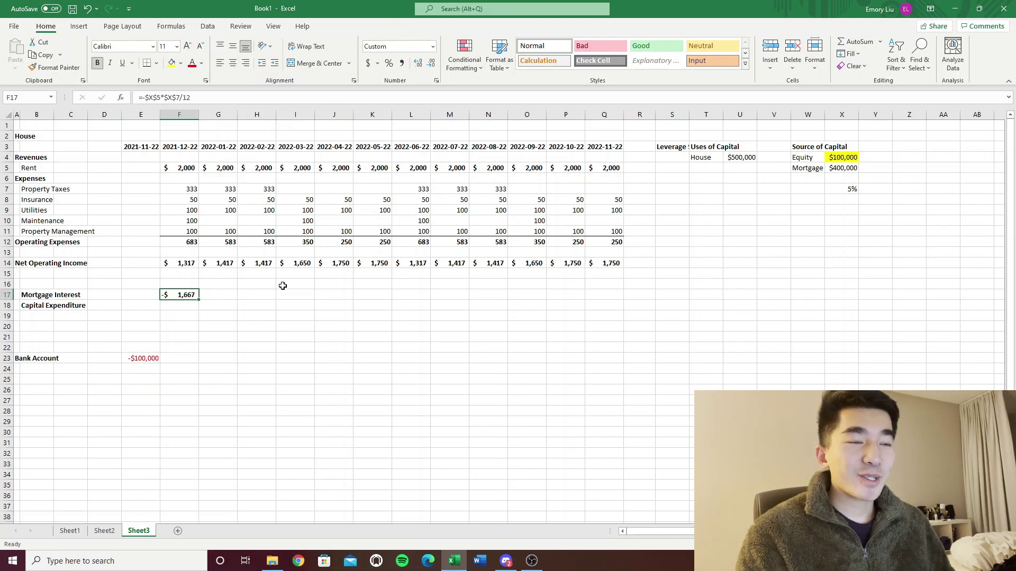
Set the mortgage interest rate in X7 to 3% and fill the interest formula from F17 across to Q17 without bold.
click(849, 189)
text(3)
key(Return)
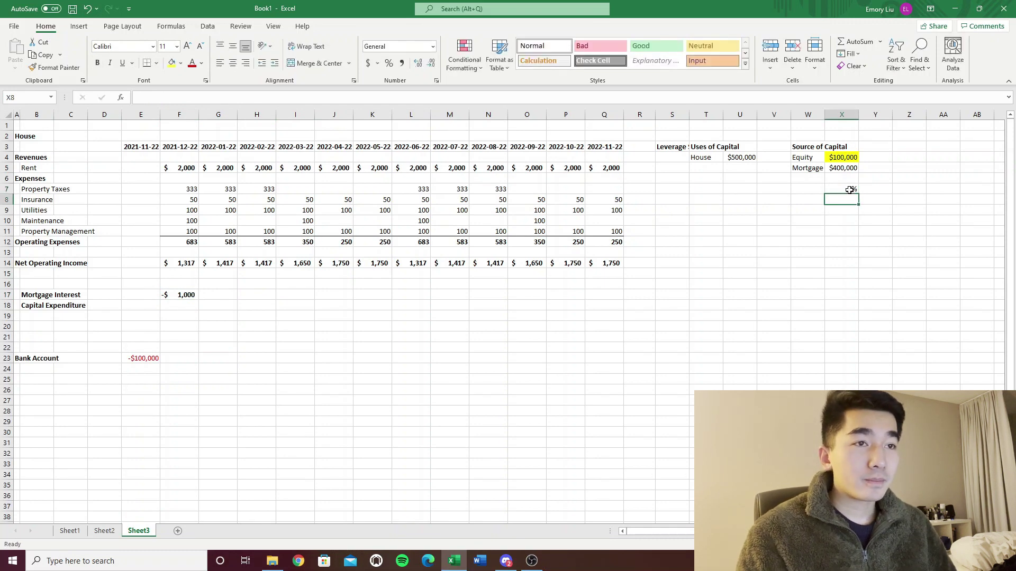
drag(180, 295, 592, 294)
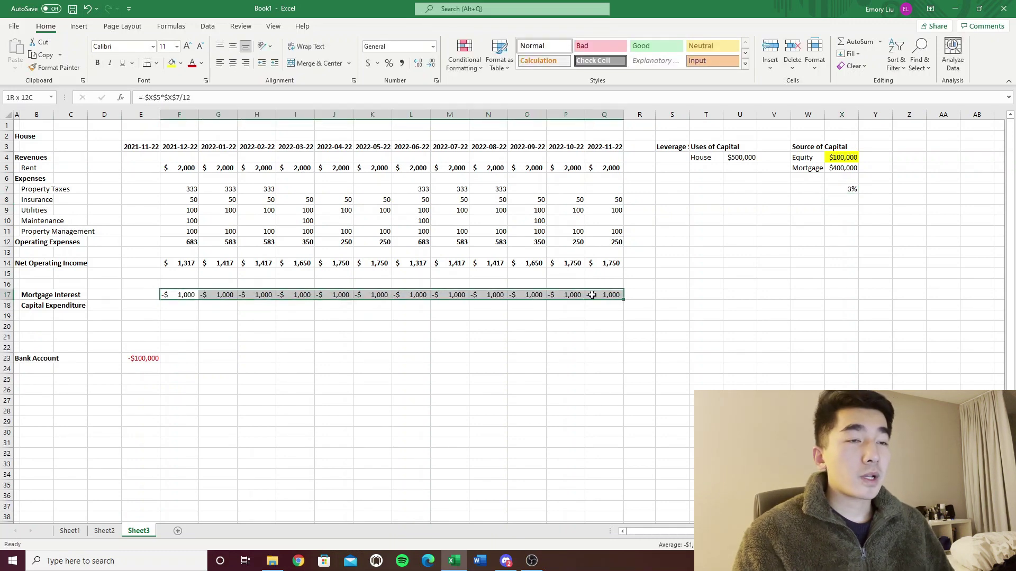
click(189, 295)
Enter -500 in I18 as the Capital Expenditure for 2022-03-22.
click(193, 307)
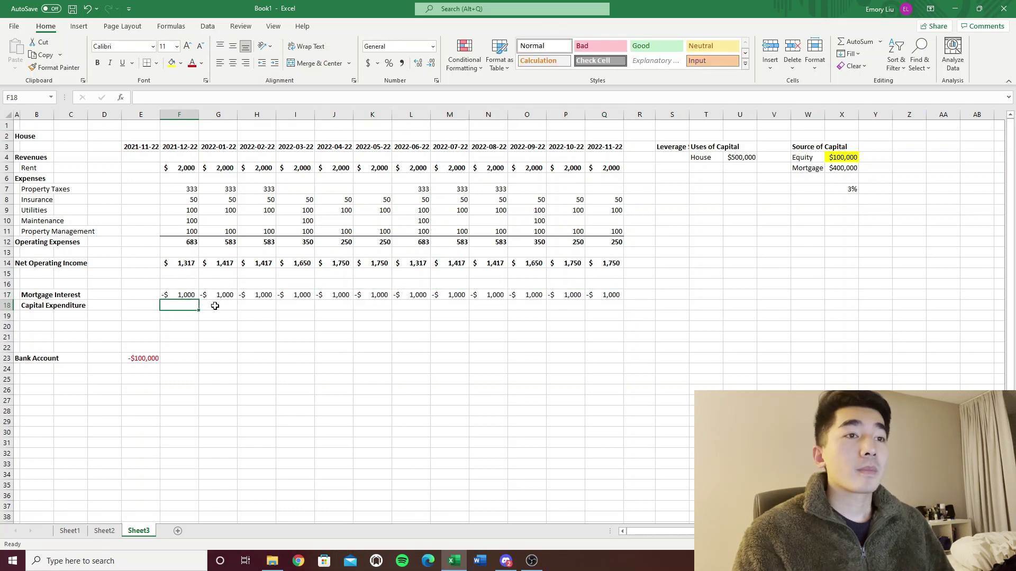
key(Right)
key(Right)
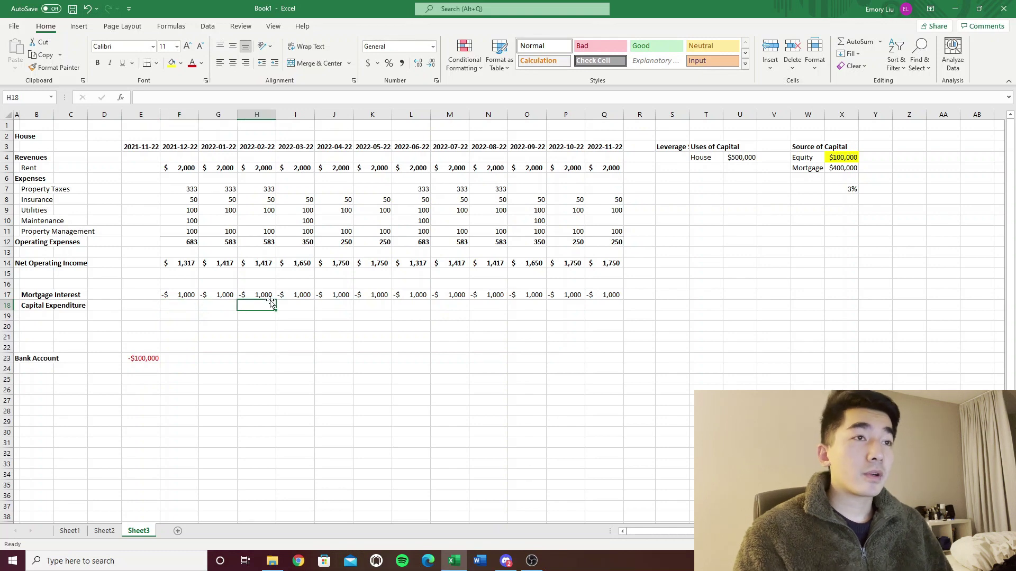
key(Right)
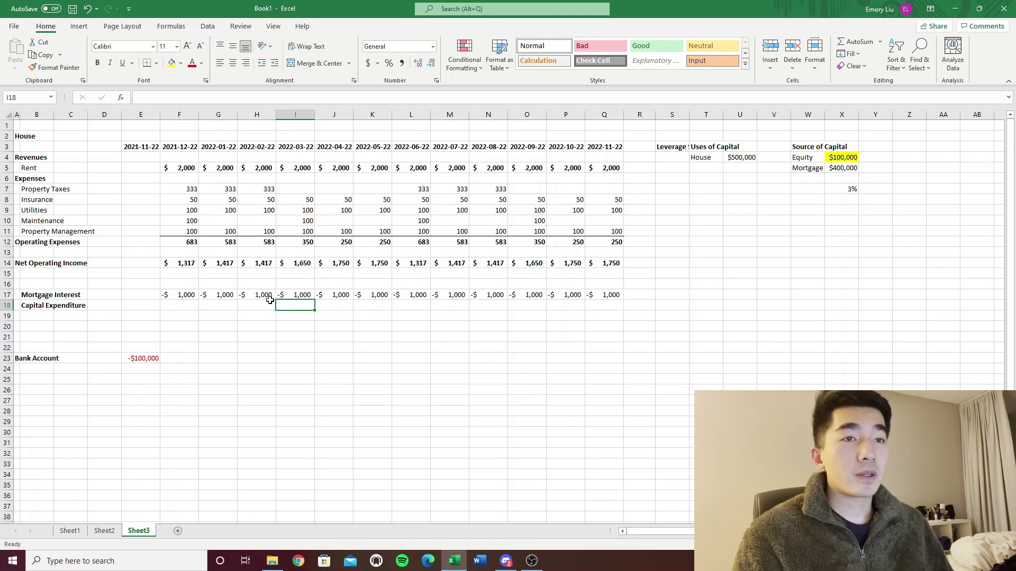
text(500)
key(Return)
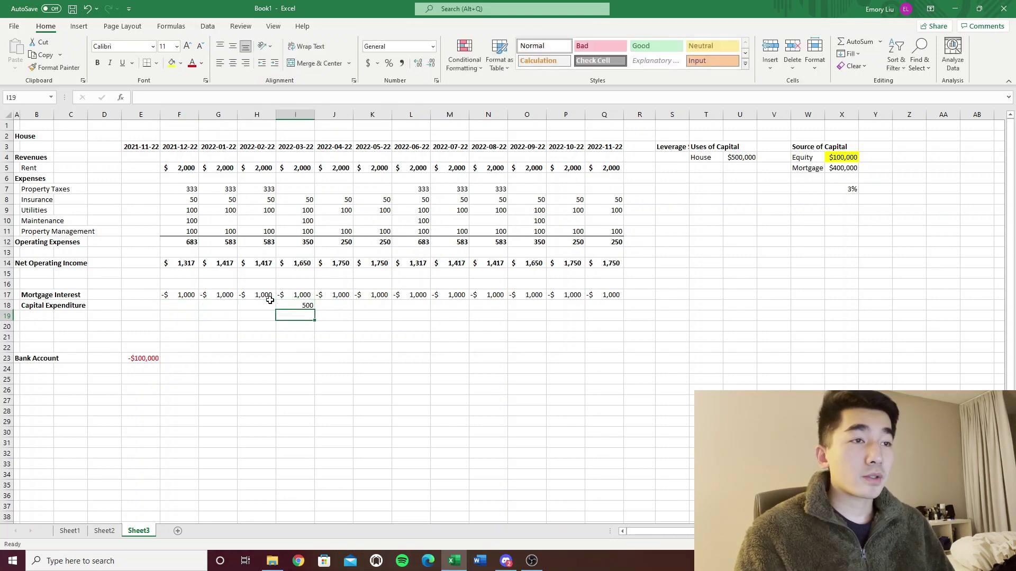
key(Up)
text(-5400)
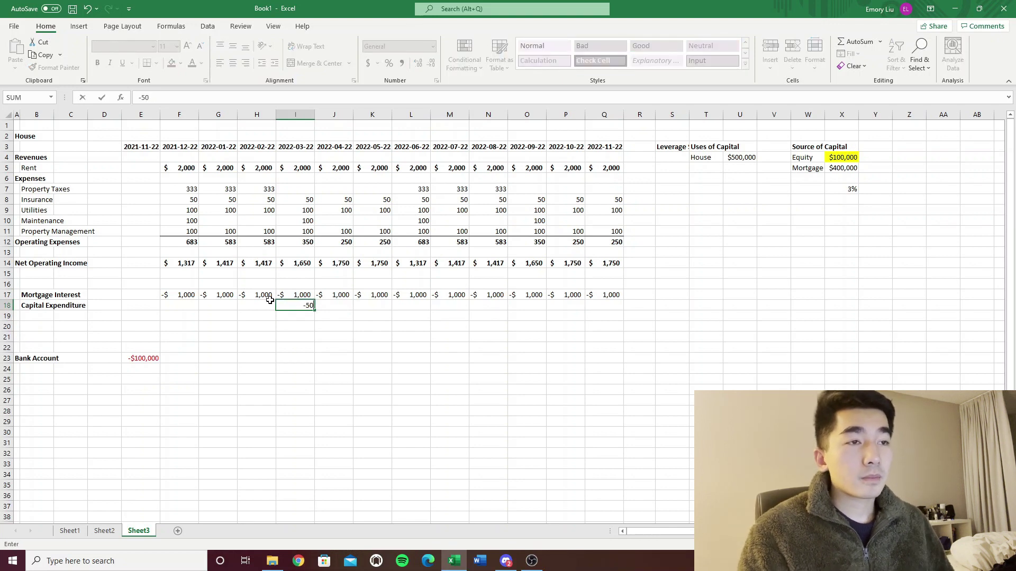
text(0)
Enter -600 in O18 as the Capital Expenditure for 2022-09-22.
key(Right)
key(Right)
key(Right)
key(Right)
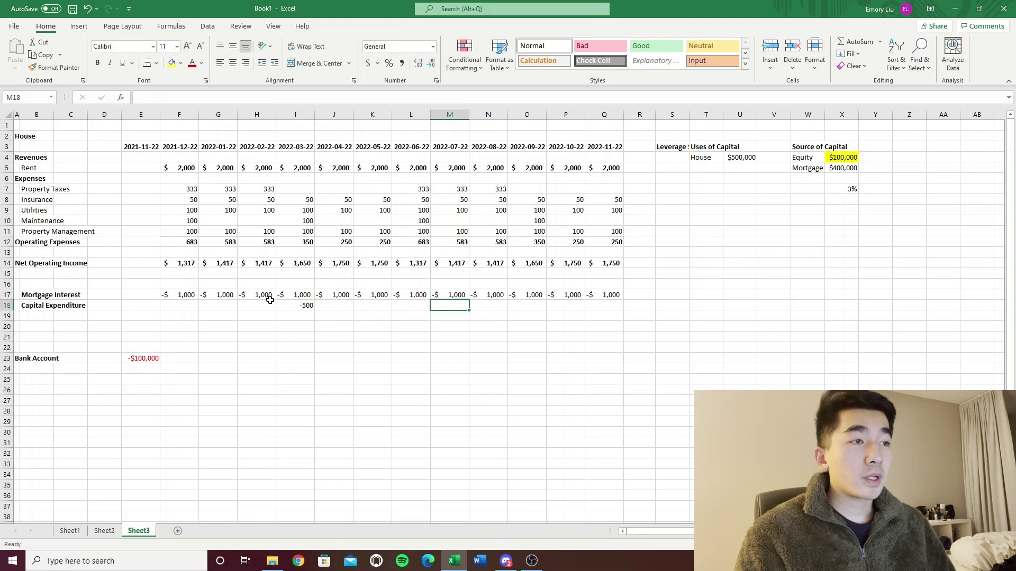
key(Right)
key(Right)
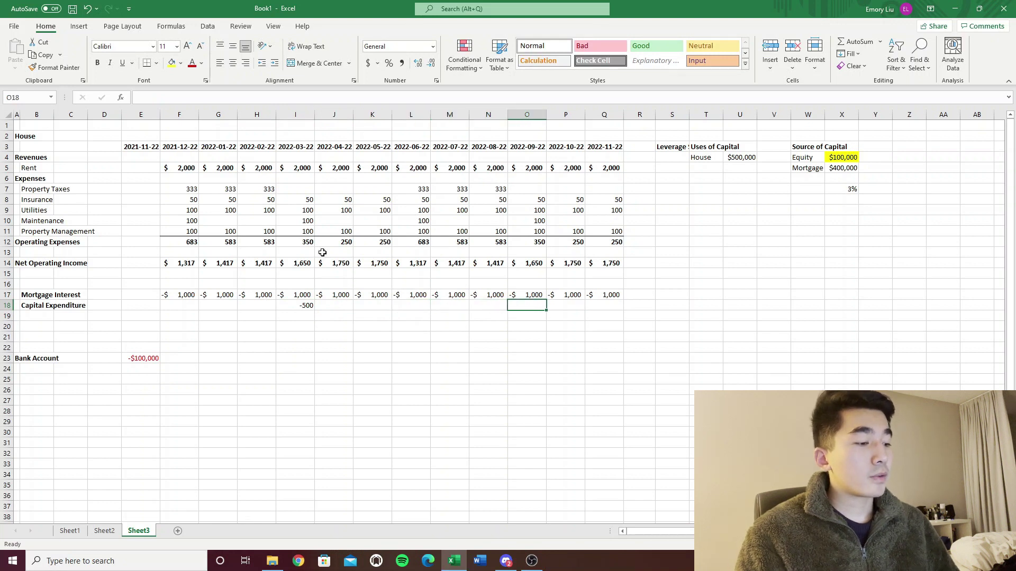
text(-600)
key(Return)
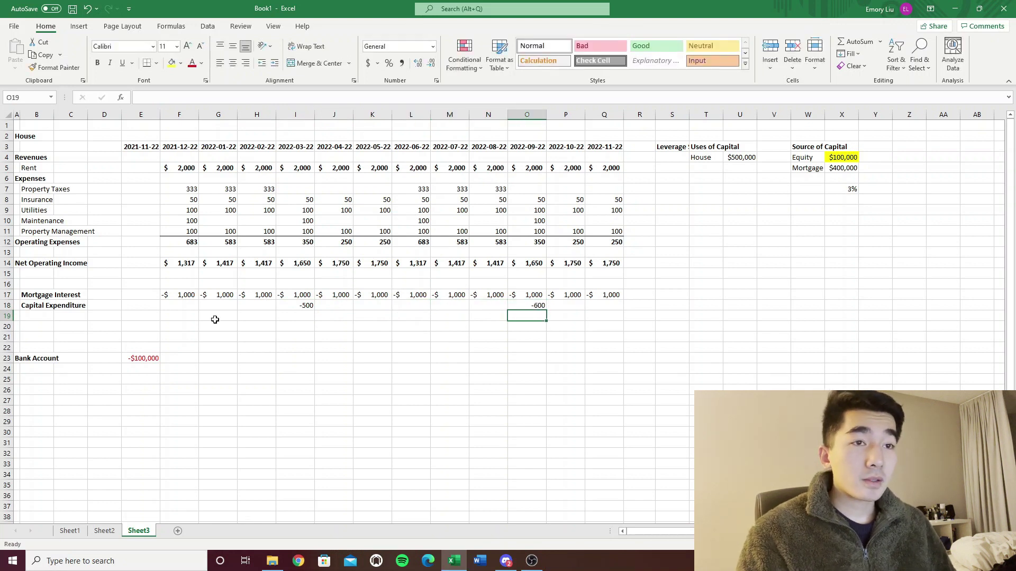
Copy the formatting of the Mortgage Interest row onto the Capital Expenditure cells F18 through Q18.
click(36, 314)
drag(179, 296, 609, 295)
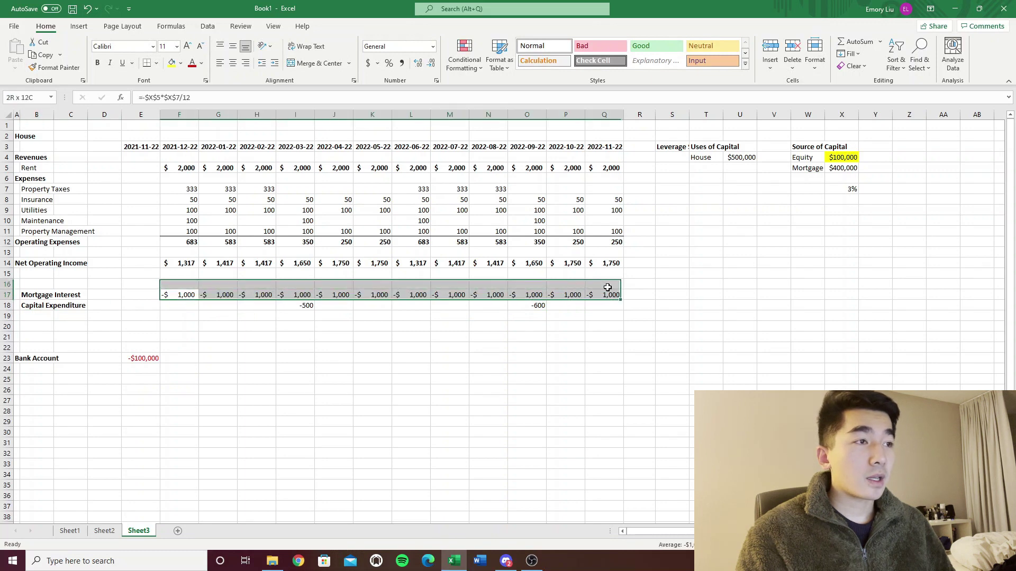
click(55, 67)
mouse_move(180, 306)
mouse_down()
mouse_move(558, 296)
mouse_move(602, 304)
mouse_up()
click(696, 294)
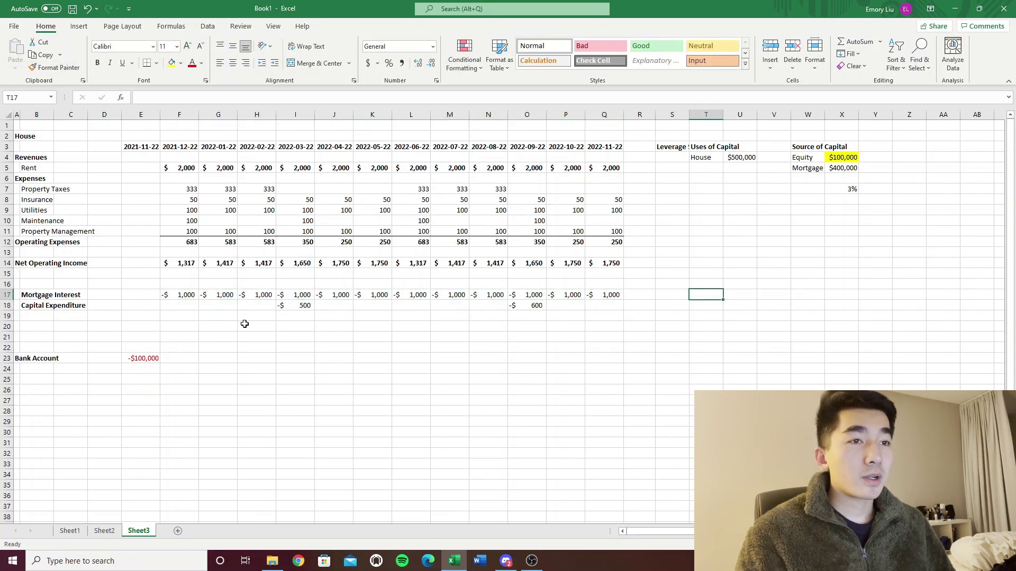
Try filling the mortgage interest formula from F17 down into F18, and undo it.
drag(176, 297, 183, 306)
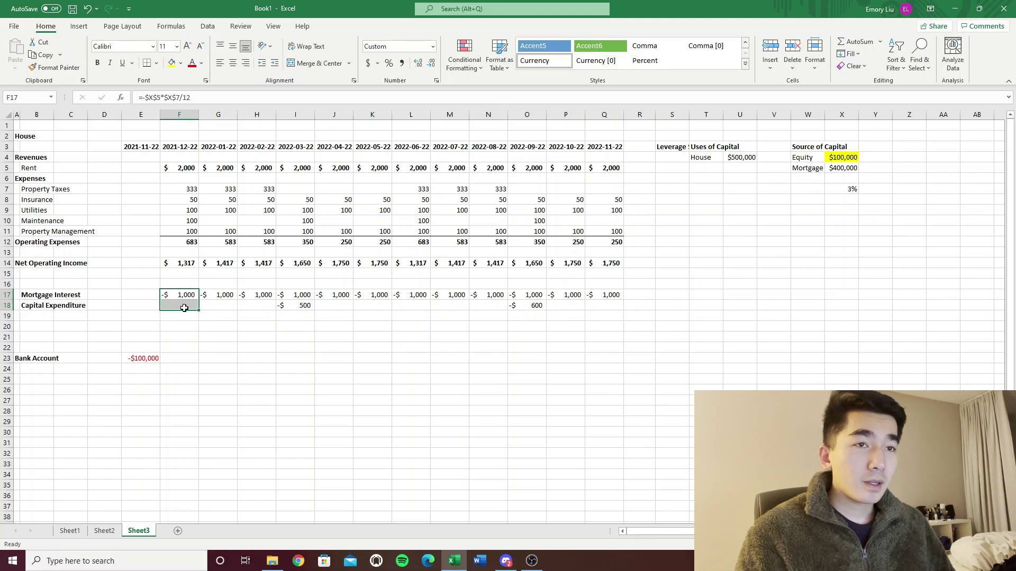
key(ctrl+d)
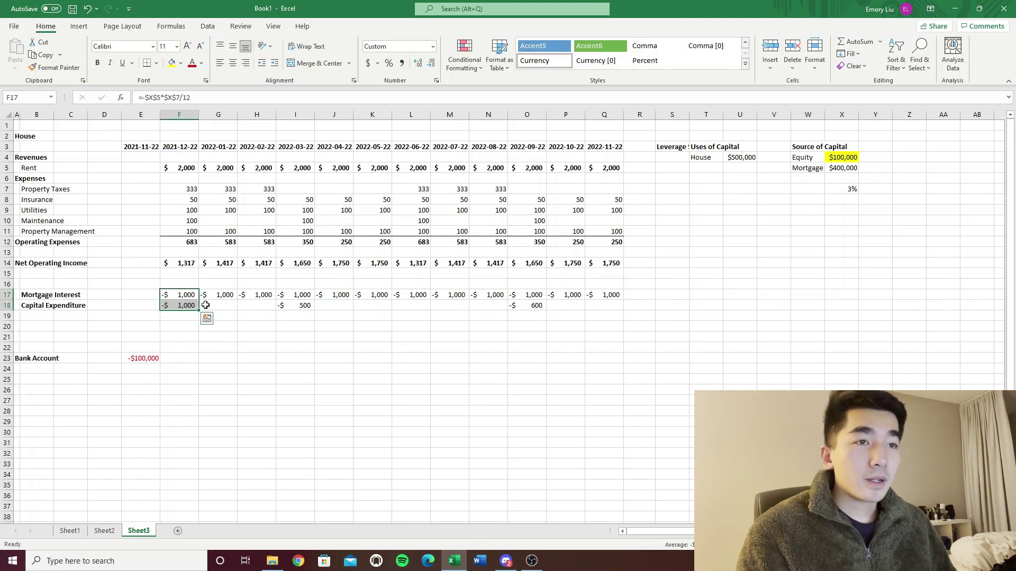
click(181, 316)
key(ctrl+z)
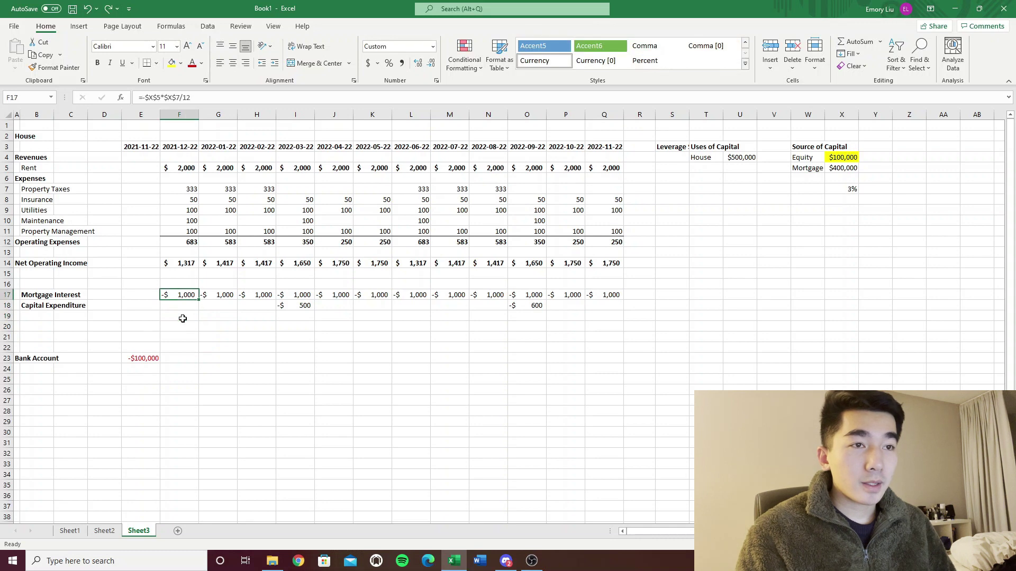
Total mortgage interest and capital expenditure in F19 with =SUM(F17:F18) and fill the formula across to Q19.
shift+click(182, 318)
key(alt+equal)
drag(183, 317, 218, 317)
key(shift+Right)
key(shift+Right)
key(shift+Right)
key(shift+Right)
key(shift+Right)
key(shift+Right)
key(shift+Right)
key(shift+Right)
key(shift+Right)
key(shift+Right)
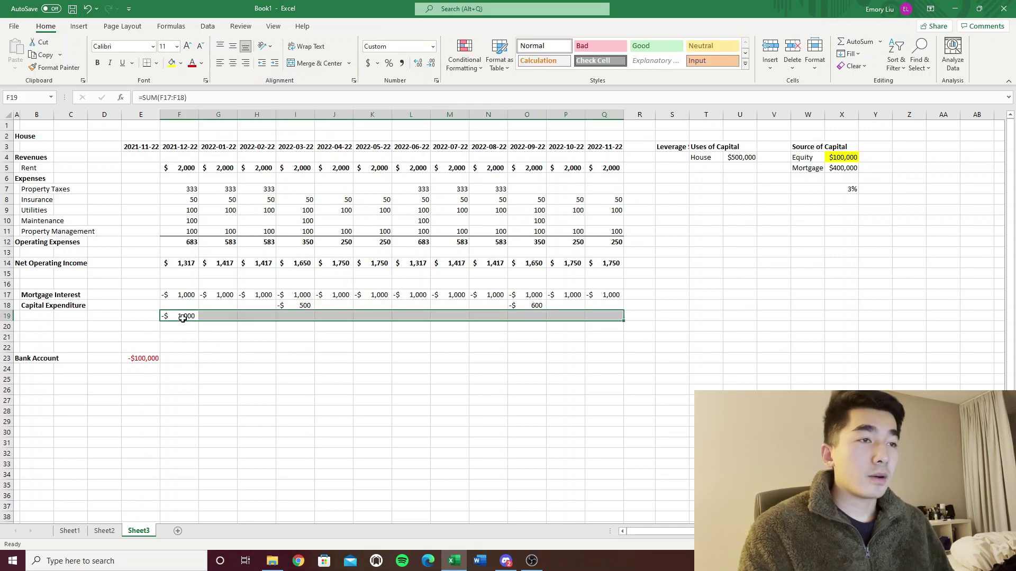
key(ctrl+r)
click(181, 337)
Label the total row in A19 as Non operating cash outflows in bold.
click(41, 314)
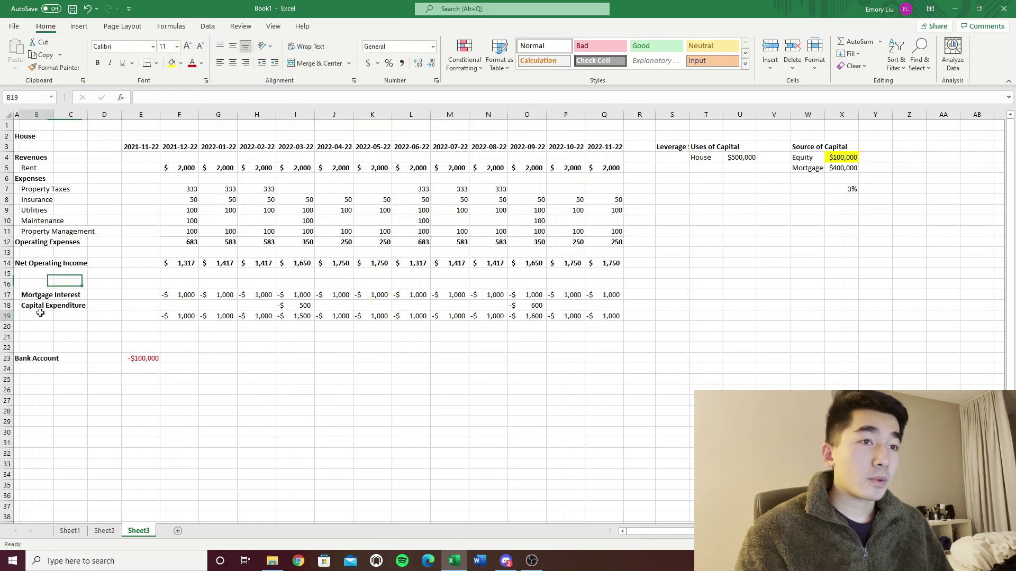
key(Left)
text(Non cash Operating)
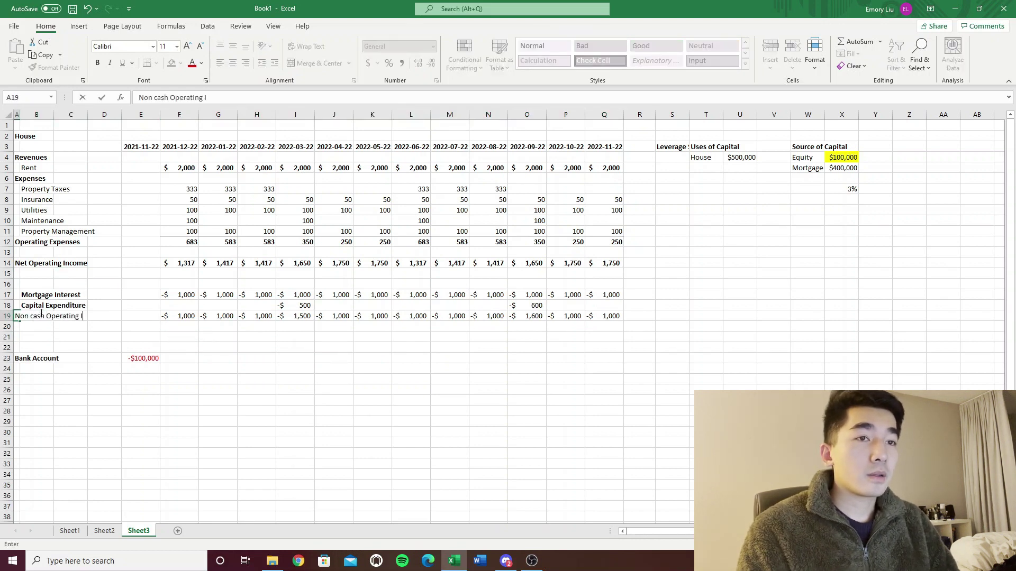
key(BackSpace)
key(BackSpace)
key(BackSpace)
key(BackSpace)
key(BackSpace)
key(BackSpace)
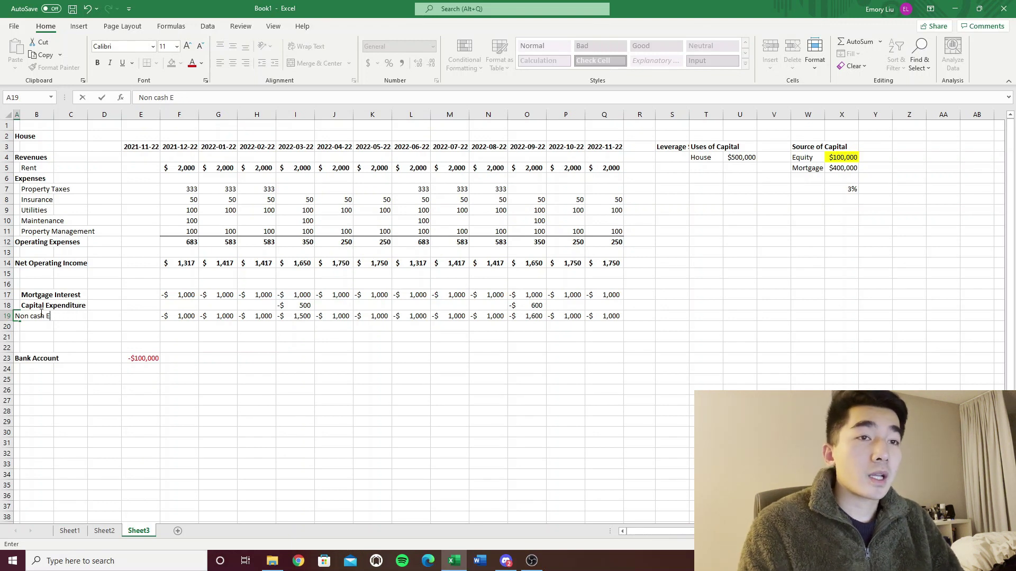
key(BackSpace)
key(BackSpace)
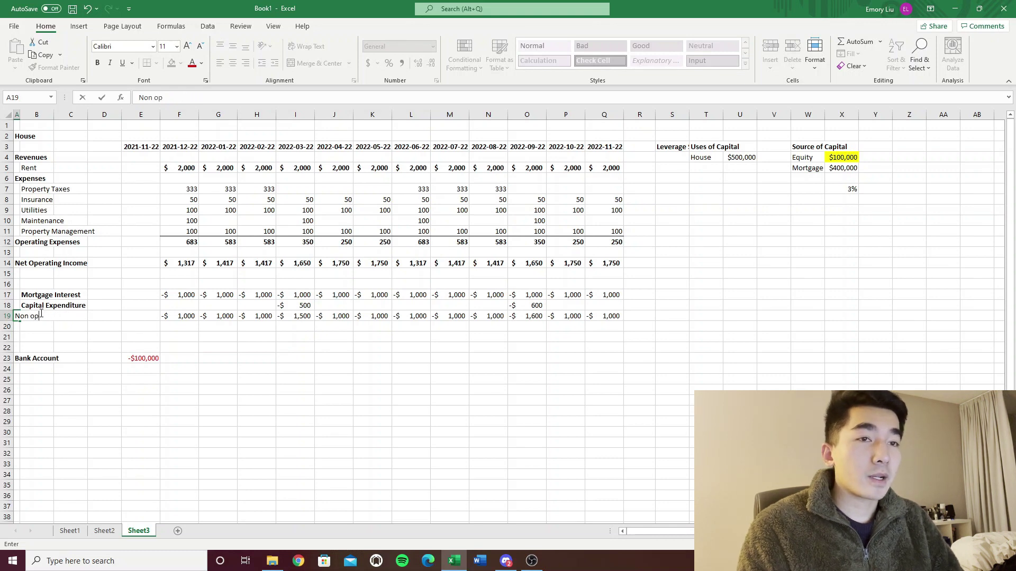
text(ash ou)
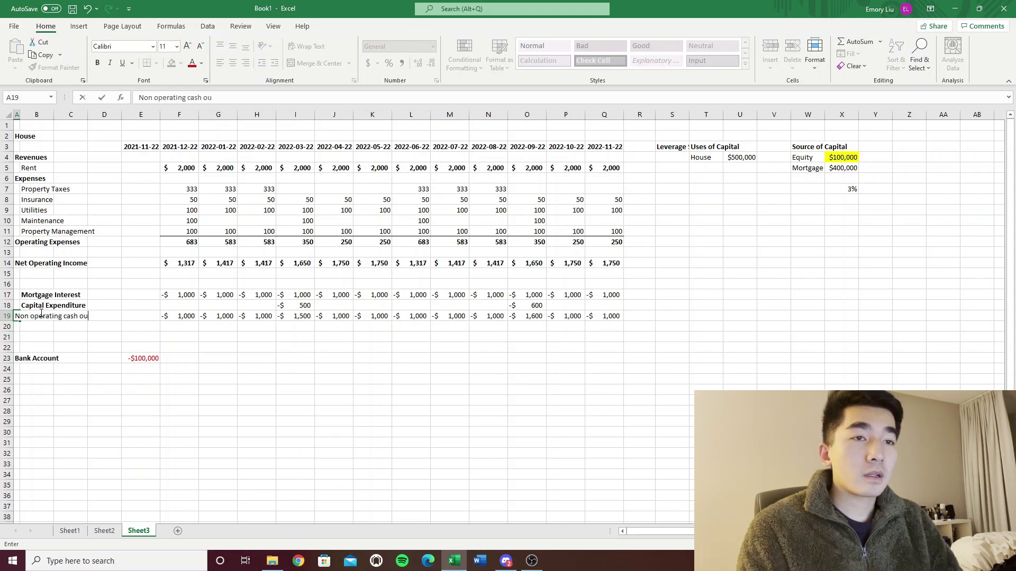
text(tflows)
key(Return)
key(Up)
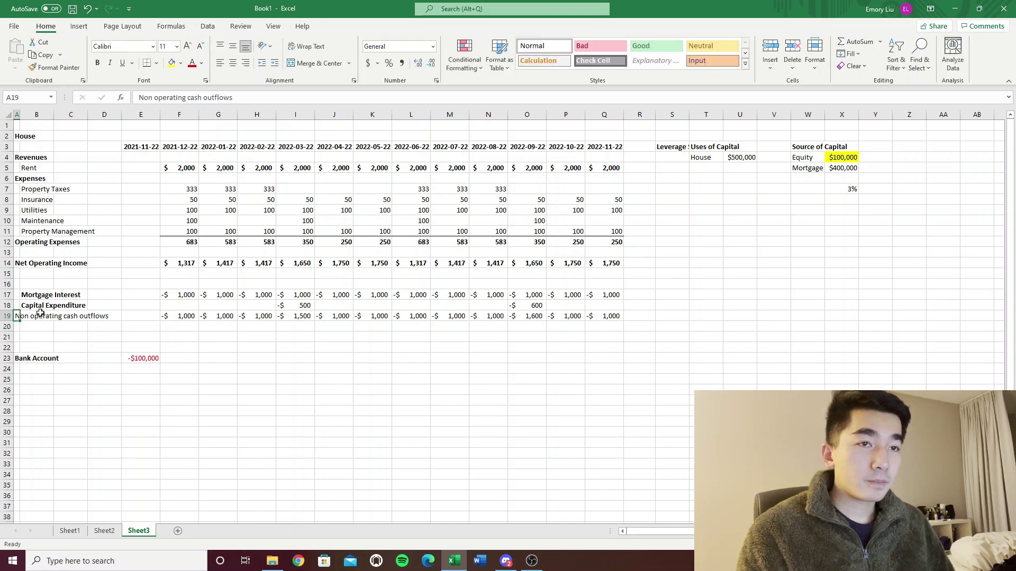
key(ctrl+b)
Add a bottom border to the Capital Expenditure cells F18 through Q18.
click(40, 310)
key(Right)
key(Right)
key(Right)
key(Right)
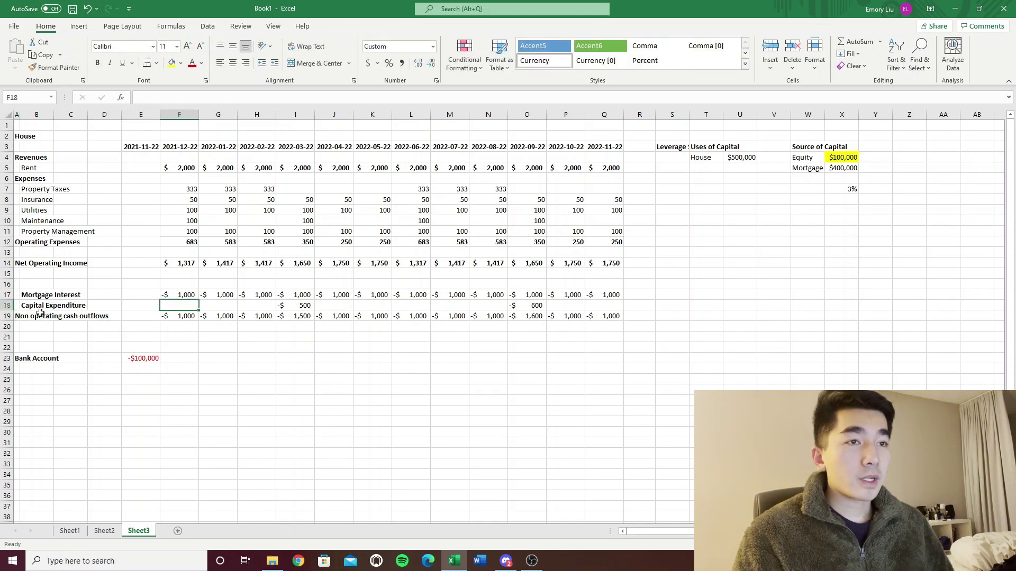
key(shift+Right)
key(shift+Right)
key(shift+Right)
key(shift+Right)
key(shift+Right)
key(shift+Right)
key(shift+Right)
key(shift+Right)
key(shift+Right)
key(shift+Right)
key(shift+Right)
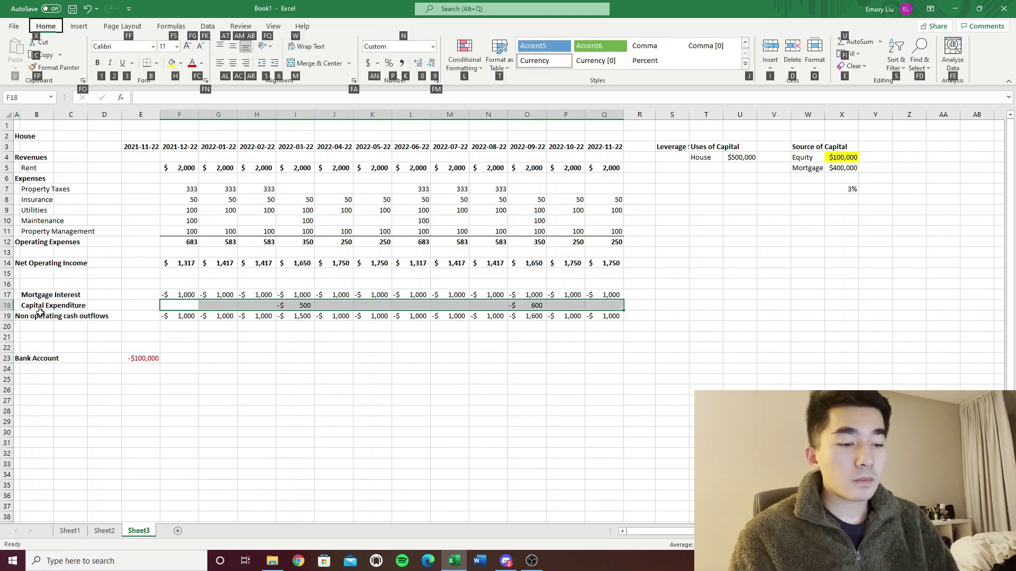
key(alt+h)
key(b)
key(o)
Make the Non operating cash outflows totals in F19 through Q19 bold.
key(Down)
key(Down)
key(Up)
key(shift+Right)
key(shift+Right)
key(shift+Right)
key(shift+Right)
key(shift+Right)
key(shift+Right)
key(shift+Right)
key(shift+Right)
key(shift+Right)
key(shift+Right)
key(shift+Right)
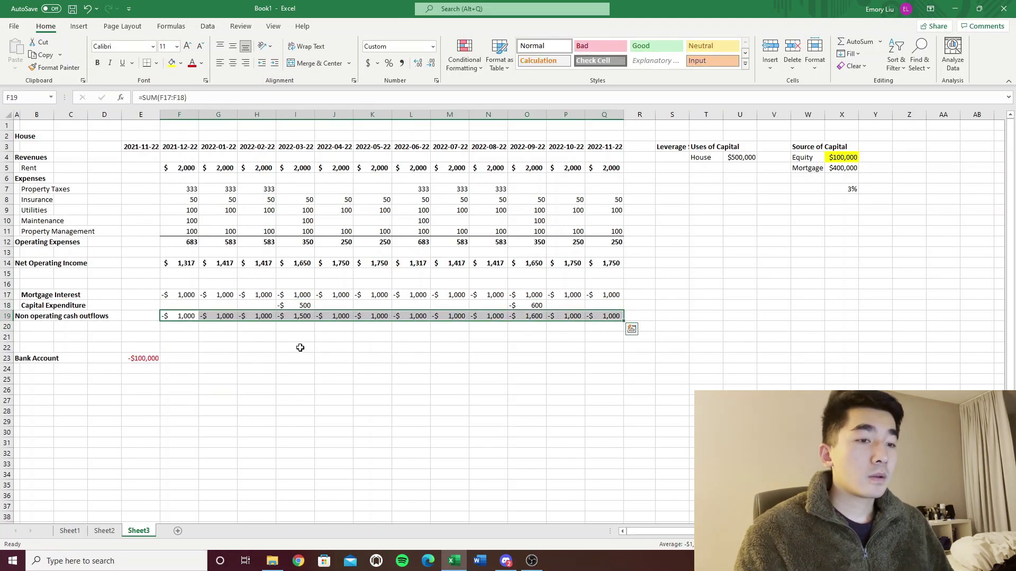
key(ctrl+b)
click(449, 337)
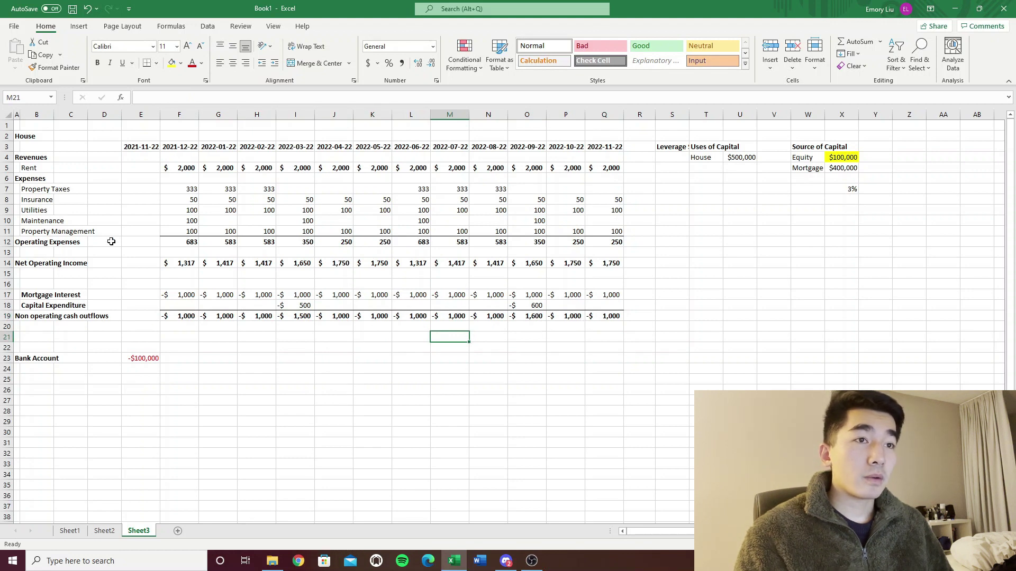
Insert a new row at row 21, above the Bank Account row.
click(74, 337)
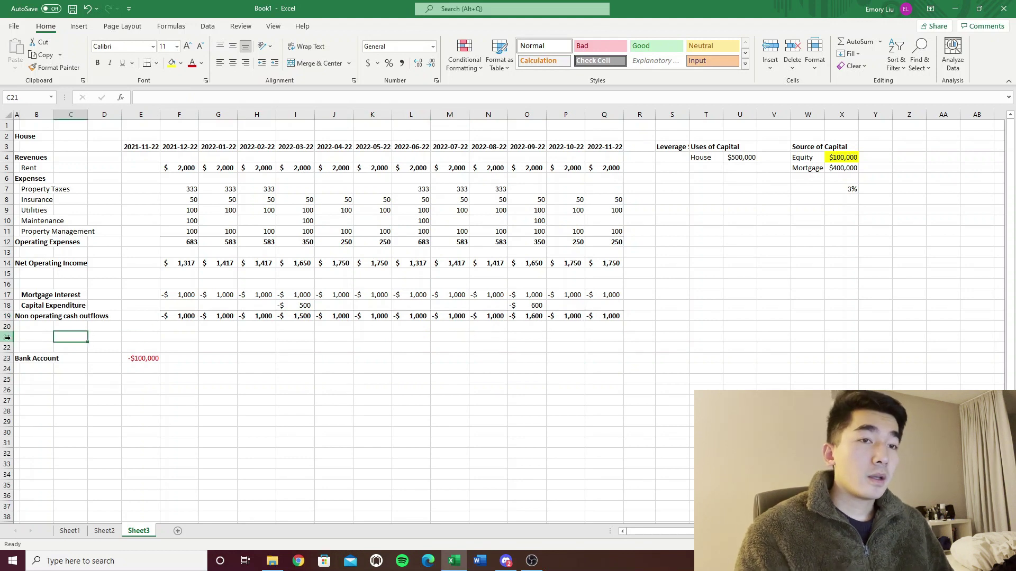
right_click(8, 337)
click(33, 424)
click(209, 359)
Label cell B21 as House Sale in bold.
click(30, 337)
text(Hous)
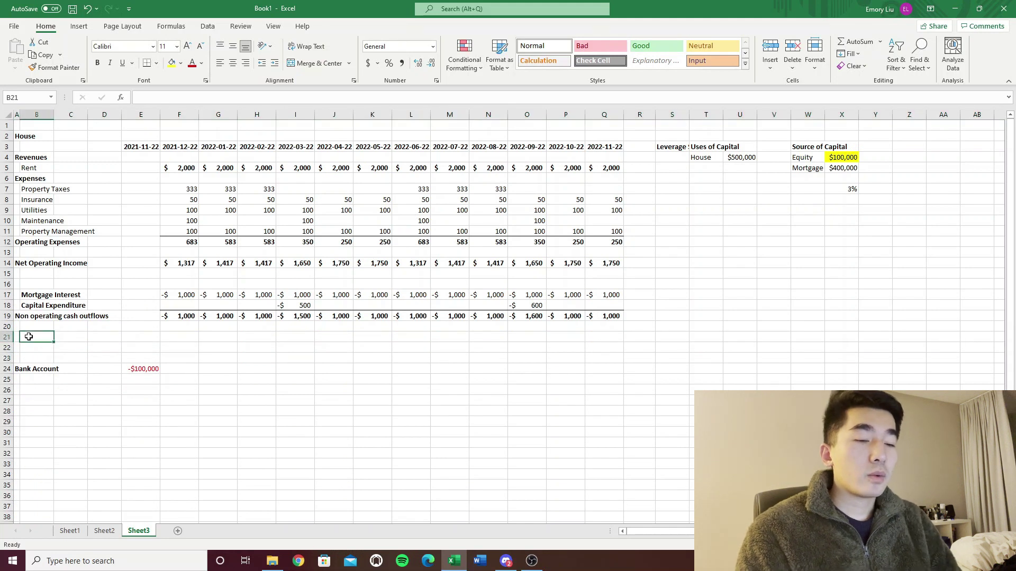
text(e Sale)
key(Return)
key(Up)
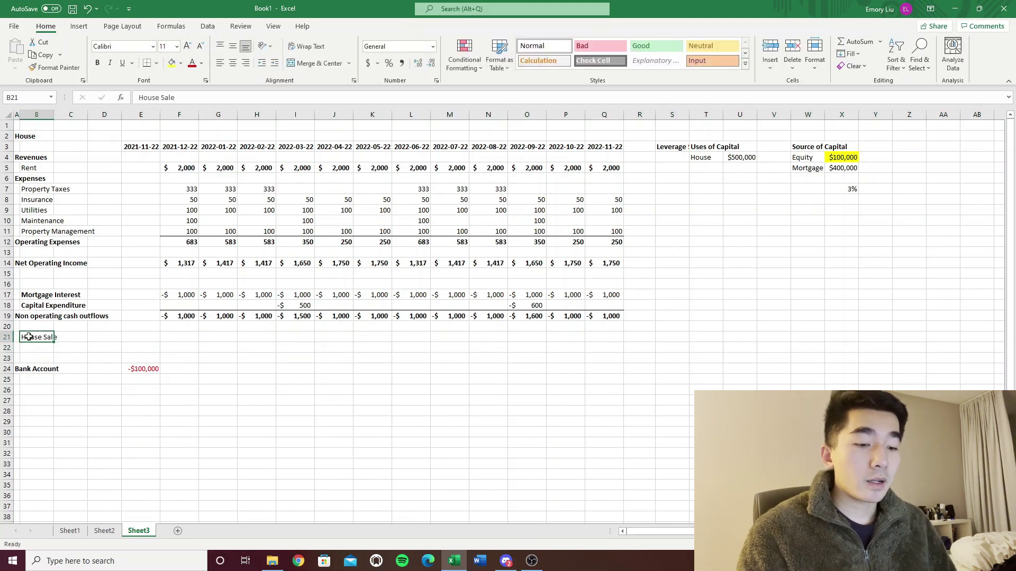
Enter a House Sale value of =600000 in cell Q21, under 2022-11-22.
key(Right)
key(Right)
key(Right)
key(Right)
key(Right)
key(Right)
key(Right)
key(Right)
key(Right)
key(Right)
key(Right)
key(Right)
key(Right)
key(Right)
key(Right)
key(Right)
key(Right)
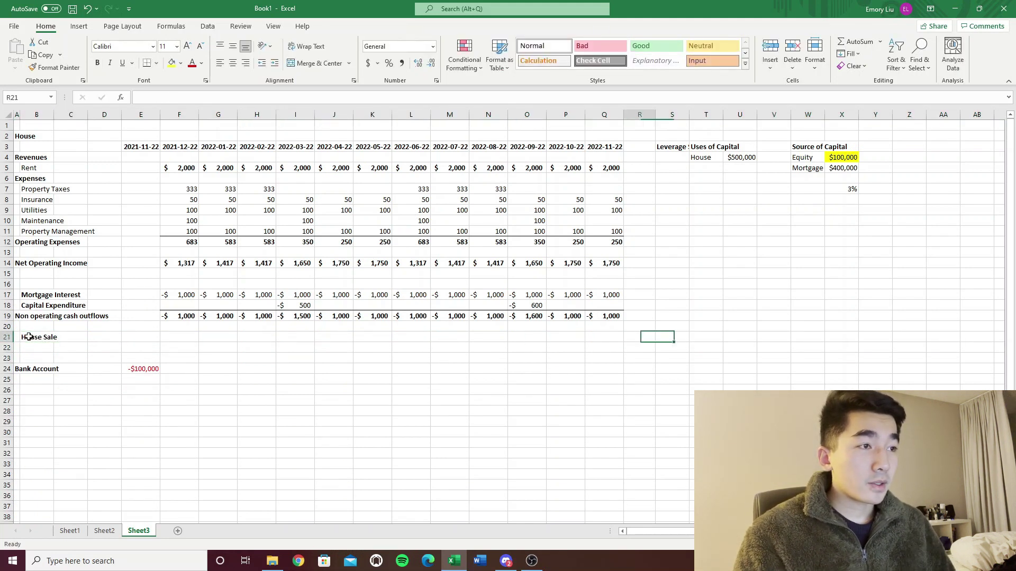
key(Left)
key(Left)
text(=)
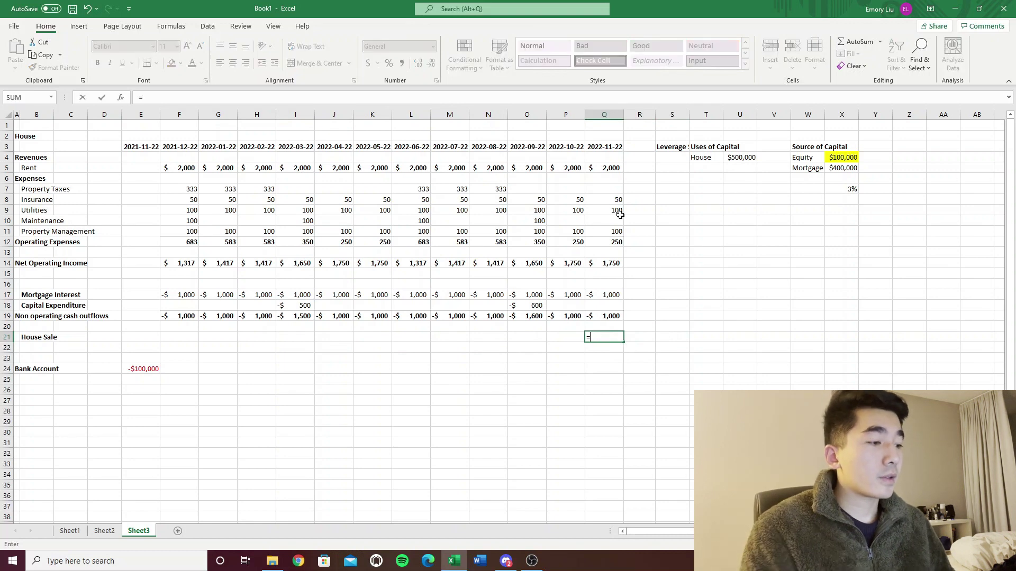
text(600000)
key(Return)
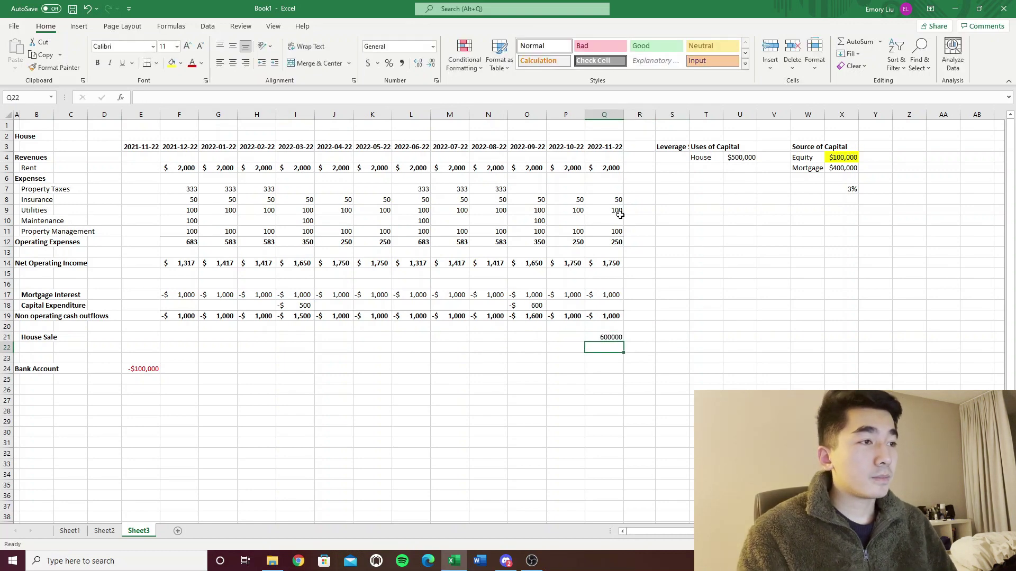
Copy the bold dollar formatting of Net Operating Income cell Q14 onto the House Sale amount in Q21.
click(608, 266)
key(alt+h)
key(f)
key(p)
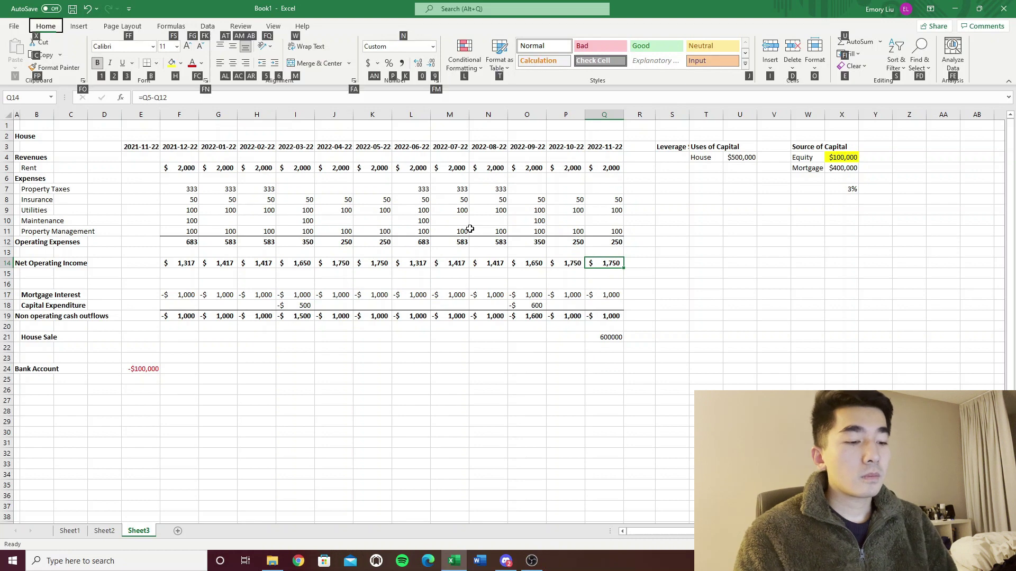
click(604, 337)
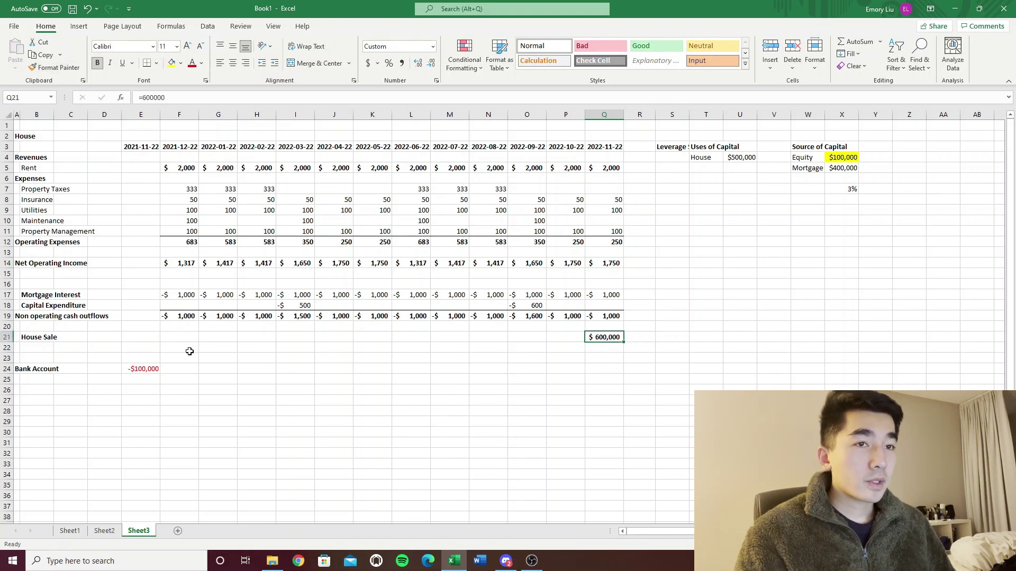
key(Down)
key(Down)
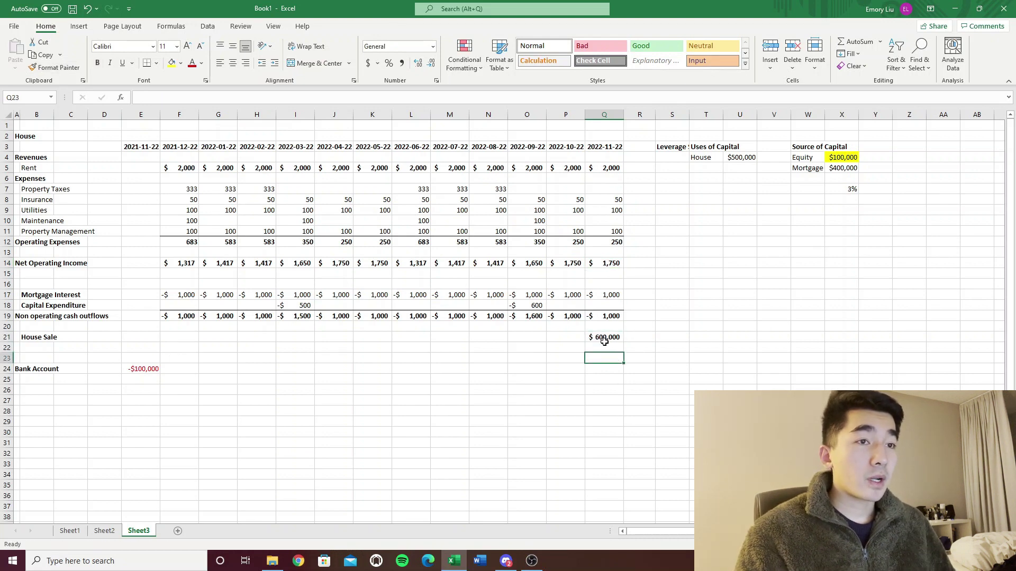
click(604, 342)
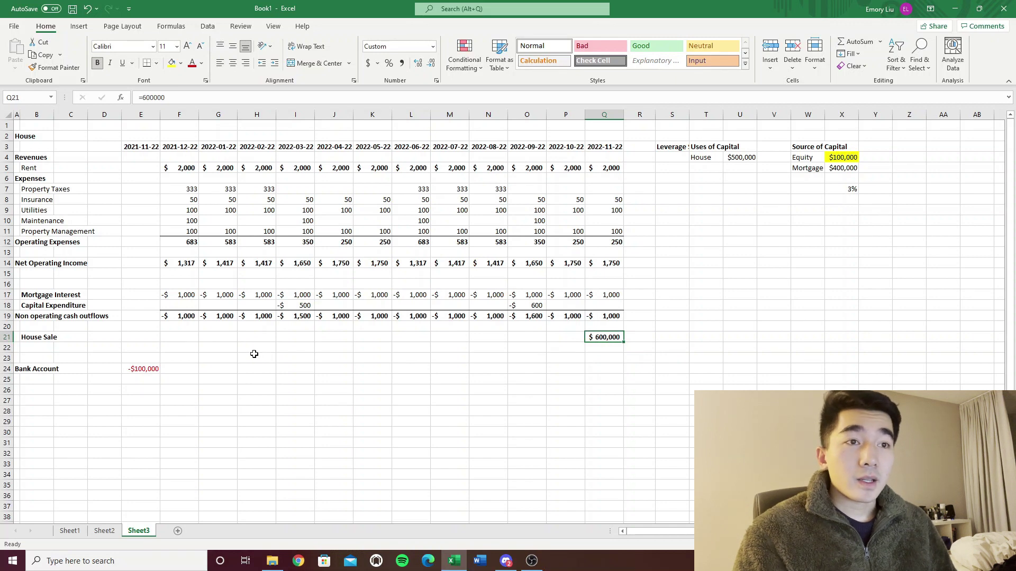
Calculate the first month's Bank Account in F24 as =F14+F19, adding Net Operating Income and Non operating cash outflows.
click(186, 369)
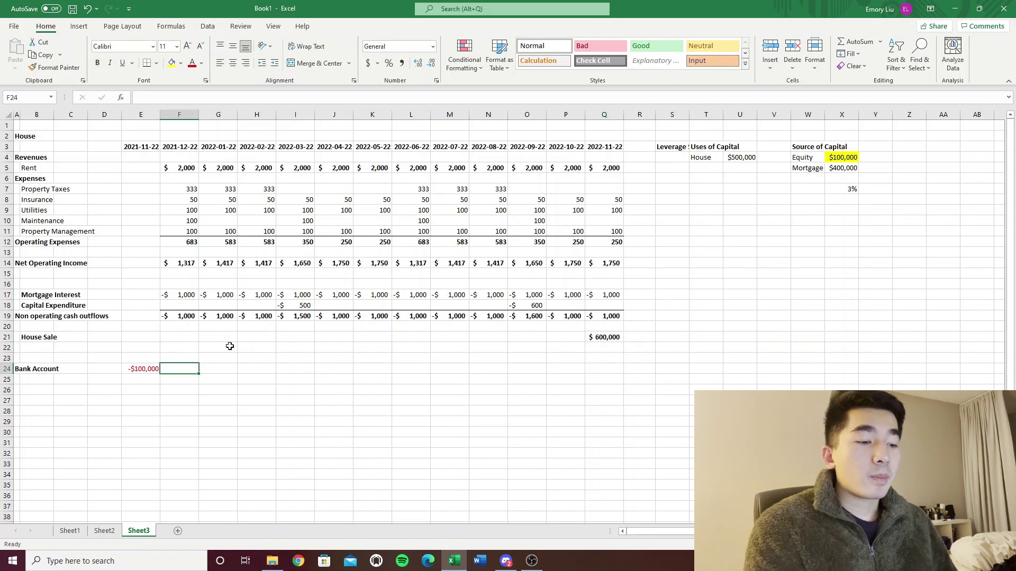
text(=)
click(191, 263)
text(-)
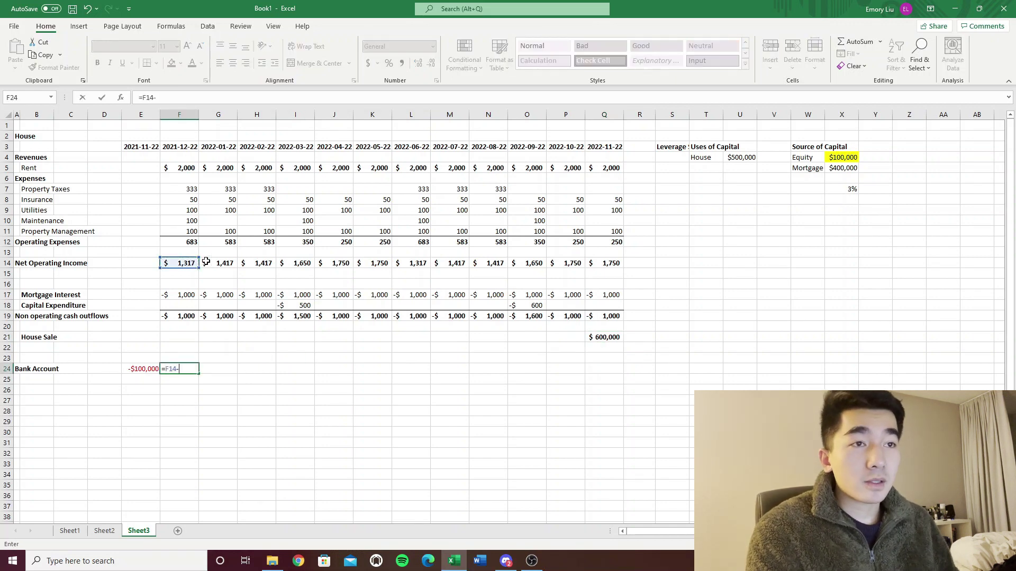
click(184, 318)
key(Return)
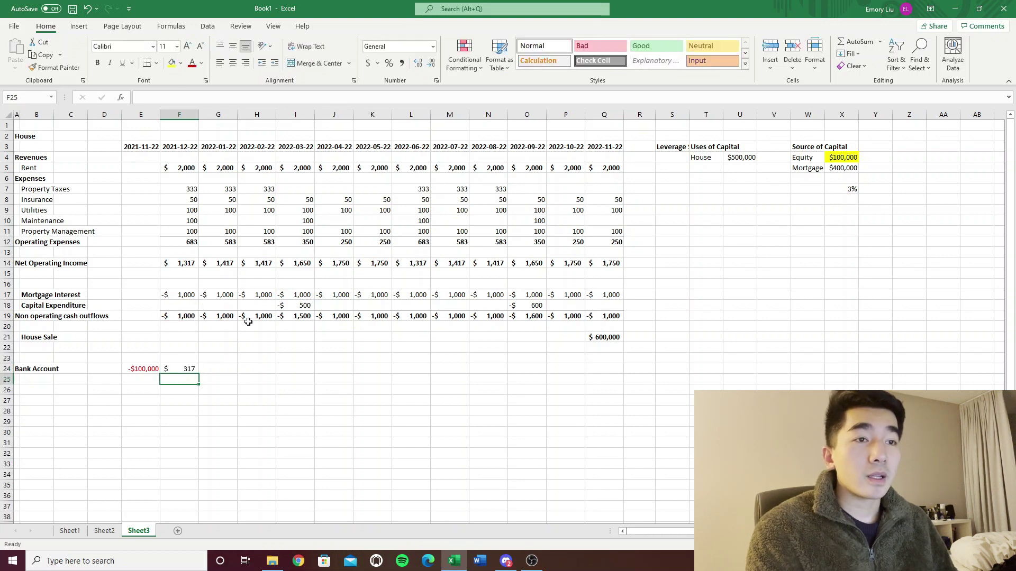
click(193, 370)
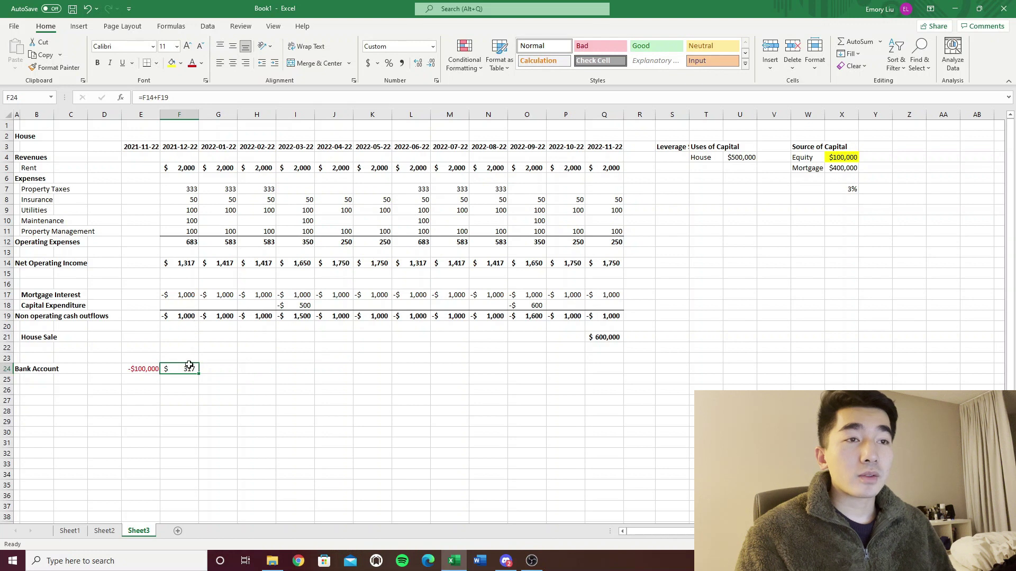
click(183, 266)
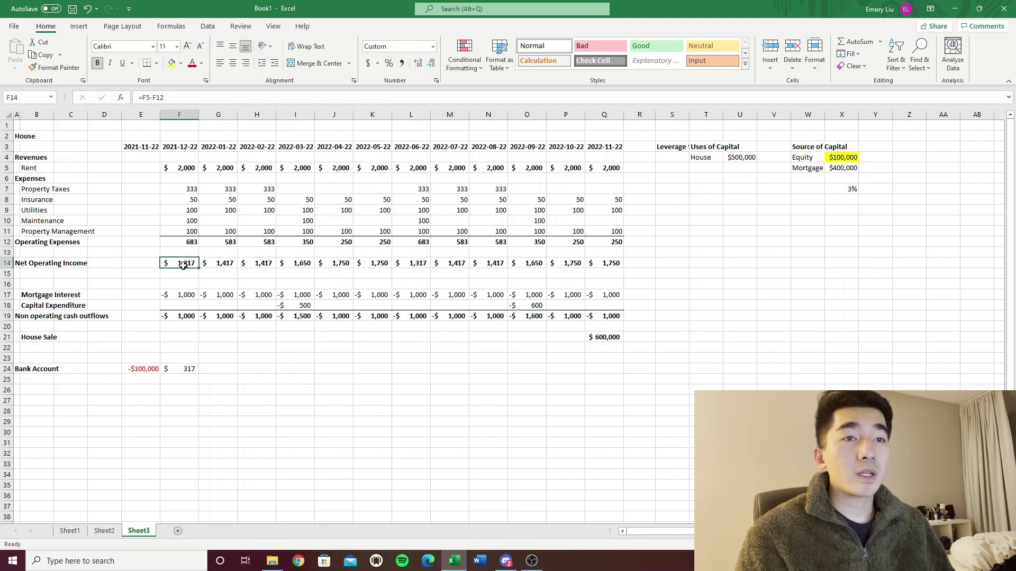
click(190, 317)
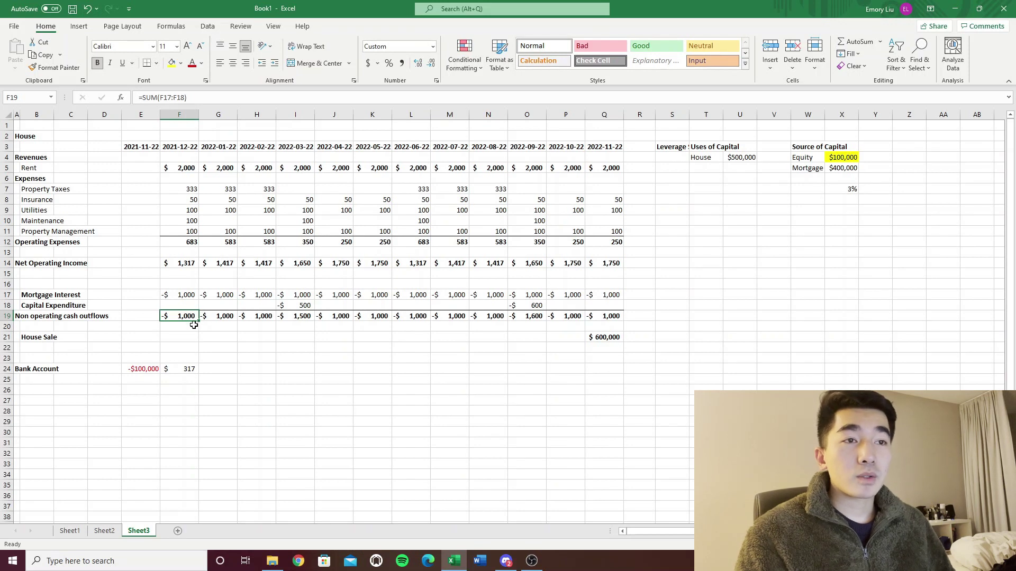
Fill the Bank Account formula from F24 across to Q24.
click(186, 366)
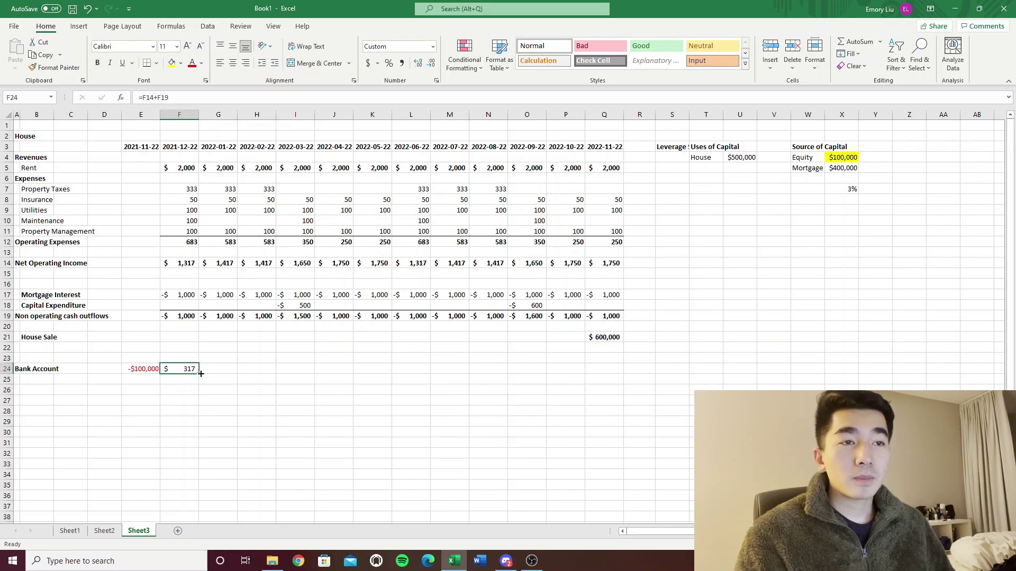
drag(200, 374, 620, 372)
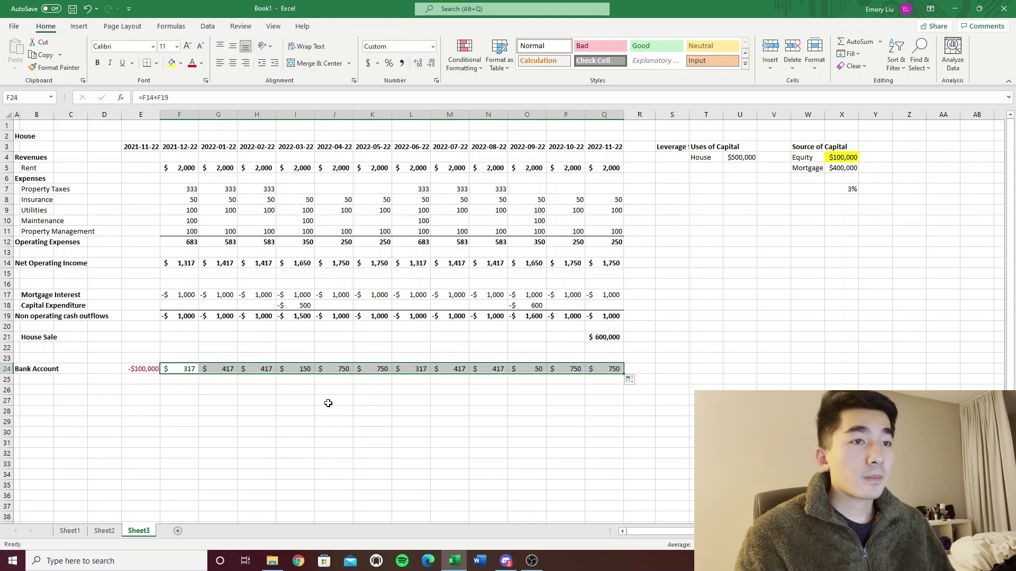
click(294, 408)
click(233, 371)
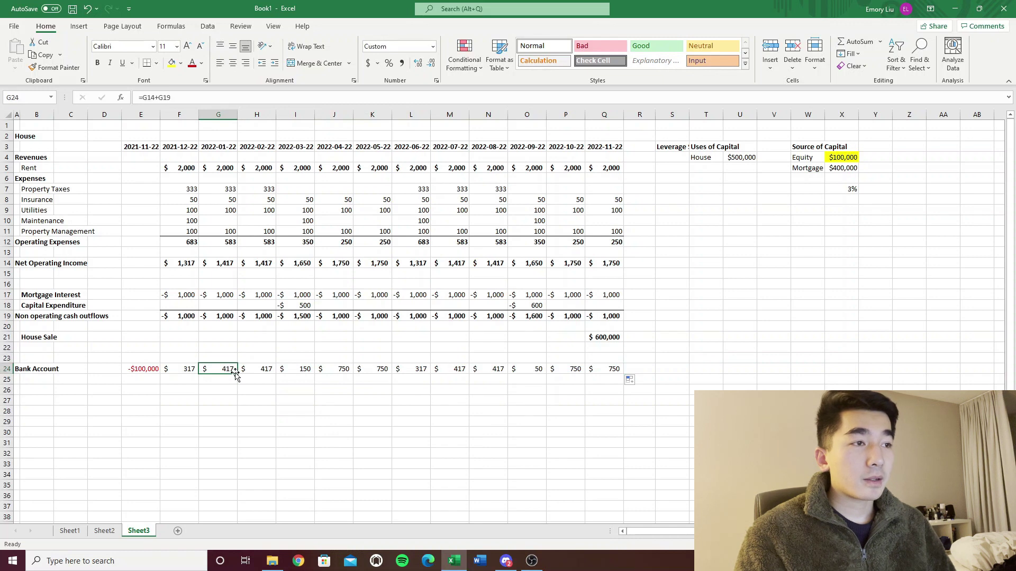
key(shift+Right)
key(shift+Right)
key(shift+Right)
key(shift+Right)
key(shift+Right)
key(shift+Right)
key(shift+Right)
key(shift+Right)
key(shift+Right)
key(shift+Right)
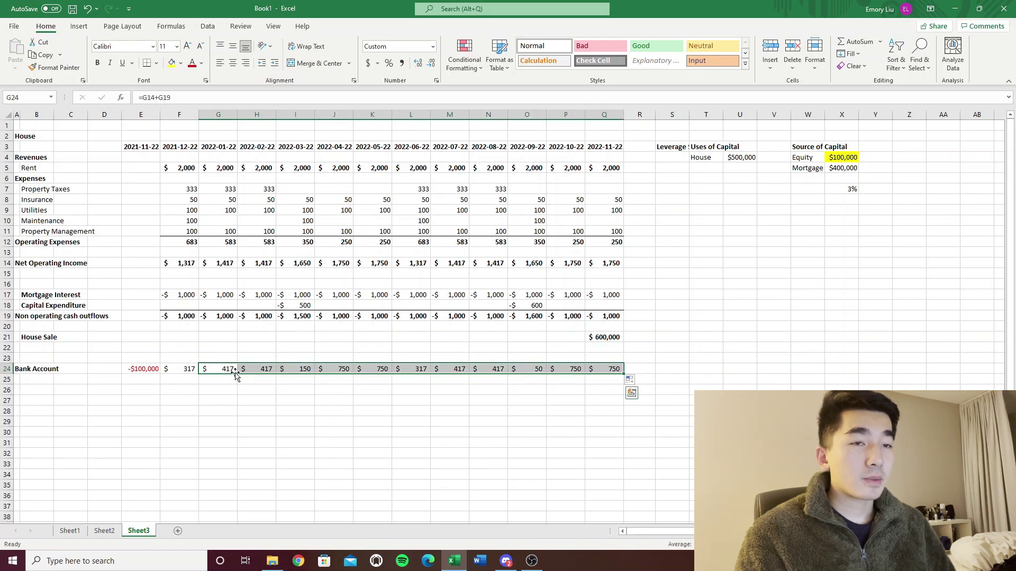
Add the House Sale to the final Bank Account formula in Q24, making it =Q14+Q19+Q21.
key(Left)
key(Right)
key(Right)
key(Right)
key(Right)
key(Right)
key(Right)
key(Right)
key(Right)
key(Right)
key(Right)
key(Right)
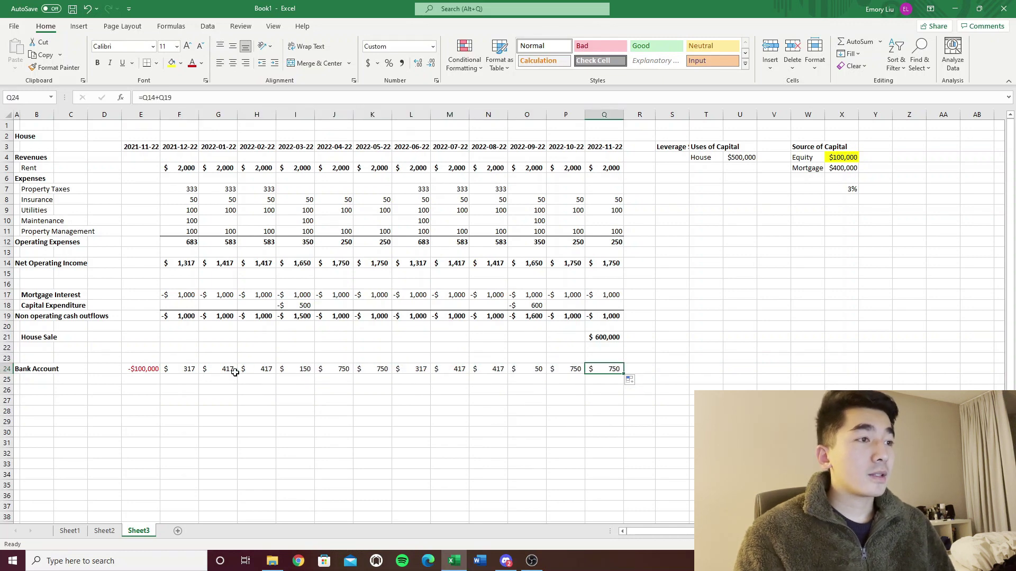
click(224, 96)
text(+)
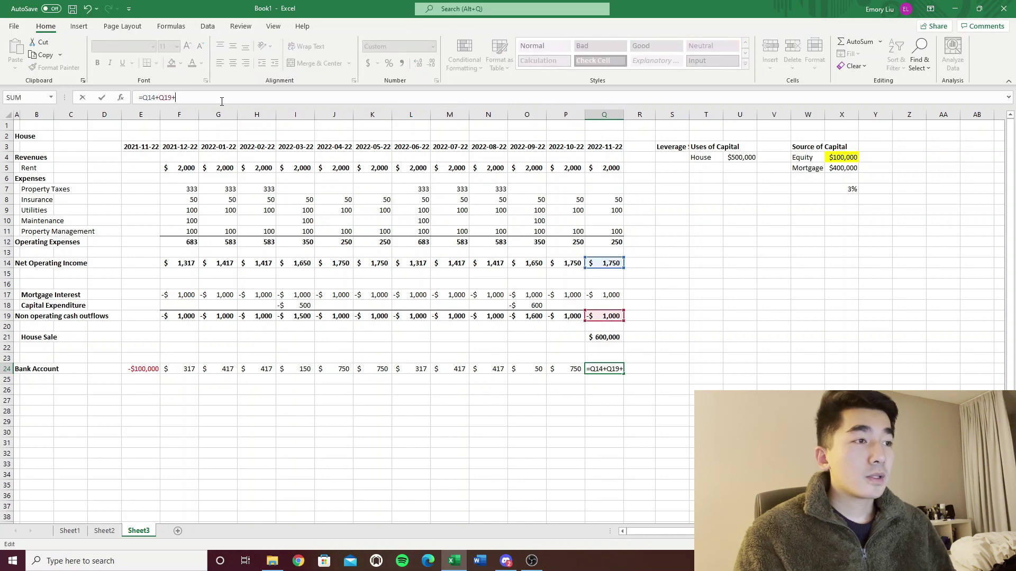
click(616, 338)
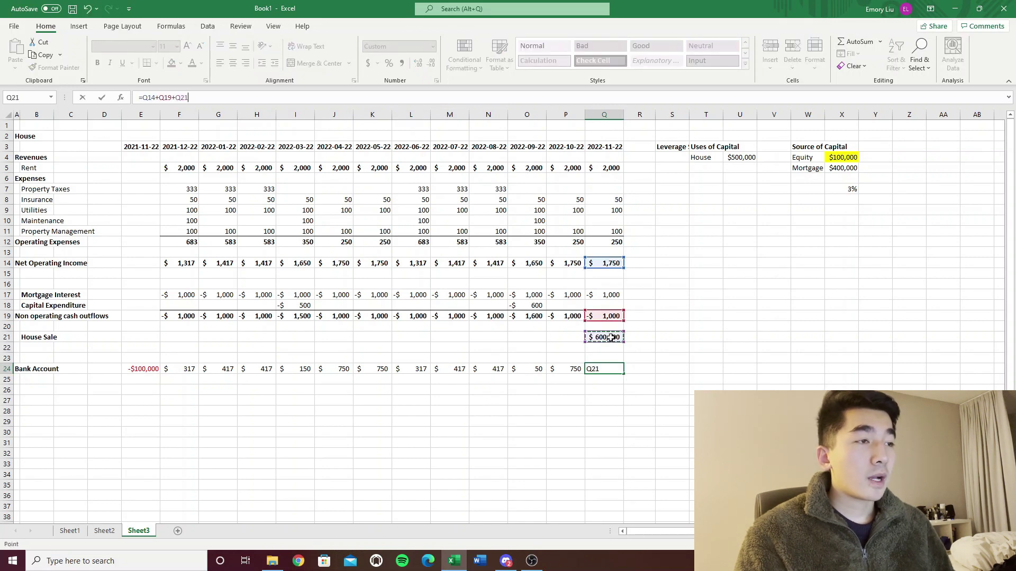
key(Return)
Label cell B22 as Mortgage, directly under House Sale.
click(31, 348)
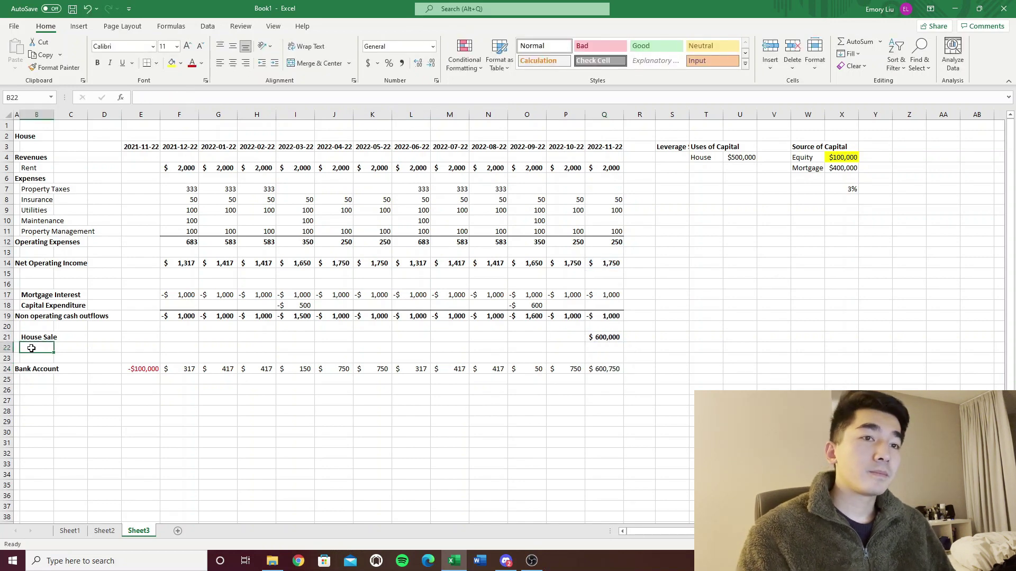
text(Mor)
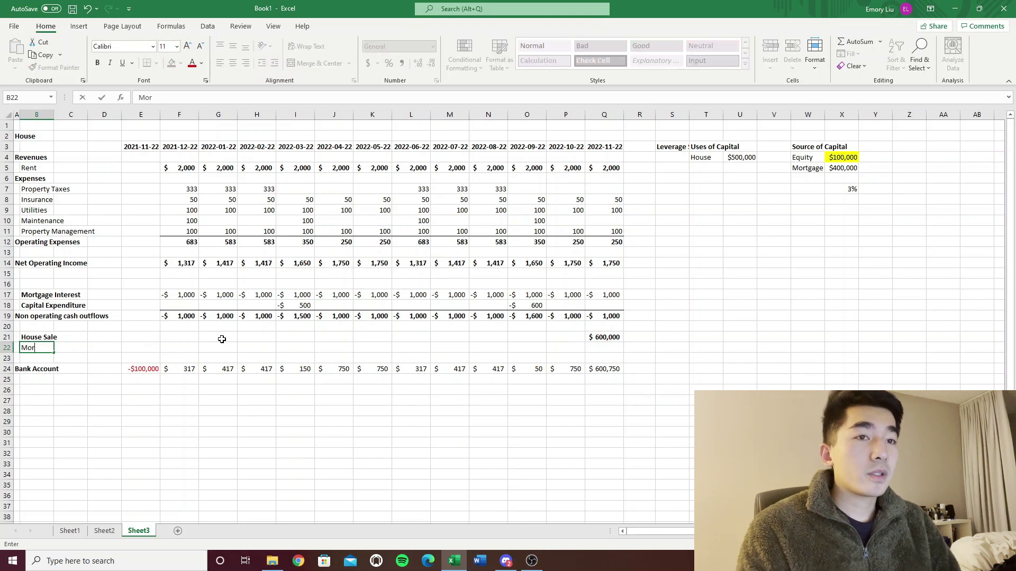
text(tgage)
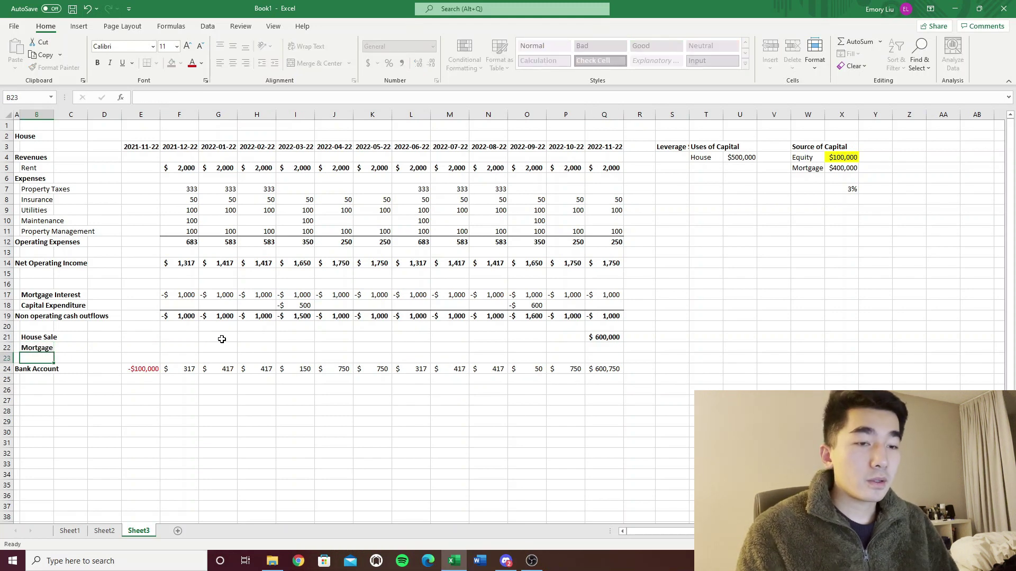
Link the Mortgage cell Q22 to the mortgage amount under Source of Capital with =X5.
key(Right)
key(Right)
key(Right)
key(Right)
key(Right)
key(Right)
key(Right)
key(Right)
key(Right)
key(Right)
key(Right)
key(Right)
key(Right)
key(Right)
key(Right)
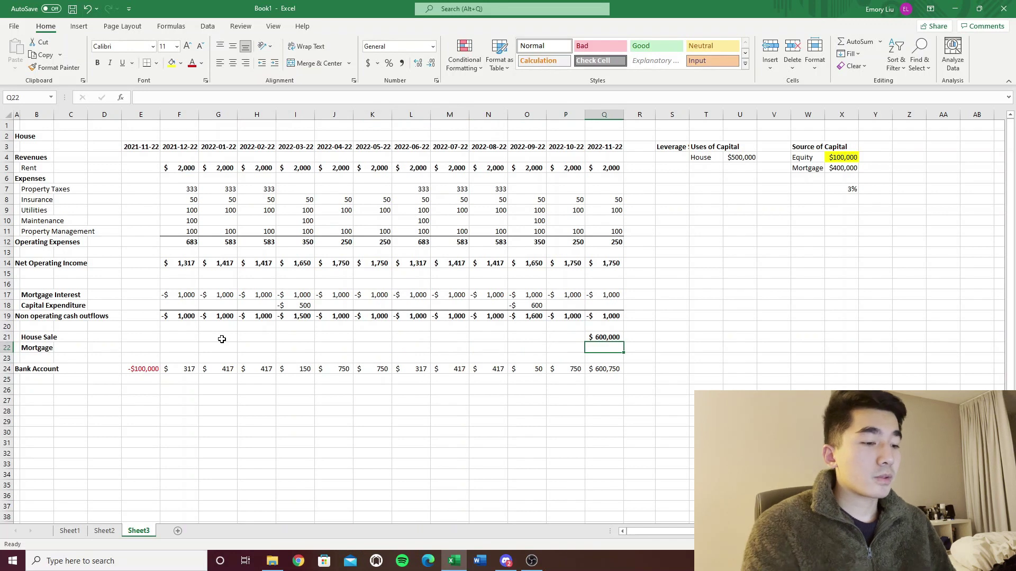
text(=)
click(856, 169)
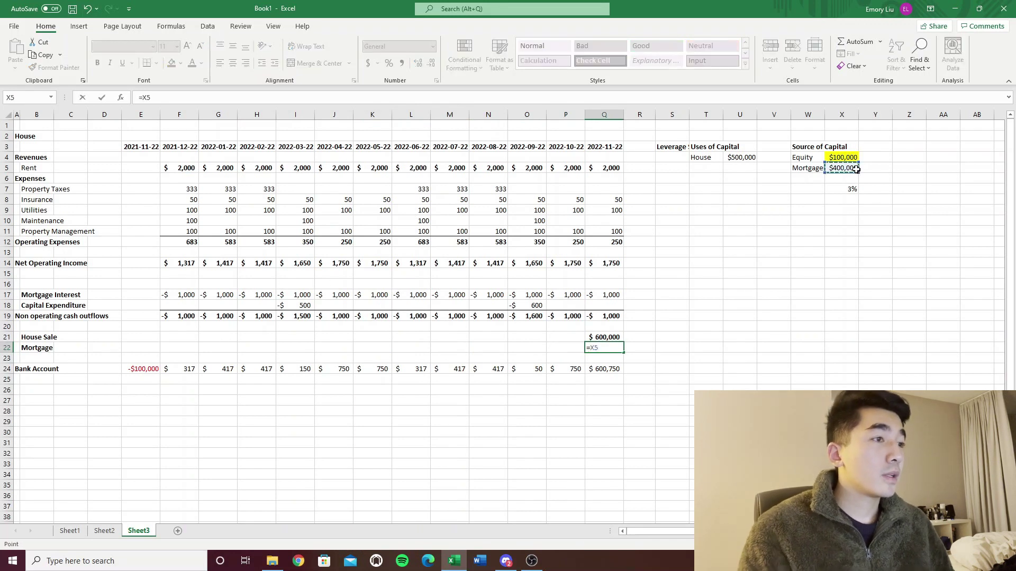
key(Return)
Subtract the mortgage from the final Bank Account formula in Q24, making it =Q14+Q19+Q21-Q22.
key(Up)
key(Down)
key(Down)
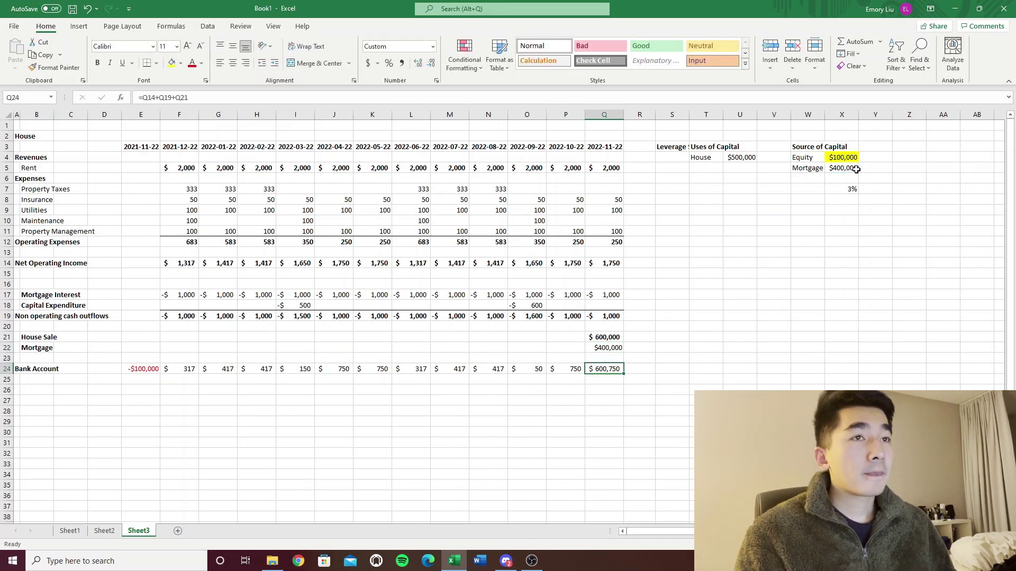
click(301, 95)
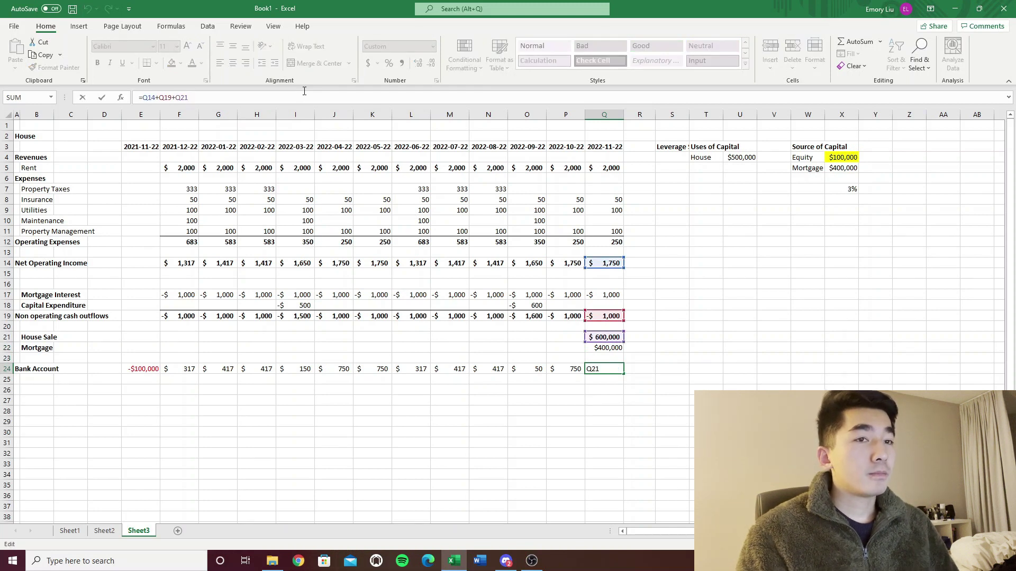
text(-)
click(590, 348)
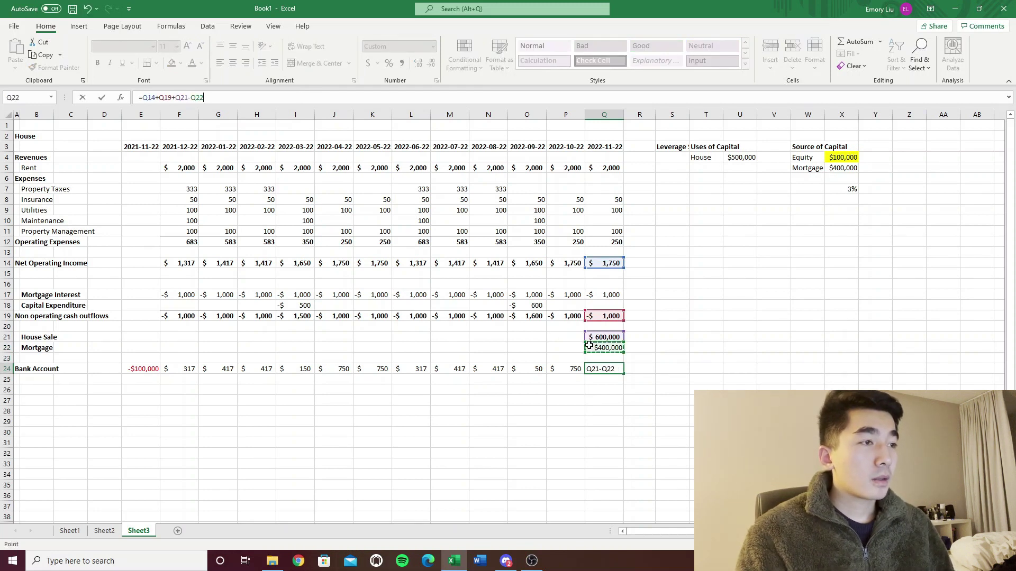
key(Return)
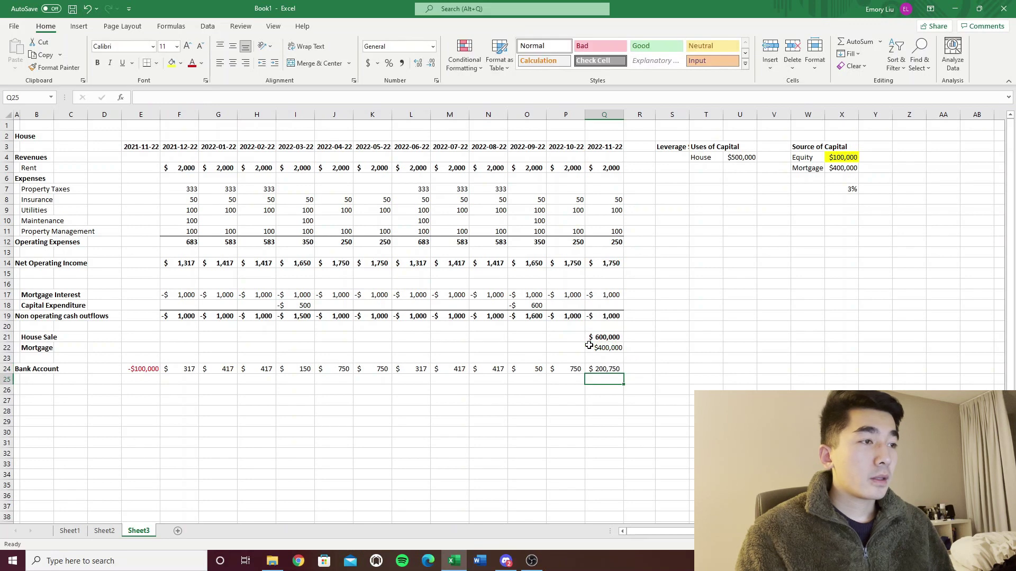
click(611, 369)
click(622, 339)
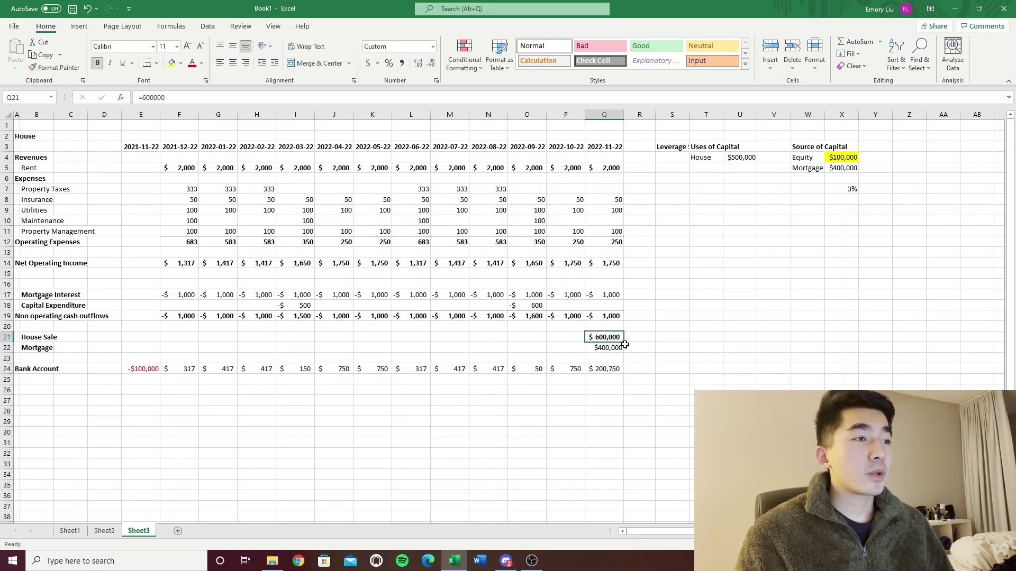
click(617, 347)
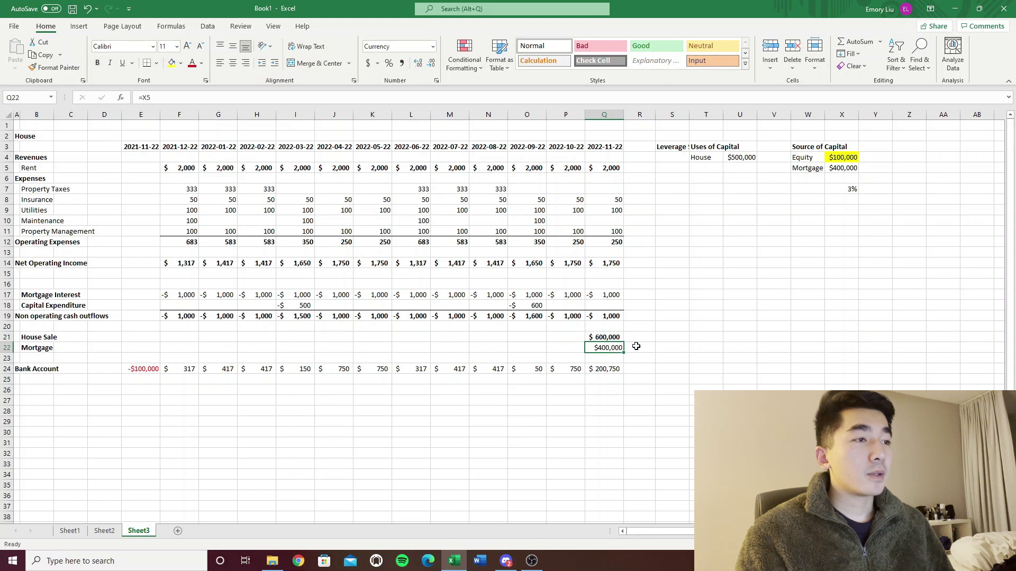
click(617, 372)
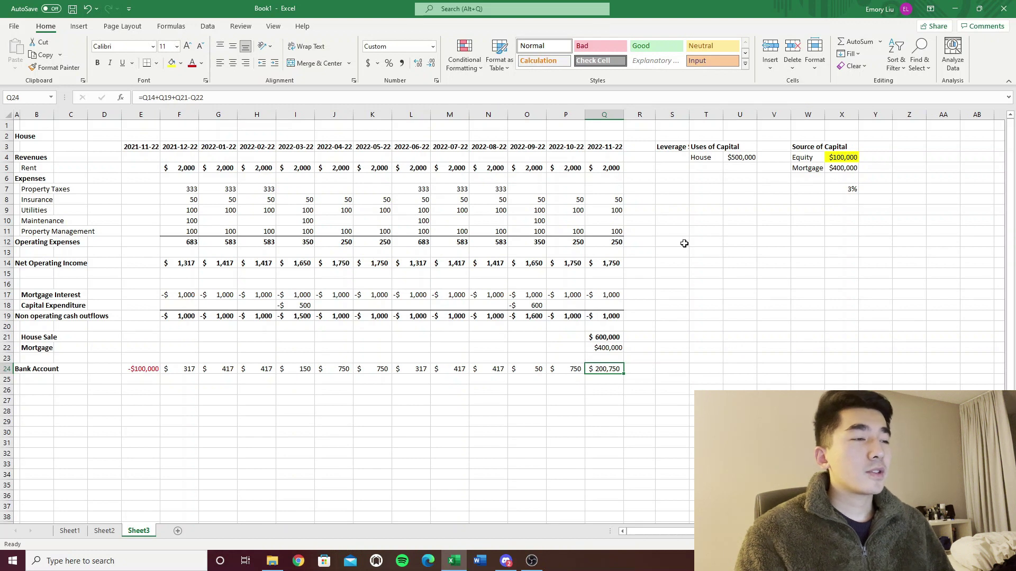
Note Legals in cell T24 and Closing costs in cell T25, beside the Bank Account row.
click(680, 365)
key(Right)
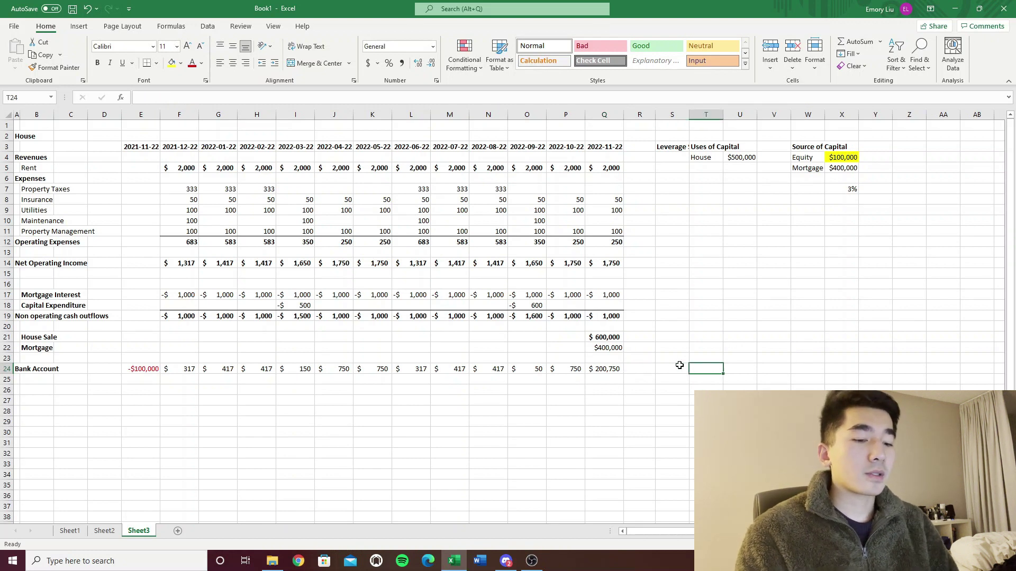
text(Legals)
key(Return)
text(Closing costs)
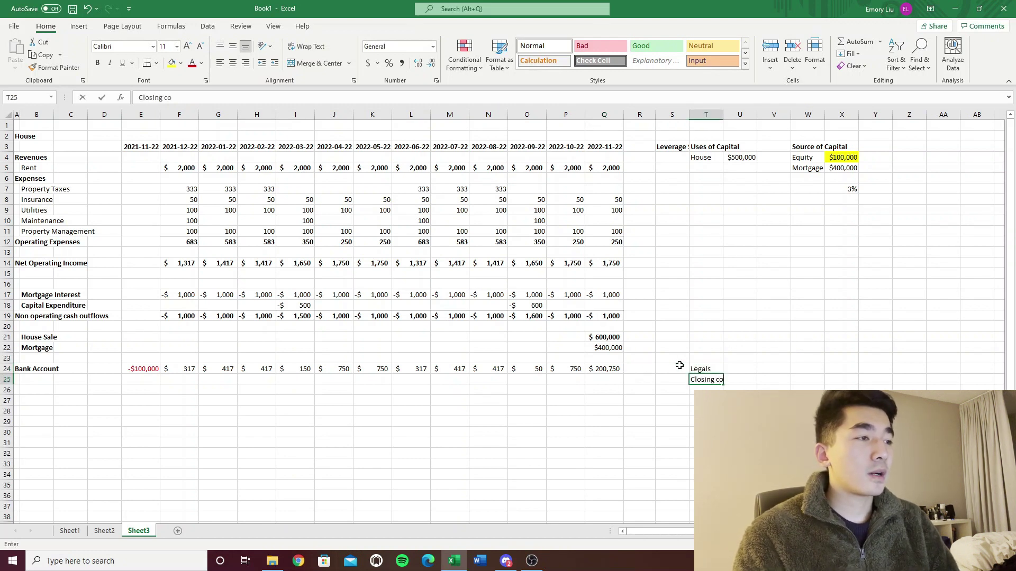
key(Return)
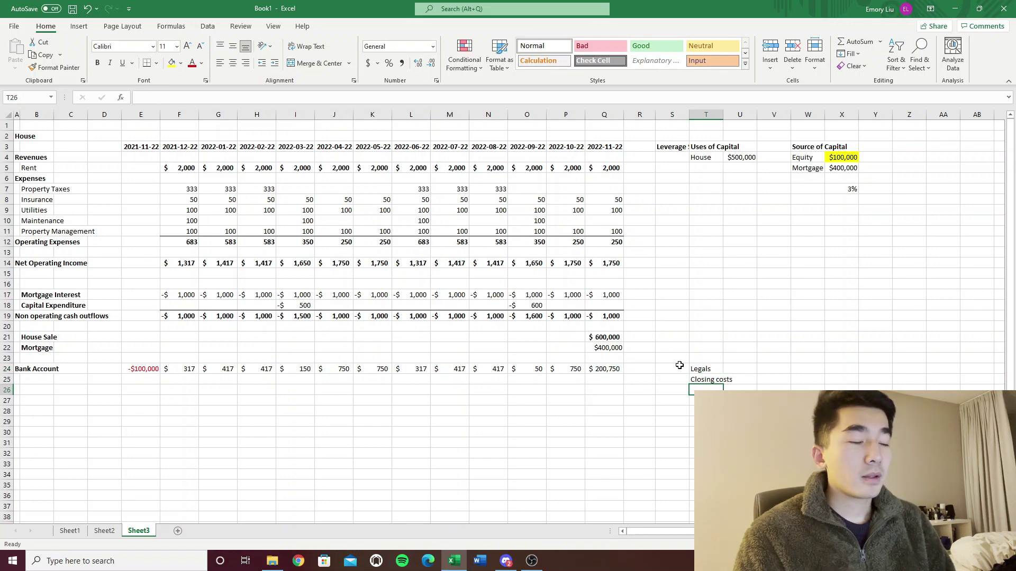
Add a Land Transfer Tax note in T26, and clear the closing-cost notes from T24:T26.
text(PR)
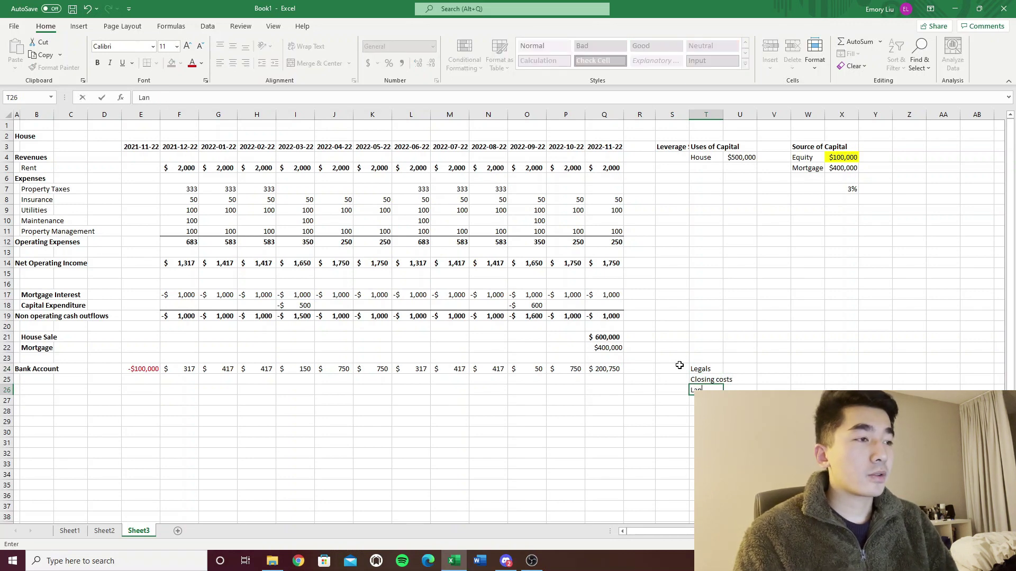
key(shift+Up)
key(shift+Up)
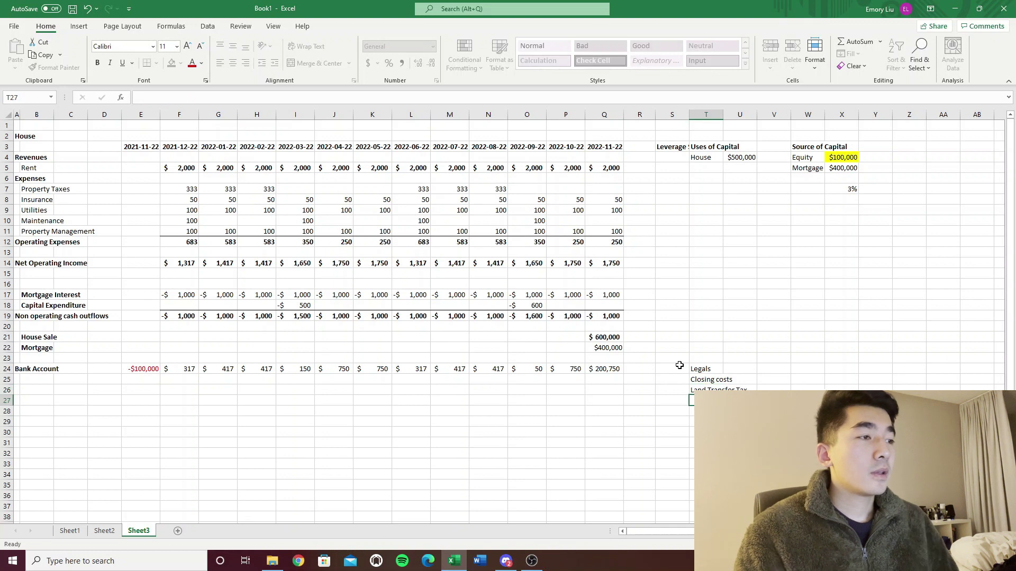
key(Delete)
Review the Bank Account cash flows on Sheet3 and the Internal Rate of Return result on Sheet1.
click(566, 369)
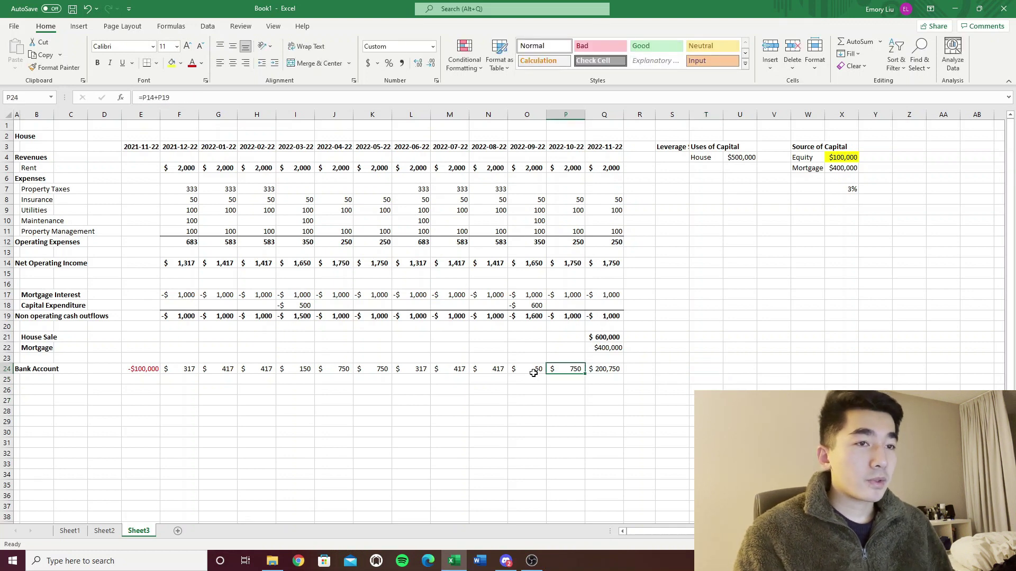
drag(146, 369, 618, 377)
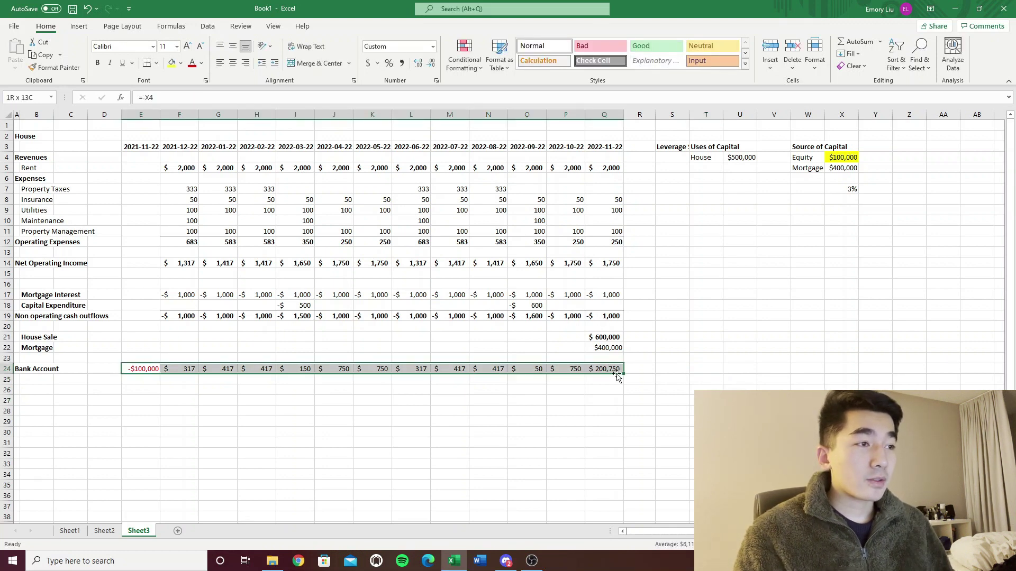
click(461, 410)
click(177, 412)
click(186, 401)
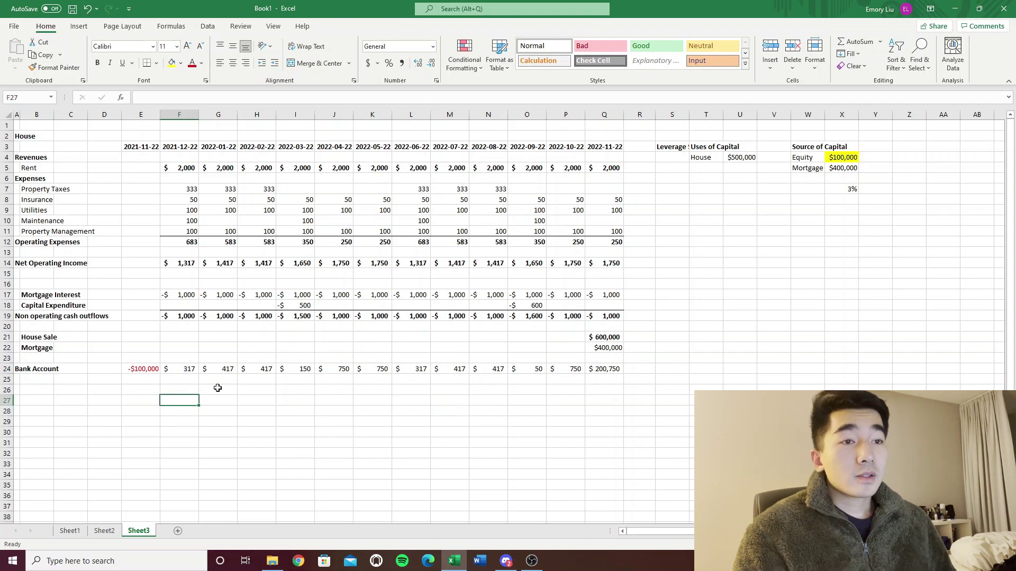
click(70, 530)
click(192, 335)
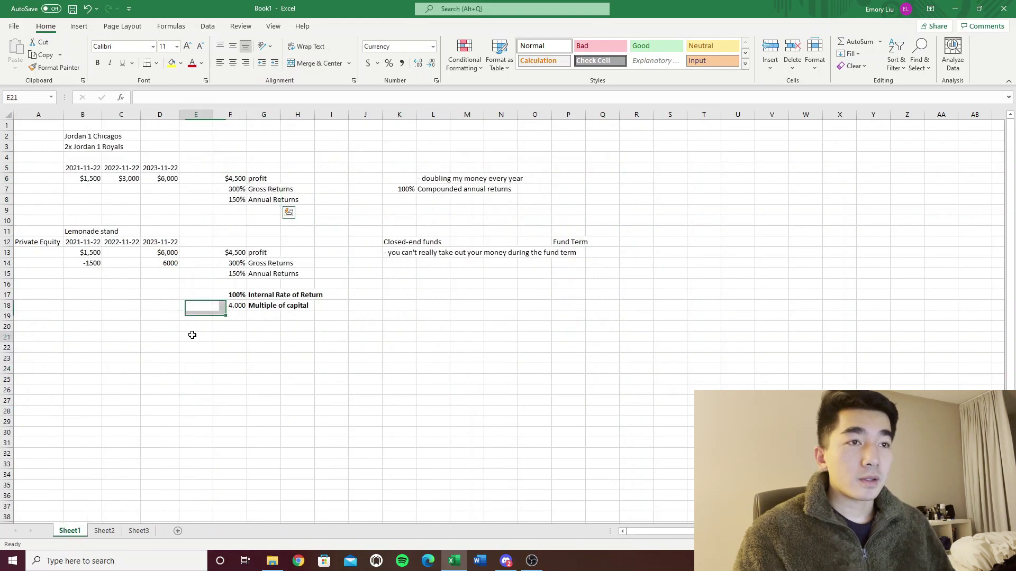
click(237, 294)
key(ctrl+v)
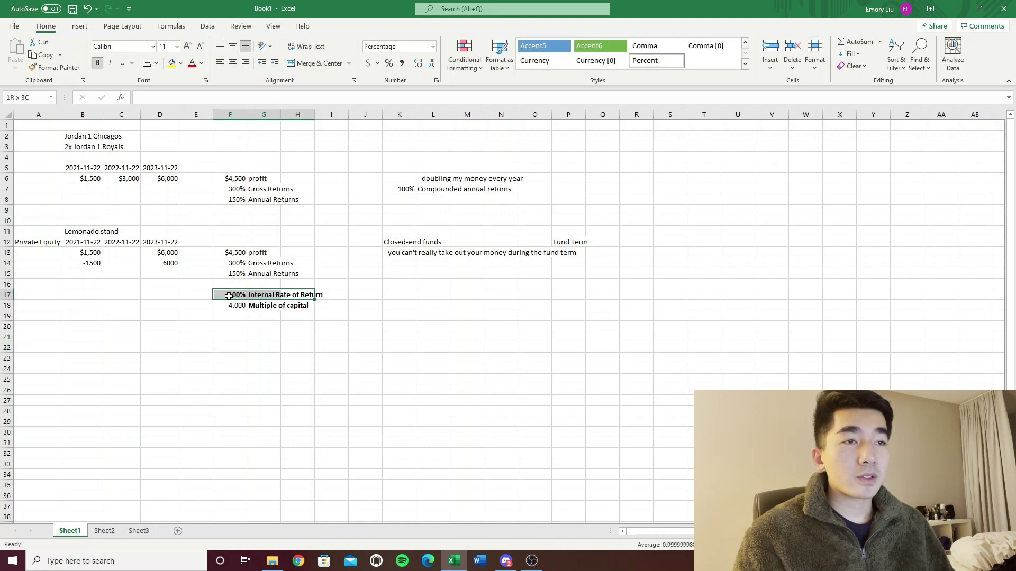
click(139, 530)
click(312, 436)
click(156, 410)
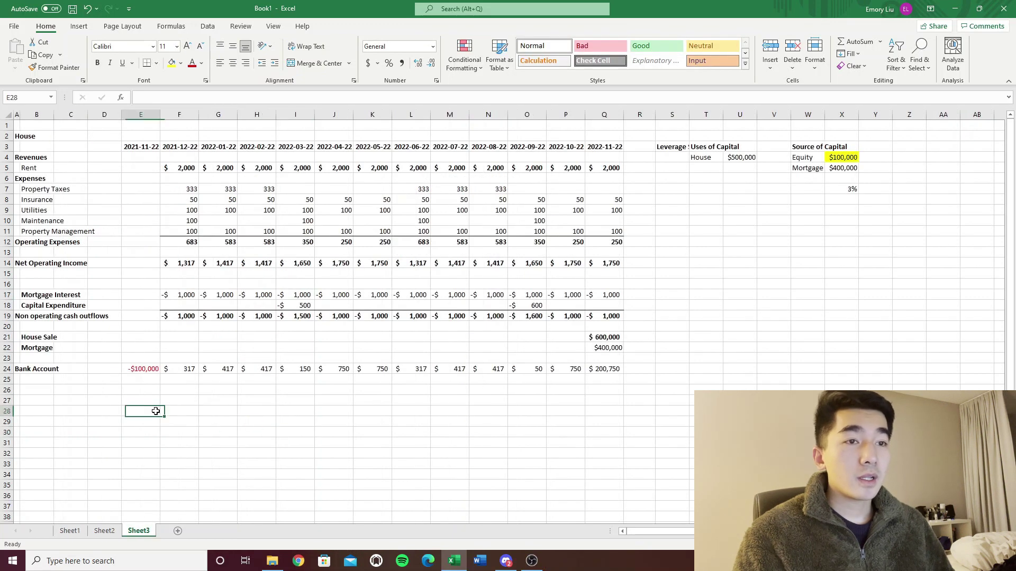
Label F27 as IRR and calculate the house's return in E27 with =XIRR(E24:Q24,E3:Q3).
click(174, 398)
text(IRR)
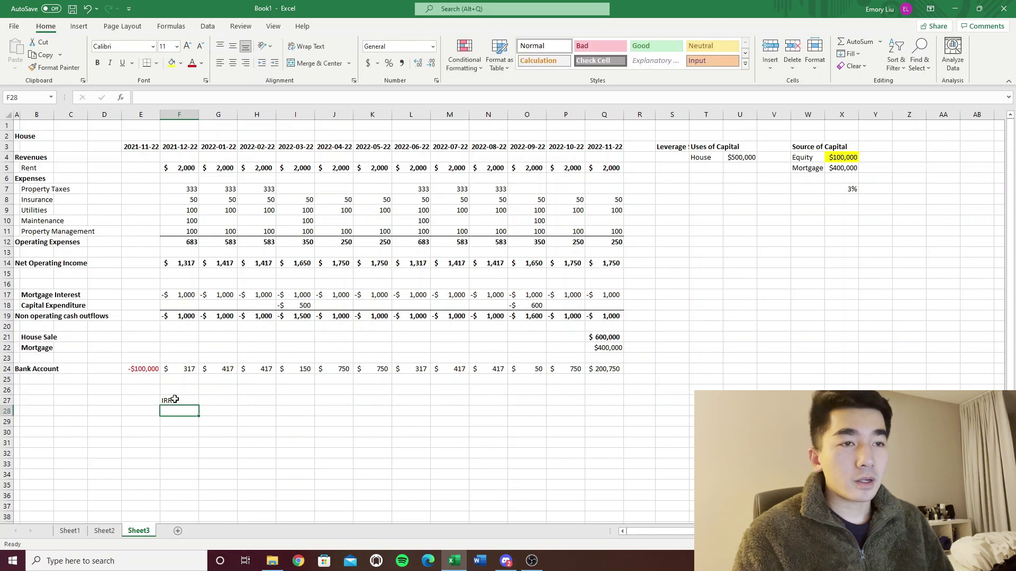
key(Left)
text(=xirr()
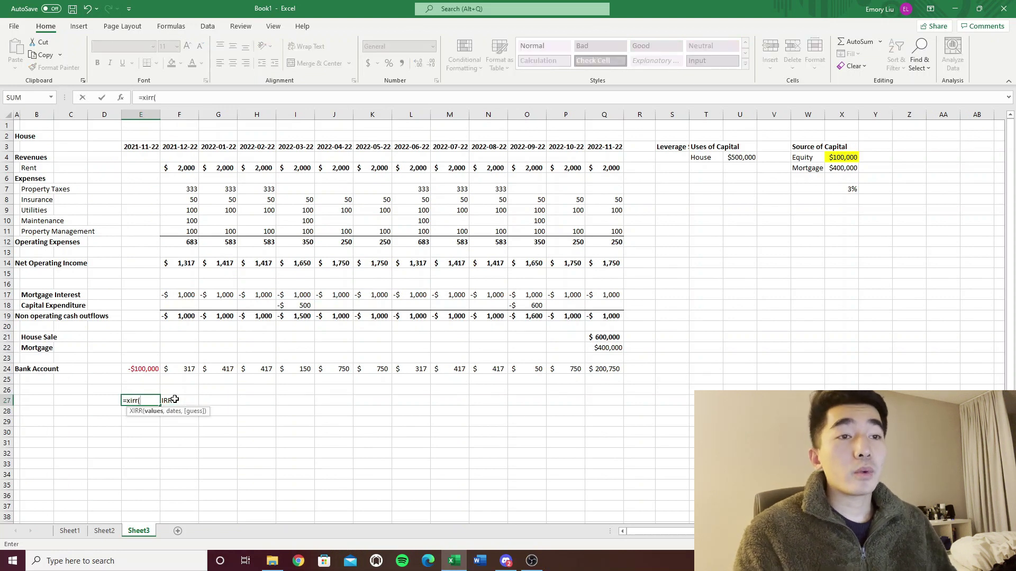
drag(144, 372, 608, 369)
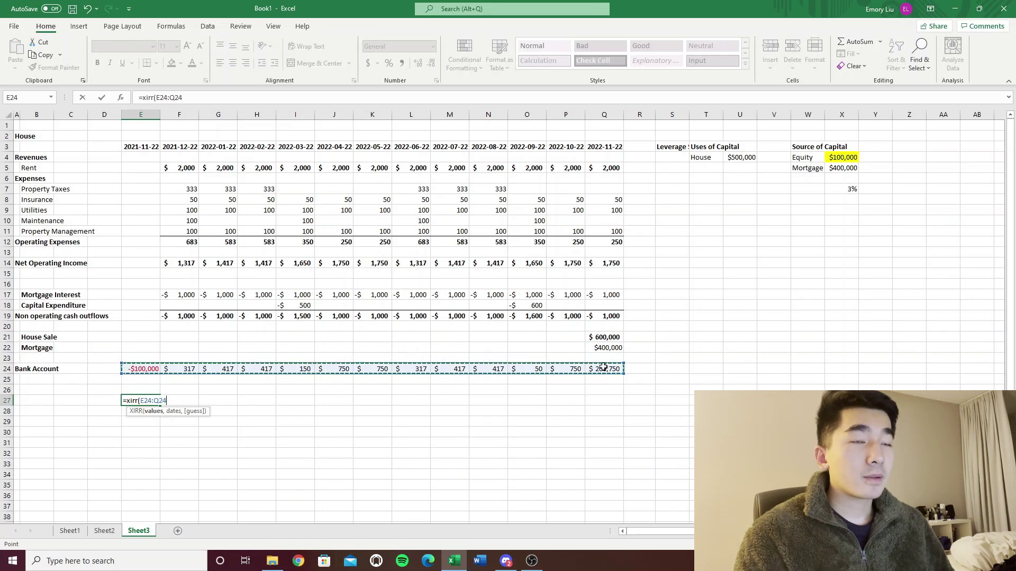
text(,)
drag(141, 148, 607, 146)
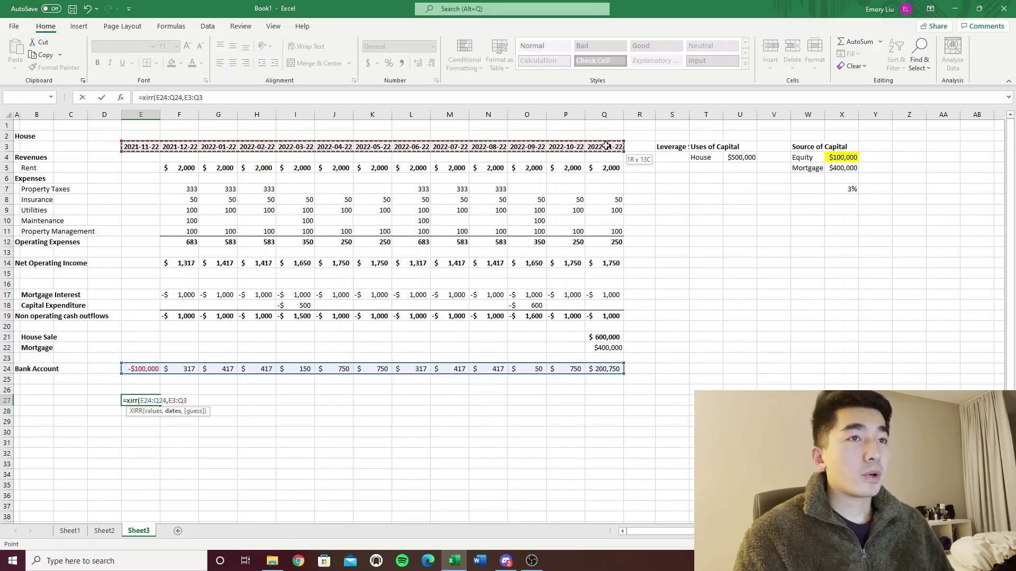
key(ctrl+Return)
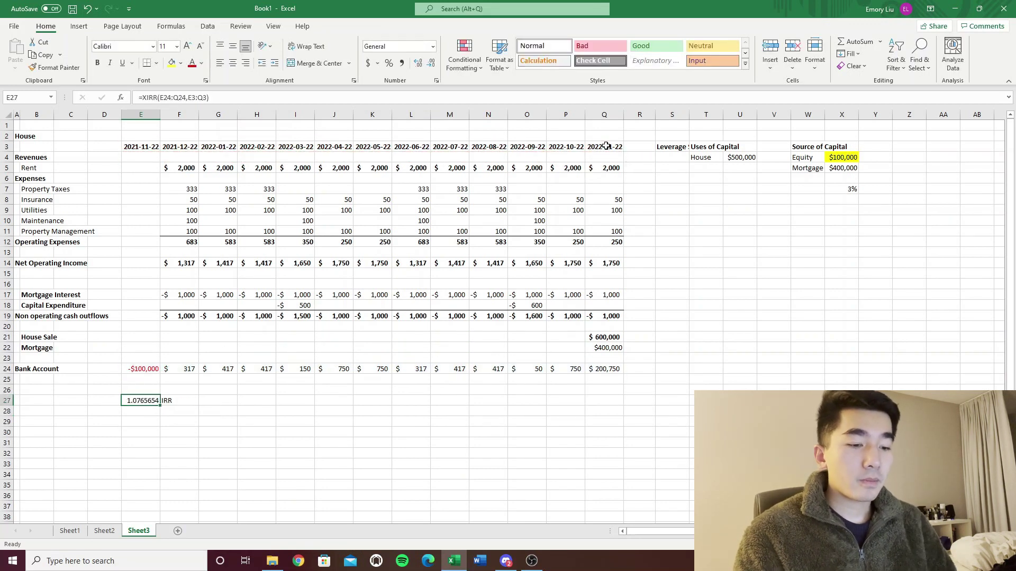
Format the IRR result in E27 as a percentage with two decimal places.
click(418, 63)
click(418, 63)
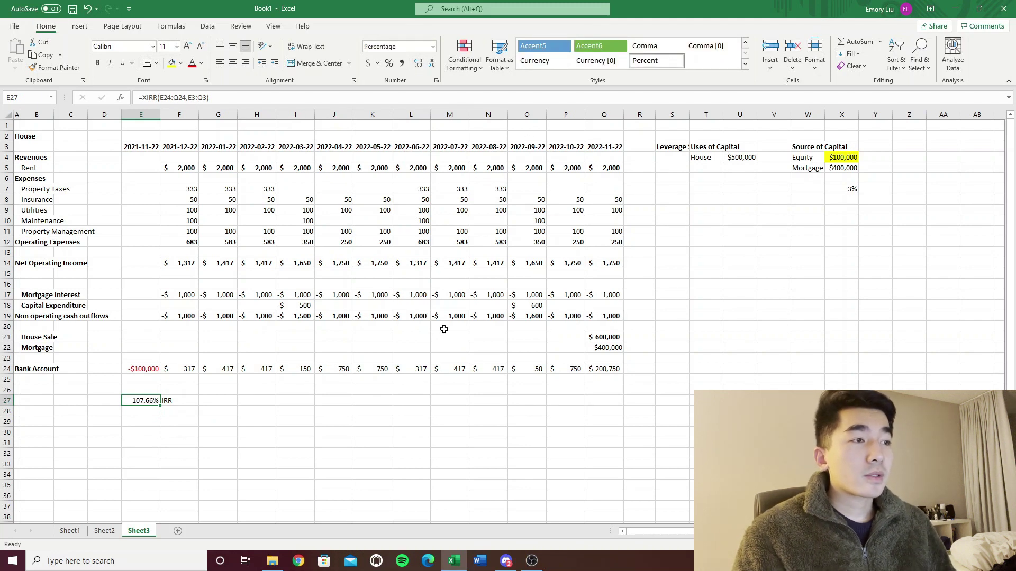
click(349, 385)
click(136, 411)
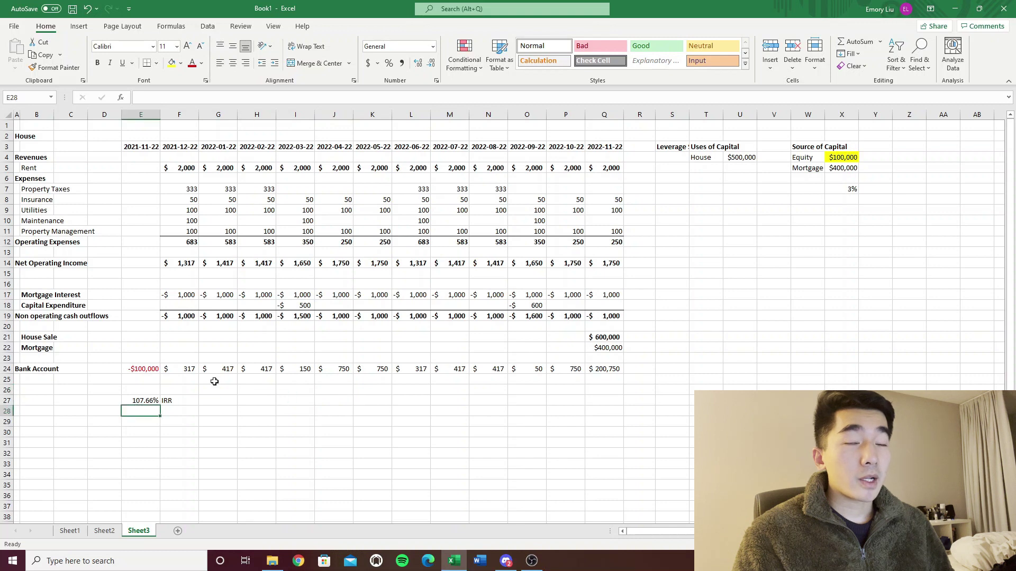
key(Up)
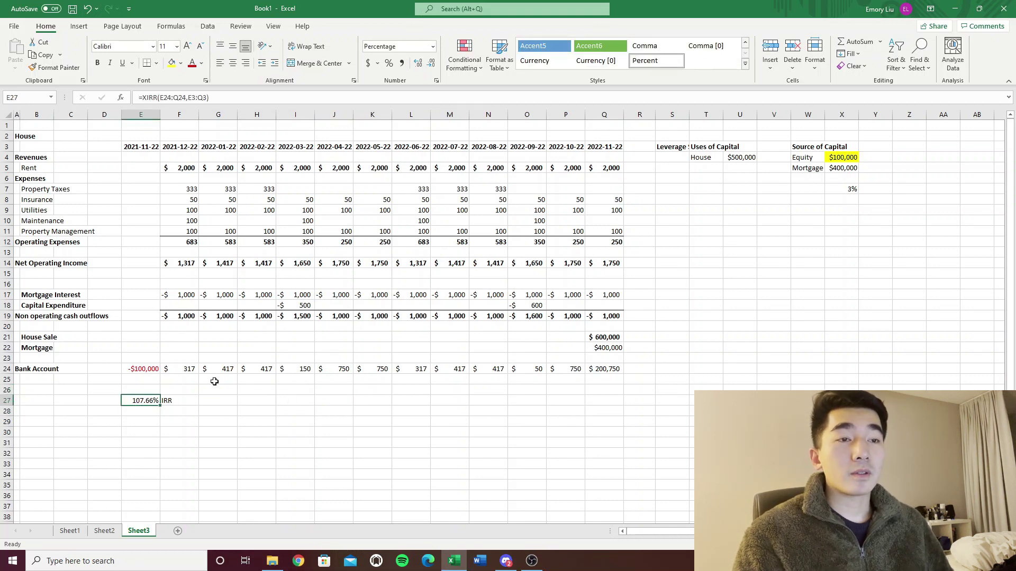
key(Right)
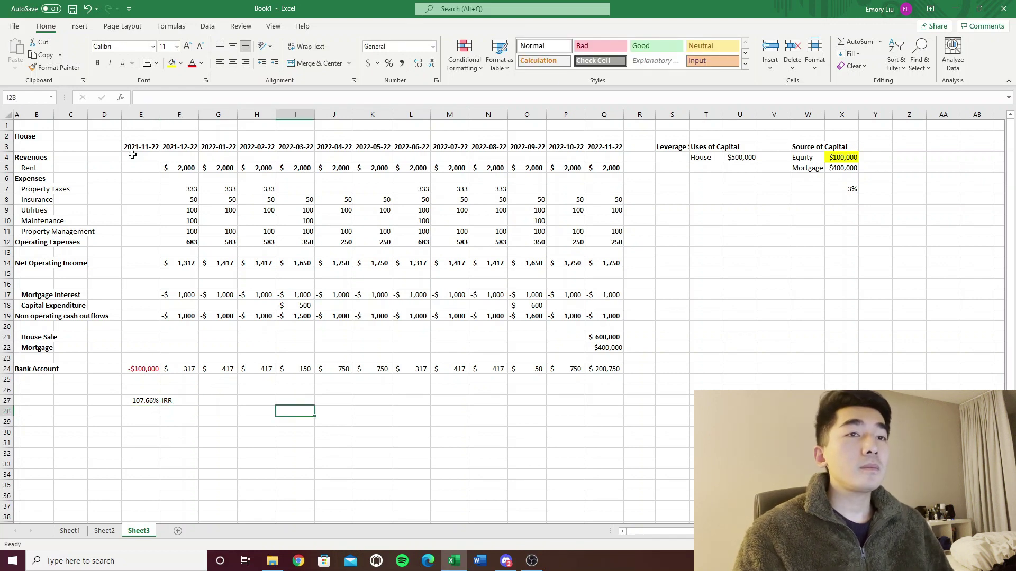
Make the IRR value and its label in E27:F27 bold.
drag(22, 138, 612, 401)
click(689, 397)
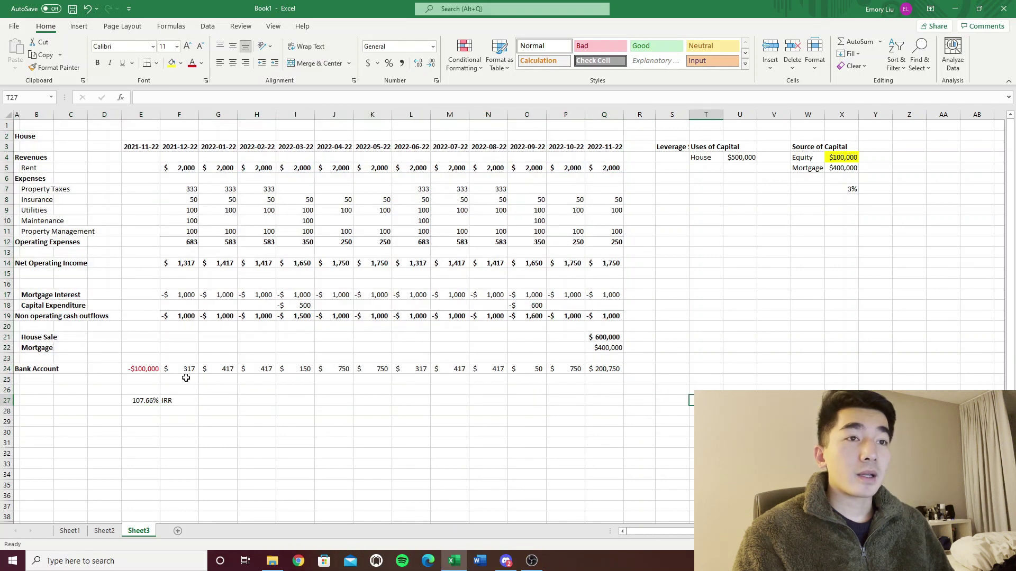
drag(153, 400, 179, 401)
click(287, 402)
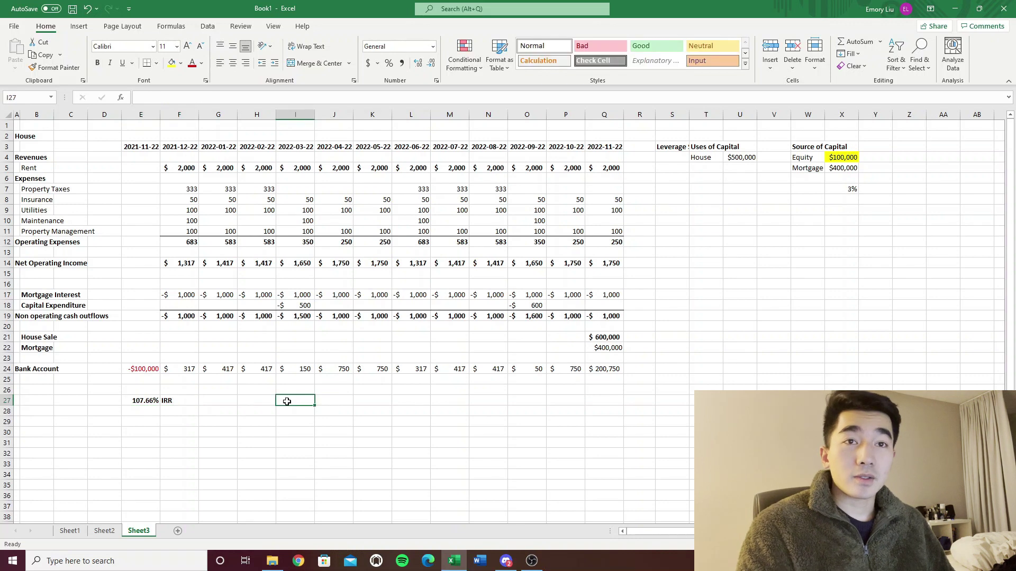
Change the model title in A2 to Lemonade Stand.
click(21, 137)
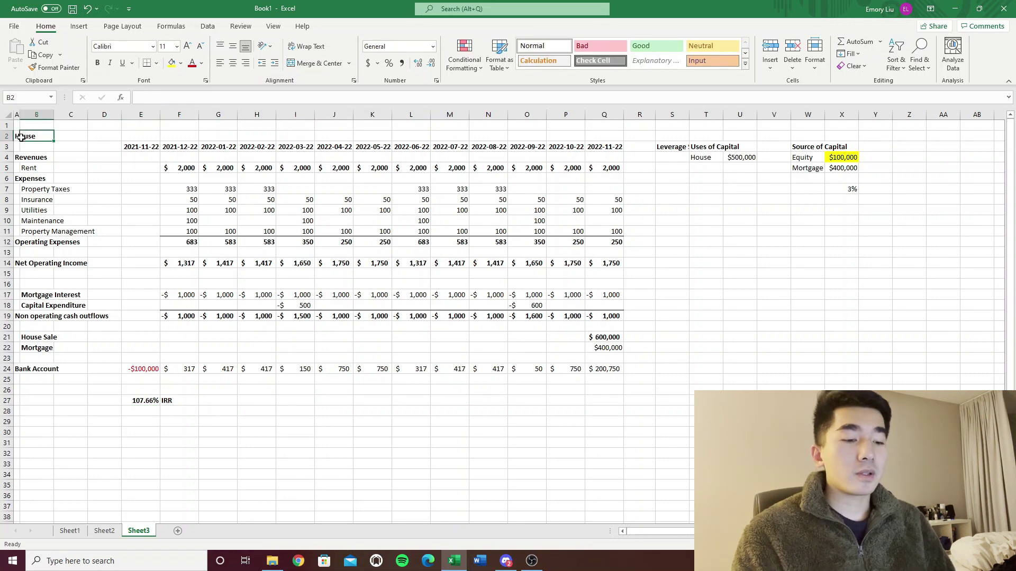
click(20, 137)
text(Lemondate S)
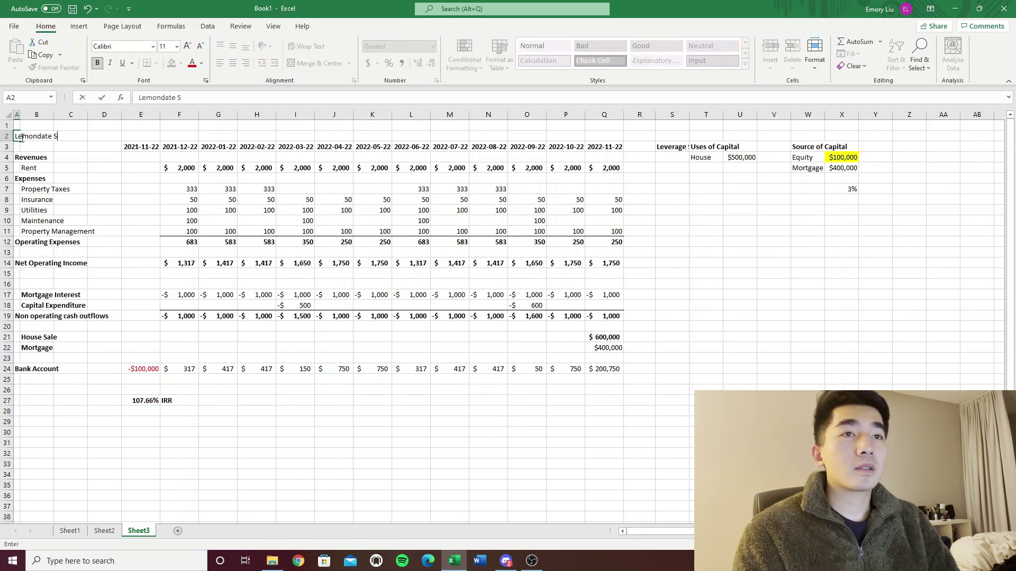
text(tand)
key(Return)
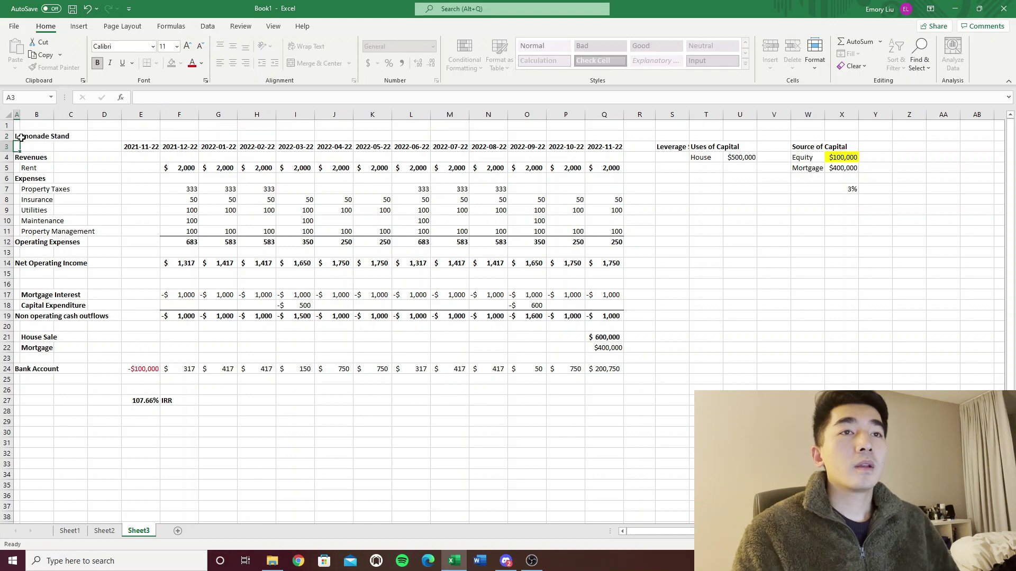
Rename the Rent revenue line in B5 as Lemonade Sales.
click(37, 169)
text(Le)
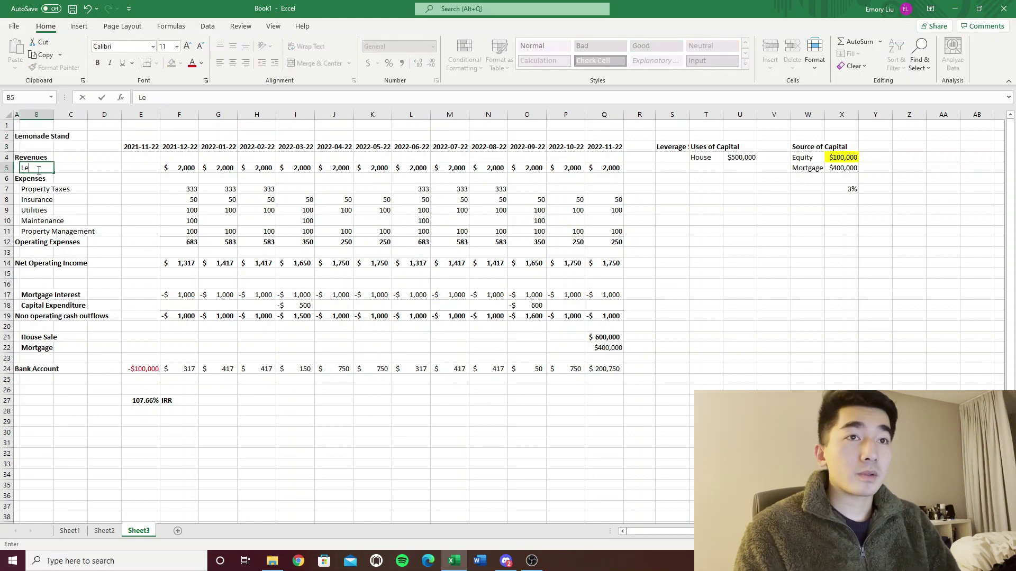
key(Return)
click(38, 170)
text(Lemondate)
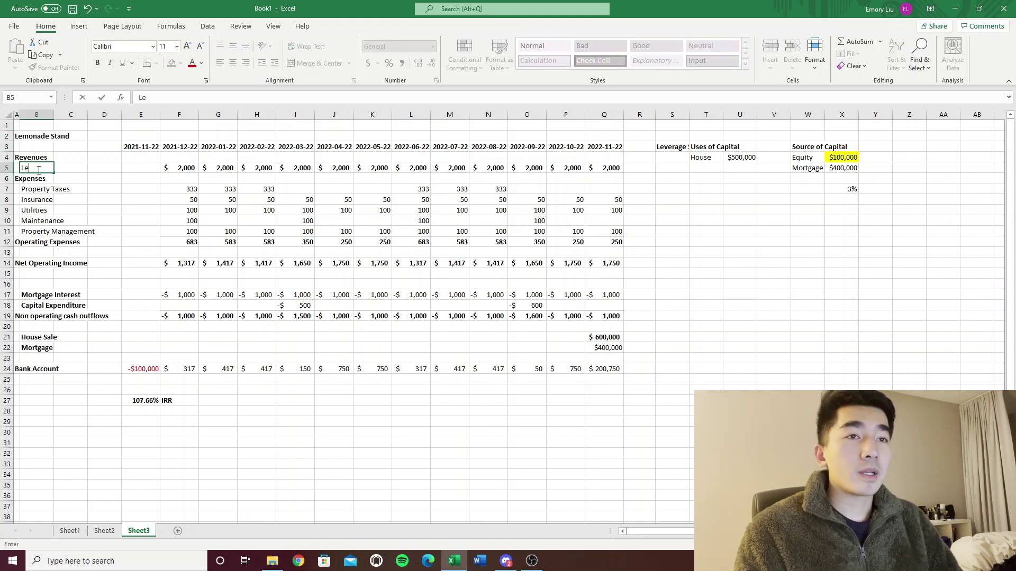
key(BackSpace)
key(BackSpace)
key(BackSpace)
key(BackSpace)
text(ade)
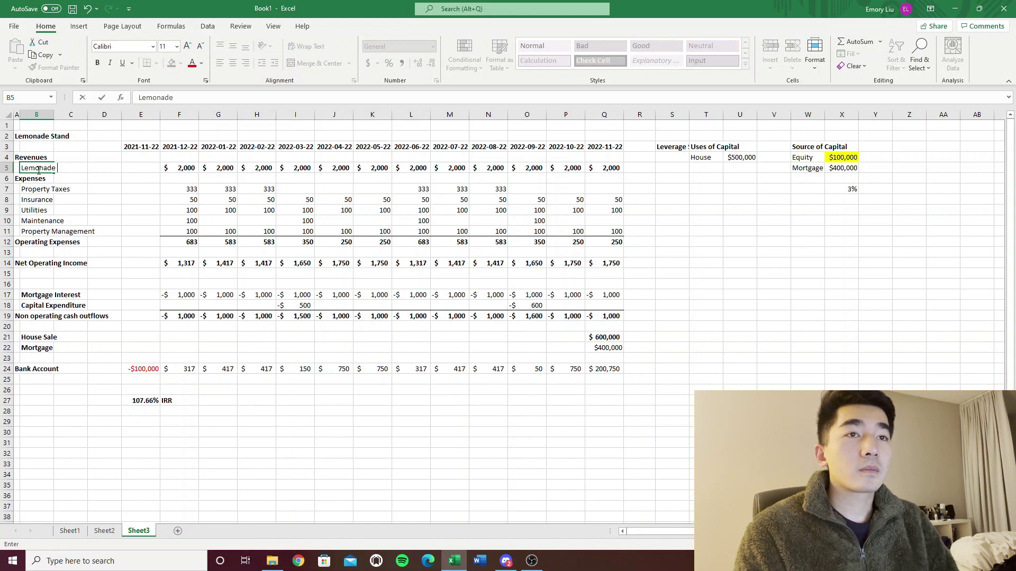
text( Sales)
key(Return)
Insert a row above Expenses and label it Cost of Good sold in B6.
right_click(5, 180)
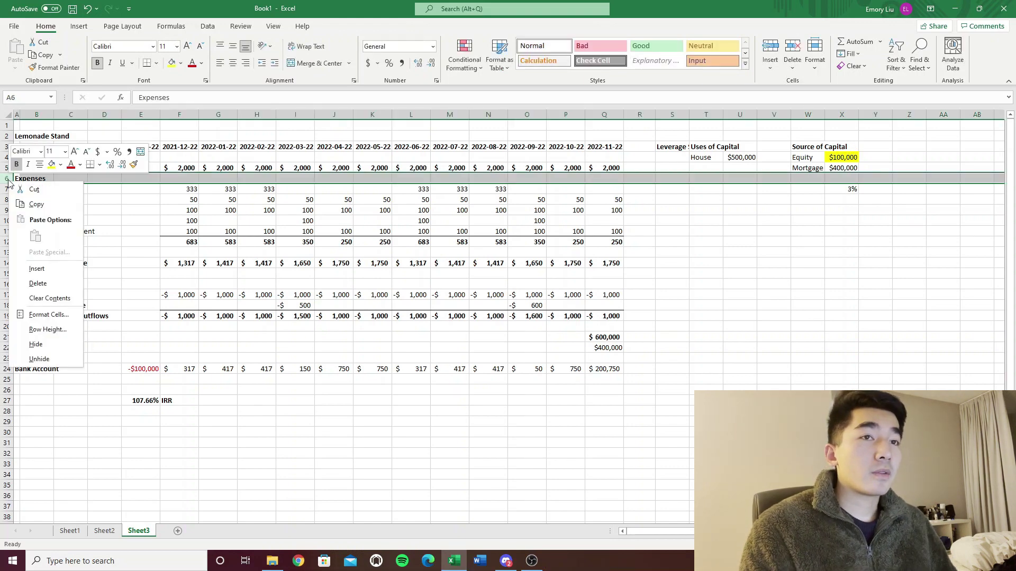
click(36, 269)
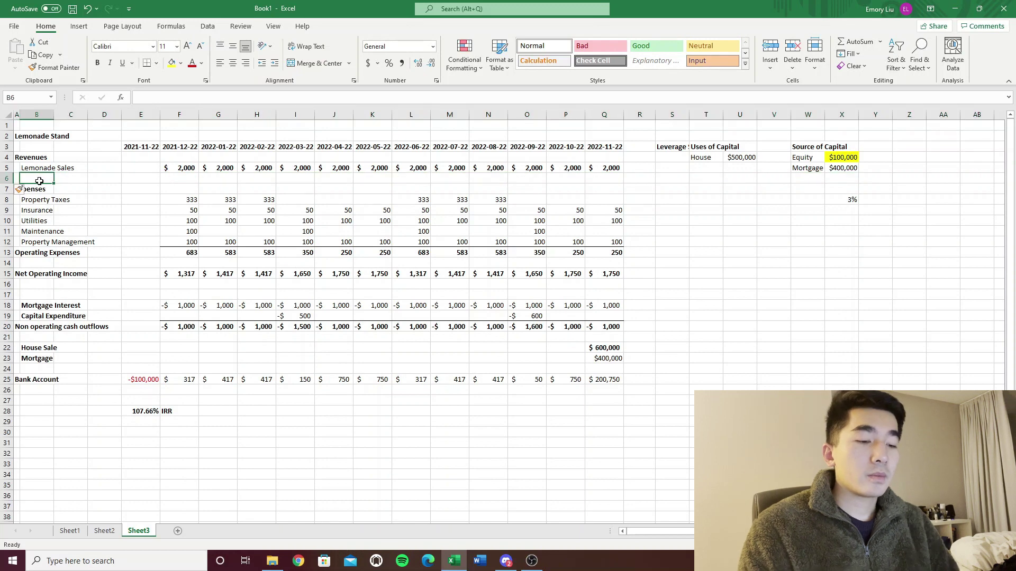
click(38, 179)
text(C)
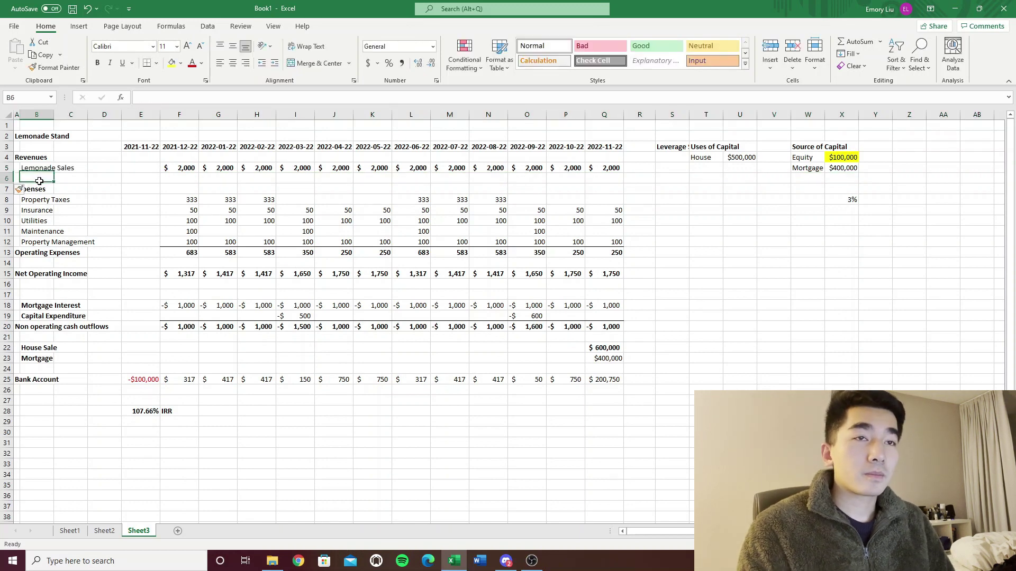
text(ost of Good b)
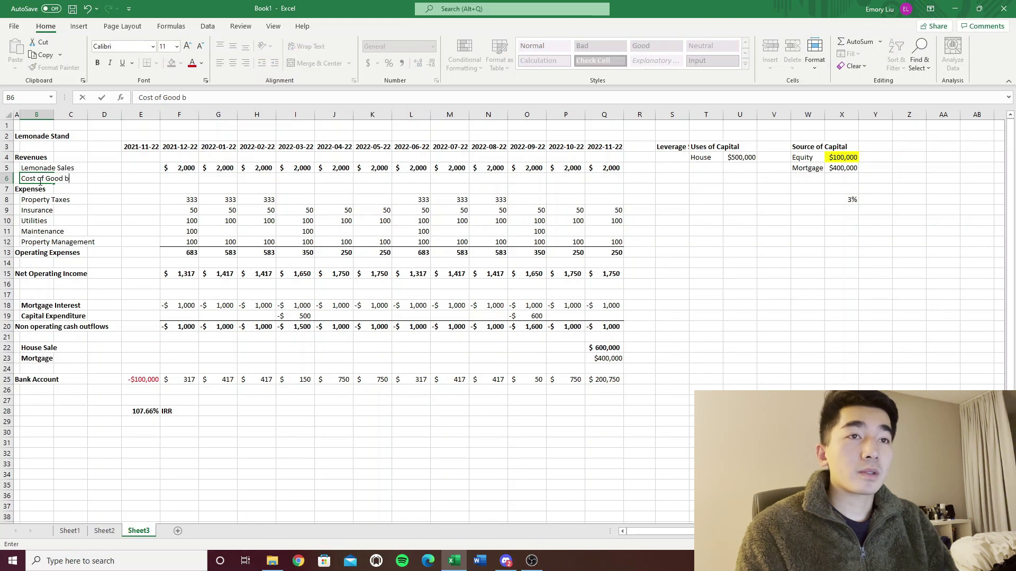
text(us)
key(BackSpace)
key(BackSpace)
key(BackSpace)
text(sold)
key(Return)
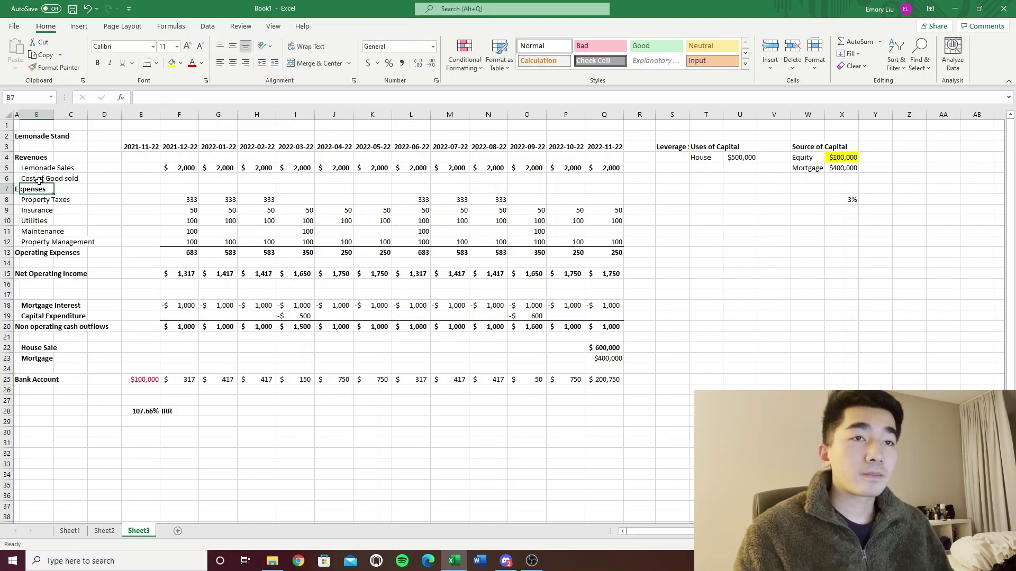
Add the bold label "working capital changes" in B17, directly above Mortgage Interest.
click(51, 296)
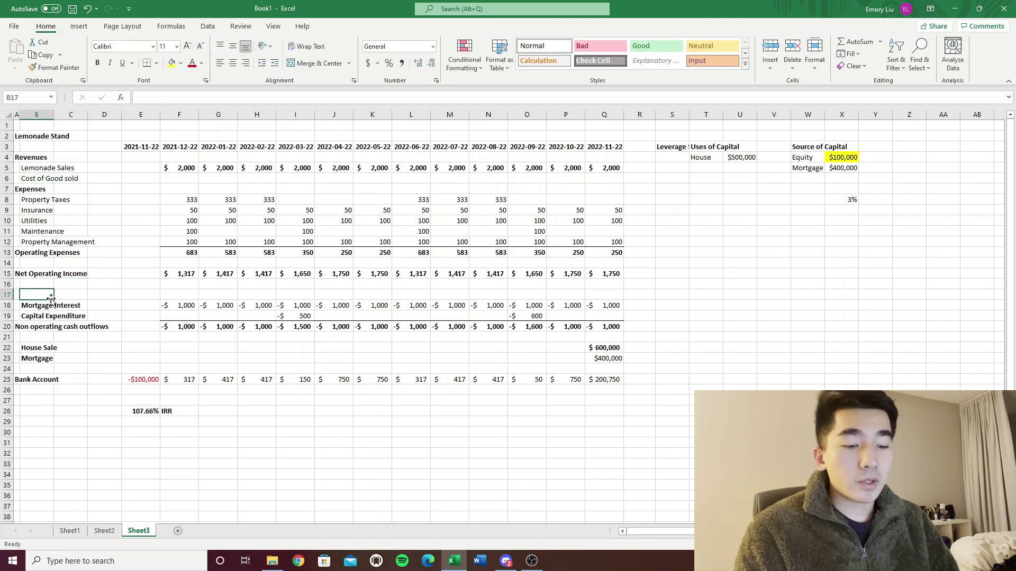
text(Co)
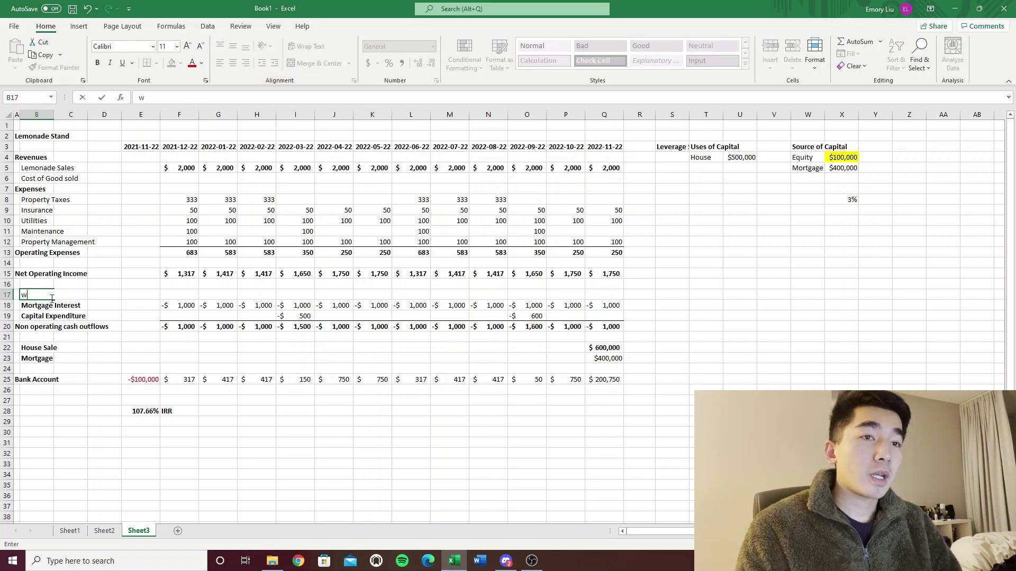
text(working capital changes)
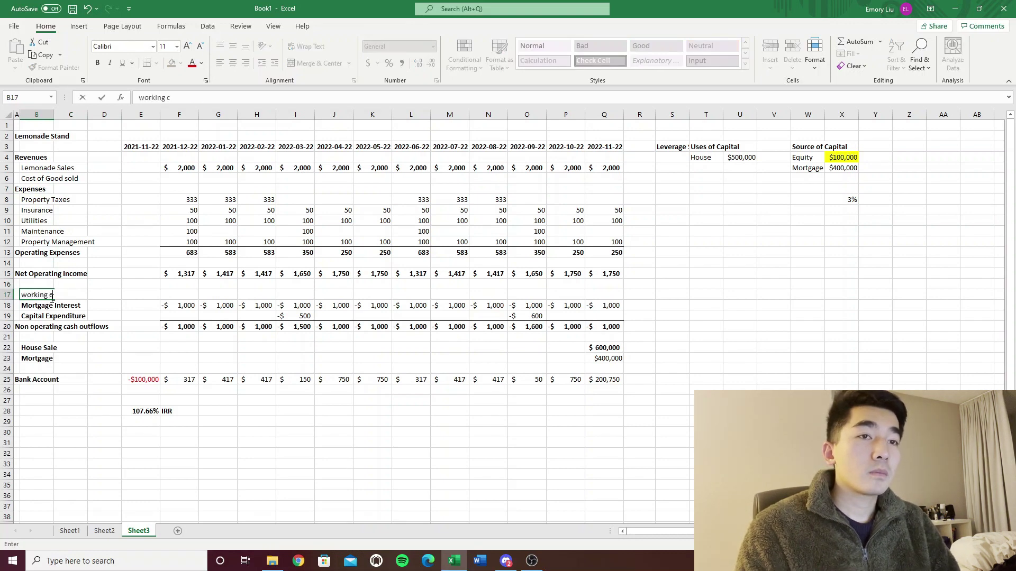
click(52, 298)
key(ctrl+b)
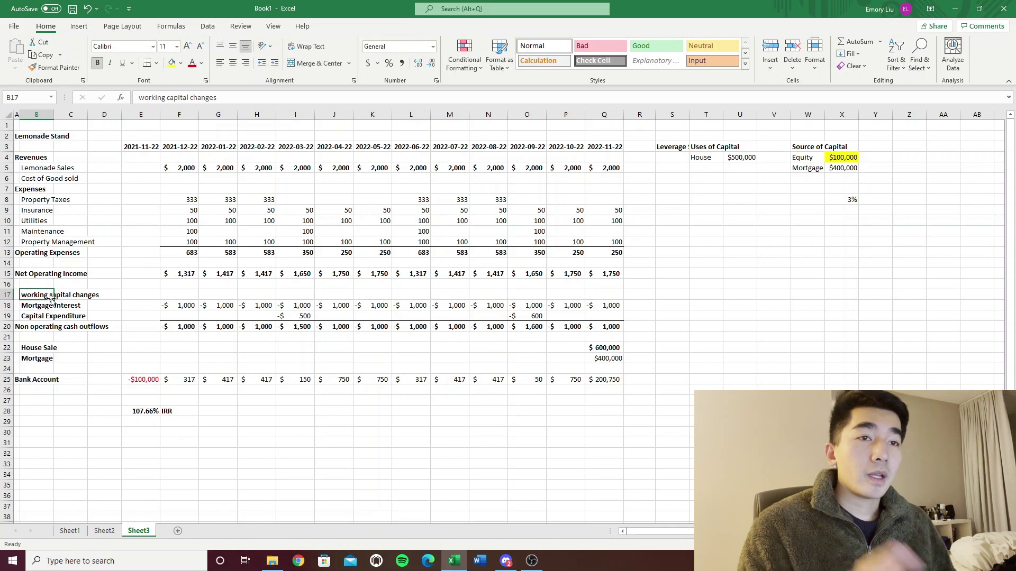
click(105, 189)
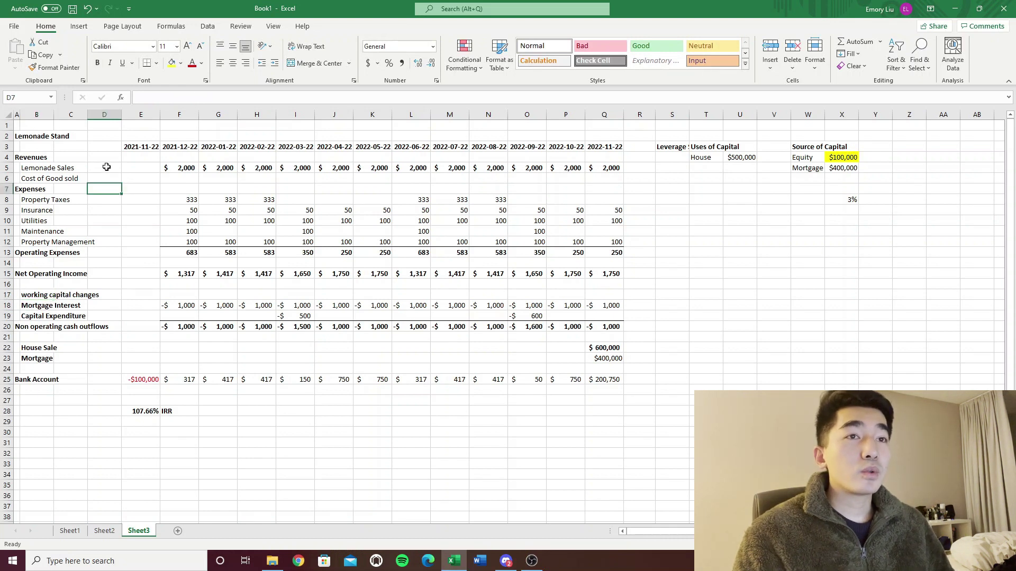
click(169, 180)
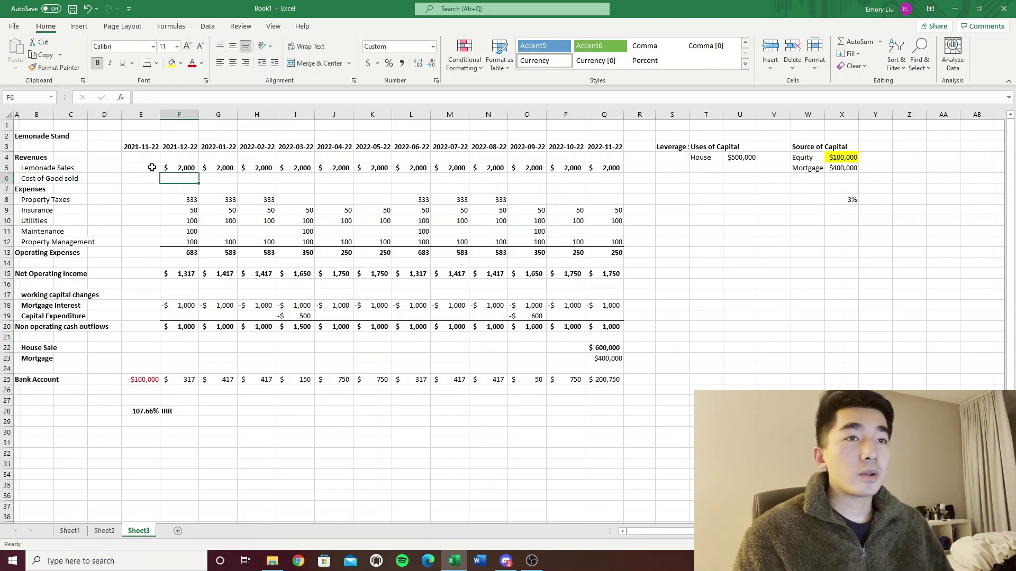
drag(152, 167, 158, 311)
Rename the Bank Account row label in A25 as Cash To Equity.
drag(148, 379, 629, 378)
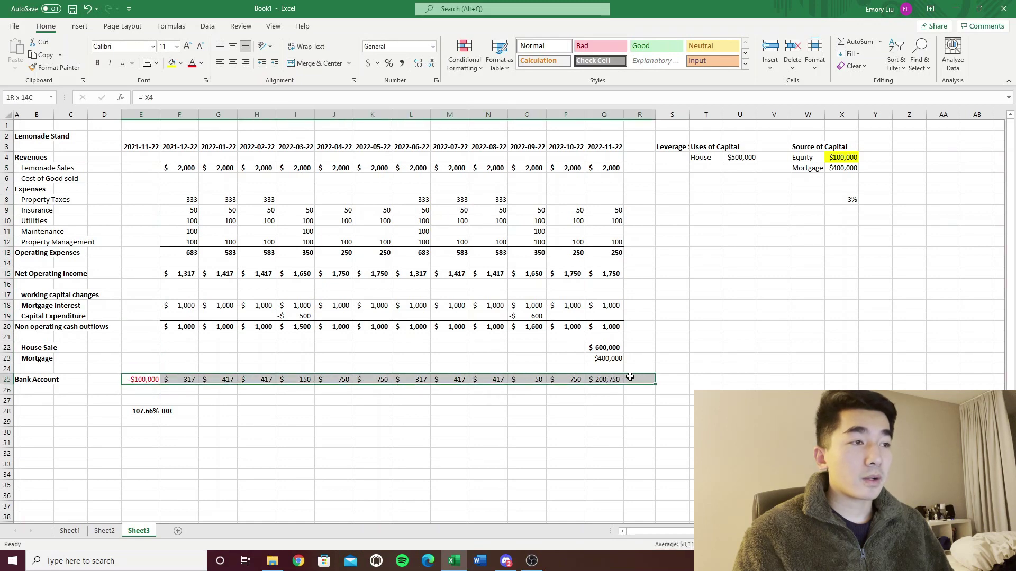
click(35, 380)
text(Ca)
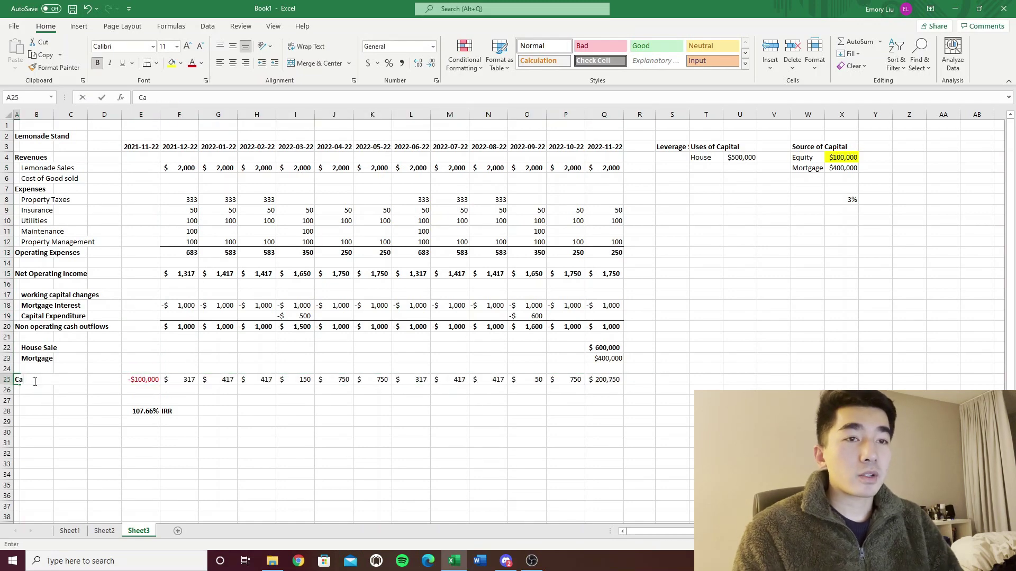
text(sh To Equity)
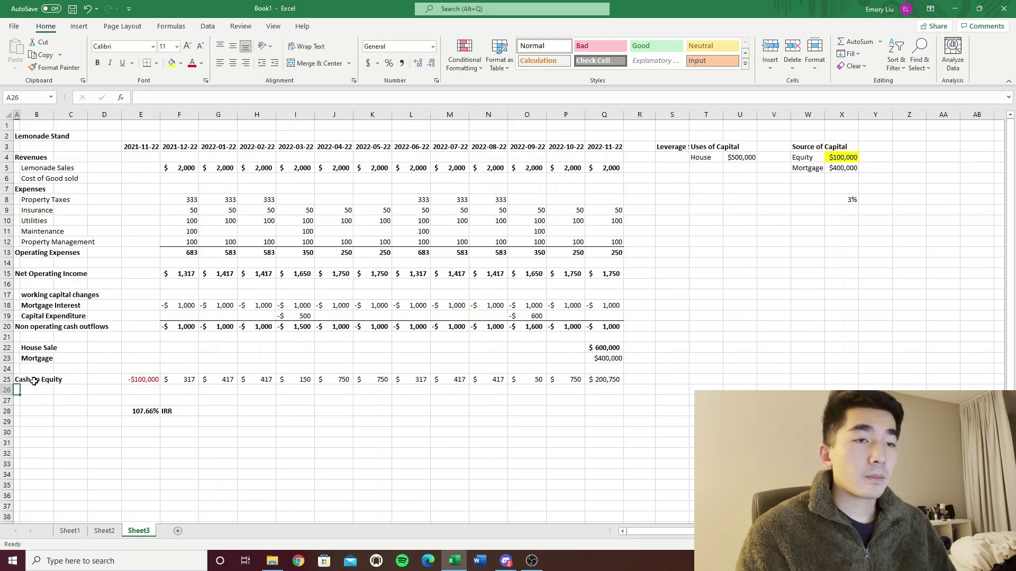